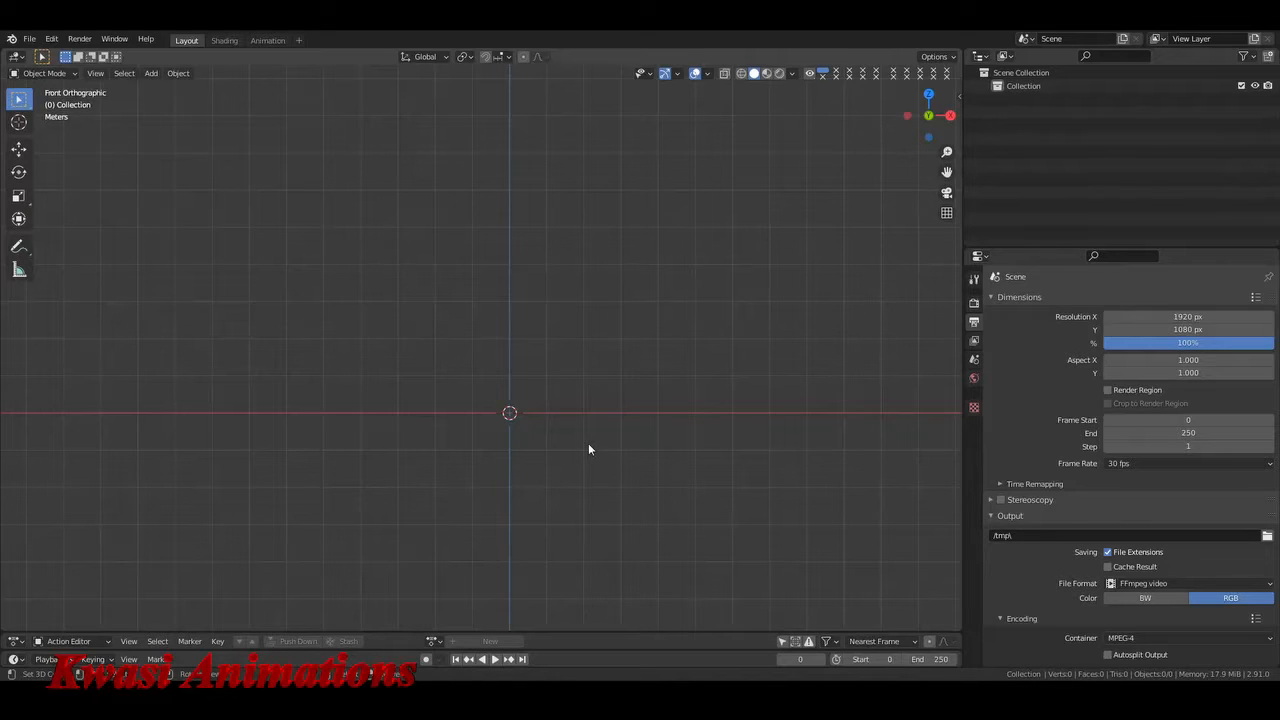
- Start an MHX2 import and select RI.mhx2 in the RI folder under YT_CONTENT\GRIM_DAWN_\CHARACTERS
key("n")
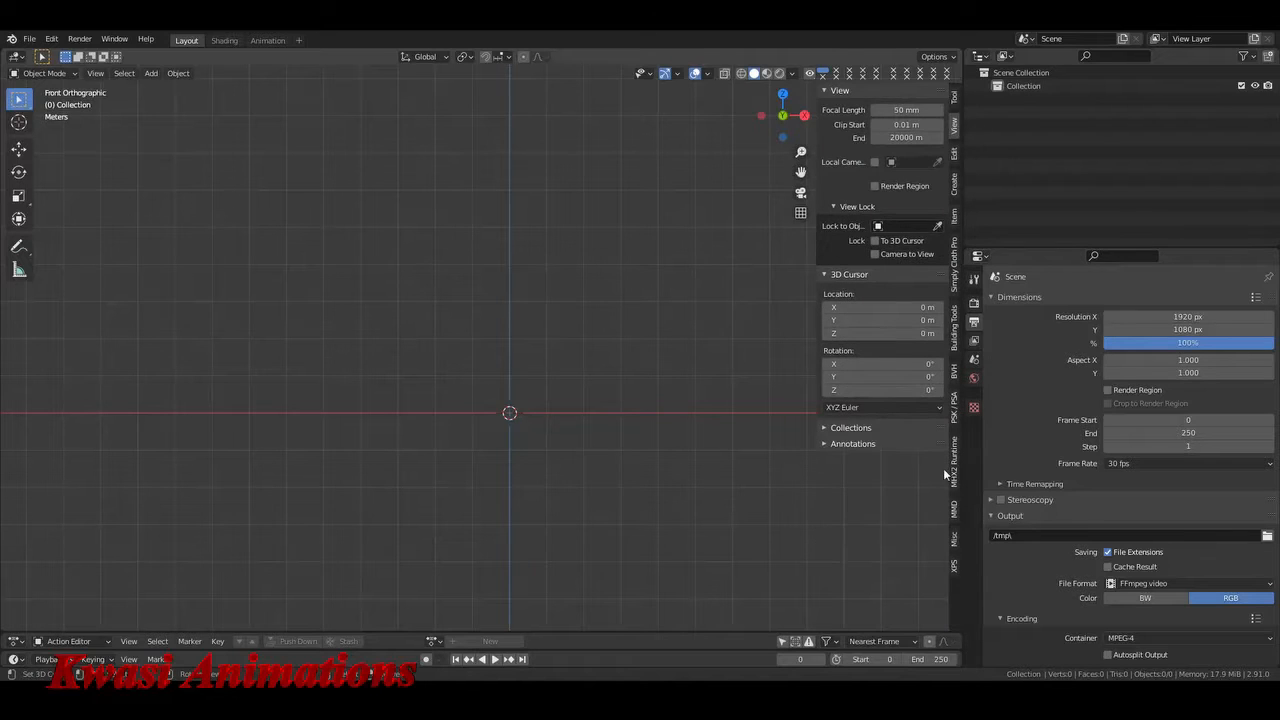
left_click(954, 462)
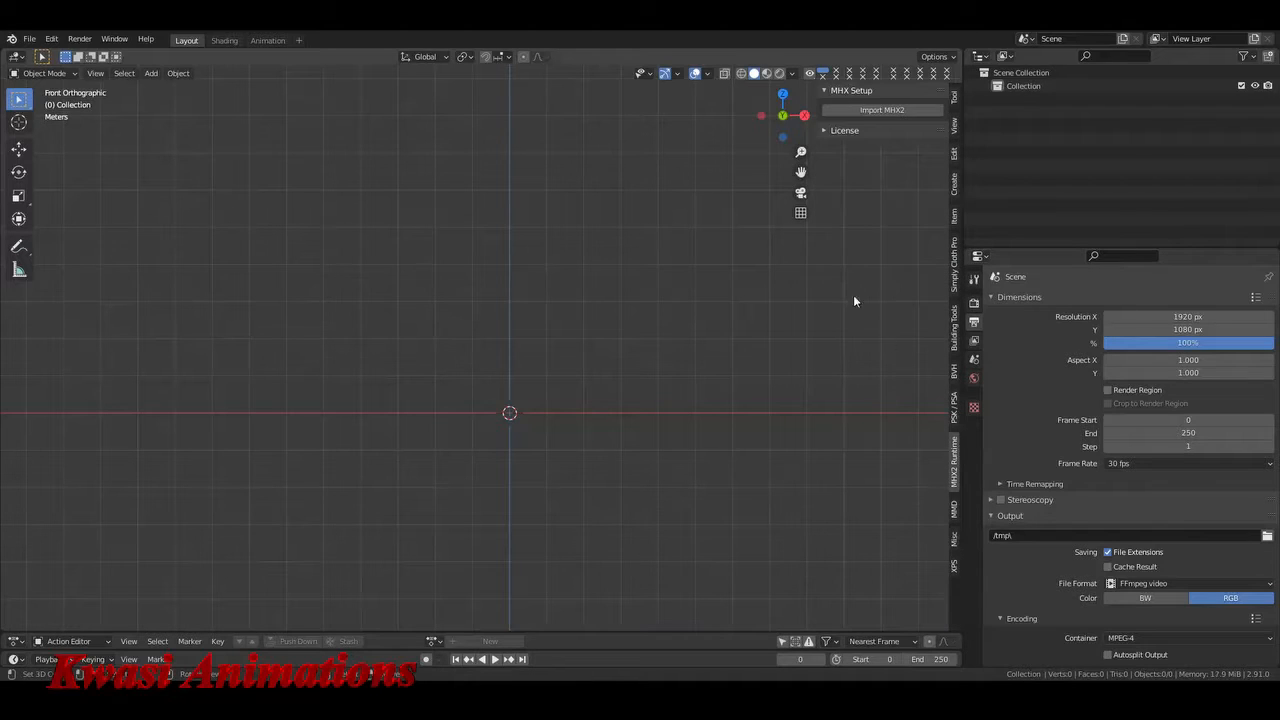
left_click(878, 110)
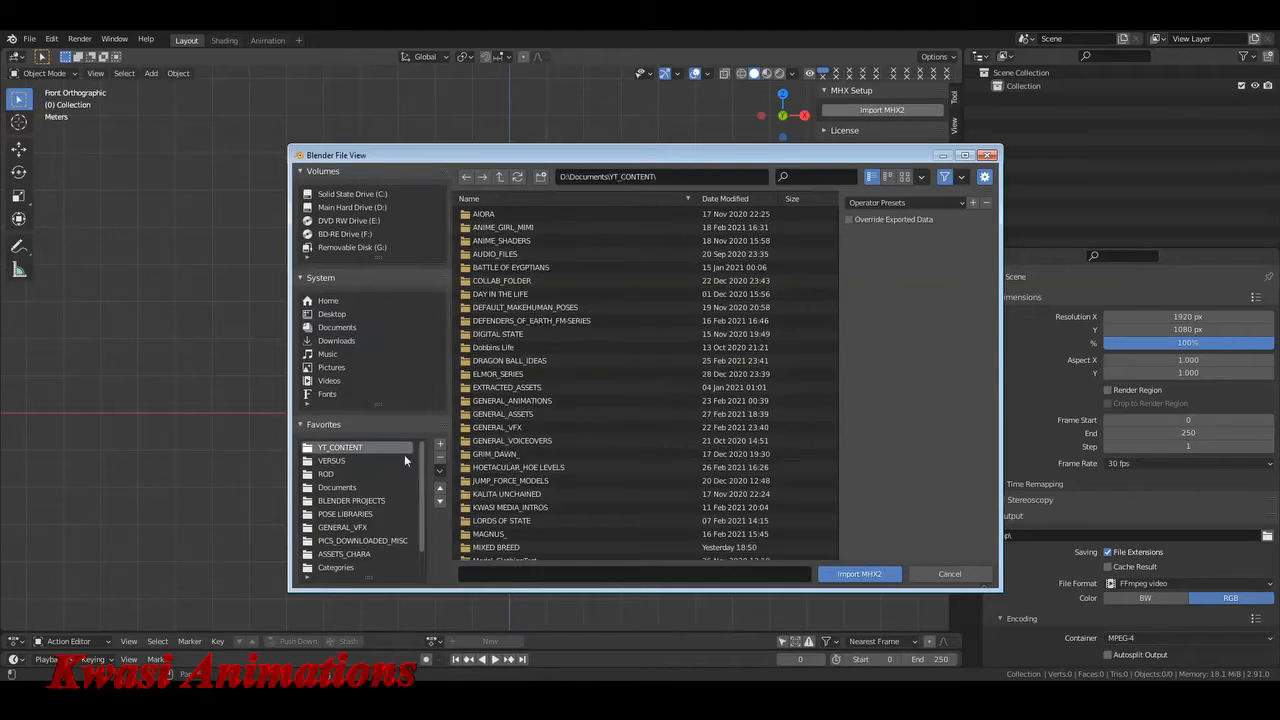
double_click(503, 454)
double_click(500, 215)
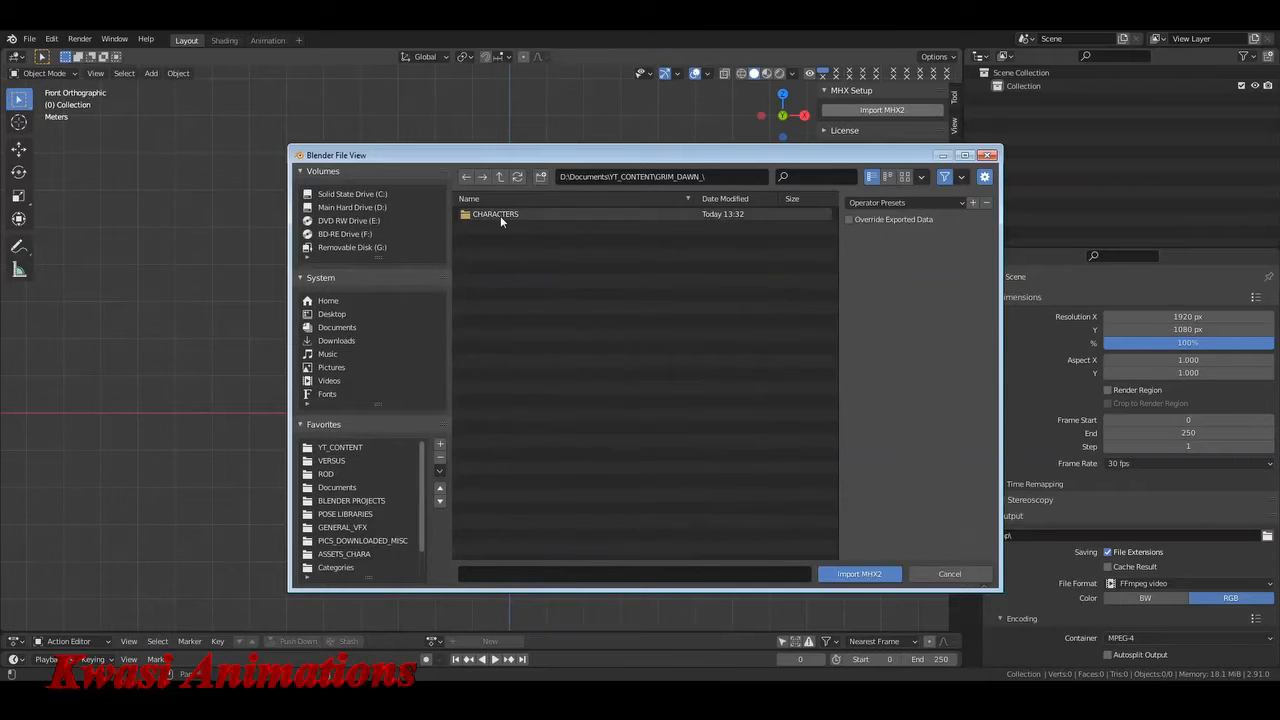
double_click(500, 215)
left_click(481, 229)
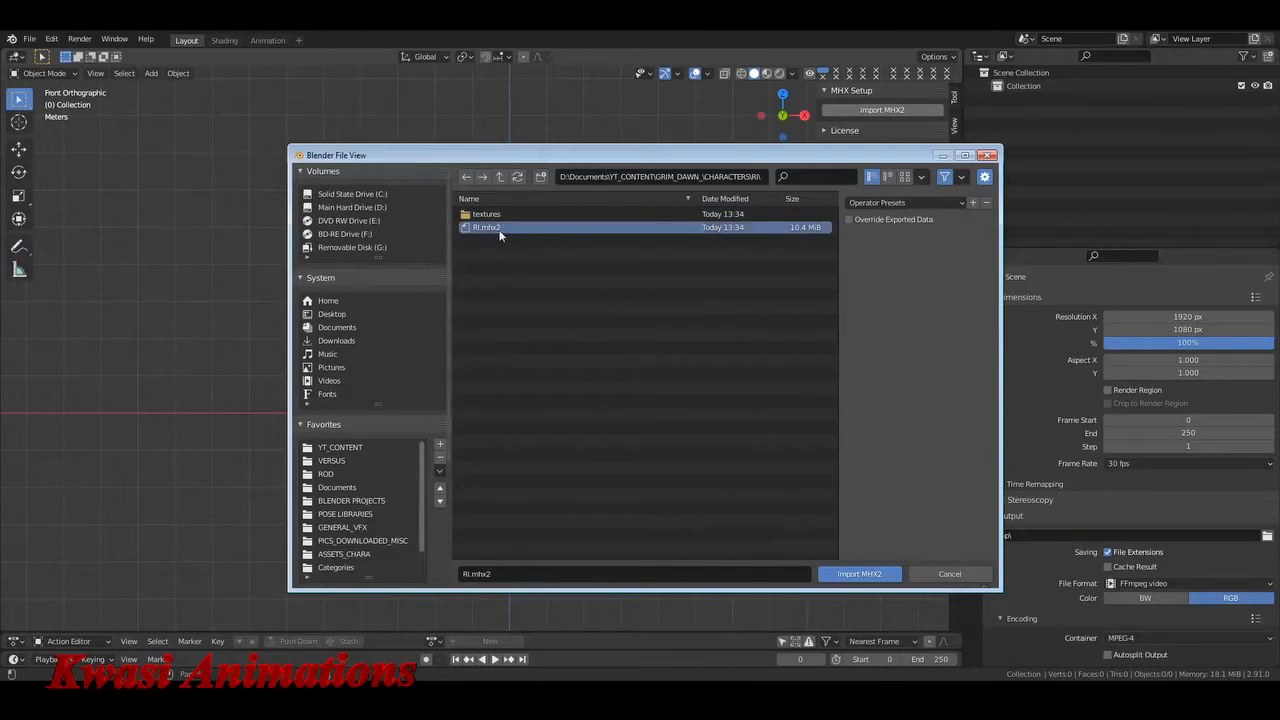
- Import the character with Override Exported Data, Face Shapes and Face Panel enabled and the rig type set to MHX
left_click(883, 218)
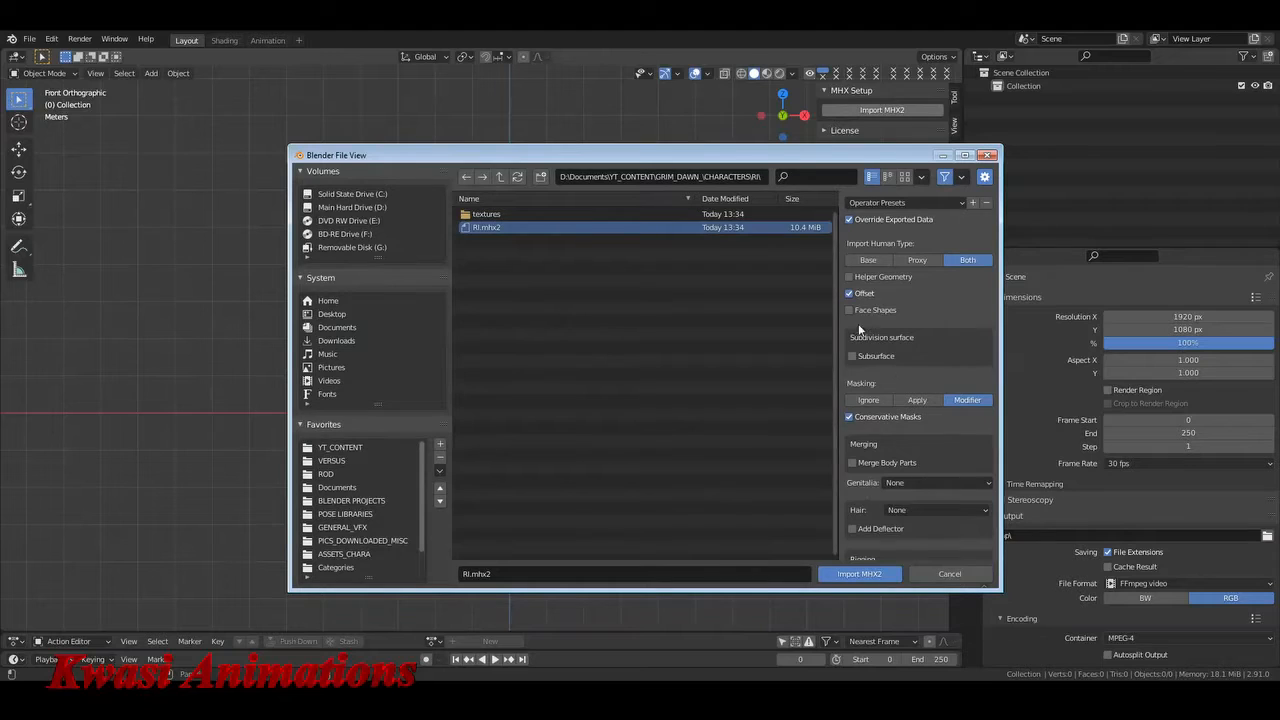
scroll(886, 352, "down", 3)
left_click(852, 527)
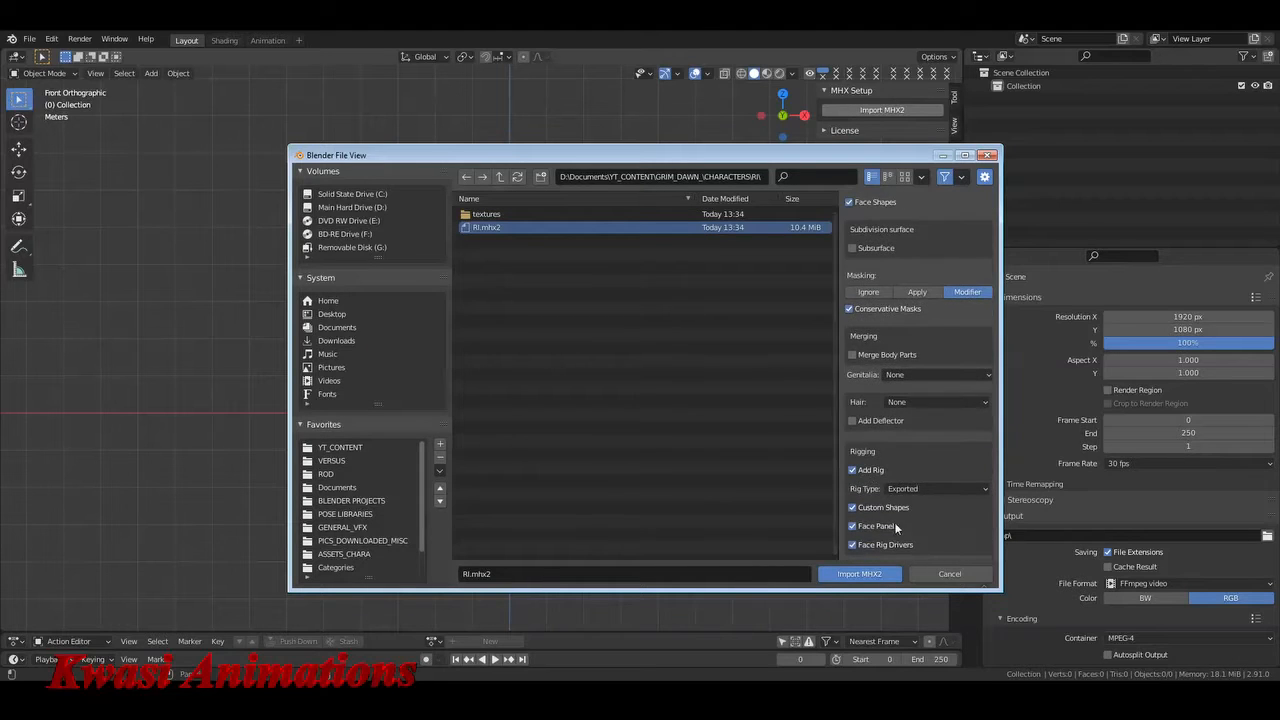
left_click(912, 489)
left_click(902, 430)
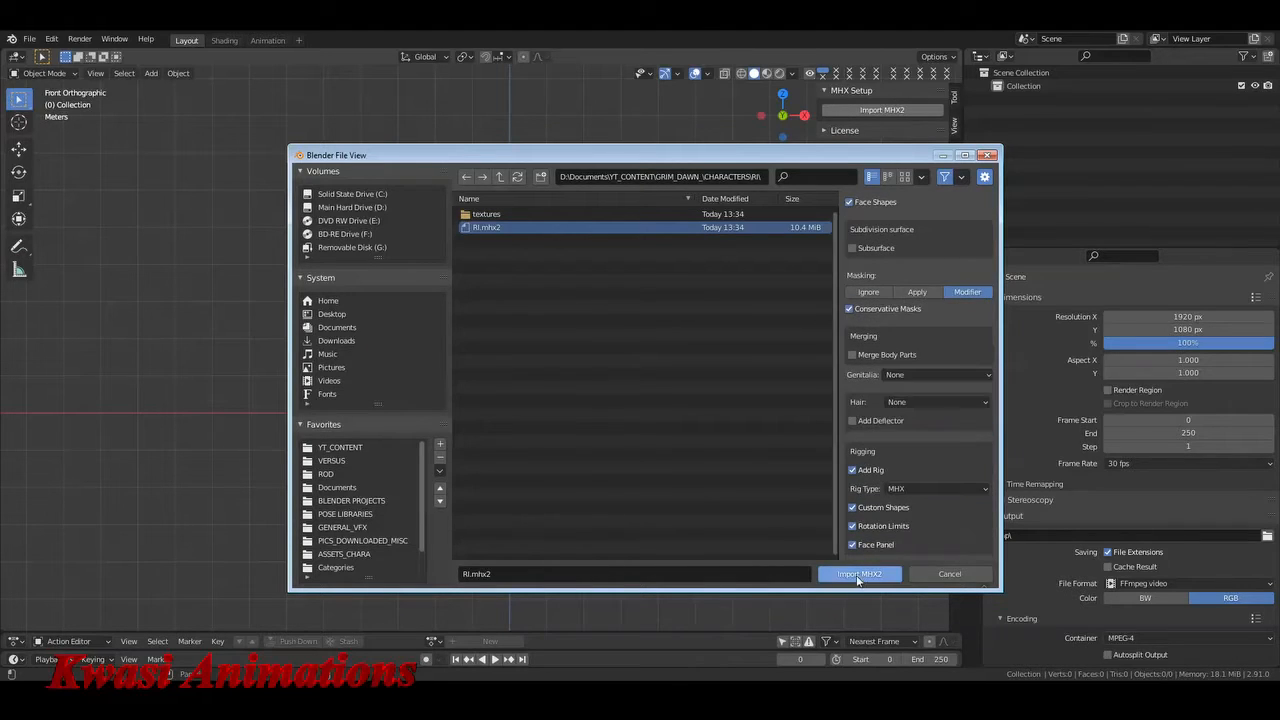
left_click(855, 574)
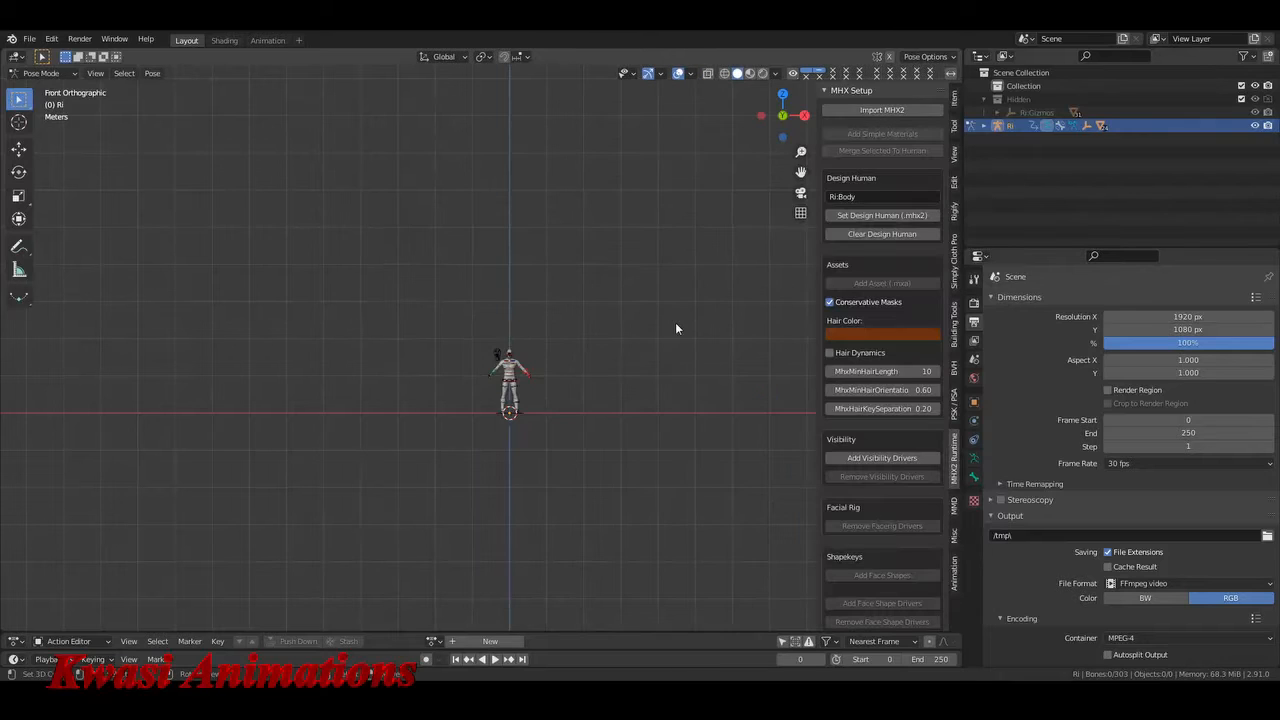
- Switch the imported character to Object Mode and hide its armature so only the body and boots show
key("ctrl+Tab")
key("KP_Decimal")
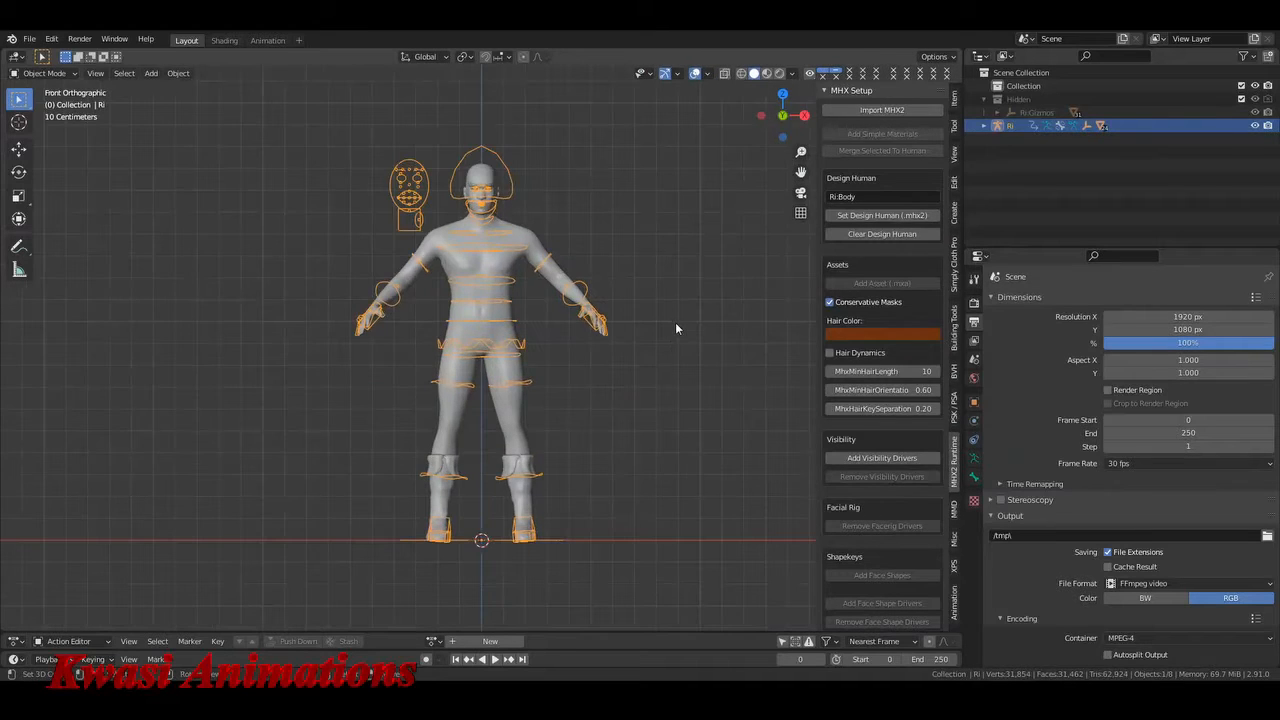
key("n")
middle_click_drag(585, 276, 588, 407, "shift")
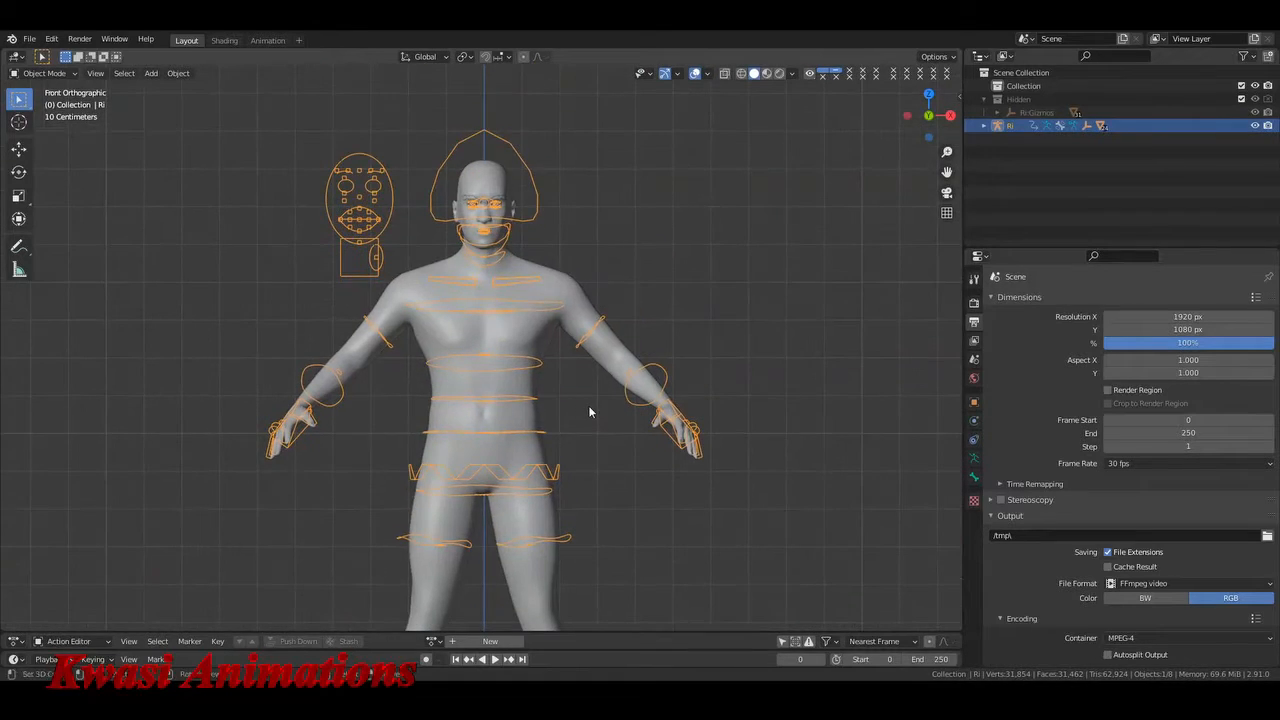
key("h")
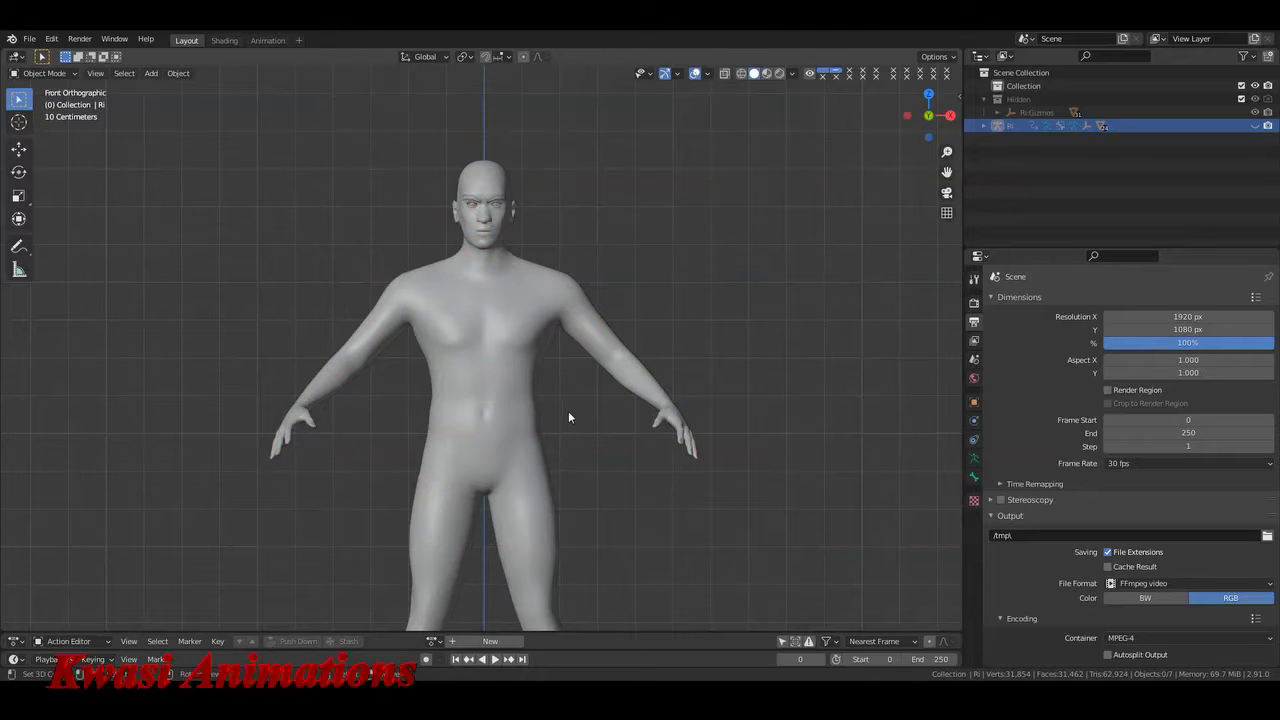
middle_click_drag(566, 411, 557, 314, "shift")
scroll(577, 343, "down", 2)
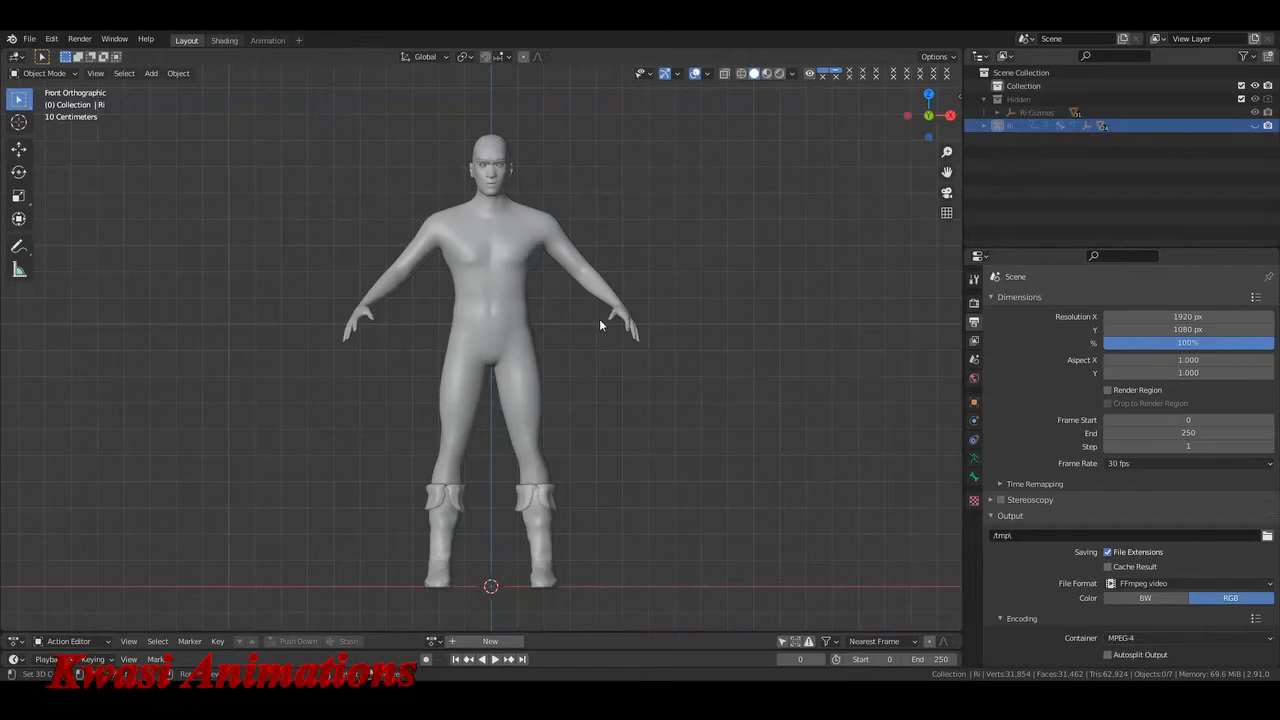
- Switch to the Shading workspace and select the character's boots from the front view
key("ctrl+Page_Down")
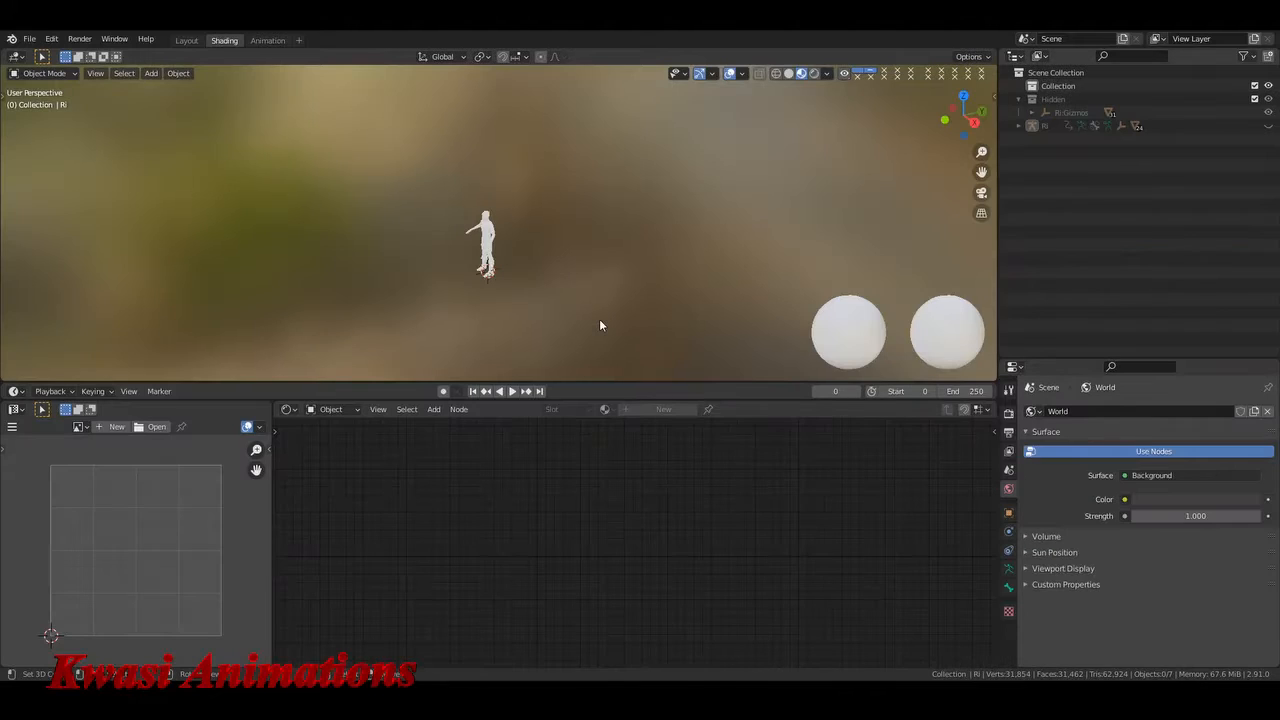
scroll(599, 325, "up", 10)
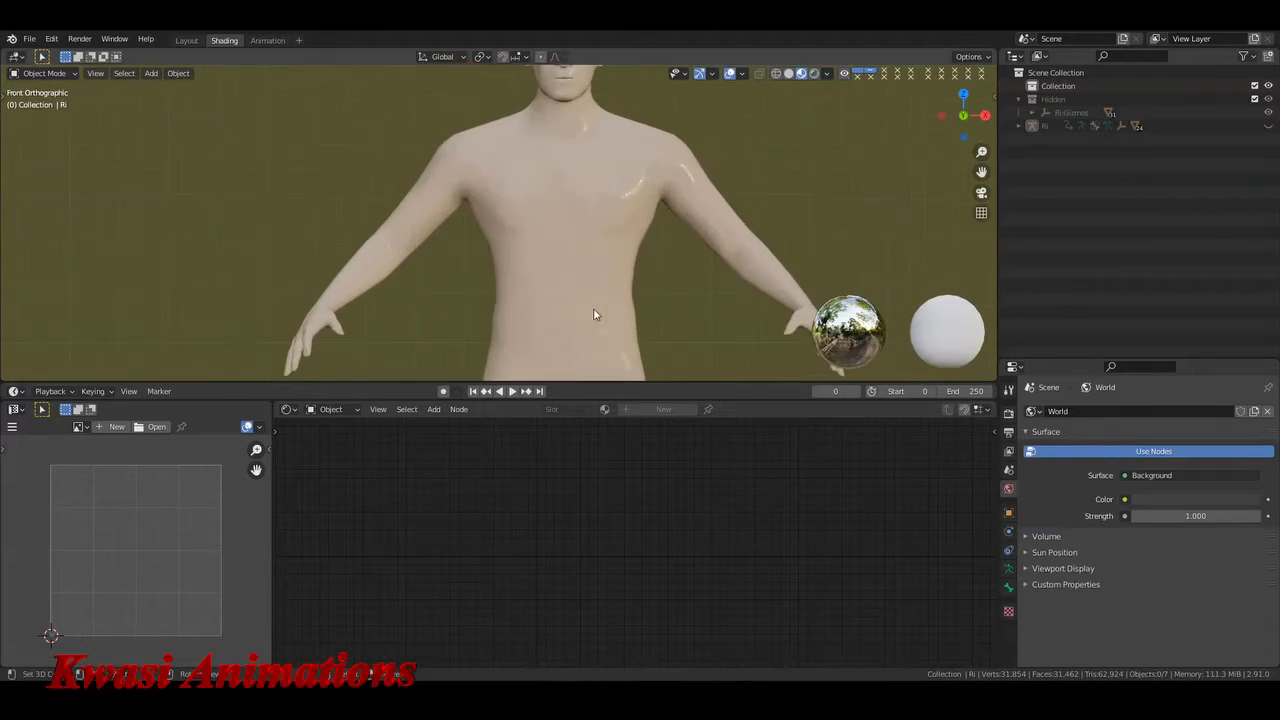
middle_click_drag(541, 345, 527, 112, "shift")
left_click(602, 227)
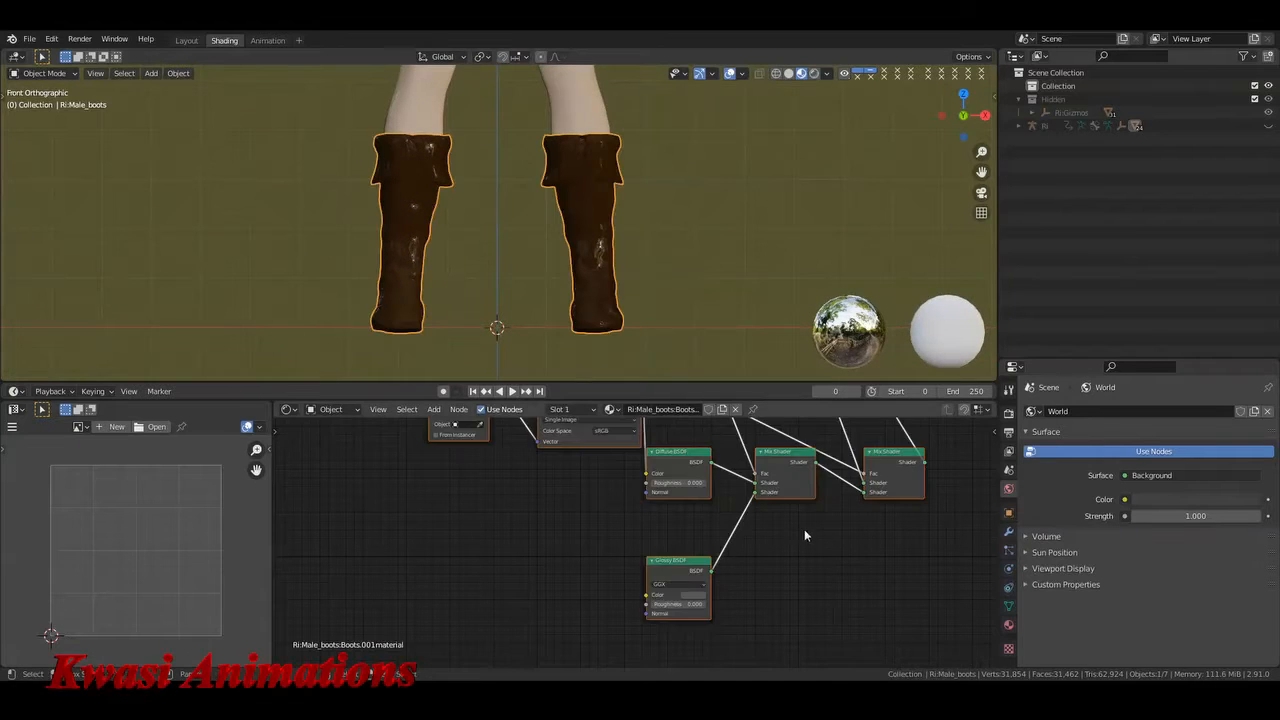
- Move the Texture Coordinate and boot image texture nodes together away from the shader nodes
middle_click_drag(318, 614, 397, 578)
left_click_drag(357, 473, 561, 556)
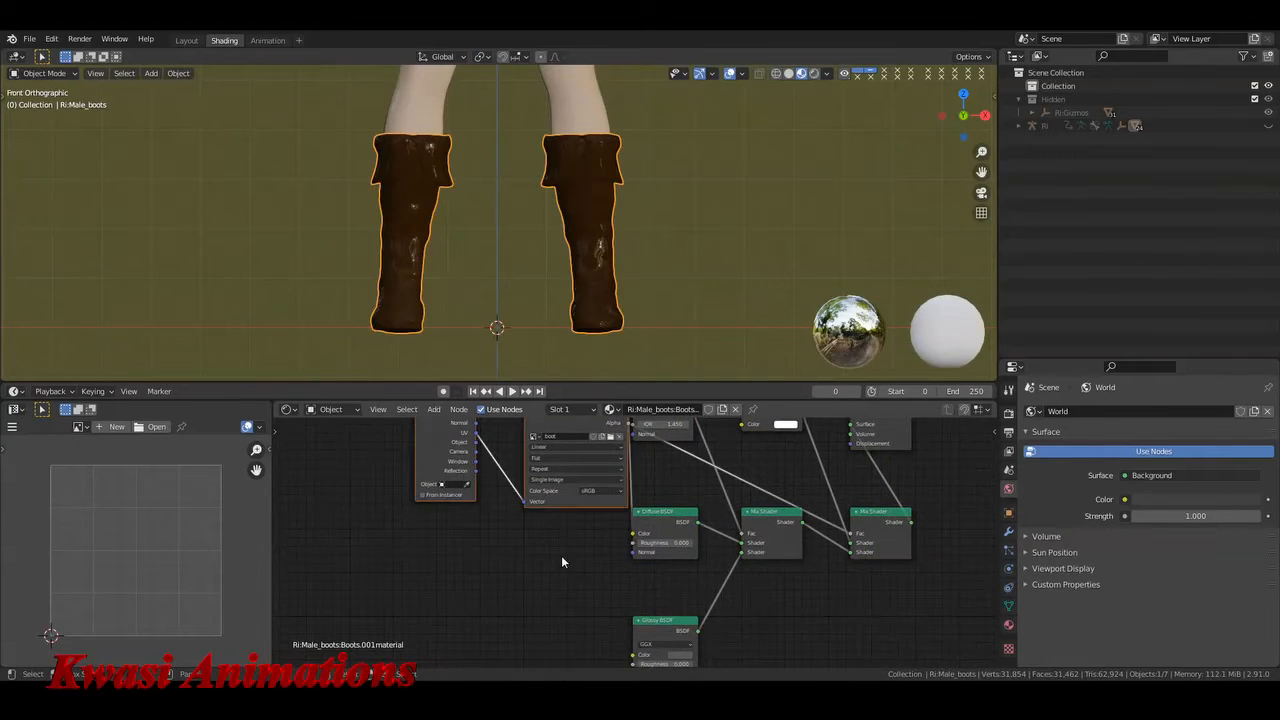
key("g")
left_click(393, 629)
left_click(546, 556)
- Delete the Fresnel node from the boots' material and move the Material Output beyond the last Mix Shader
middle_click_drag(557, 482, 451, 533)
left_click(552, 463)
key("x")
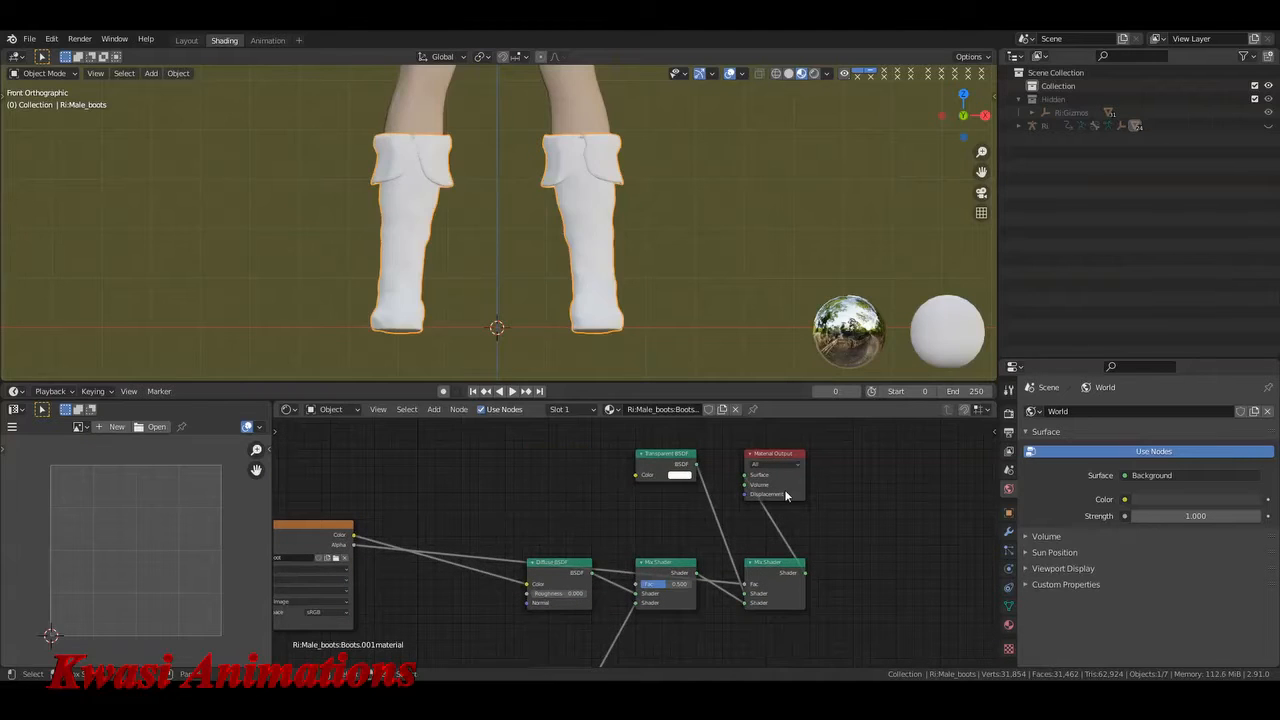
left_click_drag(784, 489, 910, 569)
middle_click_drag(804, 604, 826, 508)
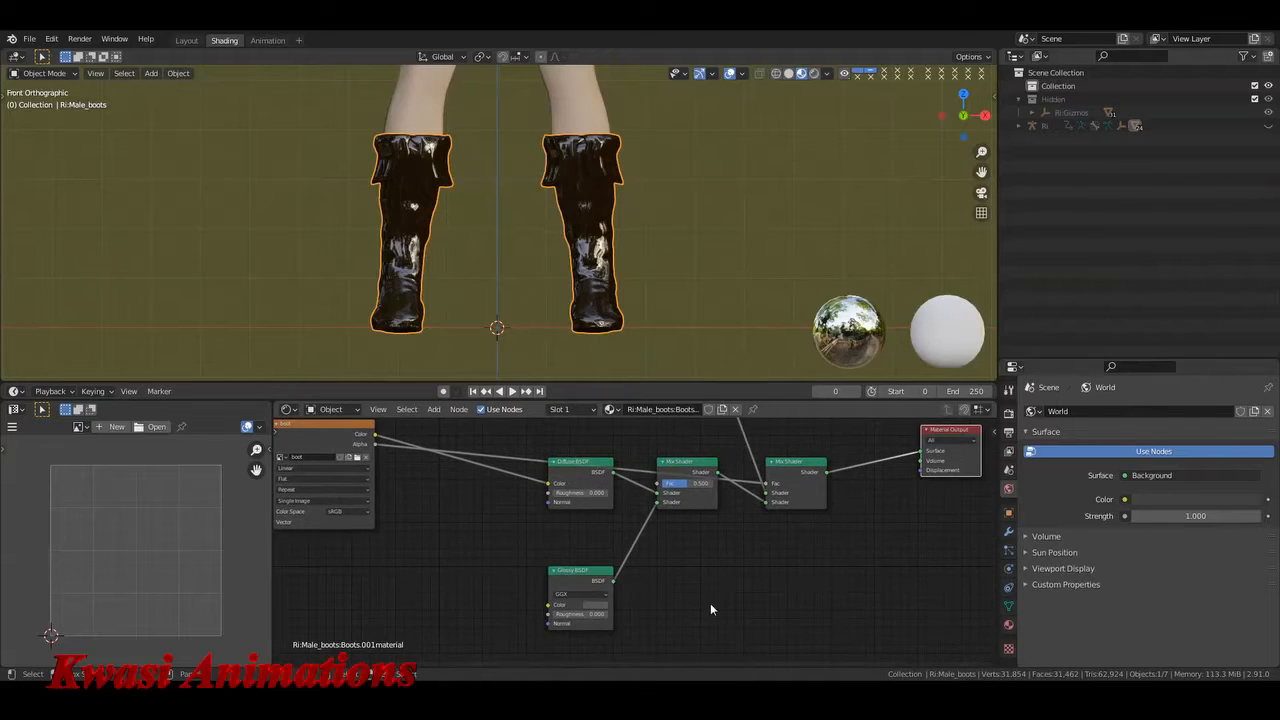
- Add a ColorRamp node beside the Glossy BSDF and connect its Color output to the Glossy roughness
middle_click_drag(650, 624, 696, 559)
middle_click_drag(551, 559, 571, 543)
key("shift+a")
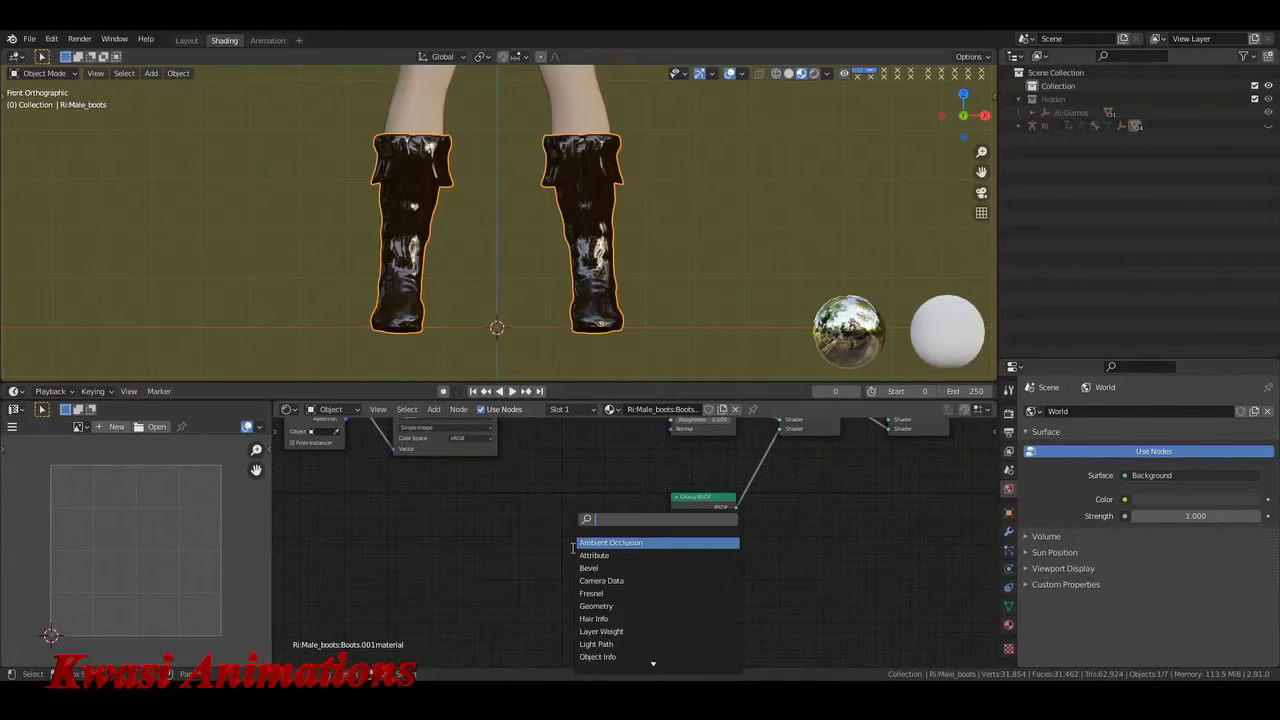
type("COL")
key("Return")
left_click(550, 507)
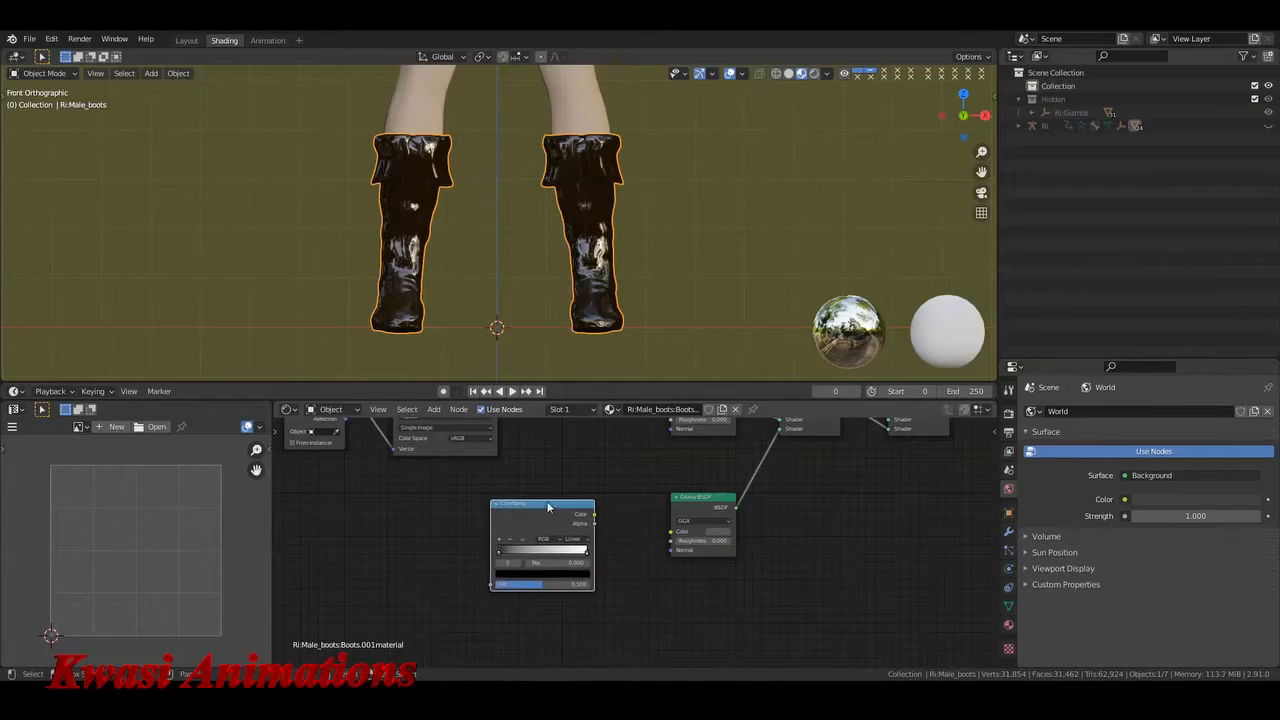
left_click_drag(594, 514, 670, 541)
scroll(697, 526, "up", 3)
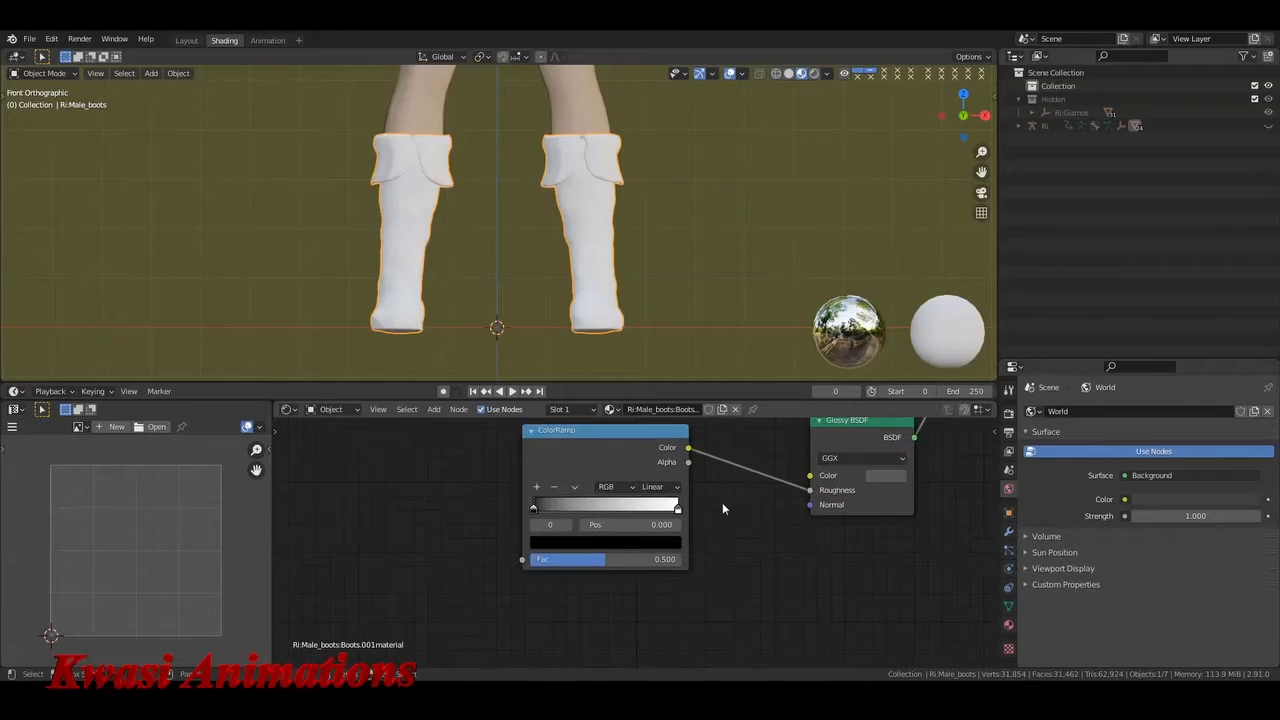
- Adjust the roughness ColorRamp, moving the black stop to about 0.082 and the white stop to about 0.559
mouse_move(493, 515)
left_mouse_down()
mouse_move(566, 513)
mouse_move(521, 515)
left_mouse_up()
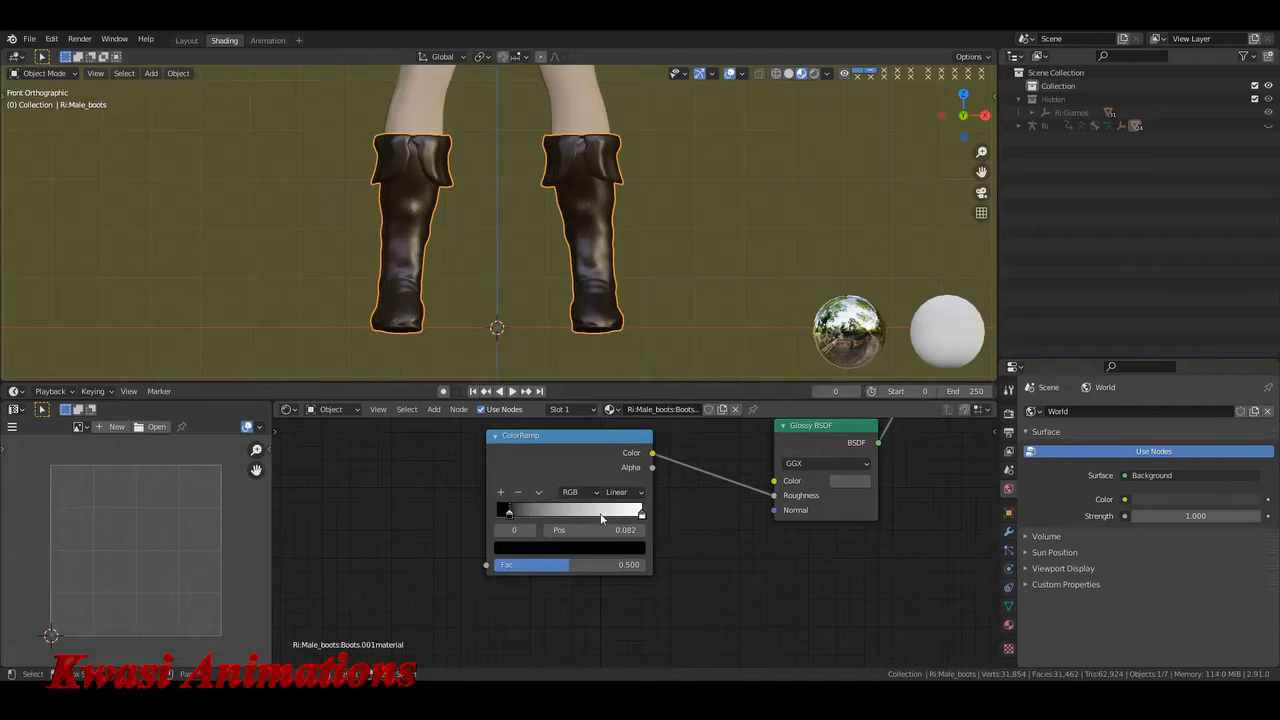
left_click_drag(641, 514, 574, 515)
middle_click_drag(914, 474, 818, 571)
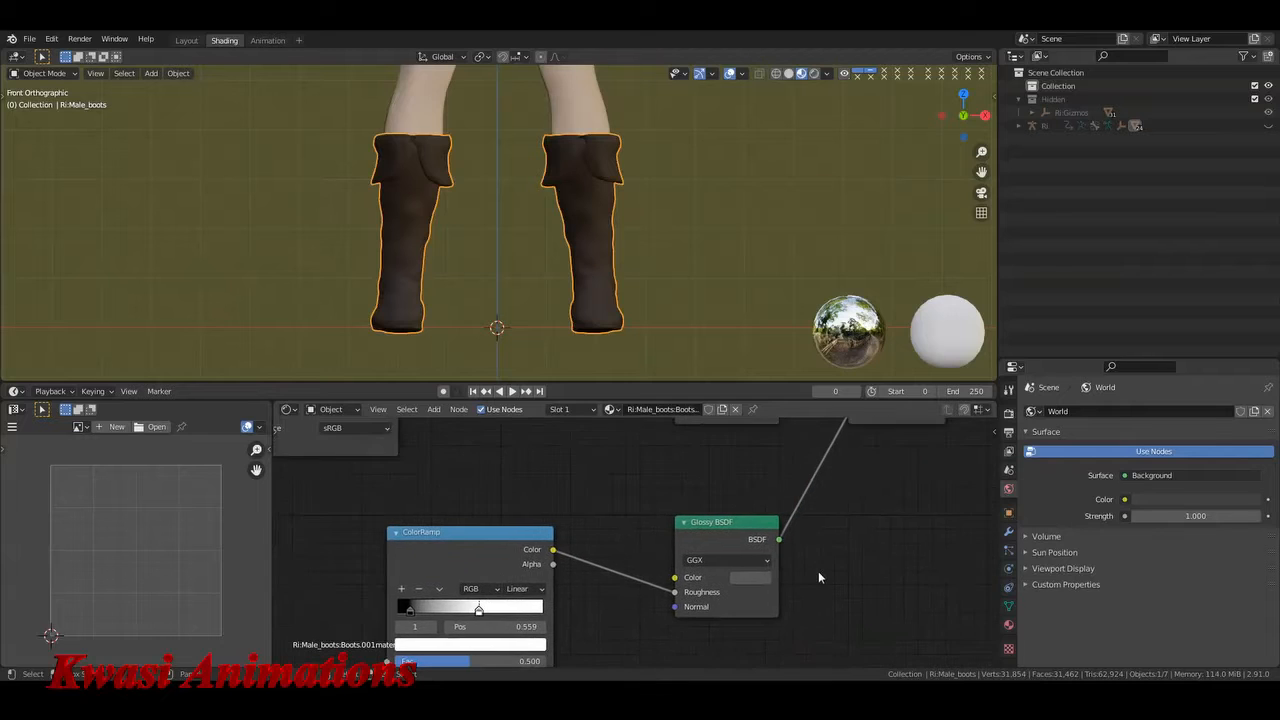
scroll(657, 505, "down", 6)
middle_click_drag(658, 492, 670, 558)
scroll(546, 521, "up", 2)
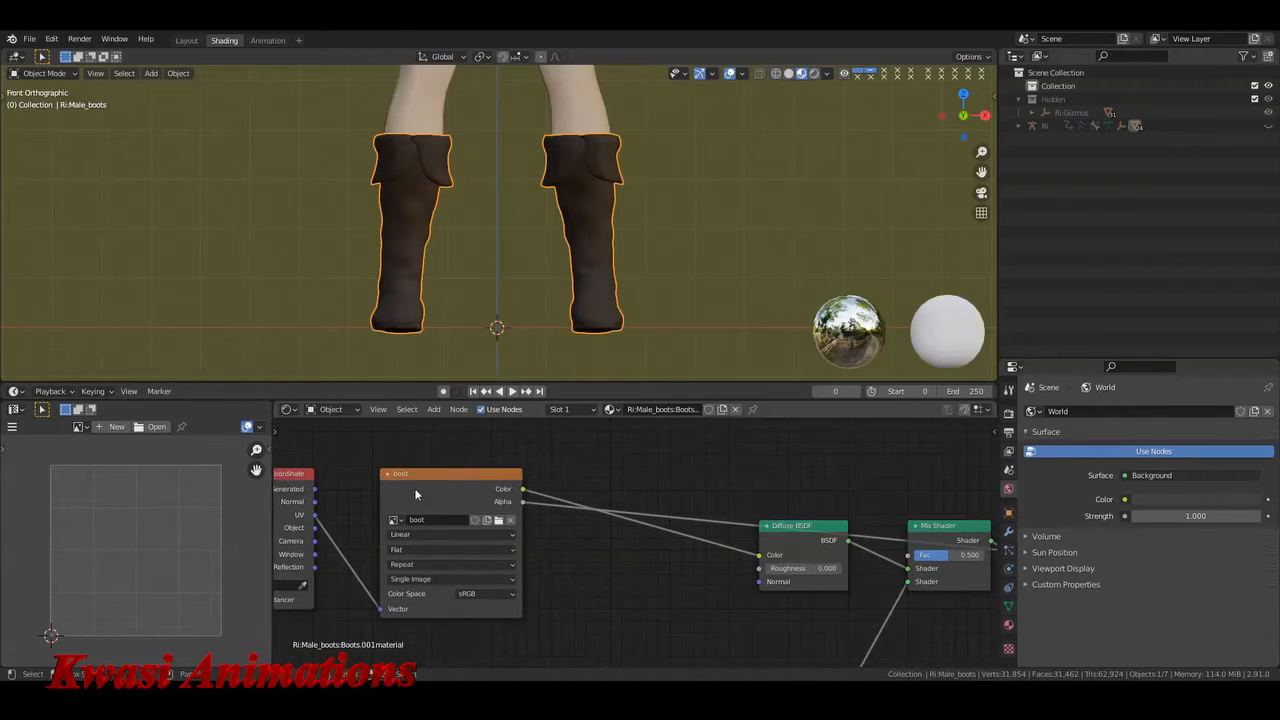
- Spread the node layout by moving the Texture Coordinate and boot image nodes farther from the Diffuse BSDF
mouse_move(414, 488)
left_mouse_down()
mouse_move(397, 440)
mouse_move(397, 478)
left_mouse_up()
middle_click_drag(607, 575, 687, 538)
left_click_drag(684, 508, 316, 566)
left_click_drag(546, 544, 374, 487)
left_click(621, 482)
- Move the Diffuse BSDF node away from the Mix Shader to leave a gap between the two
middle_click_drag(617, 229, 529, 283)
scroll(529, 283, "down", 1)
scroll(529, 287, "down", 1)
scroll(523, 277, "up", 5)
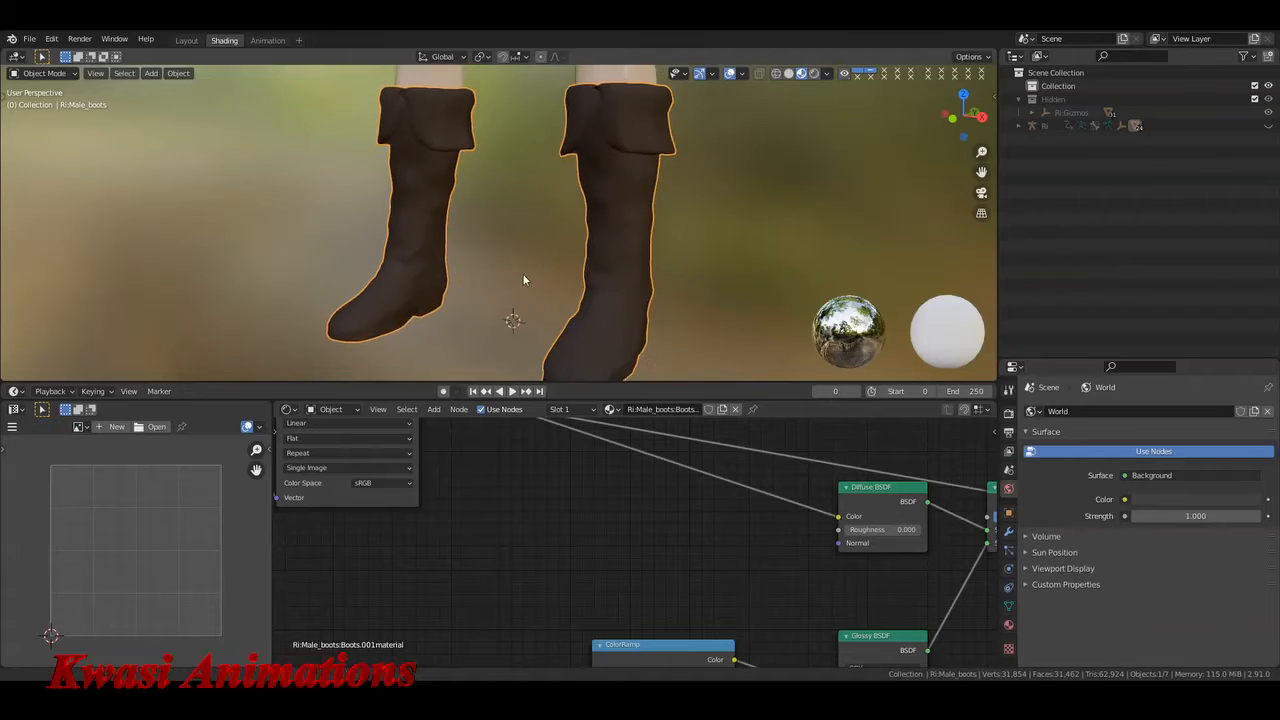
middle_click_drag(590, 315, 500, 285)
middle_click_drag(677, 626, 713, 611)
left_click_drag(829, 543, 796, 555)
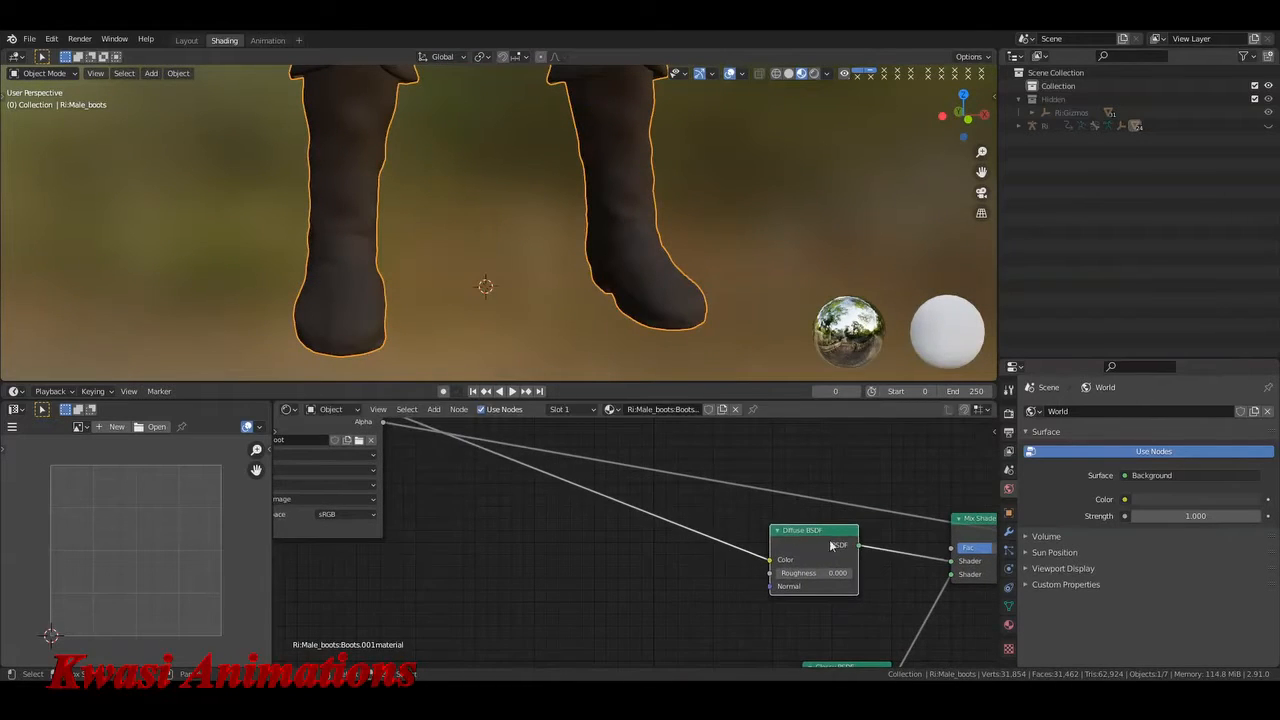
left_click(672, 585)
left_click_drag(817, 552, 823, 549)
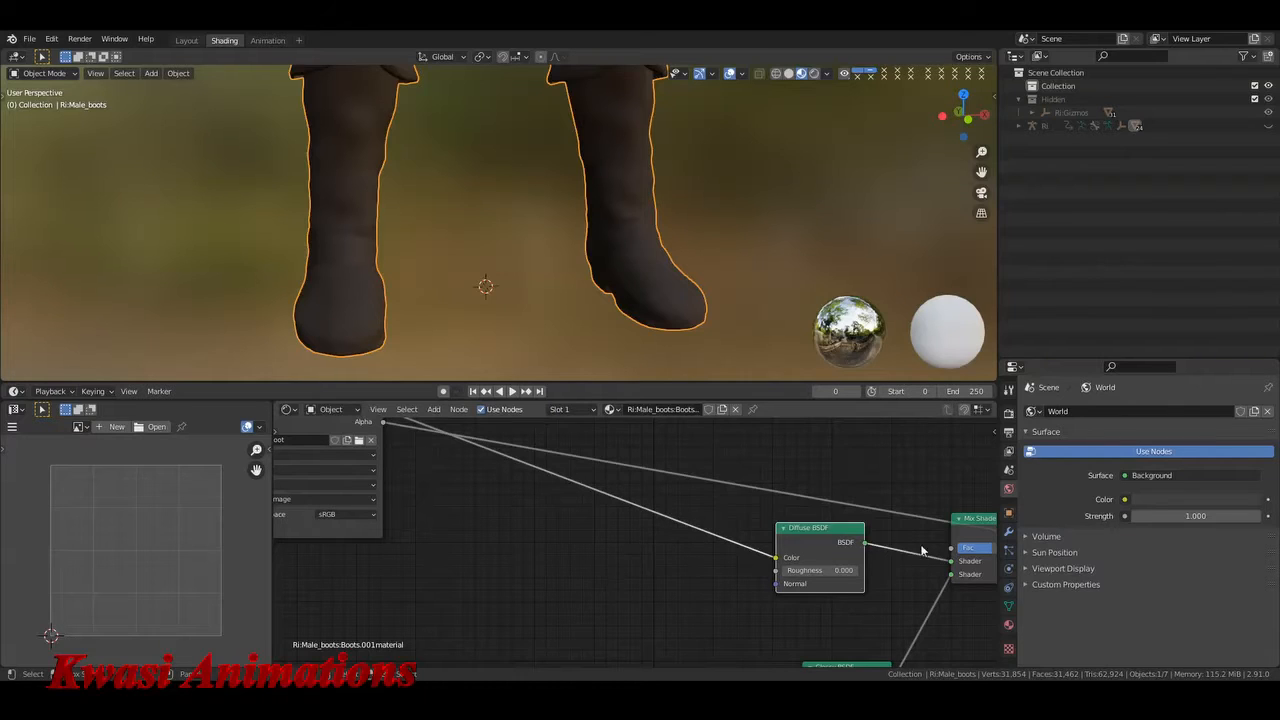
left_click_drag(810, 543, 673, 547)
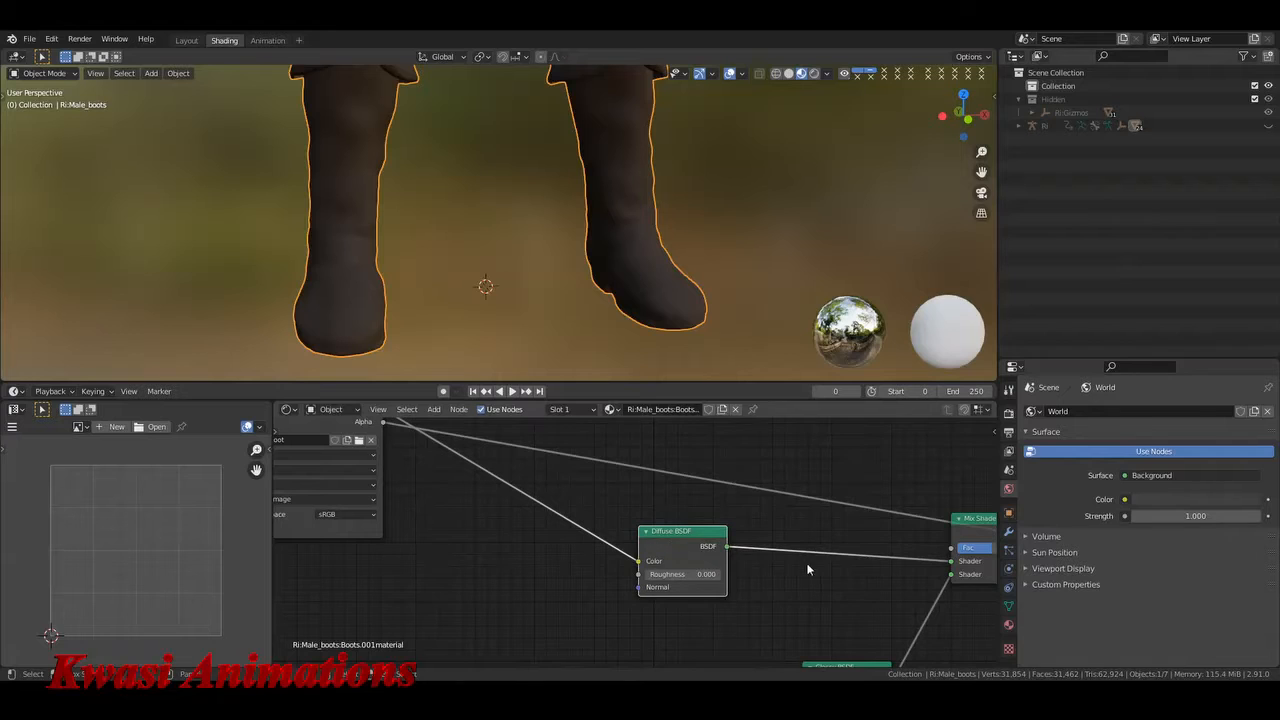
- Add a second ColorRamp node in the empty area on the input side of the roughness ColorRamp
middle_click_drag(786, 593, 760, 552)
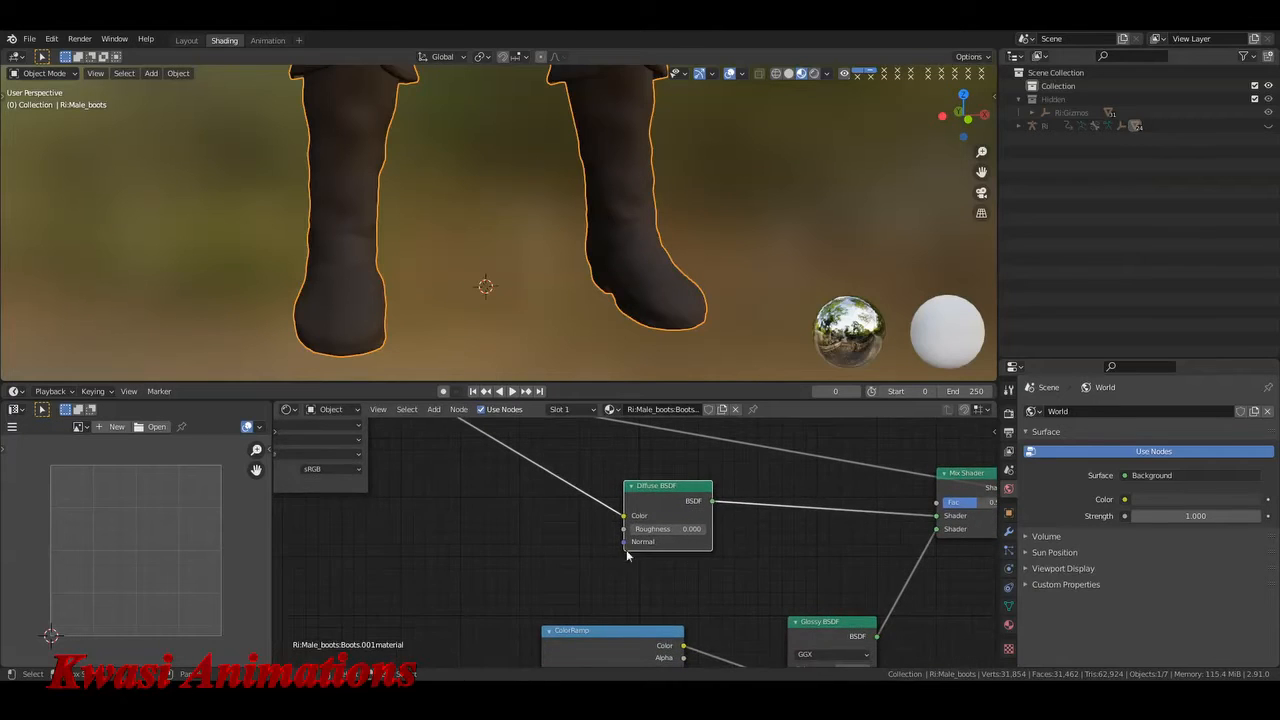
scroll(600, 580, "down", 4)
middle_click_drag(349, 582, 655, 463)
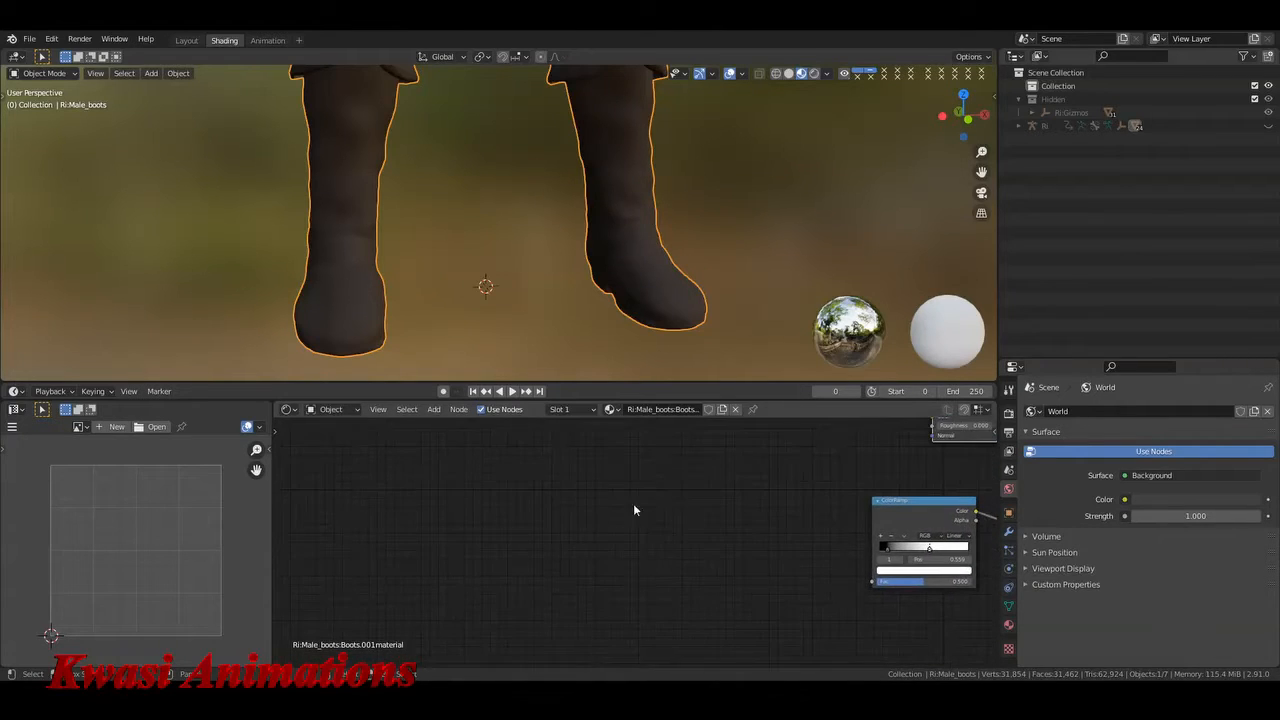
key("shift+a")
left_click(583, 514)
type("color ramp")
key("Return")
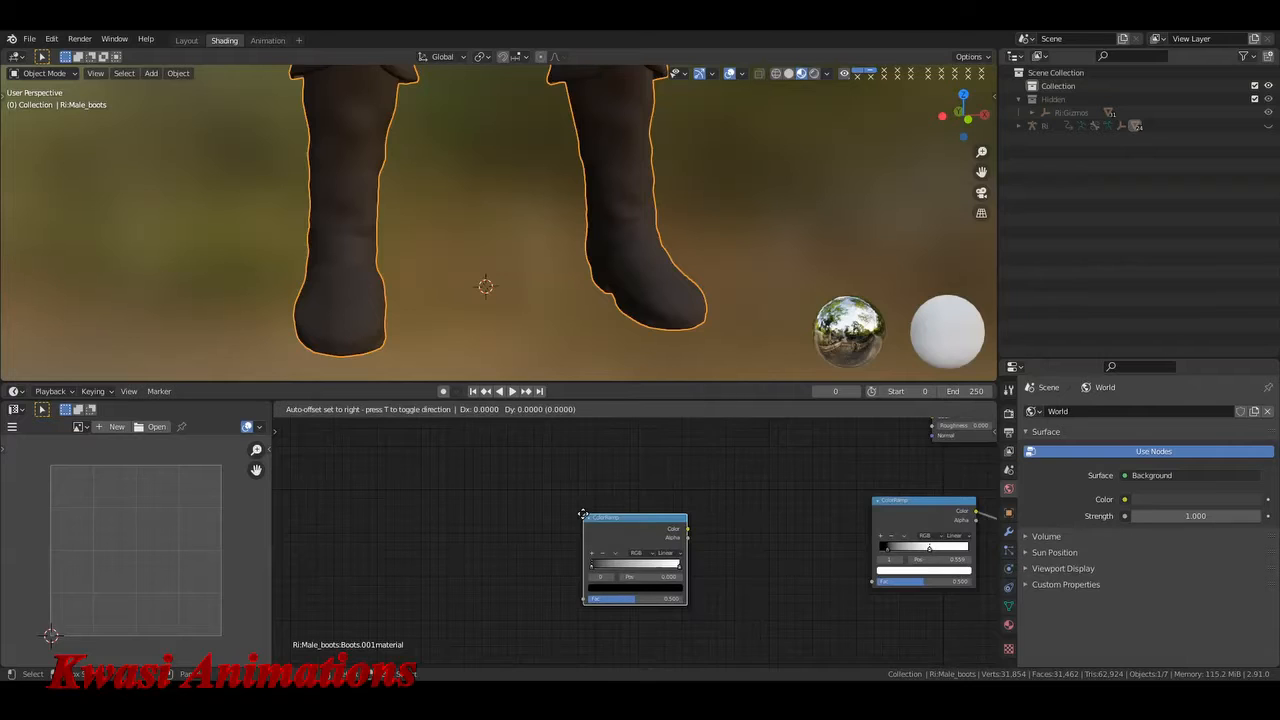
left_click(573, 514)
- Lower the new ColorRamp node slightly and place a duplicate of it directly above
left_click_drag(625, 518, 636, 566)
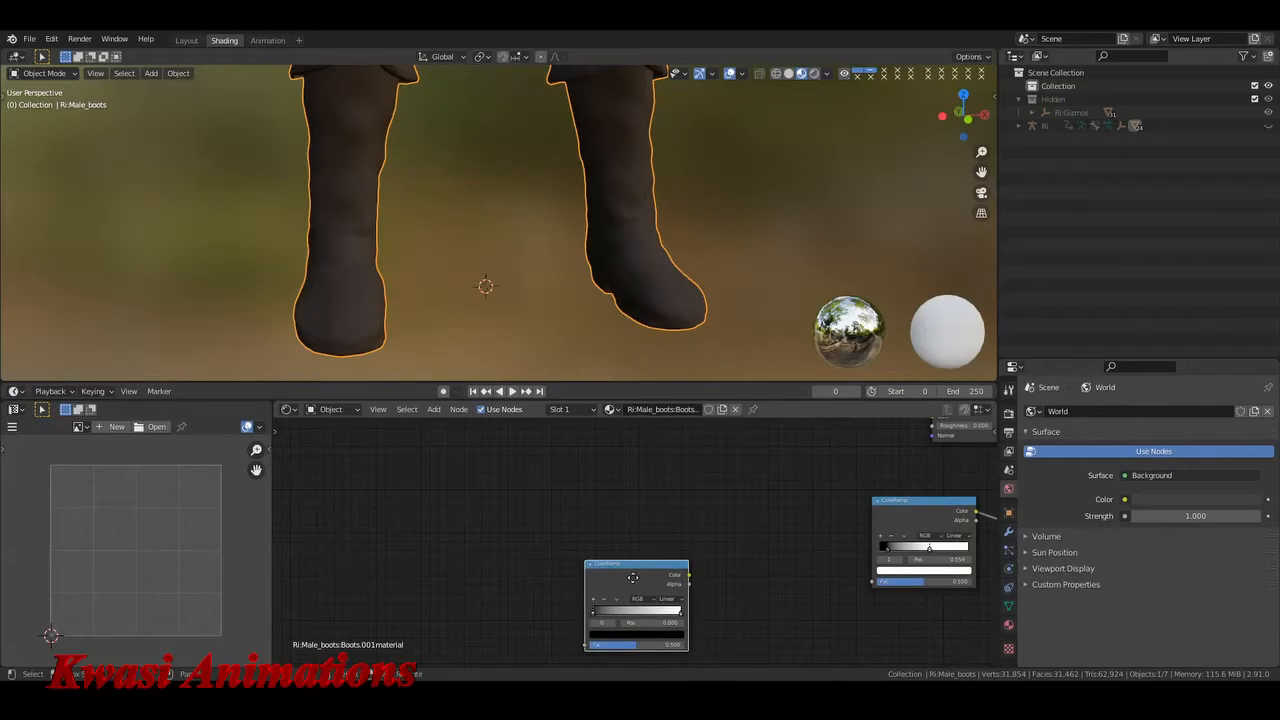
key("shift+d")
left_click(625, 468)
middle_click_drag(520, 528, 571, 522)
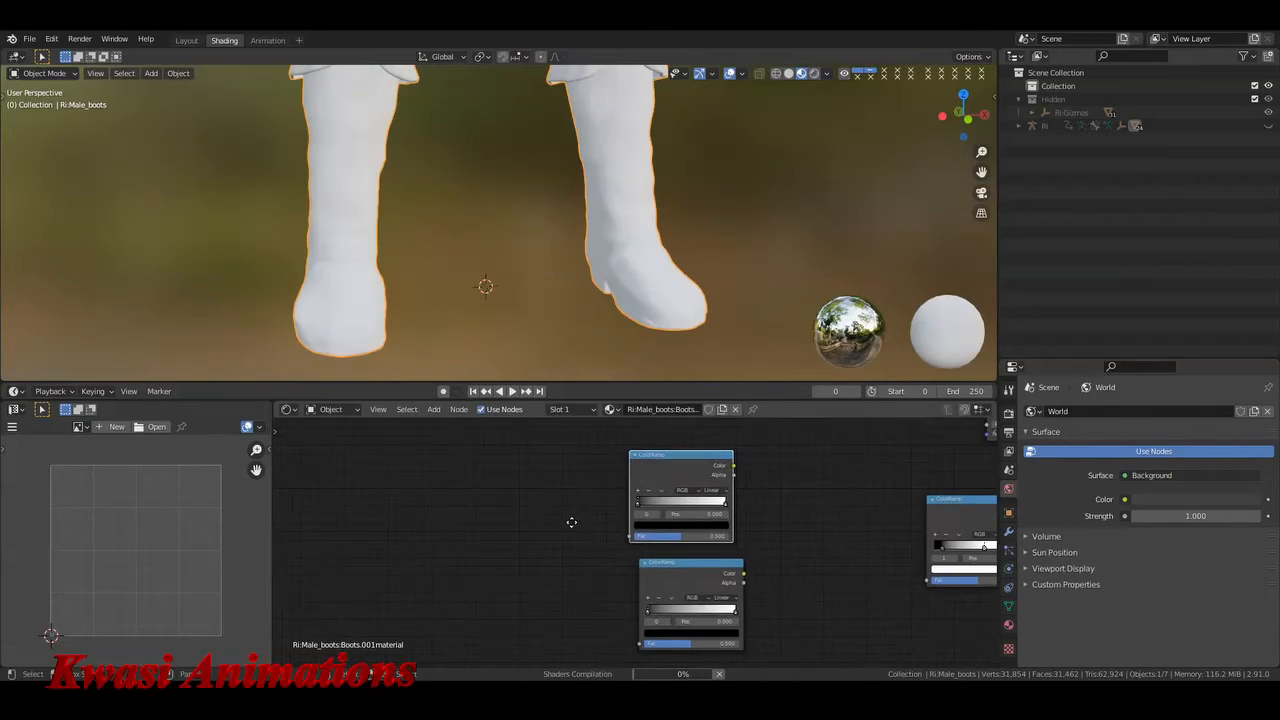
- Add a Shader to RGB node on the input side of the two stacked ColorRamp nodes
key("shift+a")
left_click(571, 514)
type("shader")
key("Down")
key("Return")
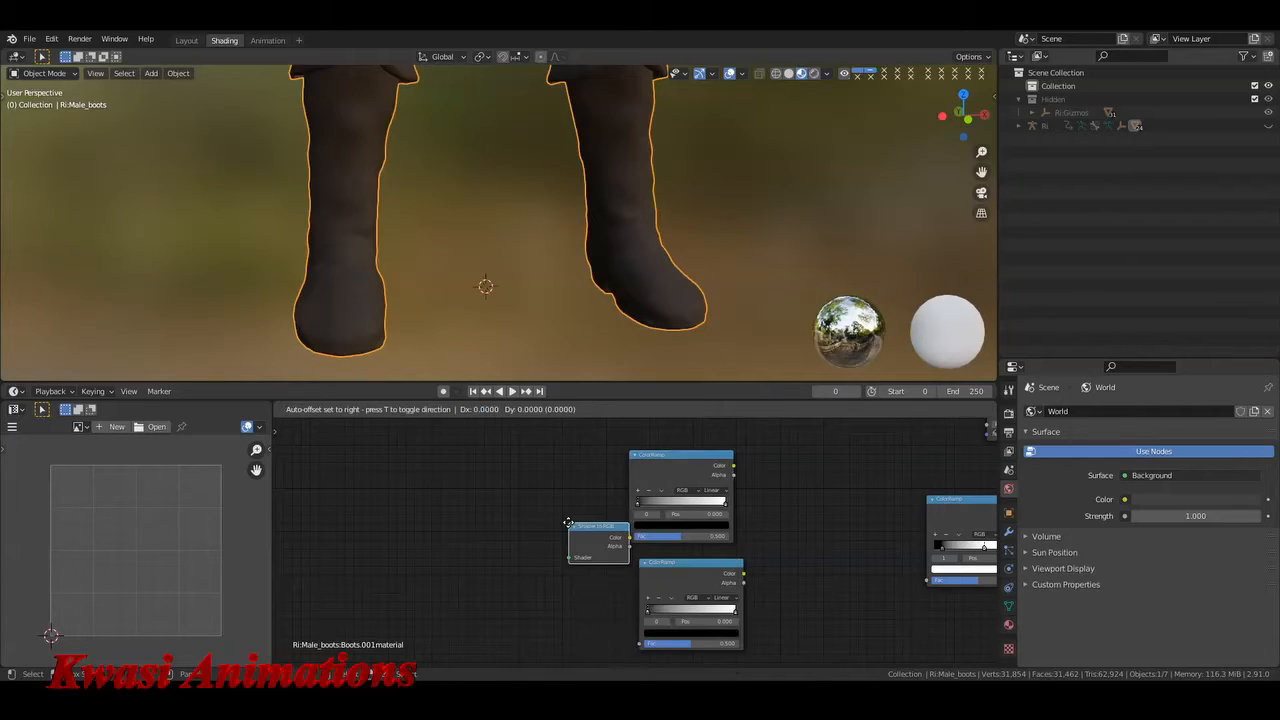
left_click(513, 490)
- Add a Layer Weight node beside the upper ColorRamp's input side and move Shader to RGB beside the lower ColorRamp
key("shift+a")
left_click(522, 491)
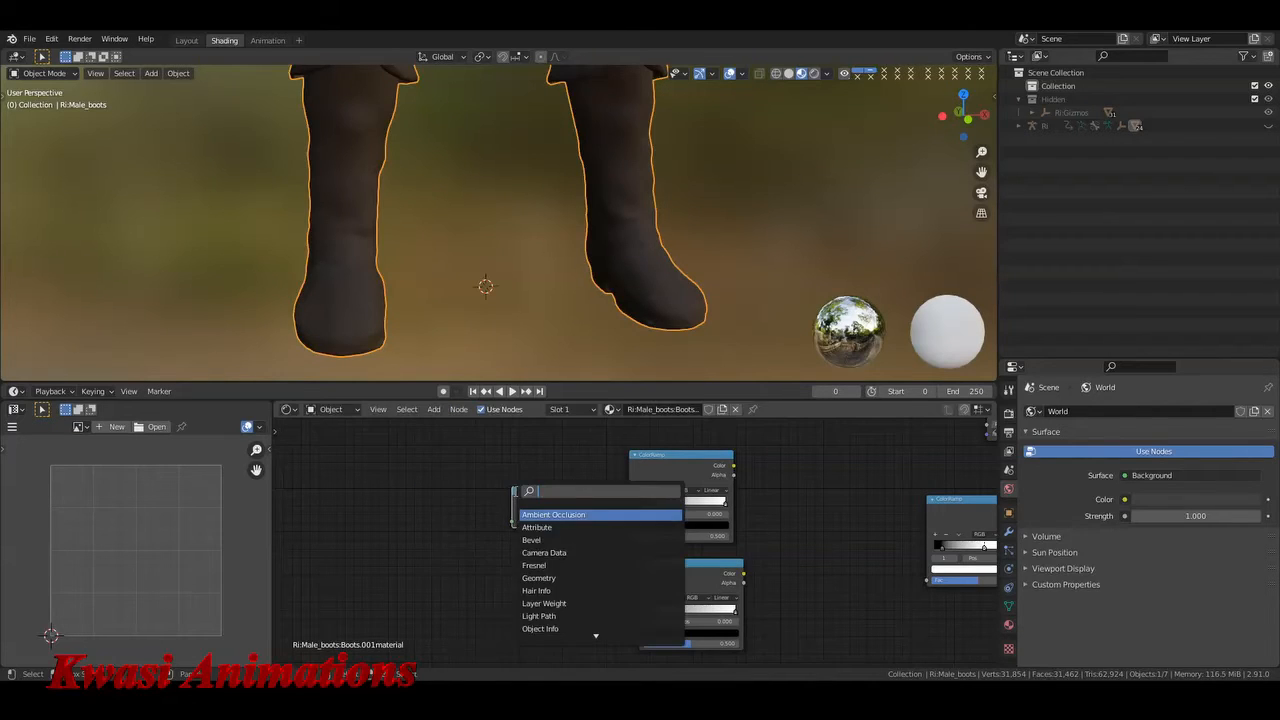
type("LAYER3")
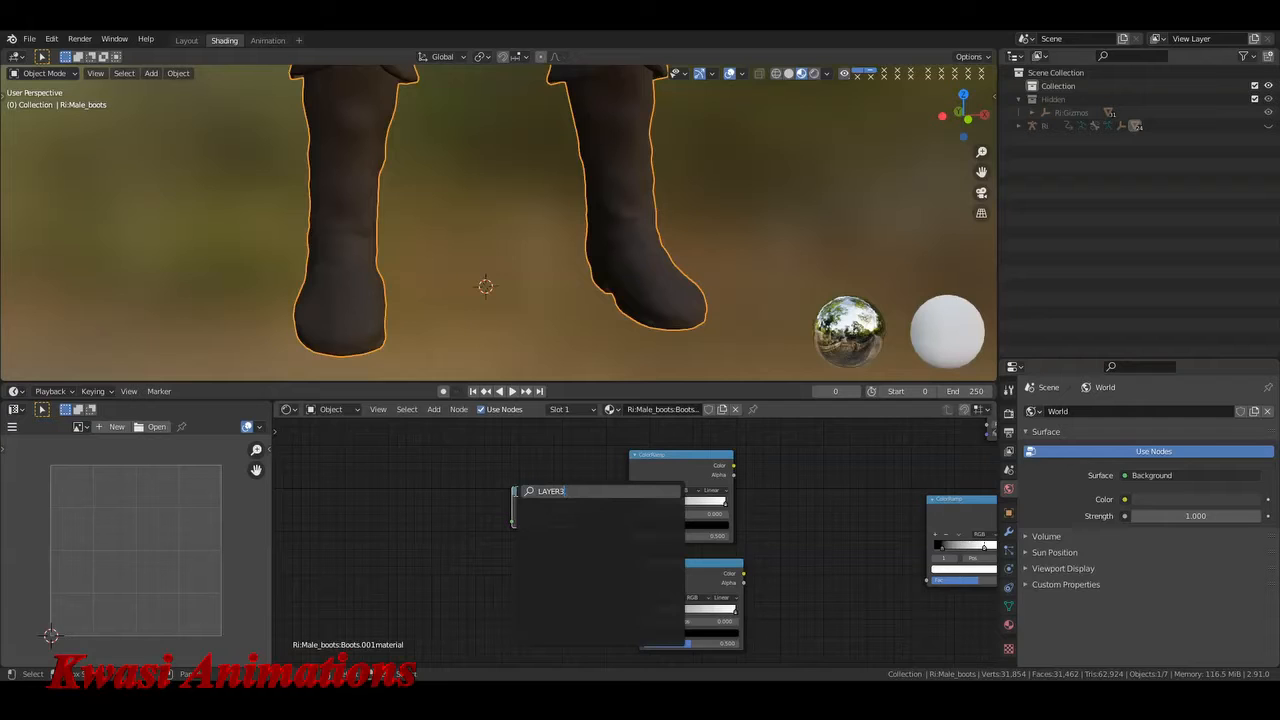
key("BackSpace")
key("Return")
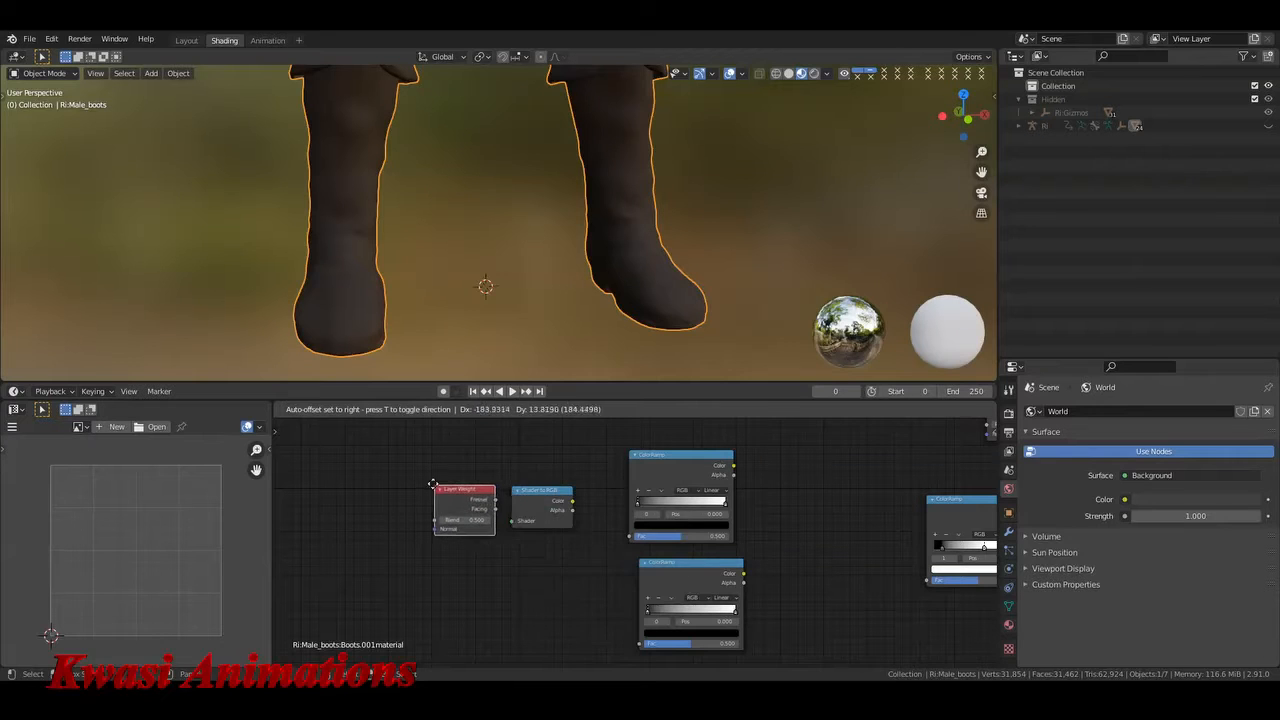
left_click(432, 484)
left_click_drag(540, 516, 550, 598)
left_click_drag(460, 503, 560, 500)
- Add a Mix Shader node on the output side of the upper ColorRamp and a MixRGB node on that of the lower ColorRamp
scroll(560, 500, "down", 3, "ctrl")
key("shift+a")
left_click(711, 518)
type("MIX")
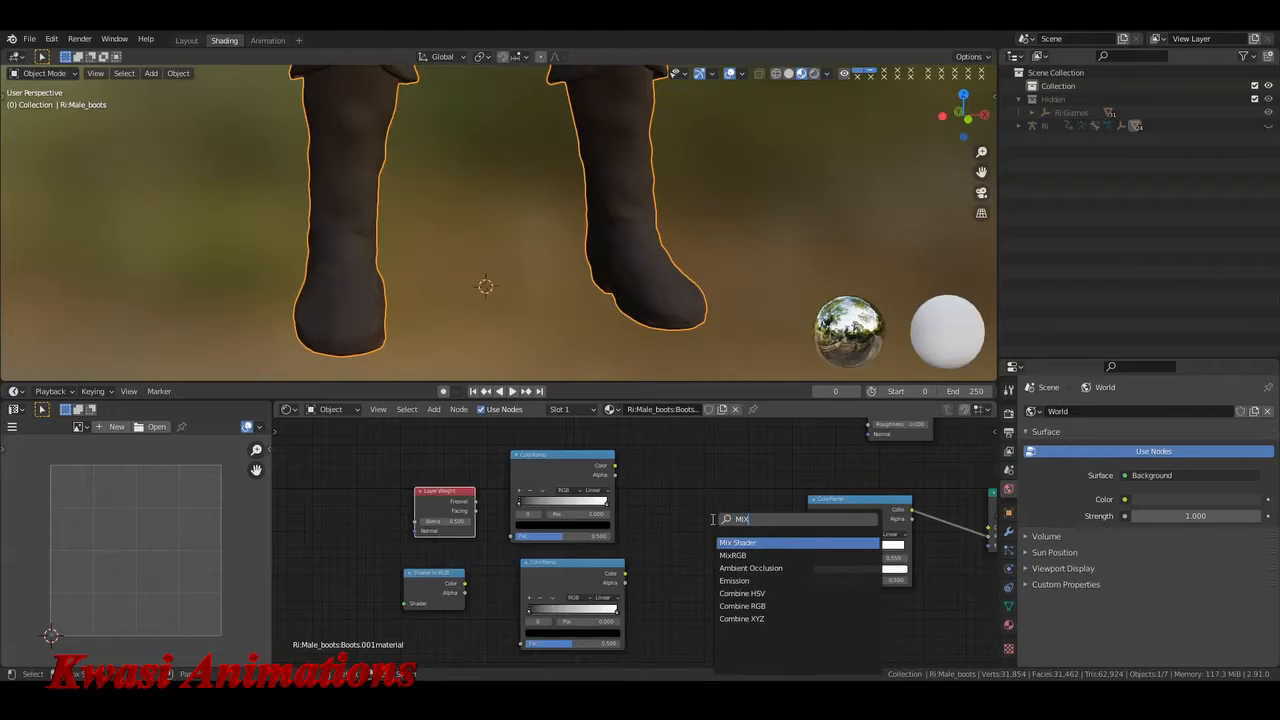
key("Return")
key("shift+a")
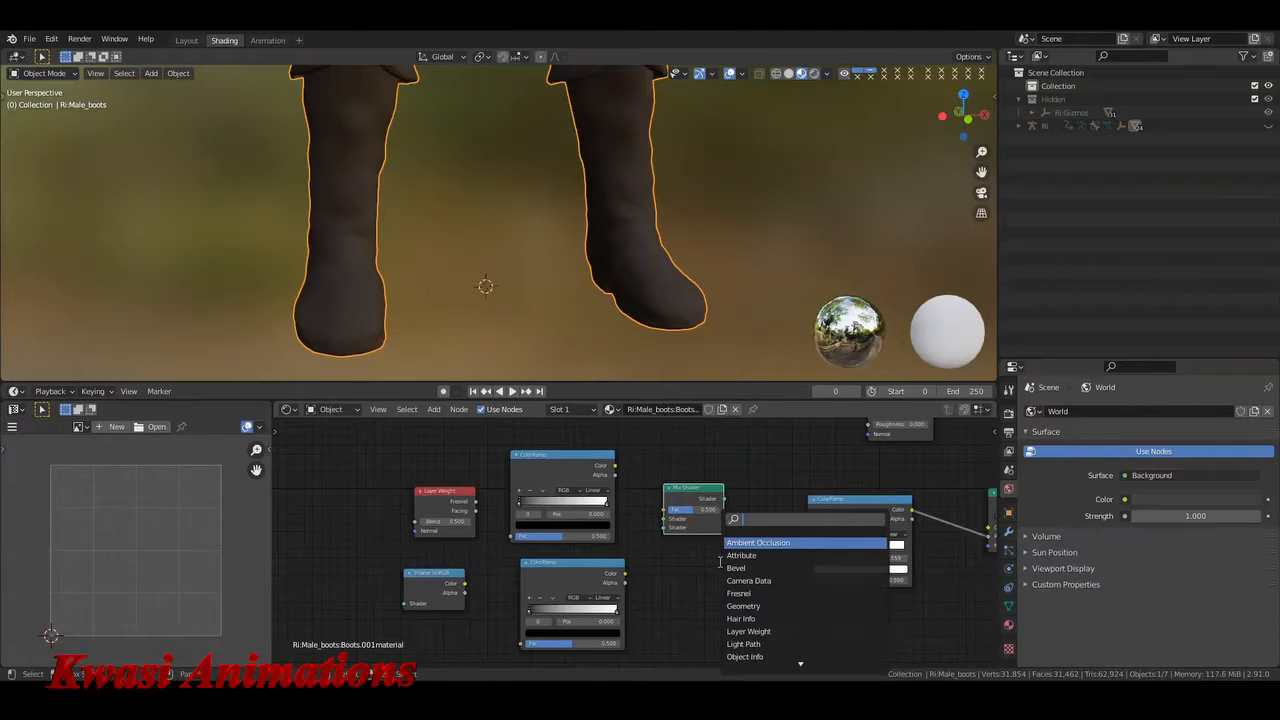
type("mix")
key("Return")
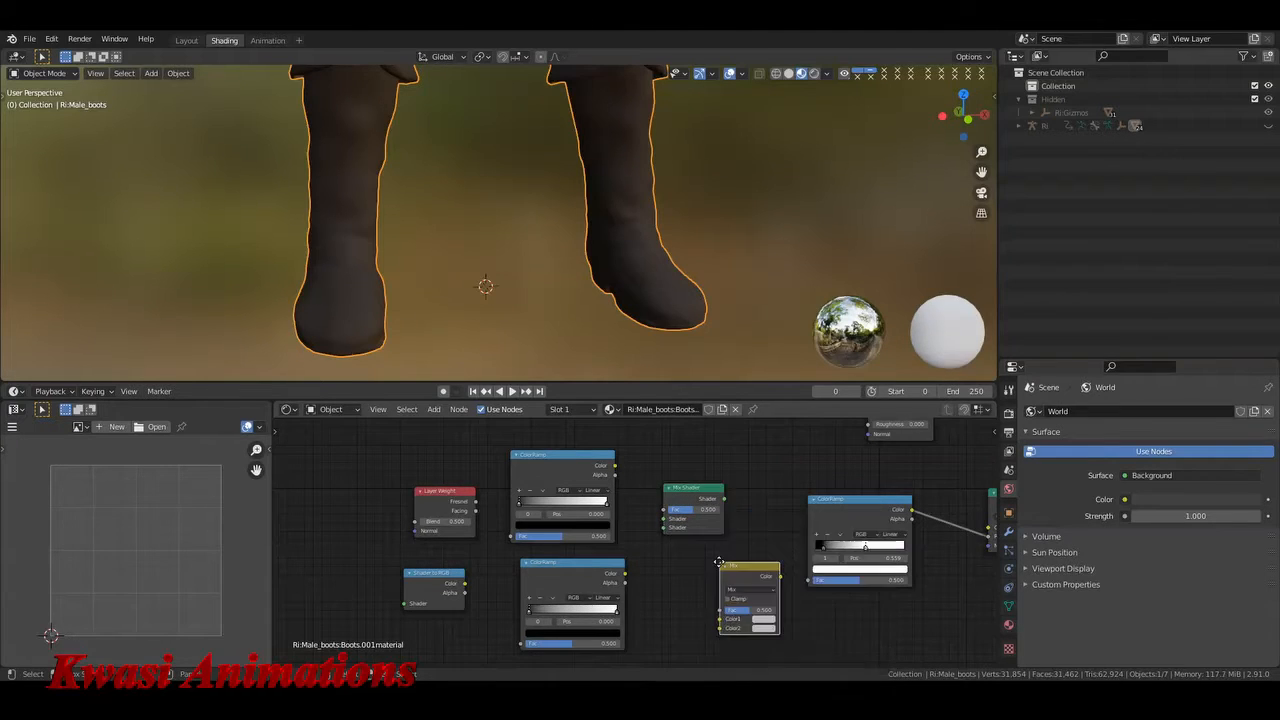
left_click(661, 563)
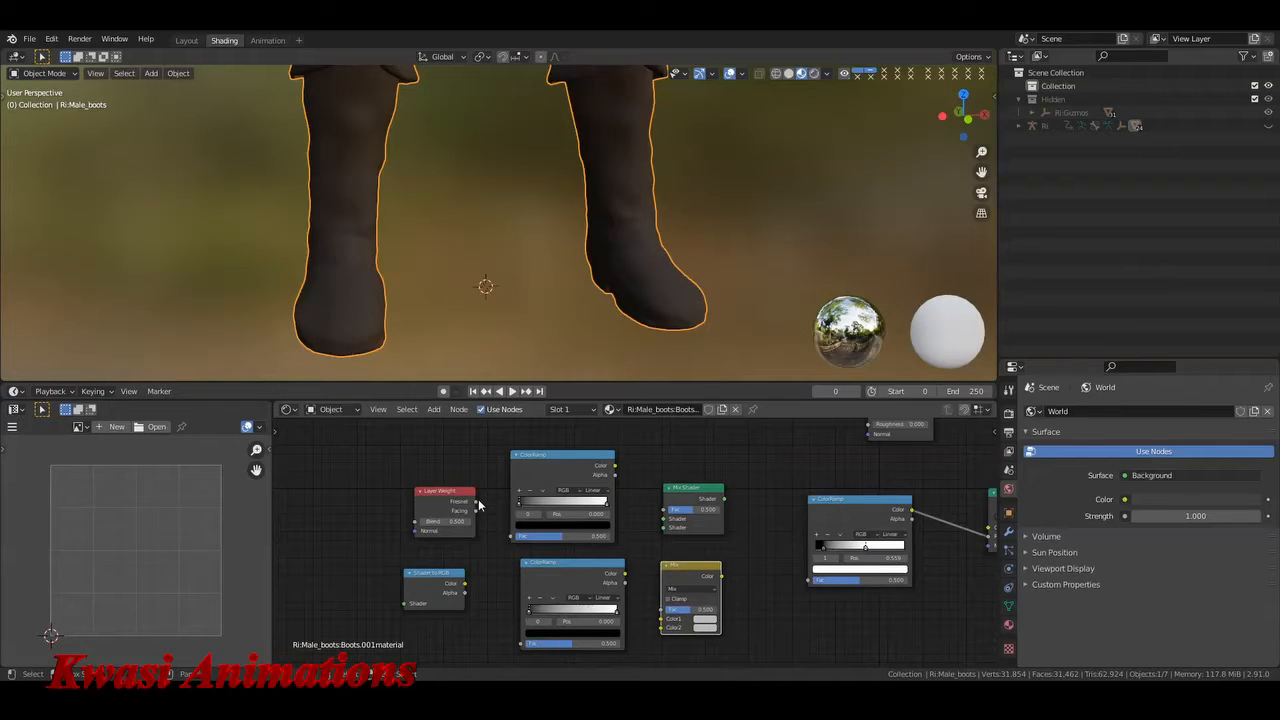
- Wire Layer Weight's Fresnel and Shader to RGB's Color through their ColorRamps into the Mix Shader and Mix factors, and Mix into the first Shader input
left_click_drag(477, 501, 512, 535)
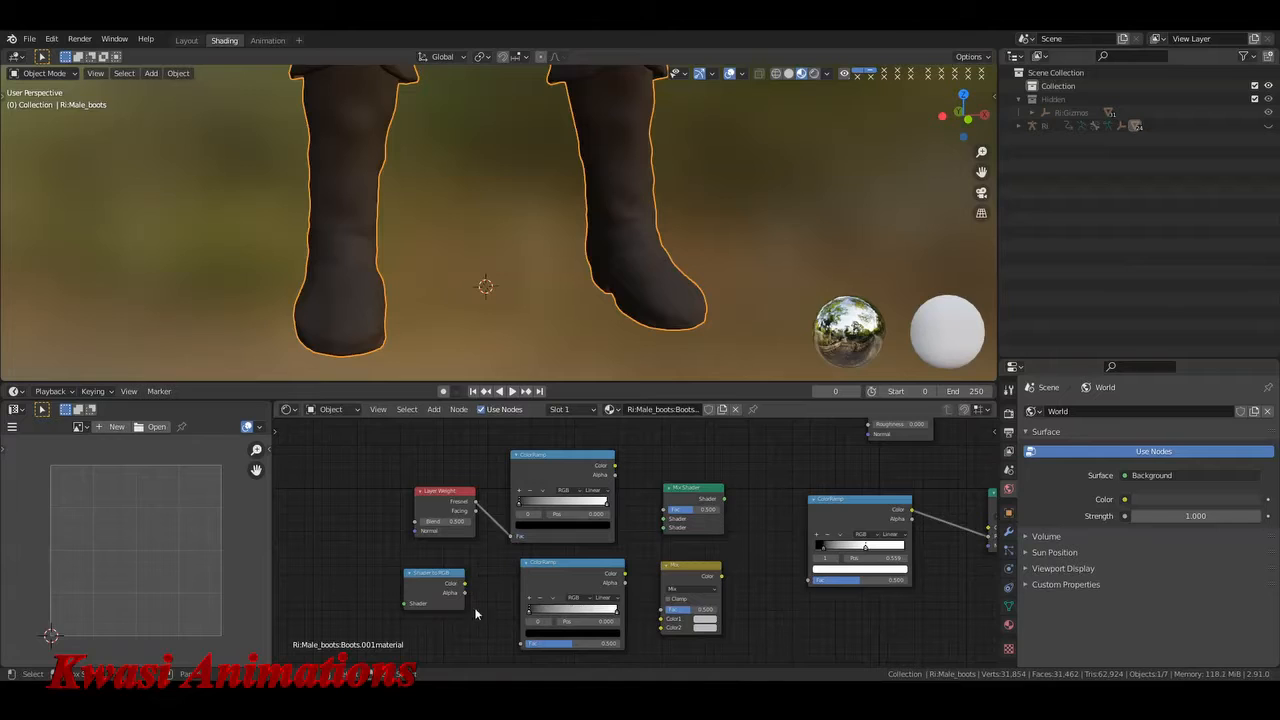
left_click_drag(464, 583, 521, 644)
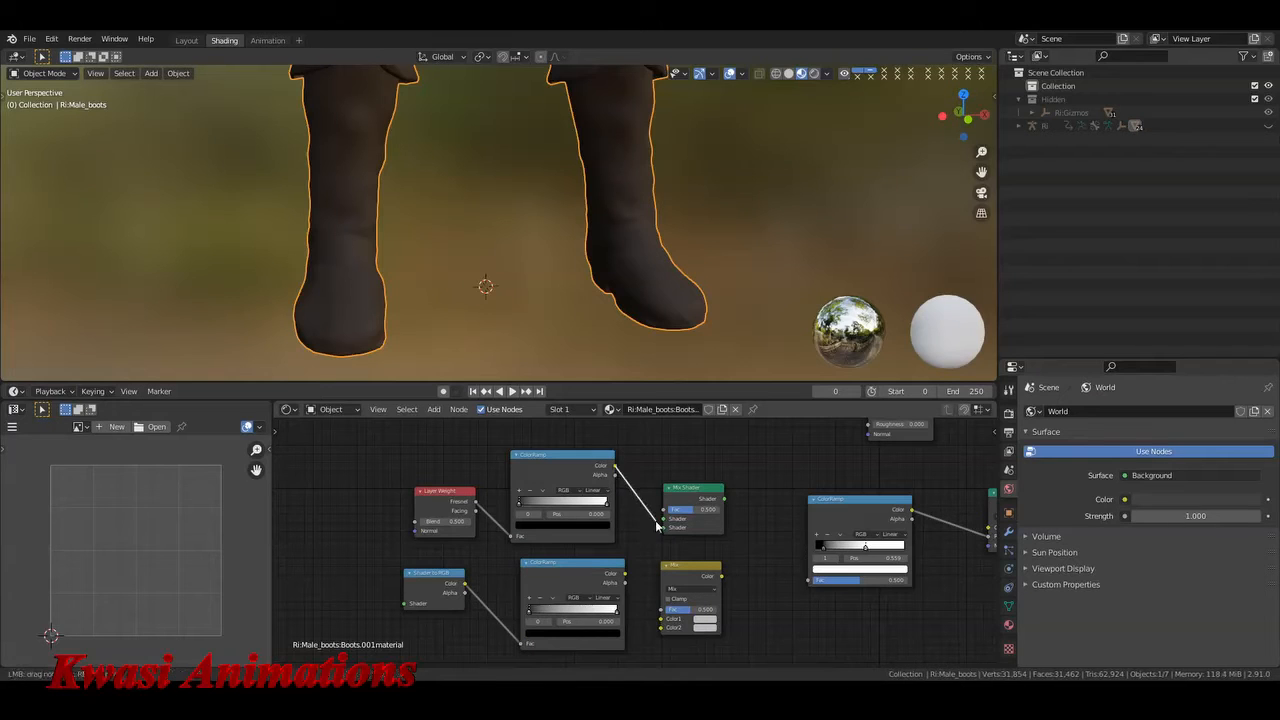
left_click_drag(614, 466, 664, 510)
left_click_drag(624, 574, 664, 609)
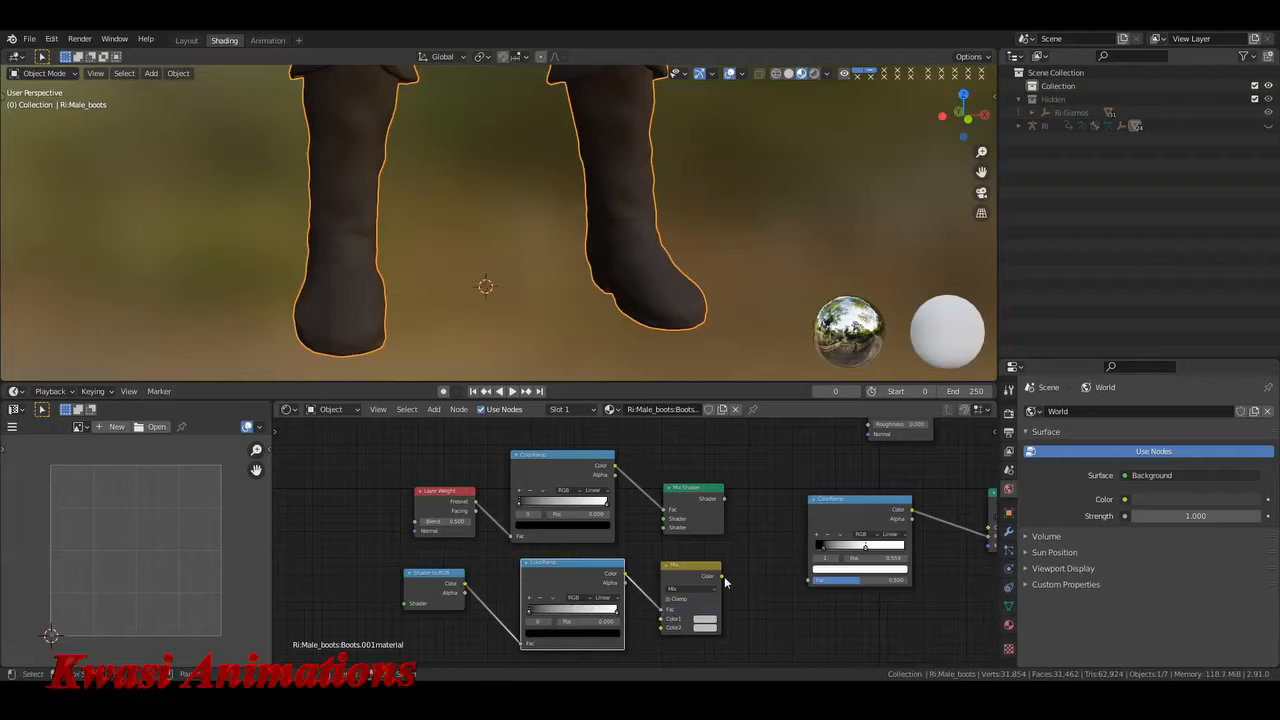
left_click_drag(722, 577, 664, 521)
- Group the newly wired nodes, then link Mix Shader to Group Output and Group Input to Shader to RGB's Shader input
left_click_drag(374, 490, 720, 598)
key("ctrl+g")
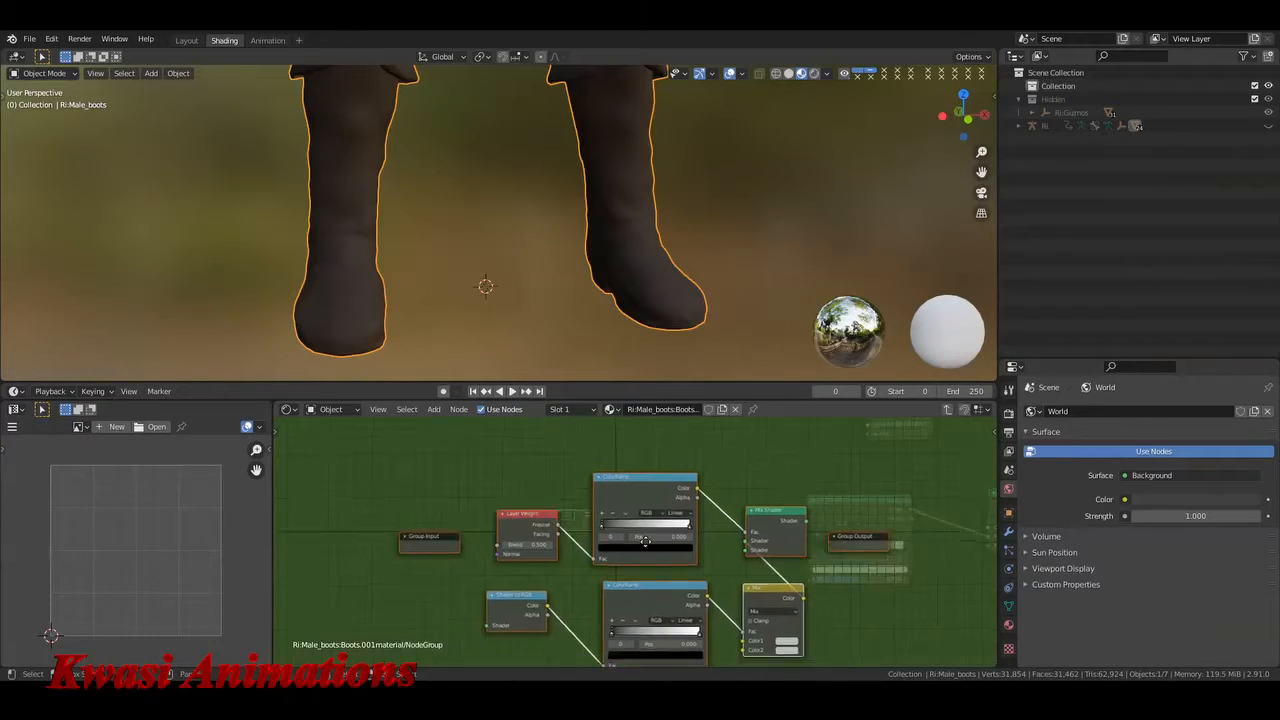
left_click_drag(631, 484, 662, 507)
middle_click_drag(302, 570, 505, 563)
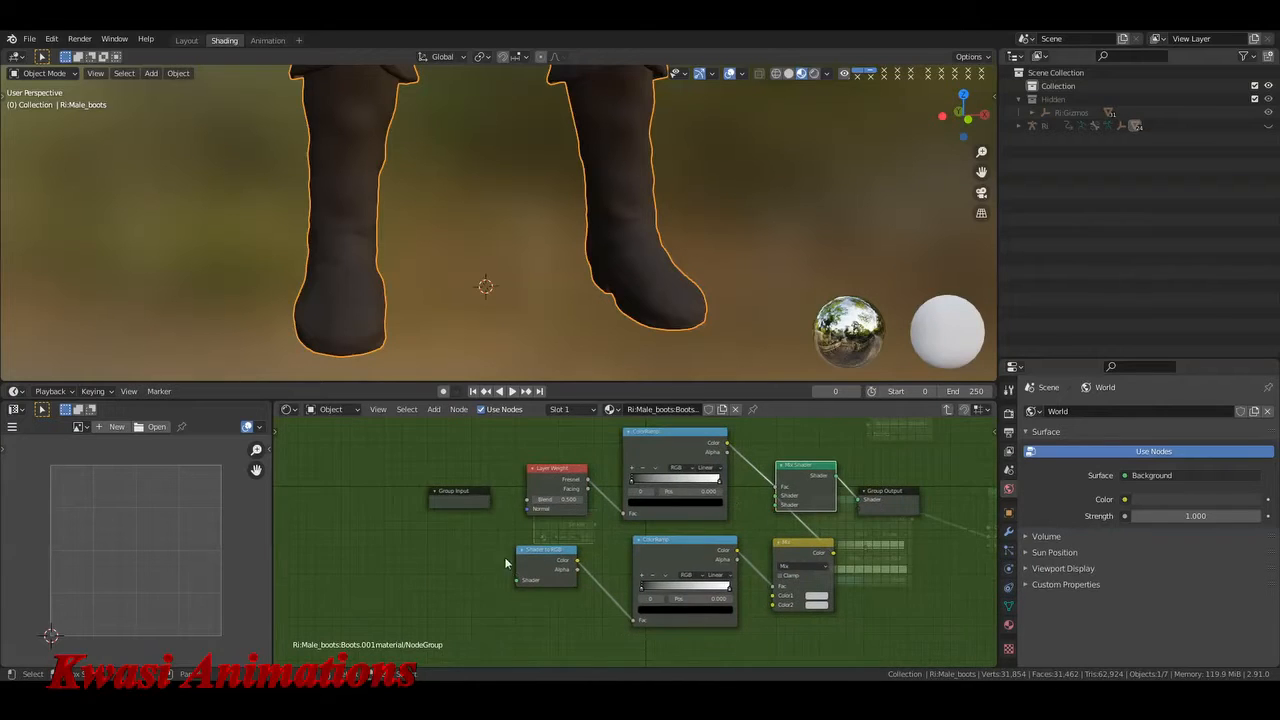
left_click_drag(516, 580, 490, 497)
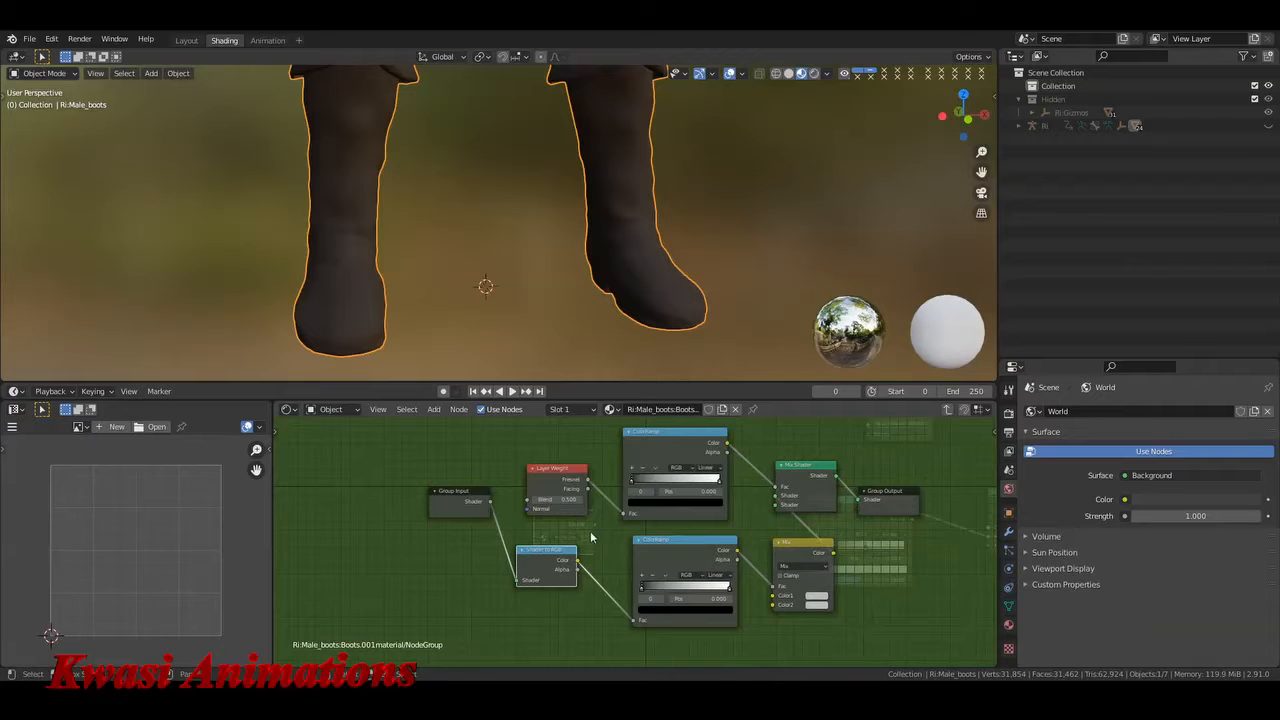
- Align the lower ColorRamp inside the group with the ColorRamp above it
middle_click_drag(590, 531, 501, 530)
left_click_drag(592, 544, 578, 547)
left_click(651, 545)
middle_click_drag(650, 542, 628, 555)
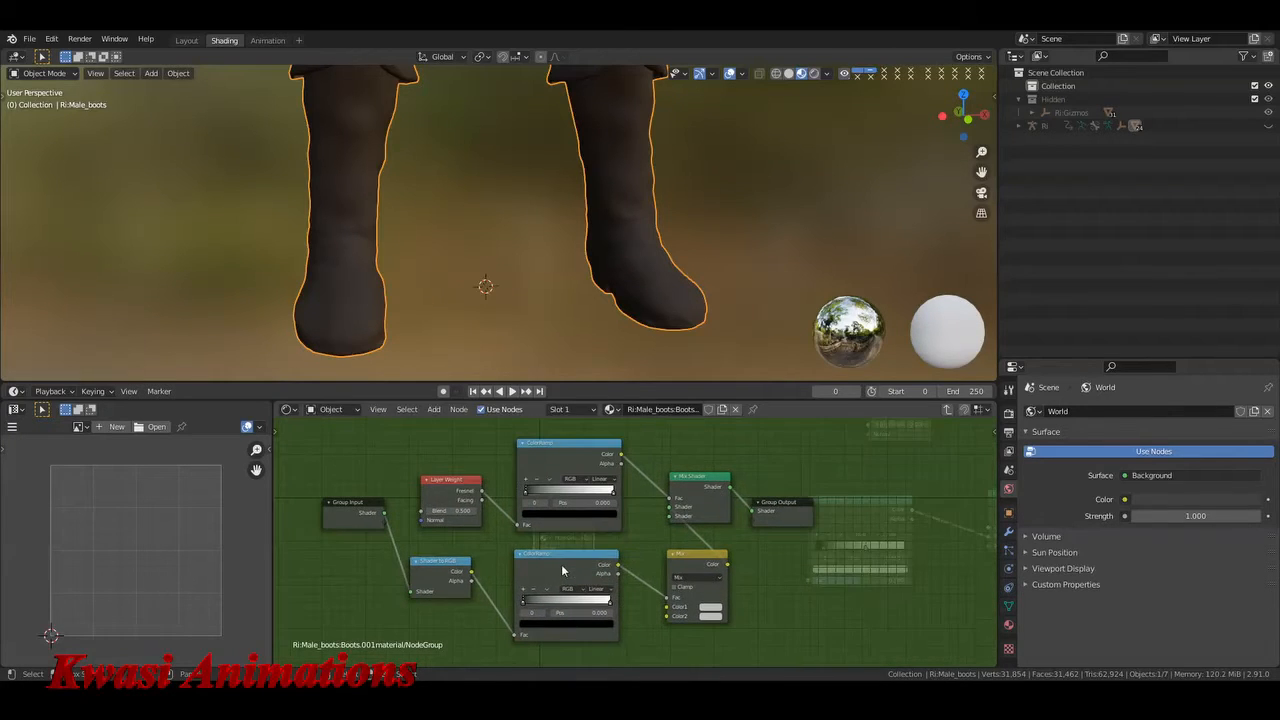
left_click_drag(562, 564, 566, 564)
left_click(644, 542)
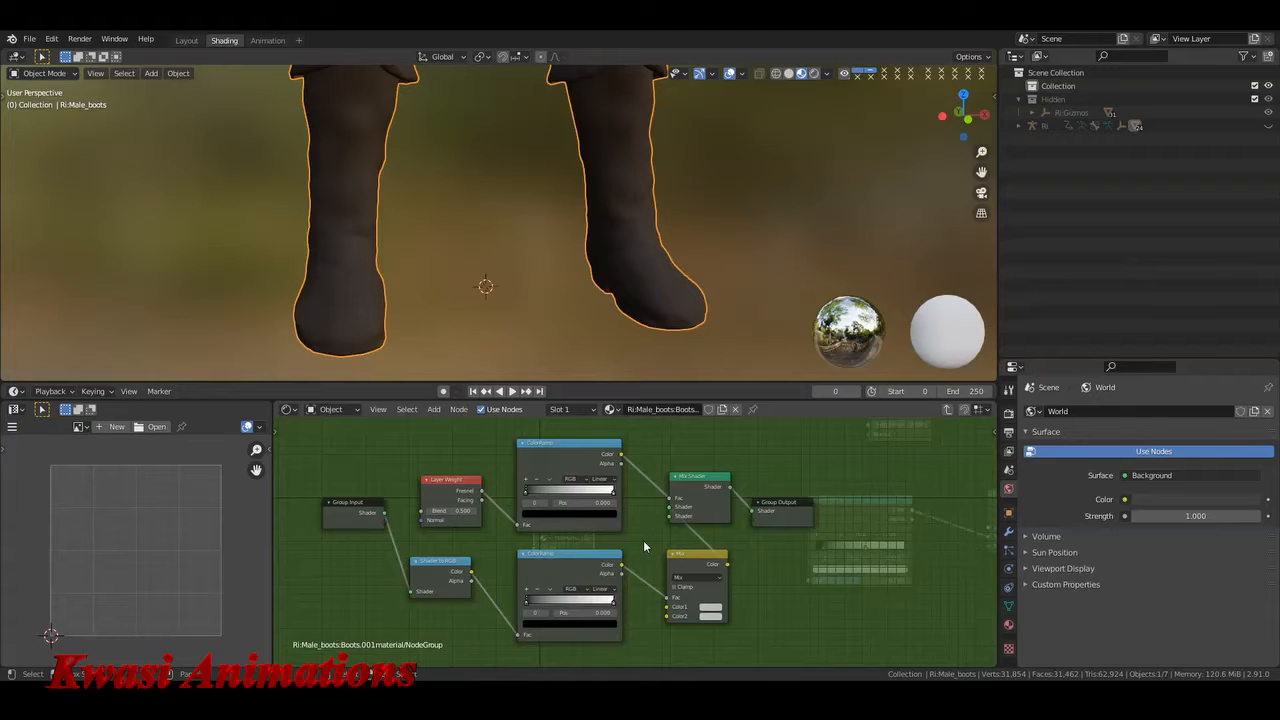
- Set the position of the upper ColorRamp's white stop to 0.3
left_click(613, 491)
left_click(598, 503)
type("0.3")
key("Return")
scroll(639, 544, "up", 4)
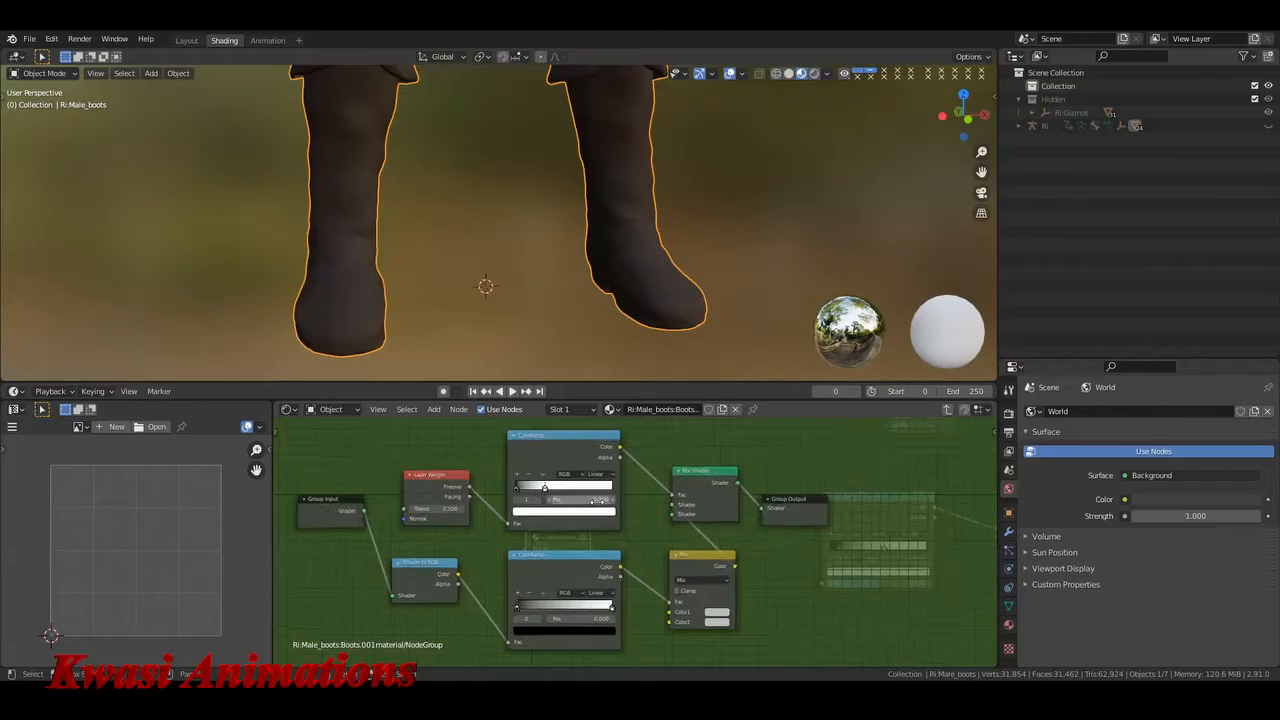
middle_click_drag(639, 544, 722, 553)
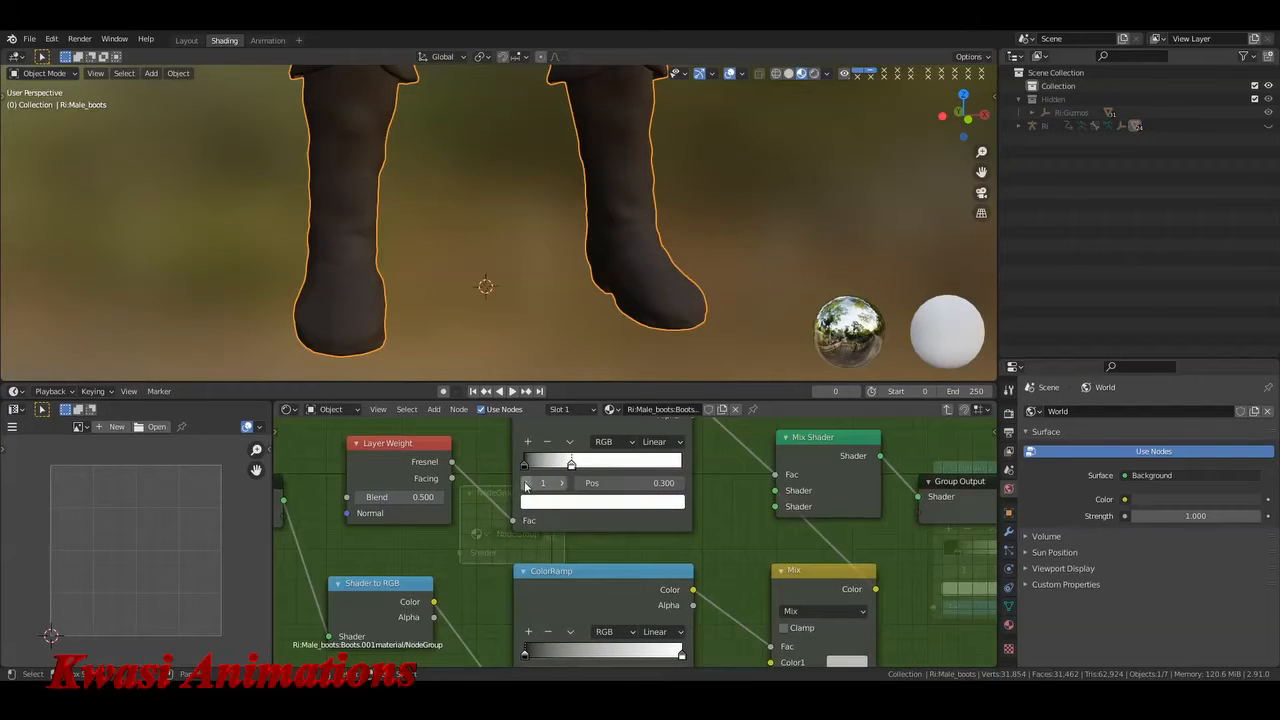
- Set the position of the upper ColorRamp's black stop to 0.25 and leave the node group
left_click(525, 483)
left_click(620, 477)
key("BackSpace")
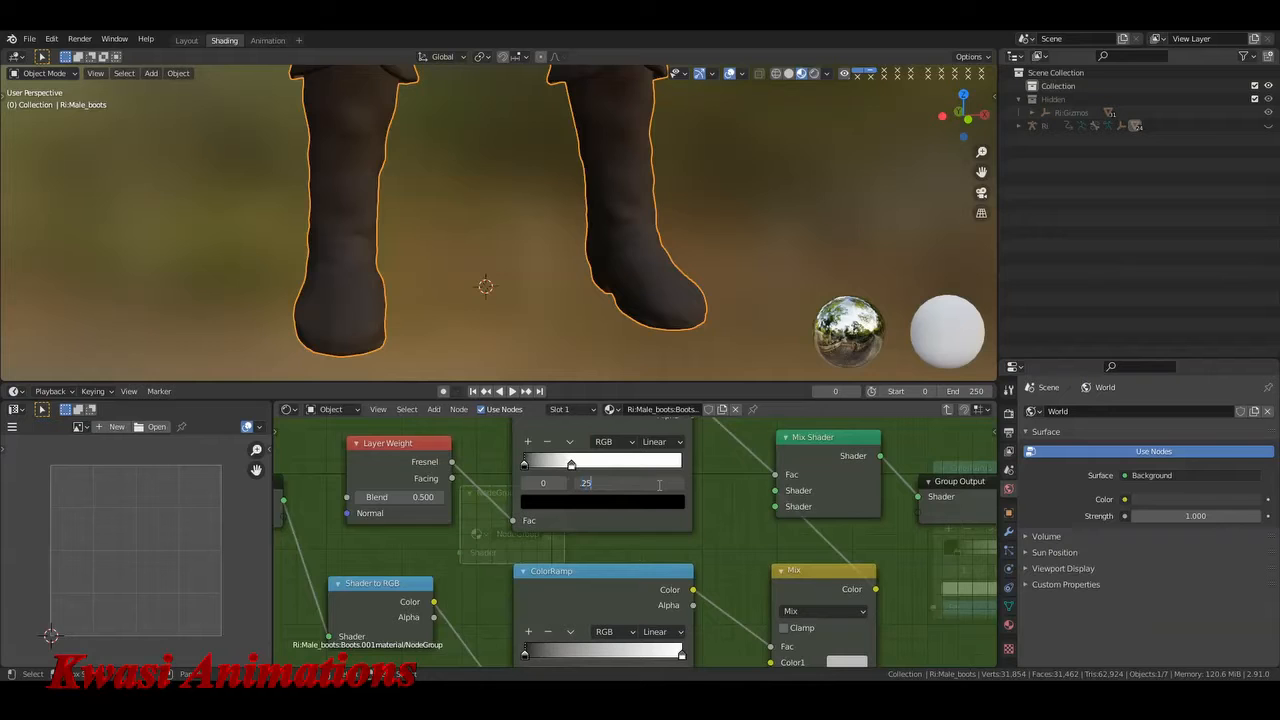
type(".25")
key("Return")
key("Tab")
- Give the node group a fake user and rename it RI_SHADER
key("Home")
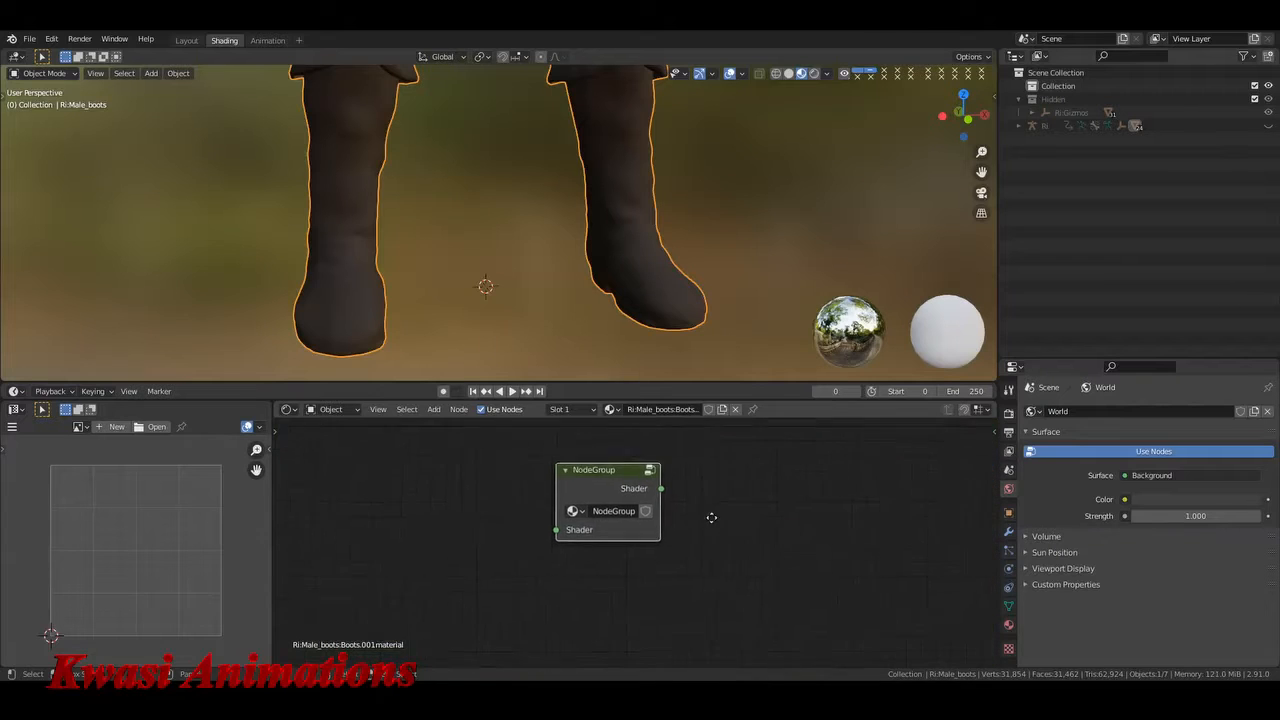
left_click(650, 511)
double_click(625, 511)
type("Ri")
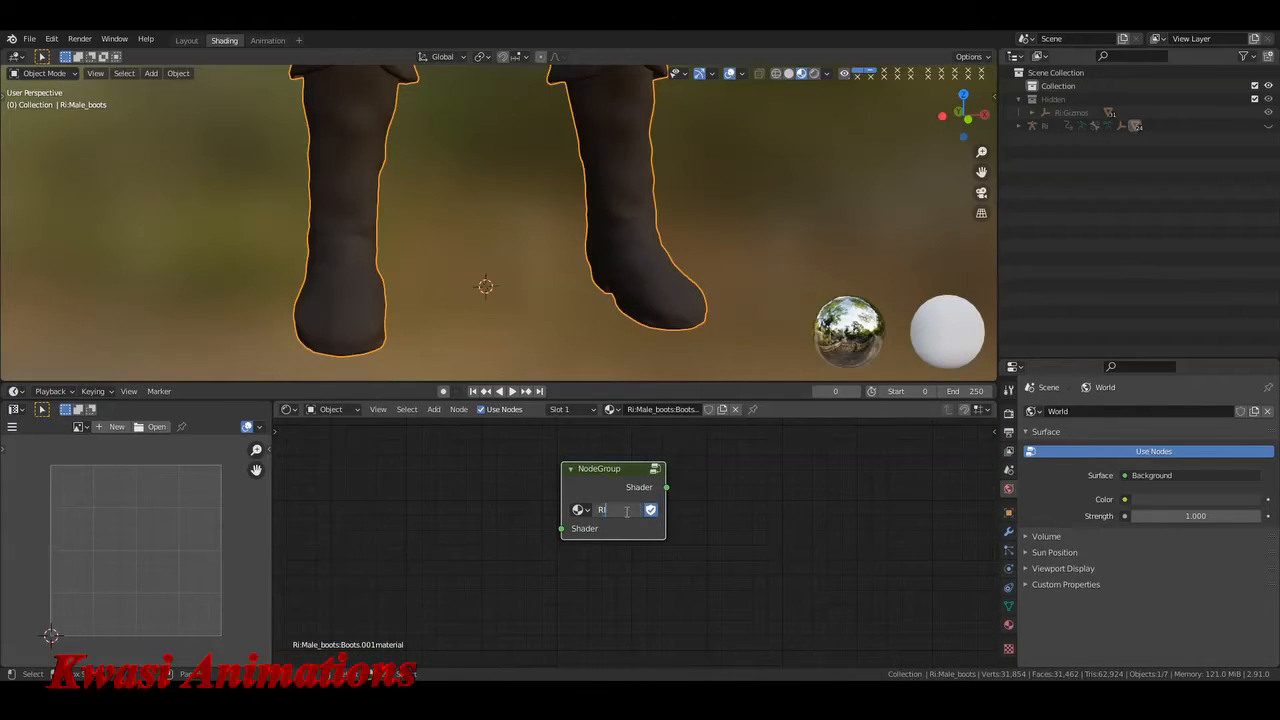
type("_SHADER")
key("Return")
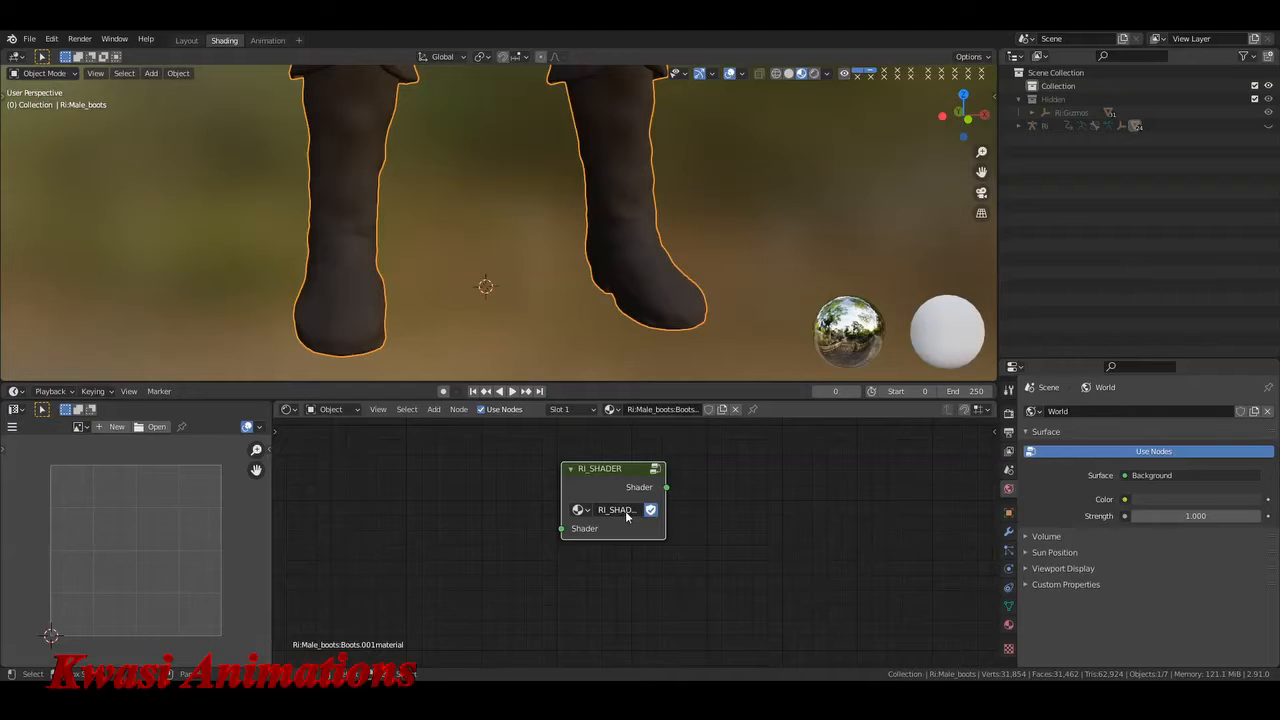
- Move the RI_SHADER group node close to the Diffuse and Glossy BSDF nodes and show the boots' material properties
scroll(819, 511, "down", 3)
middle_click_drag(771, 506, 673, 560)
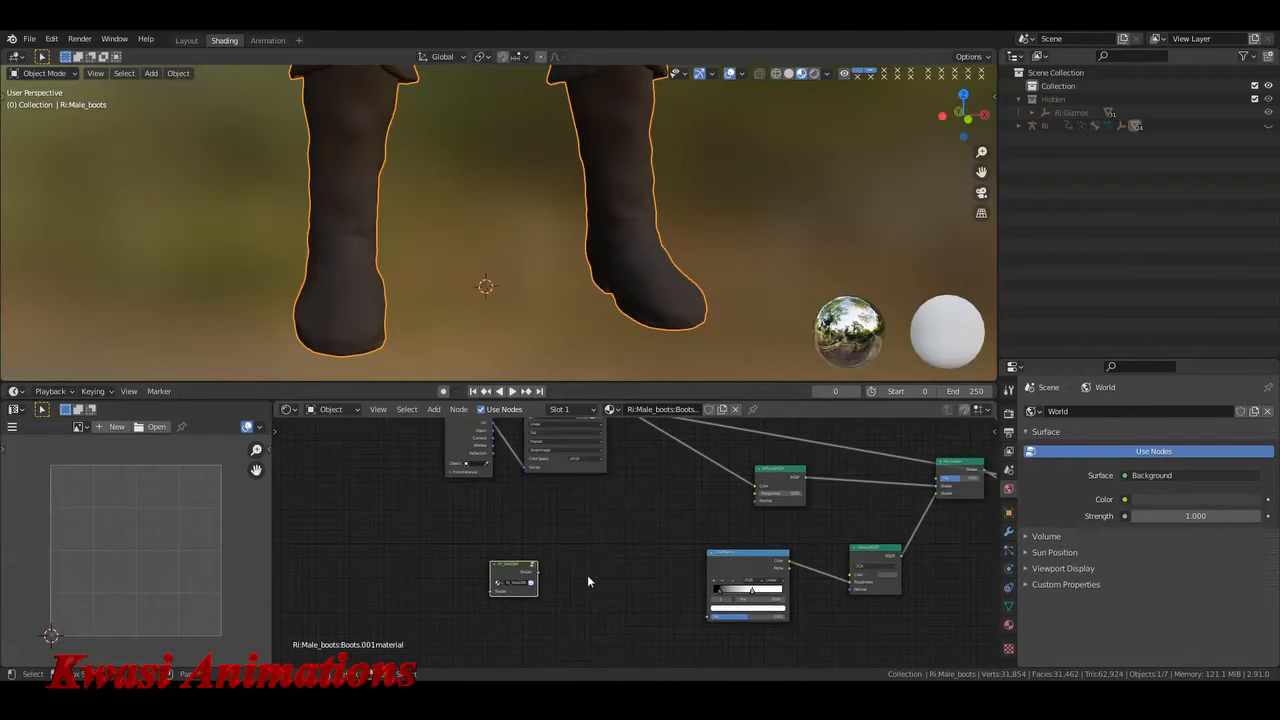
key("g")
left_click(918, 509)
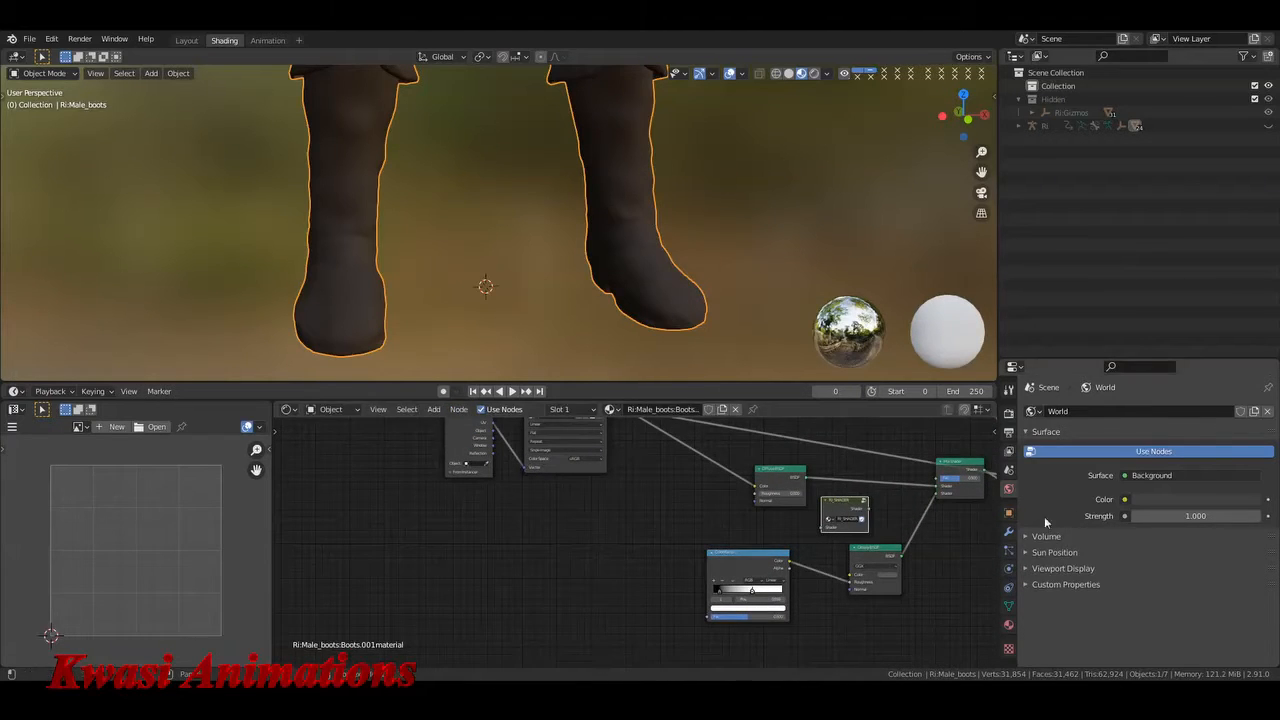
left_click(1009, 625)
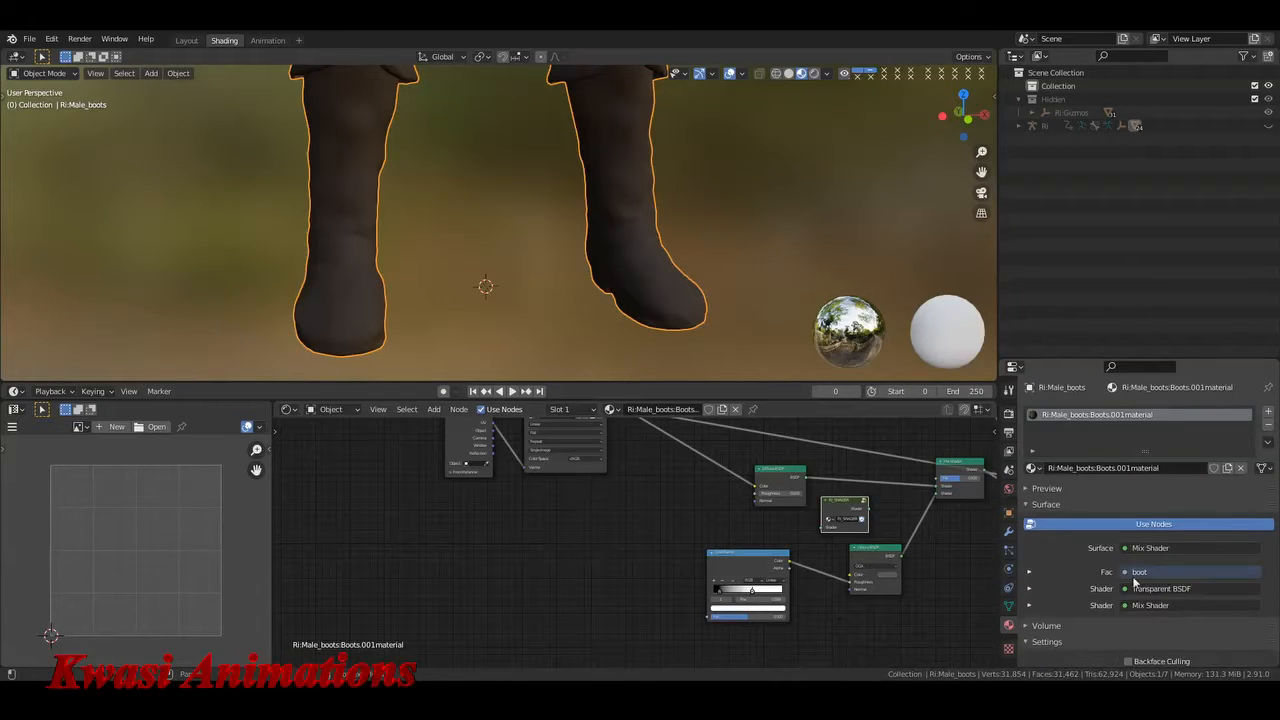
- Inside RI_SHADER, sample the boots' brown from the viewport as the Mix node's Color1 and brighten it to a value of about 0.45
scroll(832, 532, "up", 6)
middle_click_drag(802, 529, 412, 518)
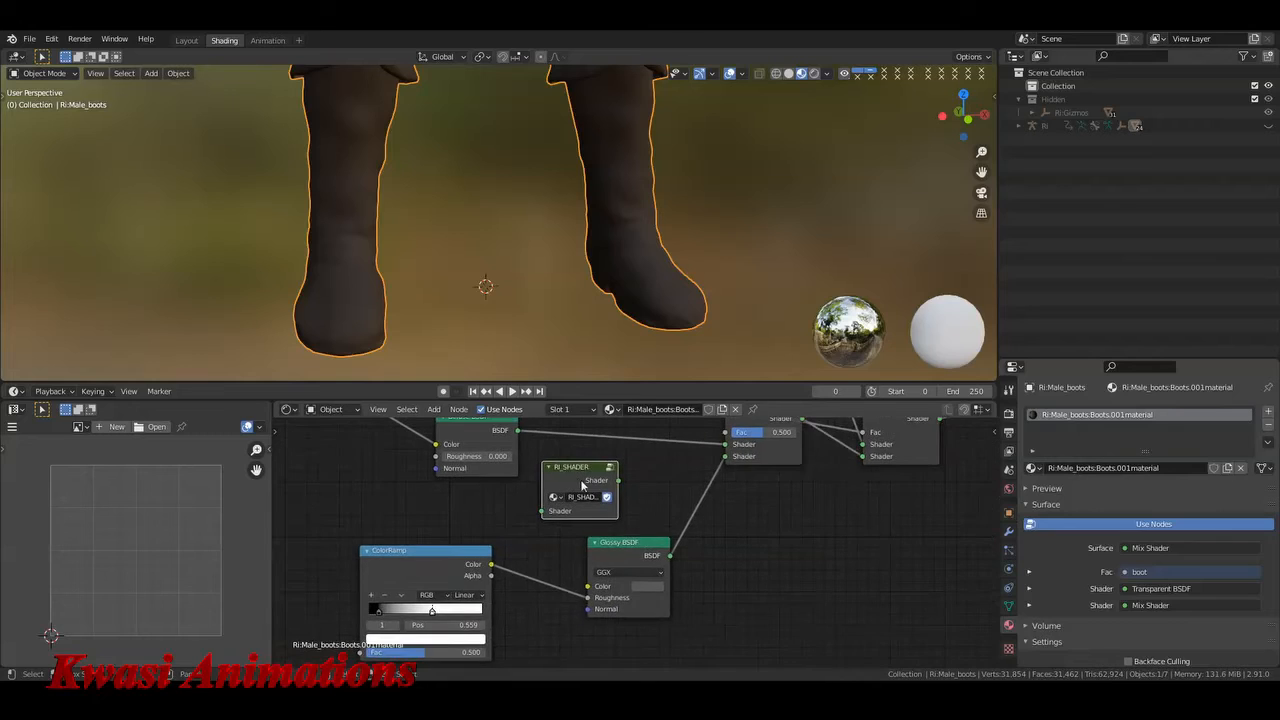
key("Tab")
left_click(790, 630)
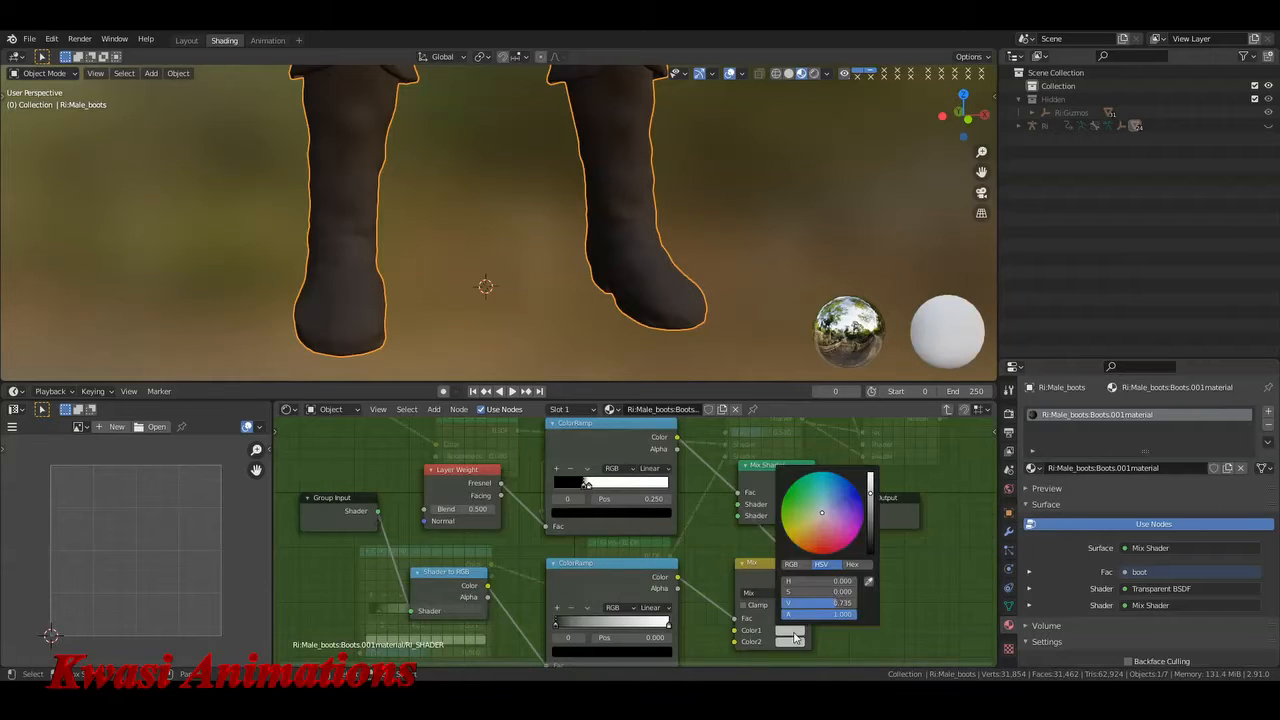
left_click(869, 582)
left_click(639, 186)
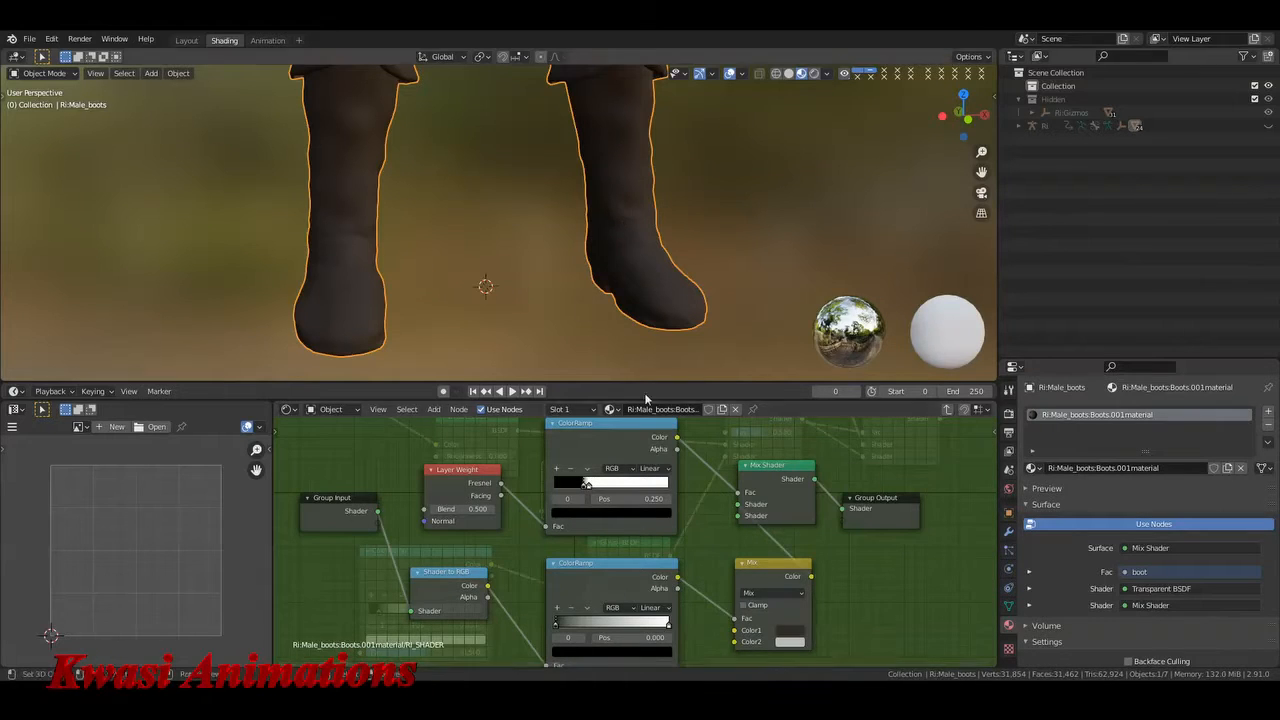
left_click(797, 632)
scroll(804, 526, "up", 5)
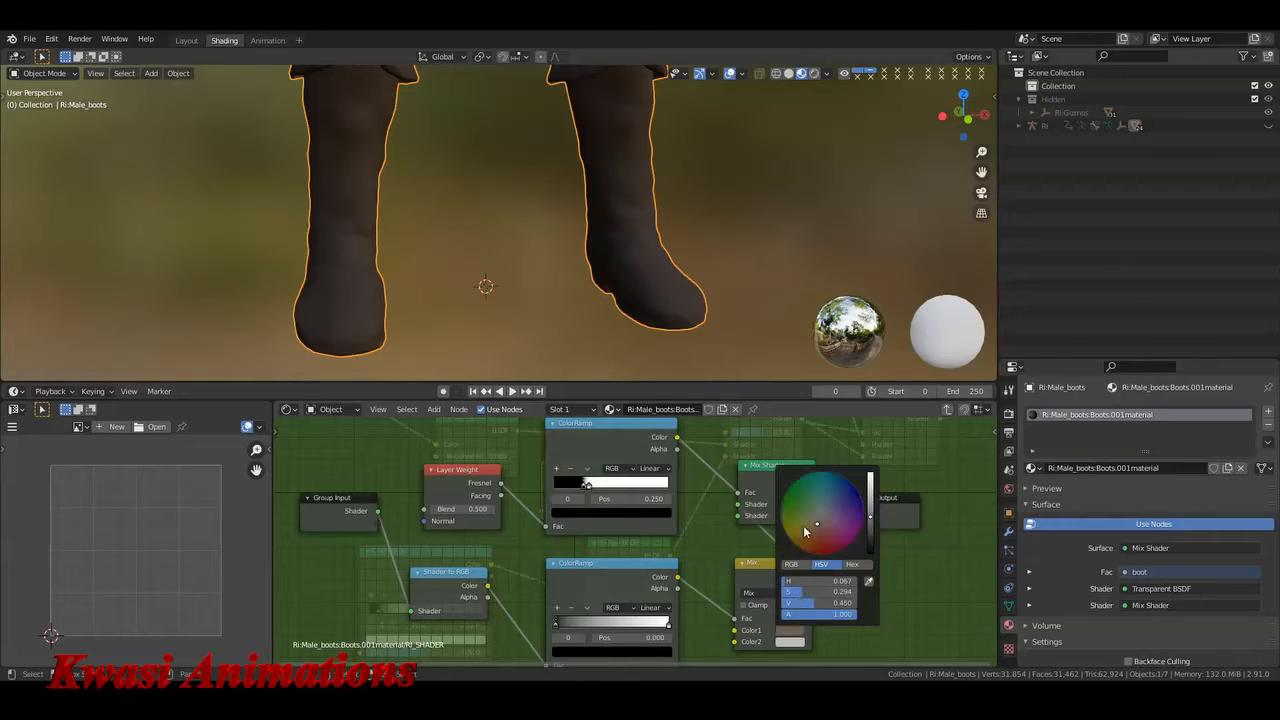
left_click(790, 631)
- Sample Color1 into the Mix node's Color2 and raise its brightness value to 1
scroll(830, 600, "down", 3, "shift")
left_click(799, 578)
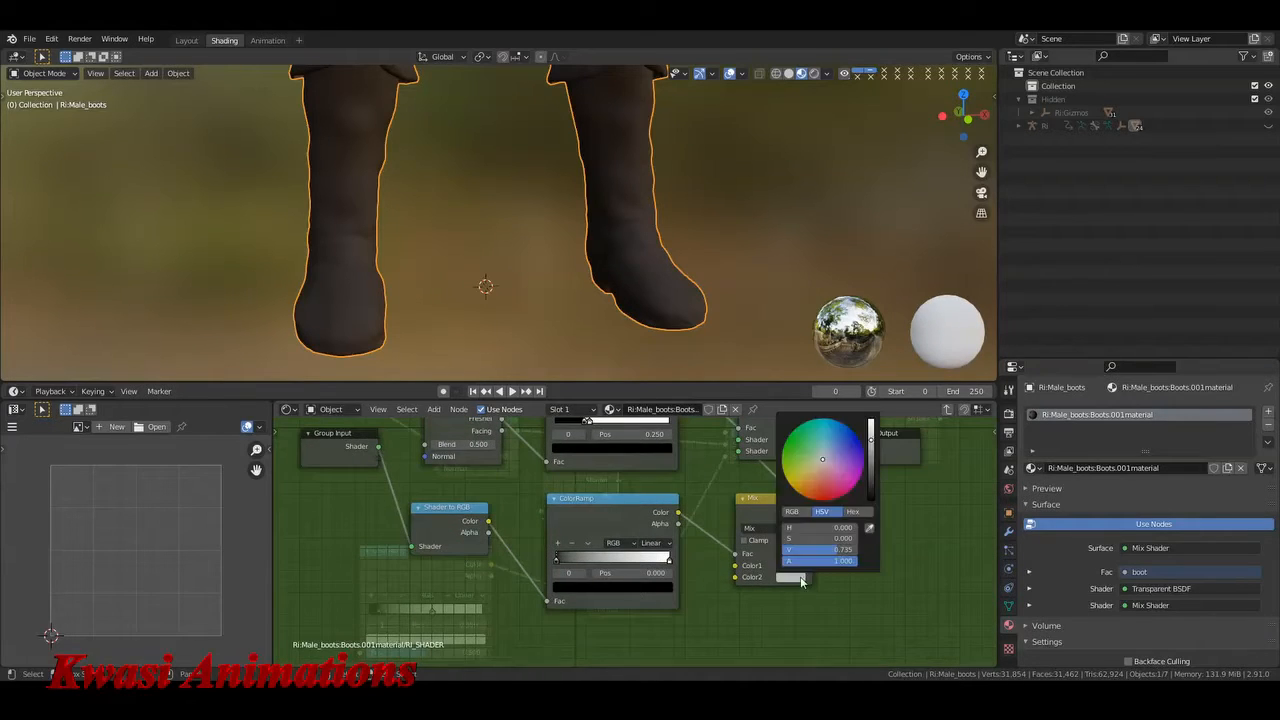
left_click(868, 529)
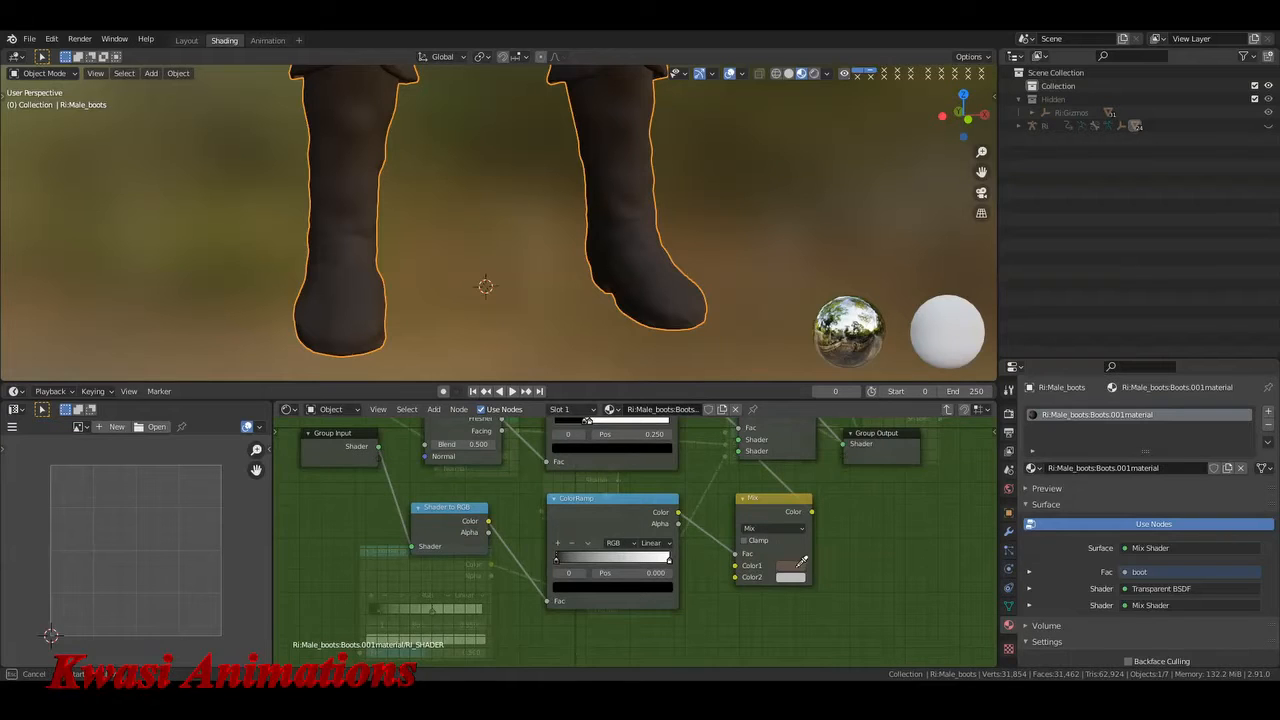
left_click(796, 566)
left_click(794, 577)
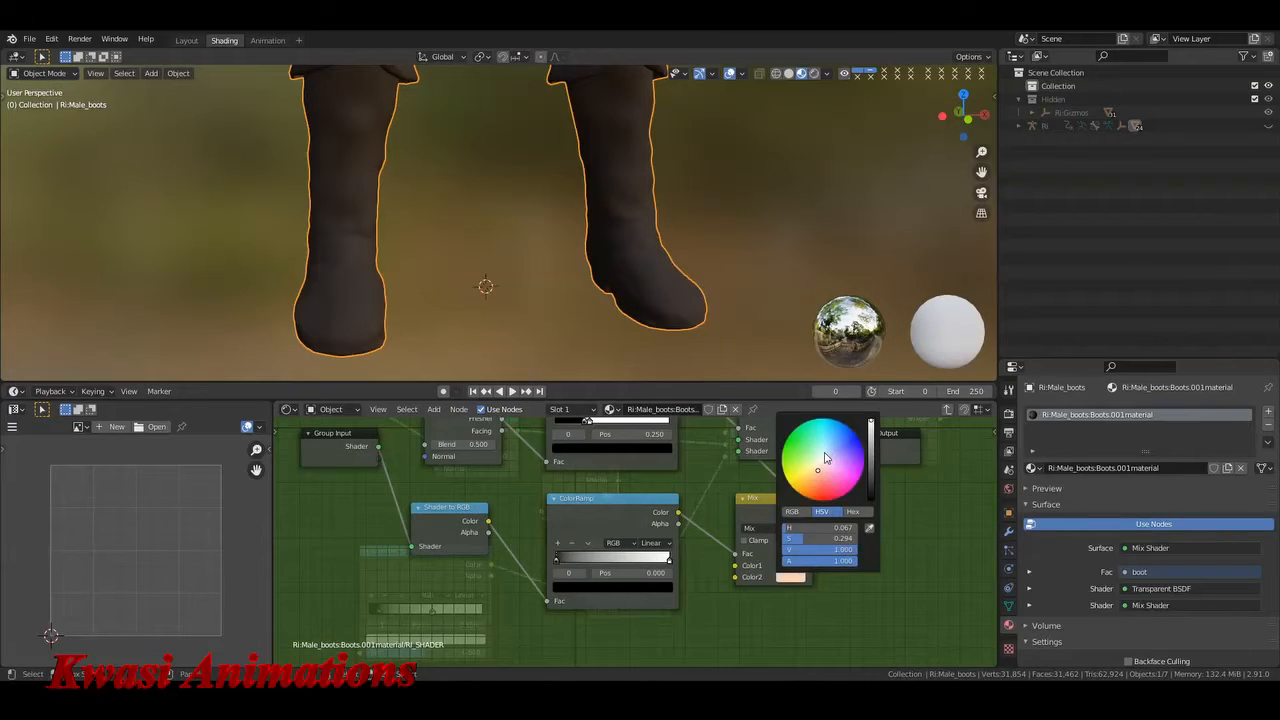
- Leave the group and insert the RI_SHADER node into the link between Diffuse BSDF and the Mix Shader
key("Tab")
left_click_drag(583, 471, 610, 434)
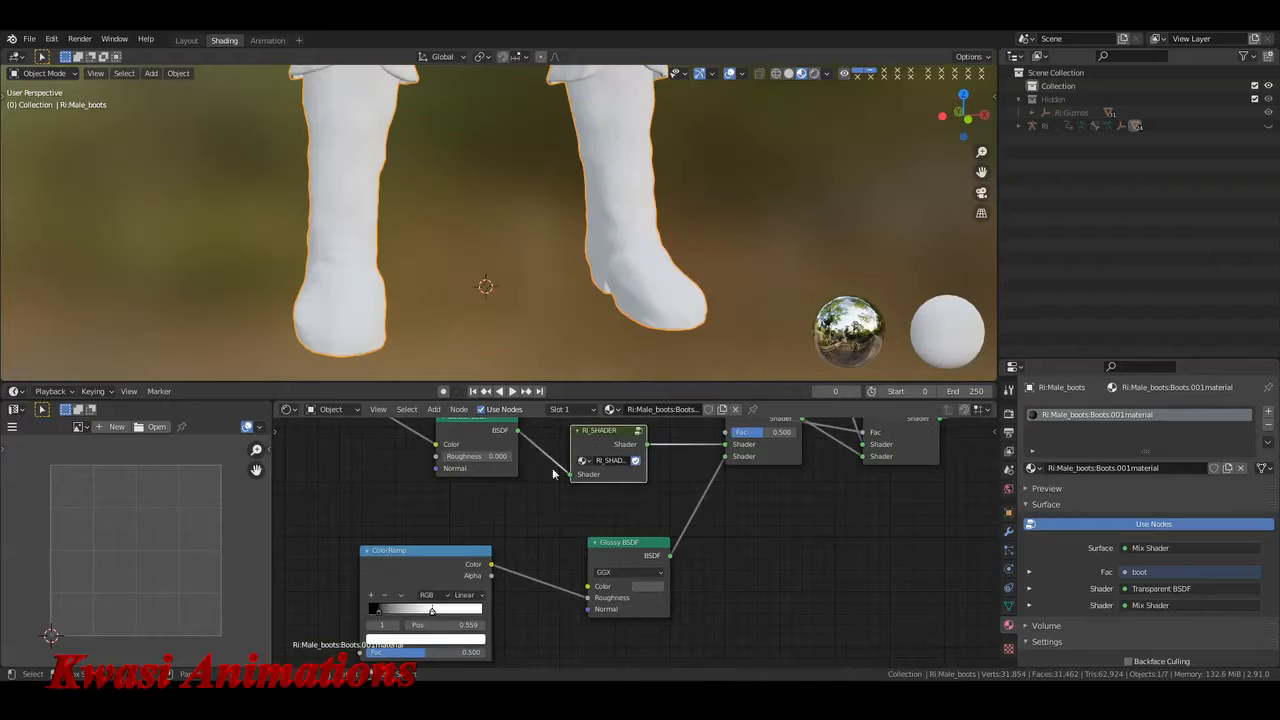
middle_click_drag(552, 502, 656, 537)
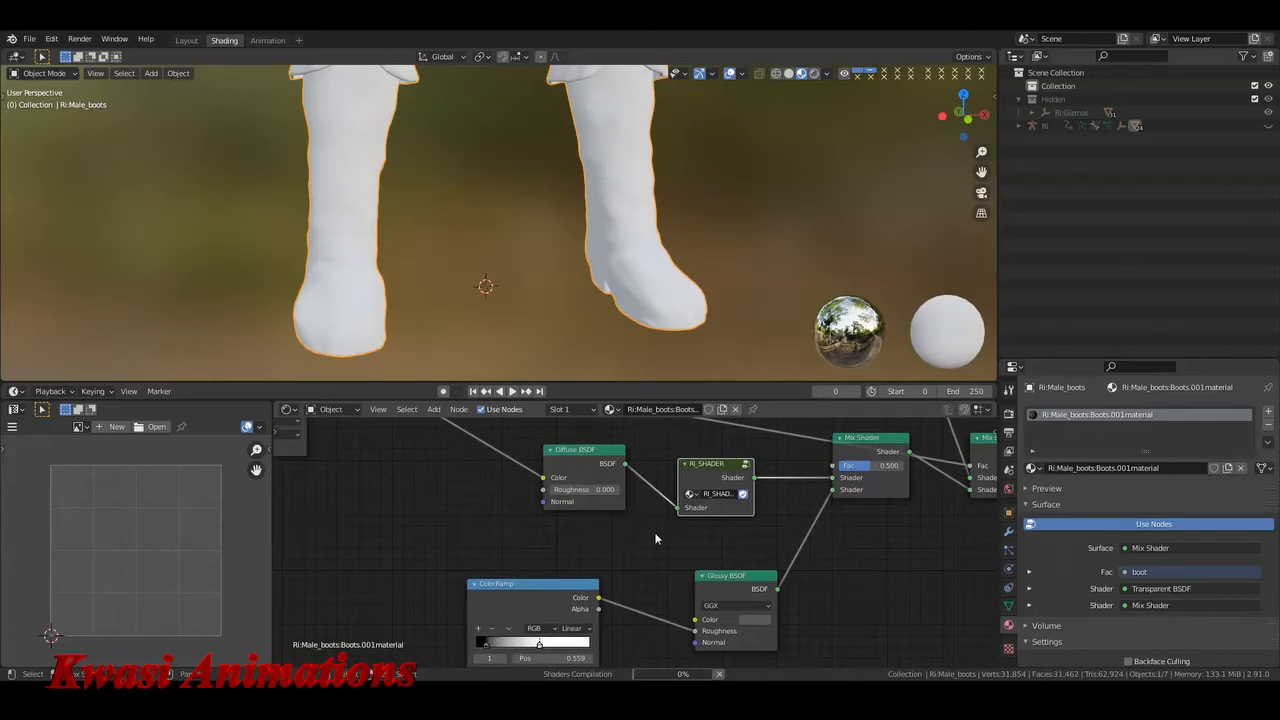
- Open the RI_SHADER group and move the white stop of its ColorRamp to position 0.050, keeping the black stop at 0
key("Tab")
scroll(654, 535, "up", 2)
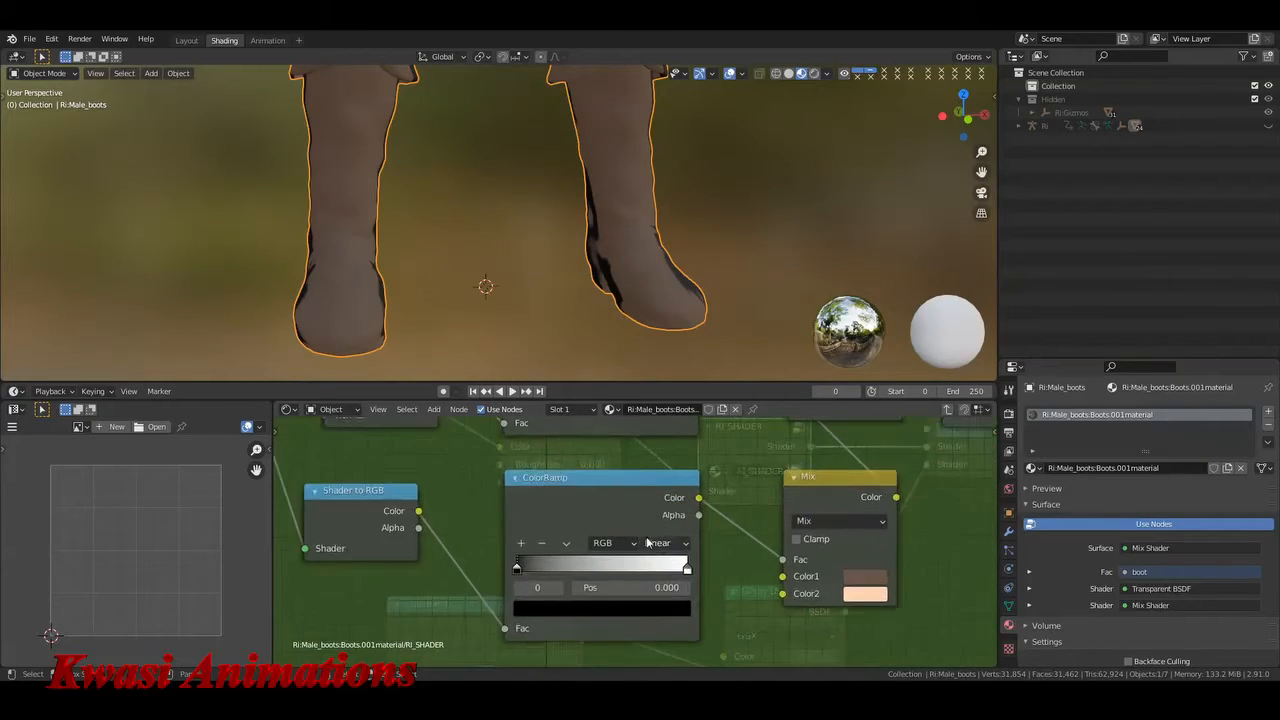
middle_click_drag(668, 574, 796, 544)
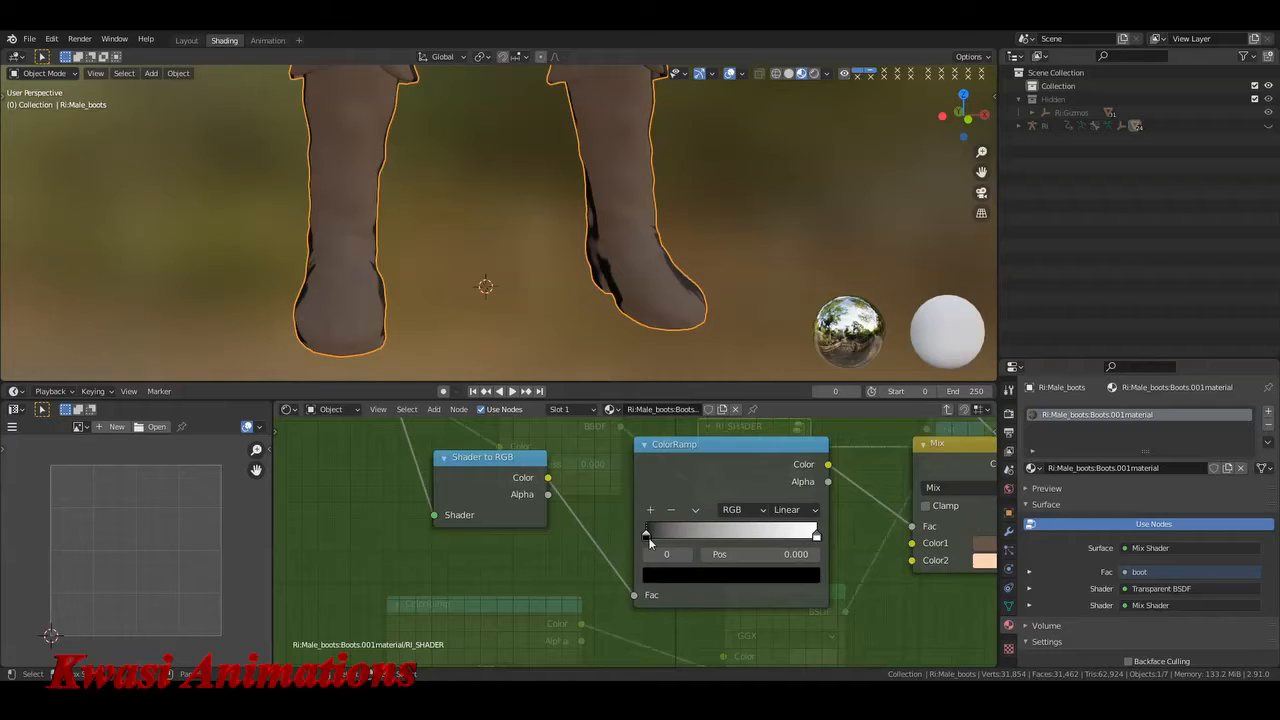
left_click_drag(647, 537, 657, 536)
left_click_drag(815, 537, 657, 540)
left_click(649, 536)
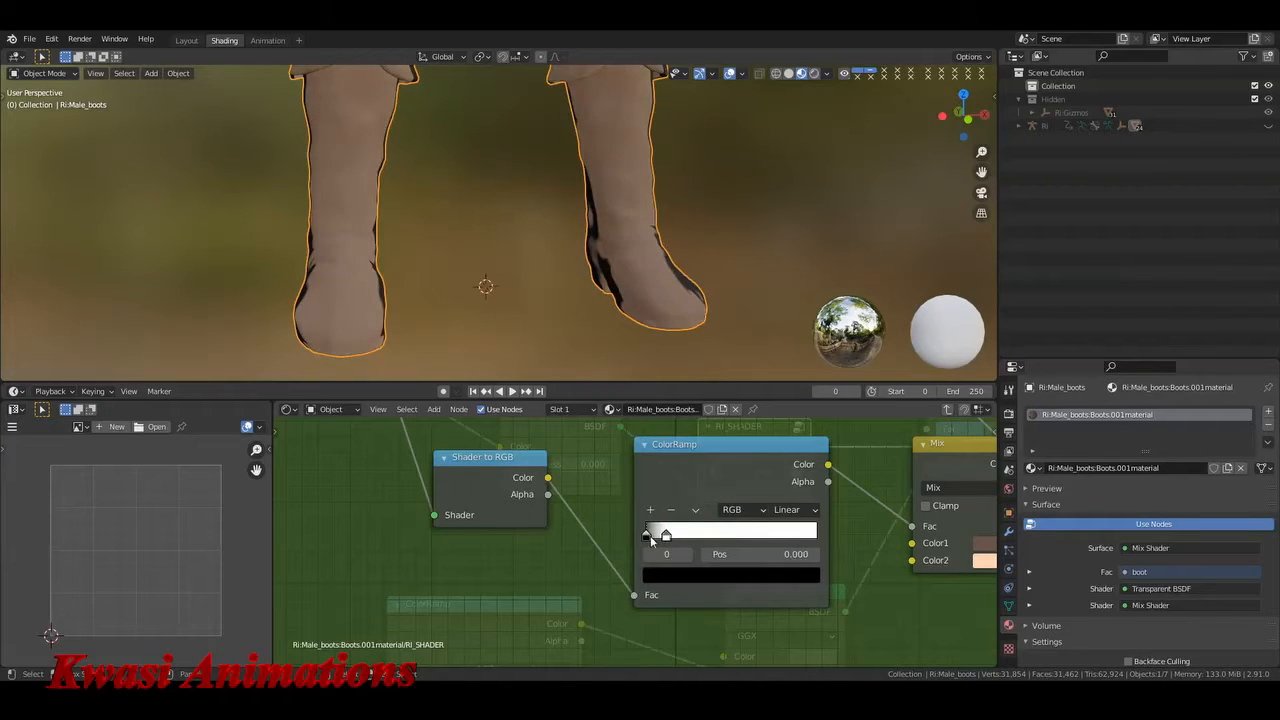
left_click_drag(745, 554, 745, 554)
left_click_drag(667, 537, 653, 537)
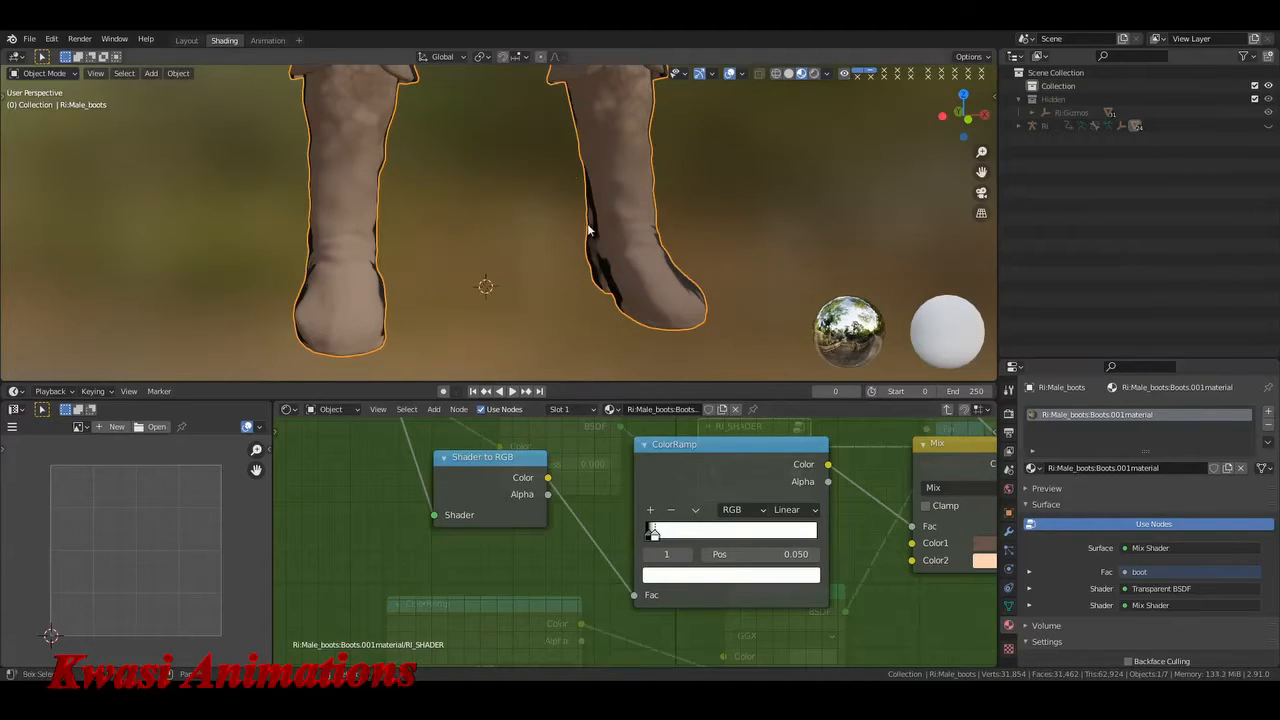
- Inspect the boots' toon shading from several sides, deselect them and leave the RI_SHADER group
middle_click_drag(567, 146, 525, 285, "shift")
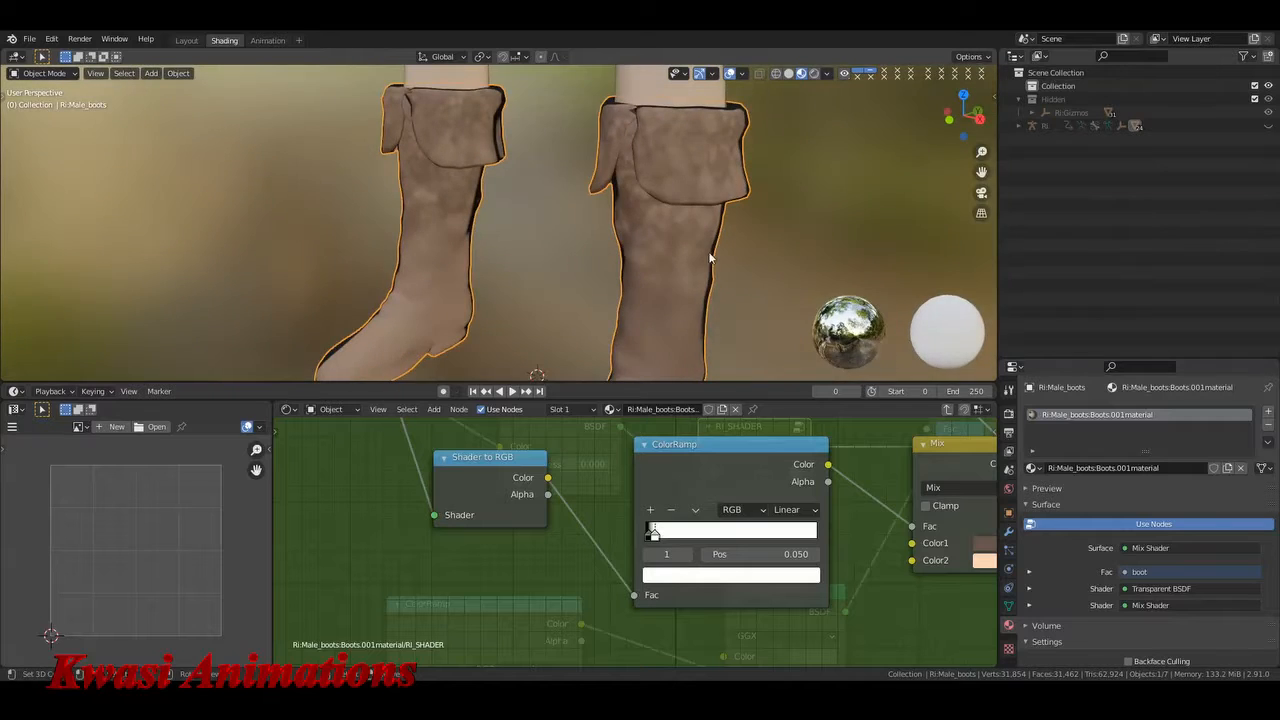
middle_click_drag(710, 258, 593, 250)
scroll(606, 217, "up", 4)
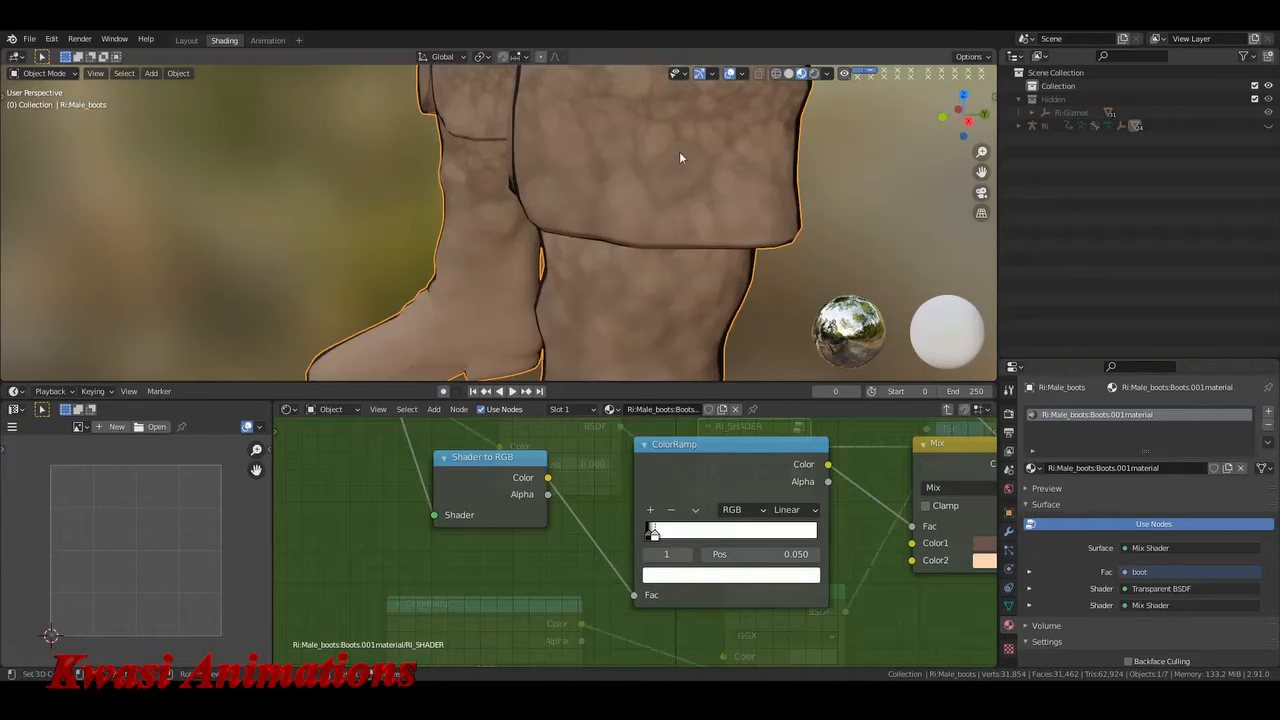
middle_click_drag(725, 142, 560, 195)
scroll(540, 200, "down", 6)
middle_click_drag(415, 237, 610, 222)
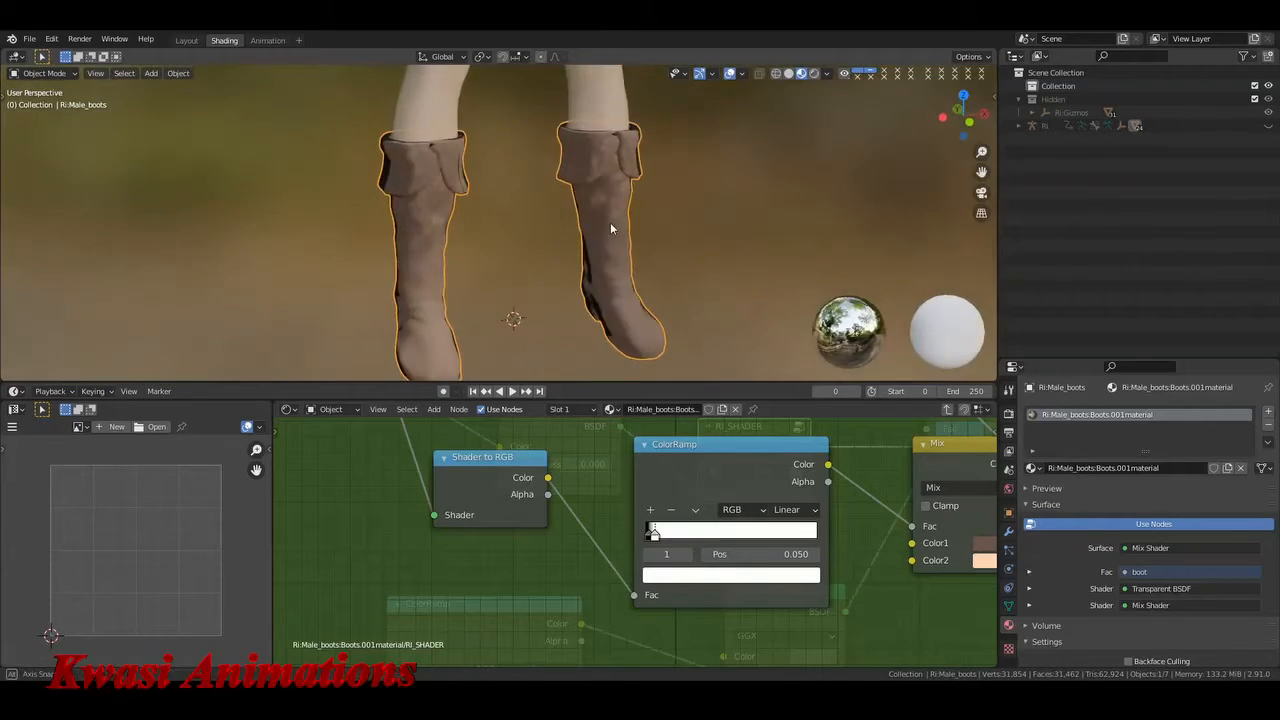
key("alt+a")
key("Tab")
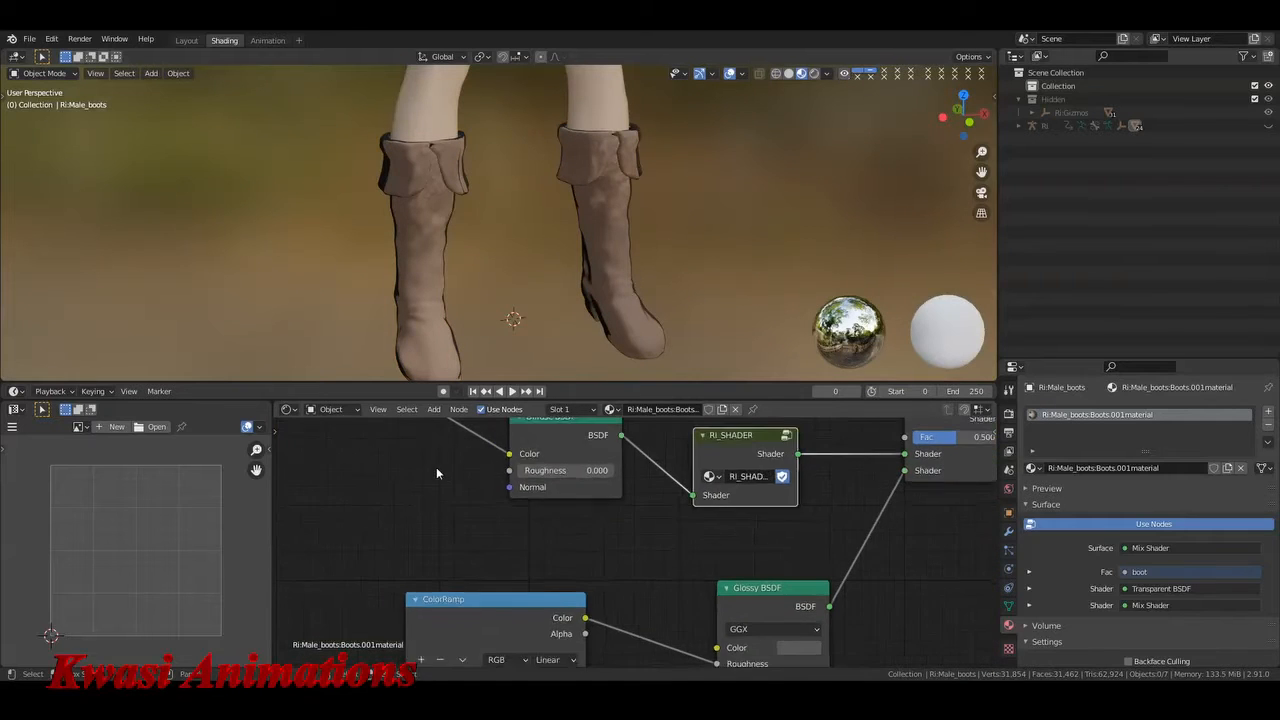
- Browse the textures folder from the boot image texture node, viewing the files as thumbnails and as a list, and cancel
middle_click_drag(436, 467, 719, 618)
scroll(482, 440, "down", 2)
left_click_drag(482, 440, 493, 429)
left_click(609, 574)
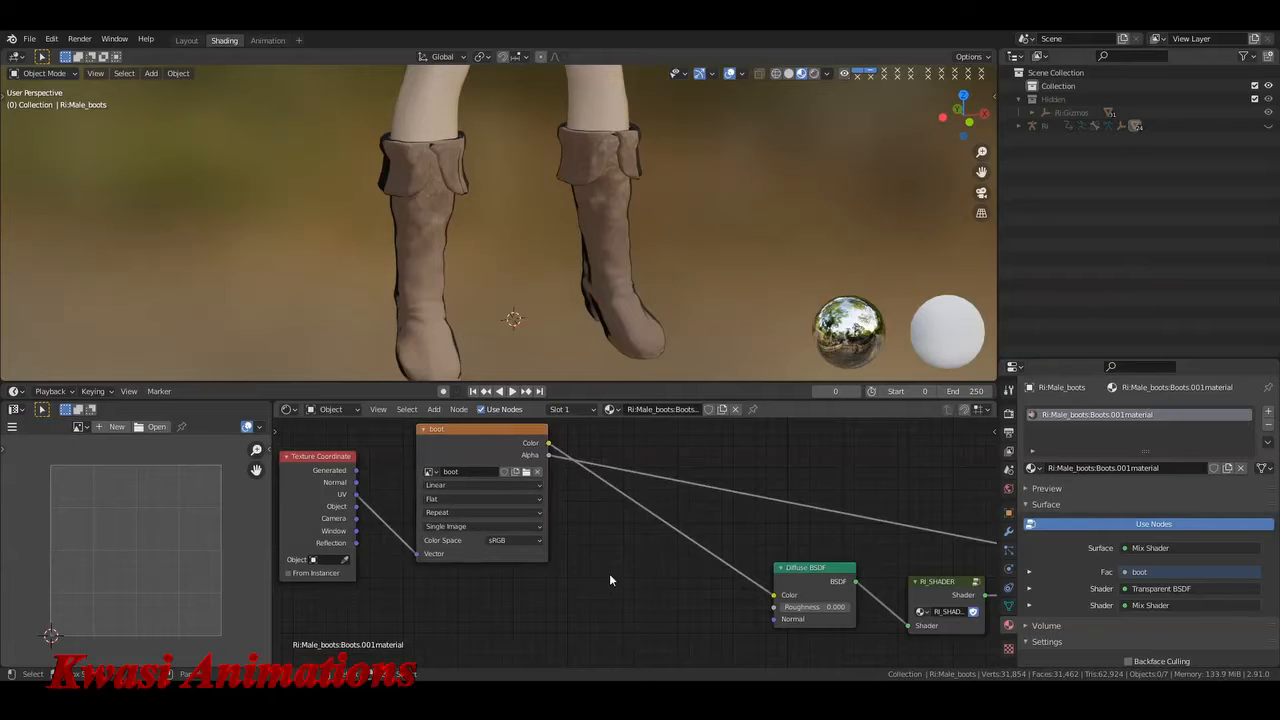
middle_click_drag(644, 573, 579, 493)
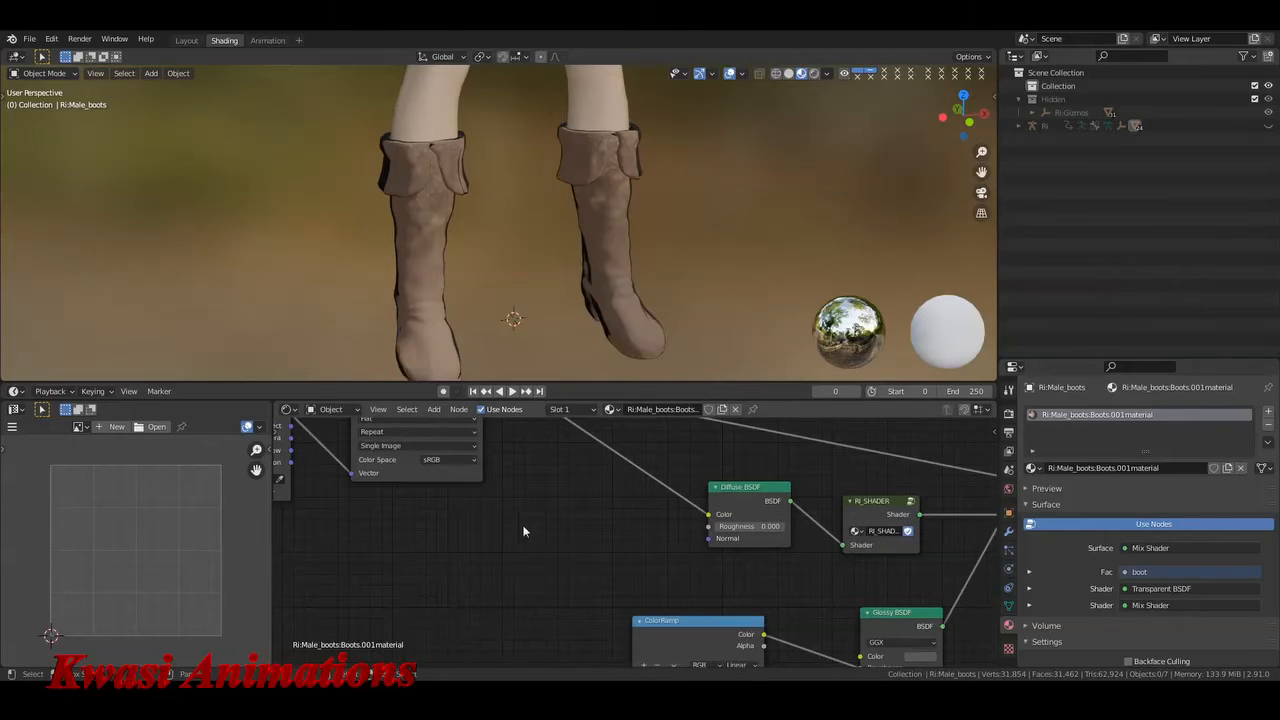
middle_click_drag(523, 531, 711, 593)
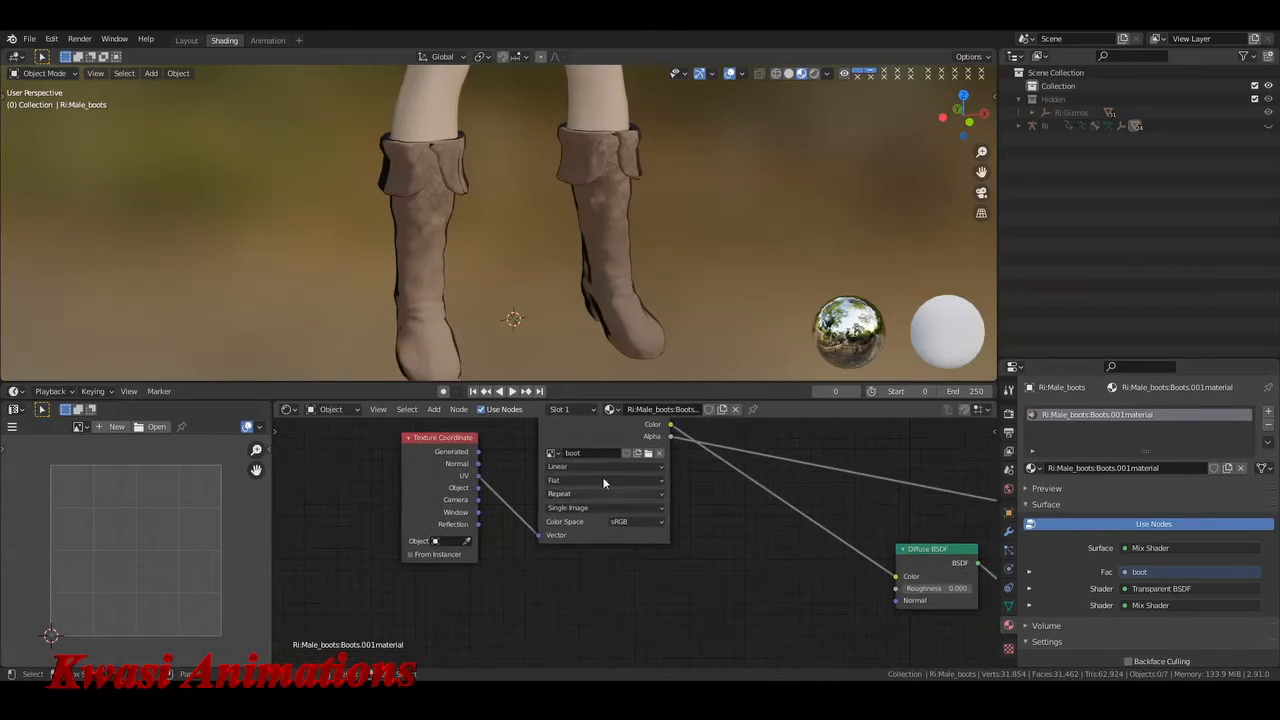
left_click(648, 453)
left_click(906, 178)
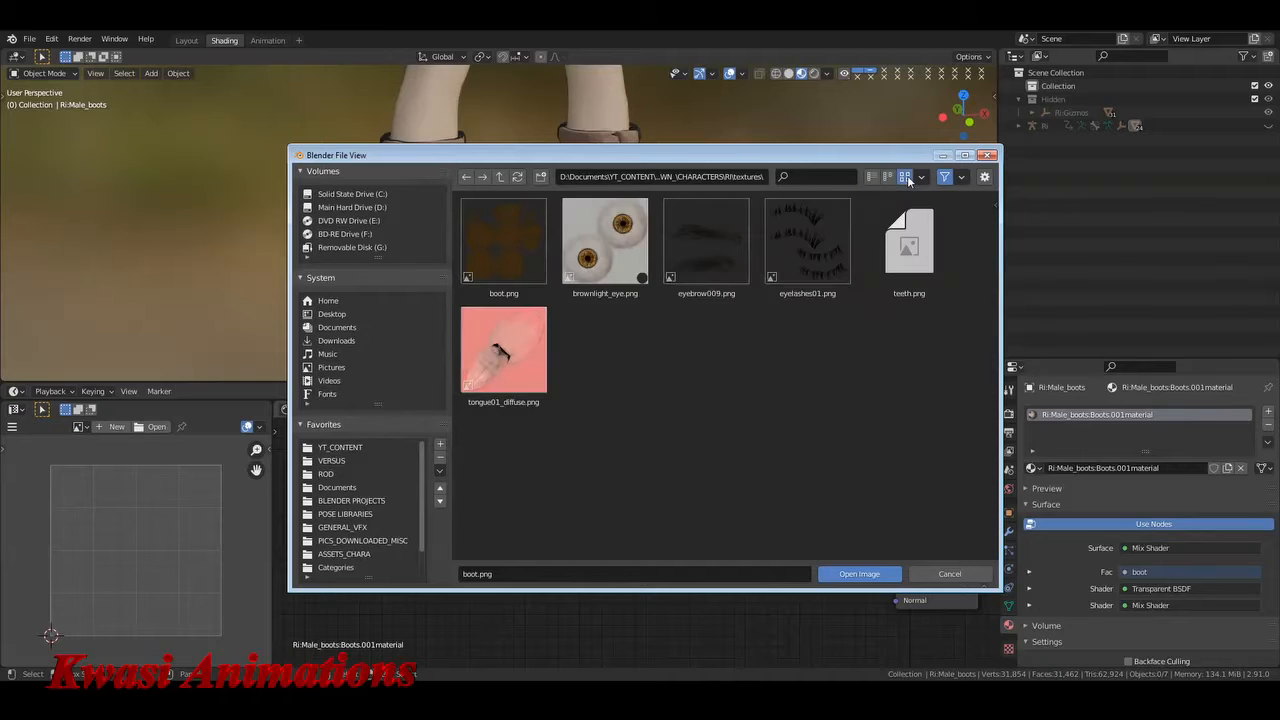
left_click(871, 177)
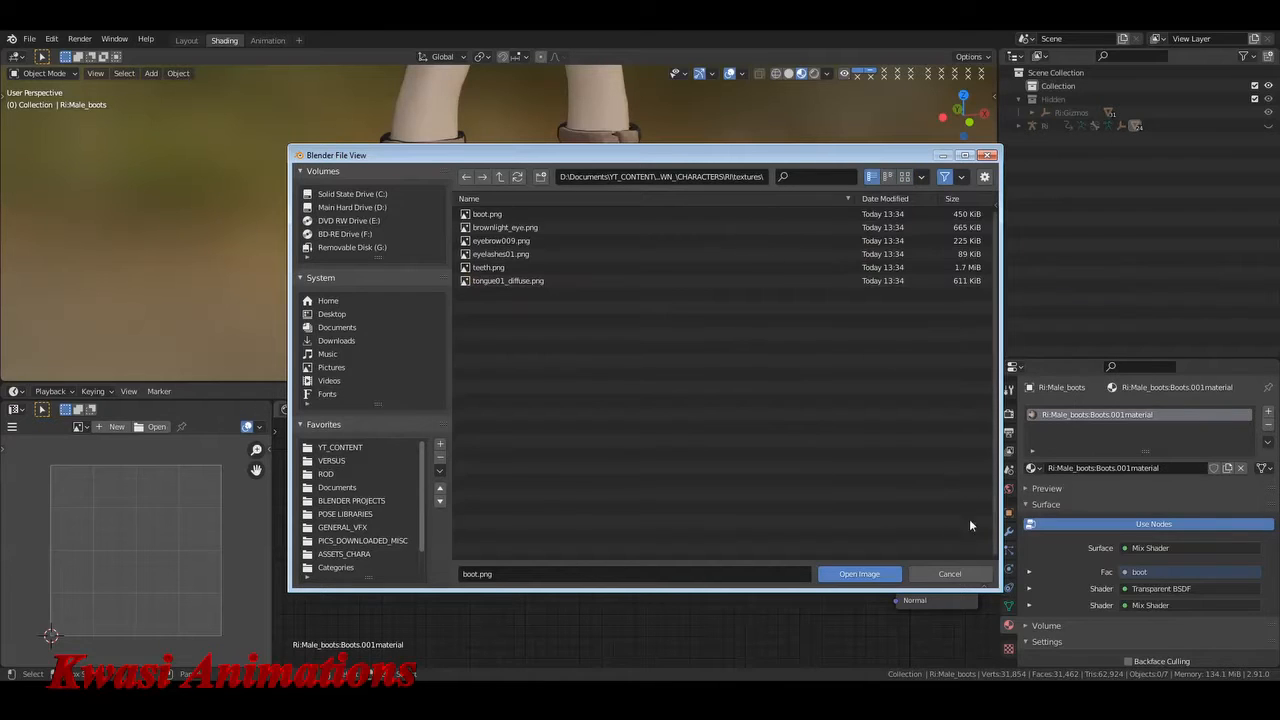
left_click(952, 576)
- Select the character's body above the boots and move its Texture Coordinate node farther from the shader nodes
middle_click_drag(763, 505, 679, 534)
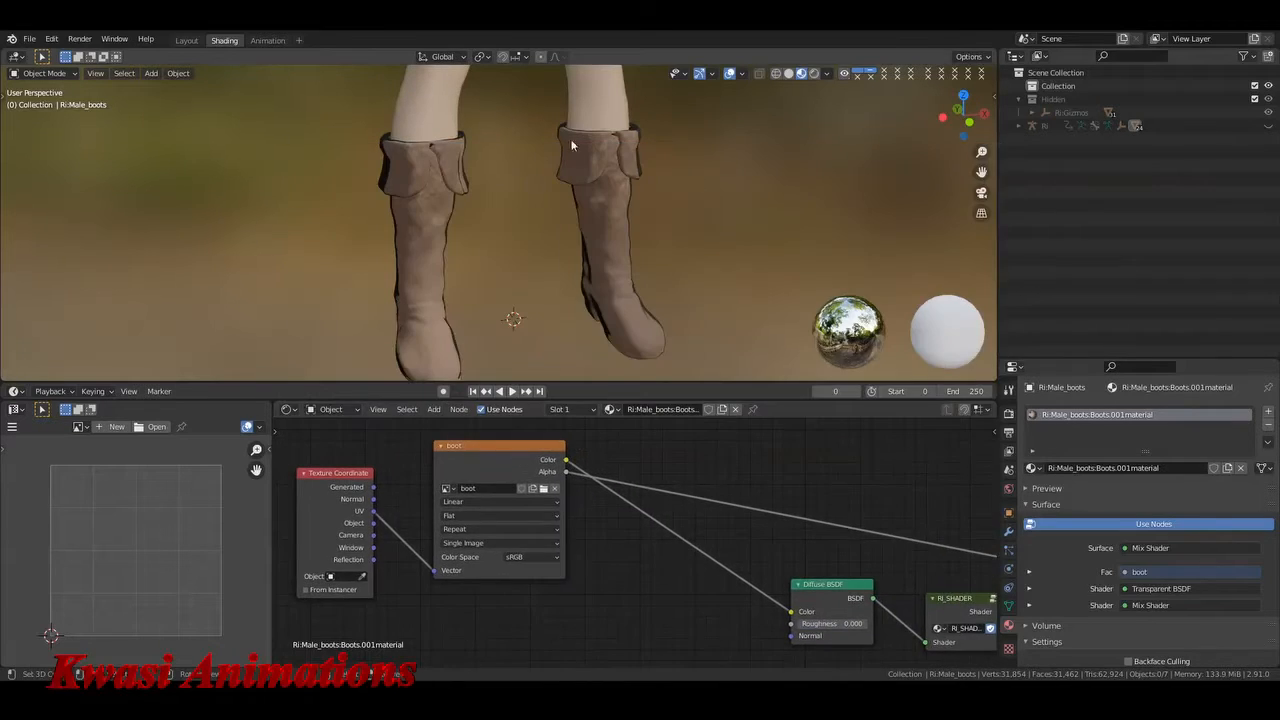
middle_click_drag(571, 143, 614, 214)
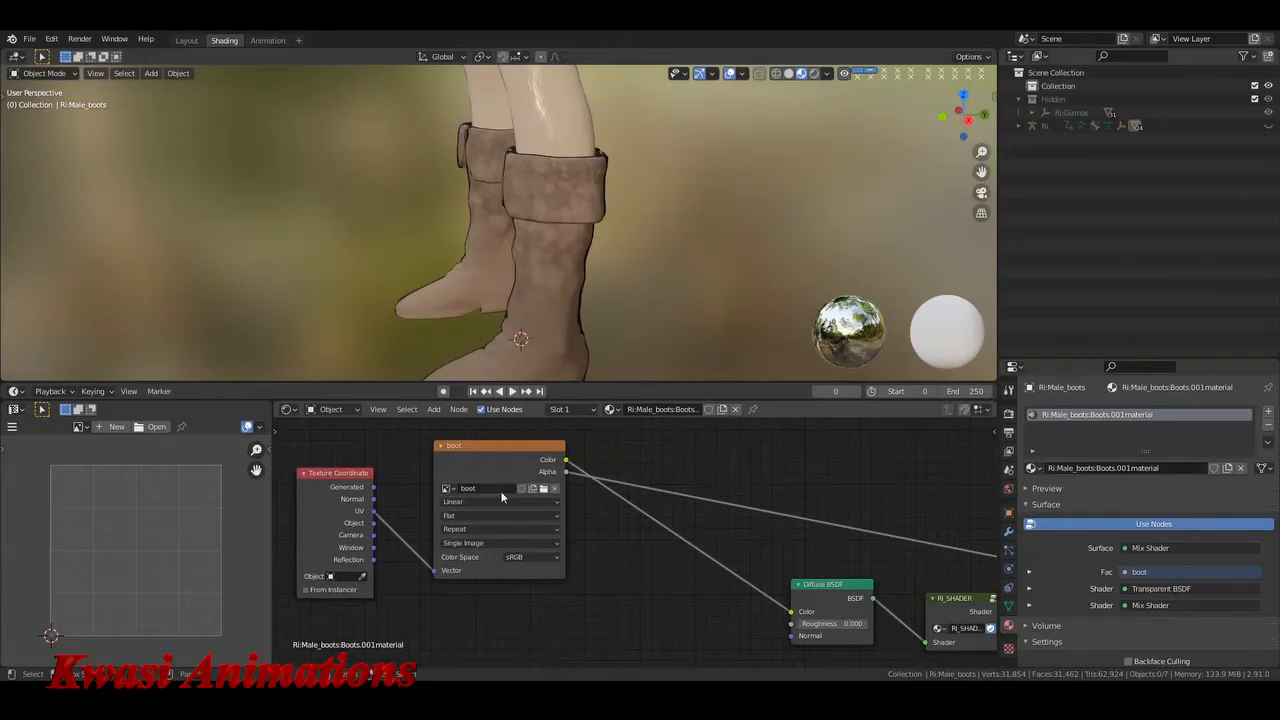
mouse_move(573, 308)
middle_mouse_down()
mouse_move(515, 210)
mouse_move(613, 212)
mouse_move(502, 229)
mouse_move(621, 253)
mouse_move(573, 208)
mouse_move(558, 241)
mouse_move(577, 292)
middle_mouse_up()
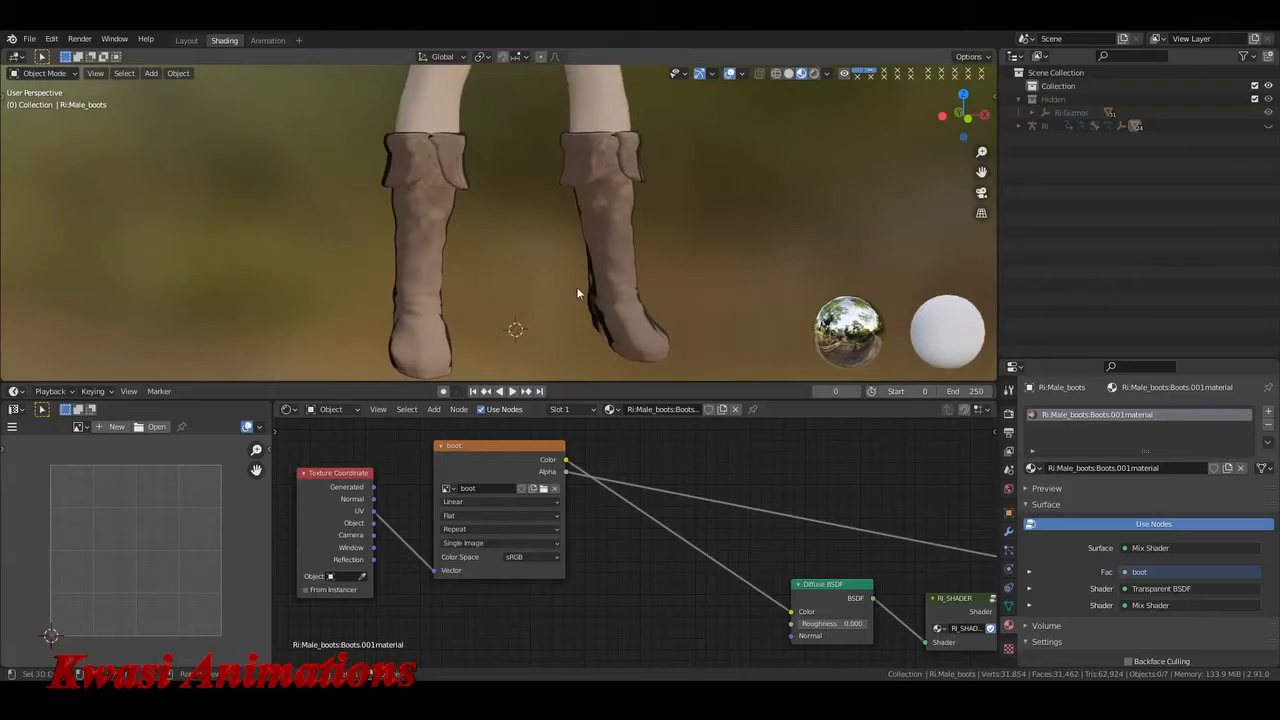
scroll(889, 470, "down", 5)
middle_click_drag(672, 160, 715, 247)
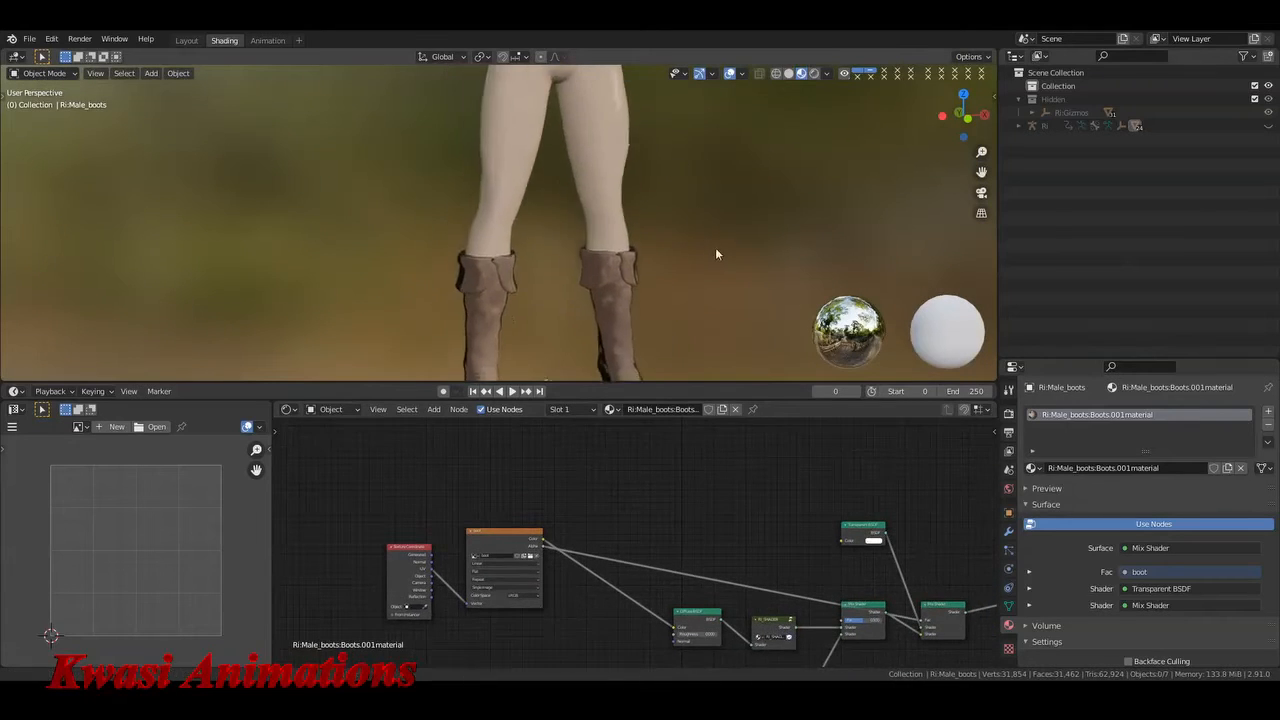
left_click(600, 209)
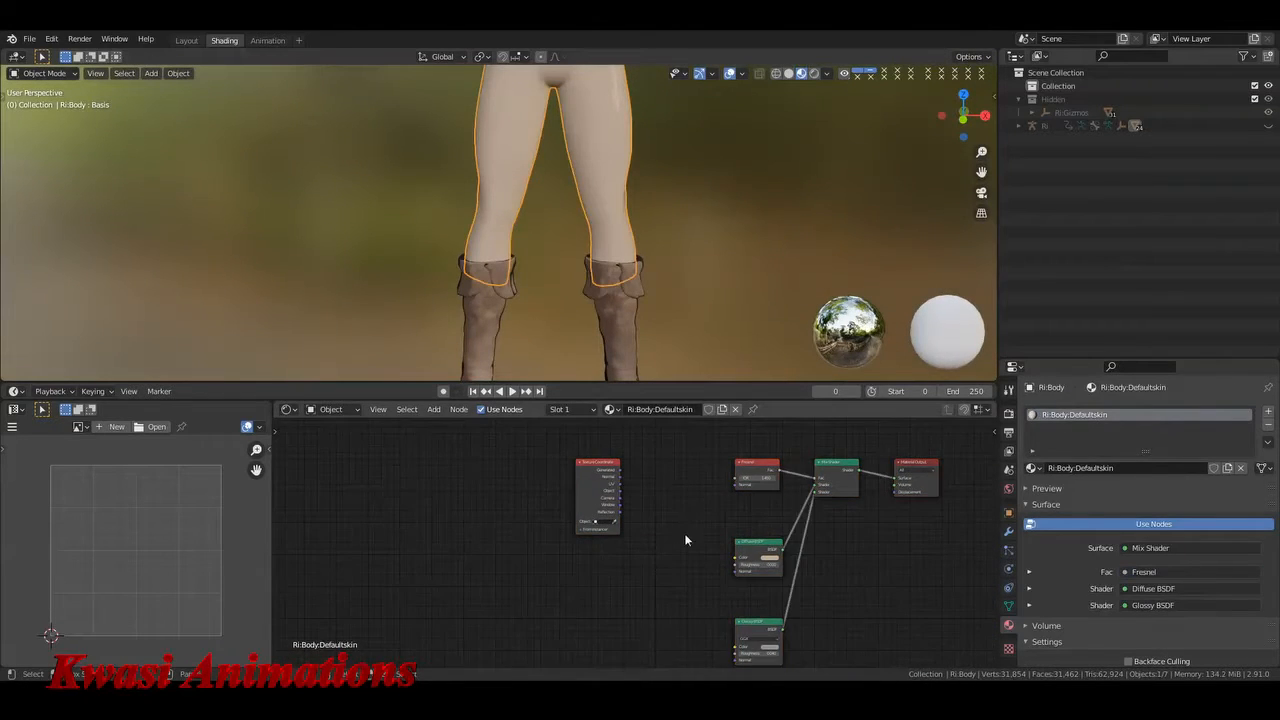
left_click_drag(574, 473, 408, 481)
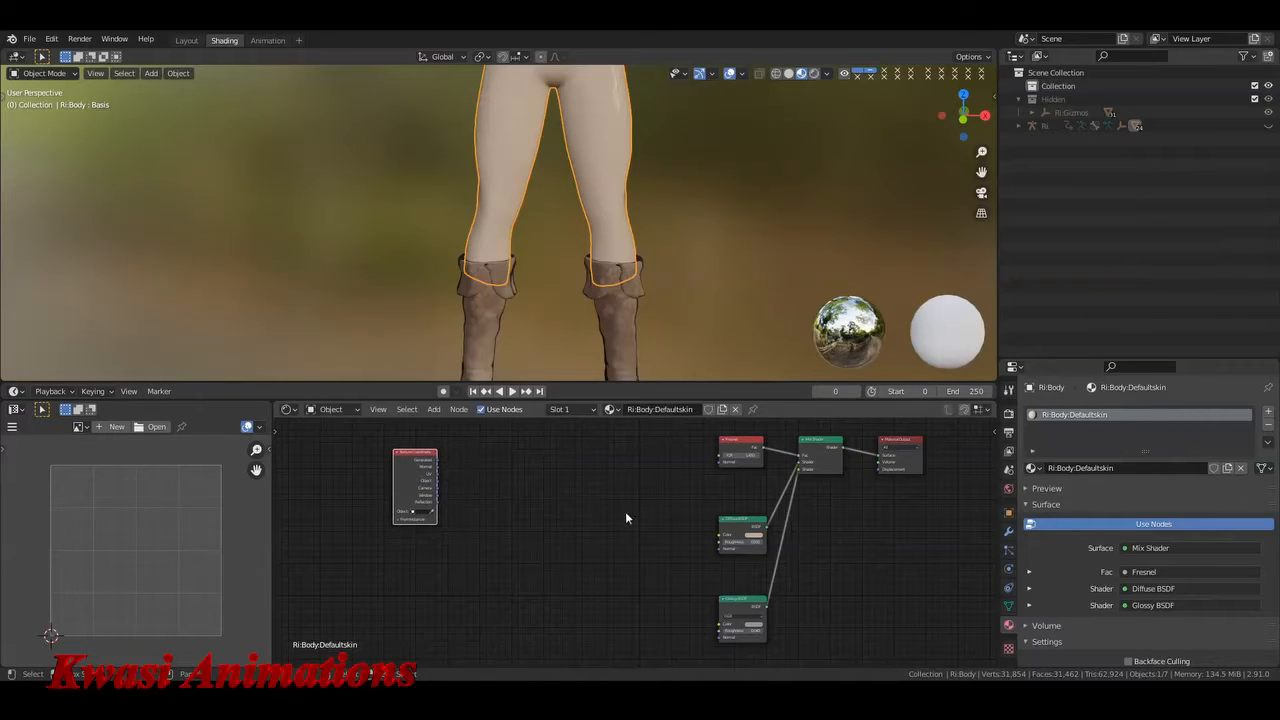
- Delete the Fresnel node from the skin material and move the Diffuse and Glossy BSDF nodes farther from the Mix Shader
scroll(629, 514, "up", 4)
mouse_move(657, 491)
middle_mouse_down()
mouse_move(585, 541)
mouse_move(655, 508)
middle_mouse_up()
left_click(710, 462)
key("x")
left_click_drag(756, 544, 665, 442)
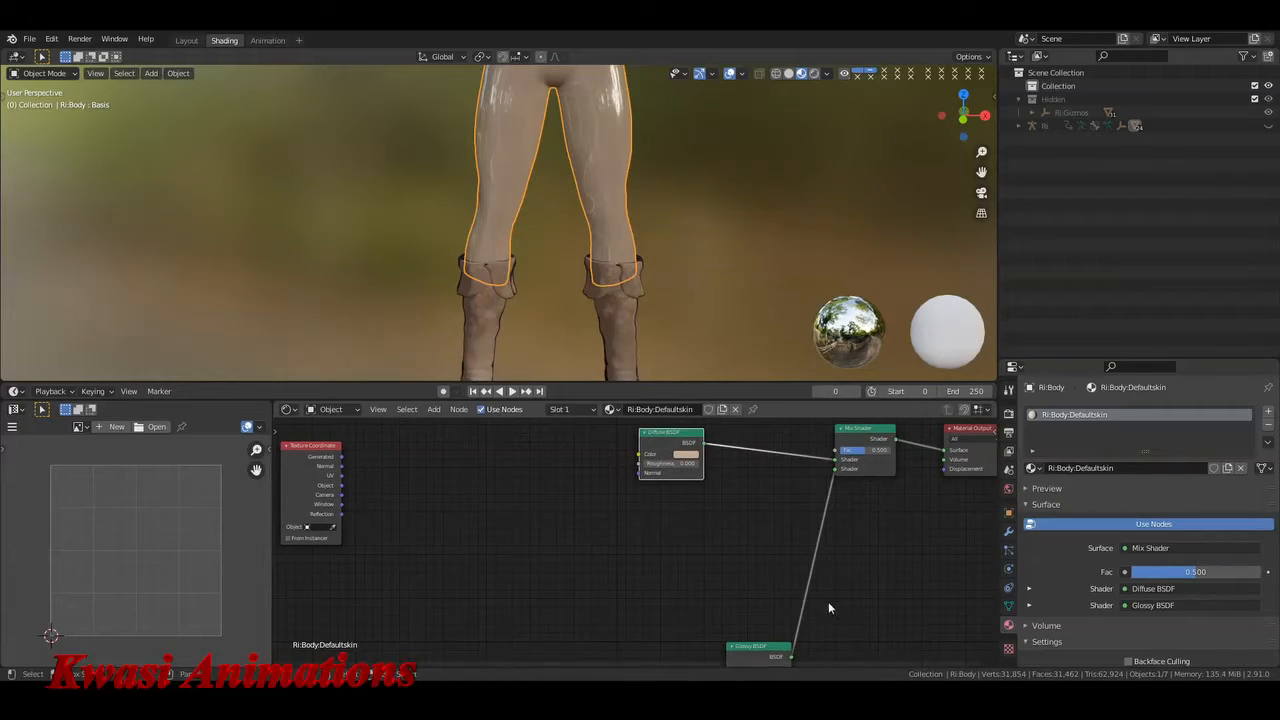
middle_click_drag(828, 602, 835, 549)
left_click_drag(766, 599, 693, 497)
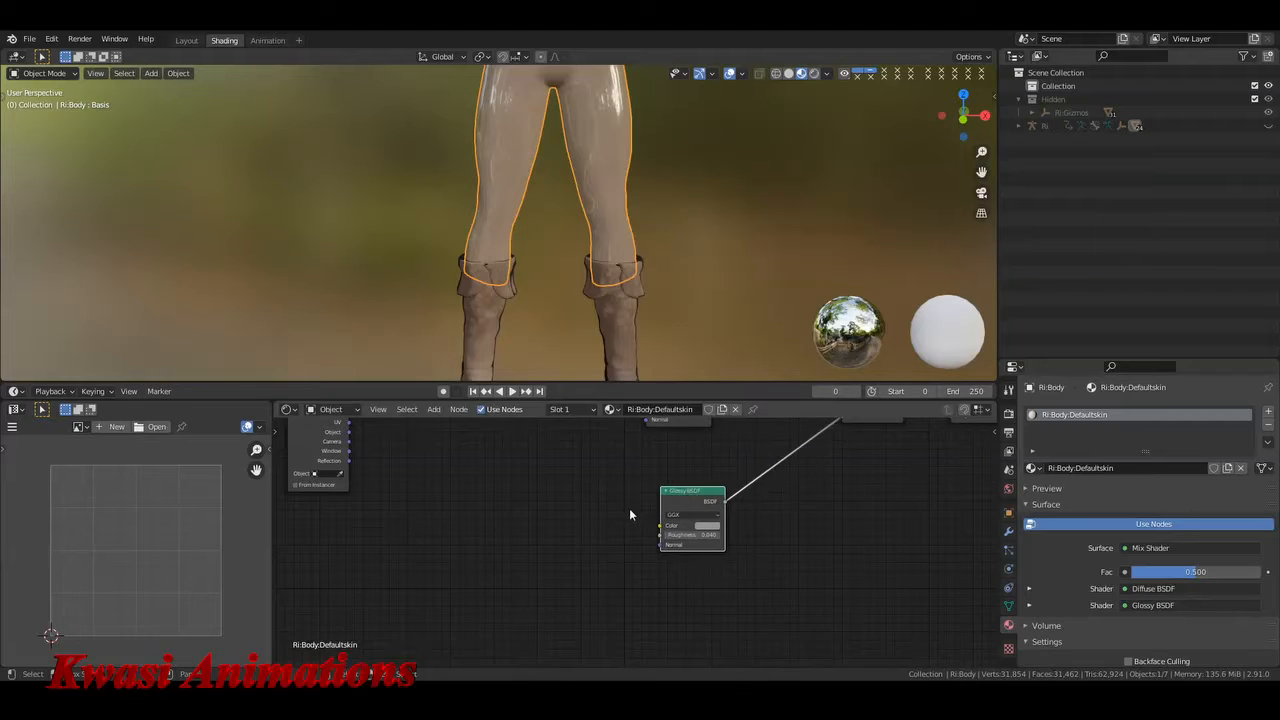
- Add a ColorRamp node beside the Glossy BSDF and connect its Color output to the Glossy BSDF's Roughness
scroll(606, 508, "up", 3)
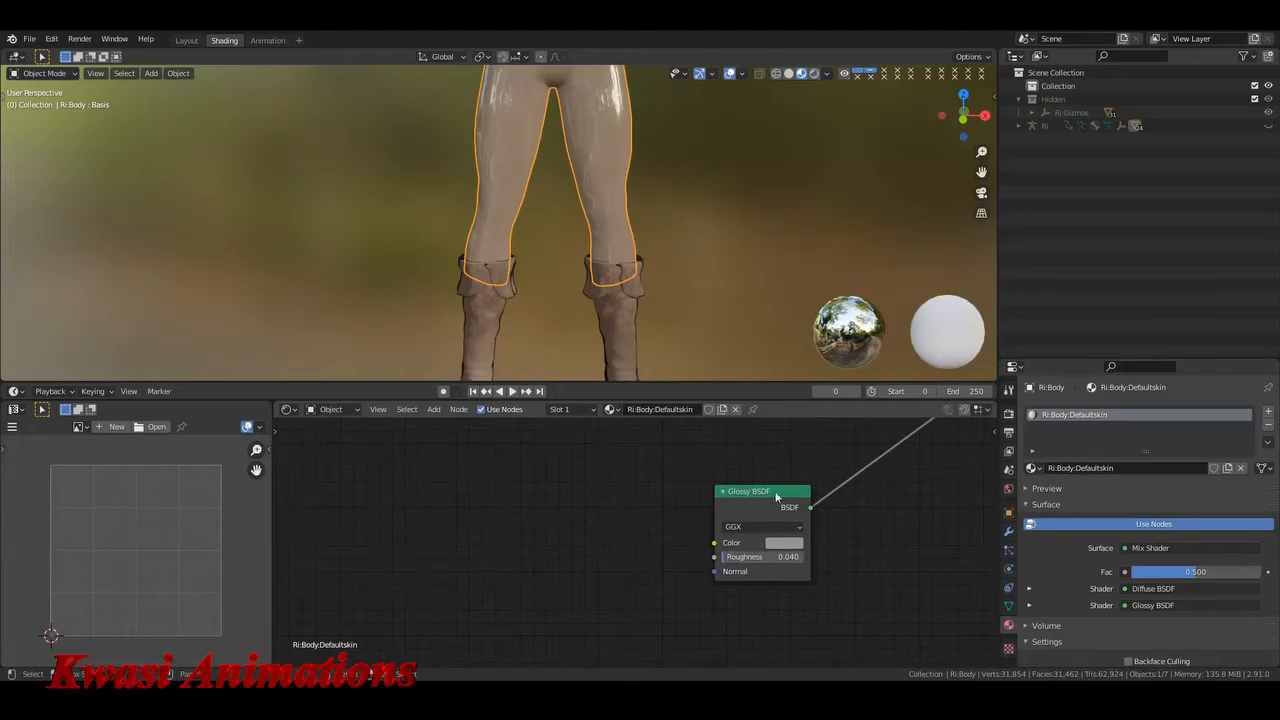
key("shift+a")
left_click(615, 539)
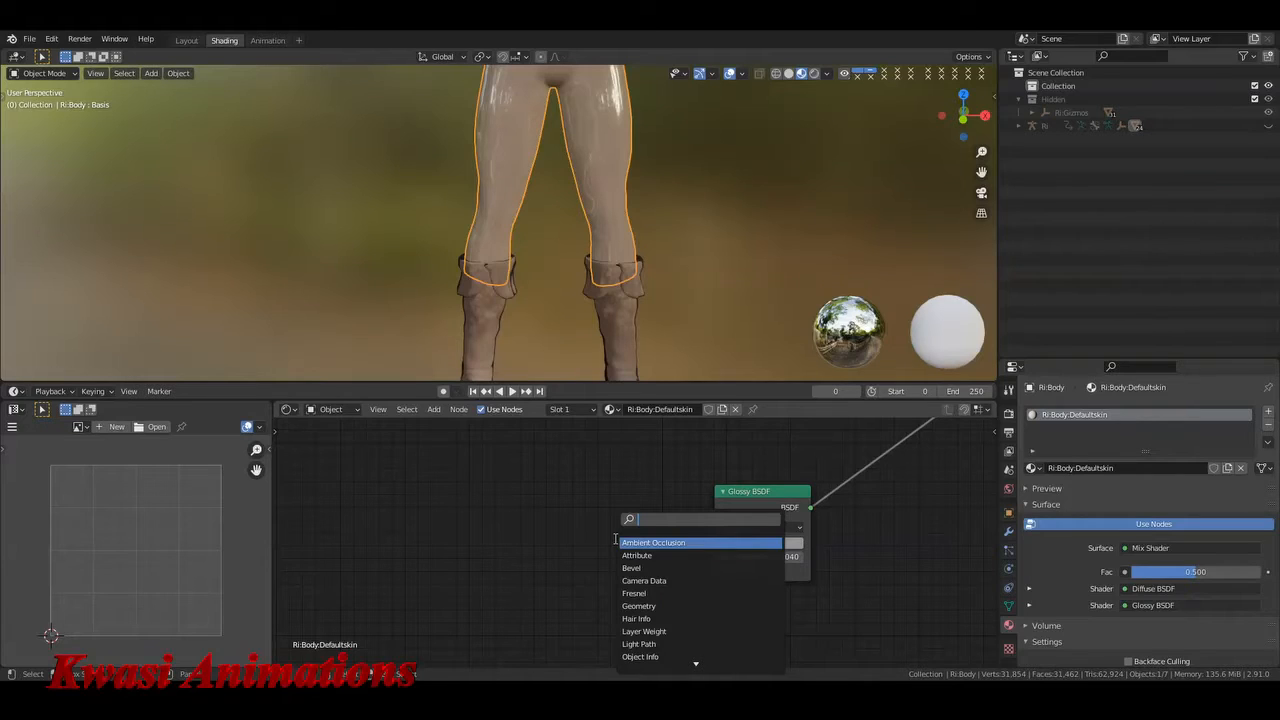
type("COL")
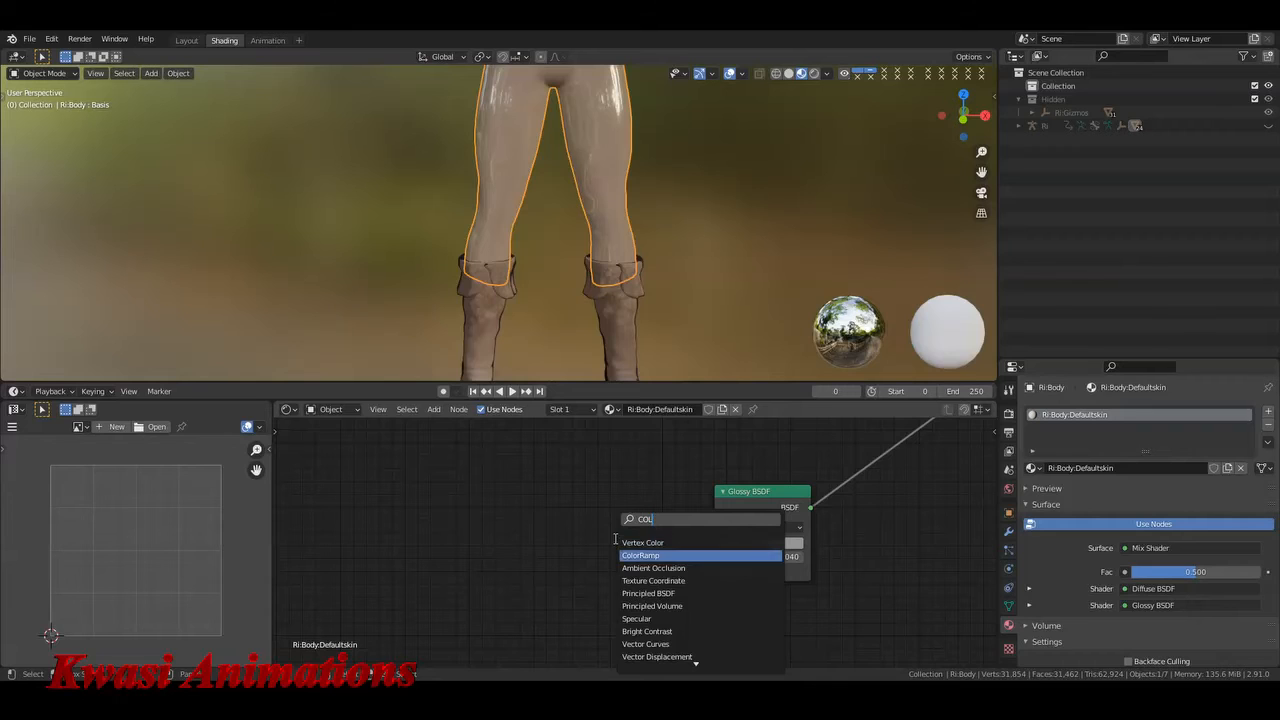
key("Return")
left_click(470, 465)
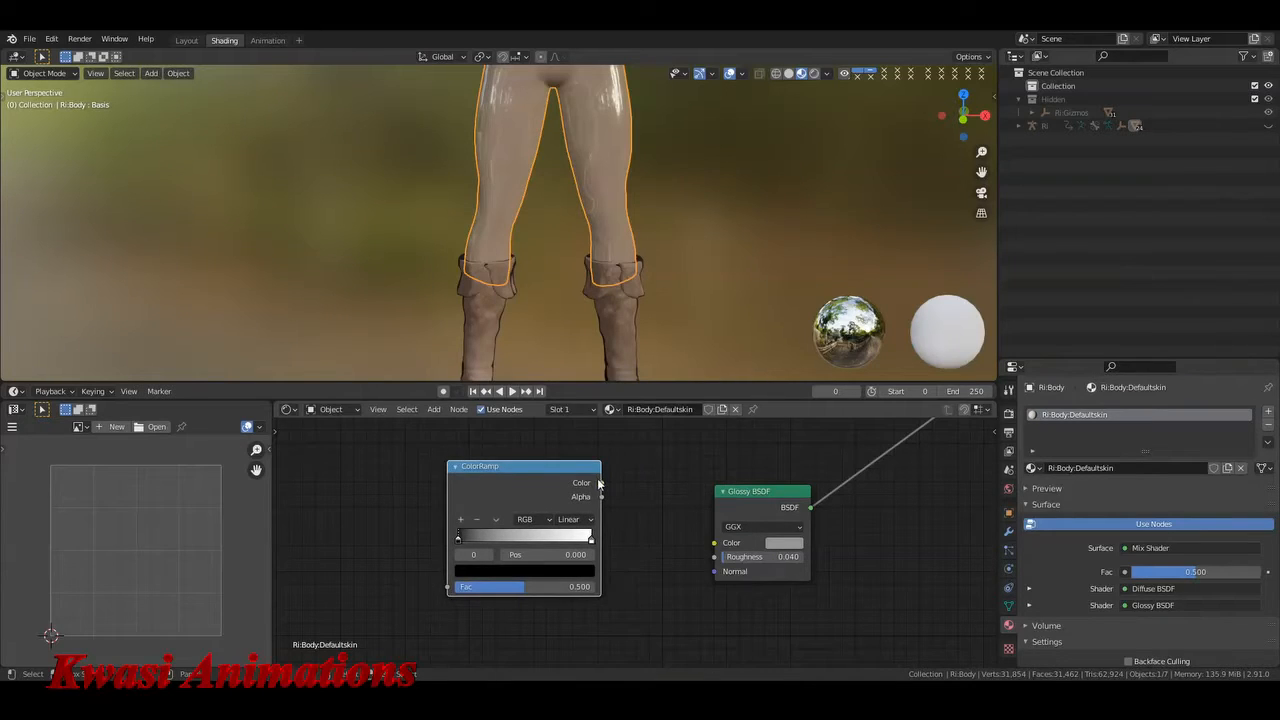
left_click_drag(600, 483, 714, 556)
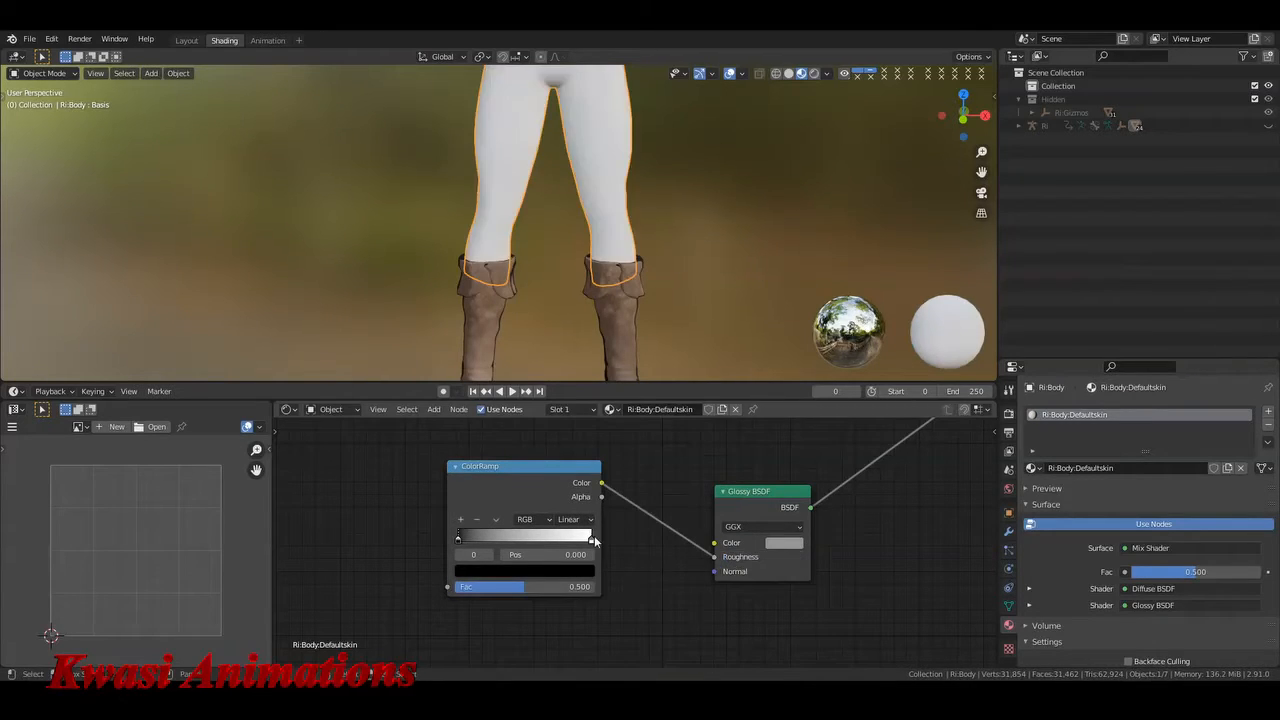
- Move the white stop of the skin material's ColorRamp to position 0.686
middle_click_drag(657, 553, 742, 531)
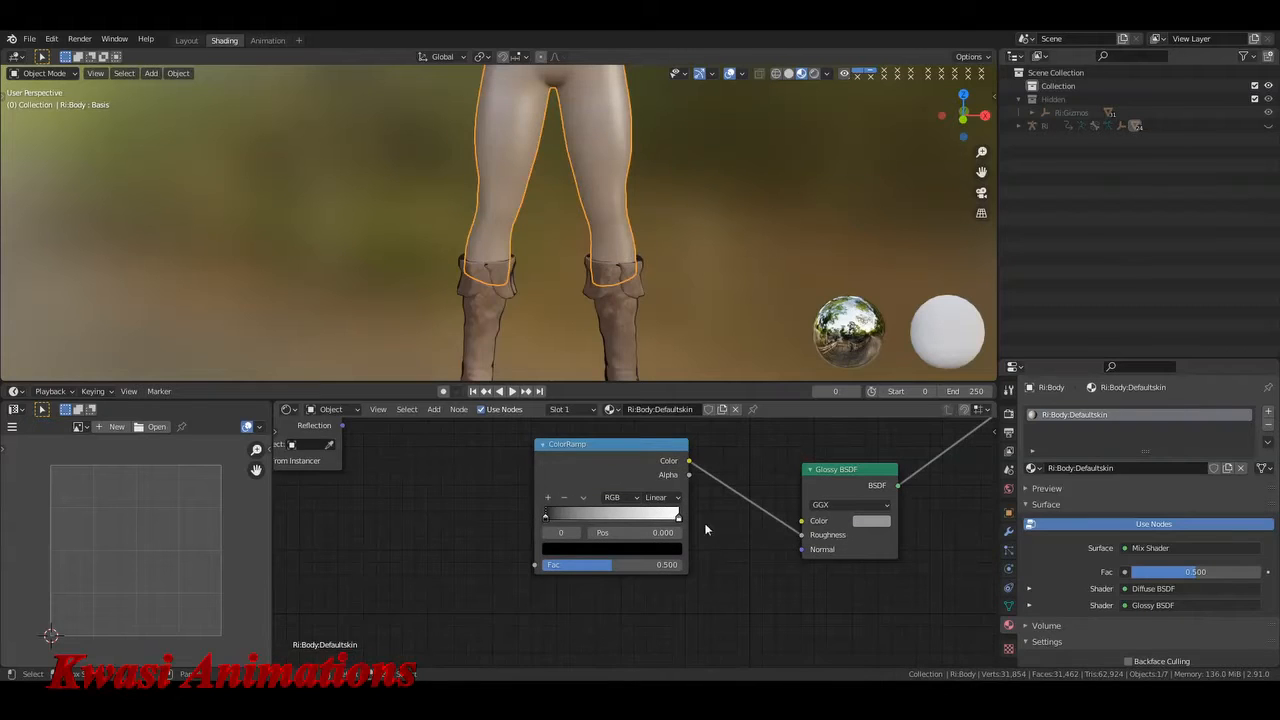
left_click(678, 515)
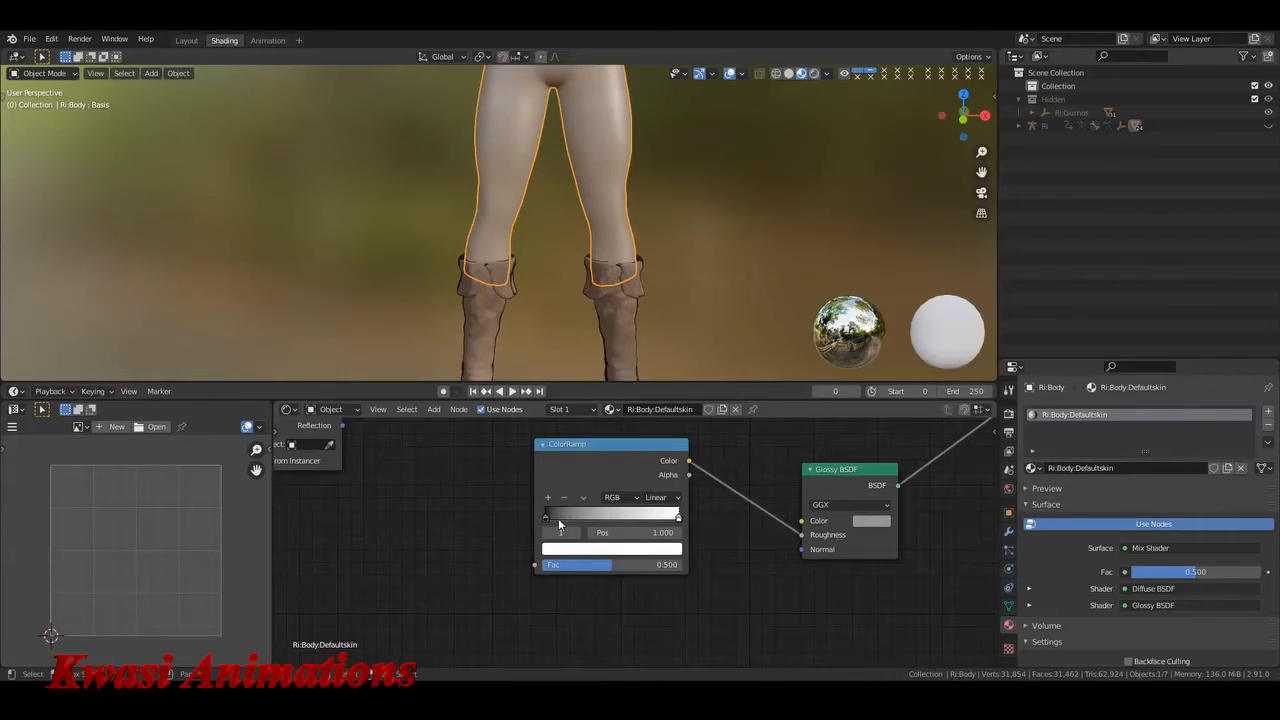
left_click_drag(545, 516, 634, 517)
key("ctrl+z")
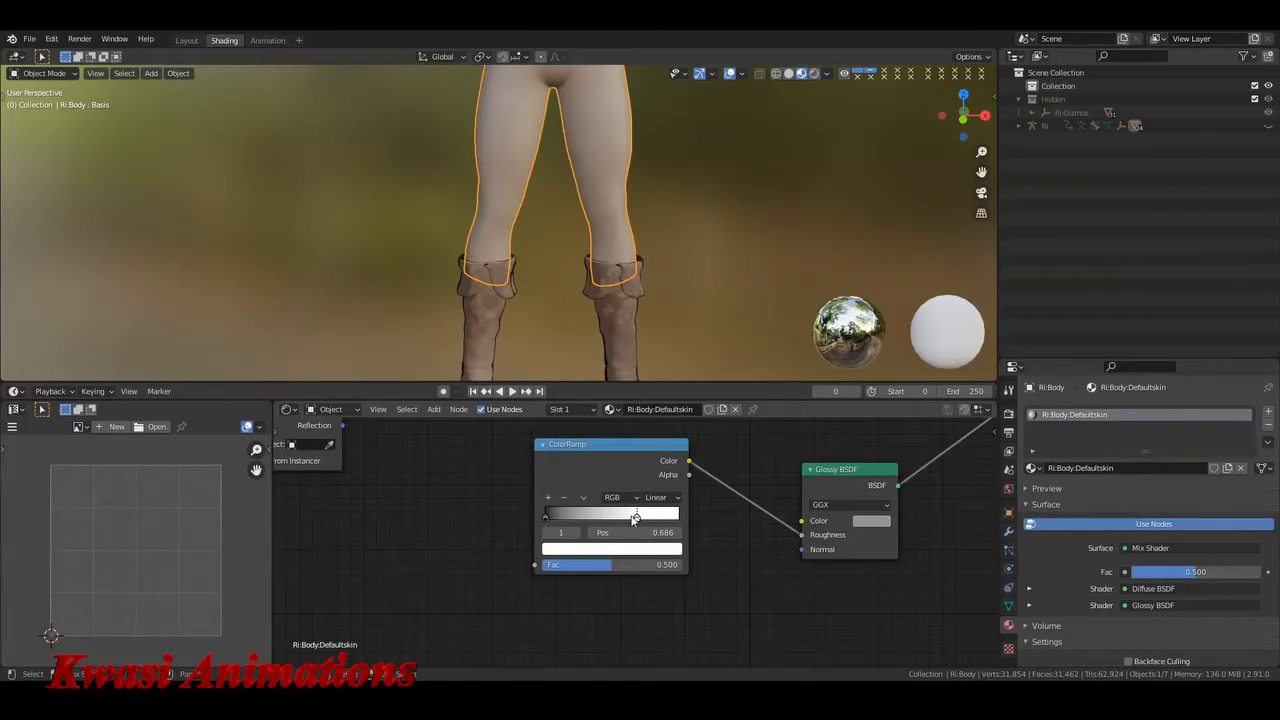
- Move the Diffuse BSDF farther from the Mix Shader and add an RI_SHADER group node to the skin material
scroll(822, 494, "up", 1)
middle_click_drag(916, 420, 824, 547)
scroll(822, 494, "down", 4)
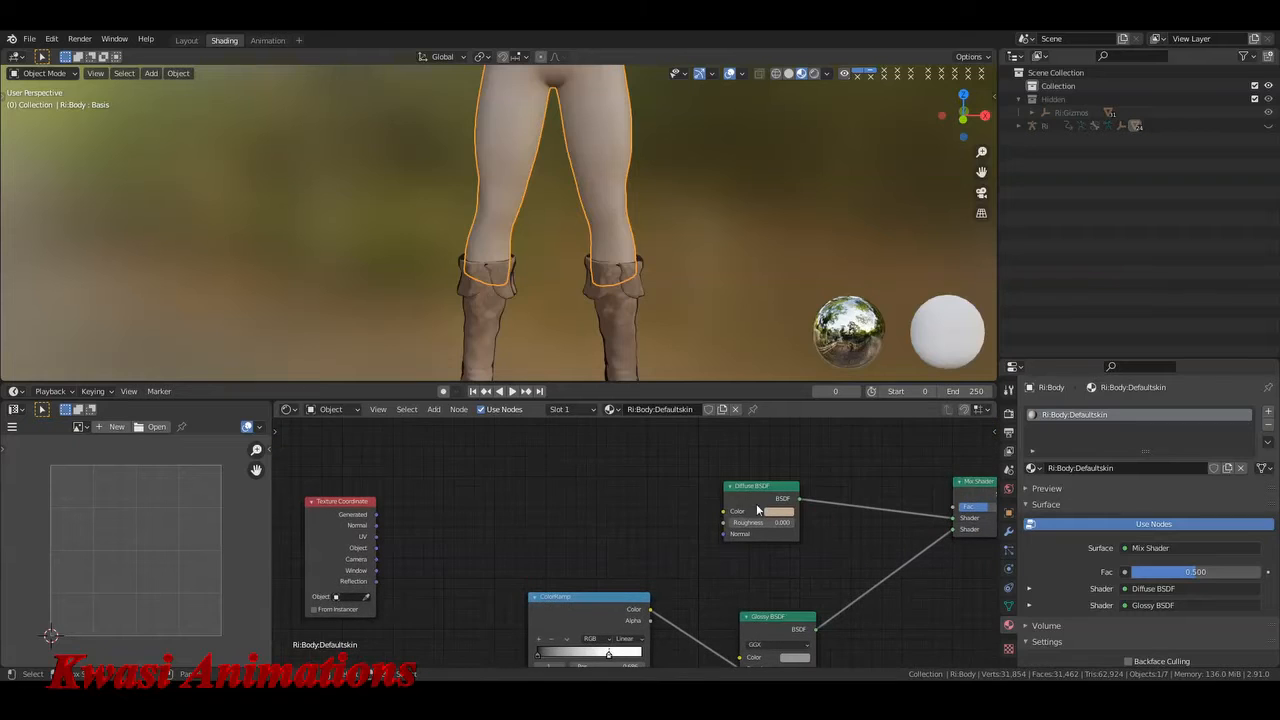
left_click_drag(756, 502, 591, 498)
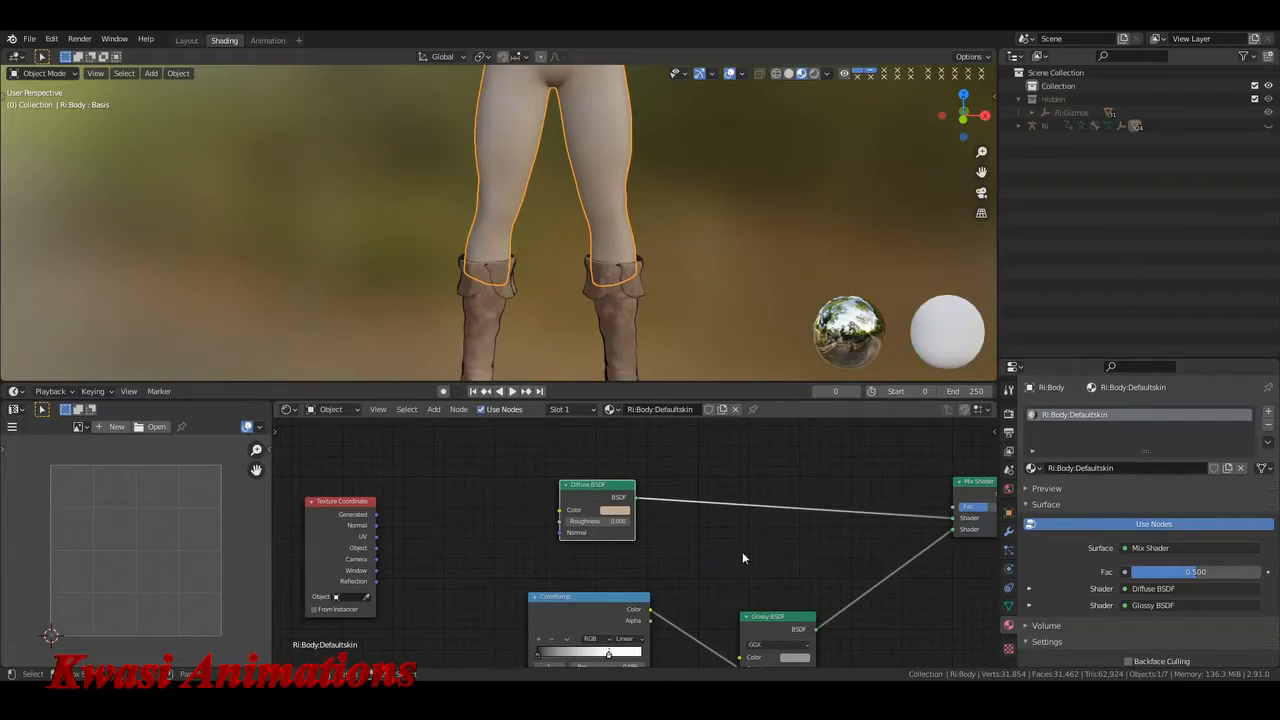
mouse_move(735, 539)
middle_mouse_down()
mouse_move(699, 515)
mouse_move(727, 522)
middle_mouse_up()
key("shift+a")
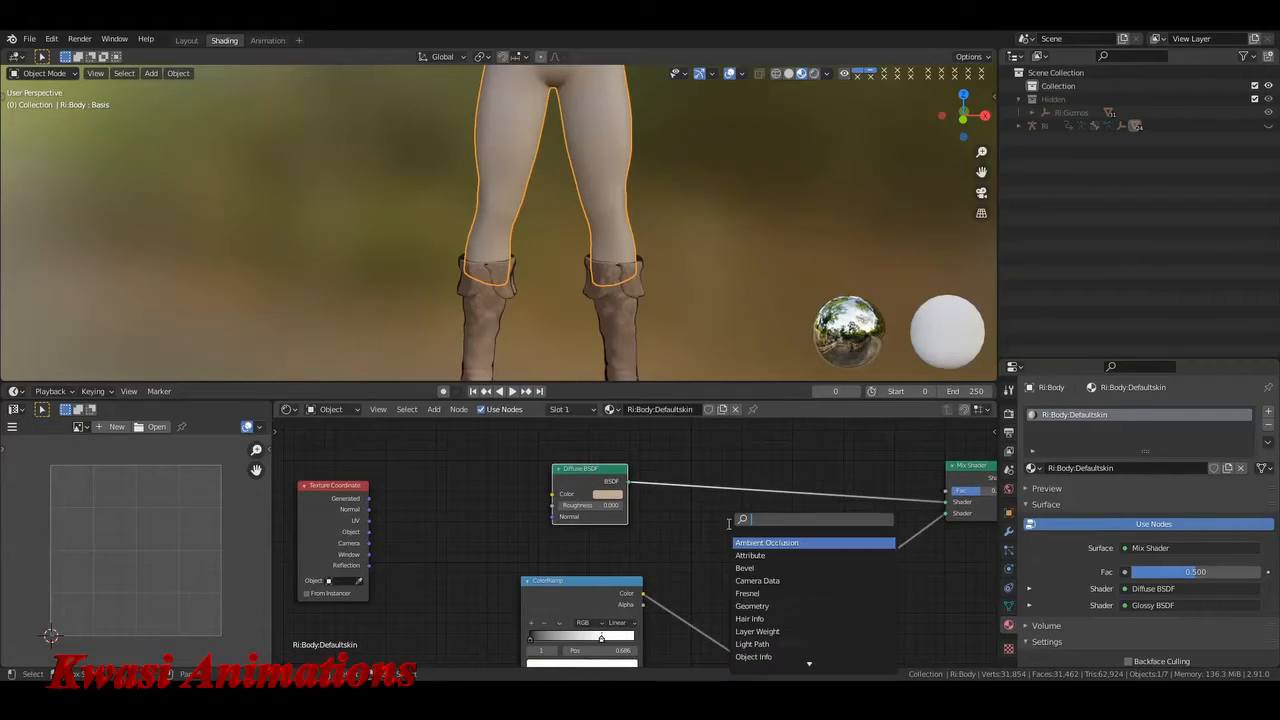
type("Ri")
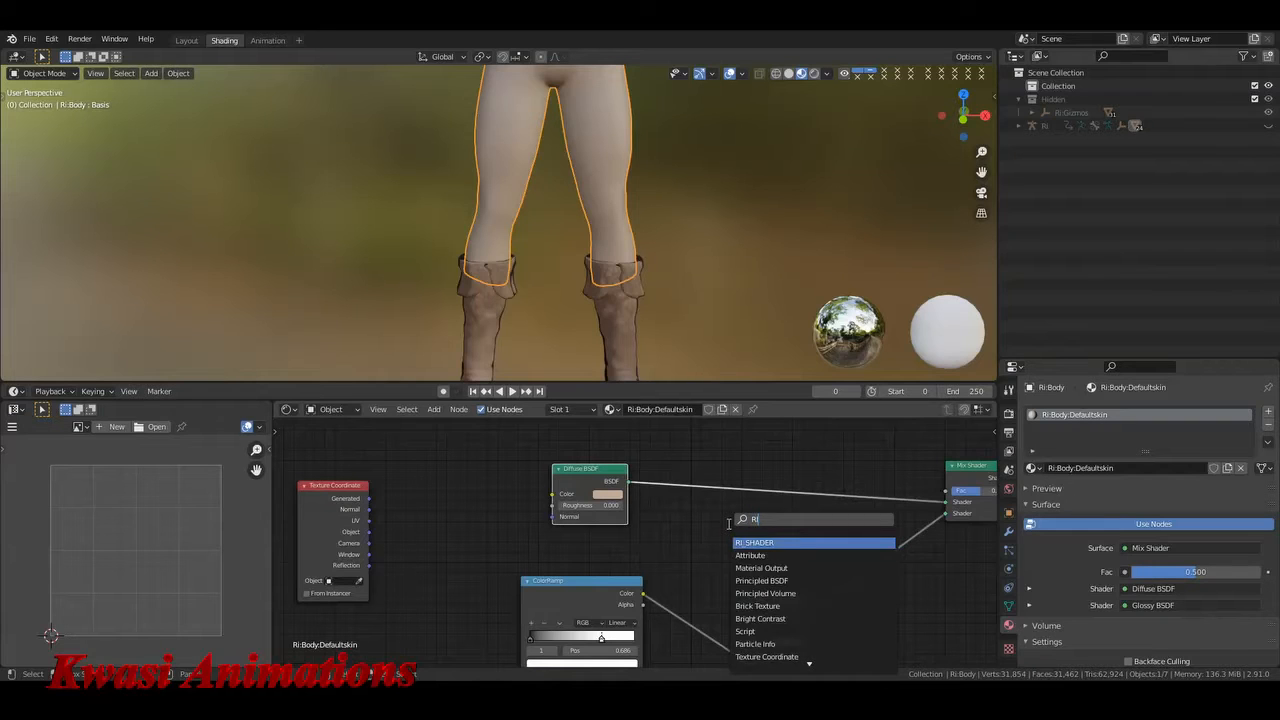
key("Return")
- Make the skin material's RI_SHADER group a single-user copy and open it for editing
left_click(733, 546)
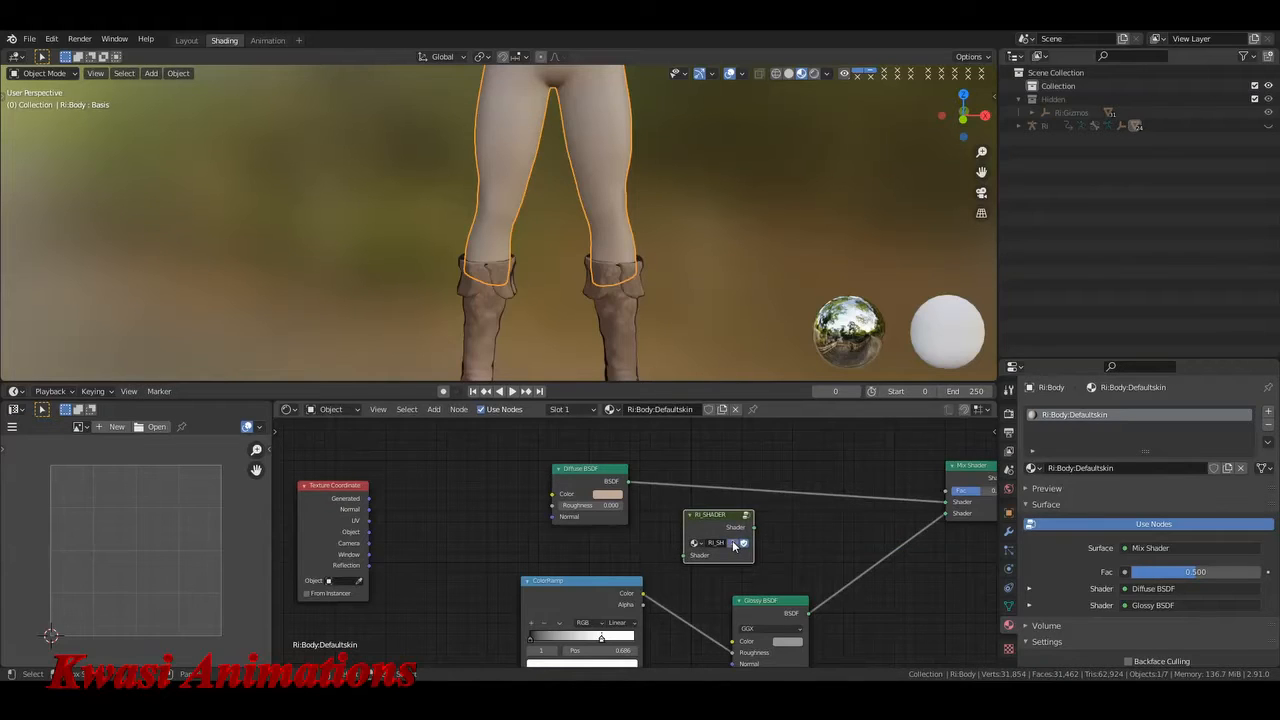
key("Tab")
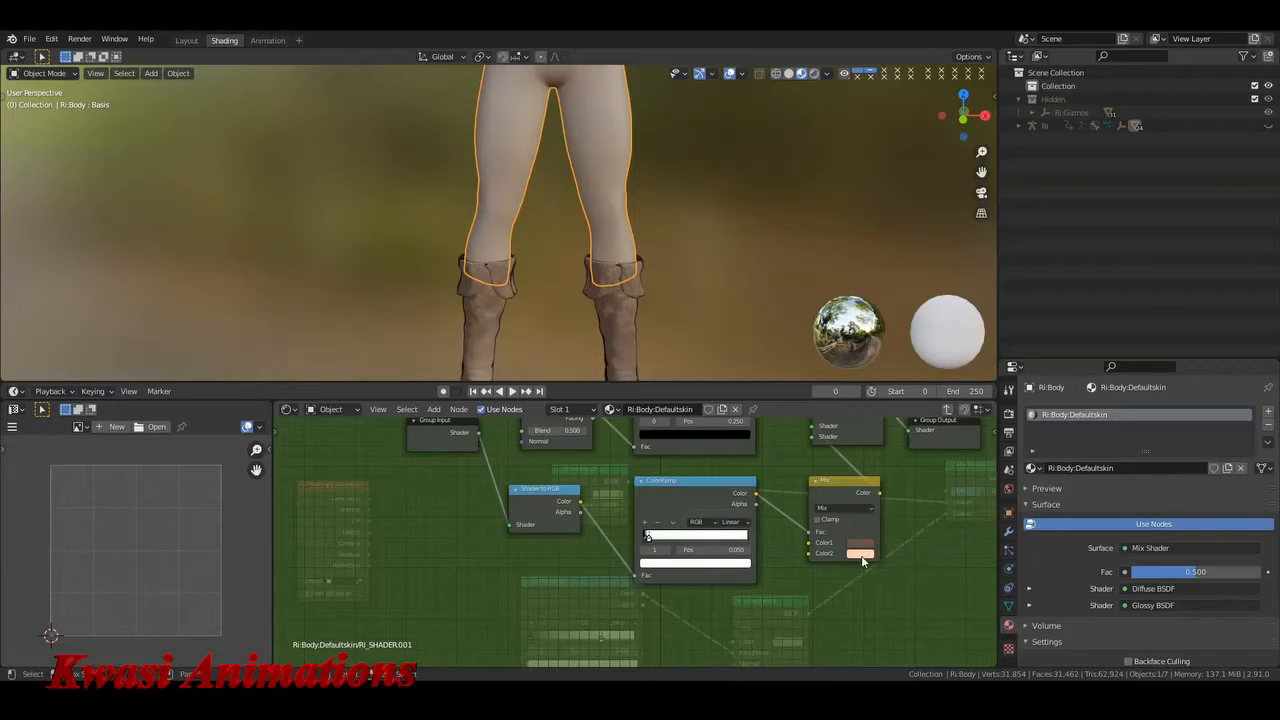
- Sample the character's leg colour in the viewport into Color1 of the group's Mix node
left_click(862, 555)
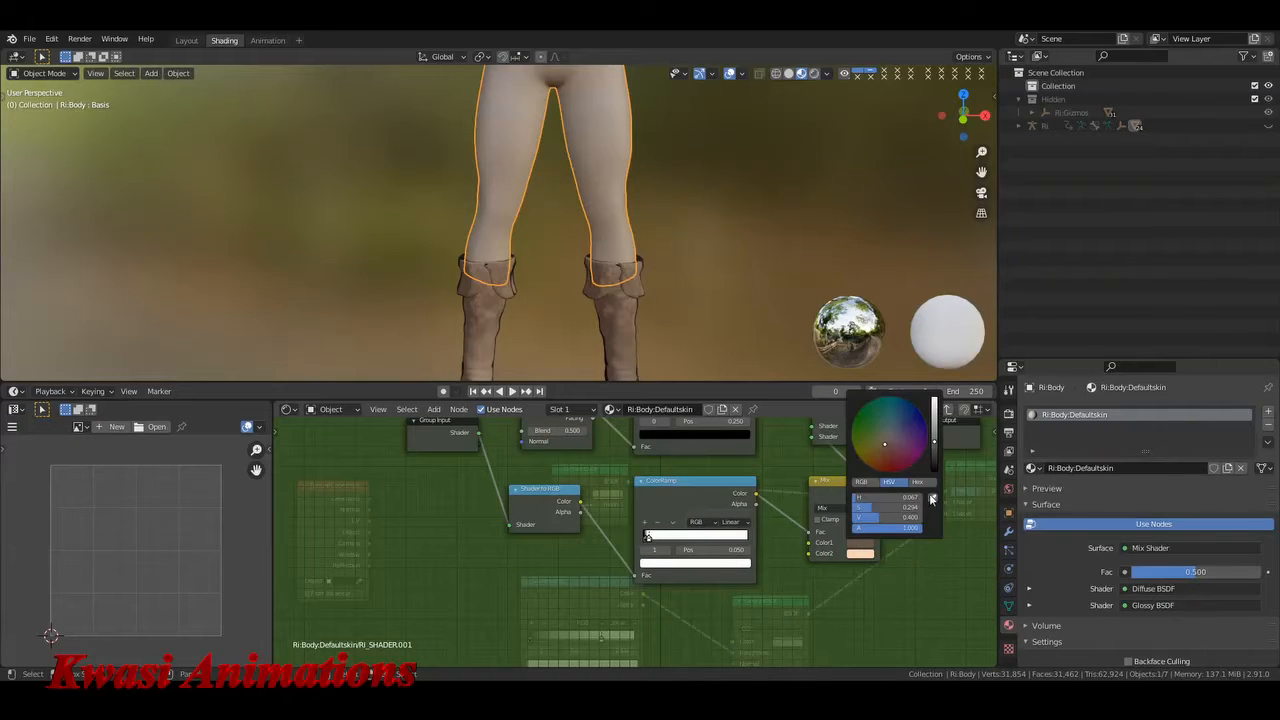
left_click(862, 553)
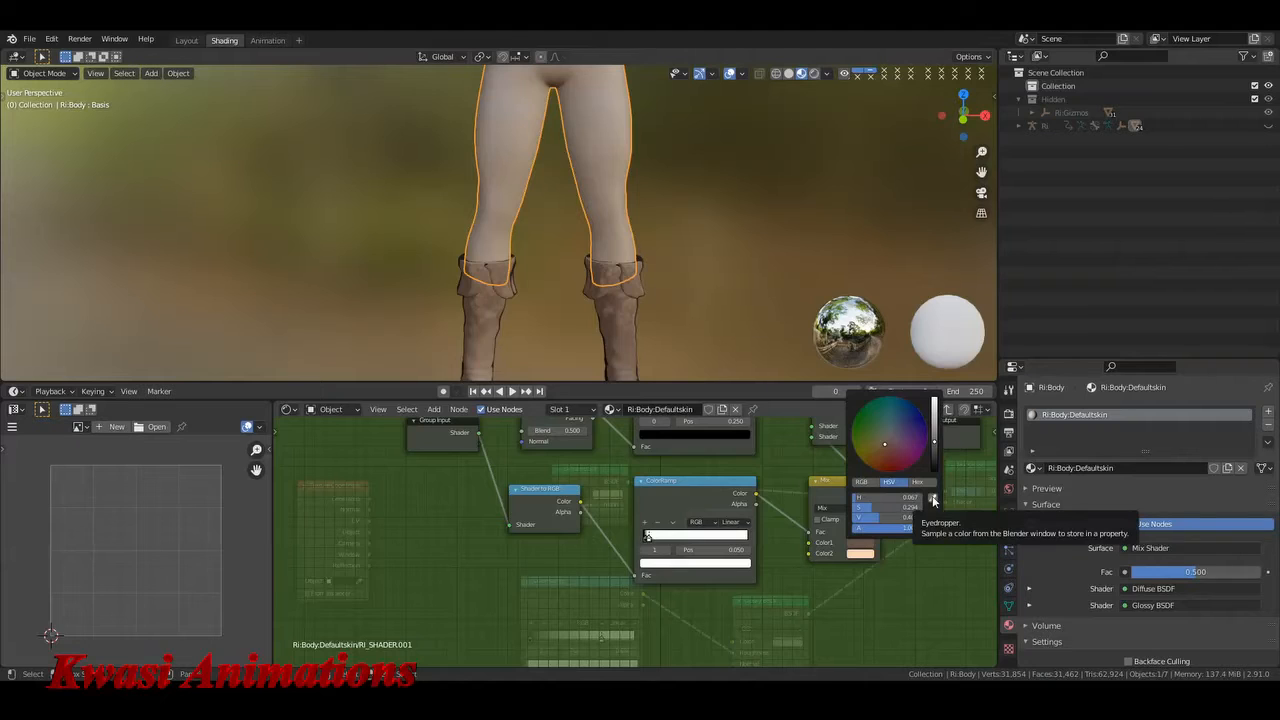
left_click(933, 499)
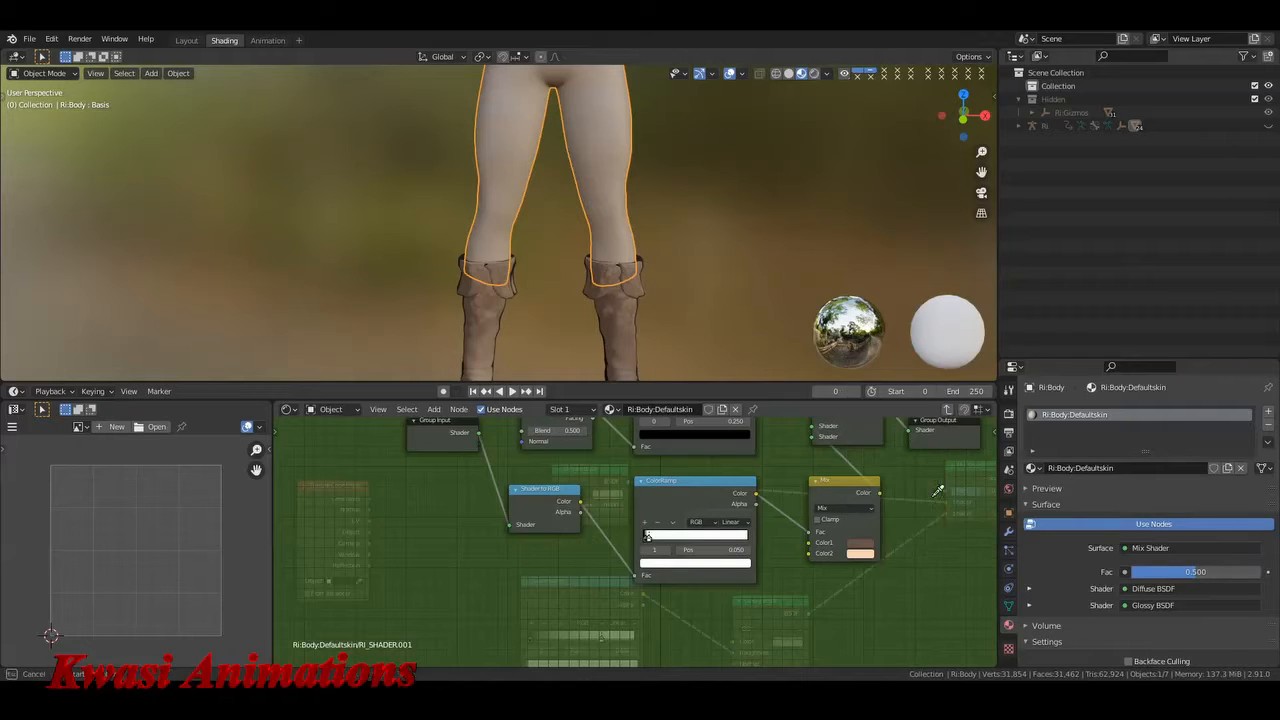
left_click(607, 138)
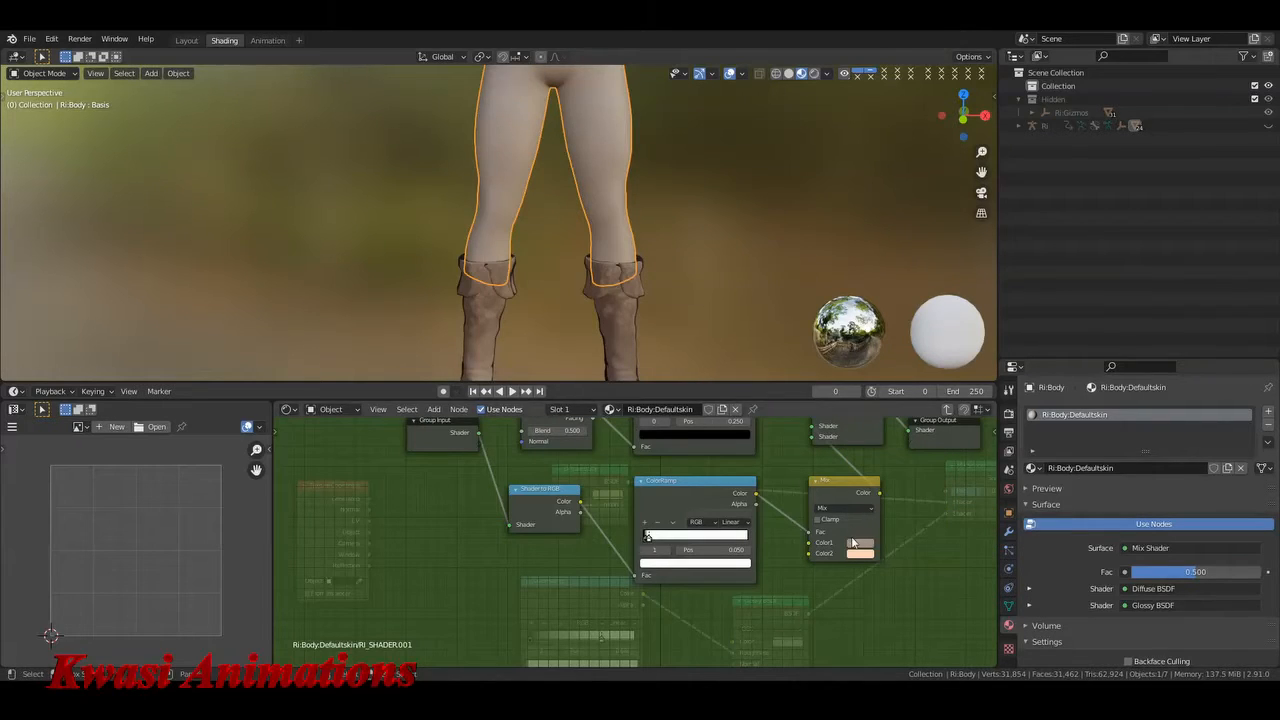
- Sample the Color1 swatch into the Mix node's Color2 and adjust it to a paler skin tone
left_click(864, 556)
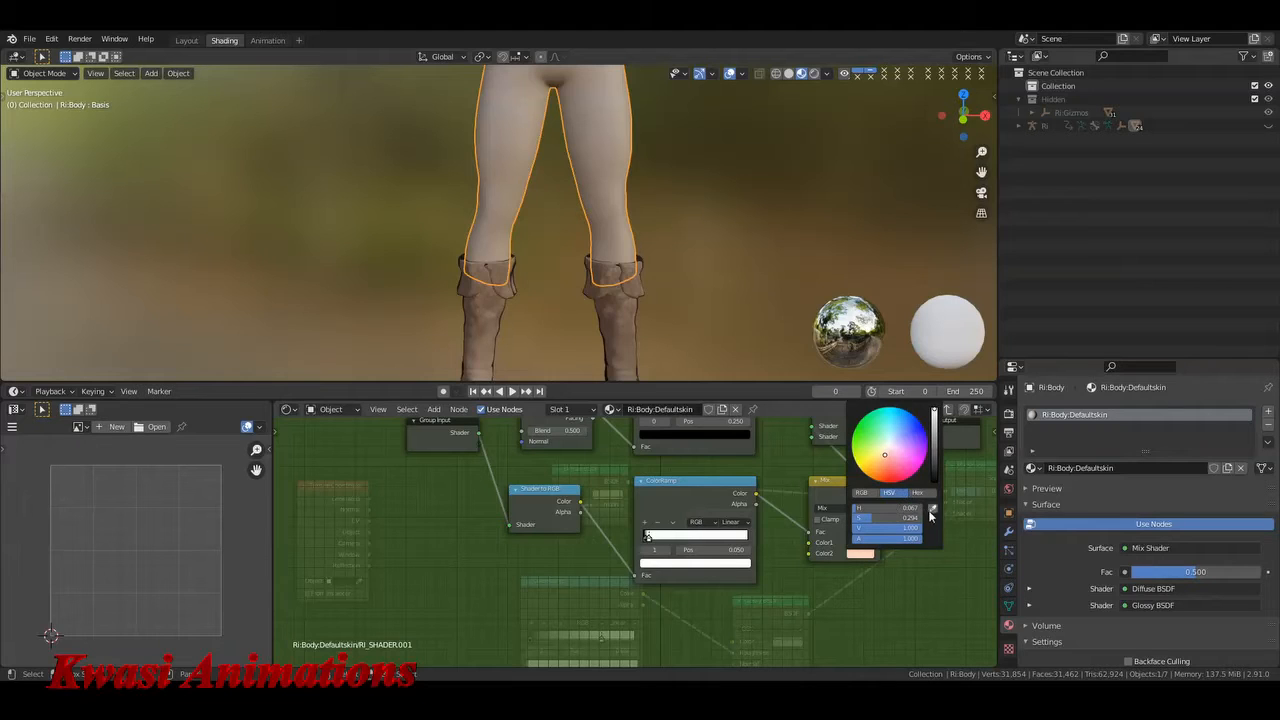
left_click(933, 512)
left_click(866, 540)
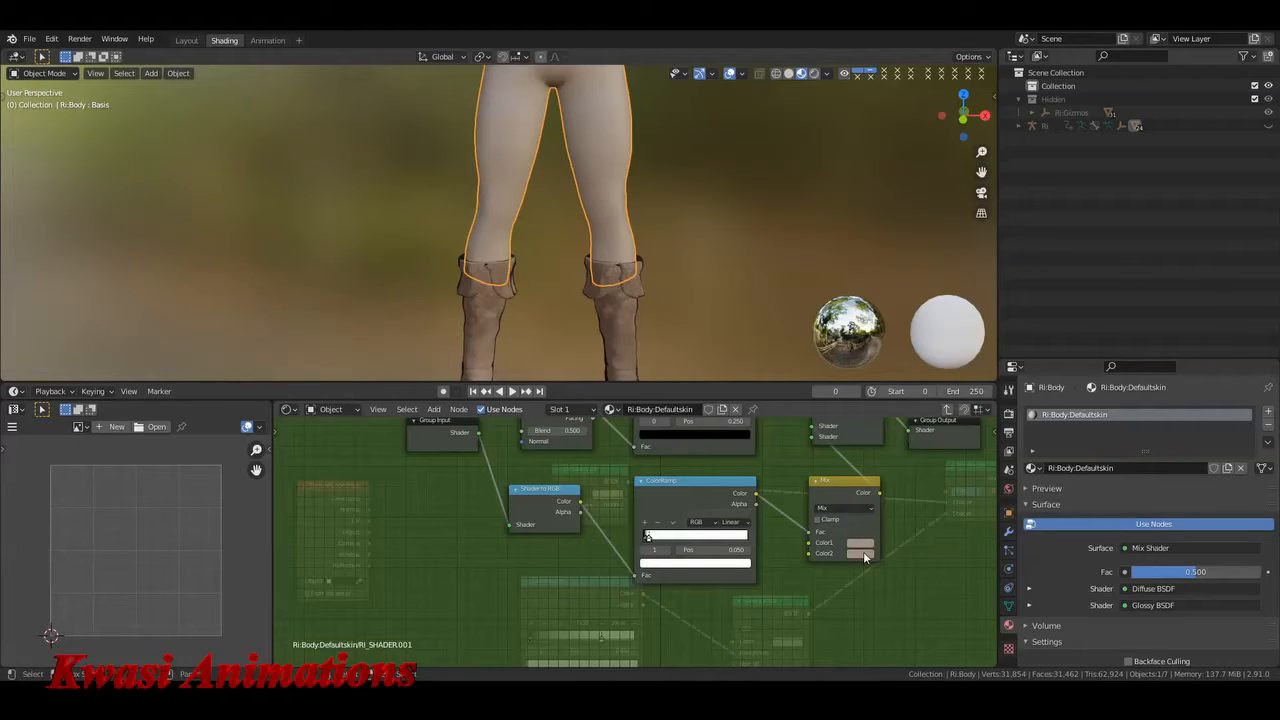
left_click(860, 553)
left_click_drag(885, 450, 877, 453)
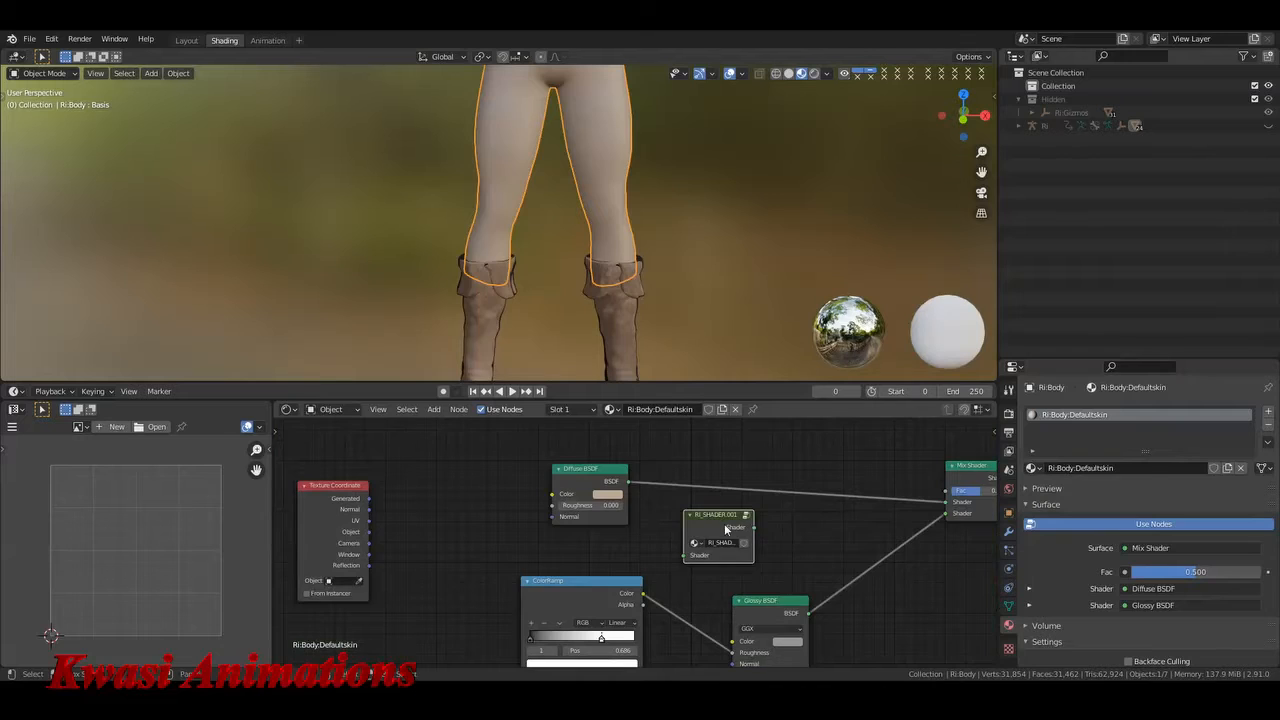
- Reset the ColorRamp that feeds the Mix node's Fac inside the RI_SHADER.001 group to its default stops
key("Tab")
key("BackSpace")
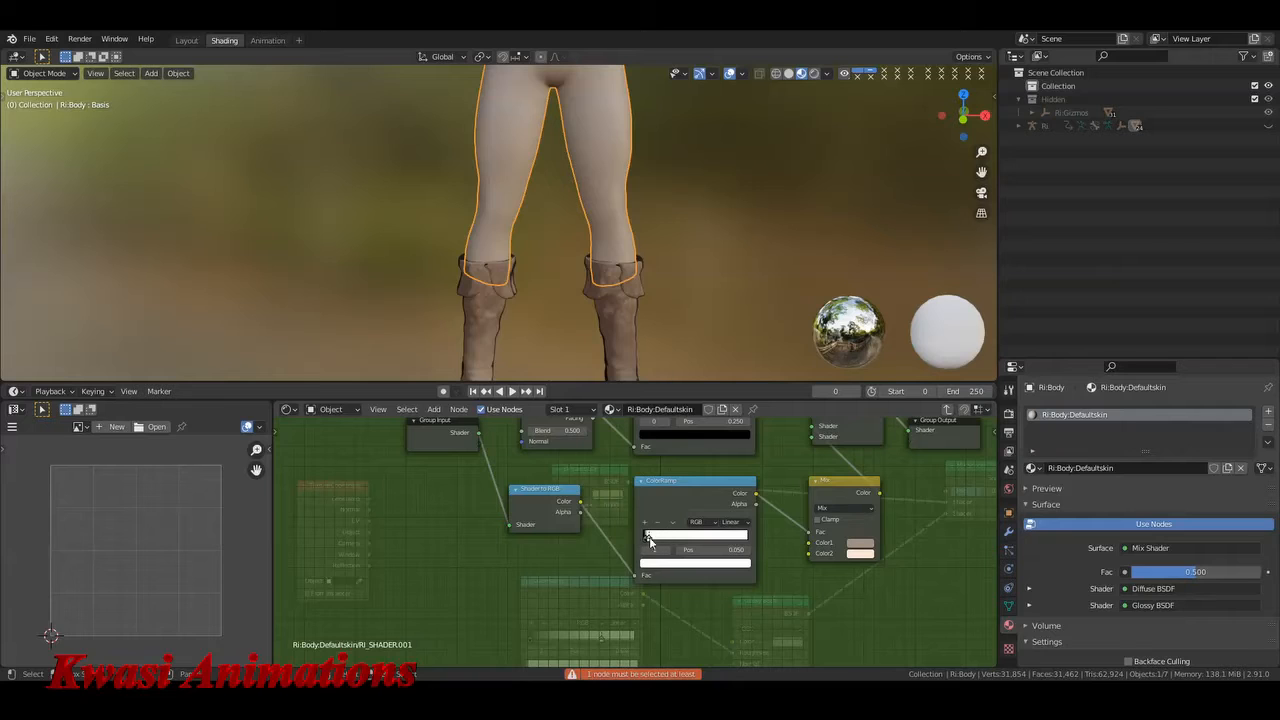
key("BackSpace")
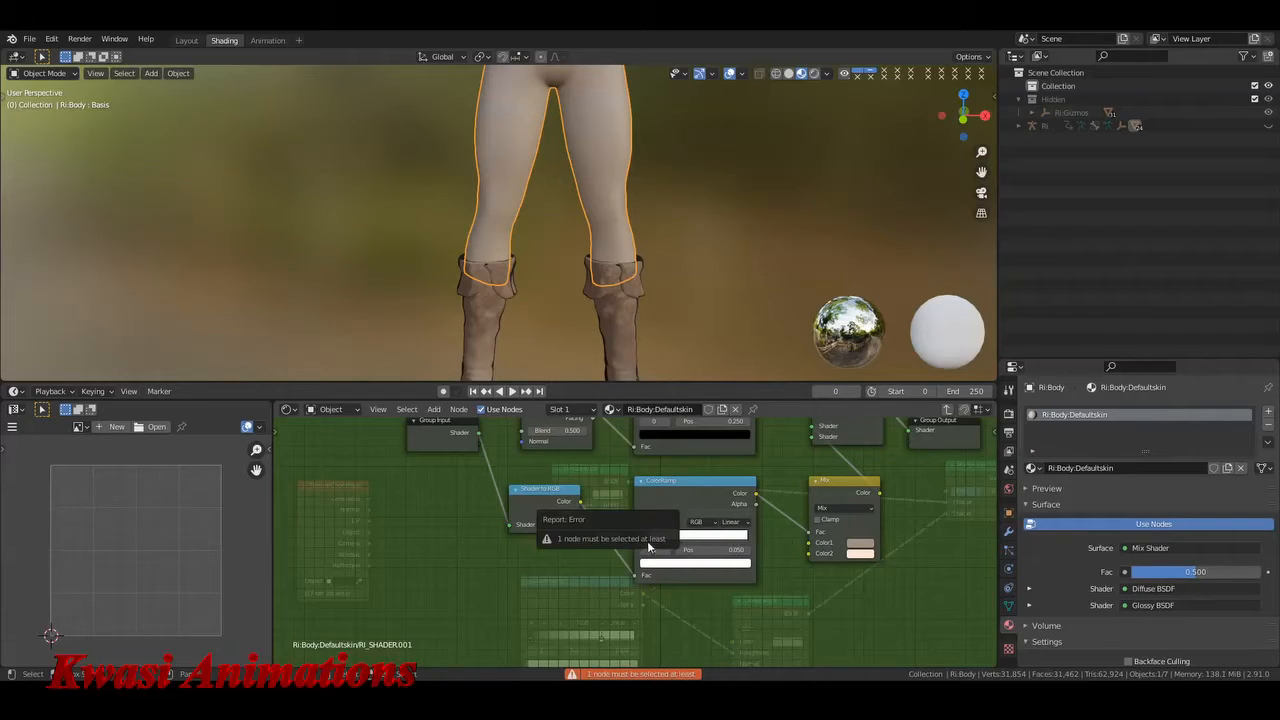
key("BackSpace")
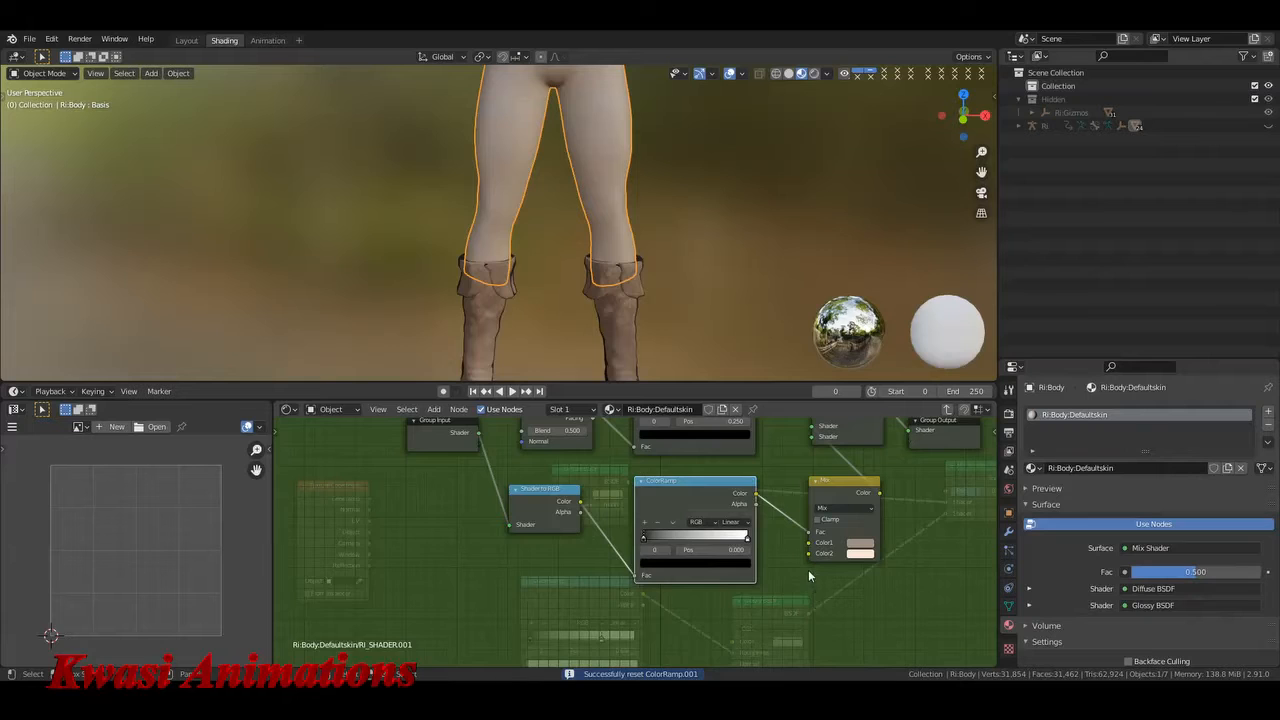
- Insert the RI_SHADER.001 node between the Diffuse BSDF and the Mix Shader, and reopen the group for editing
key("Tab")
left_click_drag(719, 526, 716, 514)
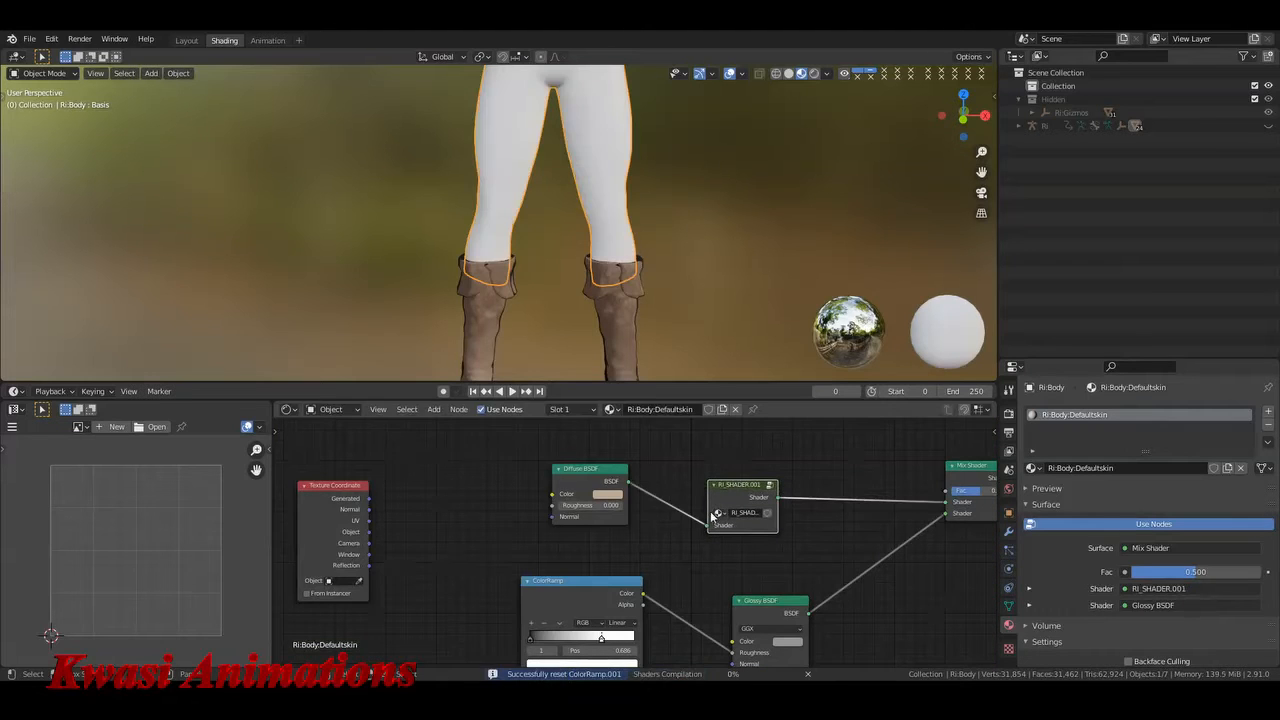
scroll(712, 516, "up", 4)
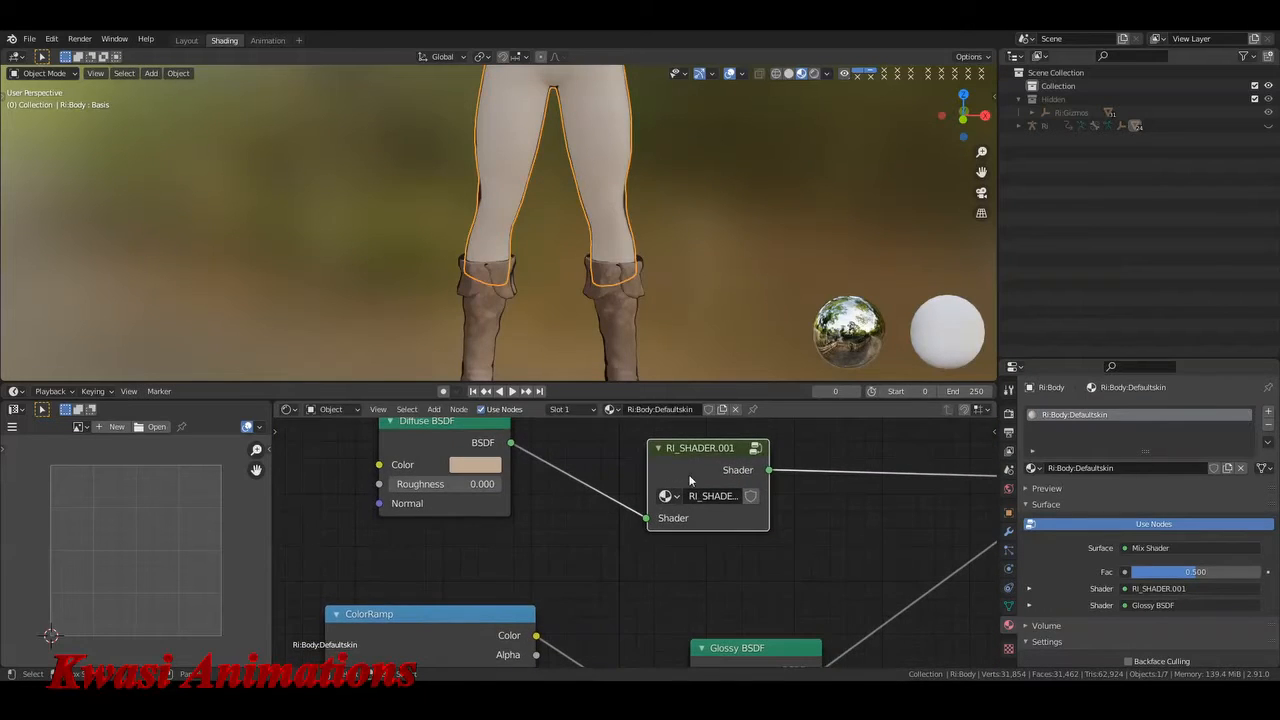
scroll(627, 194, "down", 3)
middle_click_drag(627, 194, 624, 263, "shift")
scroll(673, 228, "up", 2)
key("Tab")
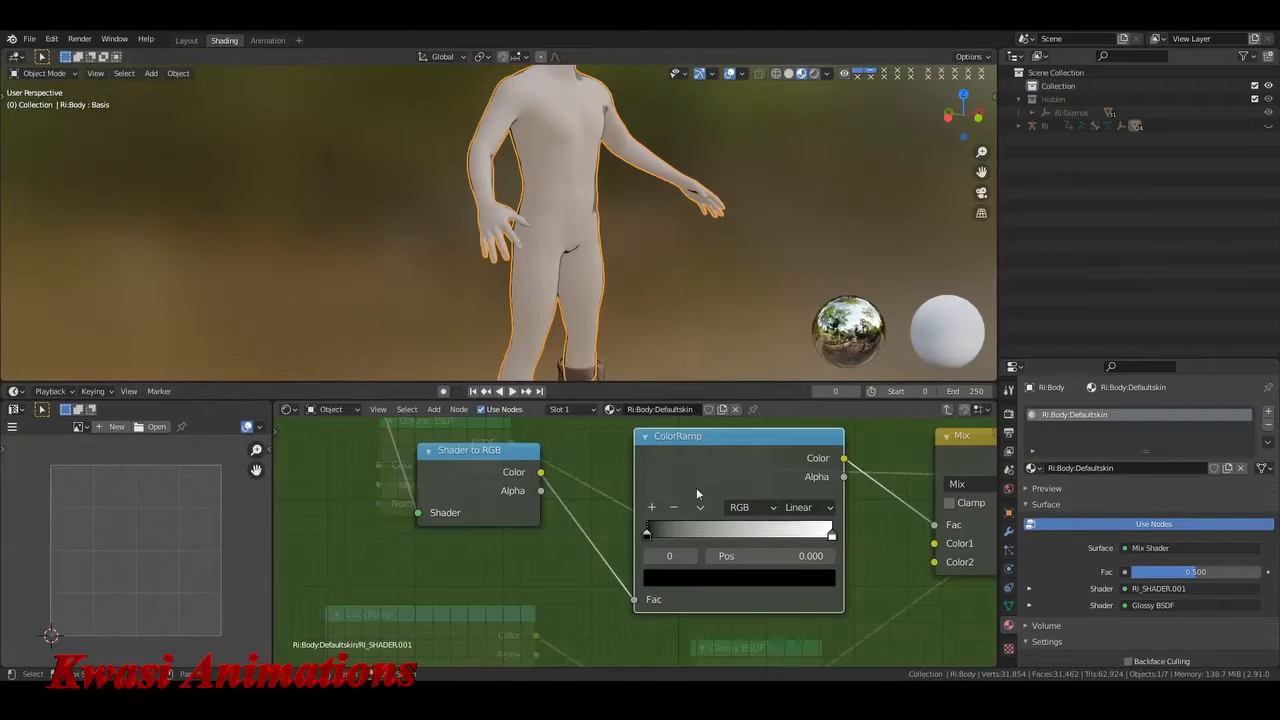
- Move the group ColorRamp's black stop to position 0.109 and its white stop to 0.650
scroll(678, 547, "up", 1)
left_click_drag(650, 531, 658, 530)
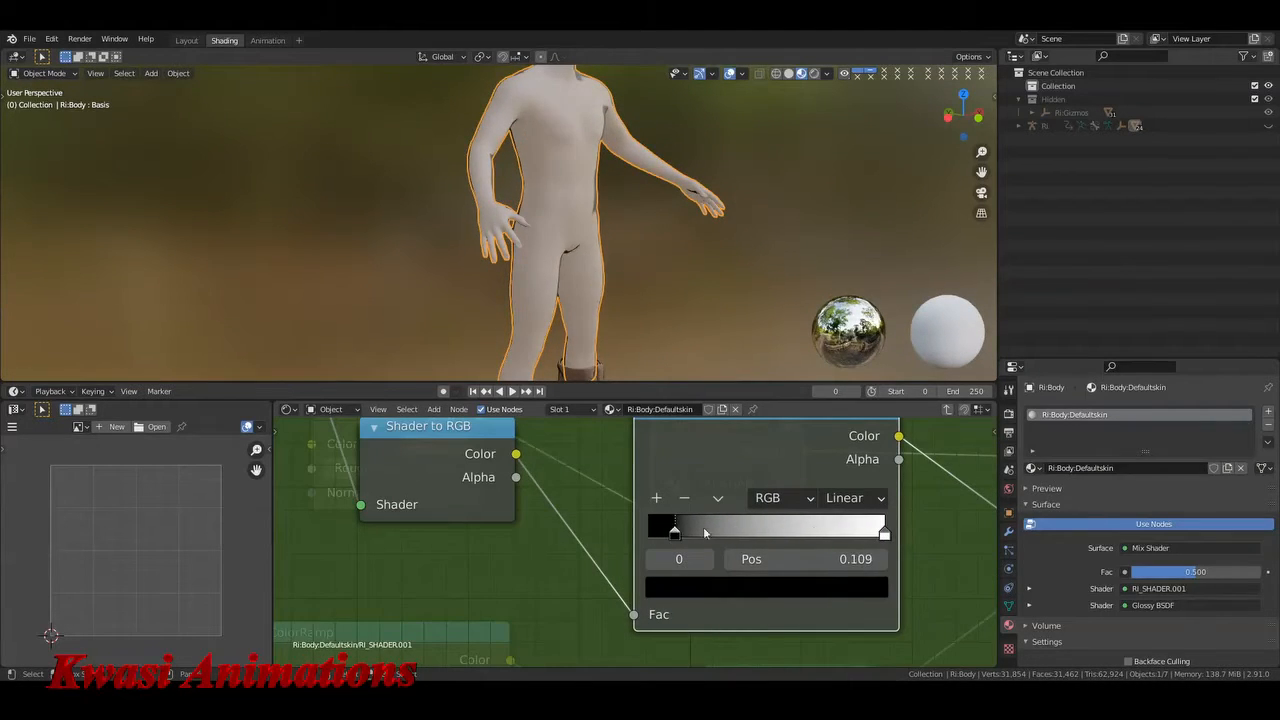
left_click_drag(884, 536, 802, 536)
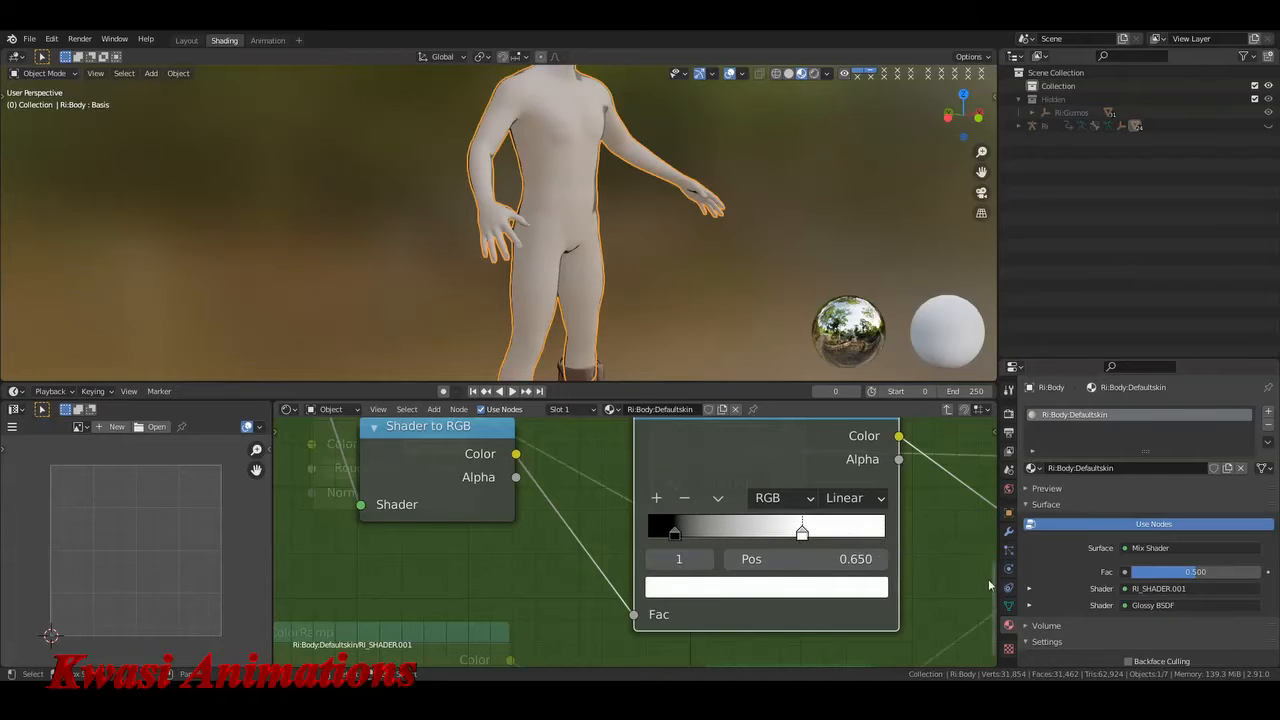
- Tint the Mix node's Color1 brown with hue 0.062 and saturation 0.423, and darken it to value 0.481
middle_click_drag(802, 536, 567, 429)
left_click(902, 447)
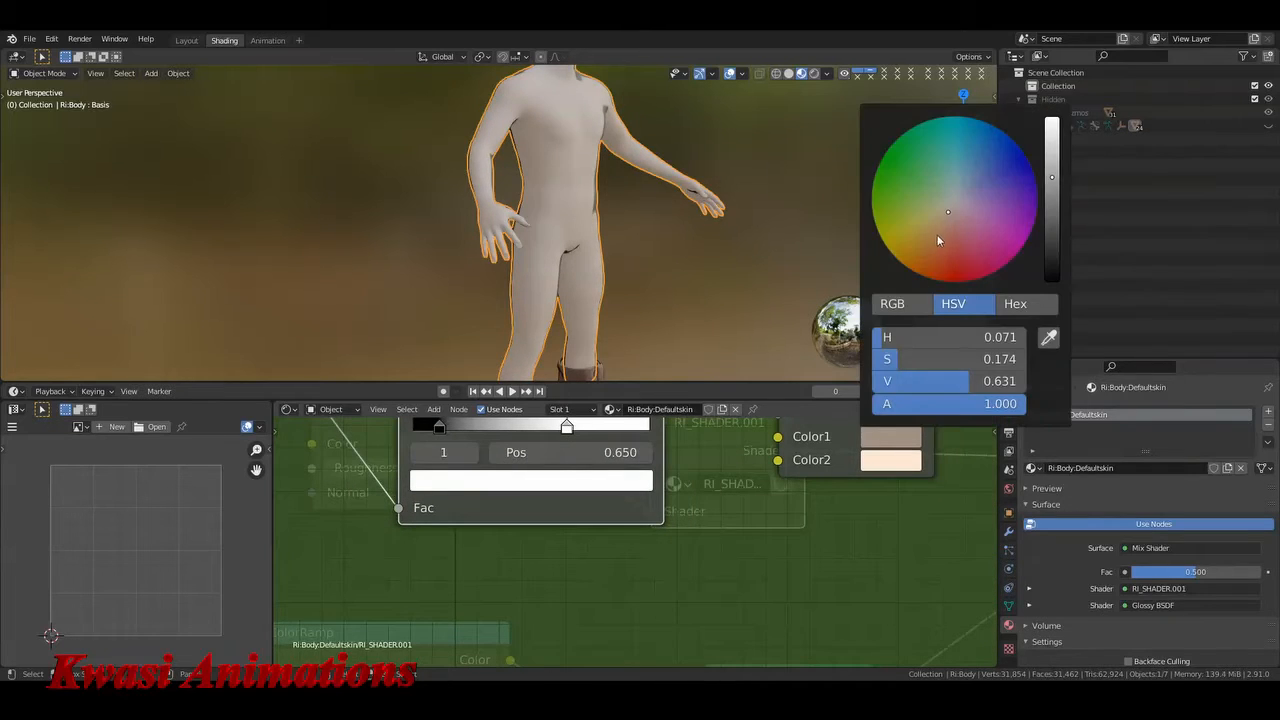
left_click_drag(938, 240, 942, 231)
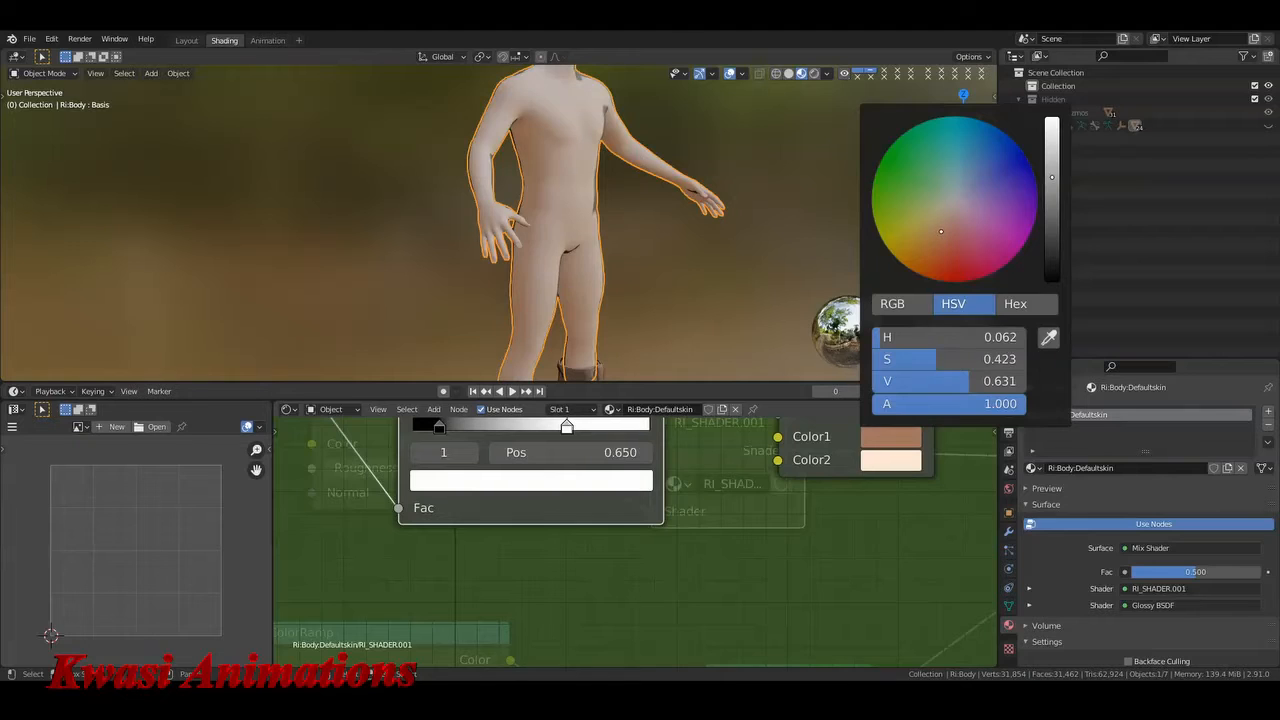
left_click(901, 443)
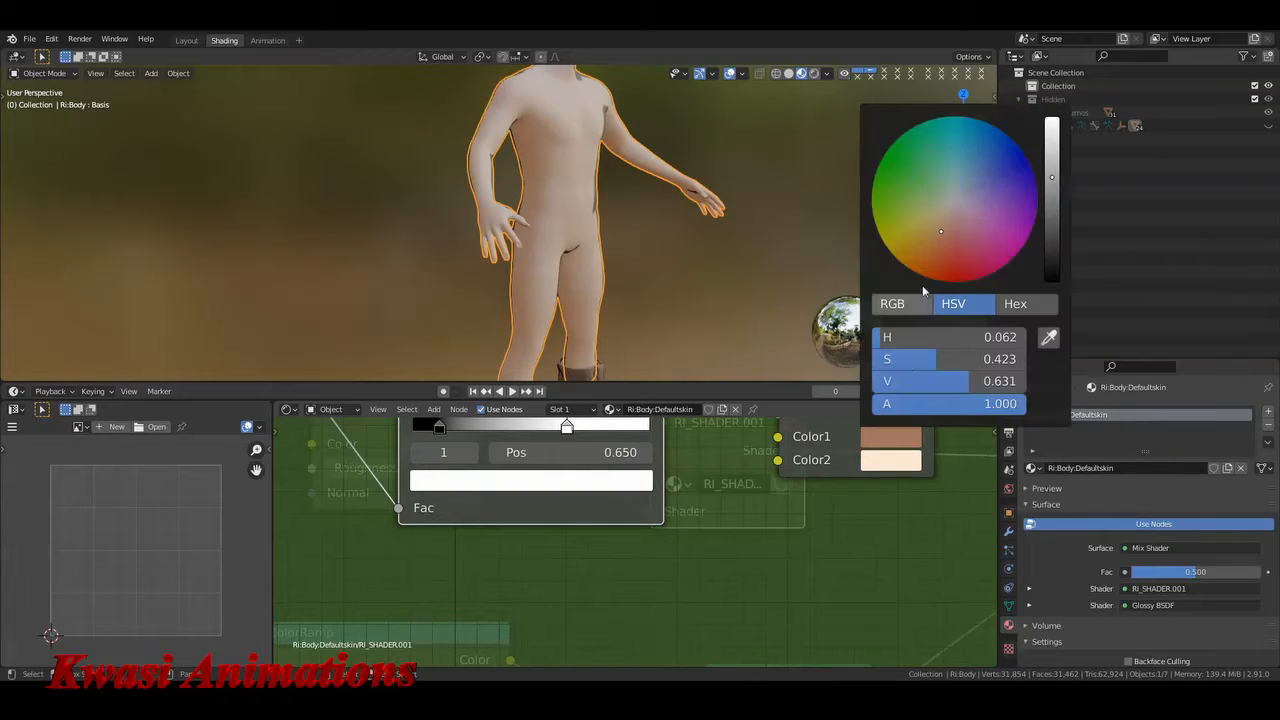
scroll(938, 223, "down", 3)
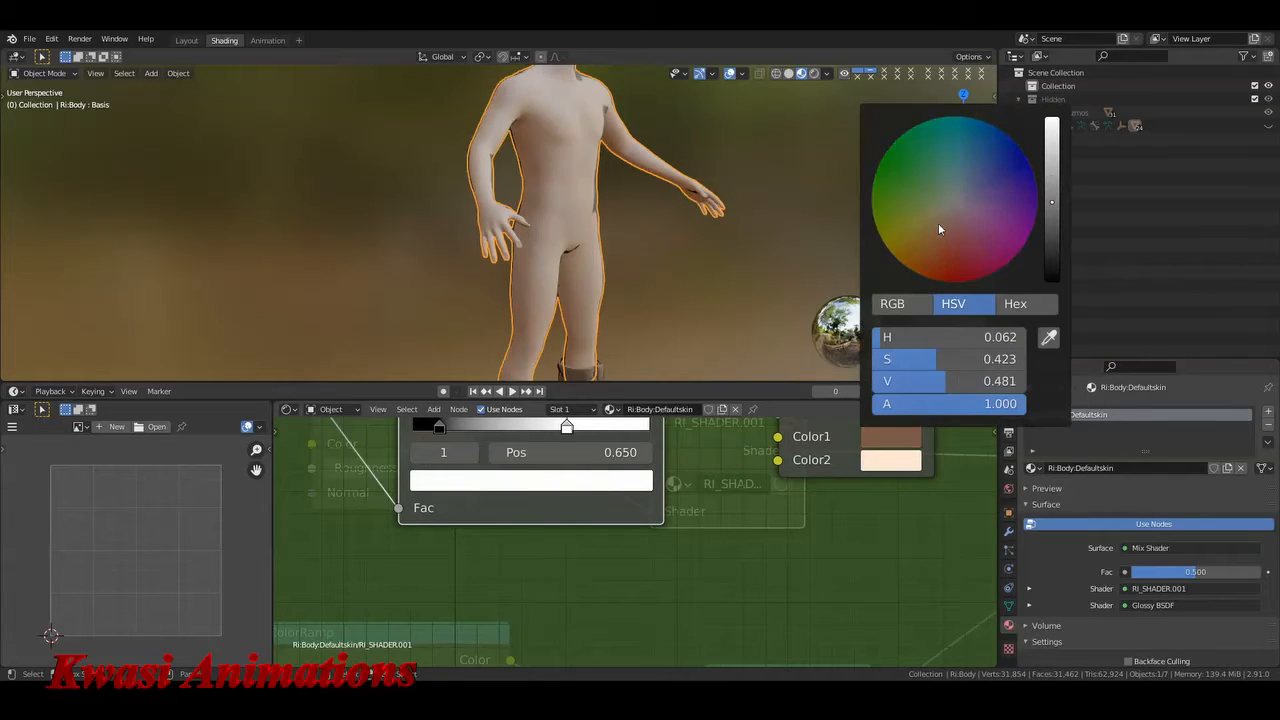
- Set the Mix node's Color2 to a peach tone with hue 0.094 and saturation 0.386, and darken Color1 further
left_click(890, 460)
left_click_drag(937, 258, 936, 248)
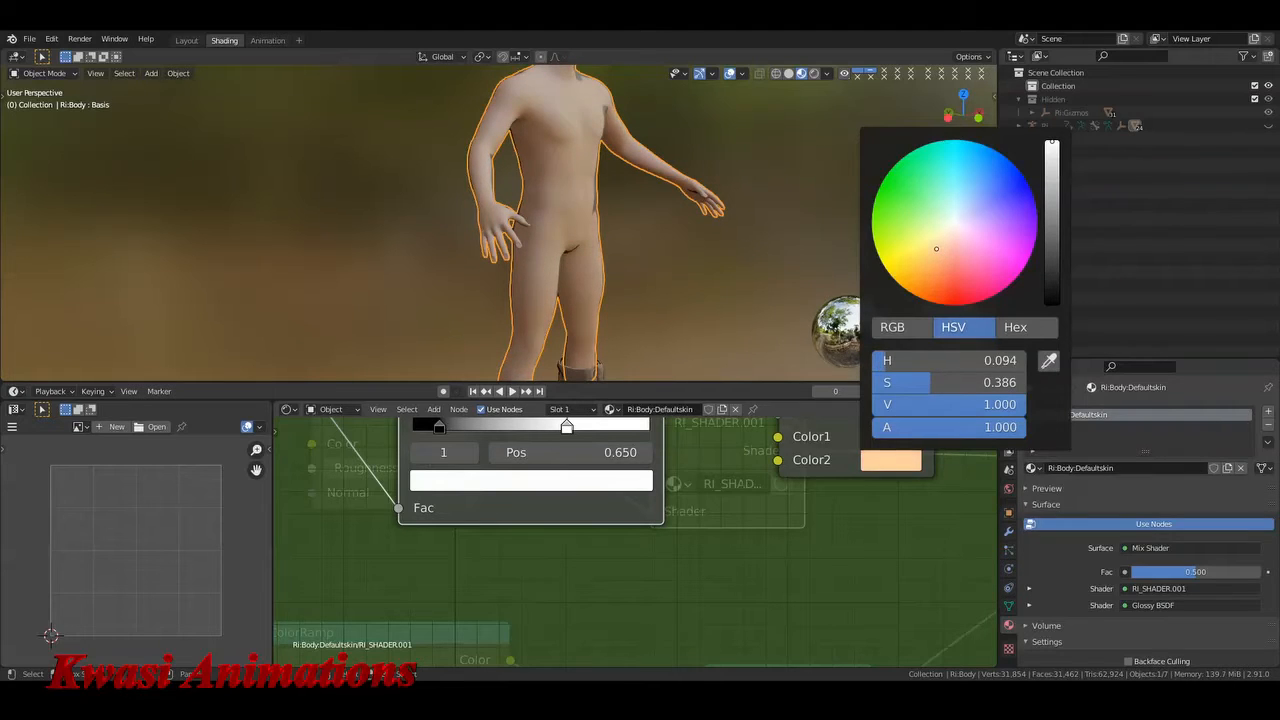
middle_click_drag(834, 501, 743, 568)
left_click(799, 497)
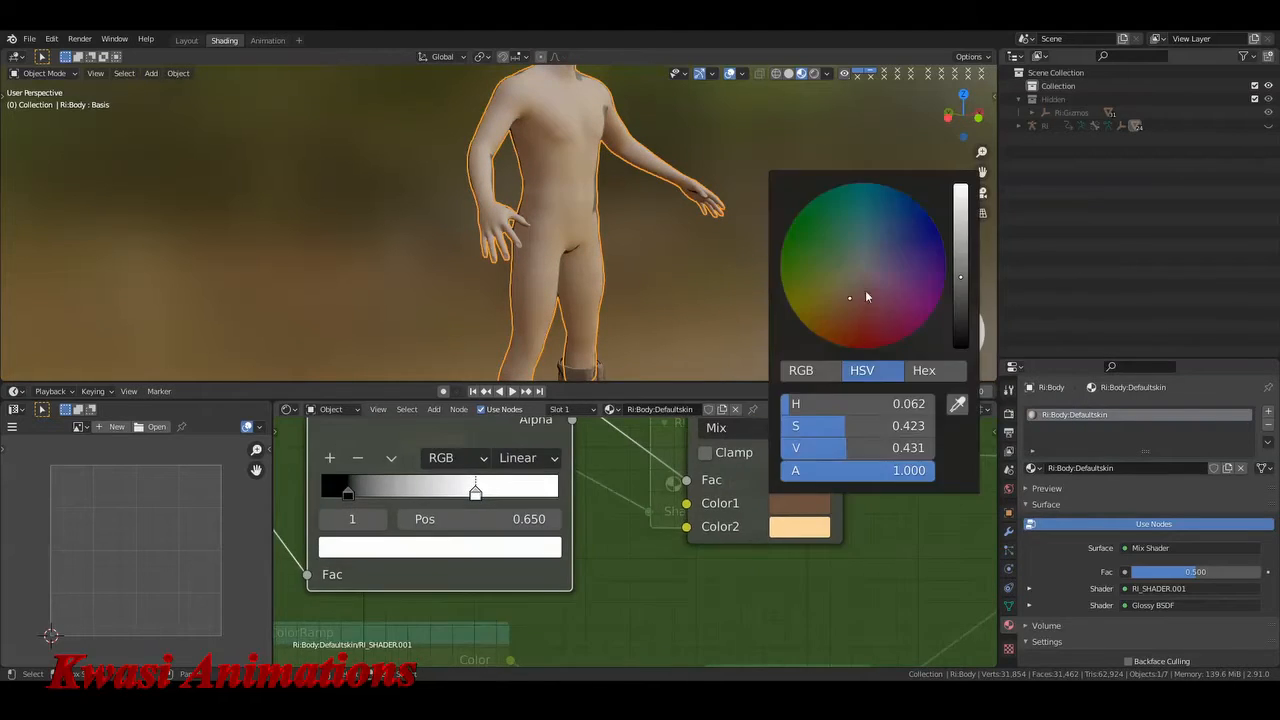
scroll(874, 246, "down", 3)
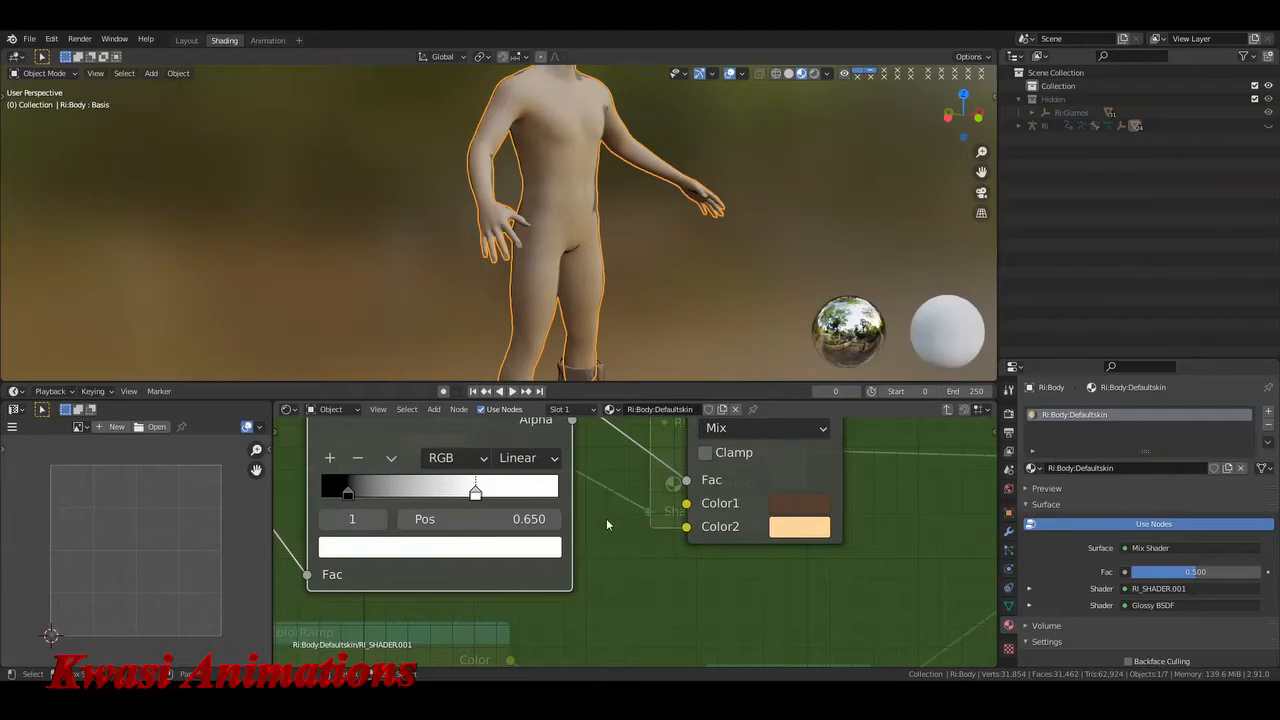
- Move the ColorRamp's white stop to position 0.455 and fine-tune the darkness of the Mix node's Color1
left_click_drag(475, 491, 428, 497)
middle_click_drag(560, 240, 612, 250)
left_click(799, 507)
scroll(867, 276, "down", 2)
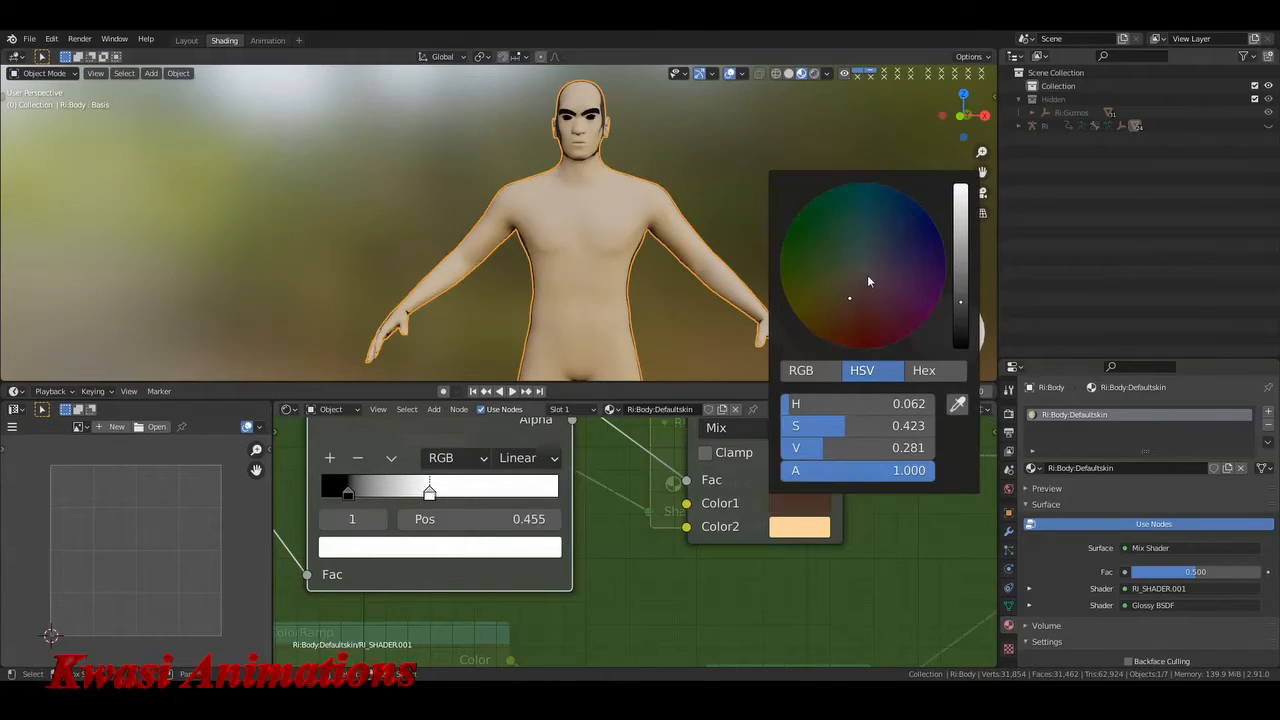
scroll(867, 276, "up", 1)
- Move the ColorRamp's black stop to about 0.232, lighten Color1 slightly, and leave the node group
left_click_drag(346, 491, 380, 493)
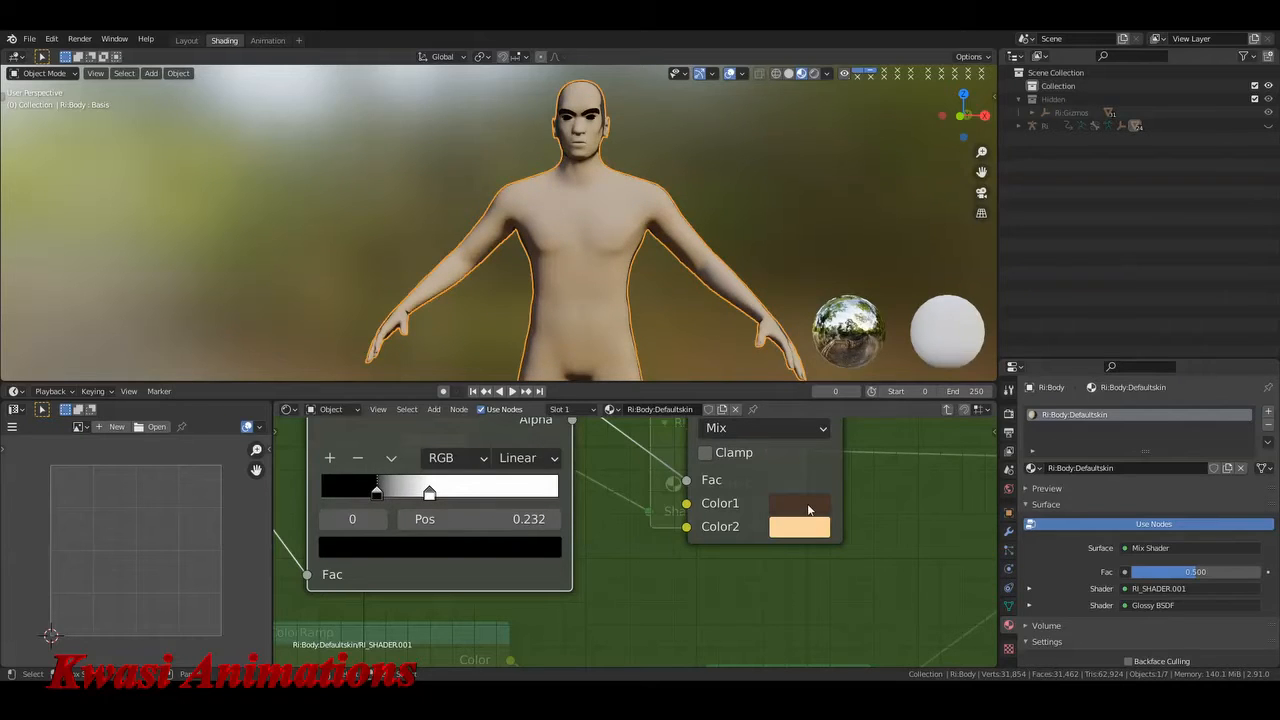
left_click(808, 510)
scroll(867, 276, "up", 2)
middle_click_drag(538, 258, 572, 243)
left_click(666, 252)
scroll(666, 251, "up", 3)
key("Tab")
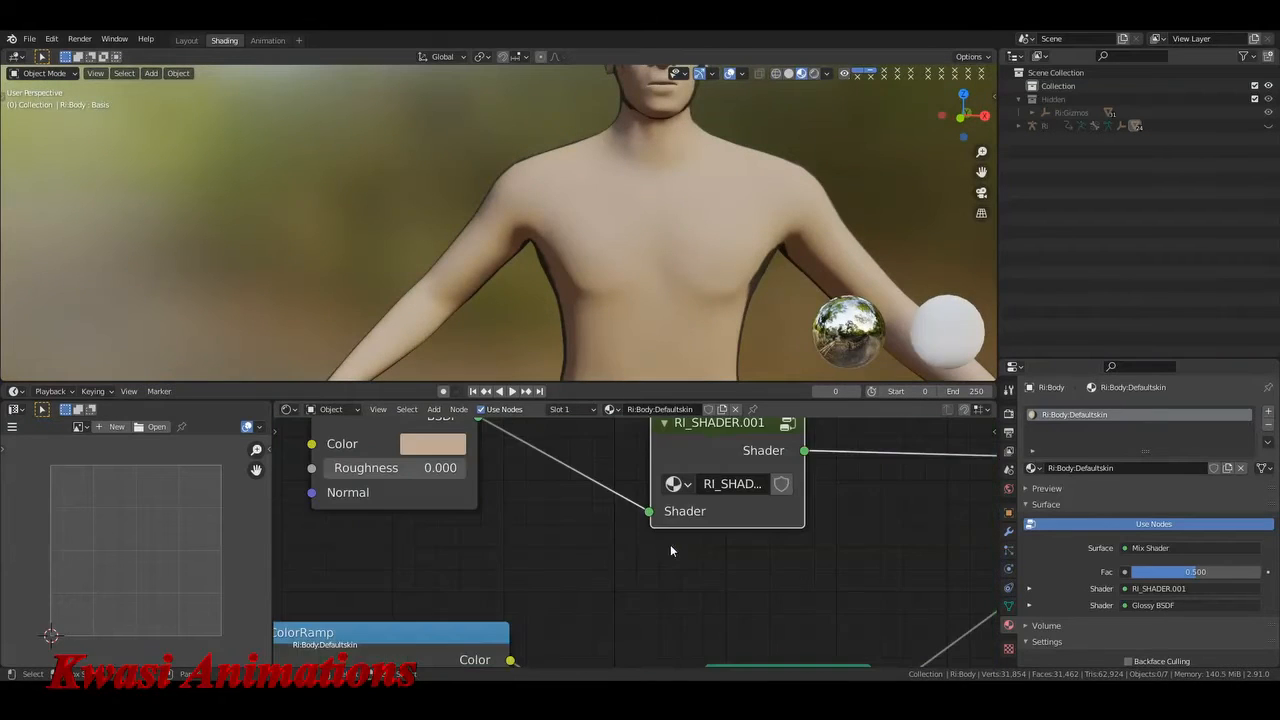
- Examine the toon shading on the character's upper body and face from the front
middle_click_drag(560, 494, 602, 504)
scroll(646, 257, "down", 4)
middle_click_drag(646, 257, 532, 300)
key("KP_1")
scroll(532, 300, "up", 4)
middle_click_drag(583, 172, 631, 281, "shift")
scroll(680, 229, "up", 3)
middle_click_drag(680, 229, 588, 298, "shift")
middle_click_drag(588, 298, 548, 281)
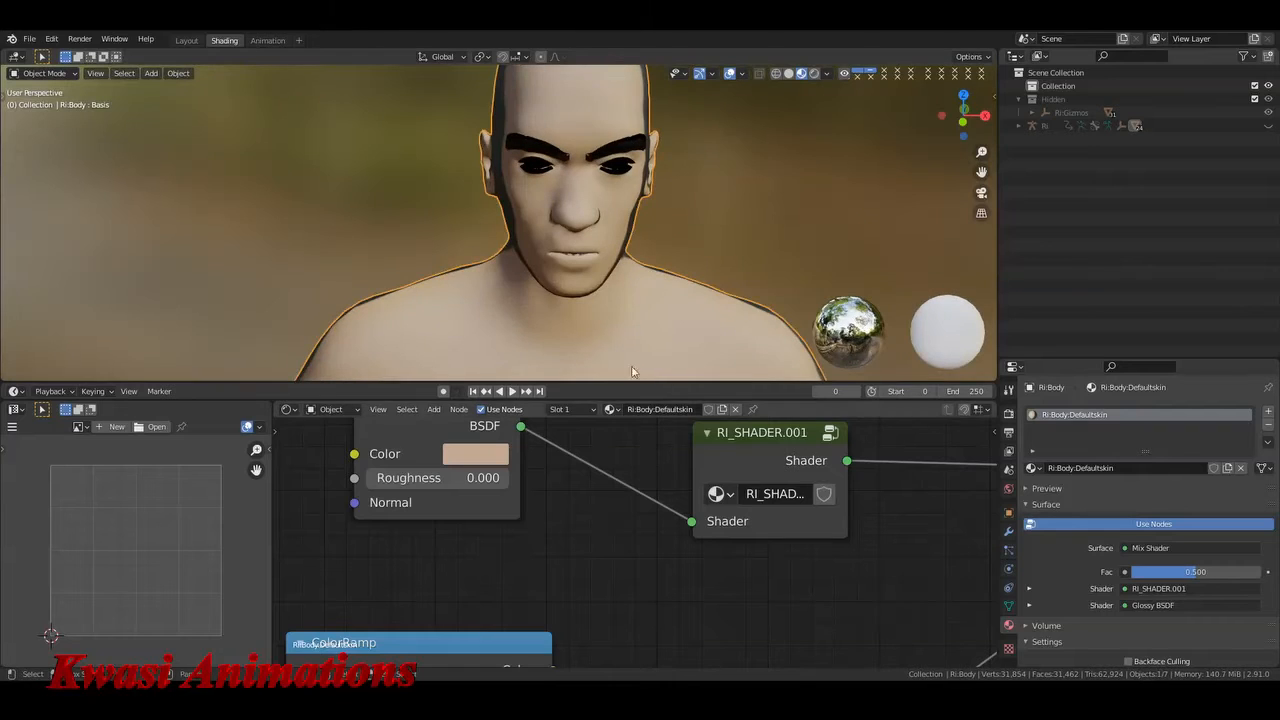
- Select the eyebrows and delete the Fresnel node from their material
left_click(632, 146)
scroll(622, 504, "down", 6)
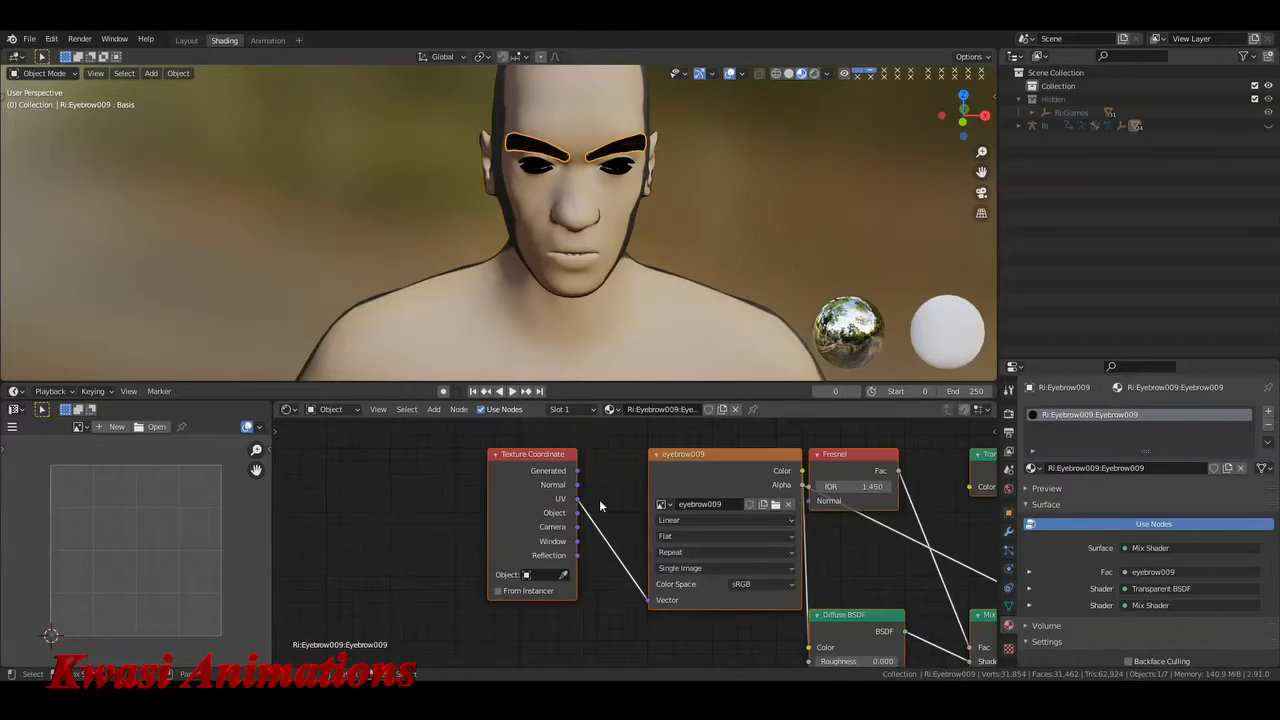
left_click_drag(412, 466, 567, 545)
left_click(780, 540)
middle_click_drag(800, 538, 585, 446)
left_click(746, 463)
key("x")
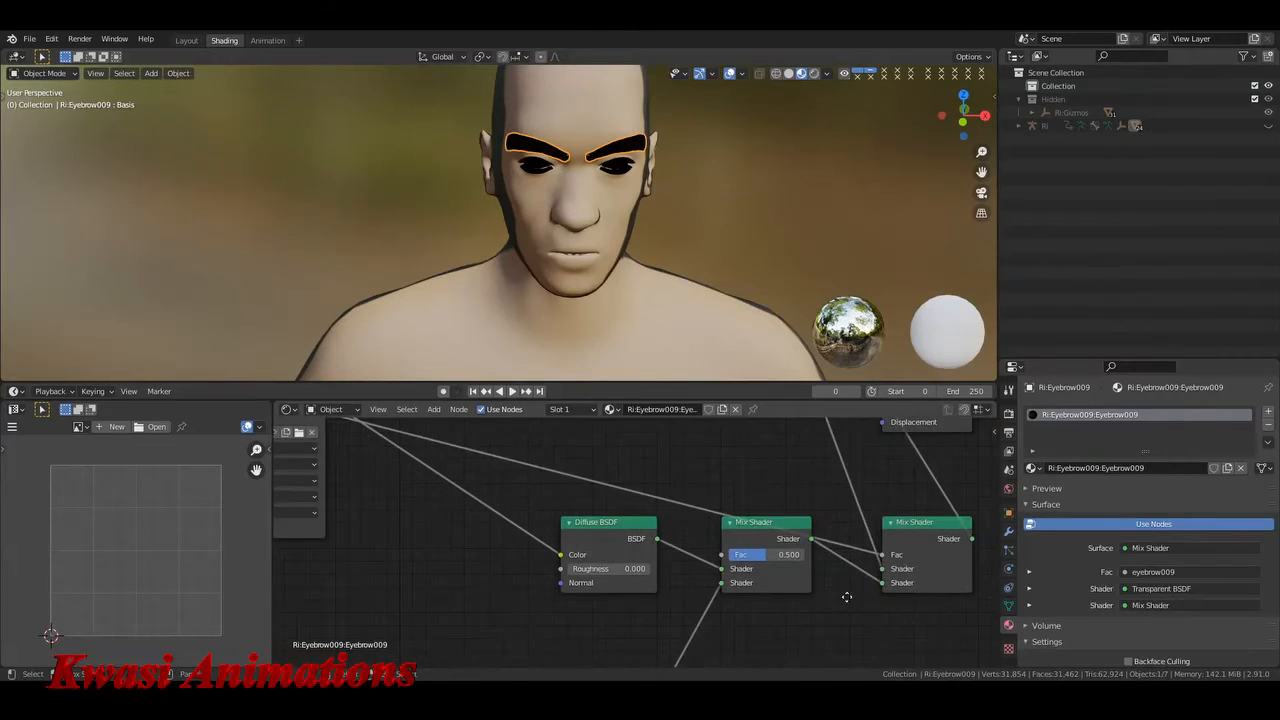
- Set the eyebrow material's blend mode to Alpha Blend
middle_click_drag(843, 594, 740, 497)
middle_click_drag(492, 591, 496, 541)
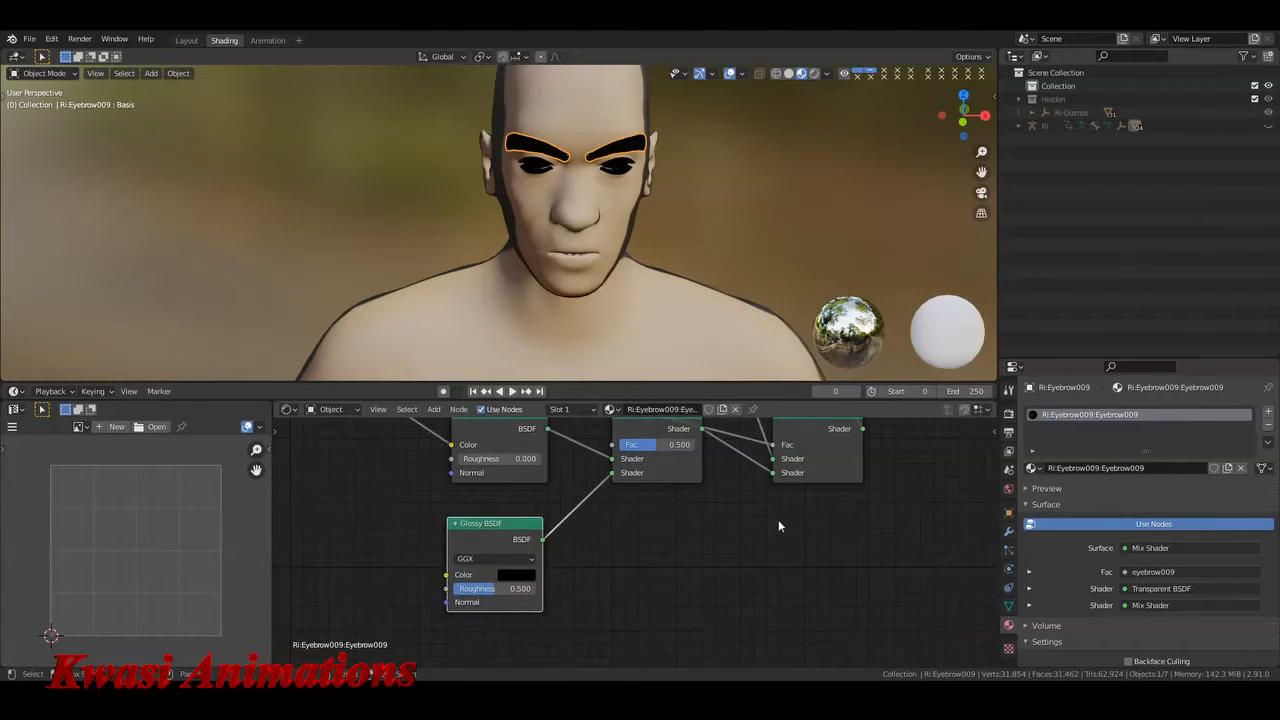
key("n")
left_click(990, 527)
left_click(942, 462)
left_click(935, 516)
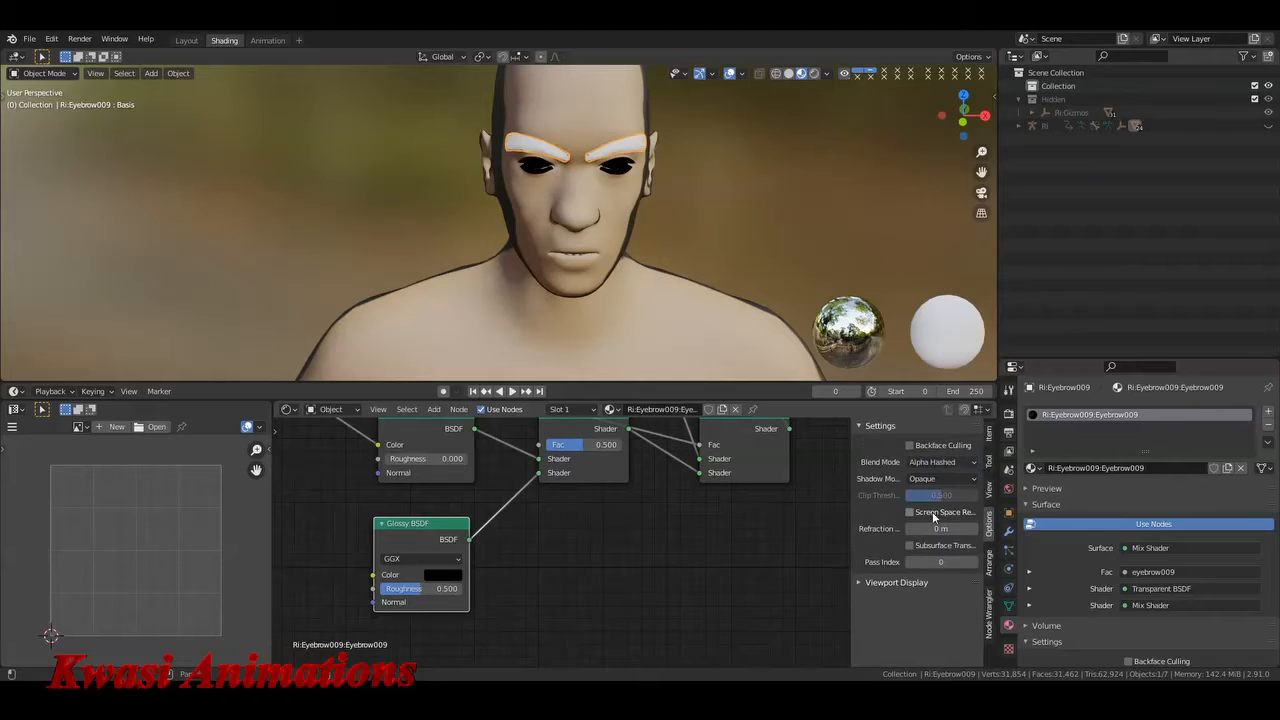
left_click(942, 462)
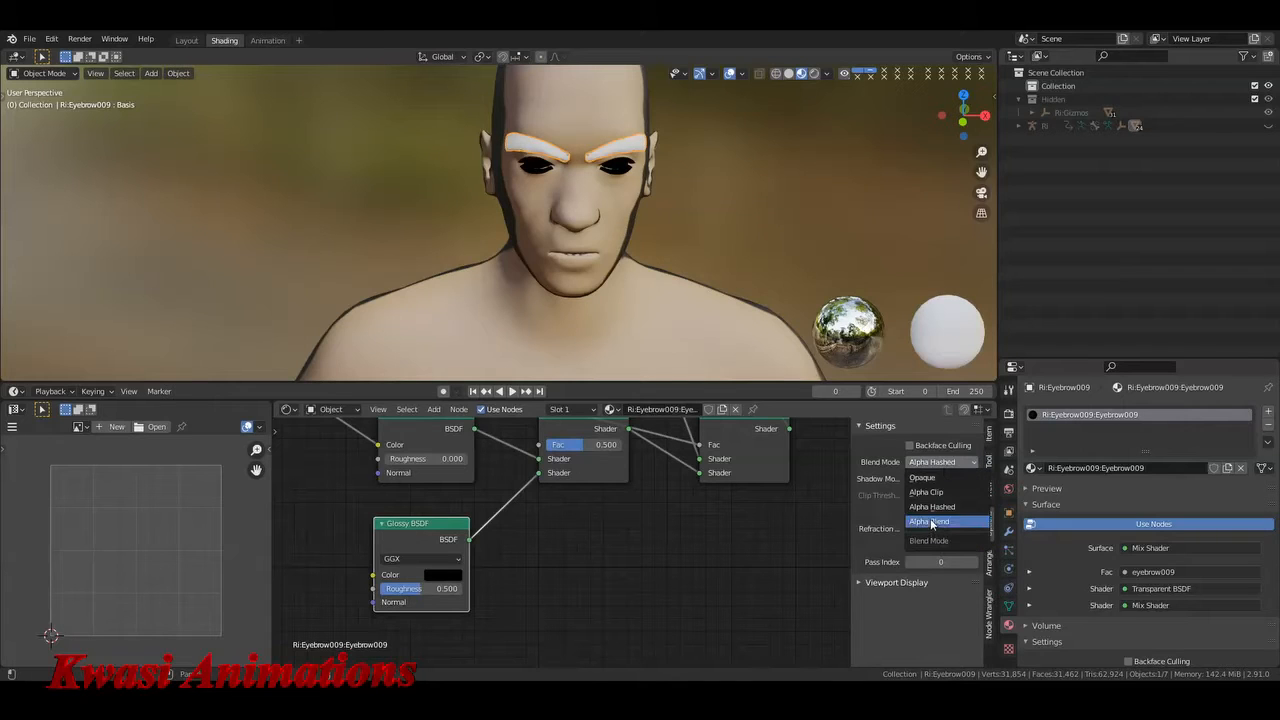
left_click(933, 522)
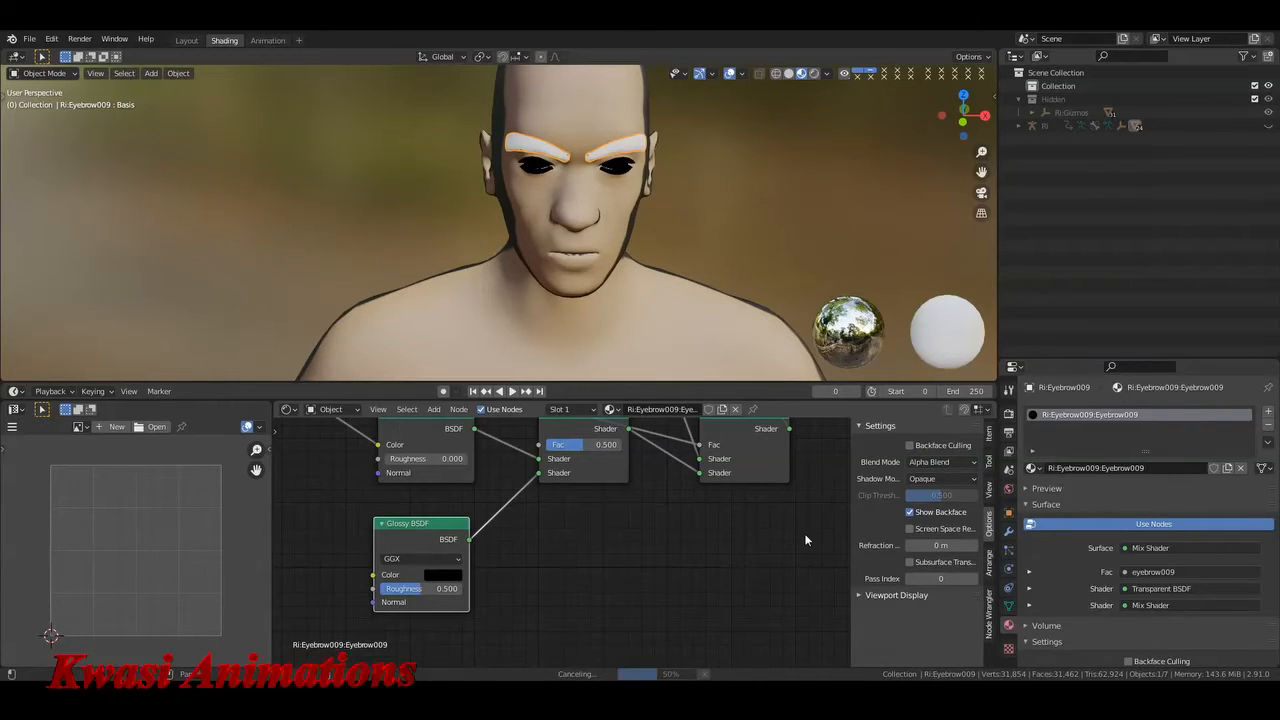
key("n")
- Save the file as RI_.blend in the RI folder under YT_CONTENT\GRIM_DAWN_\CHARACTERS
middle_click_drag(898, 494, 760, 532)
key("ctrl+s")
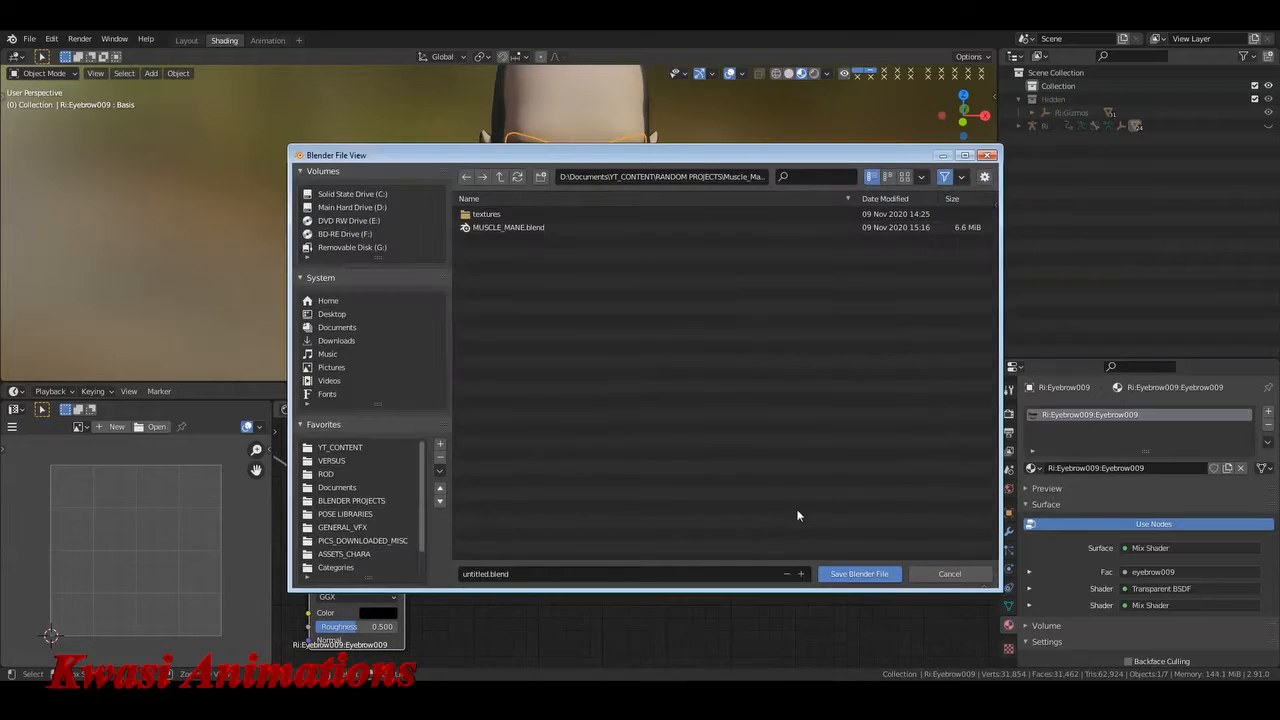
left_click(500, 177)
left_click(500, 177)
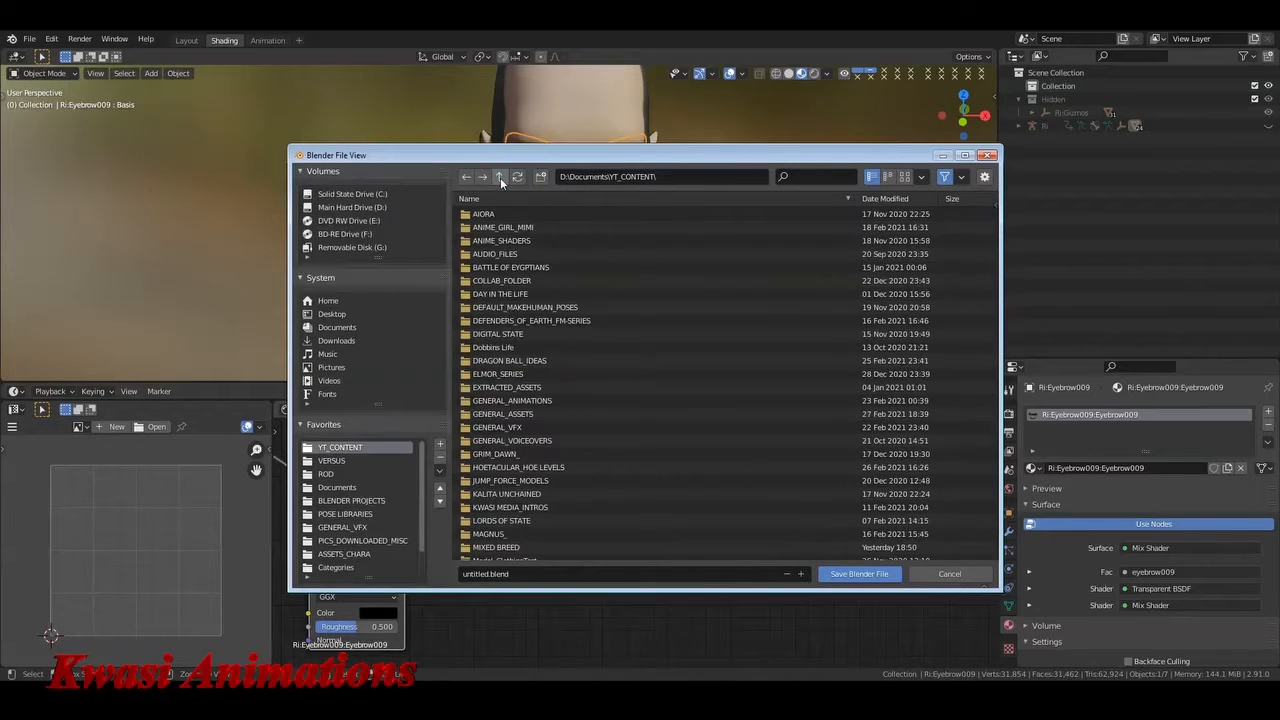
double_click(511, 456)
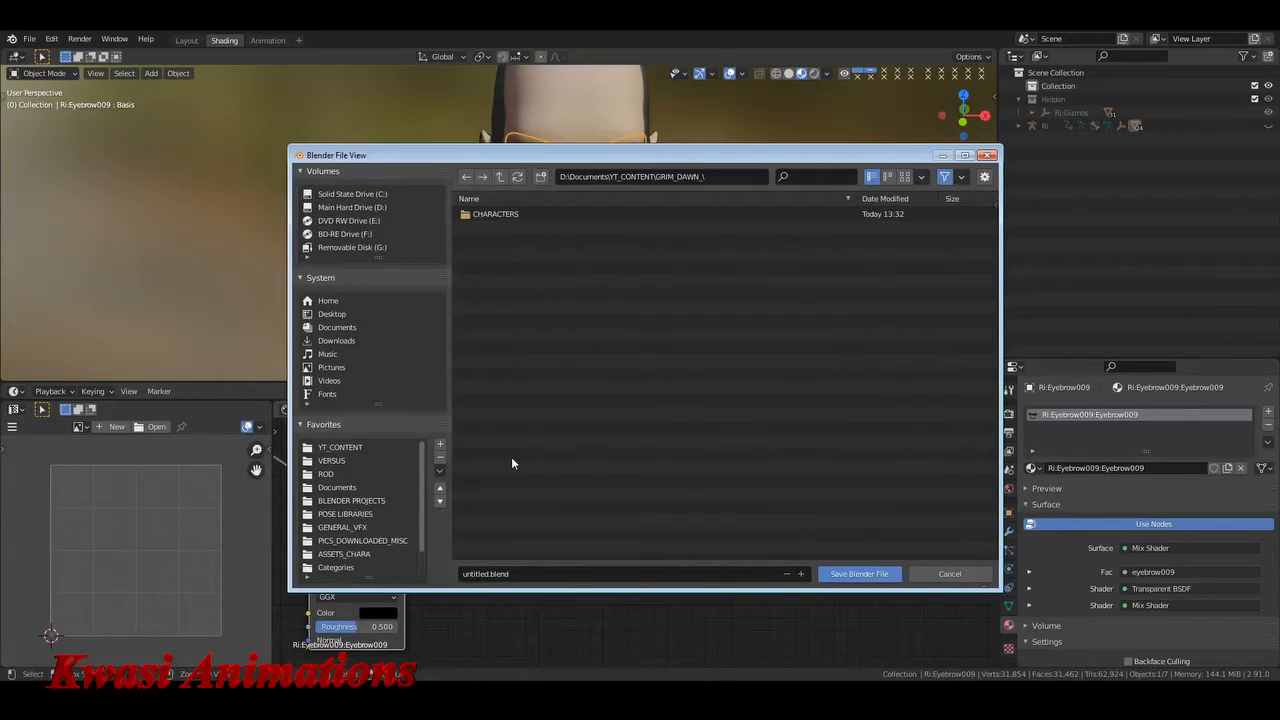
double_click(500, 213)
double_click(479, 213)
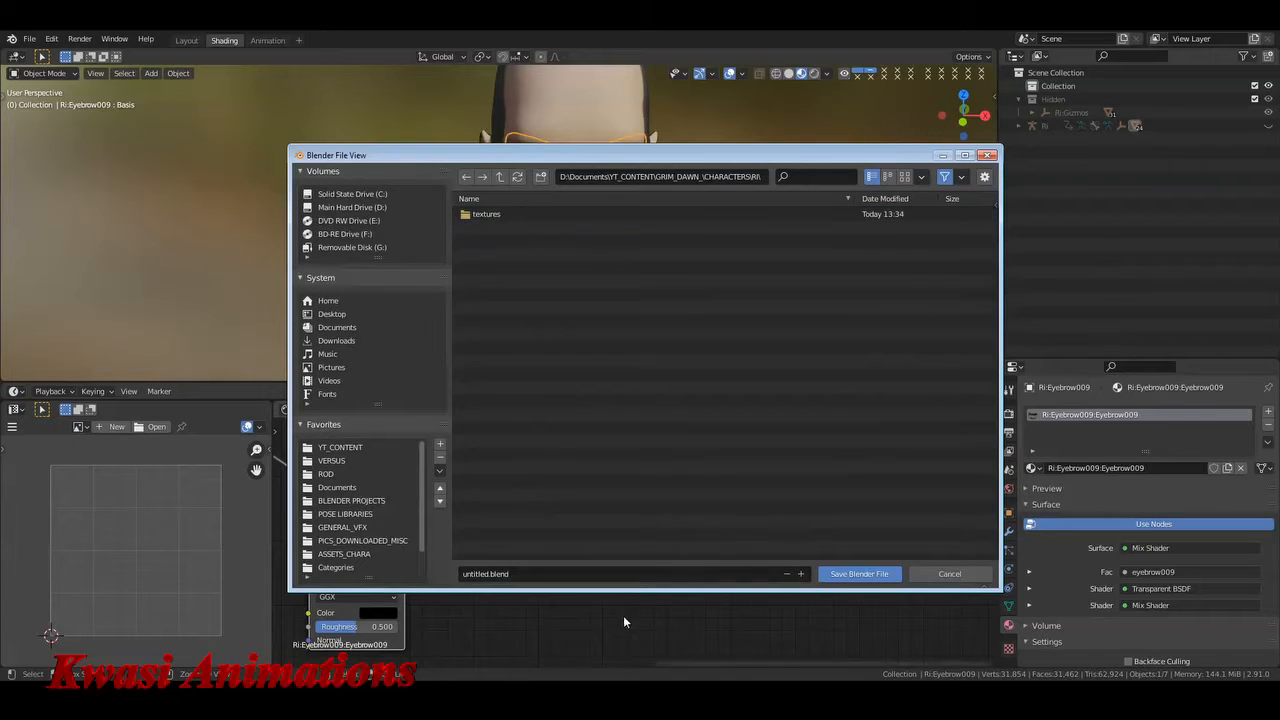
left_click(638, 575)
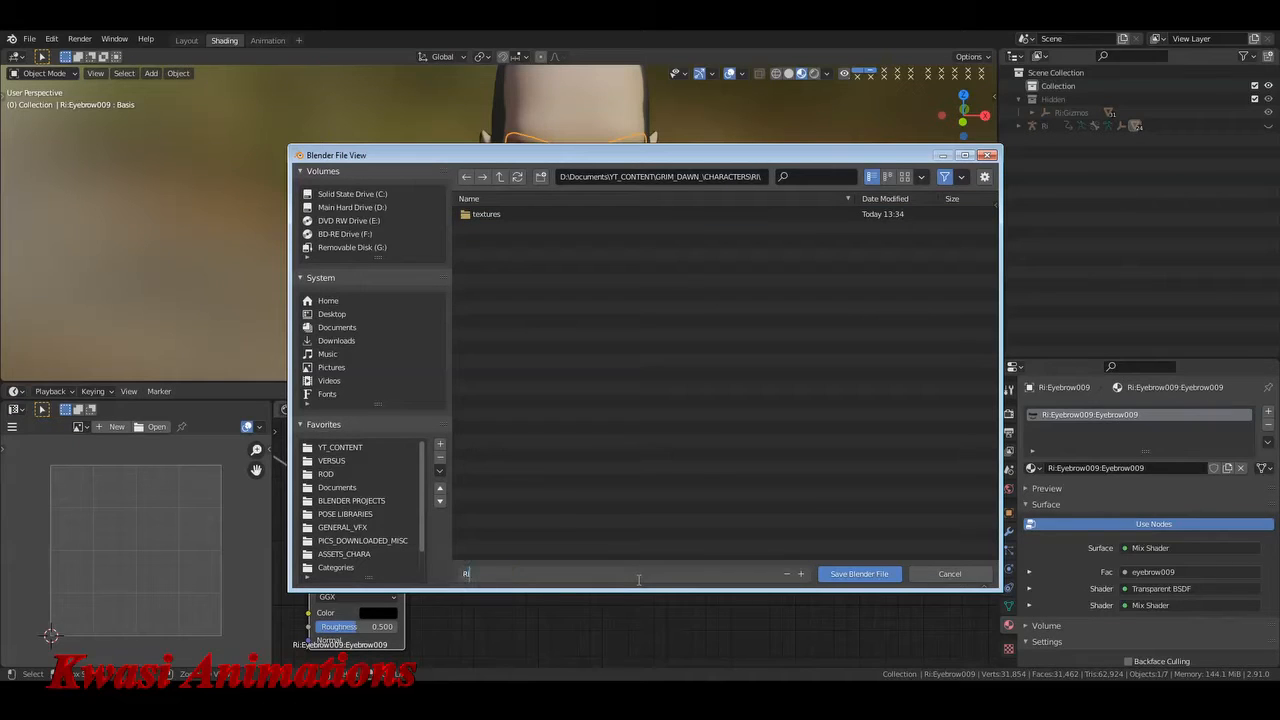
type("RI")
key("Return")
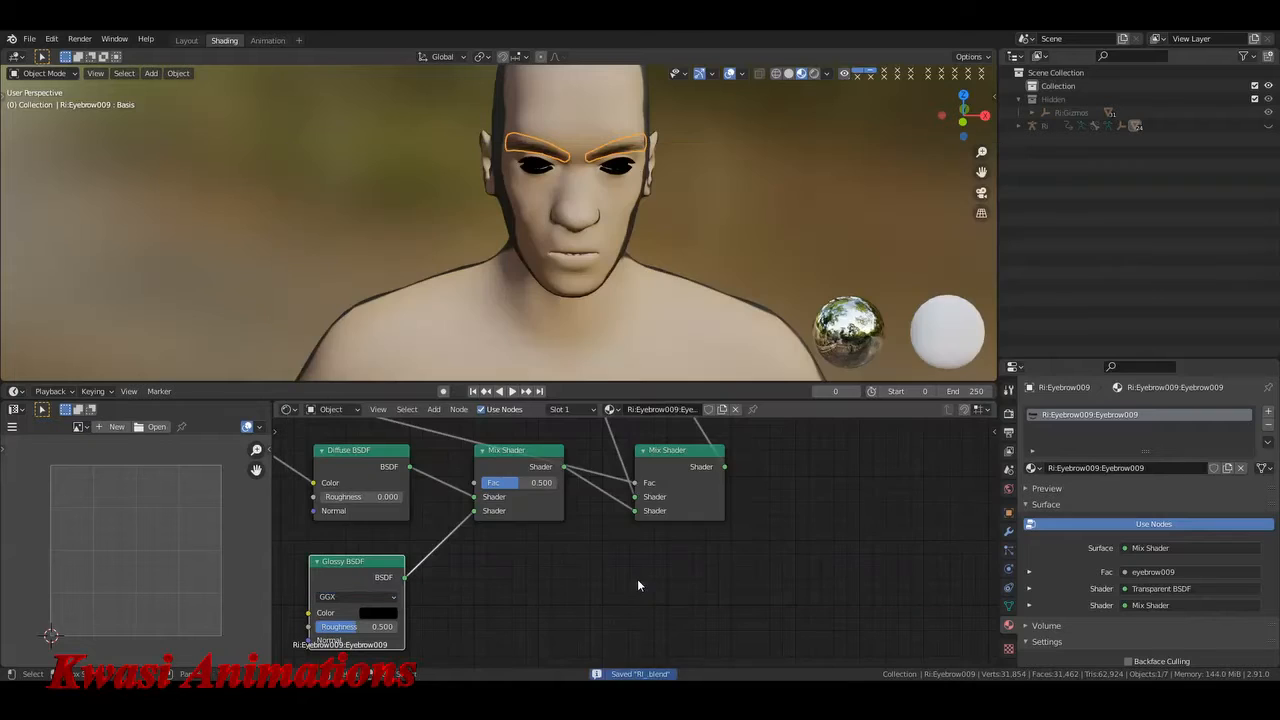
- Select the eyelashes and set their material's blend mode to Alpha Blend
scroll(636, 180, "up", 4)
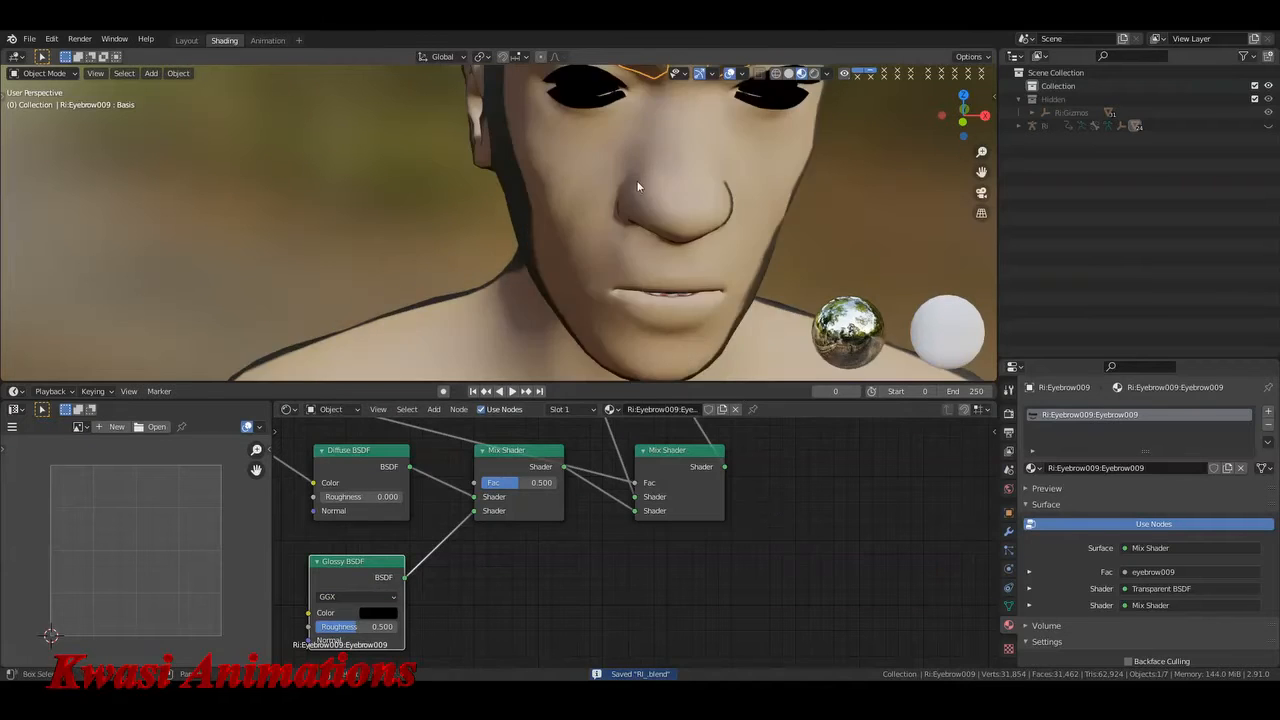
left_click(745, 224)
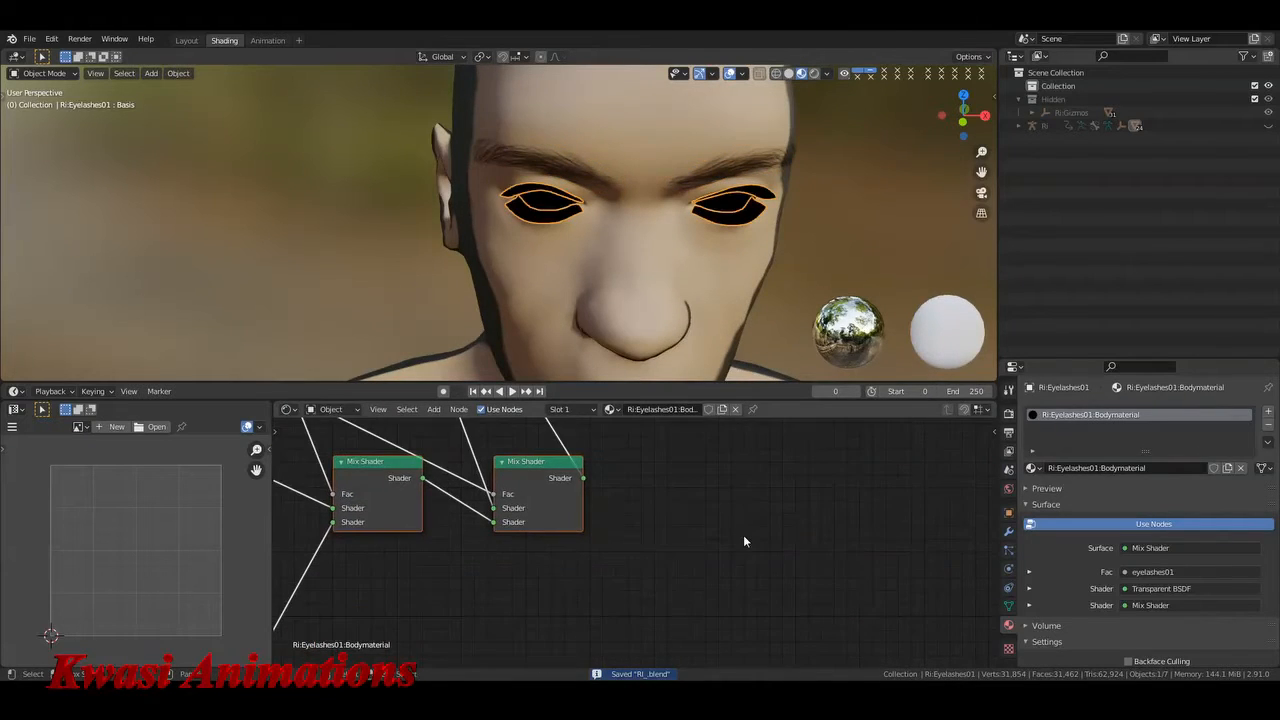
key("n")
left_click(943, 462)
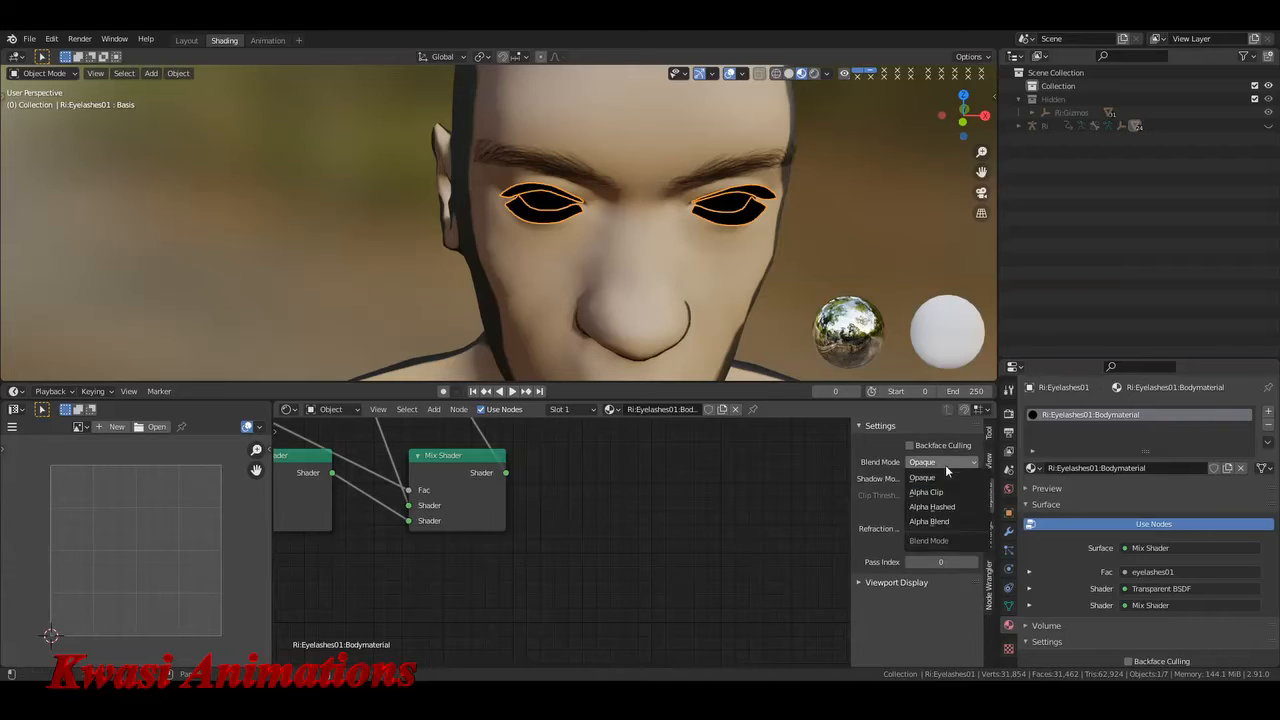
left_click(938, 525)
key("n")
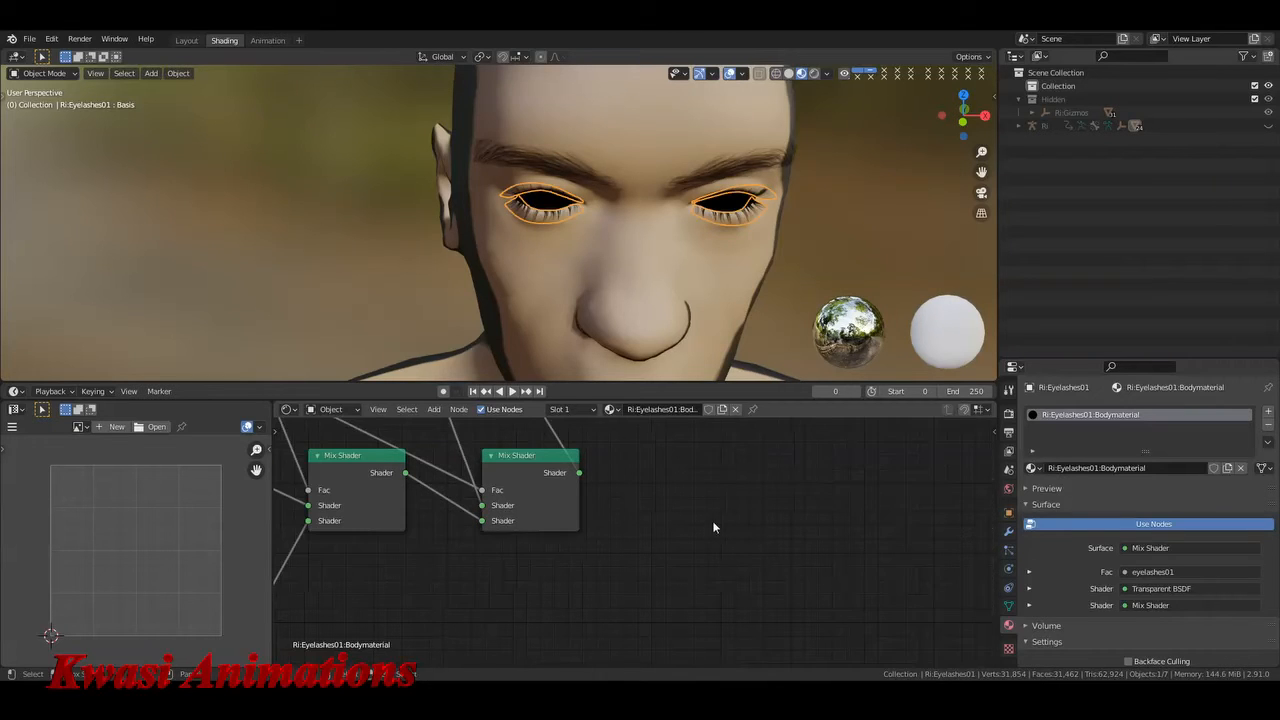
- Select the eyes and set the blend mode of their Eye_brownlight material to Alpha Blend
left_click(745, 204)
key("n")
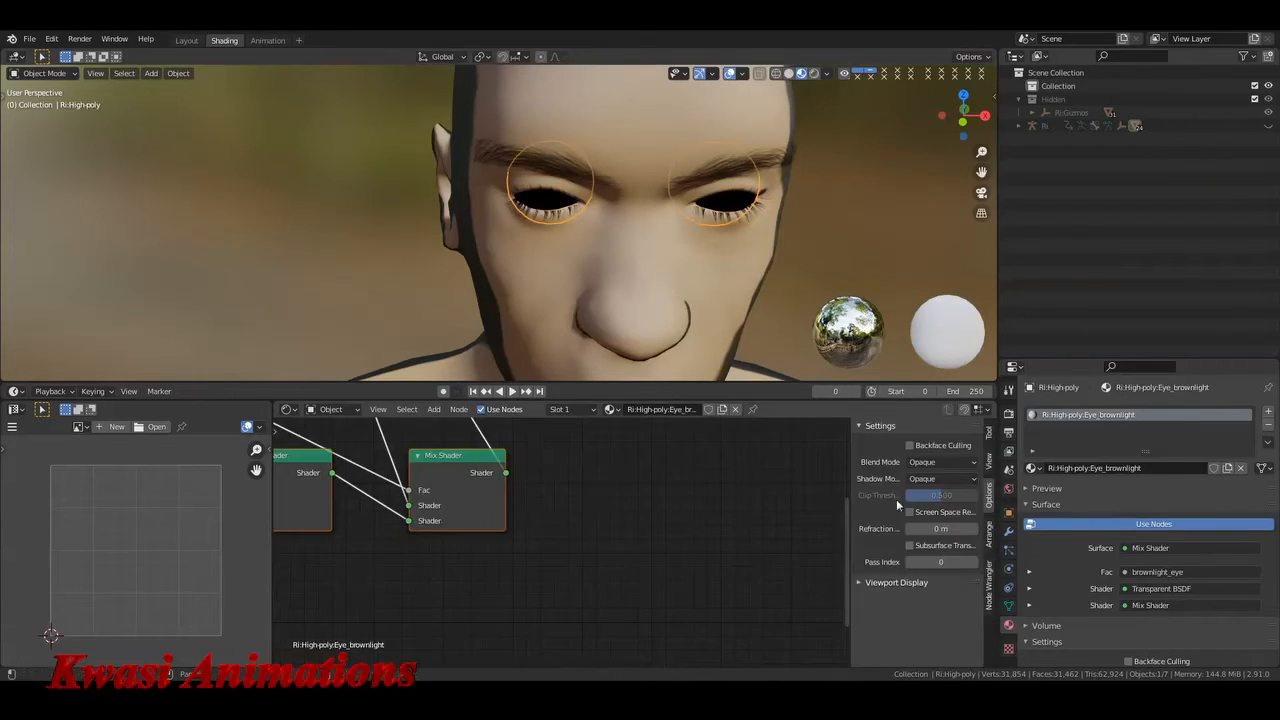
left_click(941, 463)
left_click(935, 523)
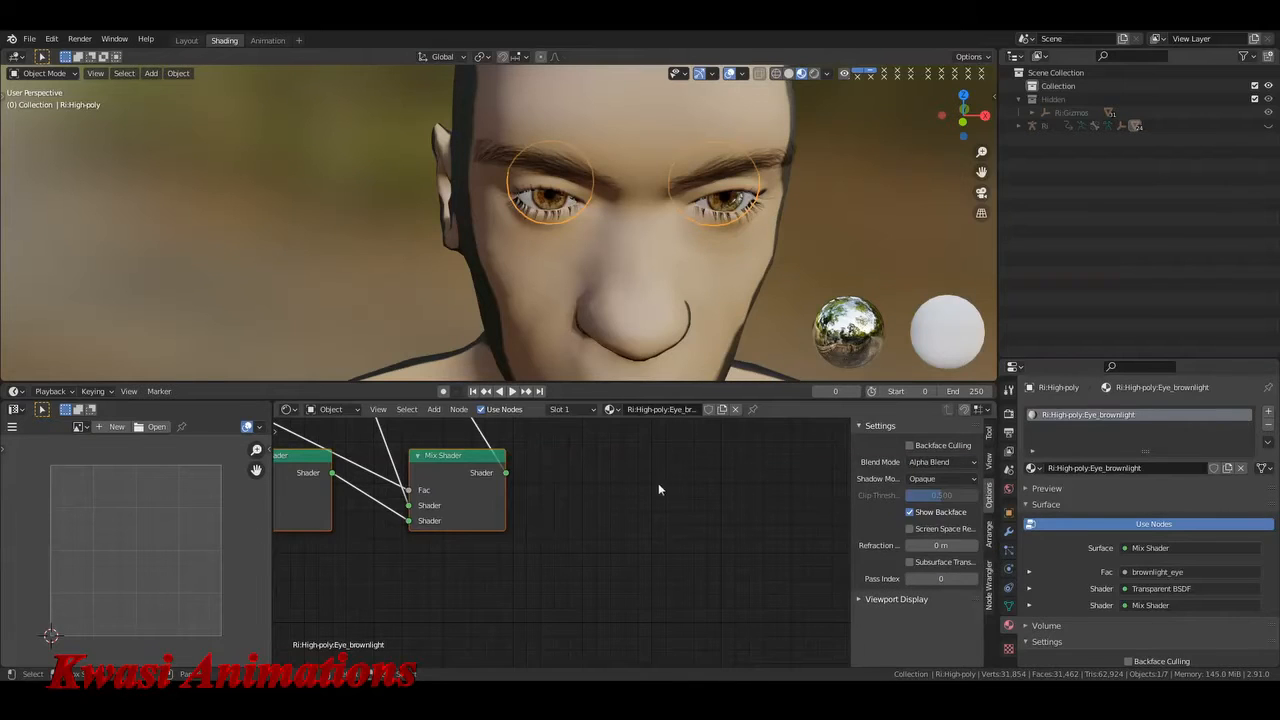
- Darken the color of the eye material's Glossy BSDF node to mid grey with a value of 0.500
middle_click_drag(515, 580, 743, 534)
middle_click_drag(365, 660, 597, 574)
middle_click_drag(484, 575, 509, 570)
left_click(511, 571)
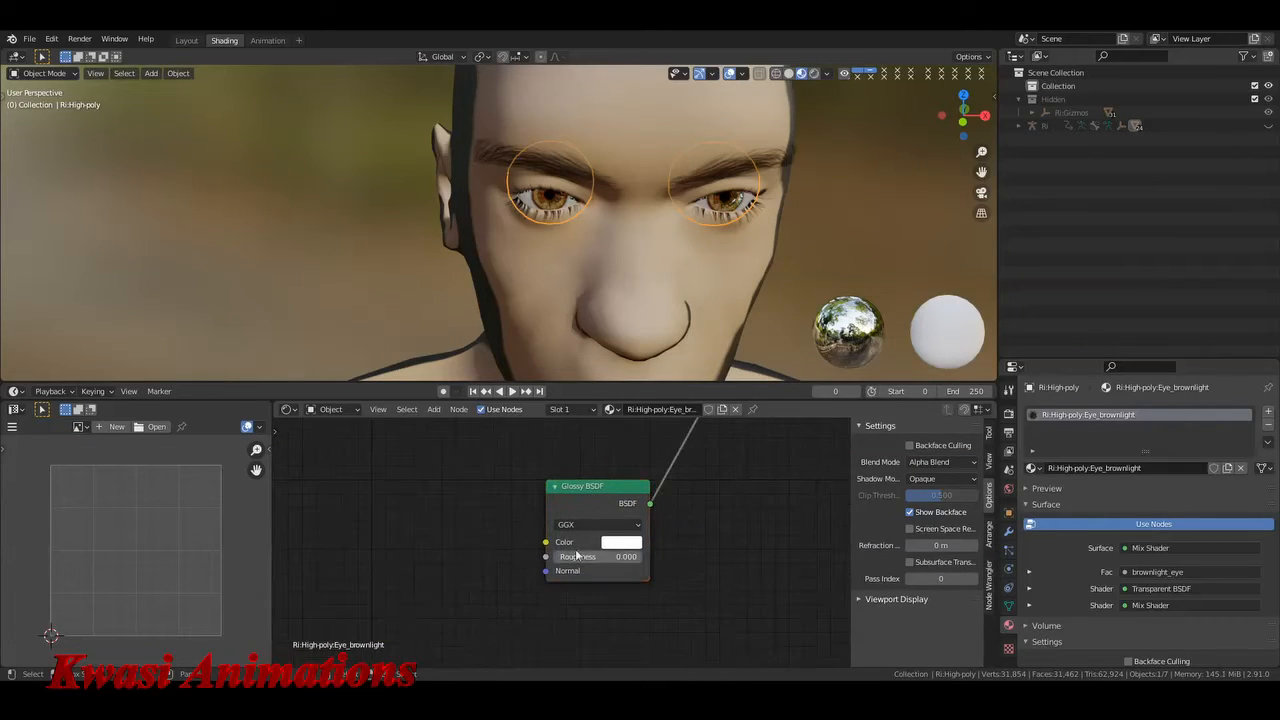
left_click(617, 545)
scroll(668, 391, "down", 10)
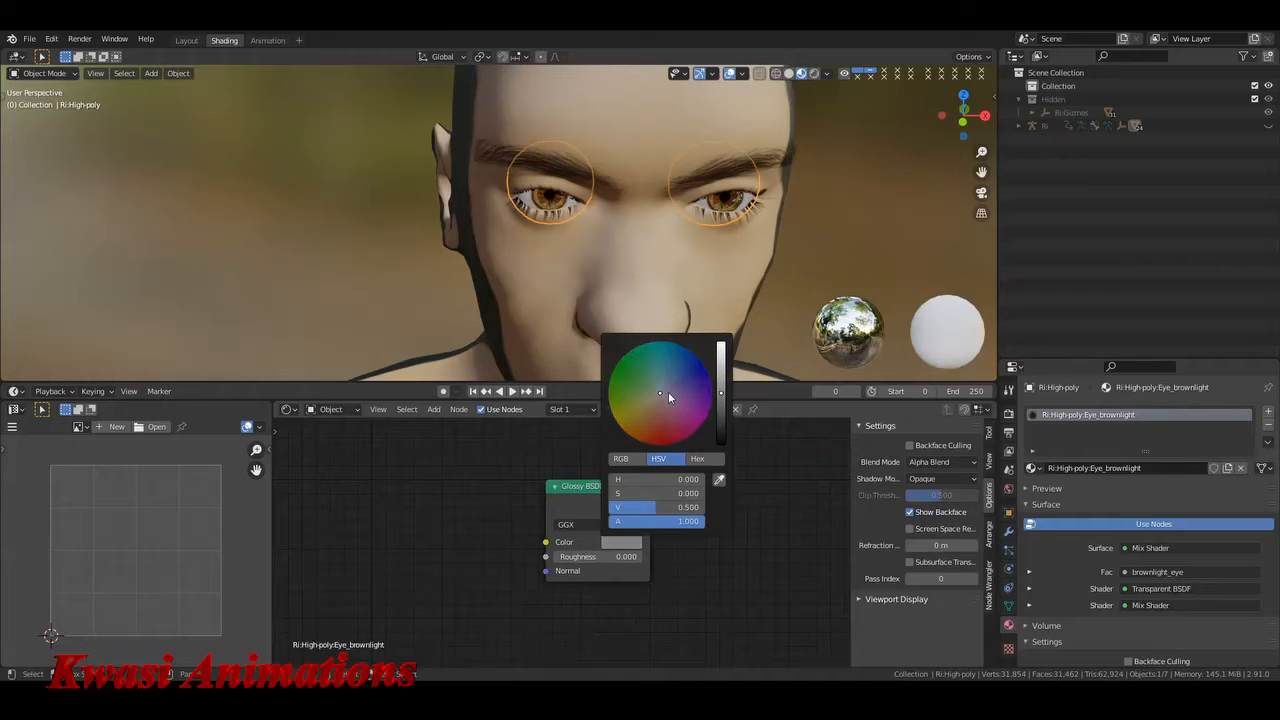
scroll(669, 393, "down", 1)
- Examine the character's eyes up close, and the toon shading on the face and body from several angles
middle_click_drag(748, 237, 716, 225)
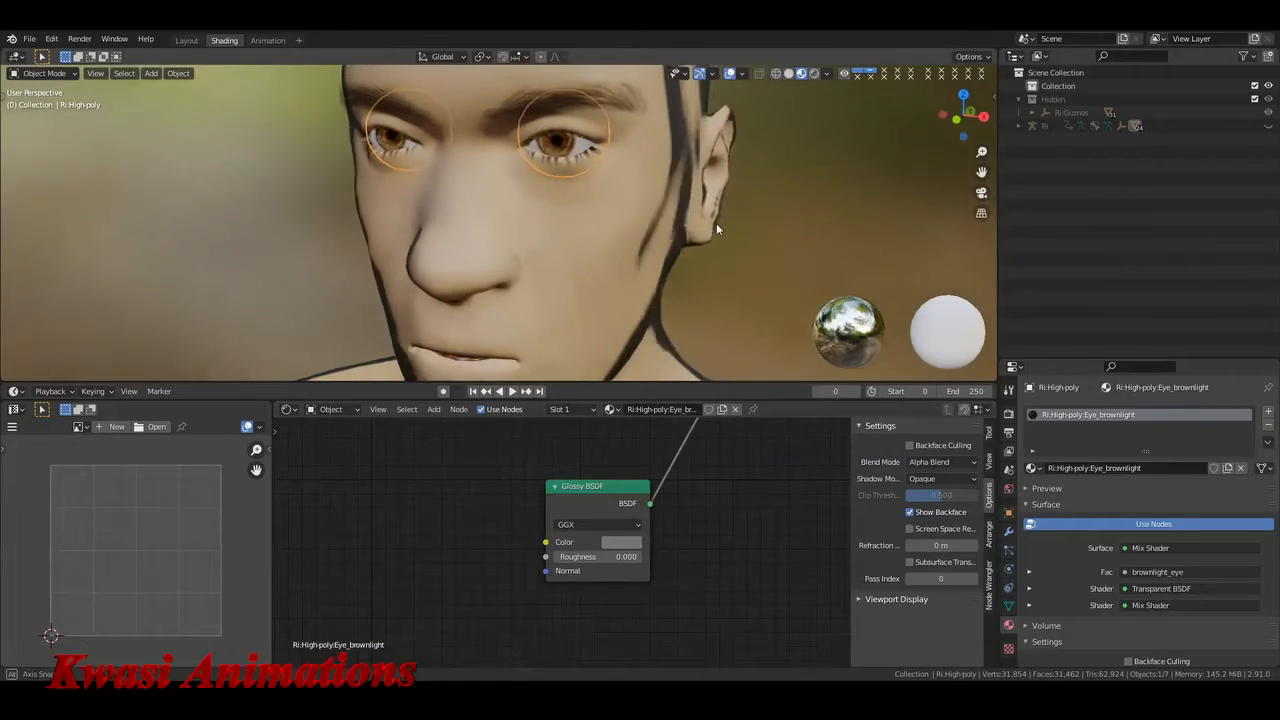
middle_click_drag(591, 262, 545, 242)
scroll(588, 252, "up", 2)
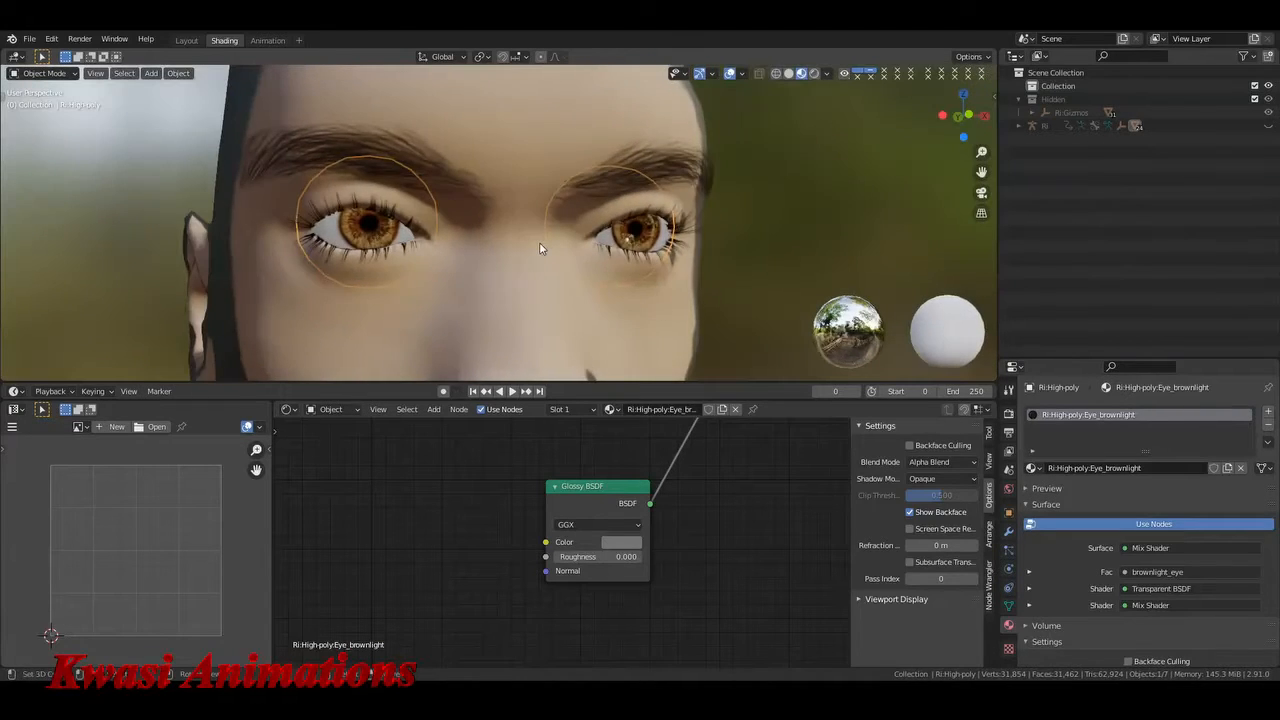
scroll(539, 242, "down", 3)
scroll(539, 242, "down", 4)
middle_click_drag(690, 272, 600, 285)
scroll(600, 285, "down", 4)
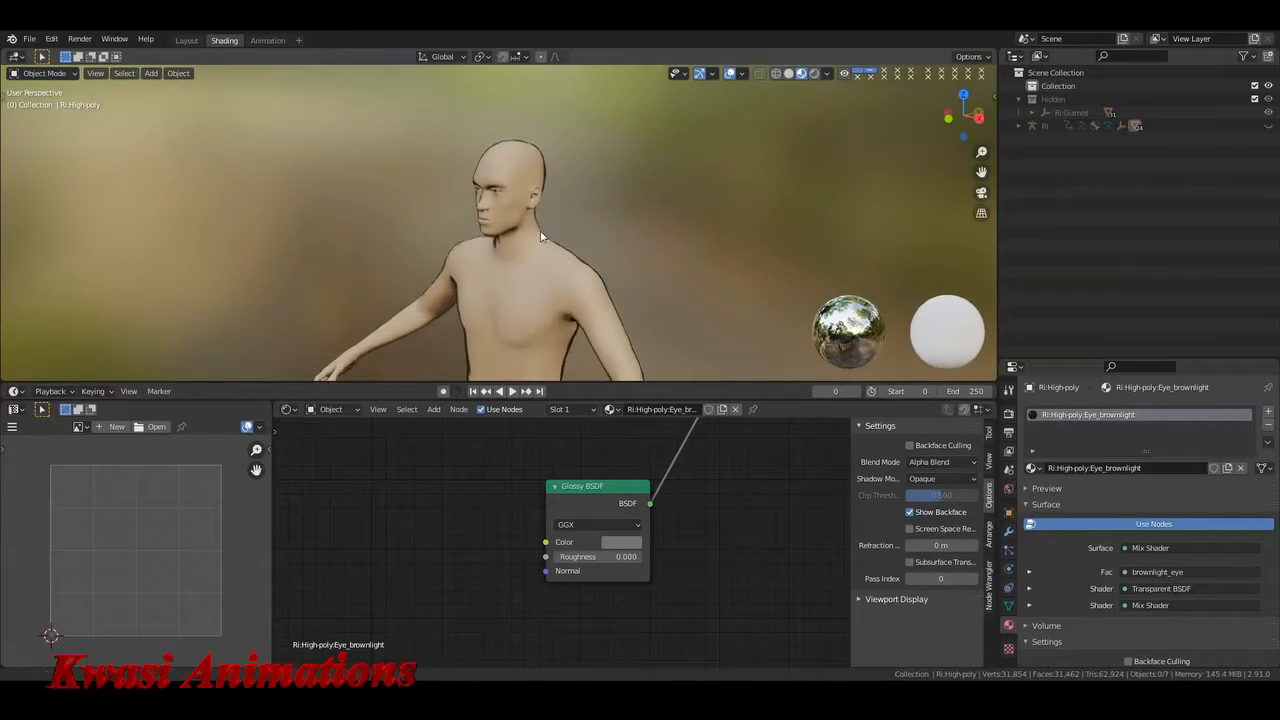
middle_click_drag(530, 250, 557, 240)
scroll(557, 240, "up", 2)
middle_click_drag(500, 290, 551, 220, "shift")
scroll(551, 220, "down", 3)
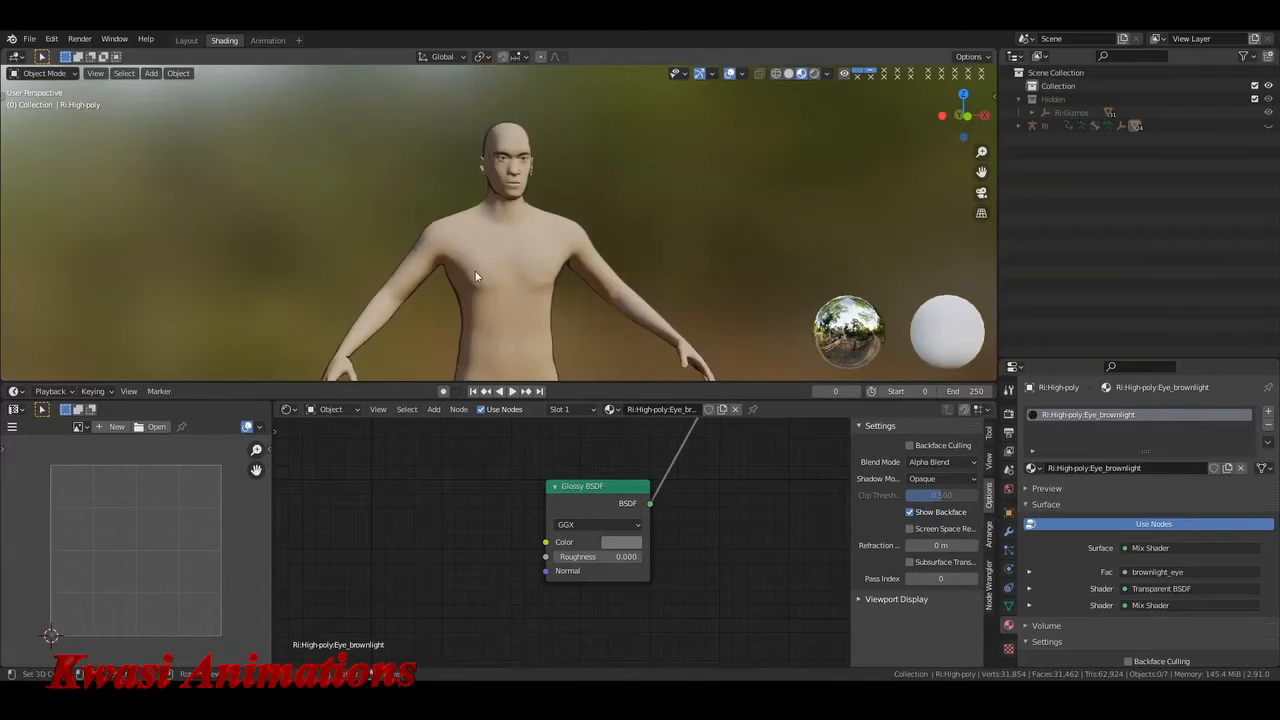
scroll(498, 271, "down", 2)
middle_click_drag(498, 271, 485, 244)
scroll(488, 246, "up", 3)
key("n")
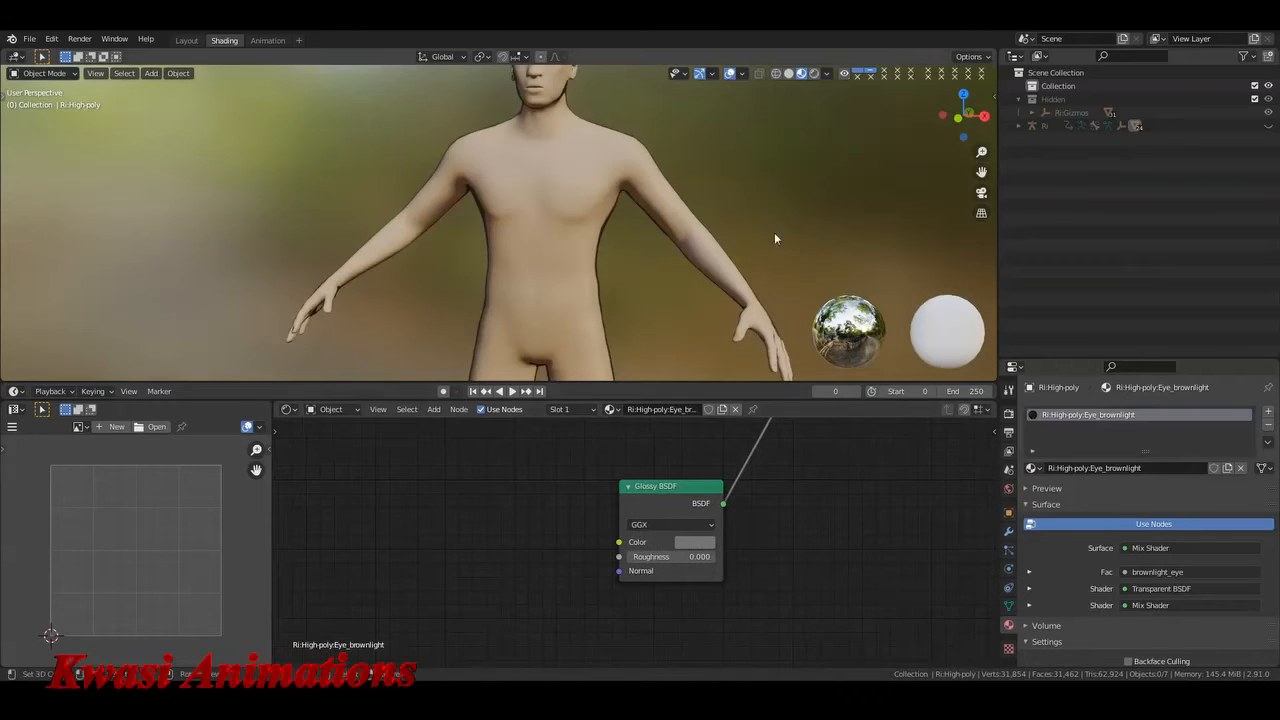
- Preview the character under the blue-sky grass field environment lighting and under the dark studio environment lighting
left_click(825, 74)
left_click(815, 185)
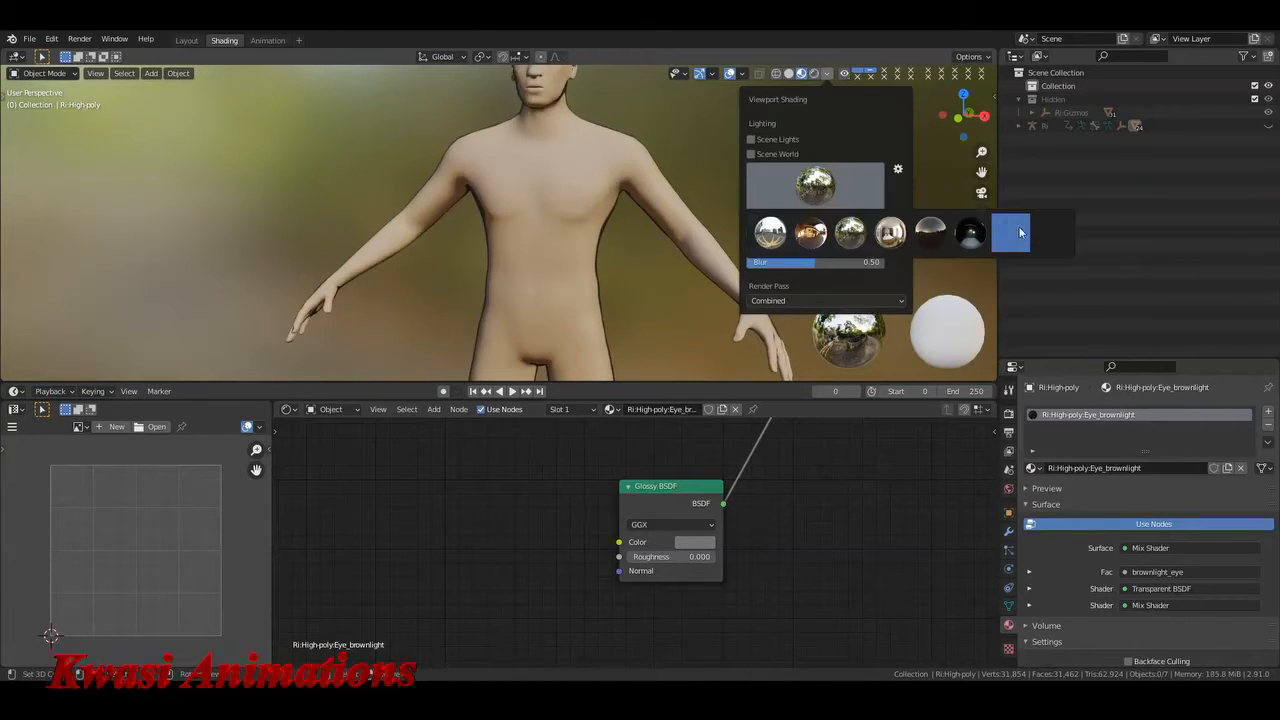
left_click(1008, 235)
scroll(515, 257, "down", 3)
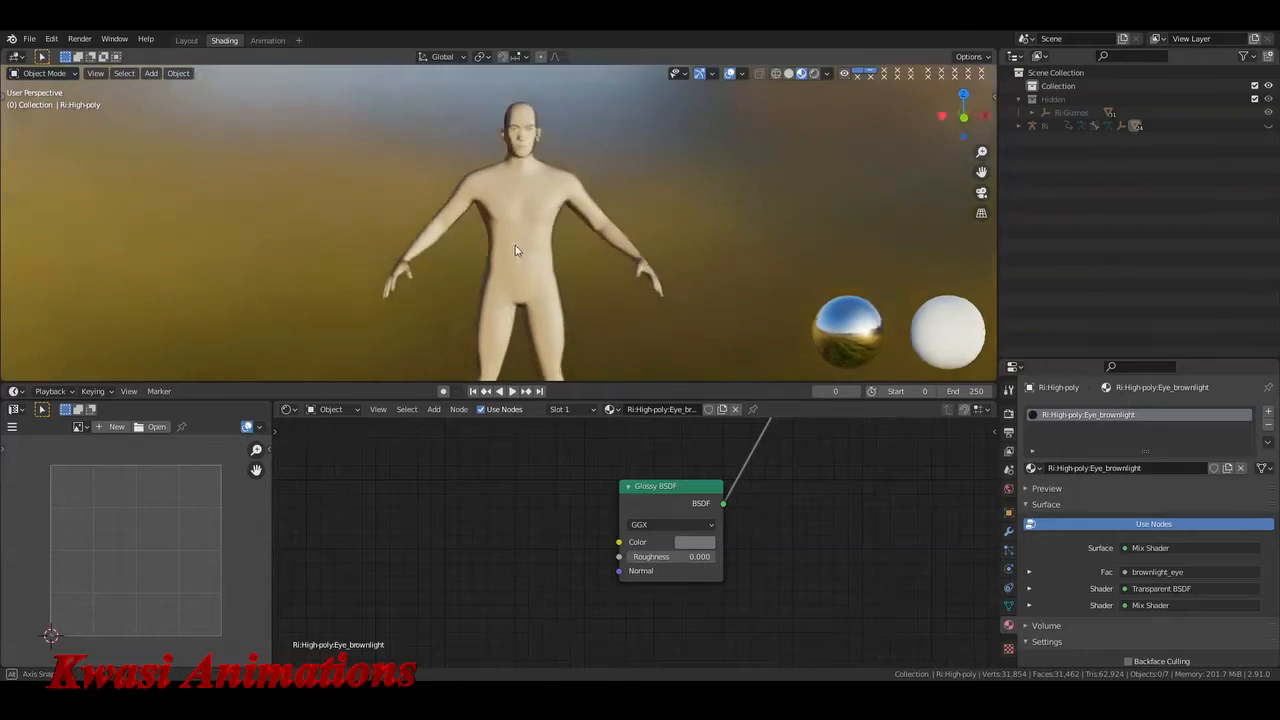
left_click(825, 74)
left_click(815, 185)
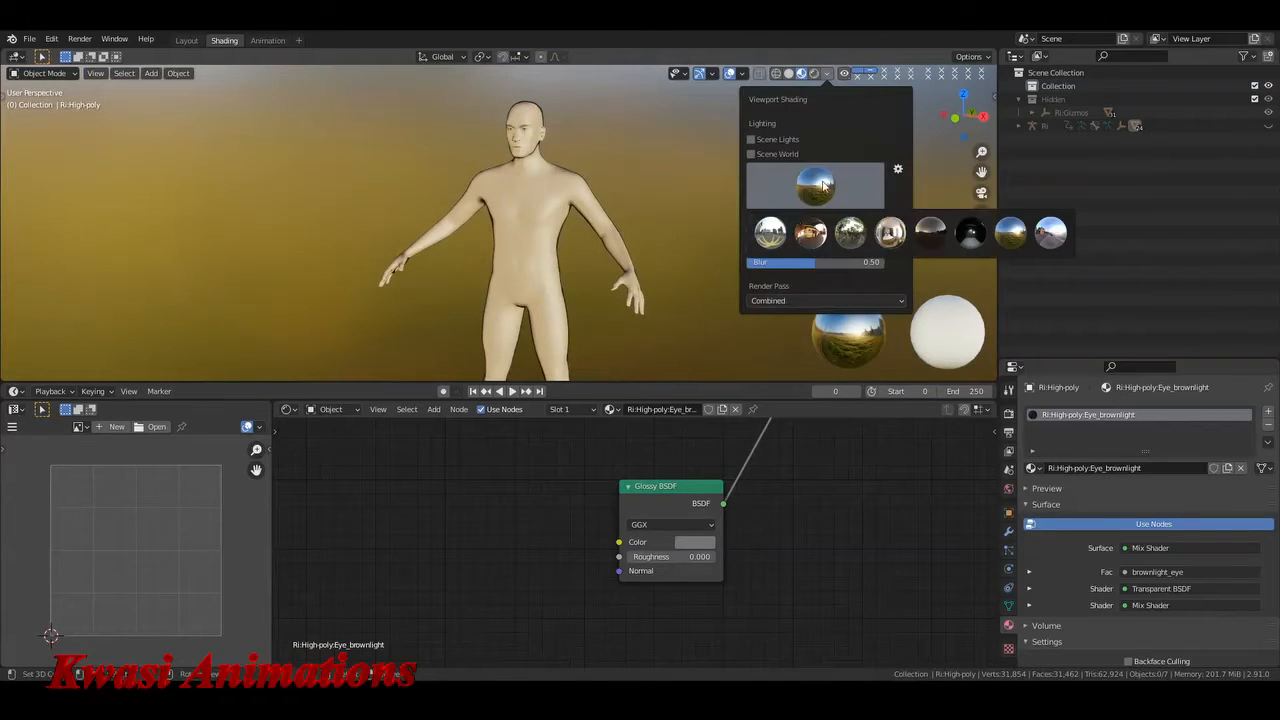
left_click(967, 233)
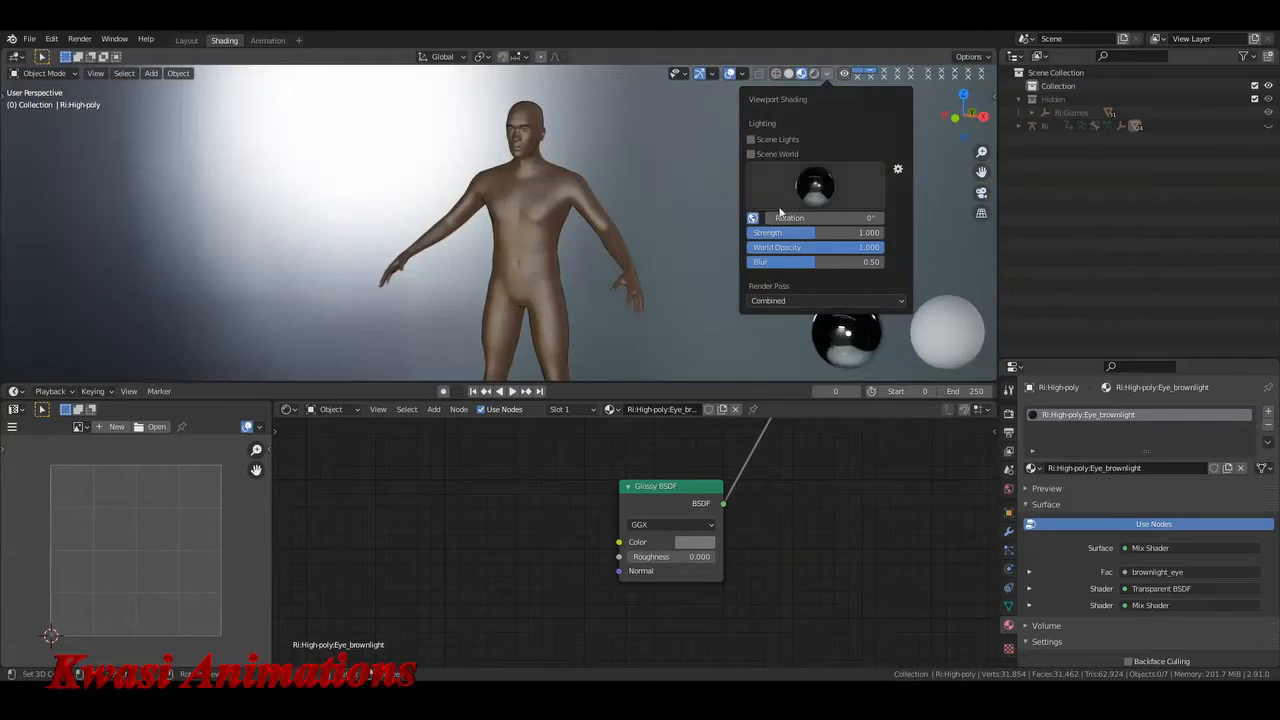
middle_click_drag(500, 233, 650, 190)
scroll(508, 199, "up", 3)
- Preview the character under the bright interior environment lighting and under the dark night environment lighting
left_click(827, 73)
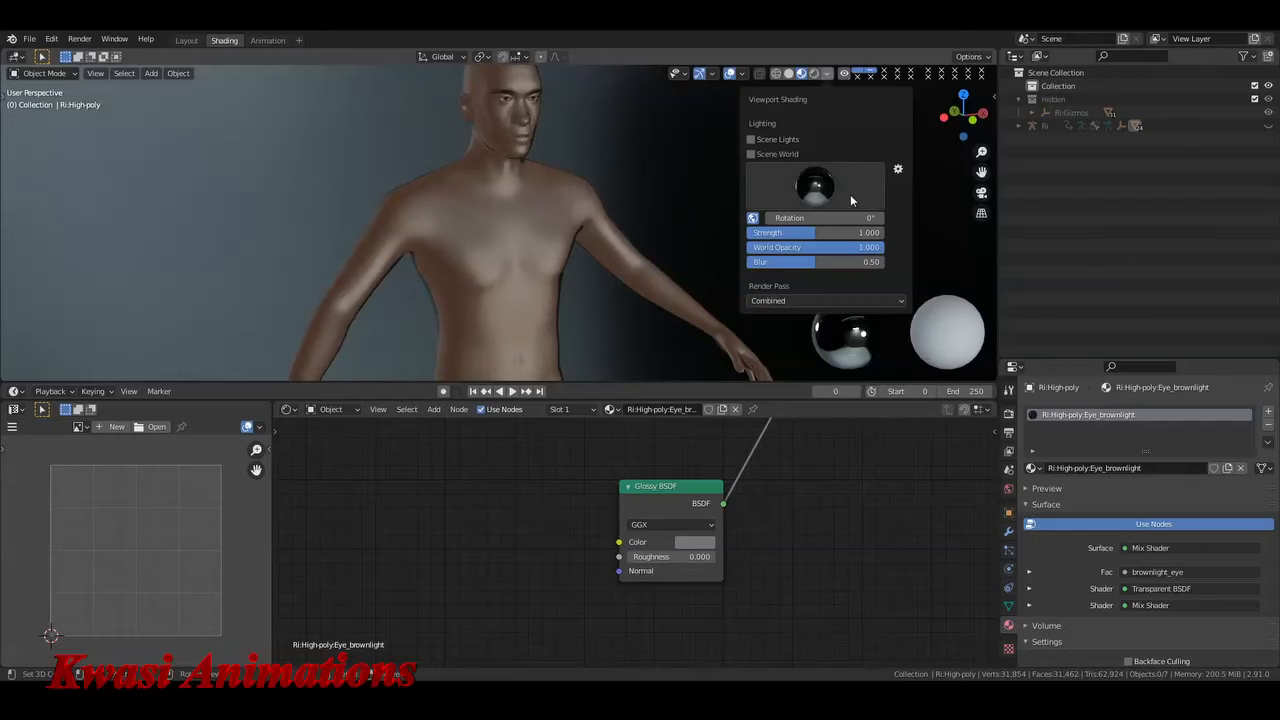
left_click(848, 192)
left_click(889, 233)
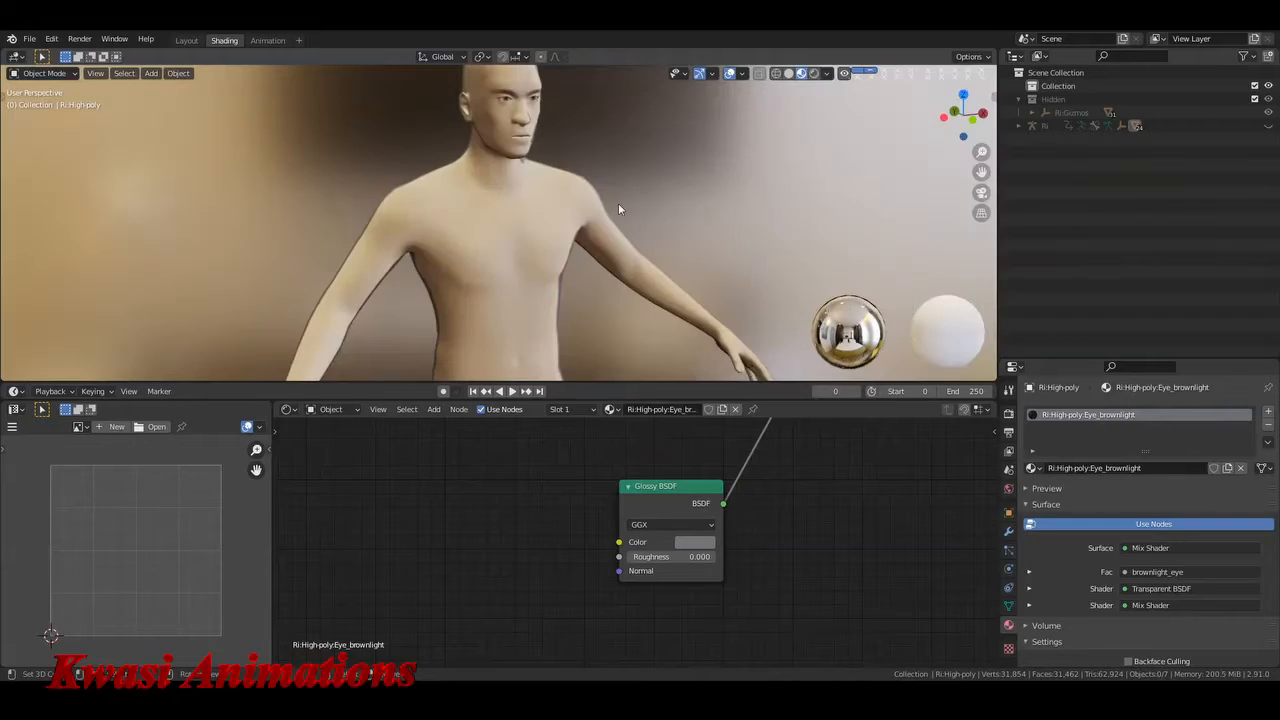
mouse_move(618, 203)
middle_mouse_down()
mouse_move(447, 217)
mouse_move(586, 214)
middle_mouse_up()
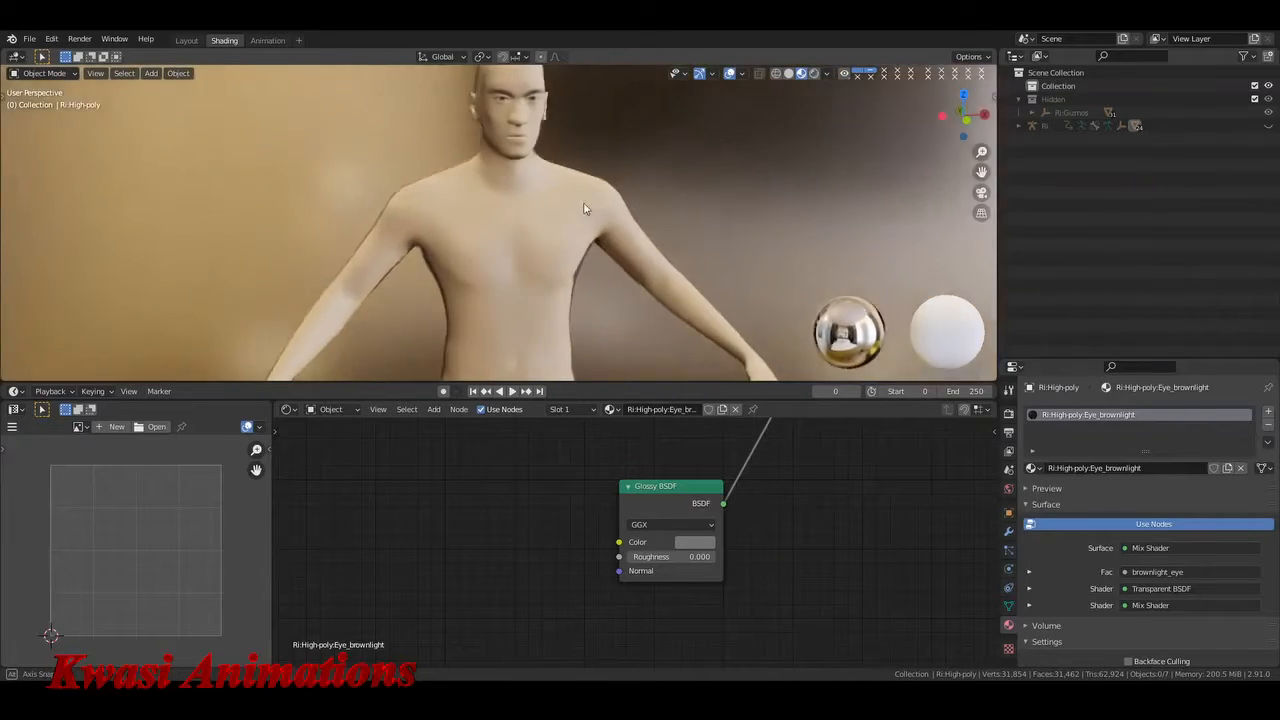
left_click(829, 73)
left_click(821, 186)
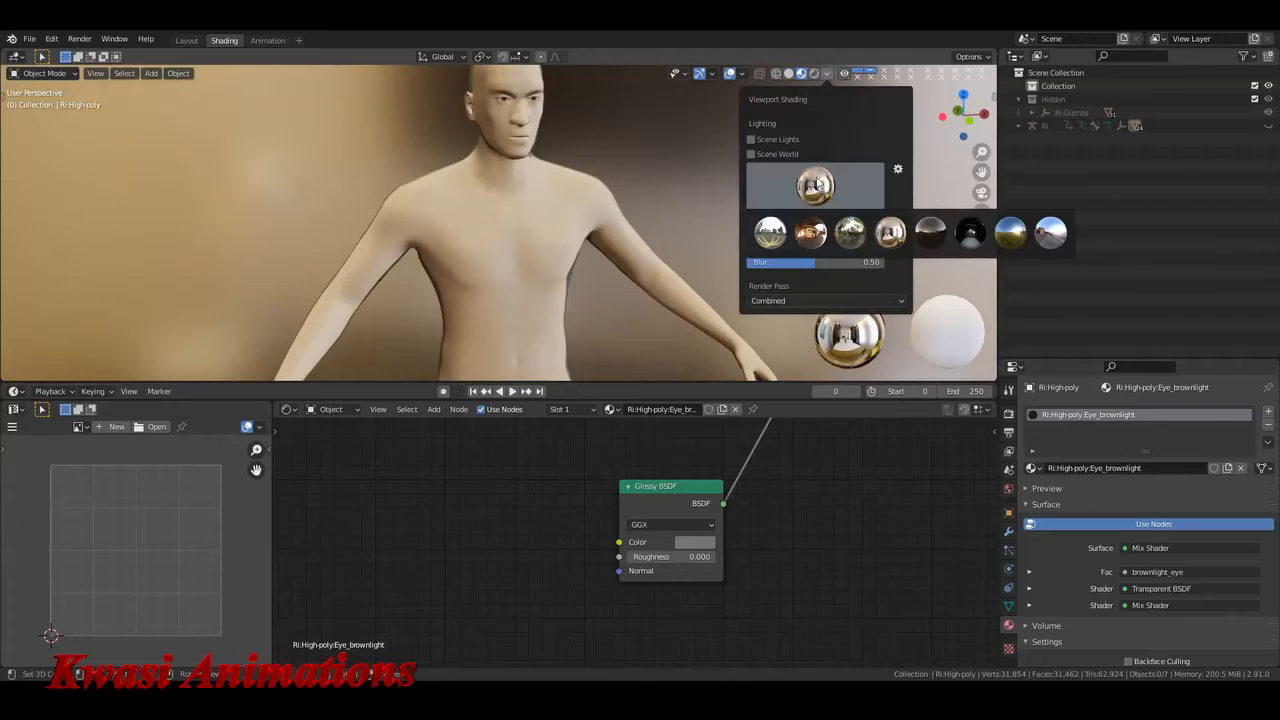
left_click(948, 231)
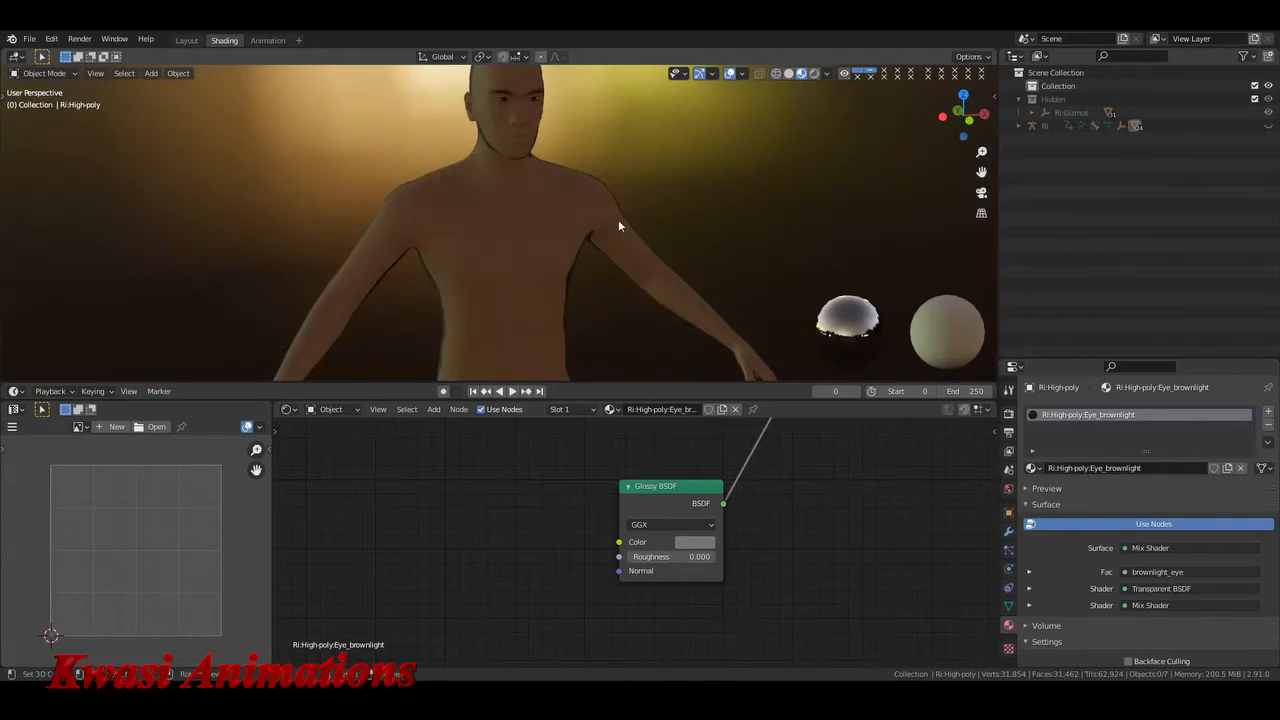
mouse_move(618, 219)
middle_mouse_down()
mouse_move(449, 227)
mouse_move(666, 223)
mouse_move(566, 171)
mouse_move(655, 297)
mouse_move(500, 287)
mouse_move(685, 287)
mouse_move(549, 303)
mouse_move(509, 286)
mouse_move(604, 280)
mouse_move(591, 280)
middle_mouse_up()
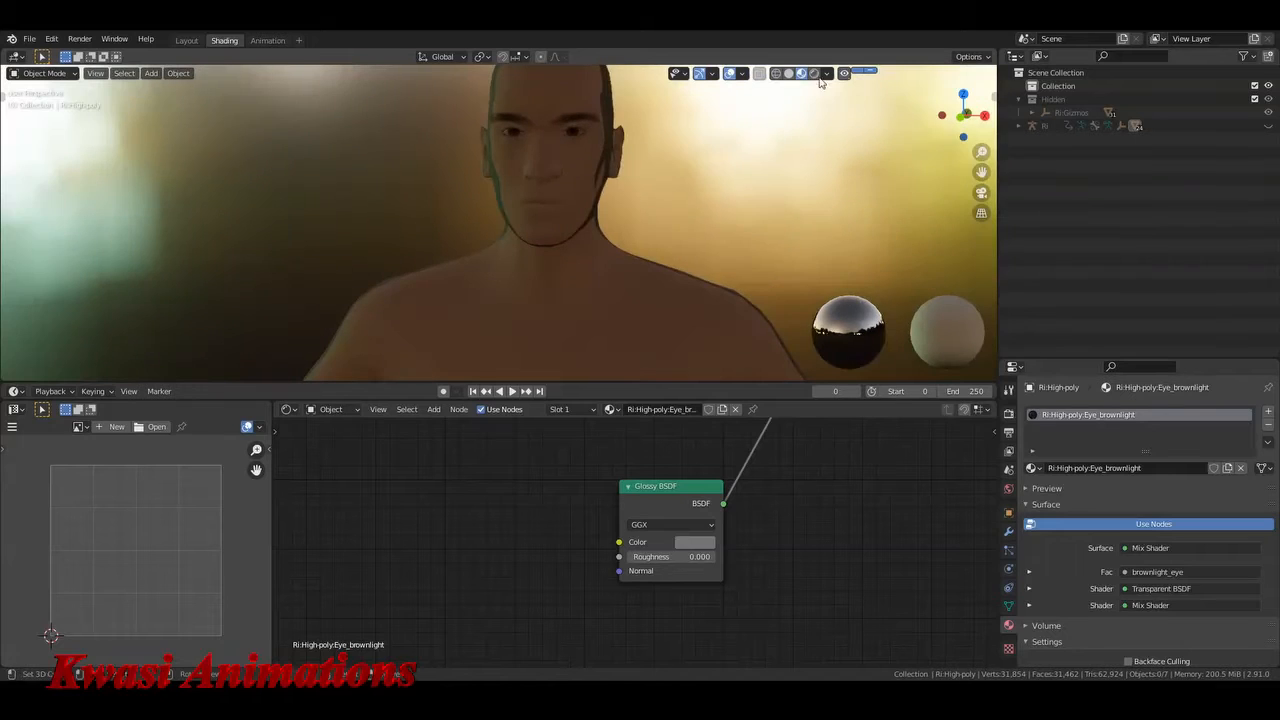
- Switch the viewport lighting back to the green forest environment and check the whole character
left_click(826, 73)
left_click(810, 185)
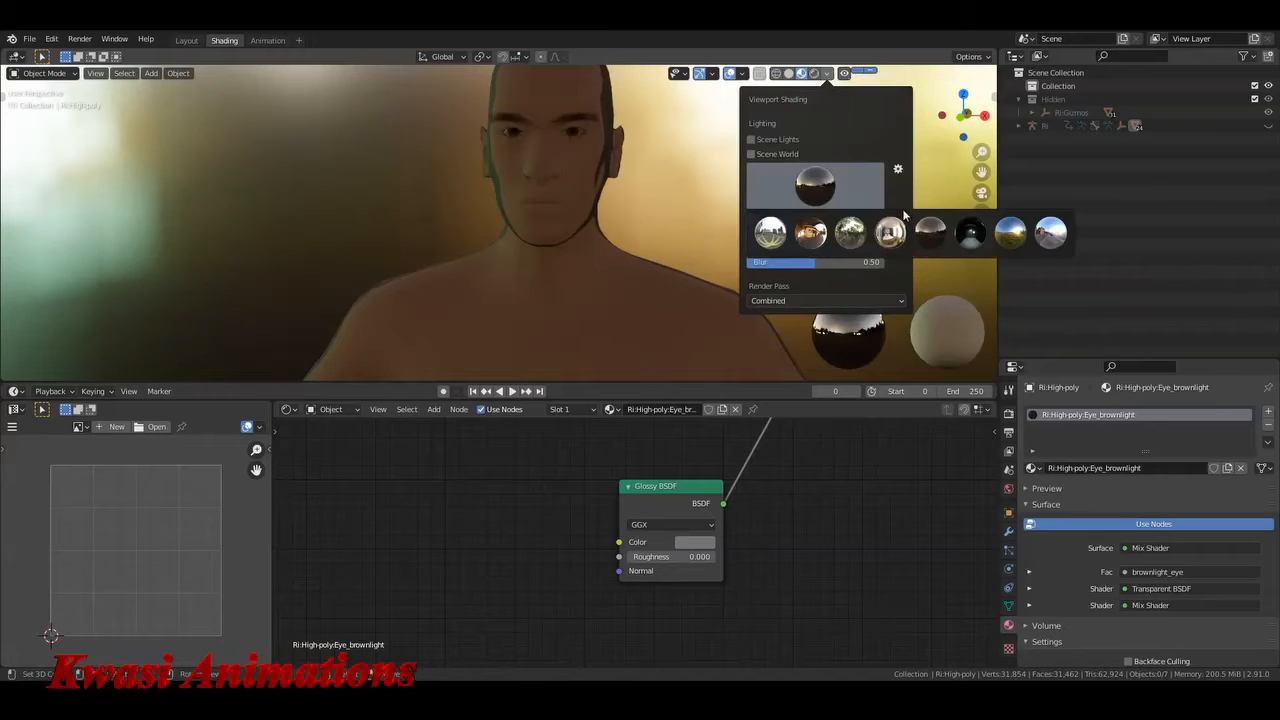
left_click(851, 234)
scroll(509, 228, "down", 6)
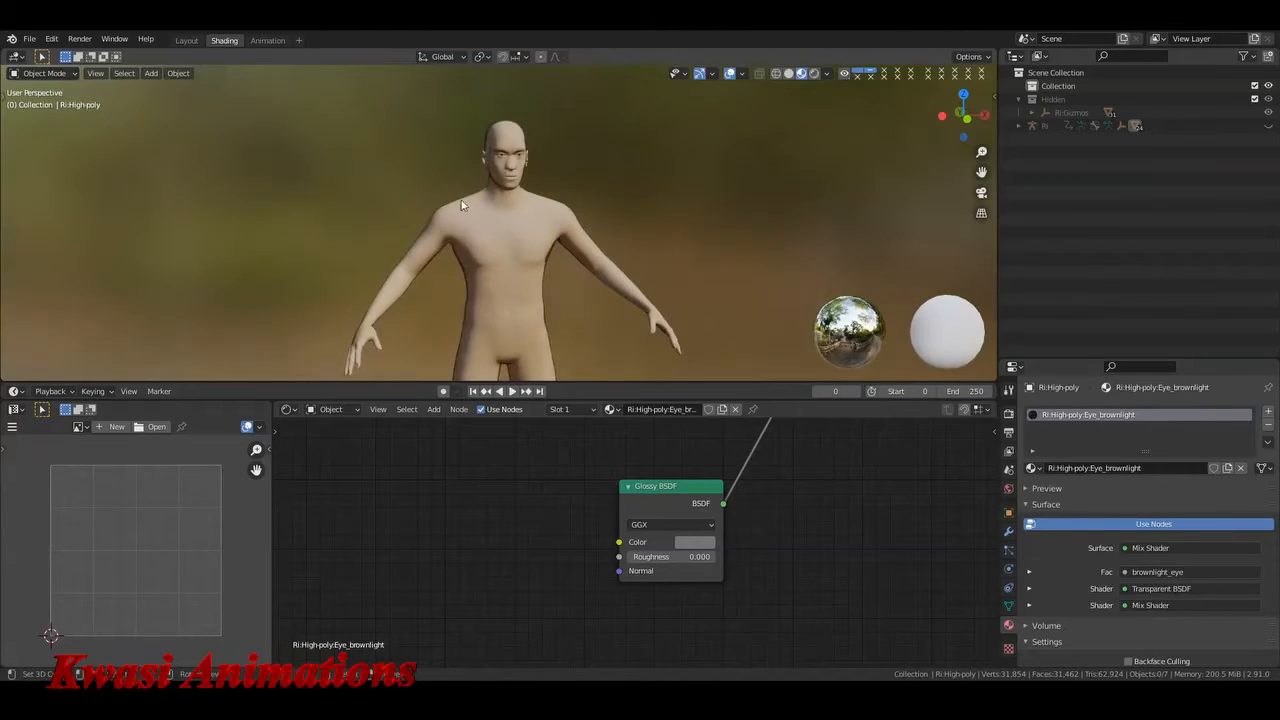
- In the Layout workspace, move the Ri rig, the meshes from Ri:Body to Ri:Tongue01 and the Hidden collection into Collection
left_click(180, 41)
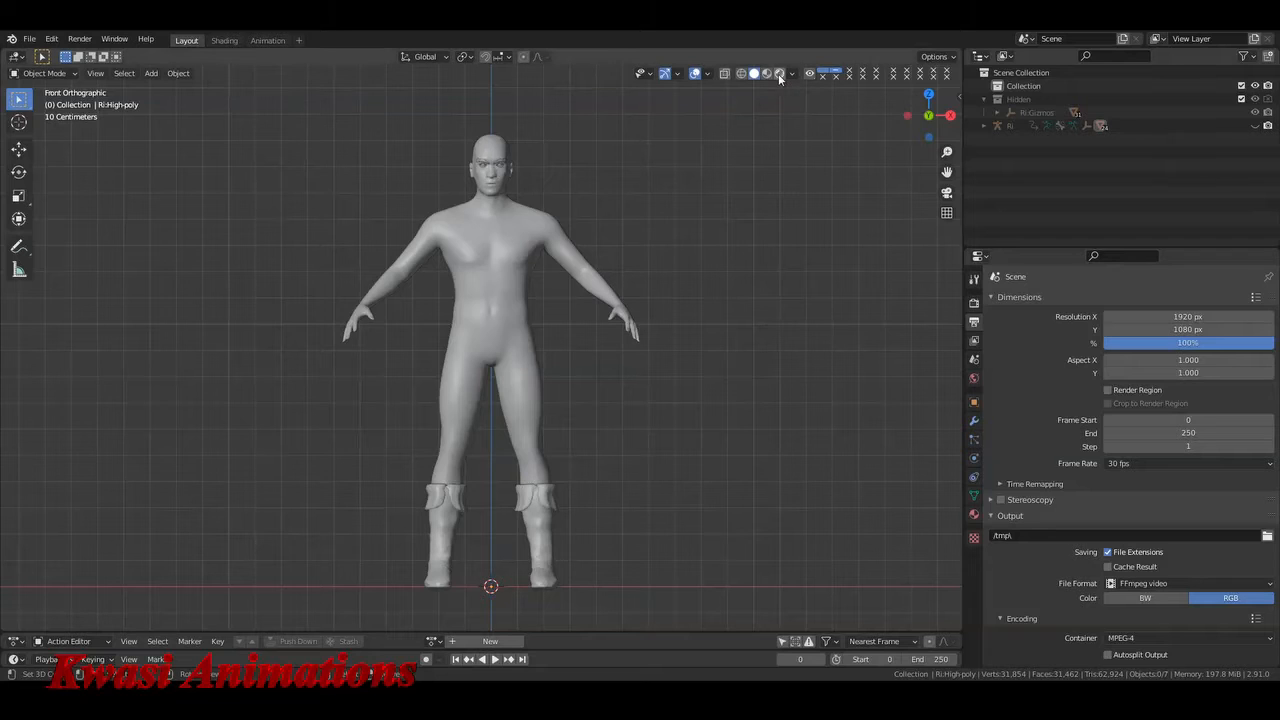
left_click_drag(1022, 125, 1029, 87)
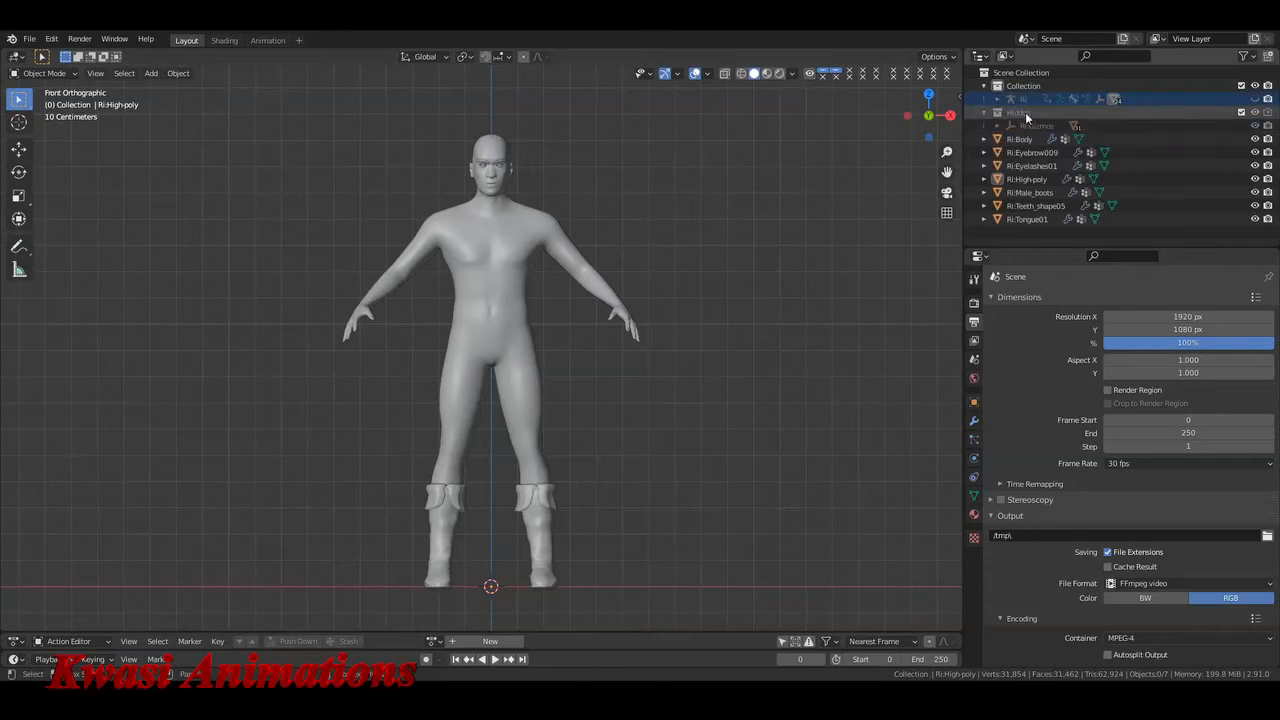
left_click(1020, 140)
left_click(1020, 220, "shift")
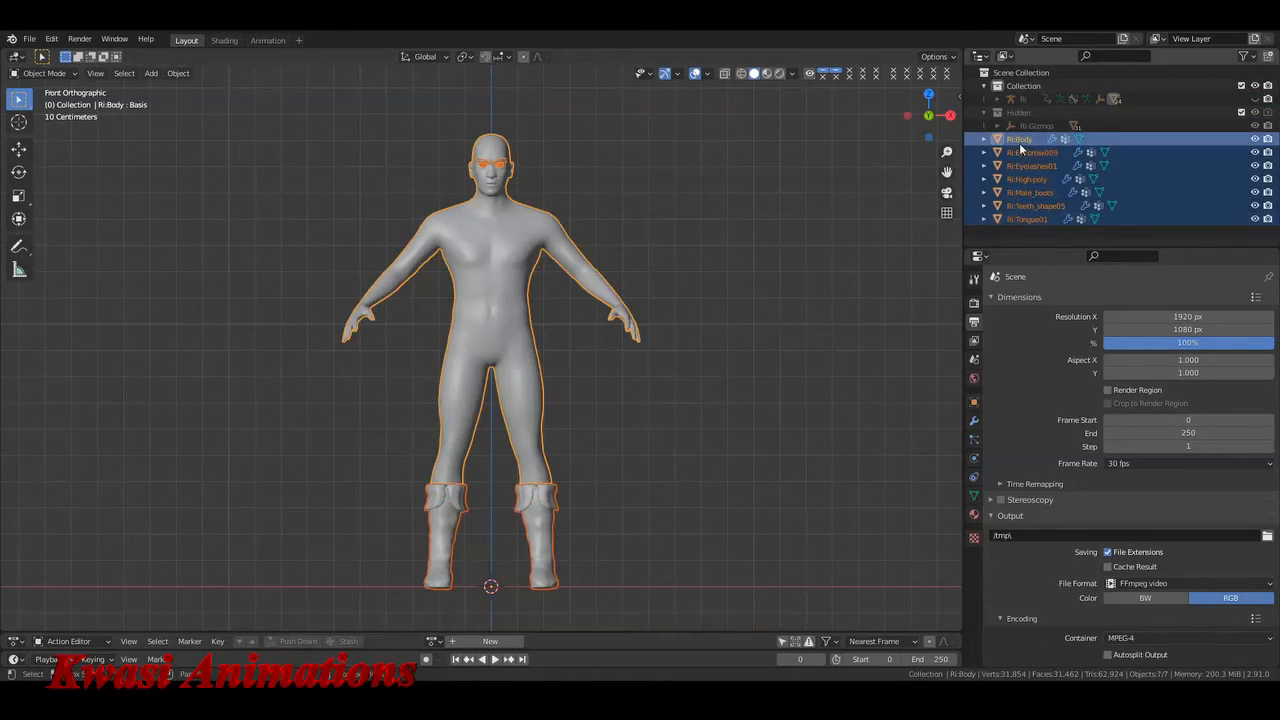
left_click_drag(1020, 143, 1028, 88)
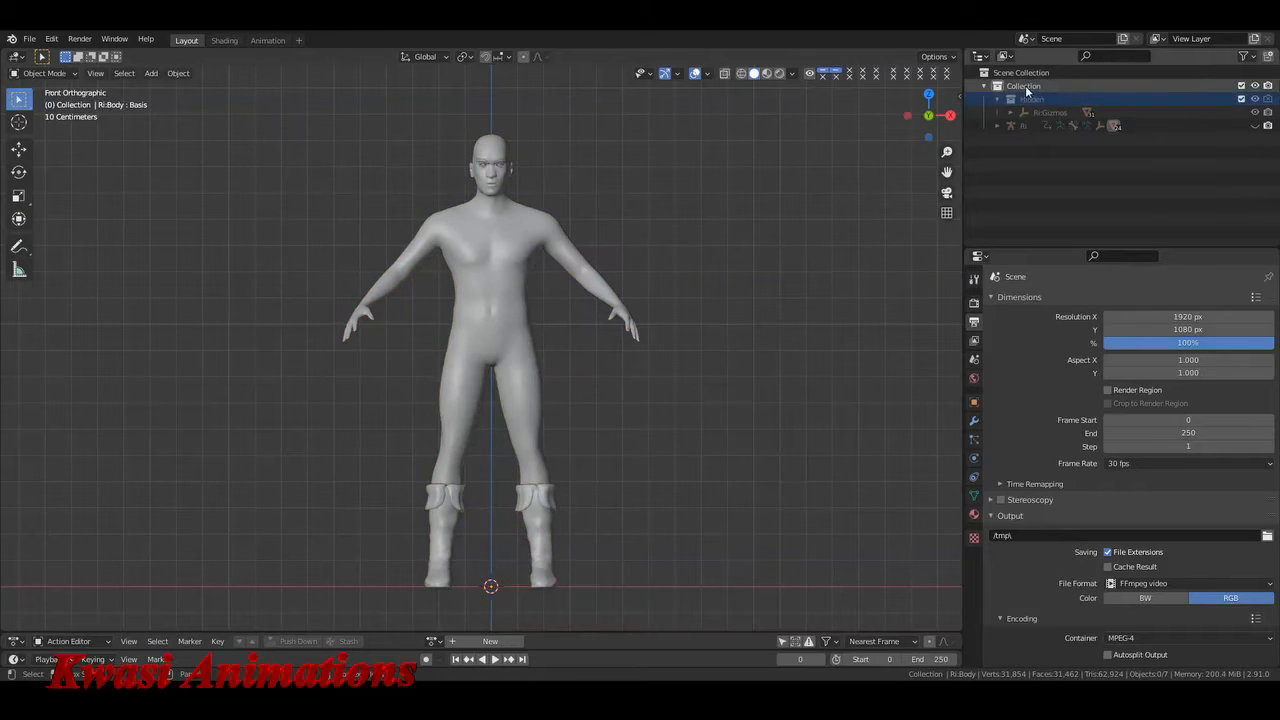
left_click(1027, 88)
key("F2")
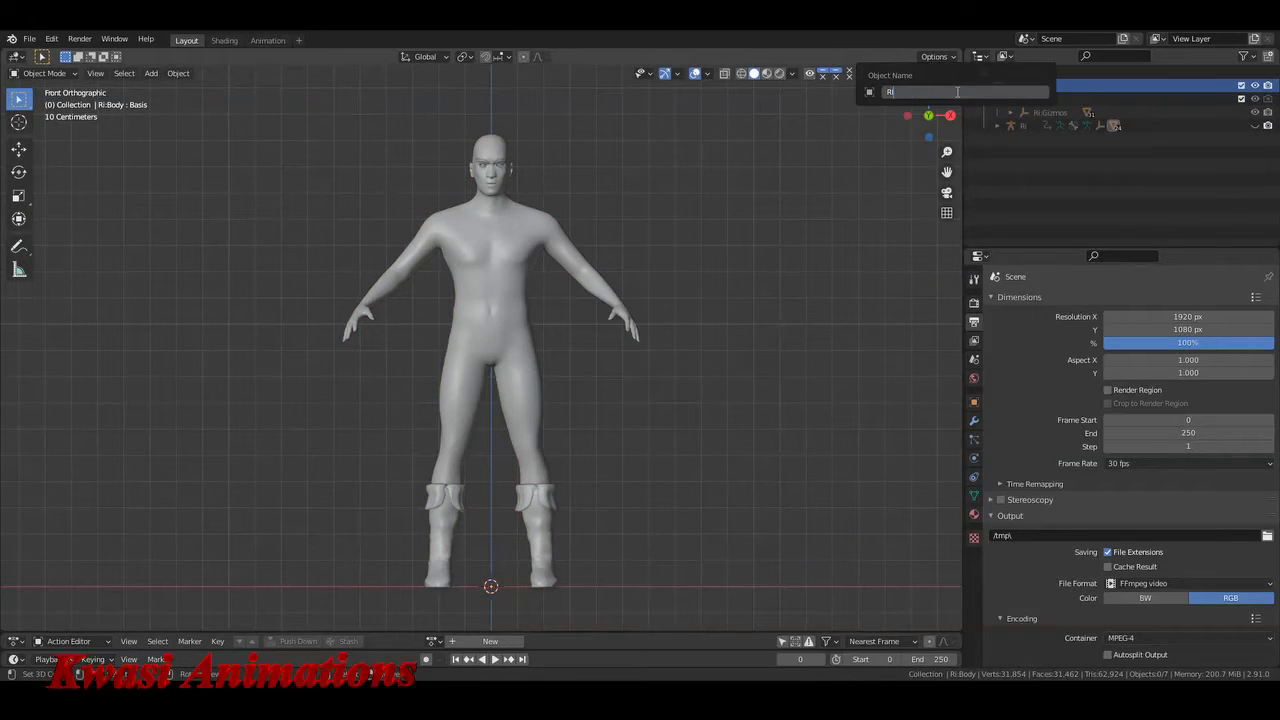
key("Return")
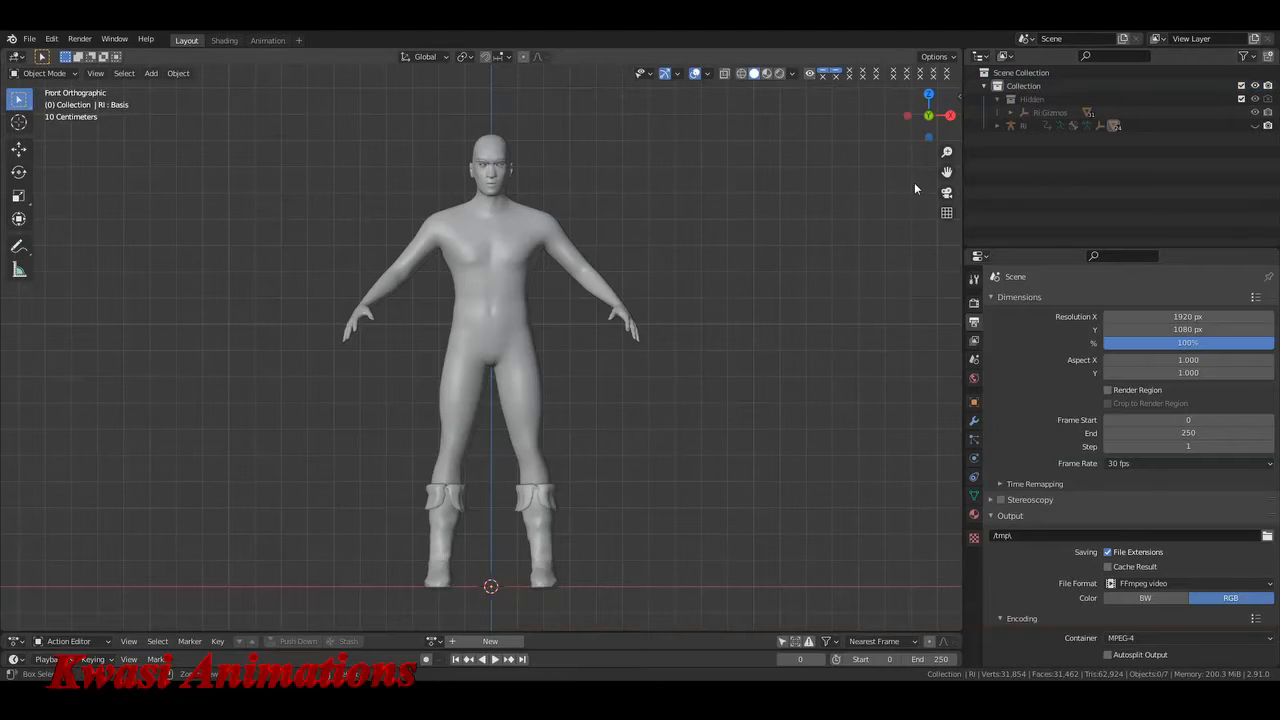
key("ctrl+z")
key("ctrl+z")
key("ctrl+z")
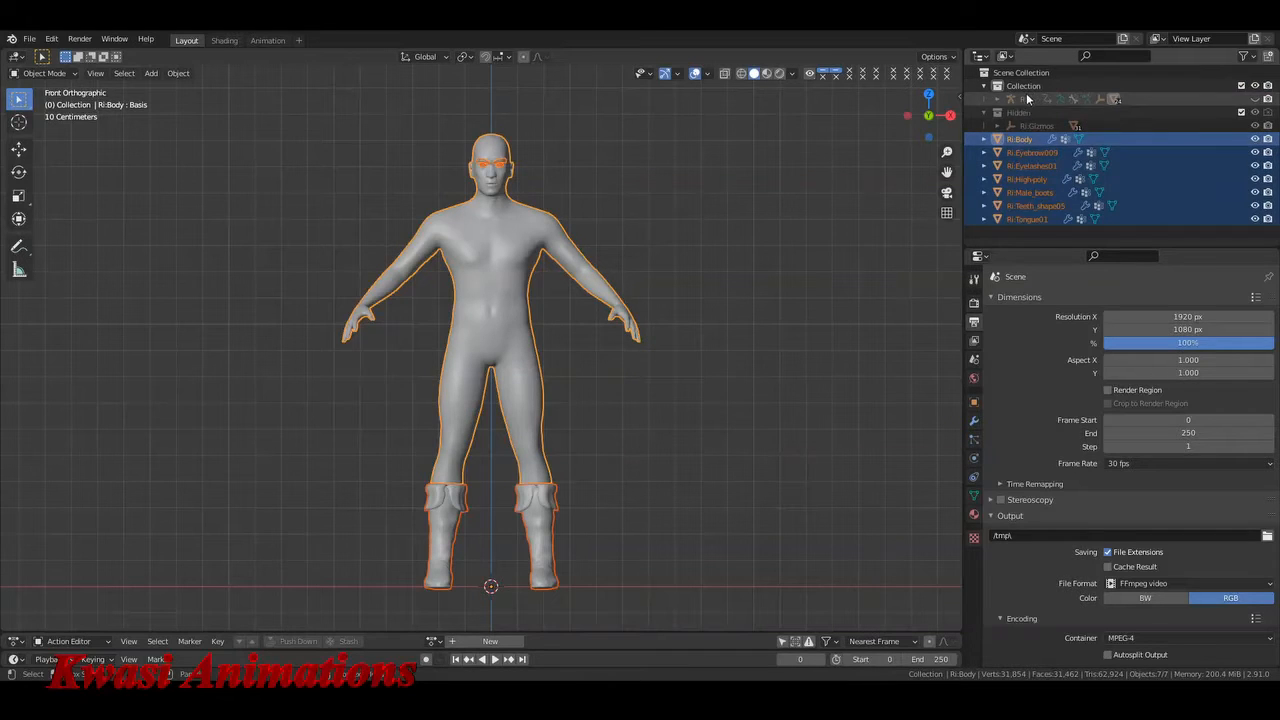
- Move the meshes from Ri:Body to Ri:Tongue01 and the Hidden collection back into Collection
left_click_drag(1020, 139, 1033, 92)
left_click(1022, 139)
left_click(1030, 205)
left_click(1038, 140, "shift")
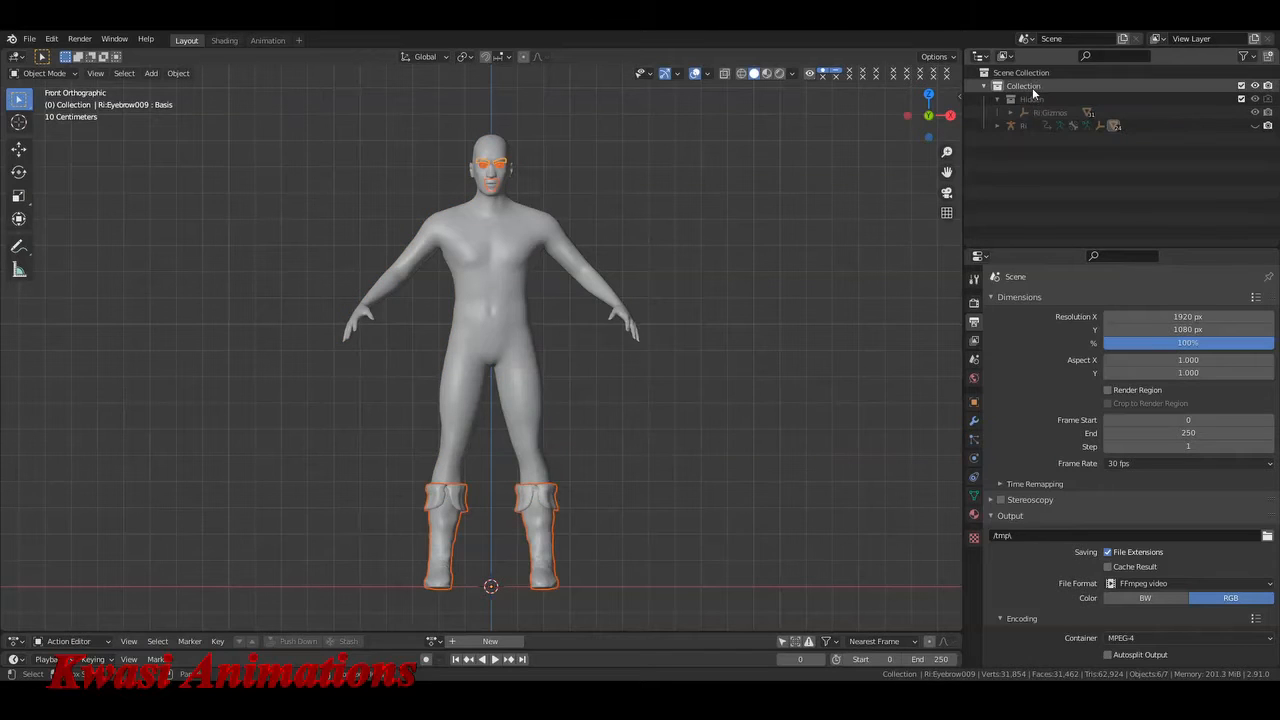
- Rename Collection as Ri and save the file
double_click(1030, 86)
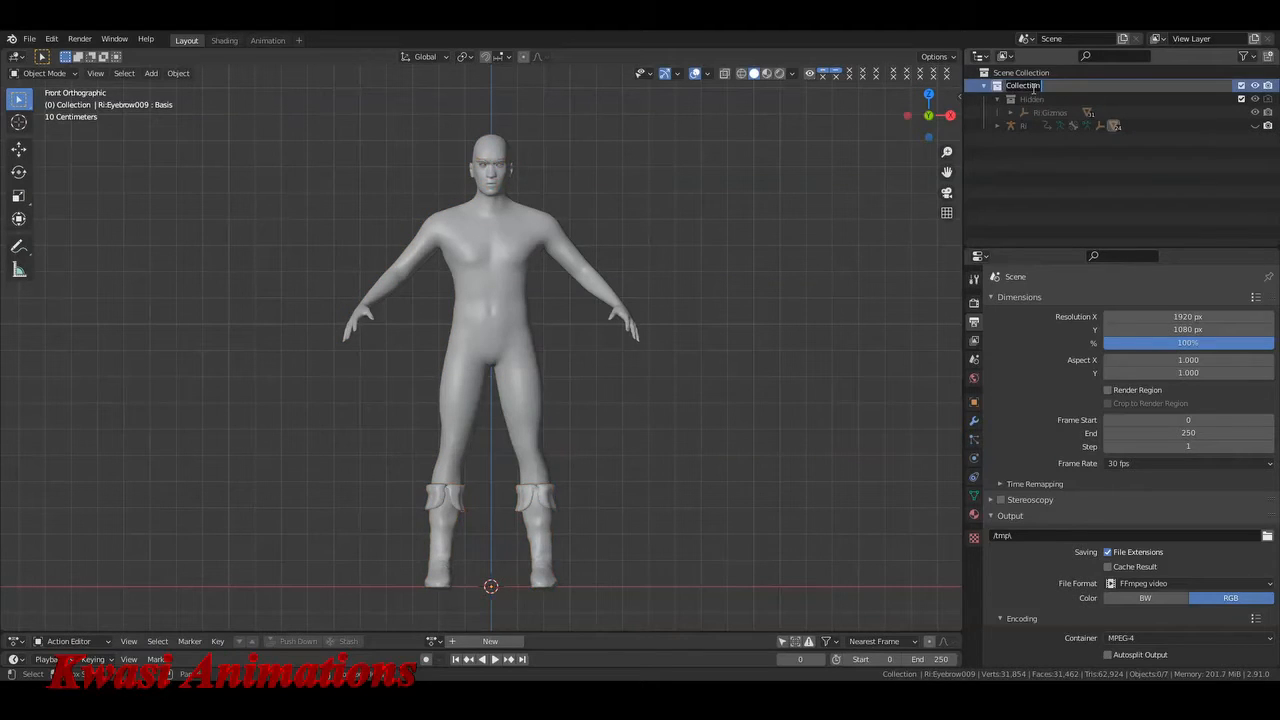
type("Ri")
key("Return")
key("ctrl+s")
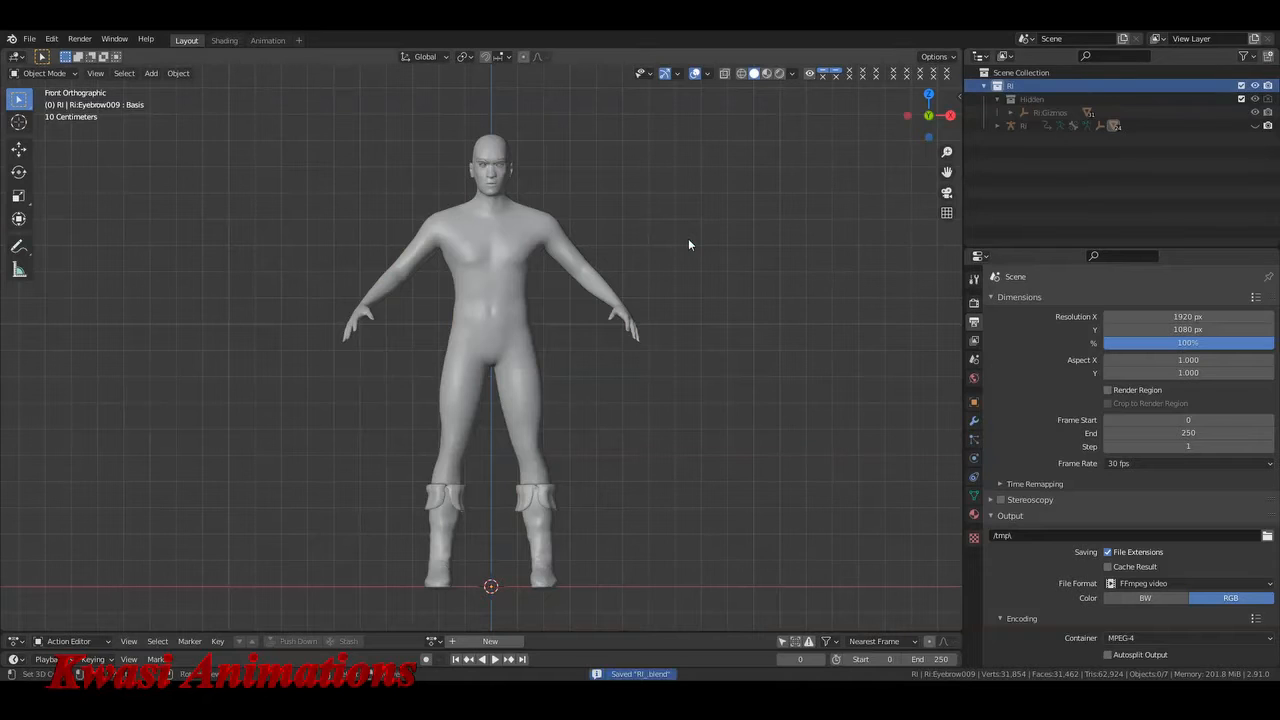
- Select the male boots and enter Edit Mode on their mesh
middle_click_drag(664, 278, 669, 287, "shift")
middle_click_drag(686, 316, 664, 302)
left_click(519, 292)
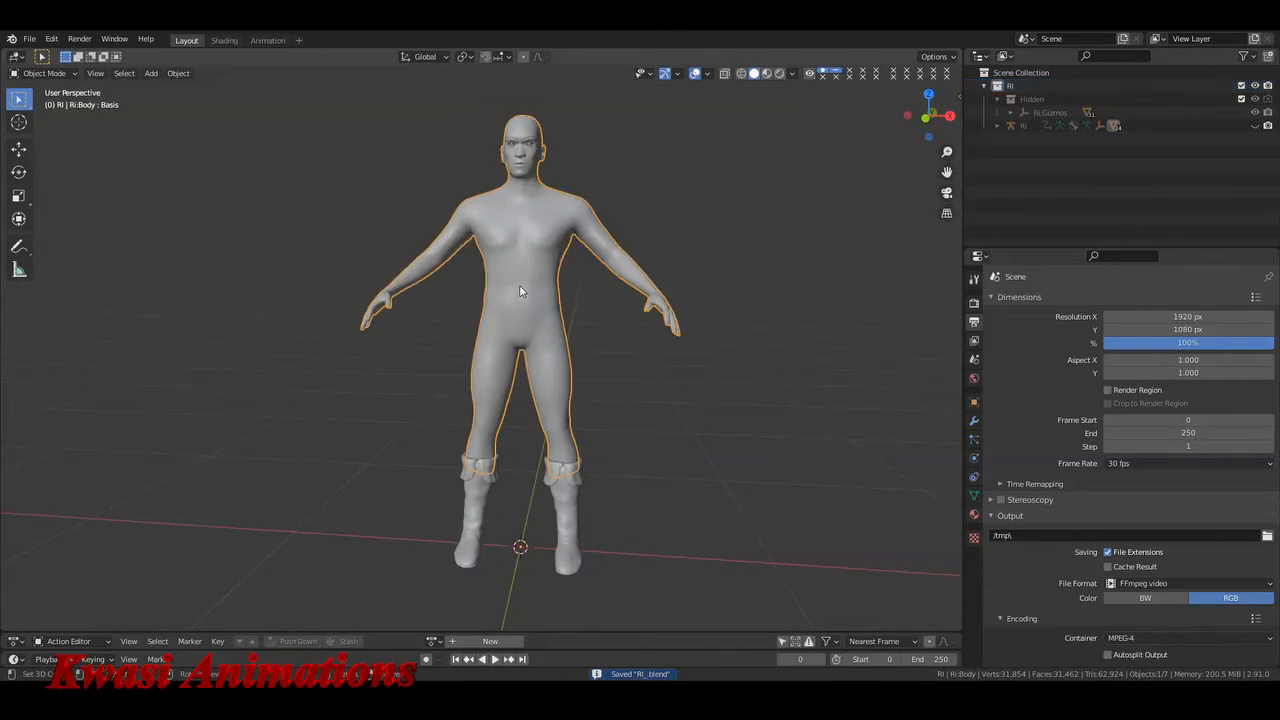
key("KP_1")
scroll(601, 381, "up", 5)
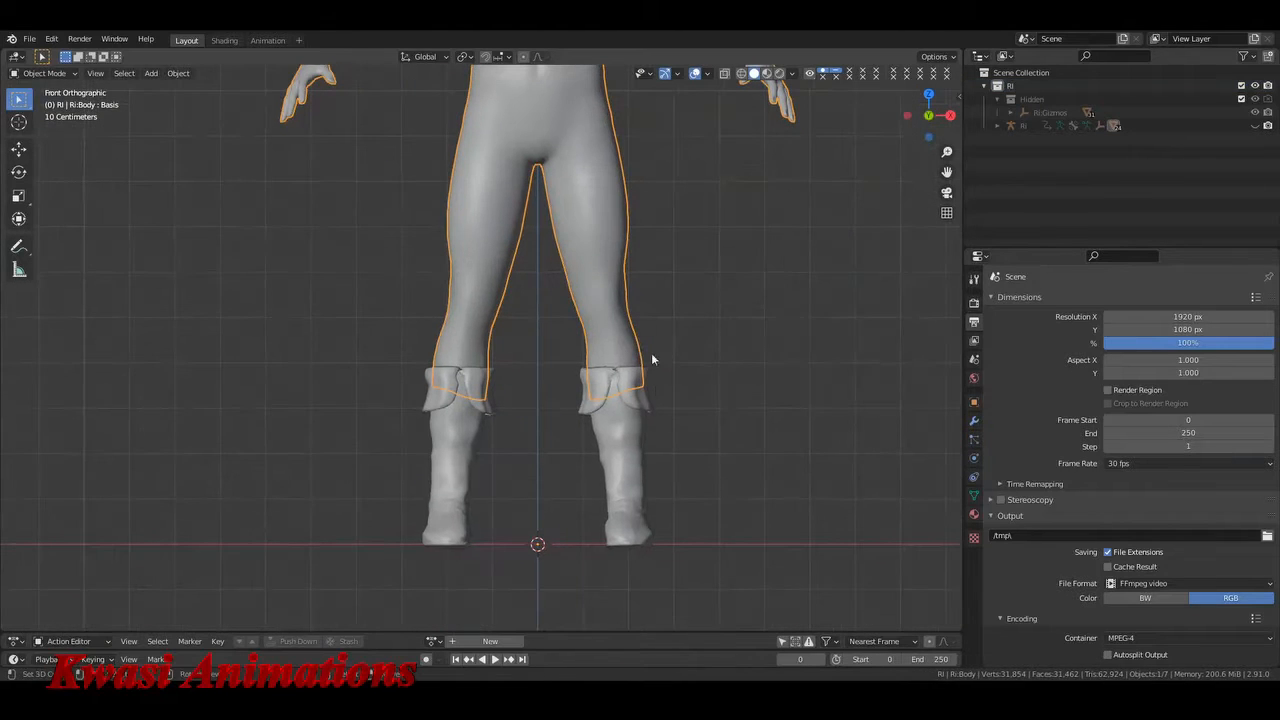
left_click(645, 400)
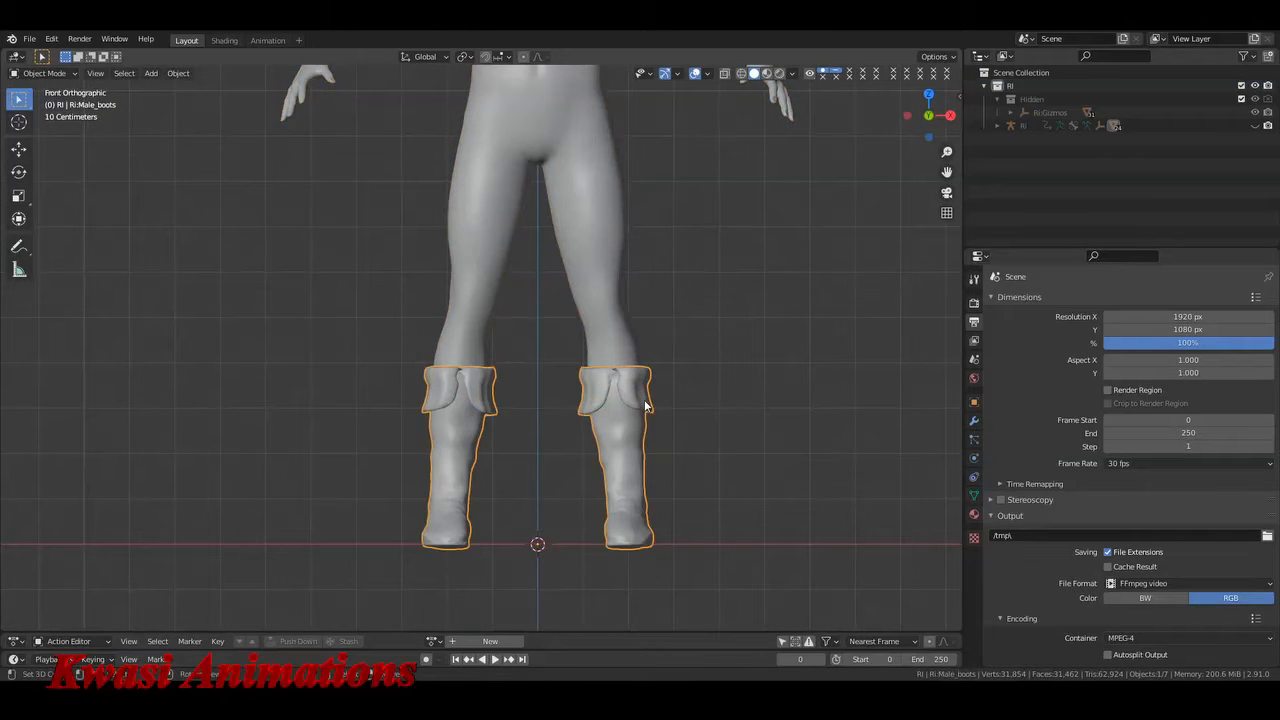
key("Tab")
- Select the linked geometry of both boots and isolate the boots in local view
scroll(642, 402, "up", 2)
middle_click_drag(642, 402, 635, 395)
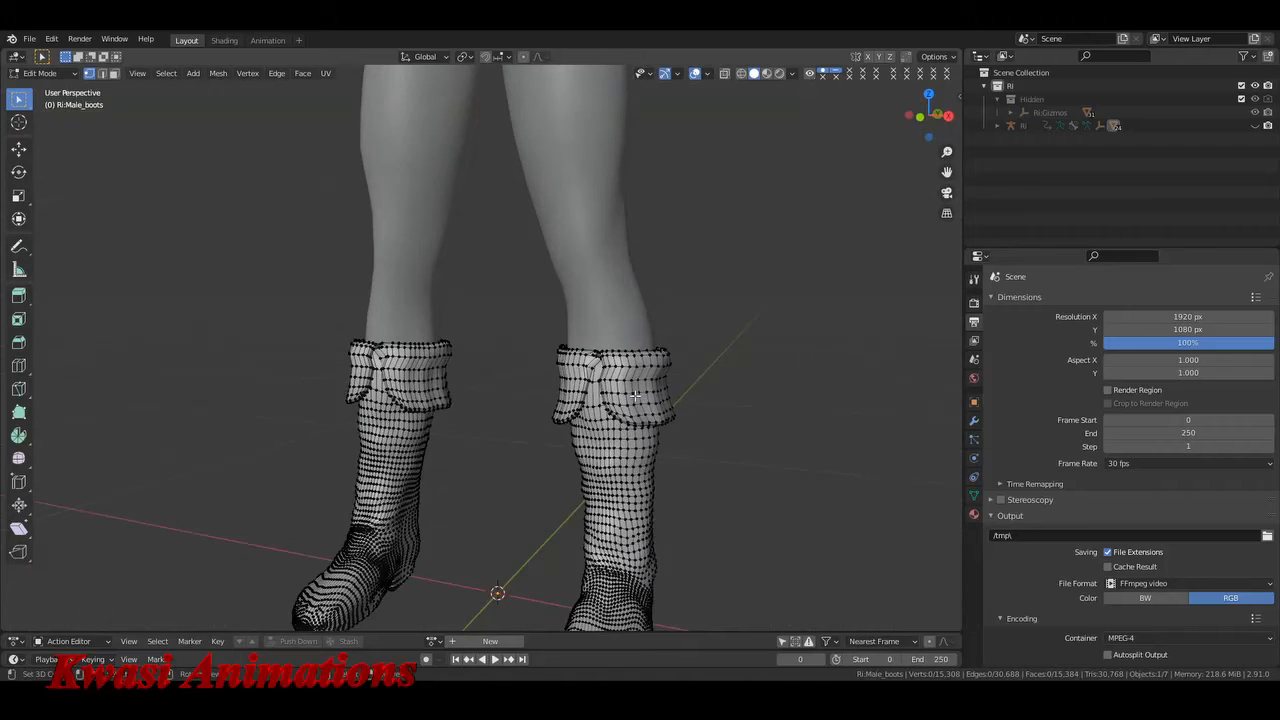
key("l")
key("l")
middle_click_drag(395, 393, 457, 380)
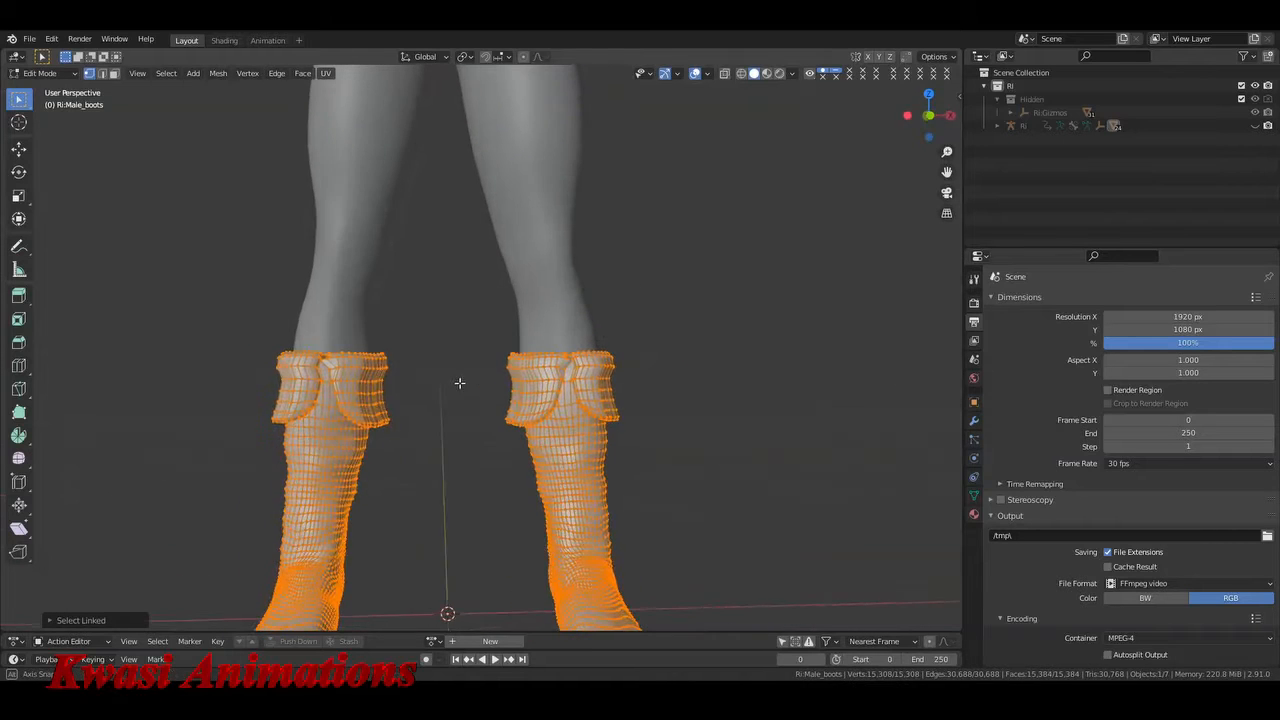
key("KP_Divide")
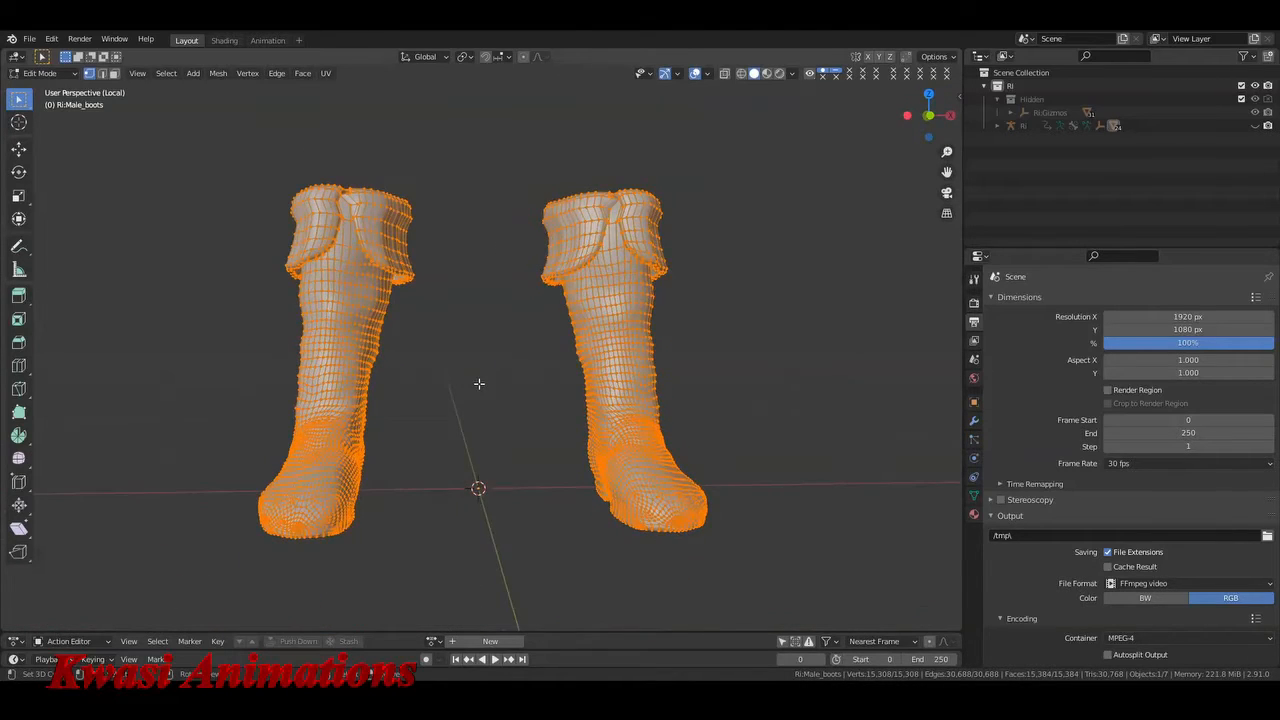
- Show the boots from the front in wireframe and box-select the upper part of both
key("KP_1")
key("z")
key("KP_4")
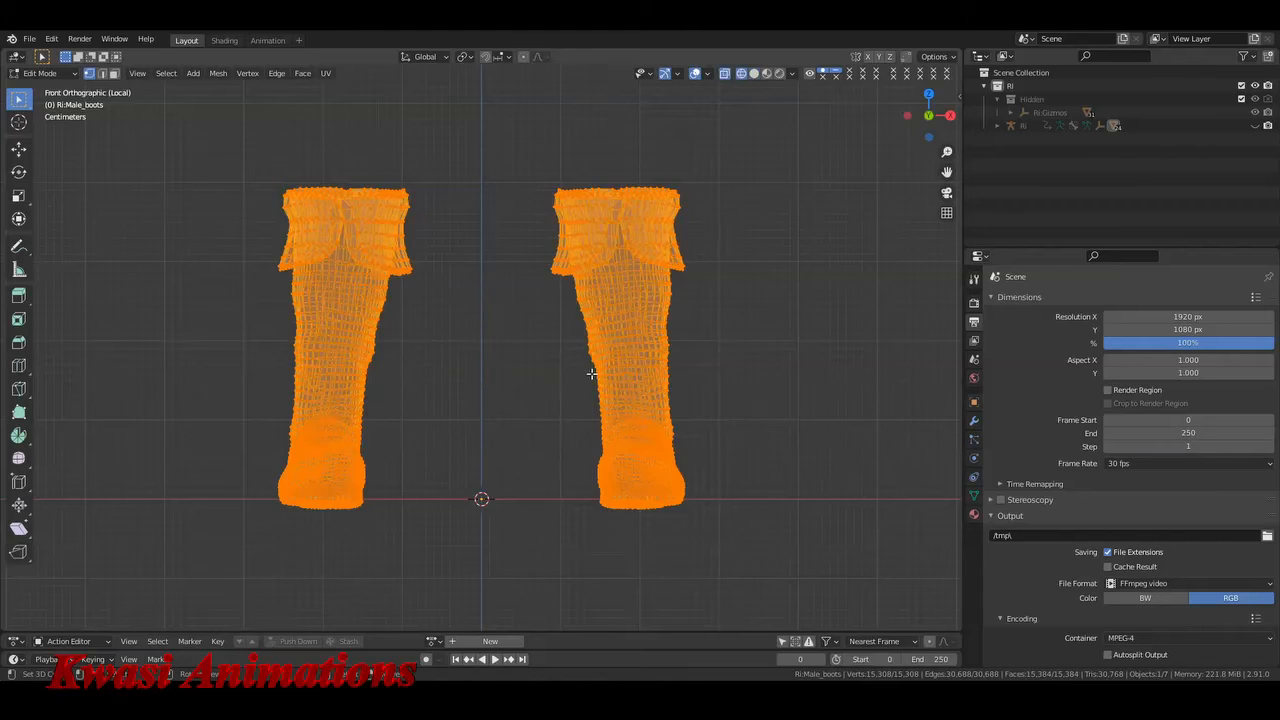
key("alt+a")
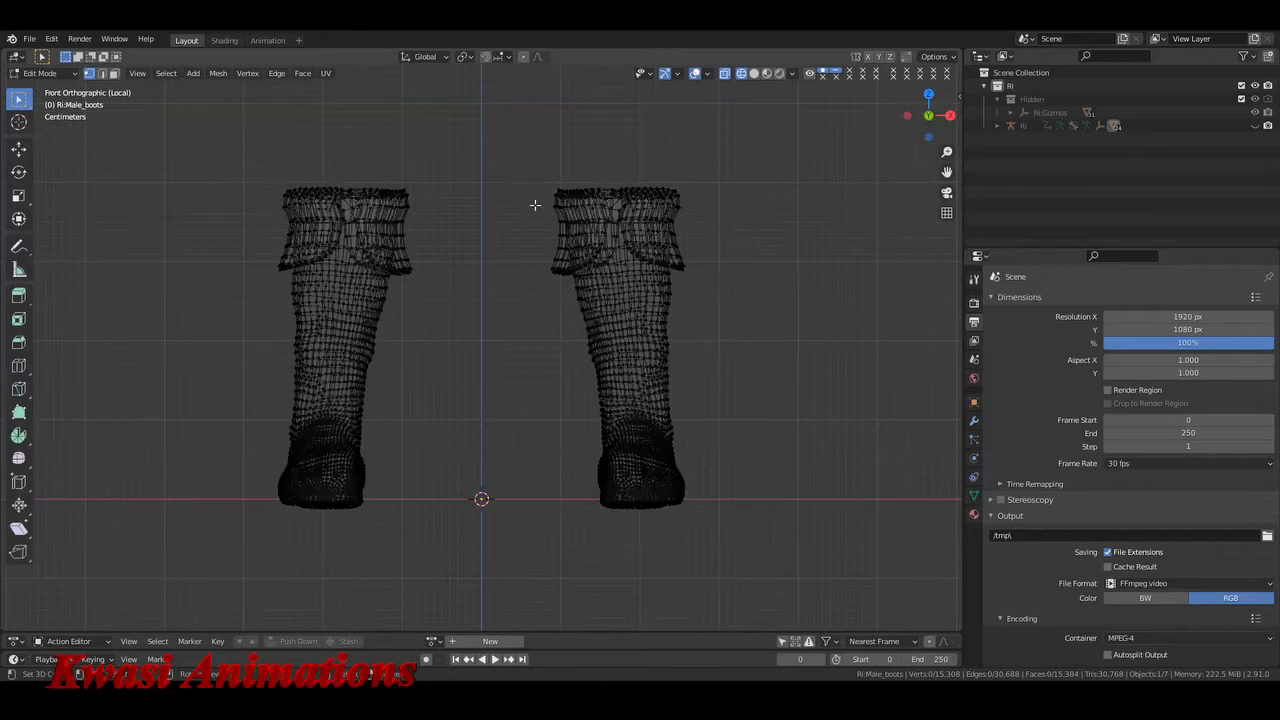
left_click_drag(214, 145, 800, 310)
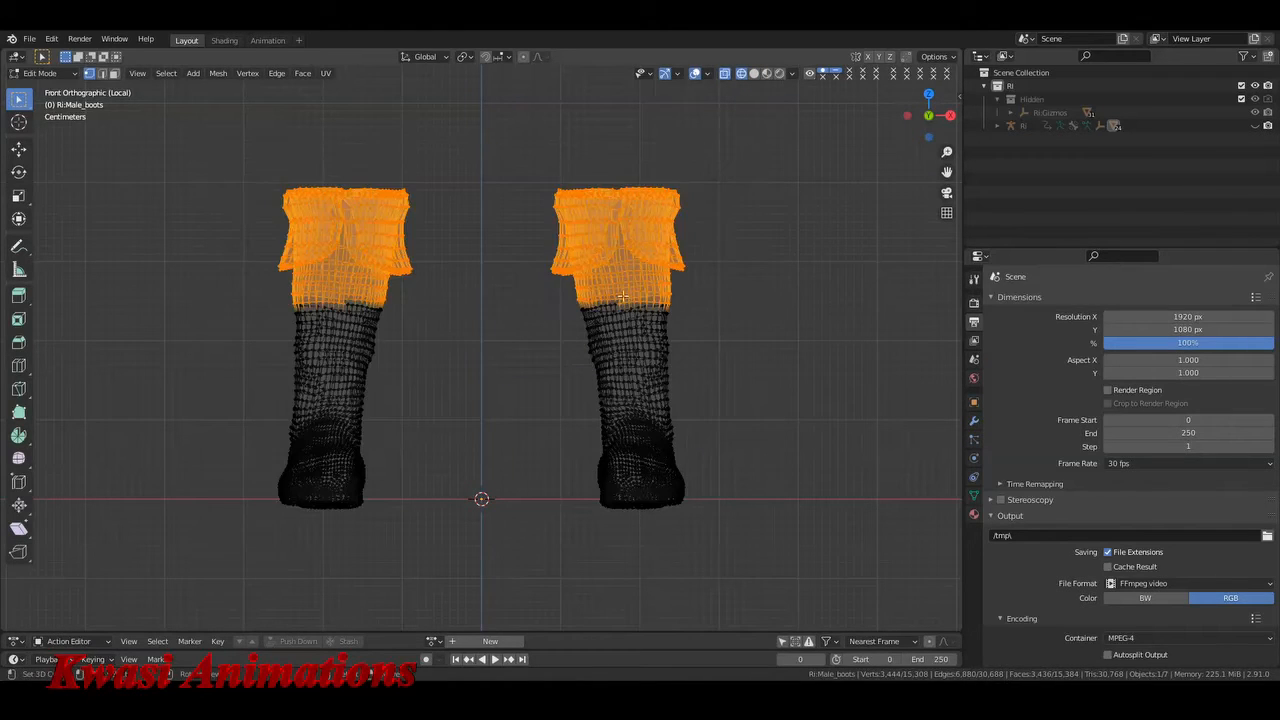
- Shrink the boot selection five times so that it covers only the folded cuffs
middle_click_drag(623, 296, 648, 255)
key("ctrl+KP_Subtract")
key("ctrl+KP_Subtract")
key("ctrl+KP_Subtract")
key("ctrl+KP_Subtract")
key("ctrl+KP_Subtract")
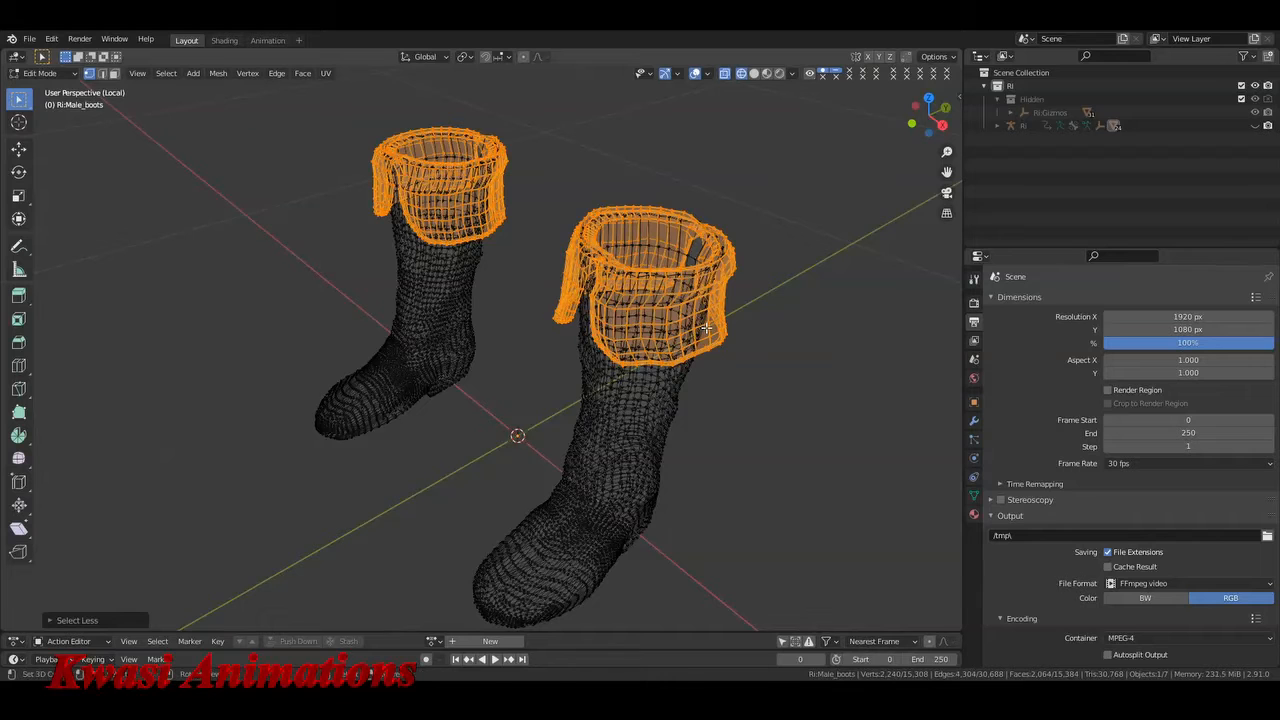
- Clear the boot selection, return to solid shading in Object Mode and leave local view to show the full character from the front
middle_click_drag(706, 328, 763, 397)
key("alt+a")
scroll(700, 400, "down", 4)
middle_click_drag(683, 403, 665, 386)
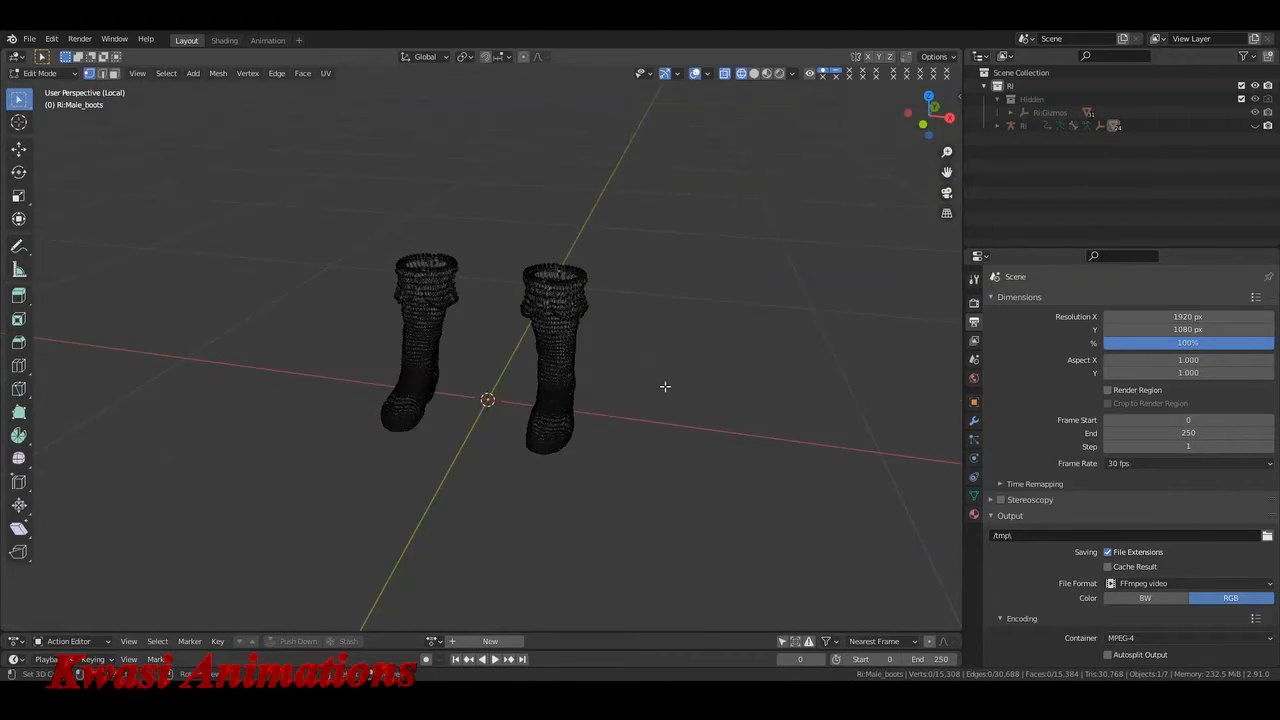
key("z")
key("6")
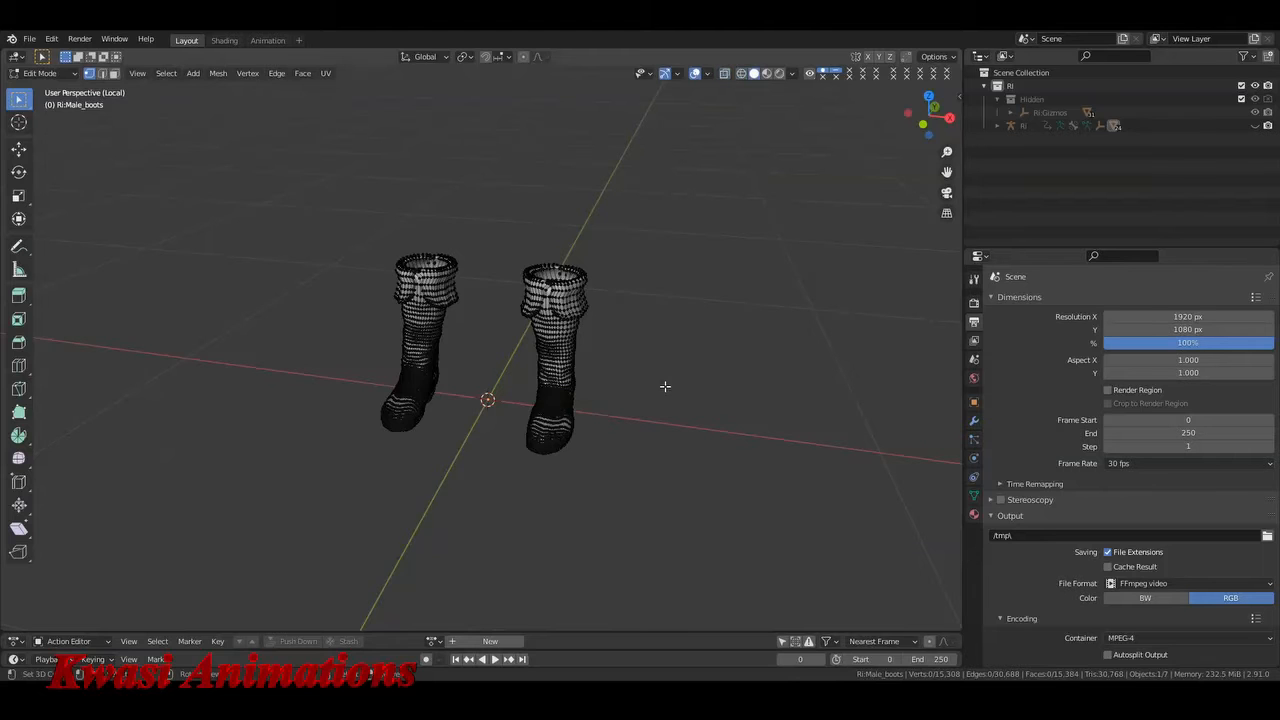
key("Tab")
key("alt+a")
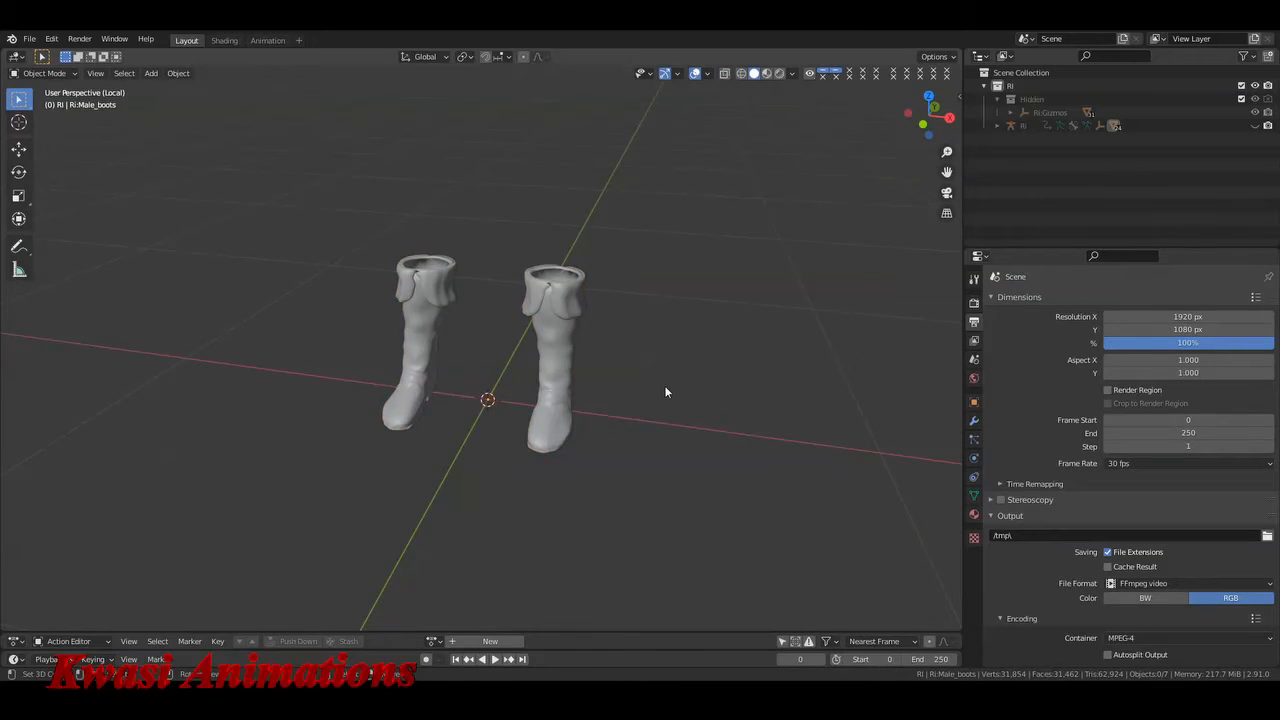
key("KP_Divide")
key("KP_1")
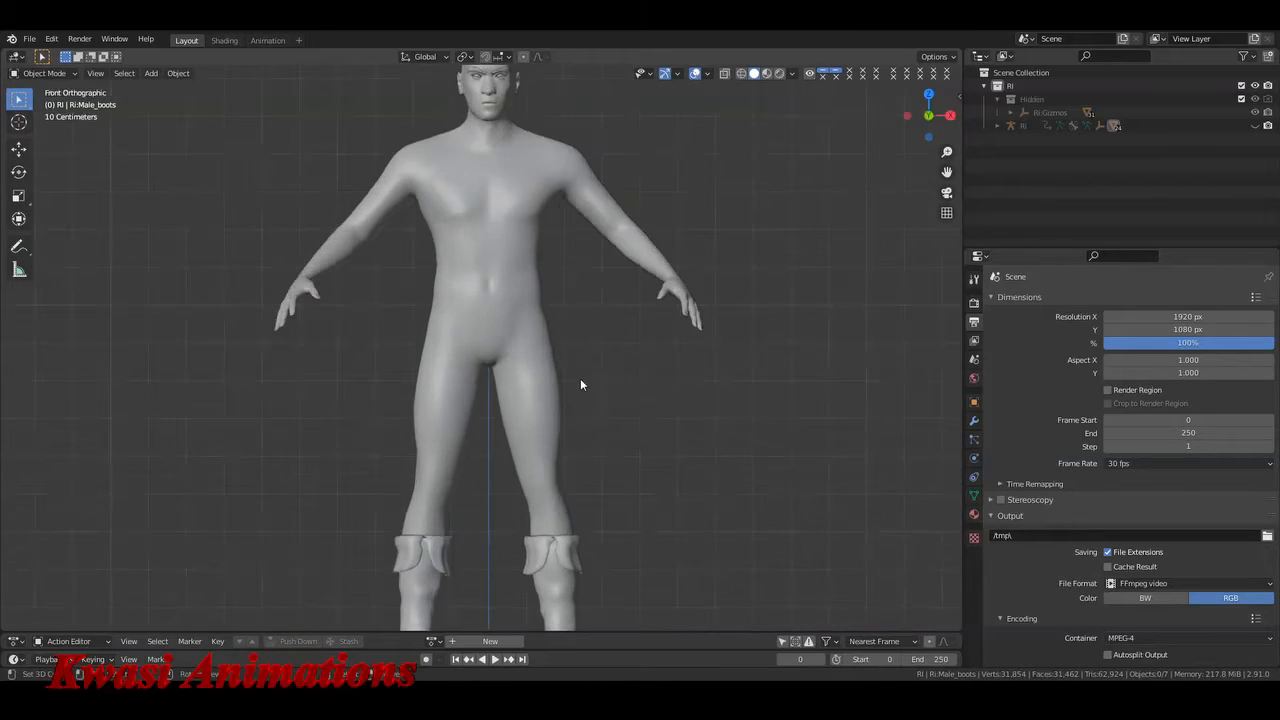
- Select the body mesh and enter Edit Mode in front-view wireframe shading
scroll(571, 330, "up", 1)
scroll(571, 335, "down", 1)
left_click(576, 306)
scroll(575, 300, "up", 3)
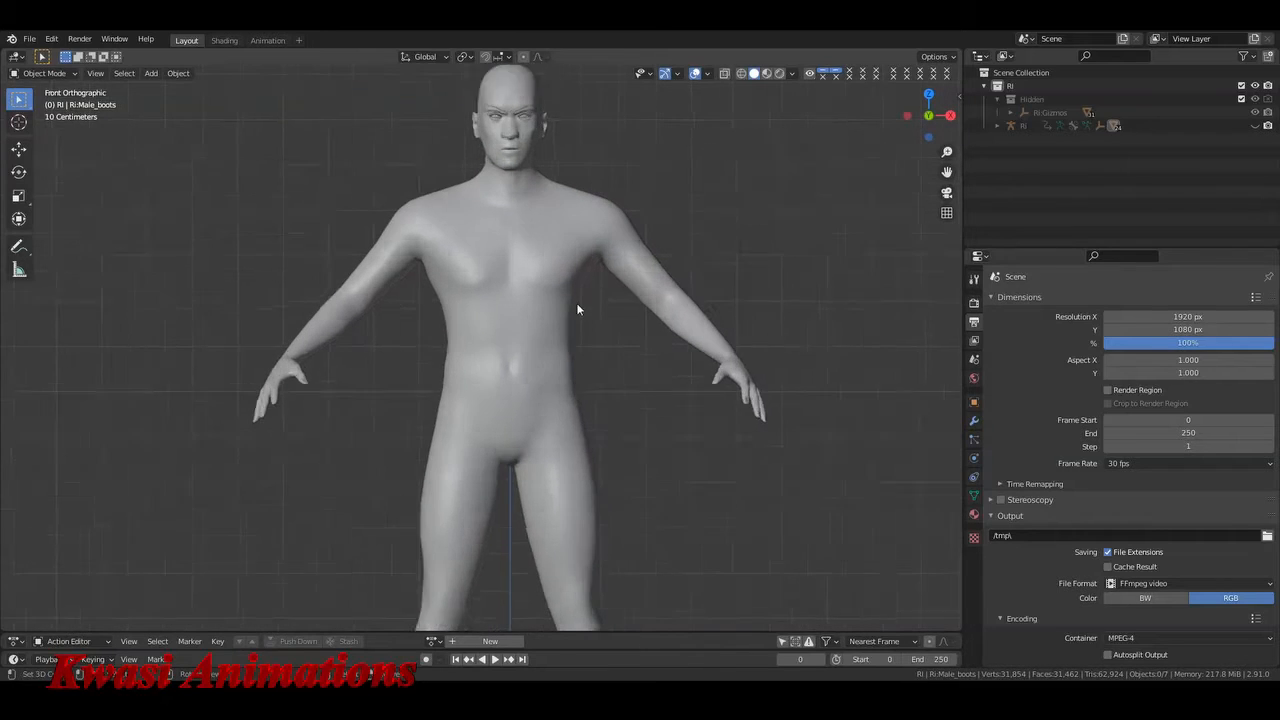
scroll(540, 248, "down", 3)
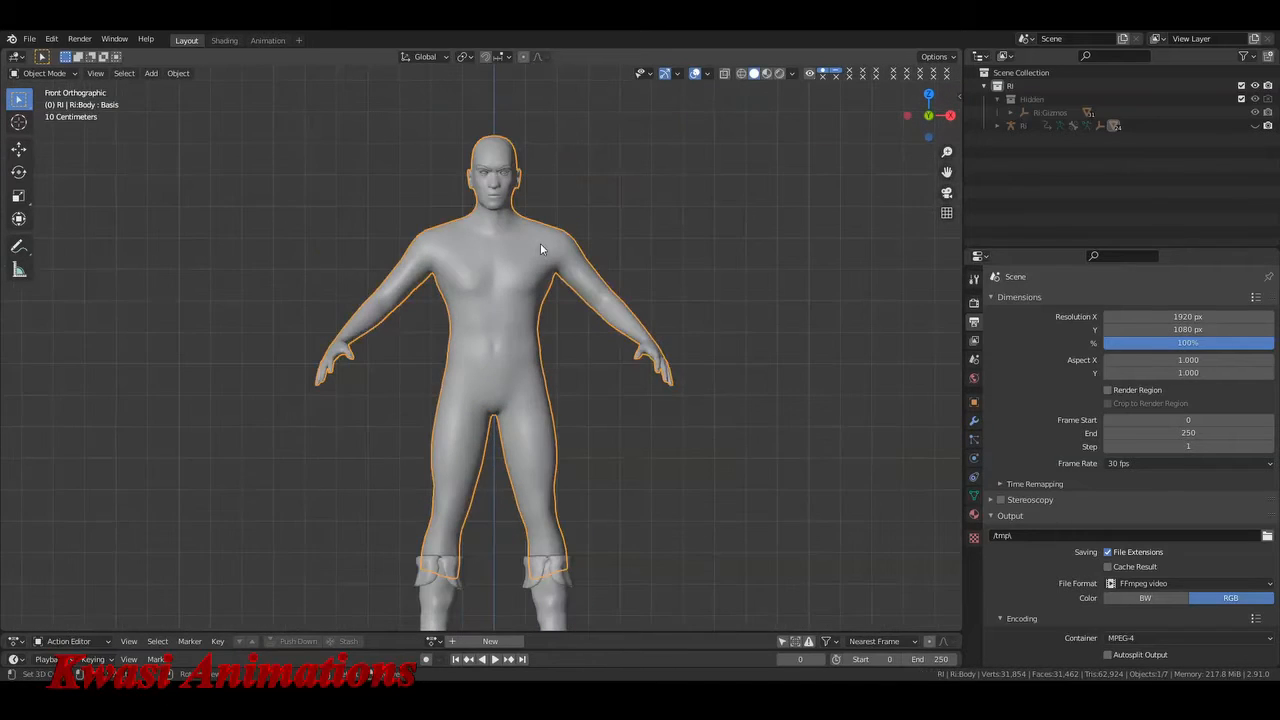
key("Tab")
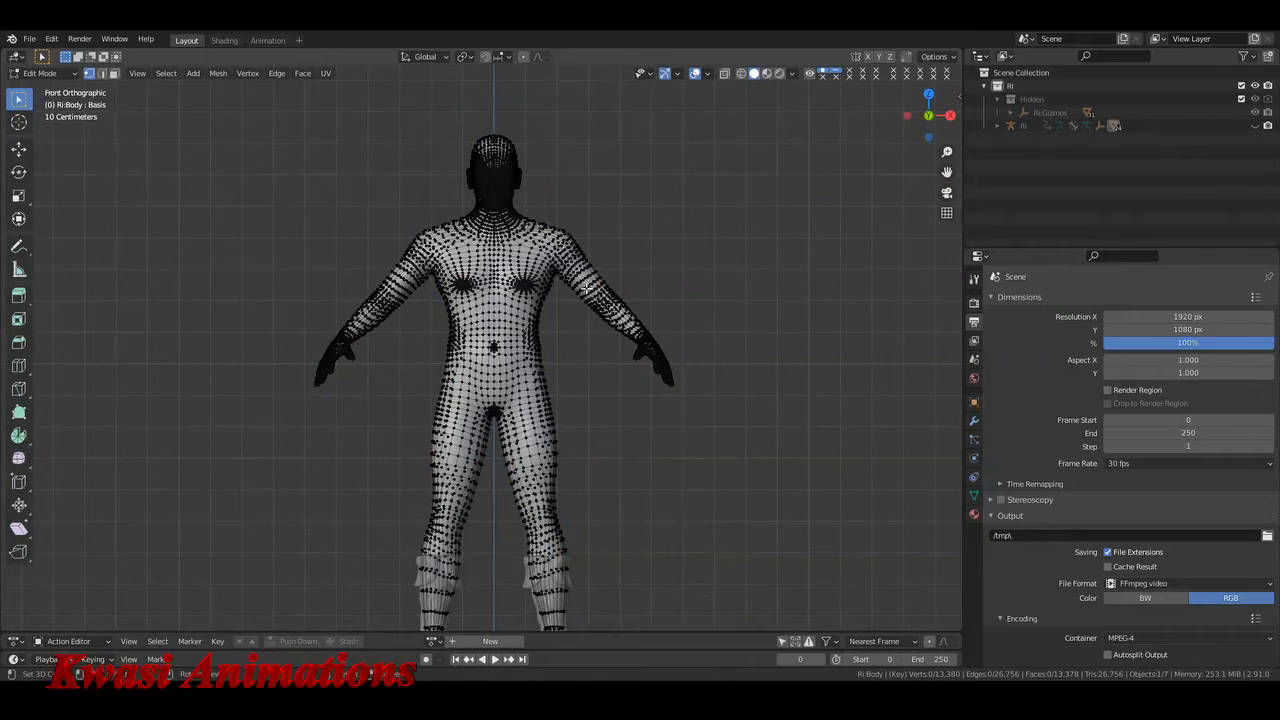
key("z")
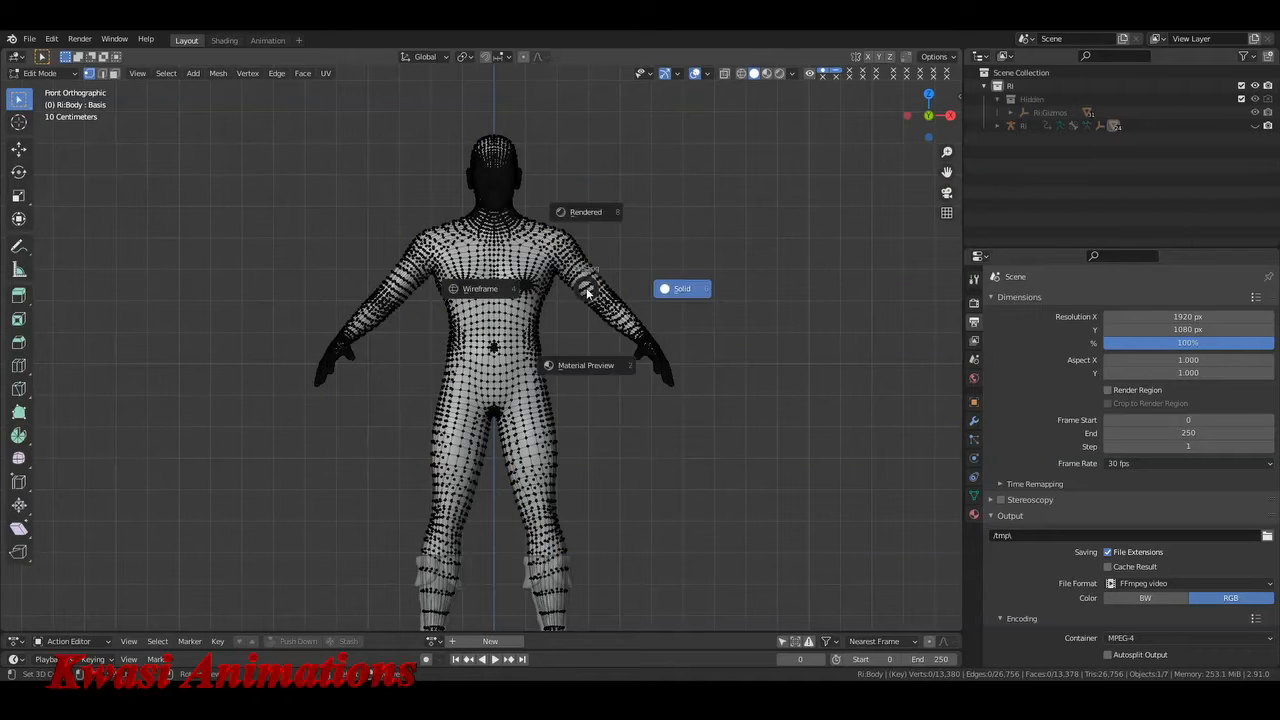
key("4")
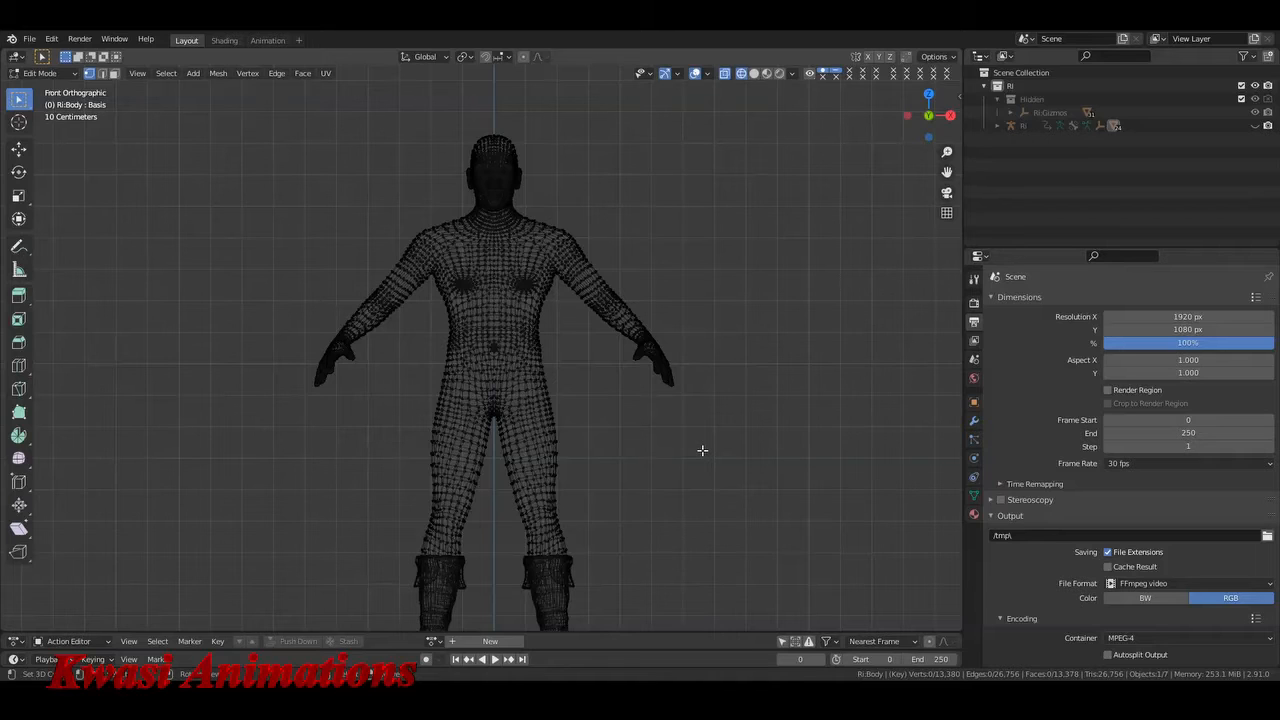
- Look at the Simply Cloth Pro add-on tools available for the body mesh, then hide them
key("n")
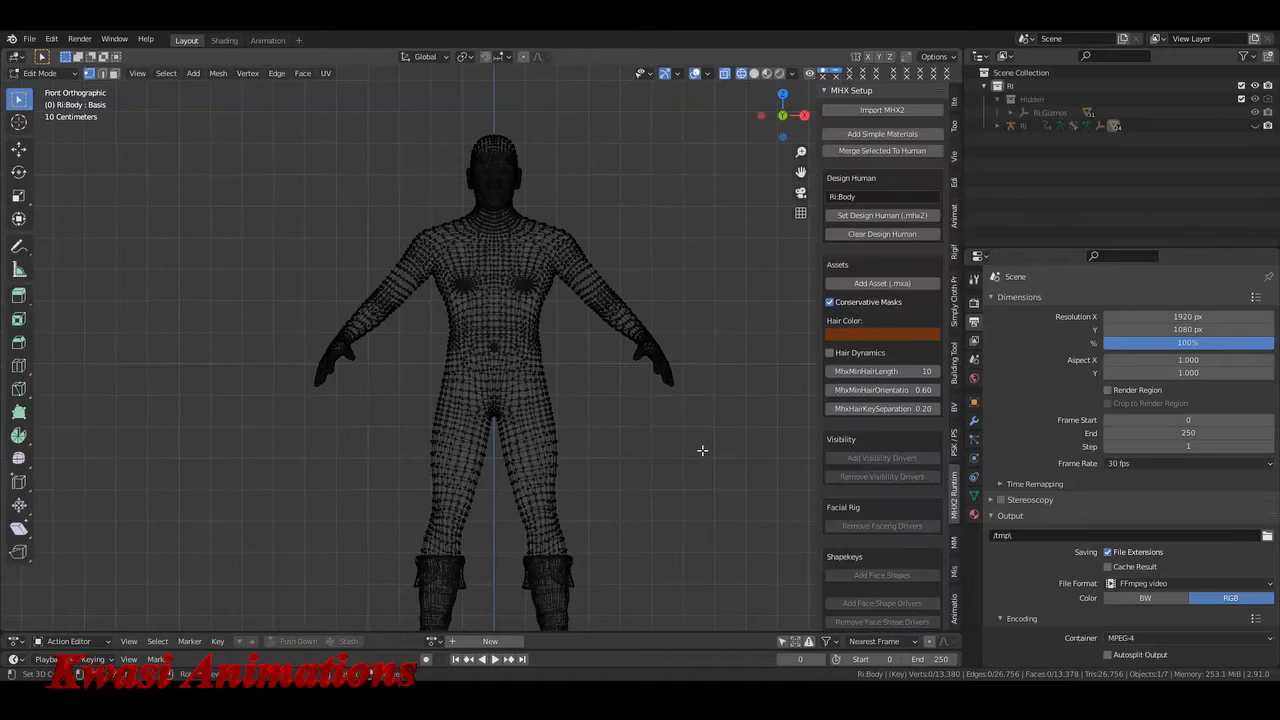
left_click(953, 312)
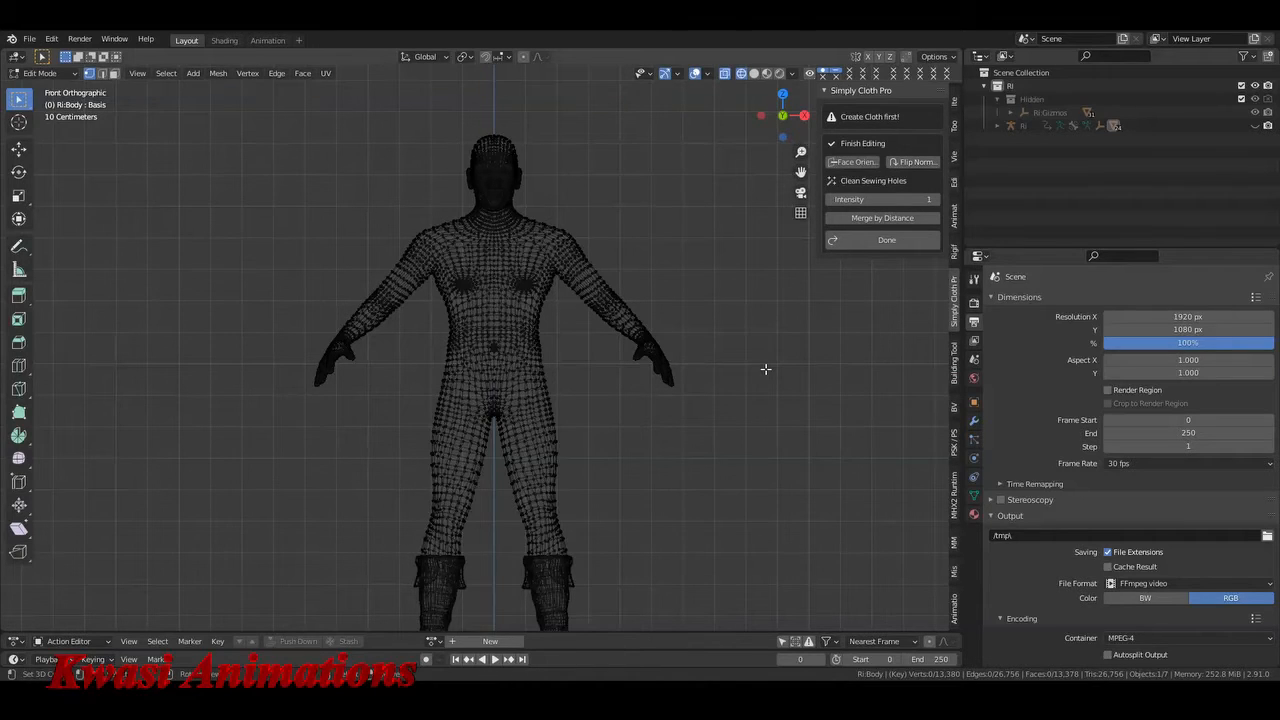
key("n")
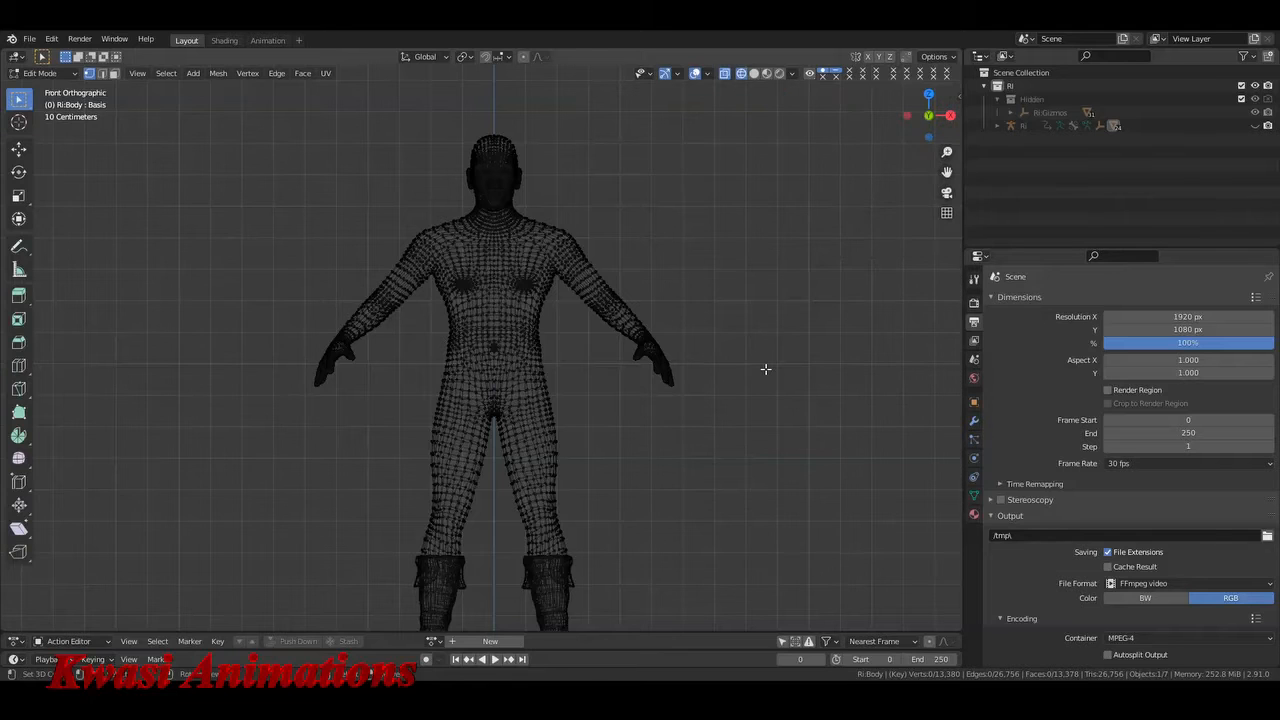
- Box-select the body's vertices from the waist down over both legs into the boots
key("a")
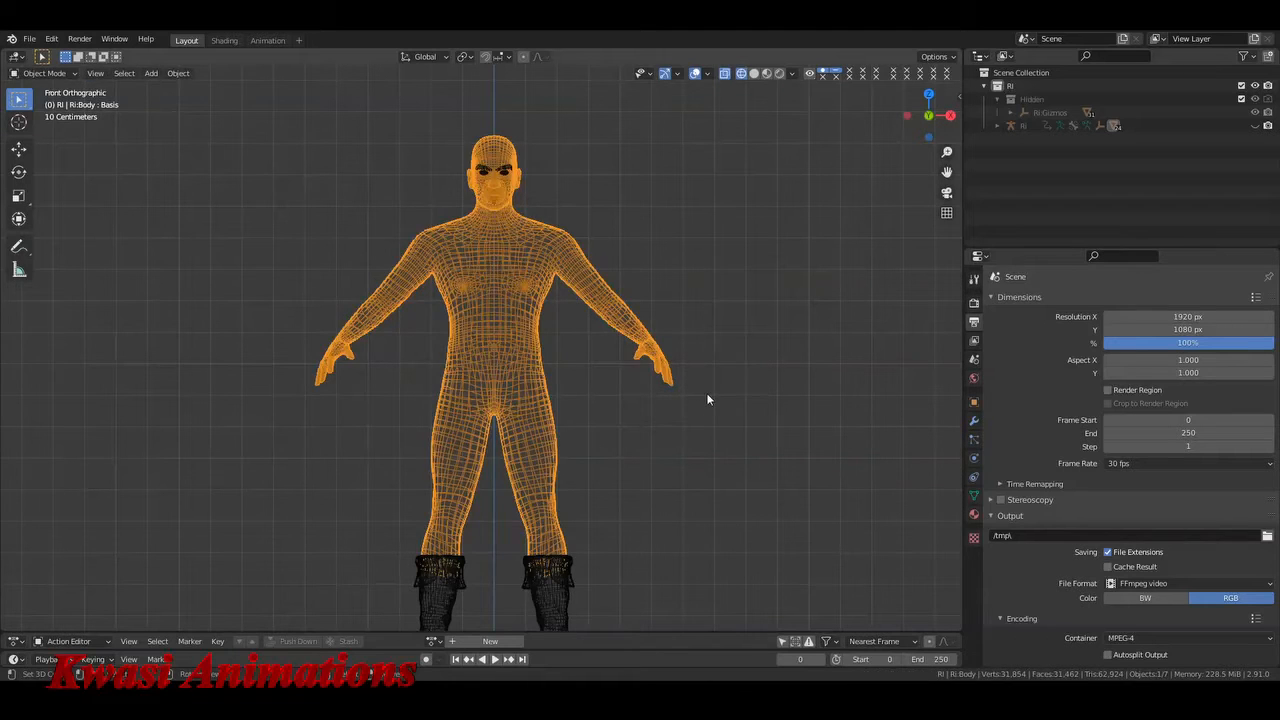
key("alt+a")
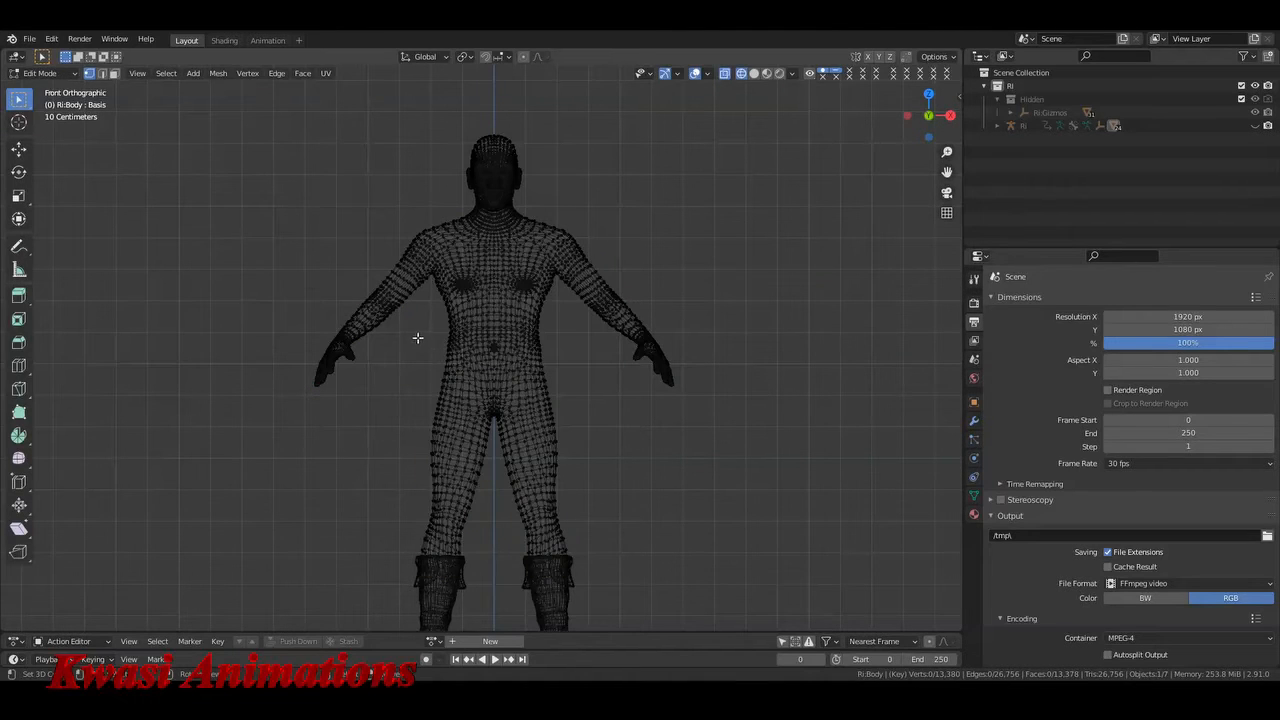
left_click_drag(408, 332, 602, 608)
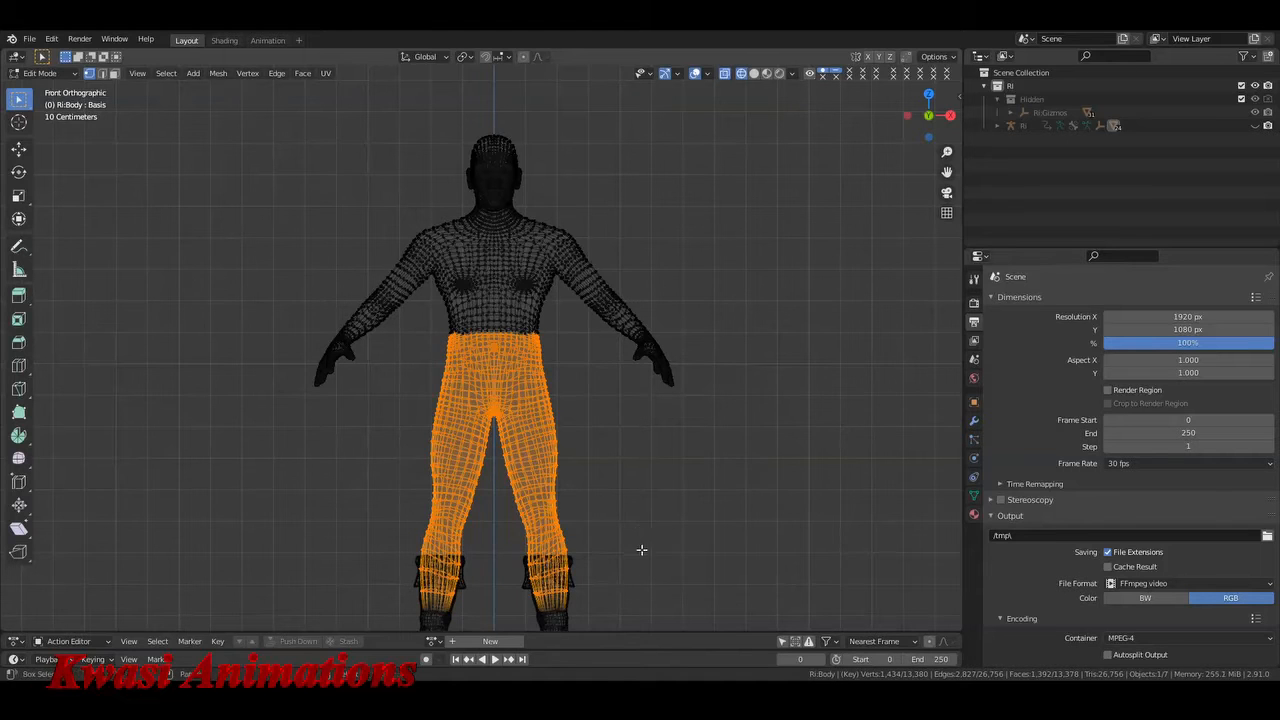
- Even out the waist border of the leg selection by deselecting the stray edge loop of vertices around the waist
middle_click_drag(642, 548, 642, 514, "shift")
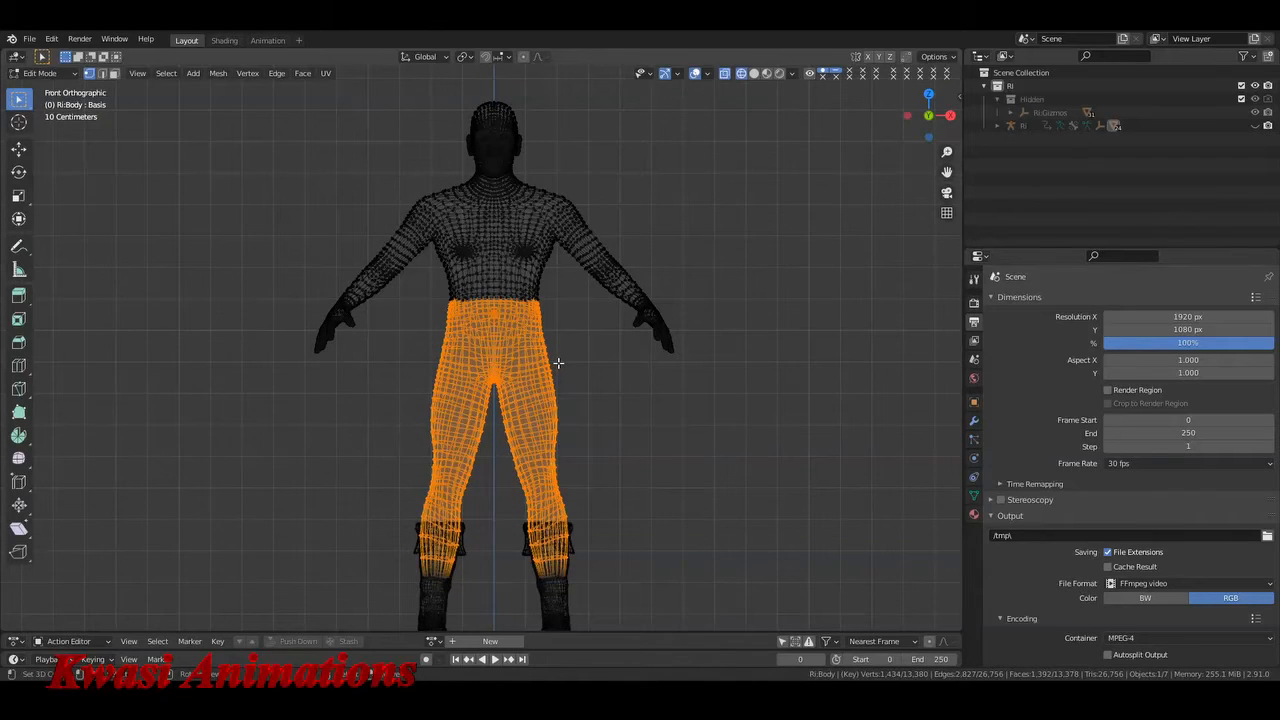
scroll(558, 363, "up", 8)
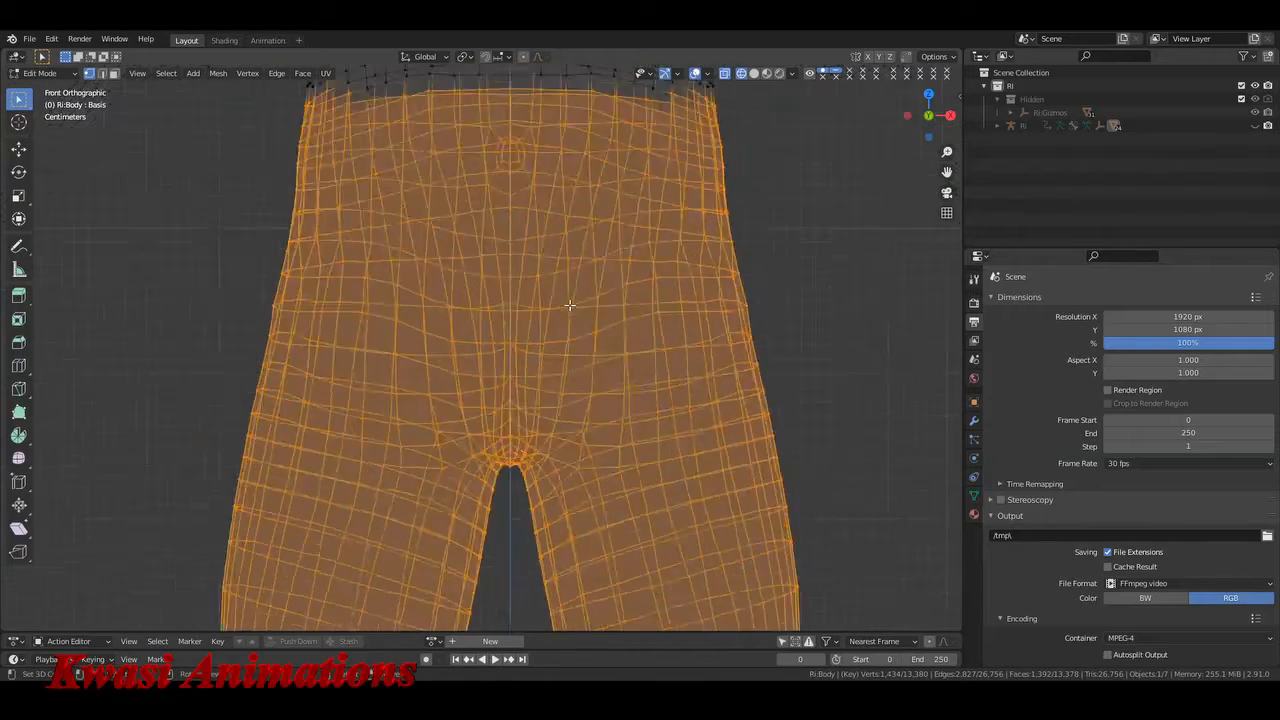
middle_click_drag(592, 350, 553, 450, "shift")
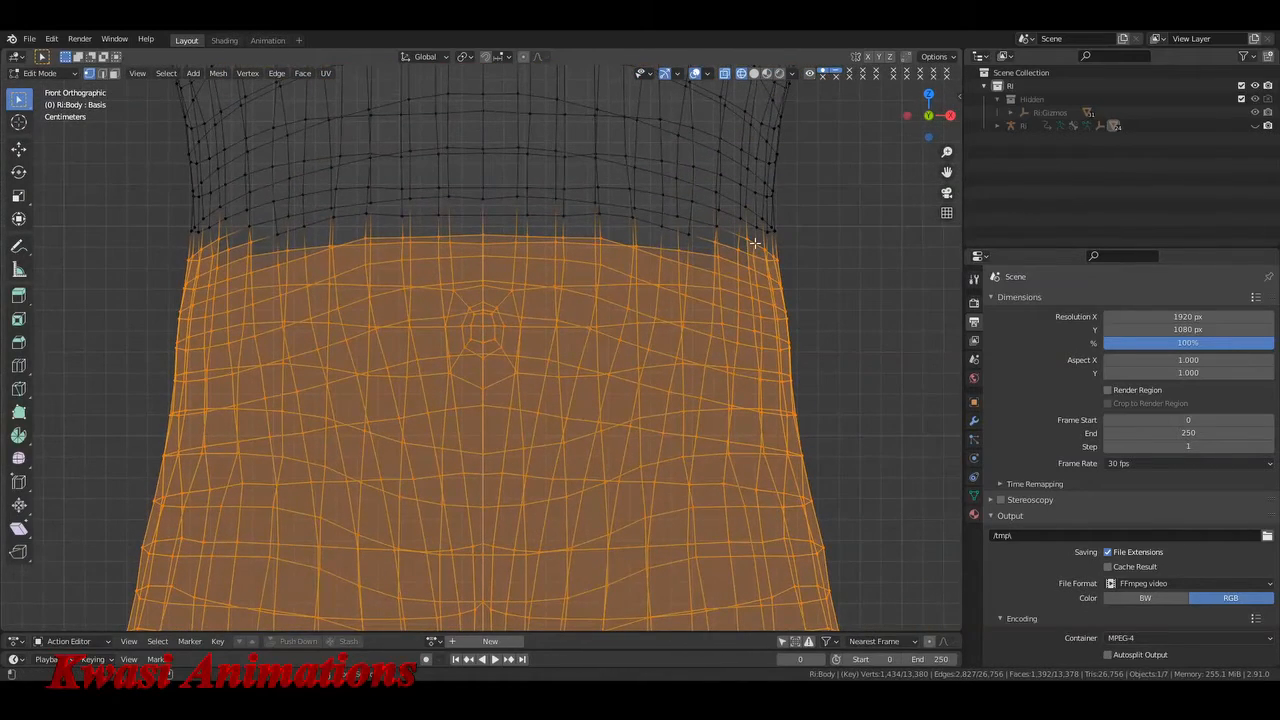
left_click(755, 243, "alt+shift")
left_click(755, 243, "alt+shift")
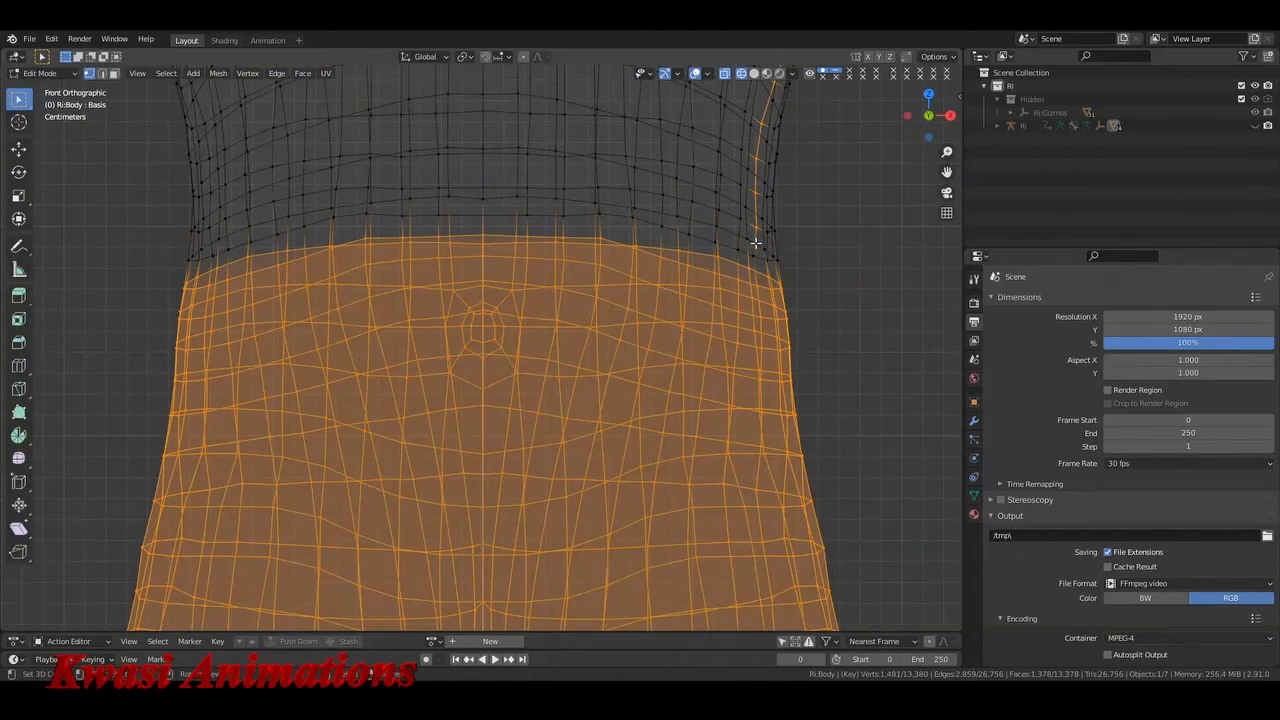
left_click(755, 243, "alt+shift")
middle_click_drag(755, 243, 716, 266)
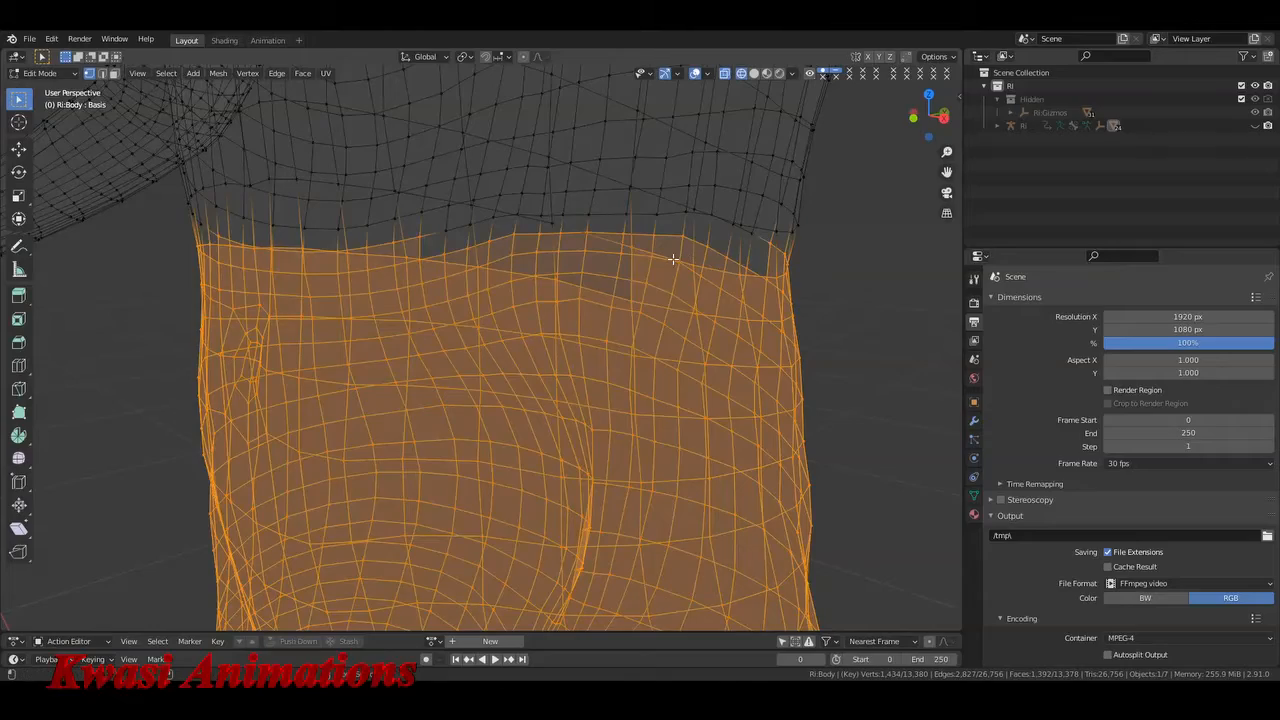
left_click(676, 257, "alt+shift")
scroll(488, 273, "down", 3)
middle_click_drag(488, 273, 751, 294)
key("KP_1")
scroll(751, 295, "down", 3)
middle_click_drag(615, 419, 629, 323, "shift")
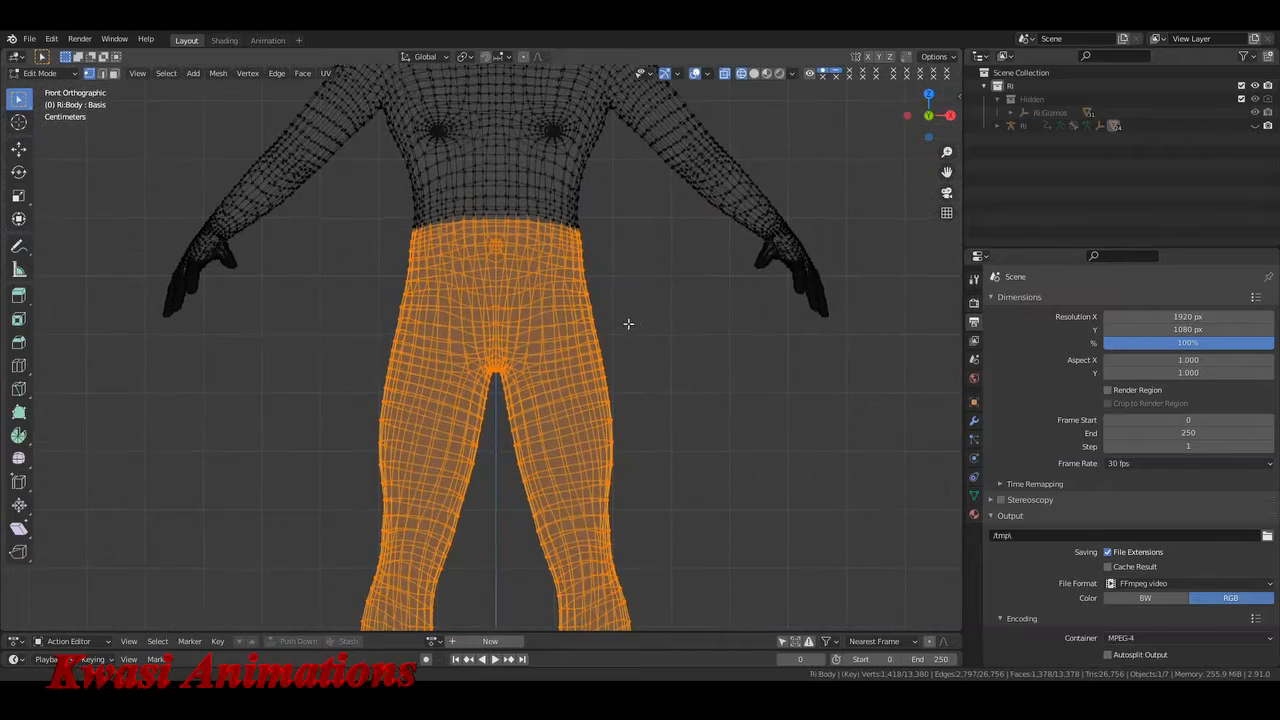
- Duplicate the selected waist-and-leg geometry in place on the body mesh and switch to solid shading
key("shift+d")
right_click(635, 323)
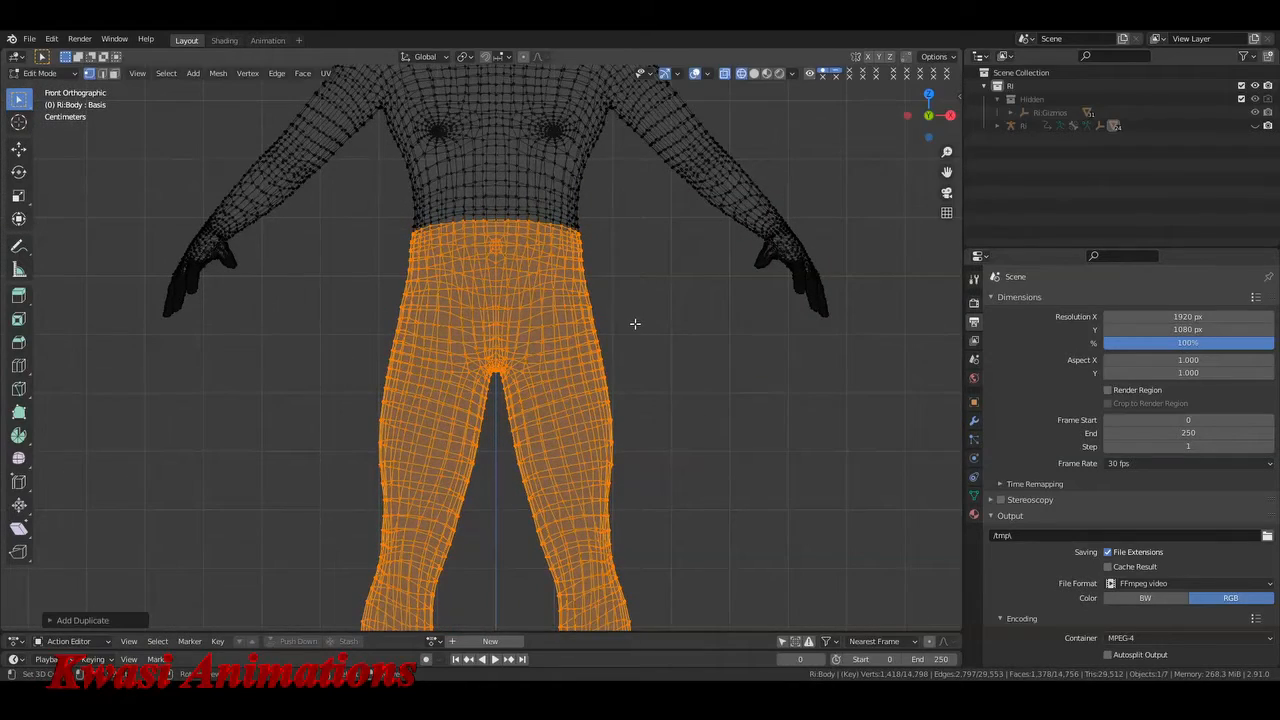
key("g")
right_click(689, 357)
key("z")
key("6")
scroll(695, 334, "down", 3)
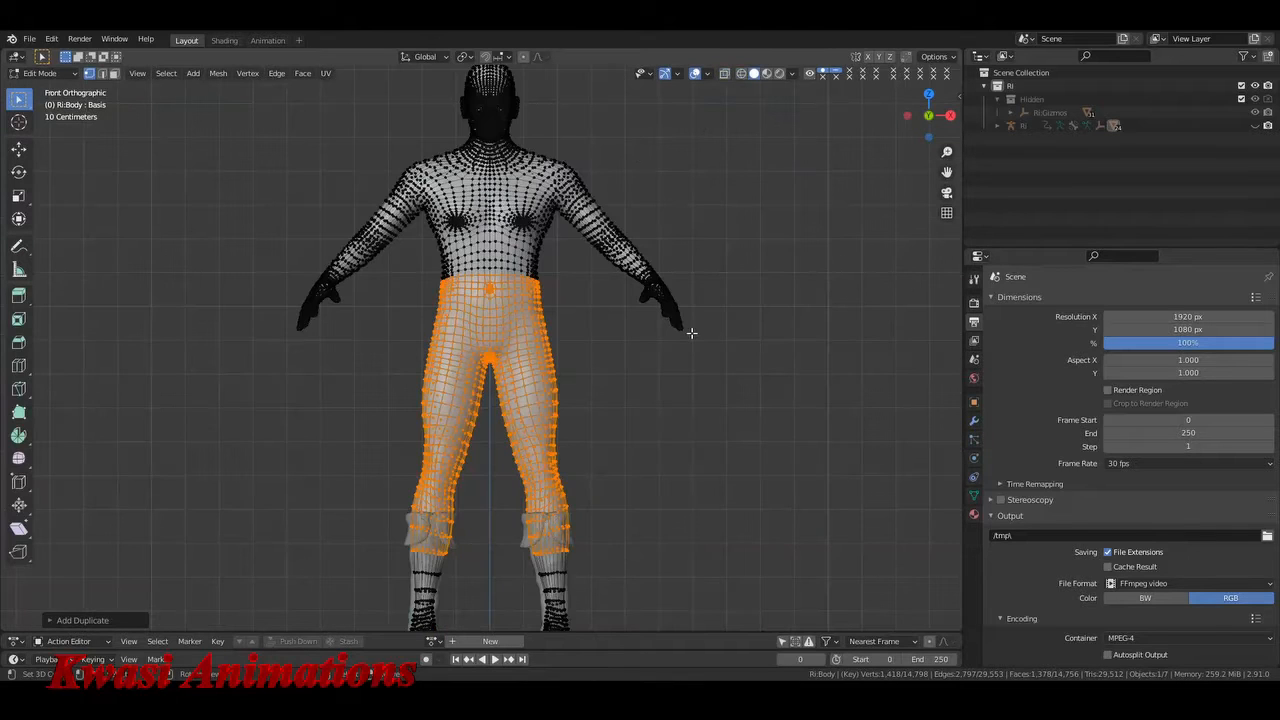
- Deselect all vertices of the body mesh and return to Object Mode
key("Tab")
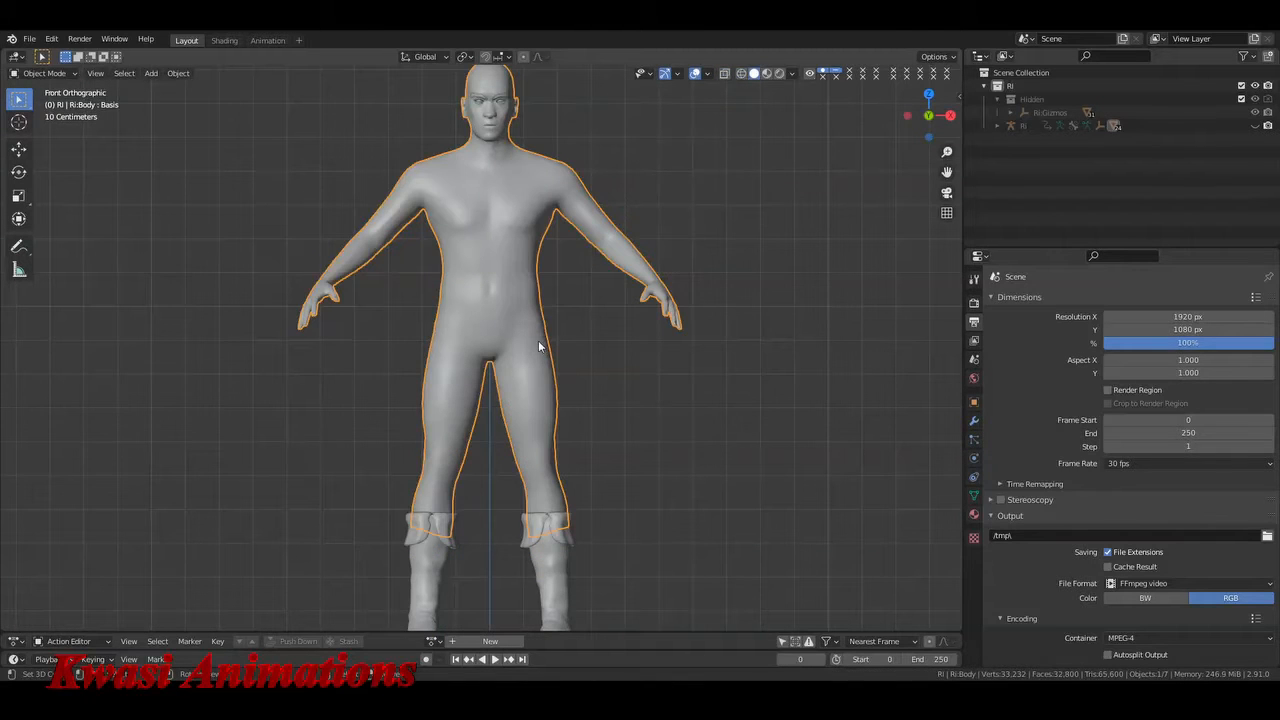
key("Tab")
key("alt+a")
key("Tab")
- Expand the character rig in the outliner, check the contents of the Body object, and re-enter Edit Mode on it
left_click(1011, 126)
scroll(1045, 202, "down", 2)
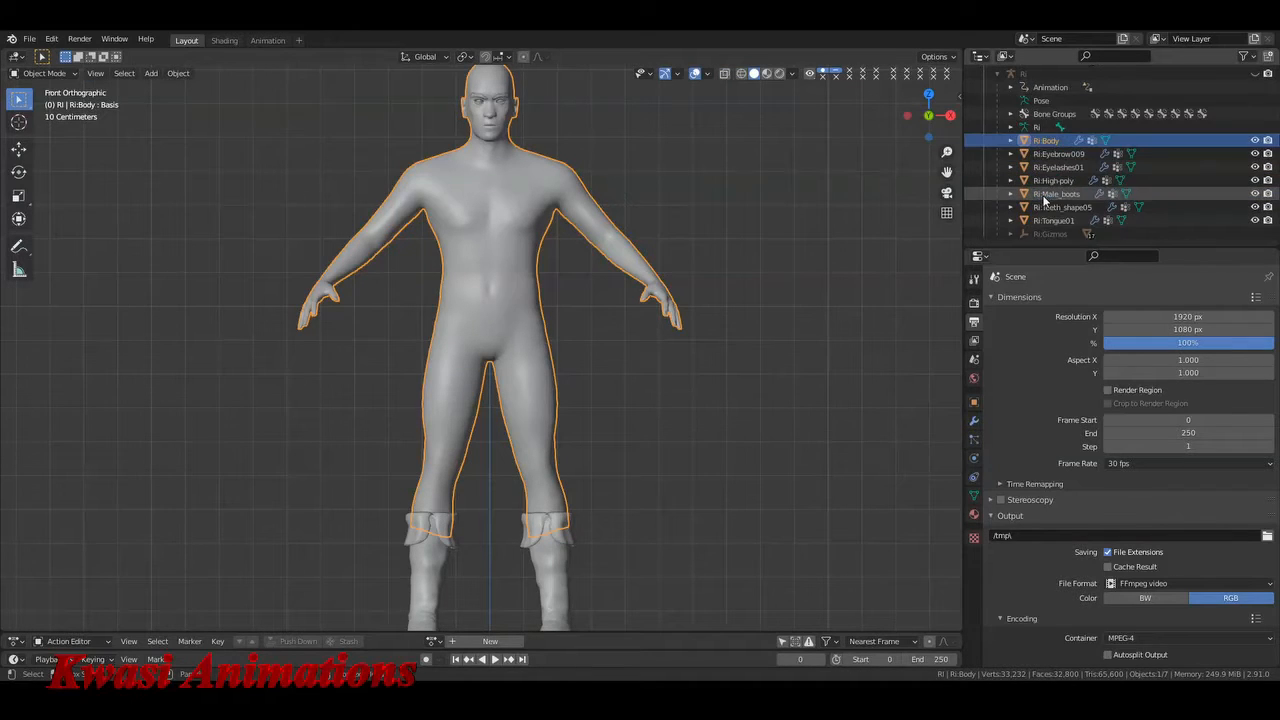
left_click(1010, 141)
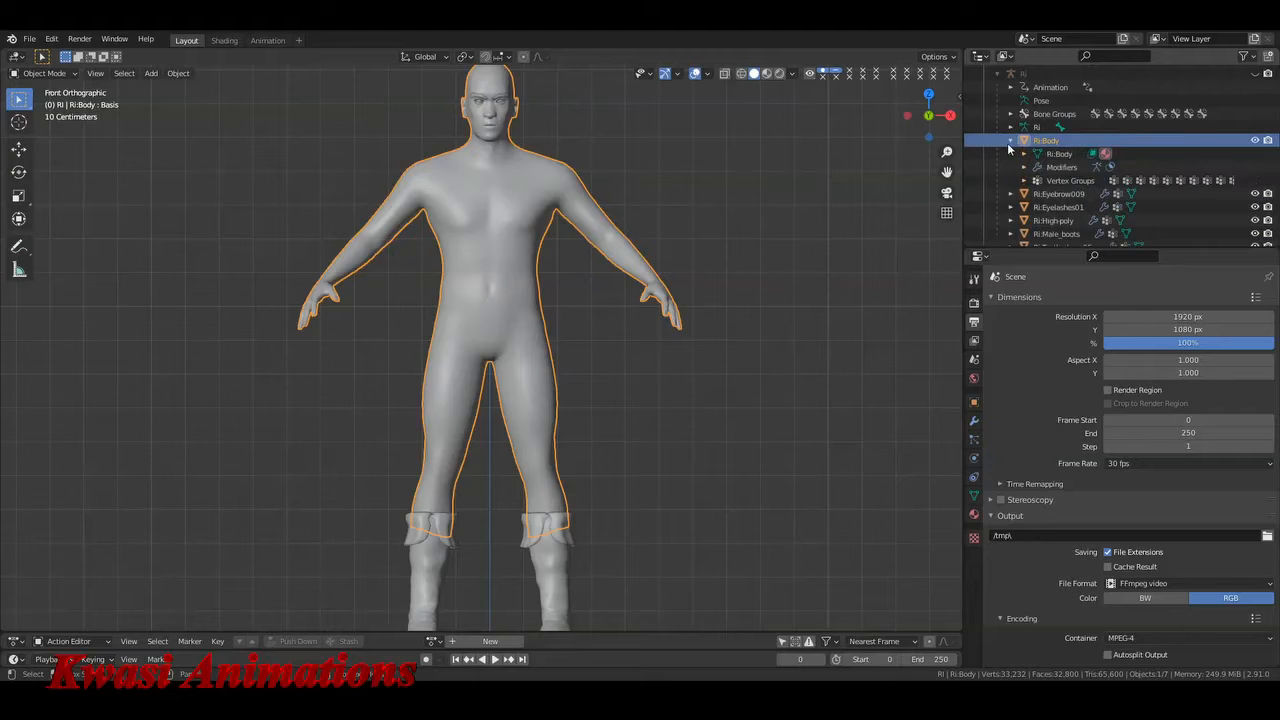
left_click(1010, 142)
key("Tab")
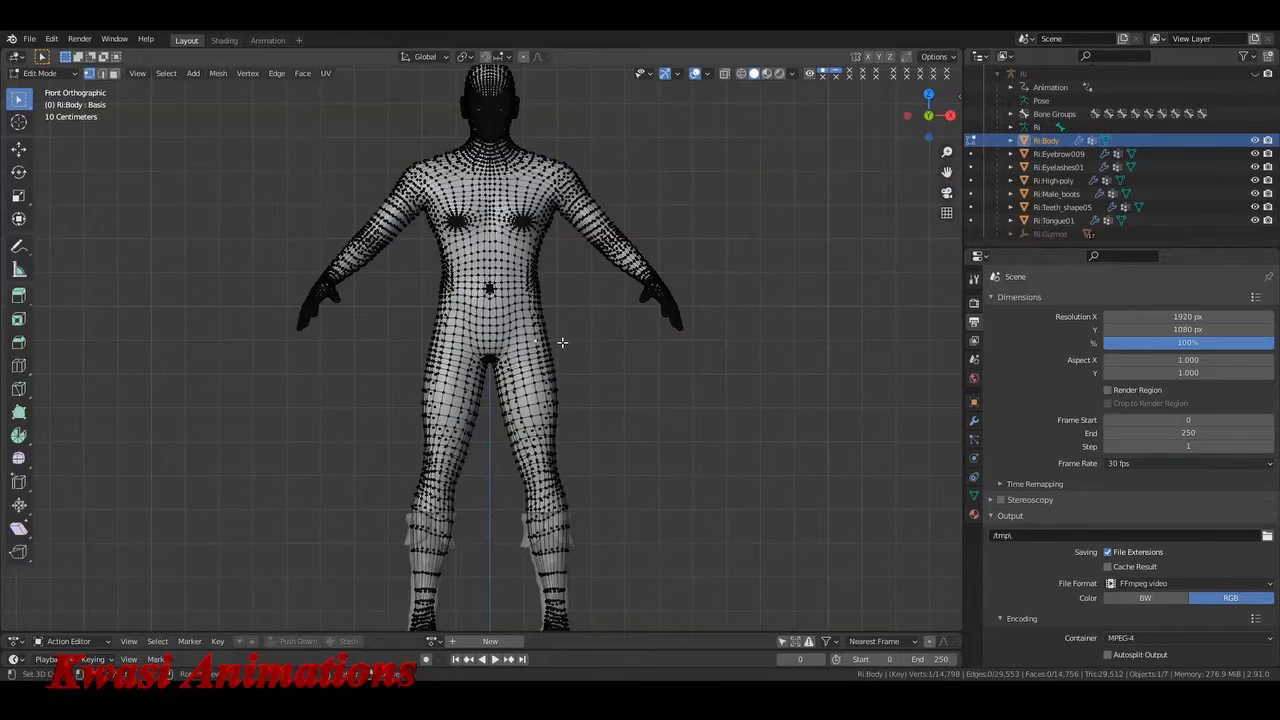
middle_click_drag(562, 342, 626, 336)
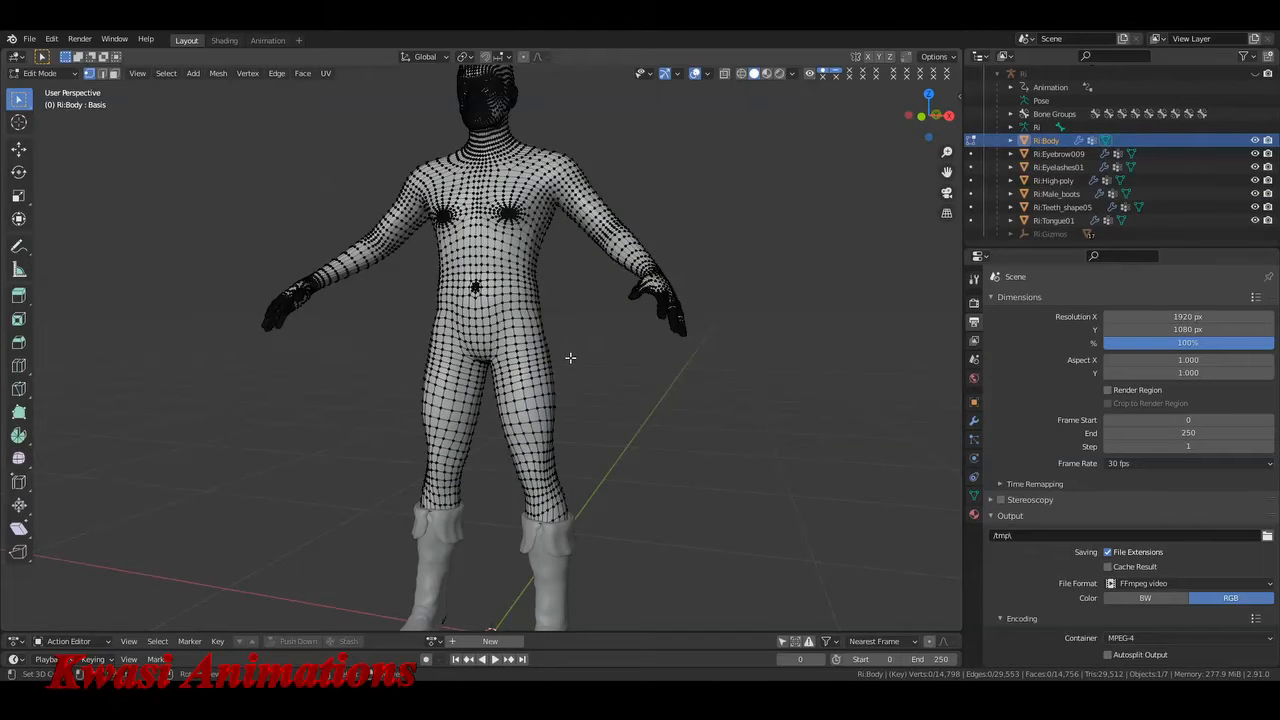
key("a")
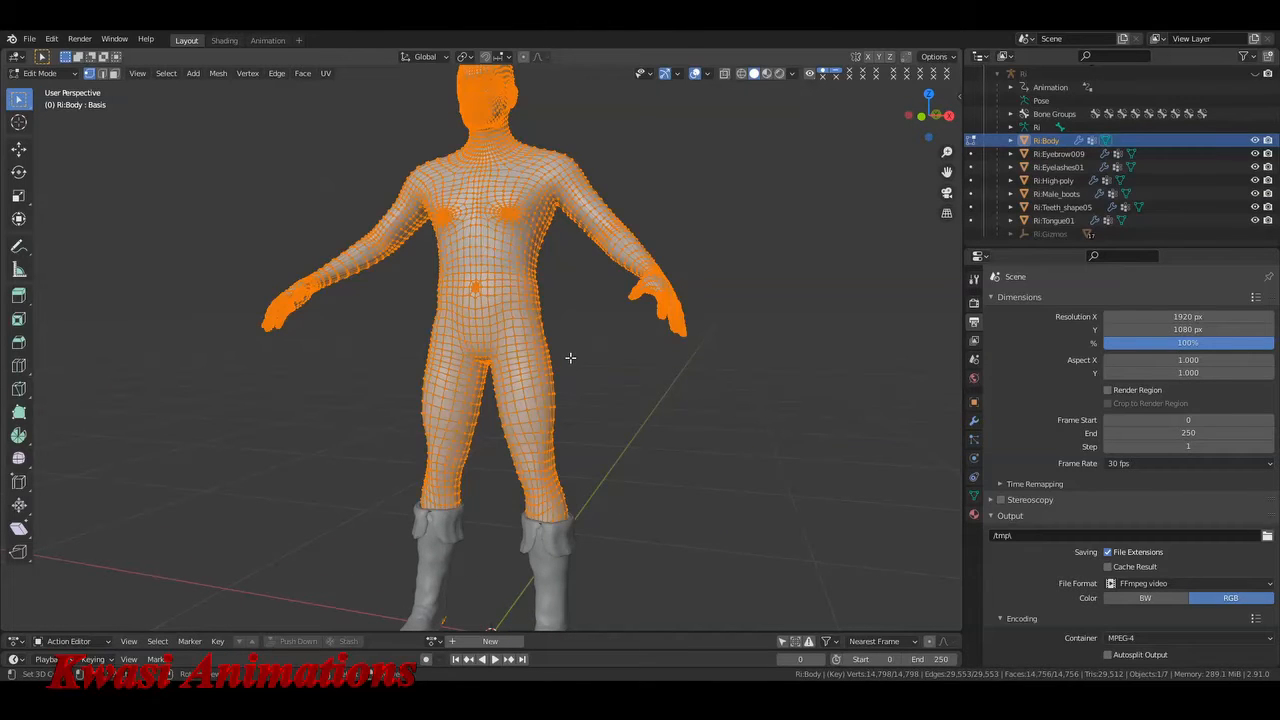
key("g")
right_click(598, 322)
- Switch the viewport to wireframe shading and undo back to the selected lower-body region from the waist to the boots
key("z")
left_click(579, 351)
mouse_move(521, 384)
middle_mouse_down()
mouse_move(593, 367)
mouse_move(555, 372)
middle_mouse_up()
scroll(551, 372, "up", 4)
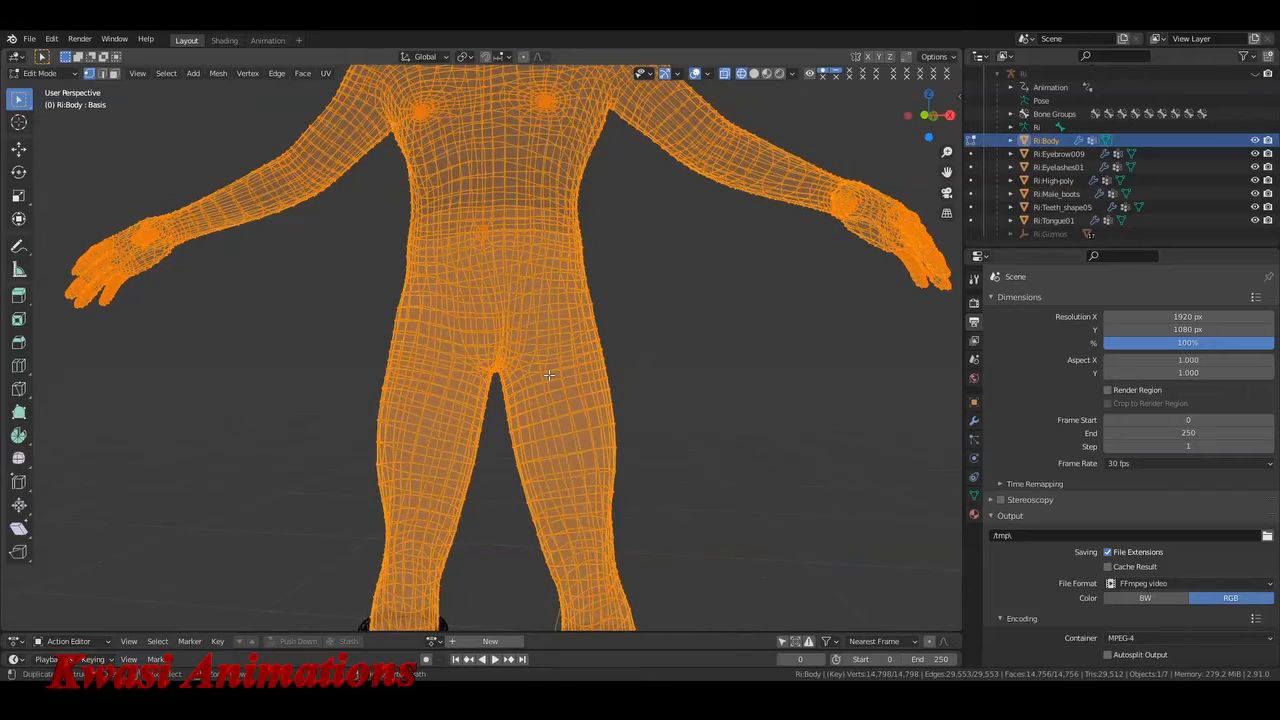
left_click(549, 374)
key("ctrl+l")
key("Tab")
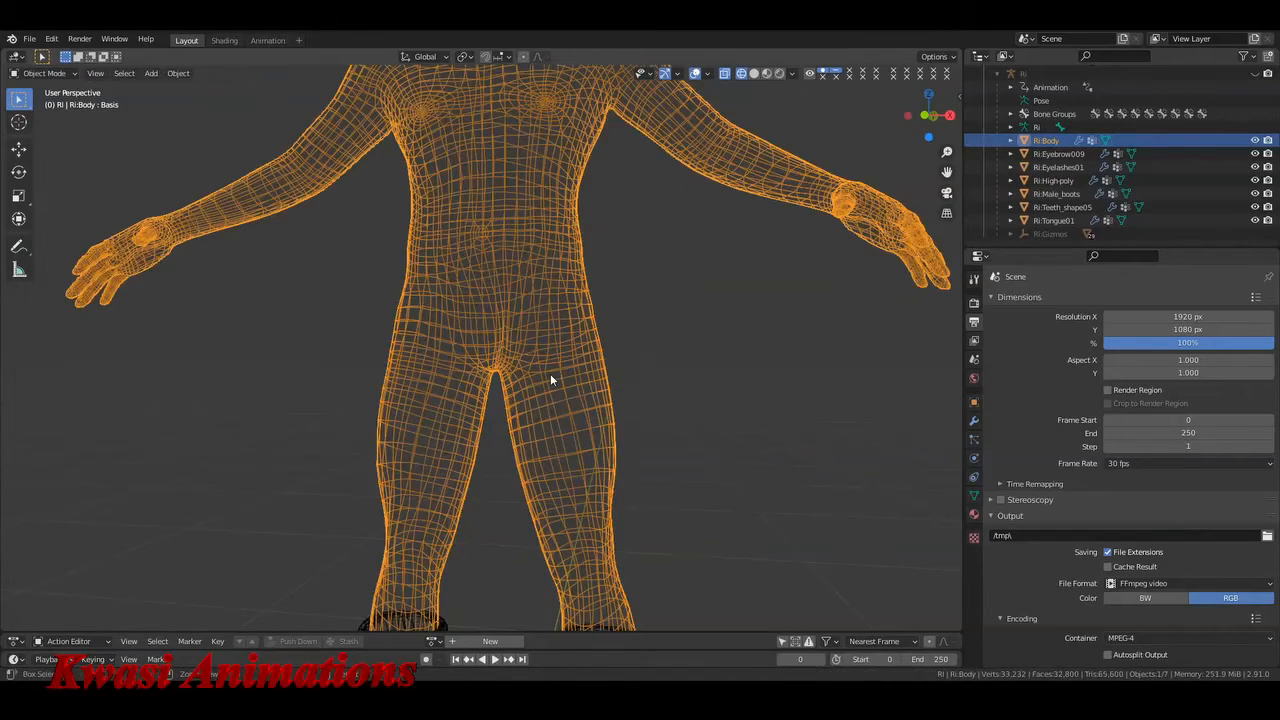
key("Tab")
key("shift+d")
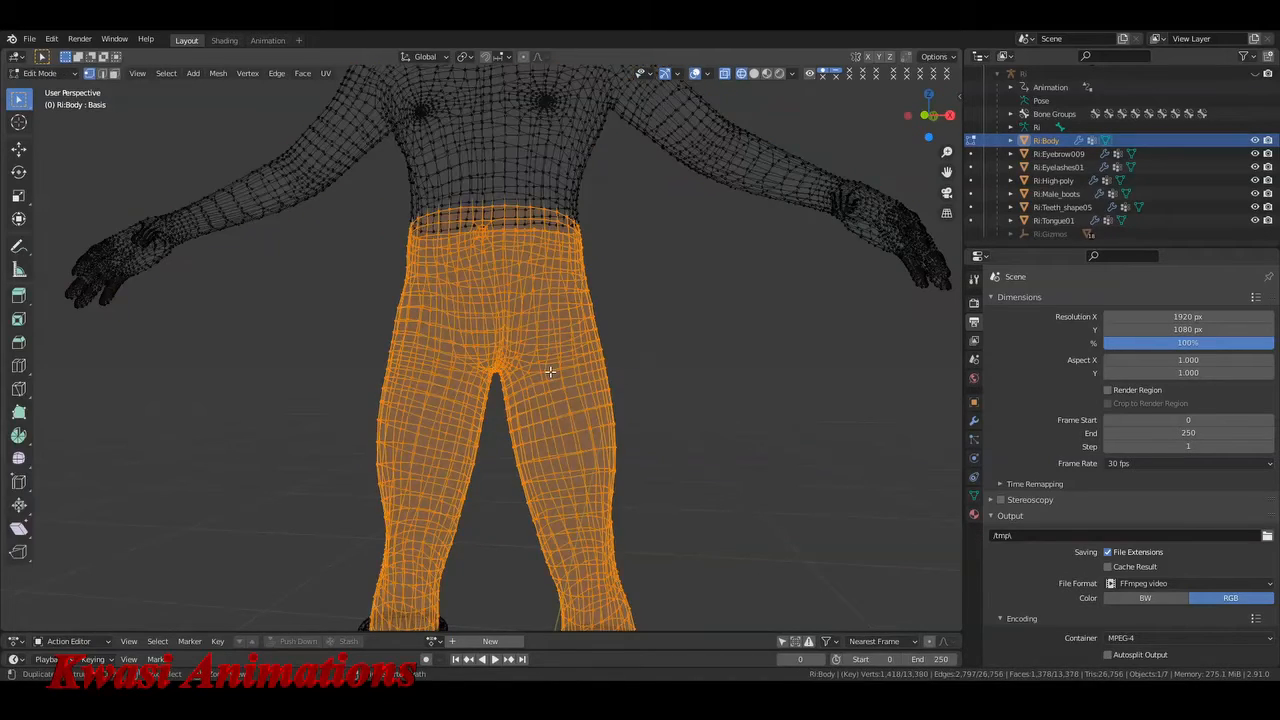
mouse_move(550, 372)
middle_mouse_down()
mouse_move(580, 369)
mouse_move(569, 399)
mouse_move(535, 377)
mouse_move(553, 376)
middle_mouse_up()
key("g")
right_click(575, 360)
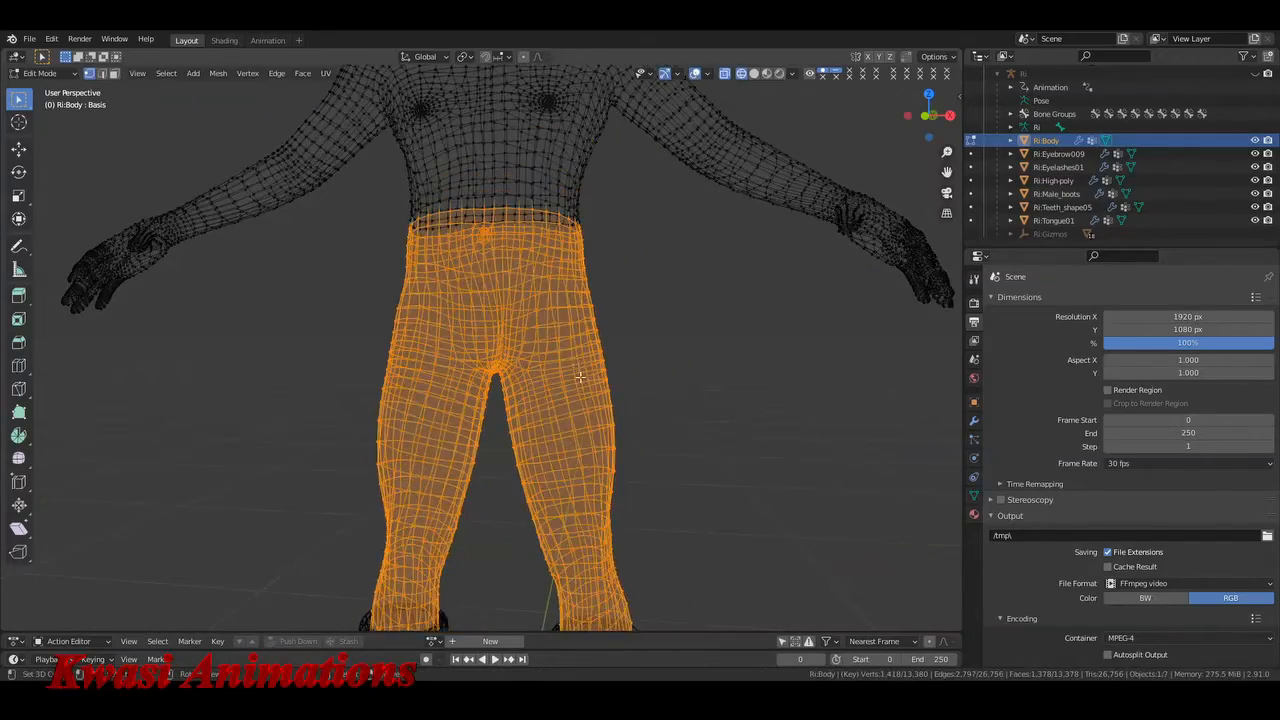
- Duplicate the selected lower-body region in place, separate the selection into its own object, and return to Object Mode
scroll(581, 375, "down", 2)
key("KP_1")
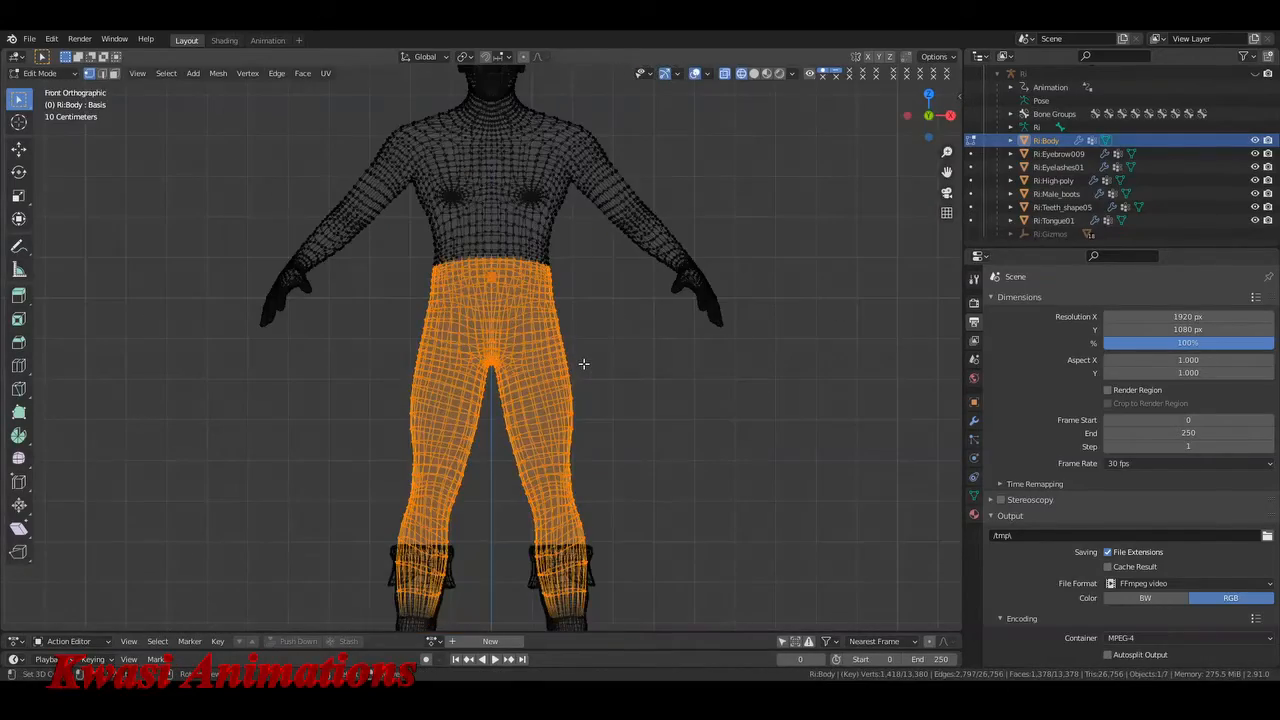
key("shift+d")
right_click(636, 372)
key("p")
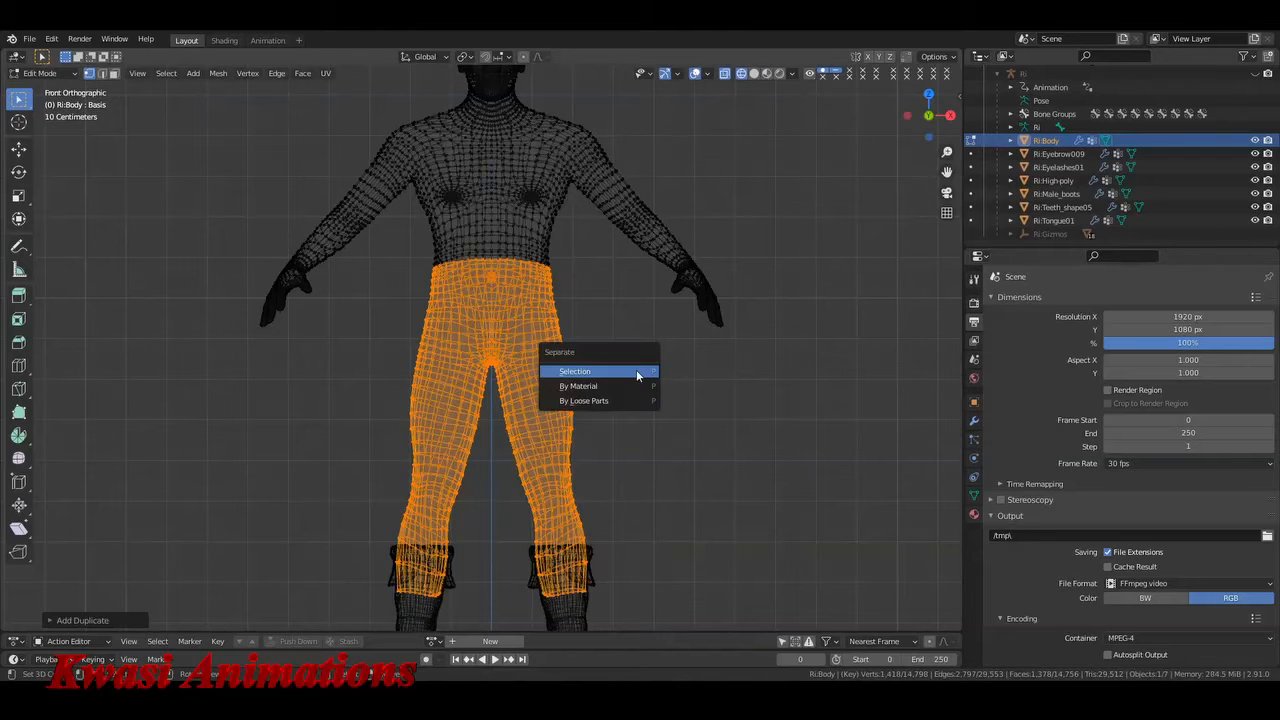
left_click(637, 373)
key("Tab")
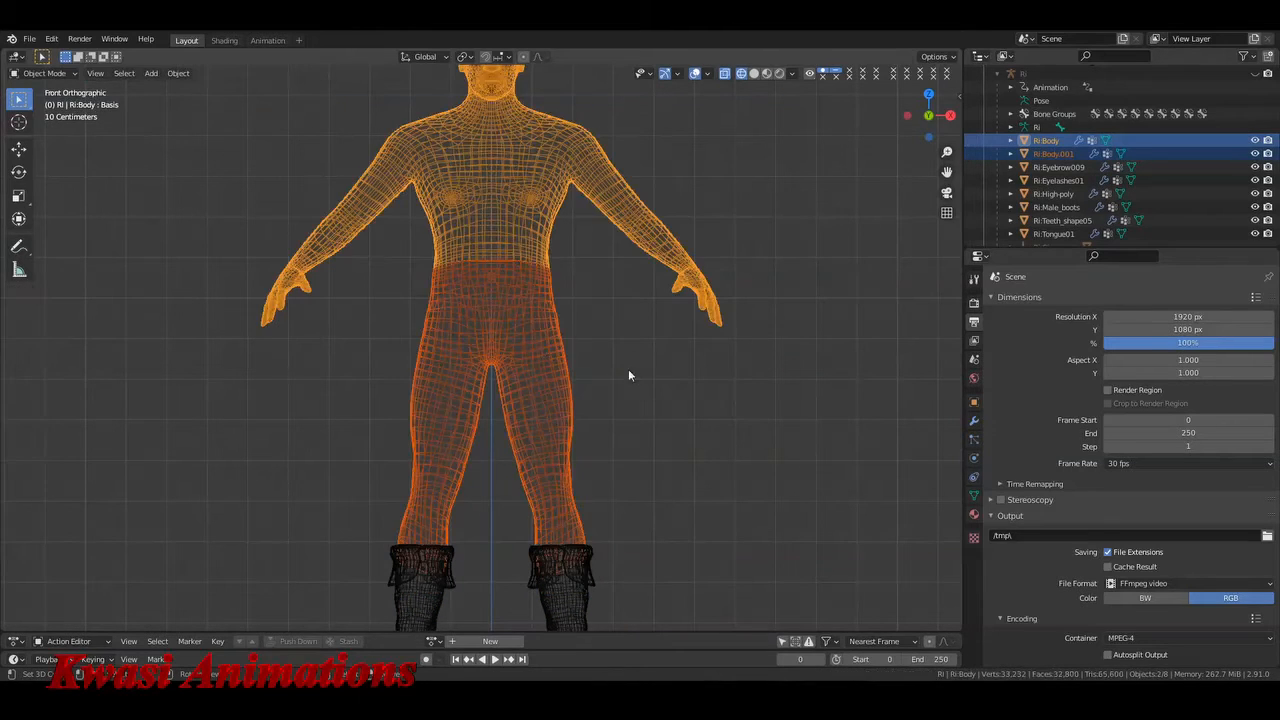
- Return the viewport to solid shading and hide the separated leg mesh to compare it with the body
key("z")
key("6")
left_click(541, 342)
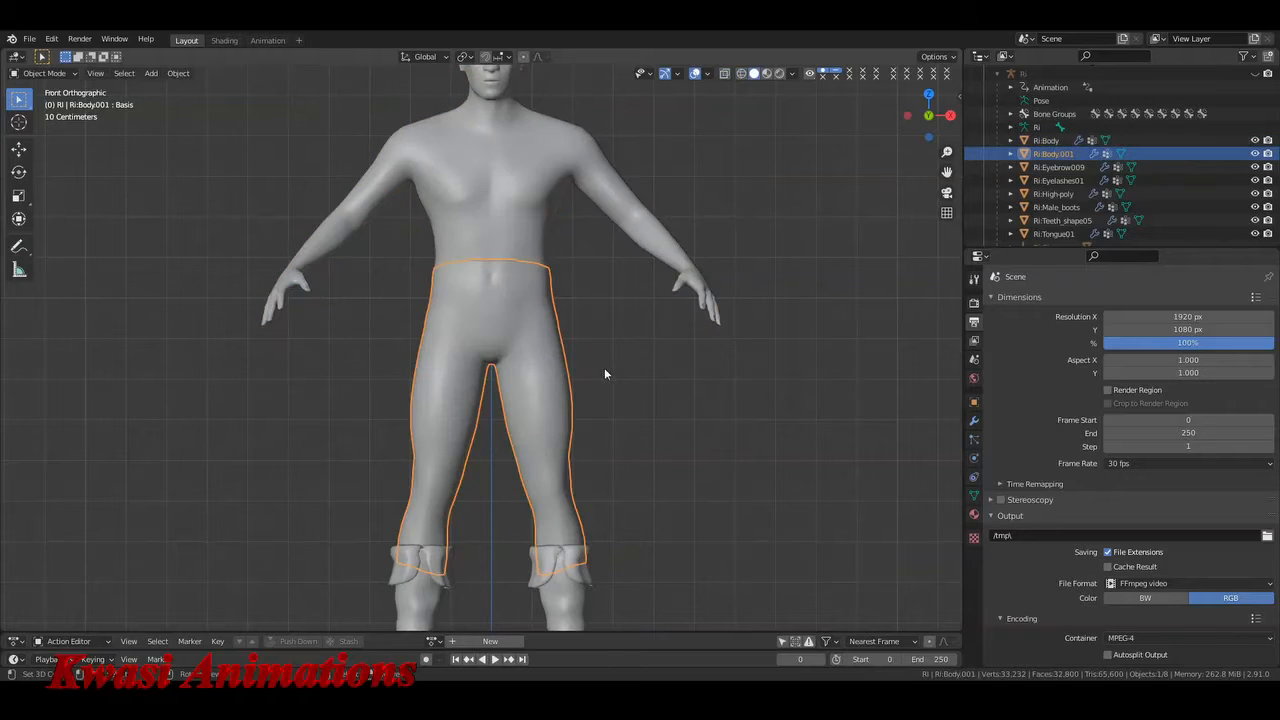
key("h")
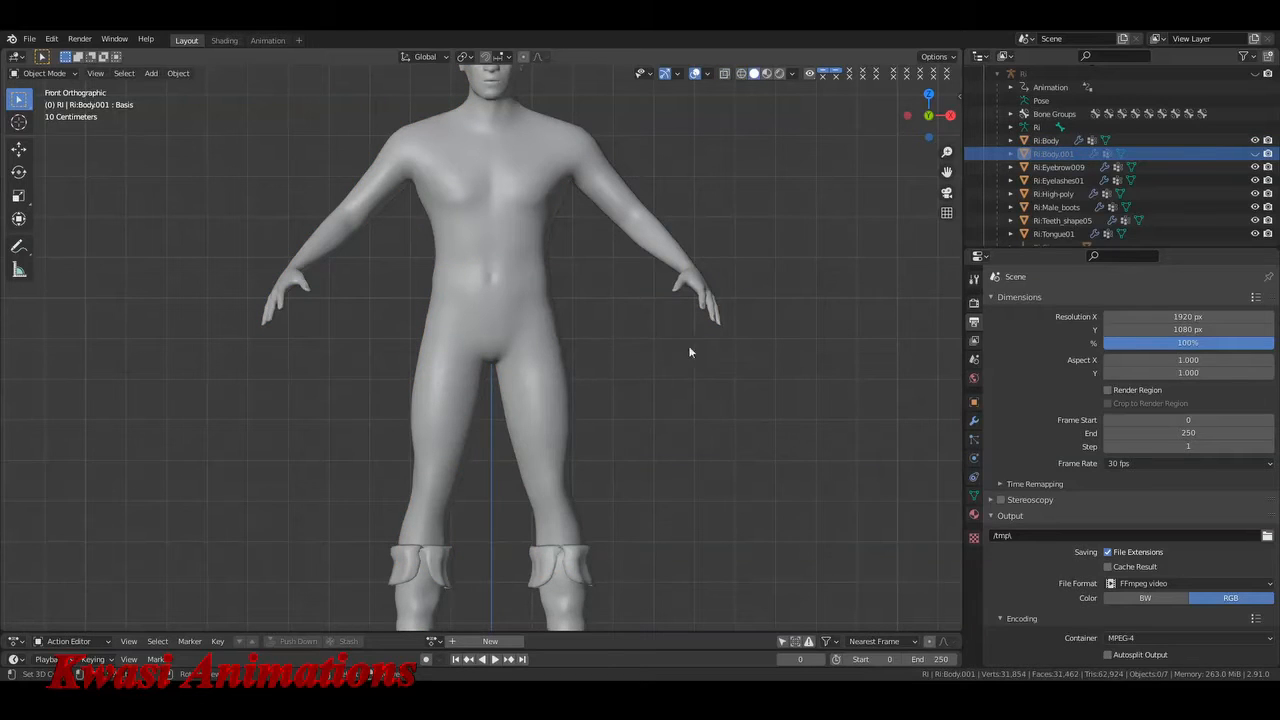
- Unhide the separated leg mesh and unlock its X, Y and Z location and rotation
left_click(1255, 153)
left_click(974, 401)
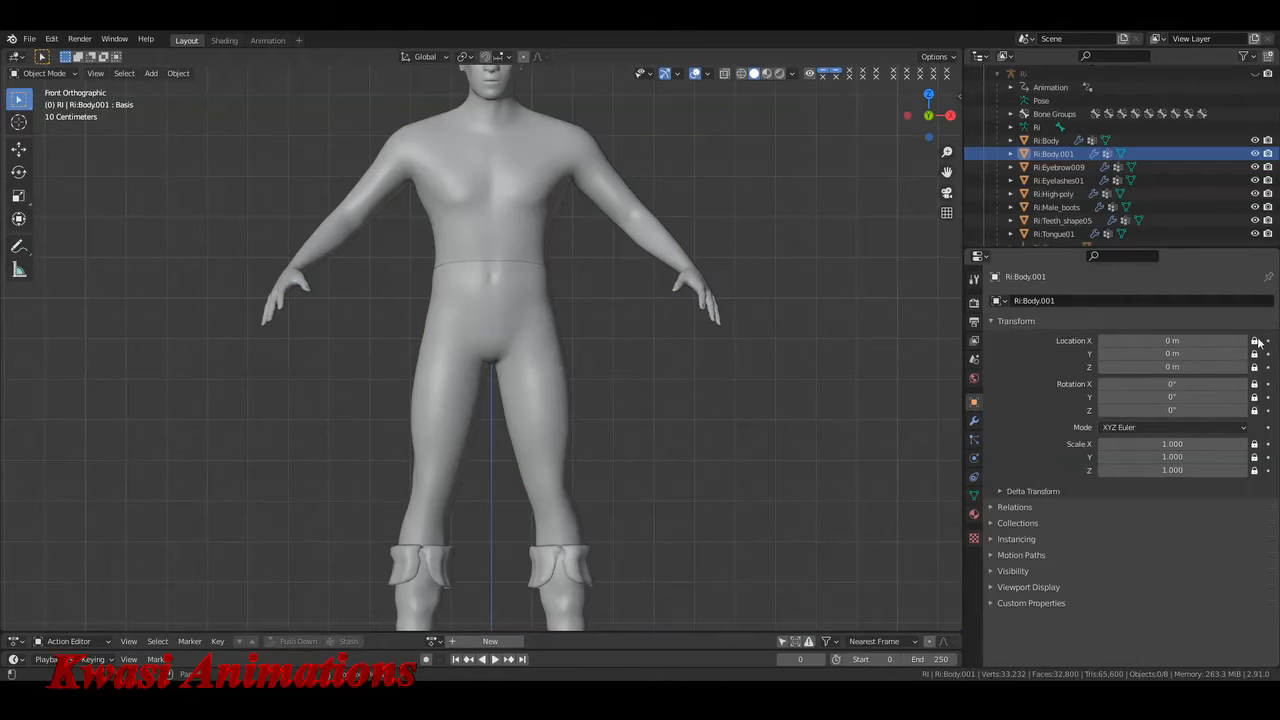
left_click_drag(1255, 345, 1255, 411)
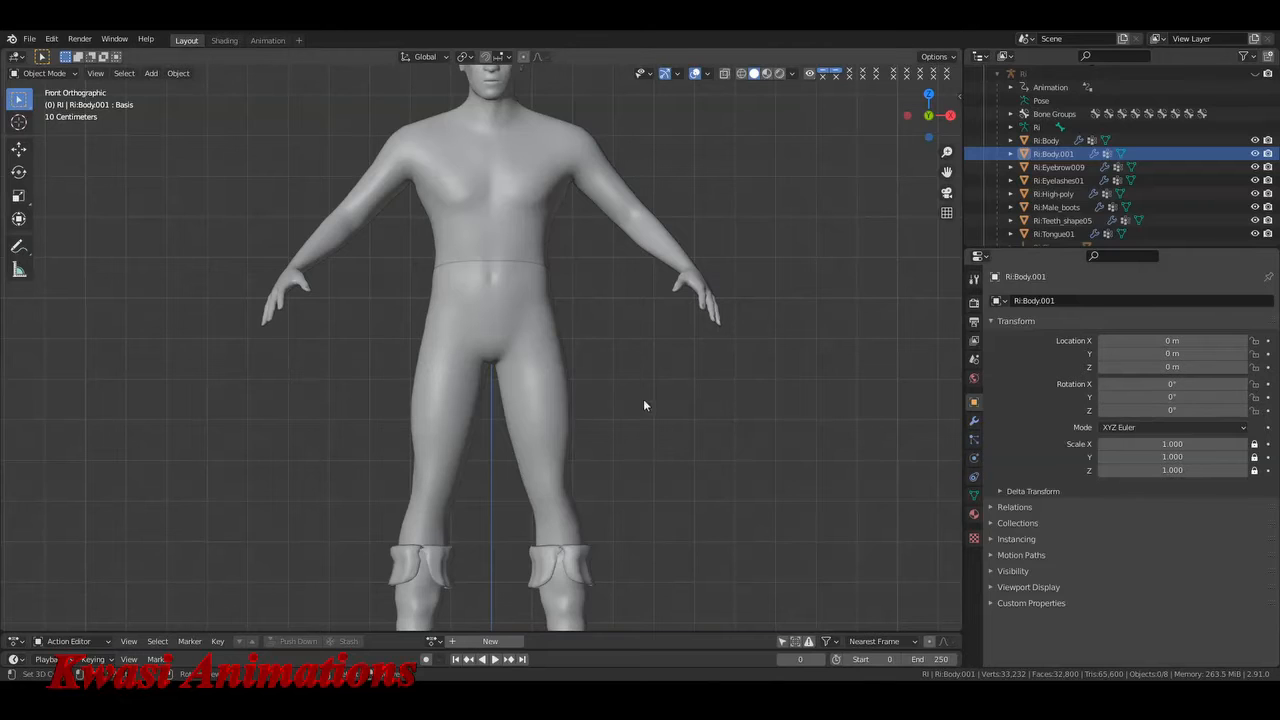
- Isolate the separated leg mesh in local view and enter Edit Mode with a front view
left_click(545, 297)
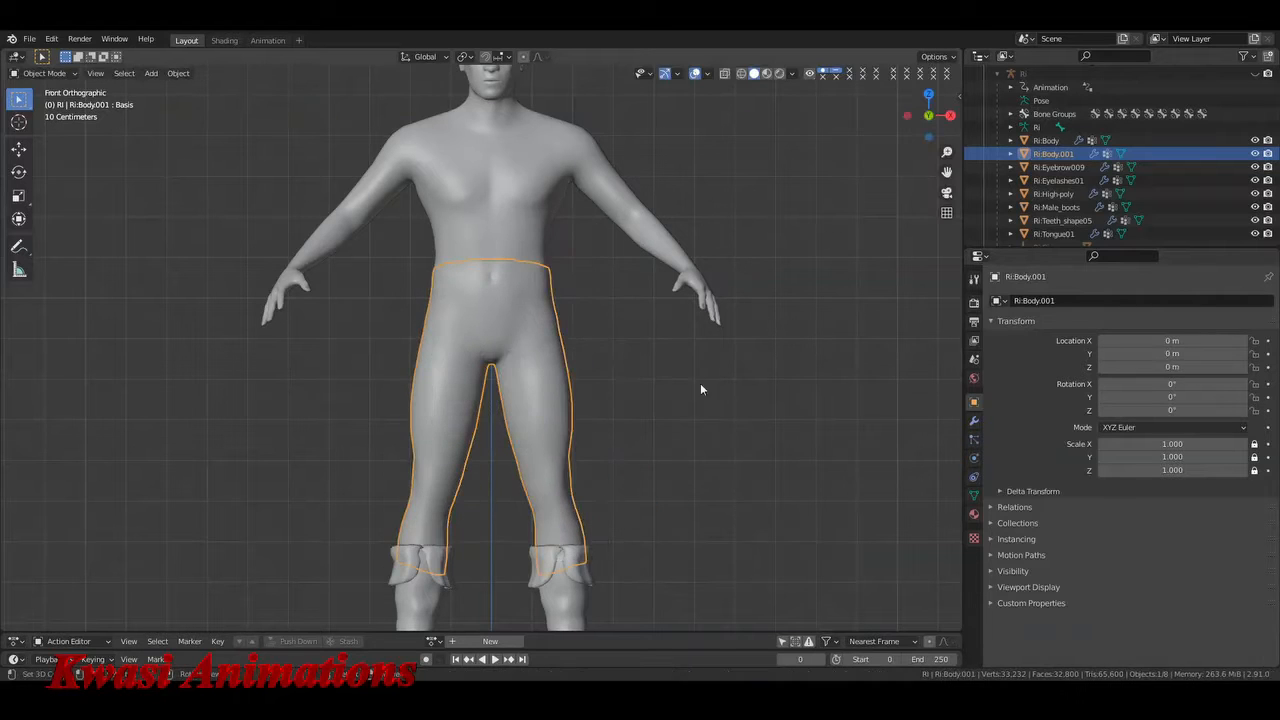
key("KP_Divide")
middle_click_drag(686, 357, 646, 352)
middle_click_drag(503, 229, 537, 317)
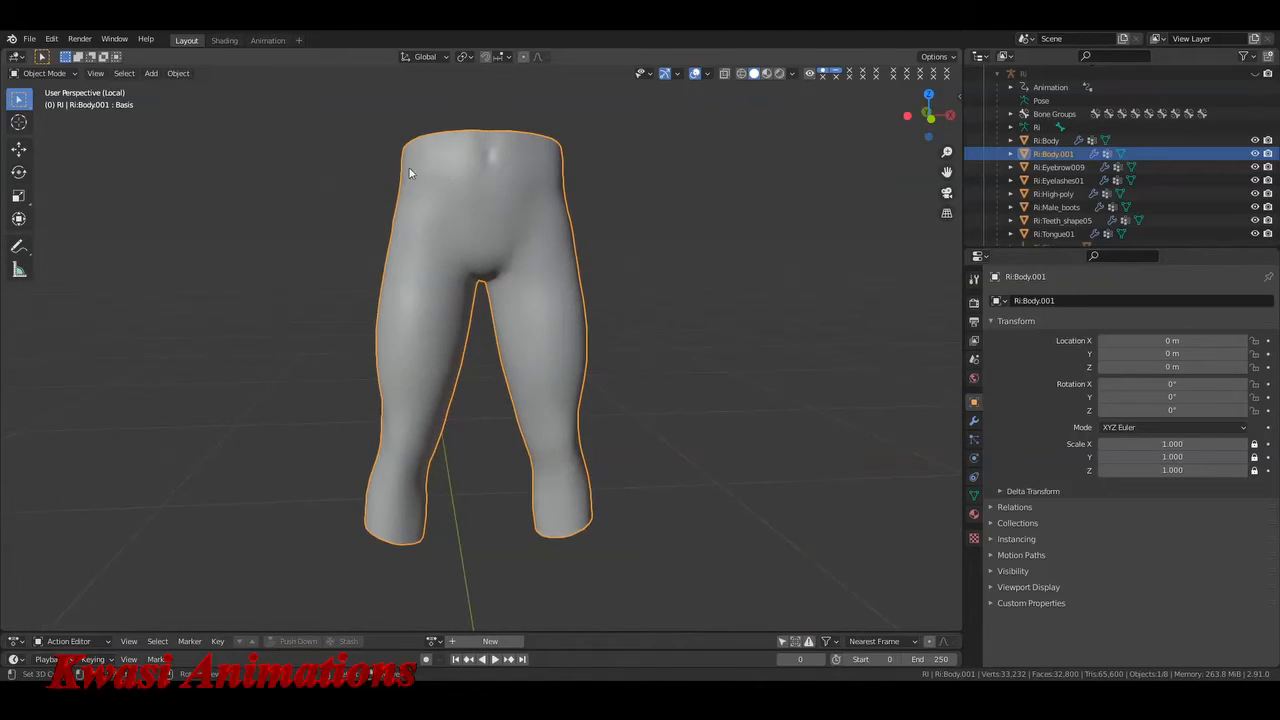
key("KP_1")
key("Tab")
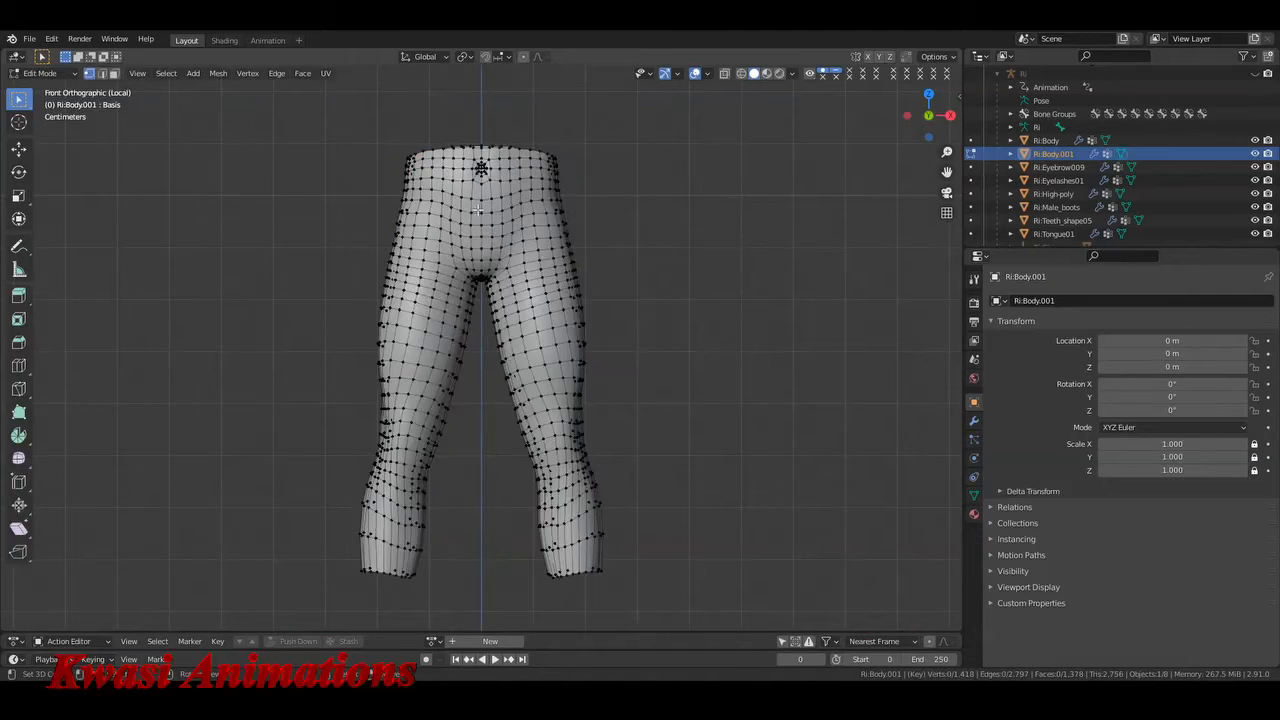
- Delete the vertices of the two uppermost edge loops around the waist, including the centre vertex above the navel
scroll(481, 207, "up", 4)
middle_click_drag(481, 207, 498, 516, "shift")
scroll(498, 516, "up", 6)
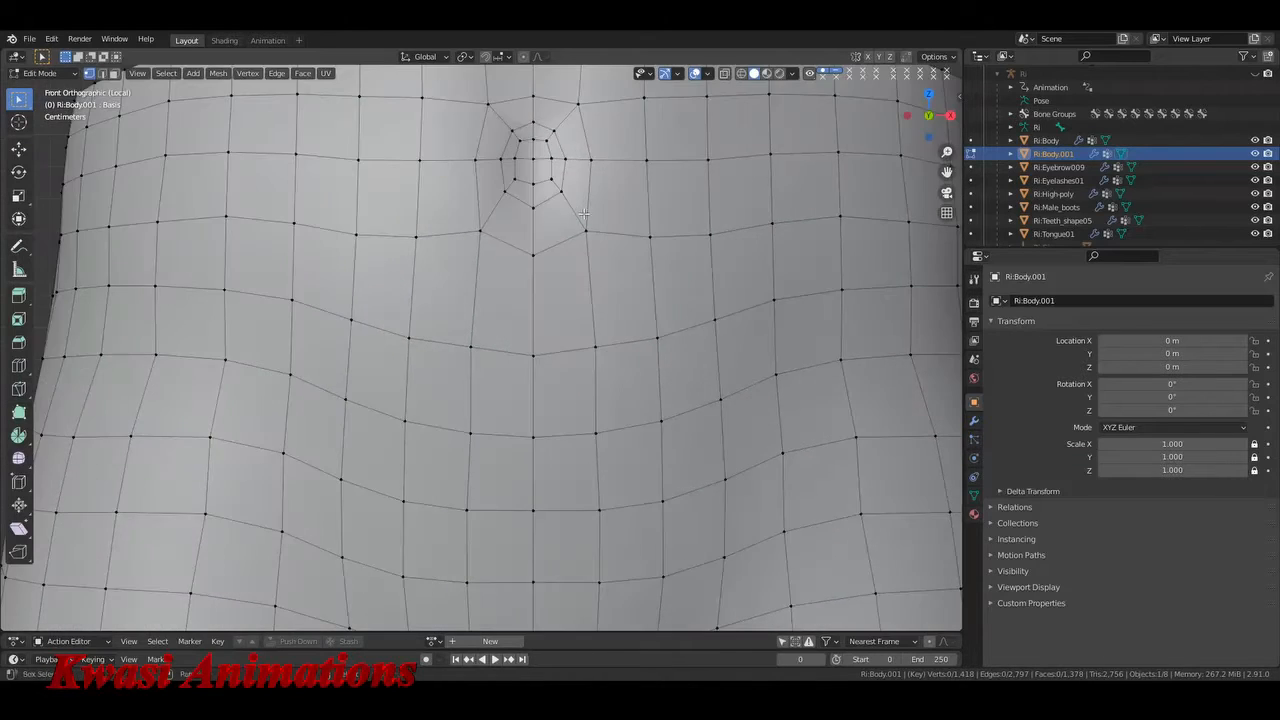
middle_click_drag(668, 115, 623, 349, "shift")
left_click(631, 268, "alt")
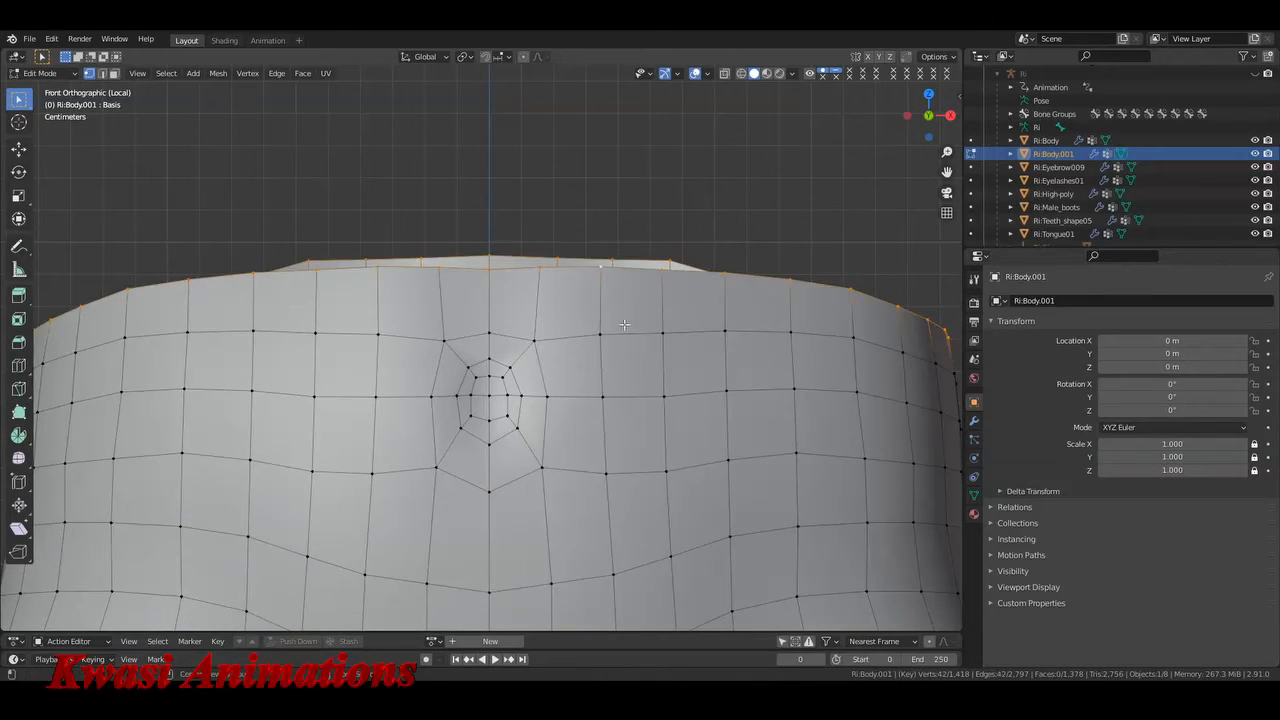
left_click(627, 333, "alt+shift")
left_click(489, 336, "shift")
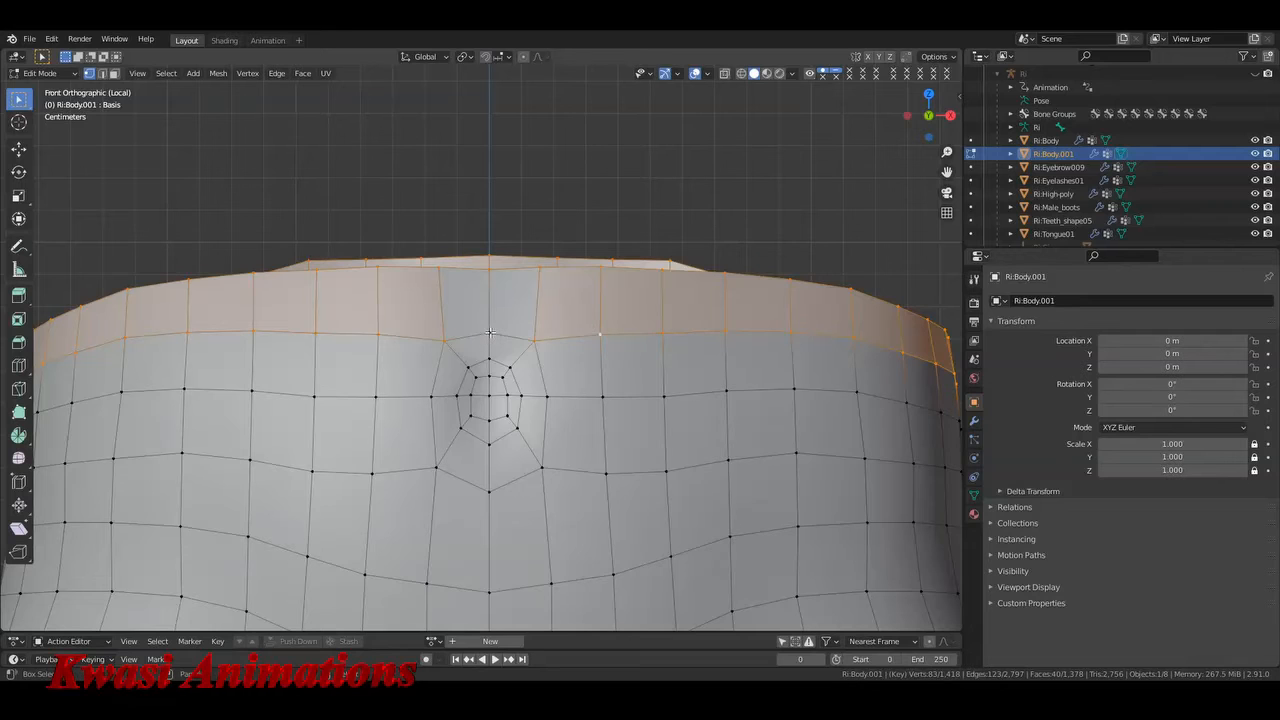
key("x")
left_click(617, 385)
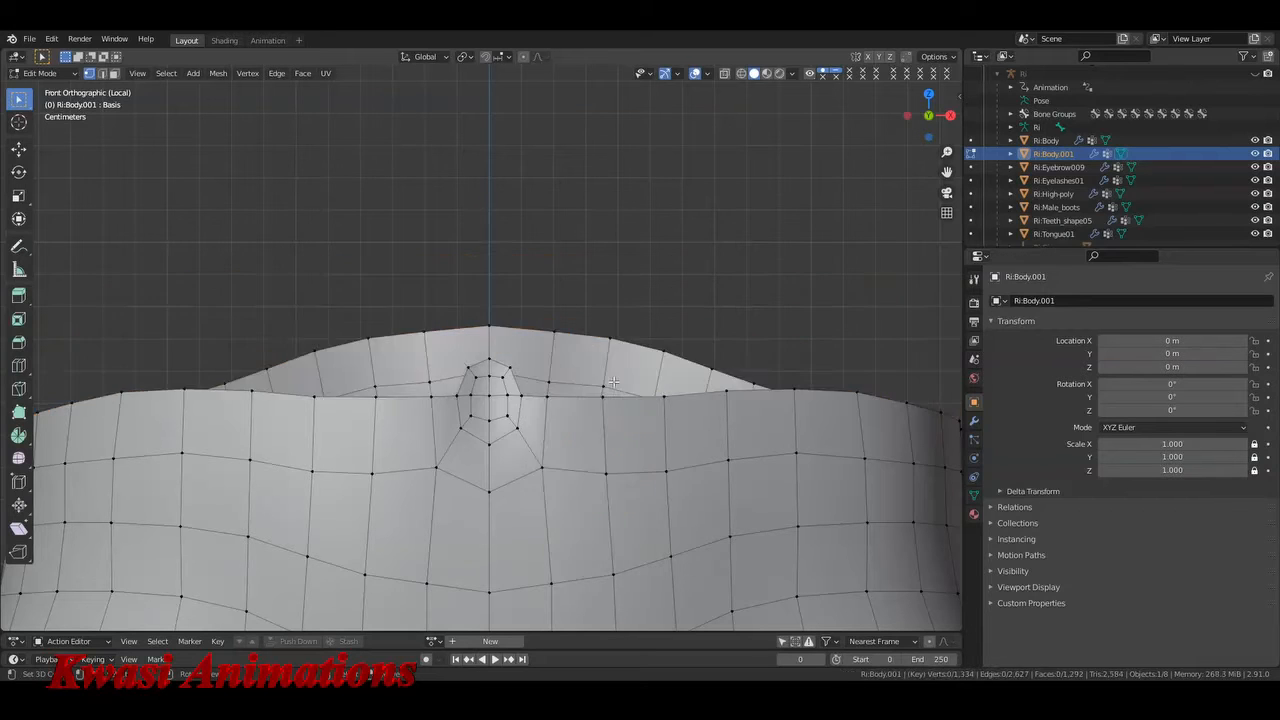
- Delete the vertices of the open edge loop running along the waist and around the top of the navel
scroll(497, 327, "down", 3)
scroll(494, 325, "up", 4)
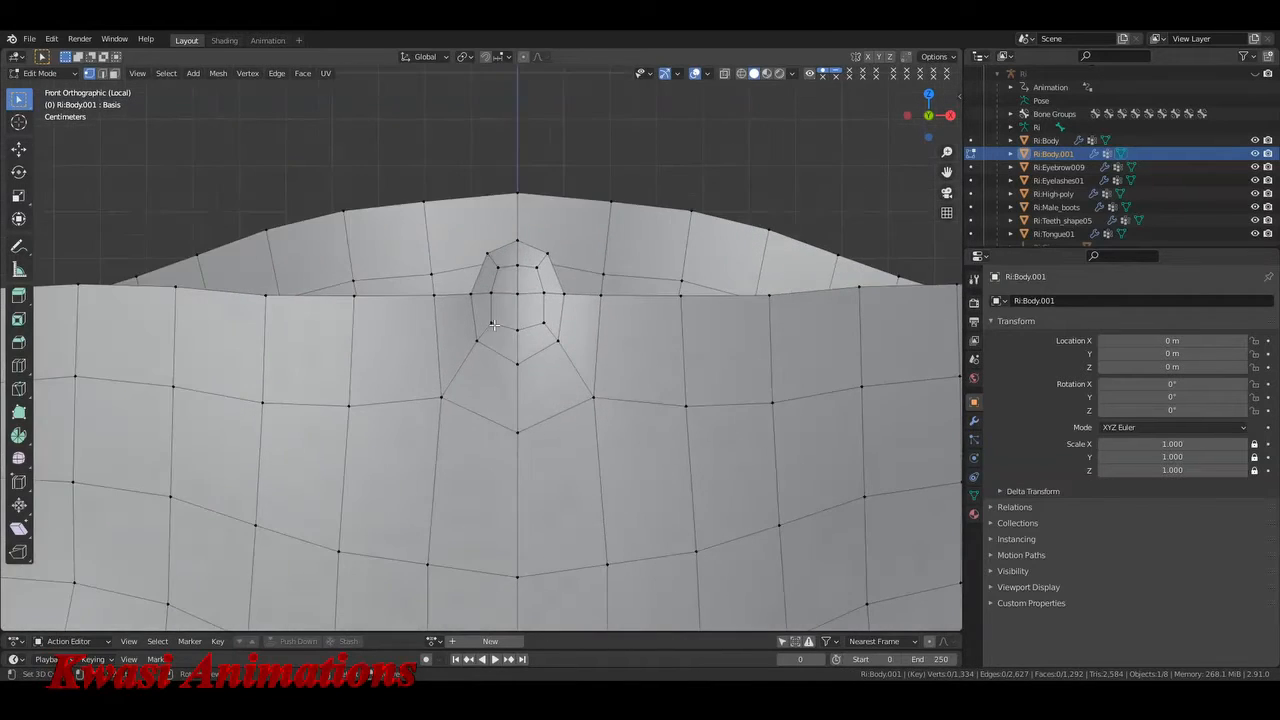
left_click(533, 250, "alt")
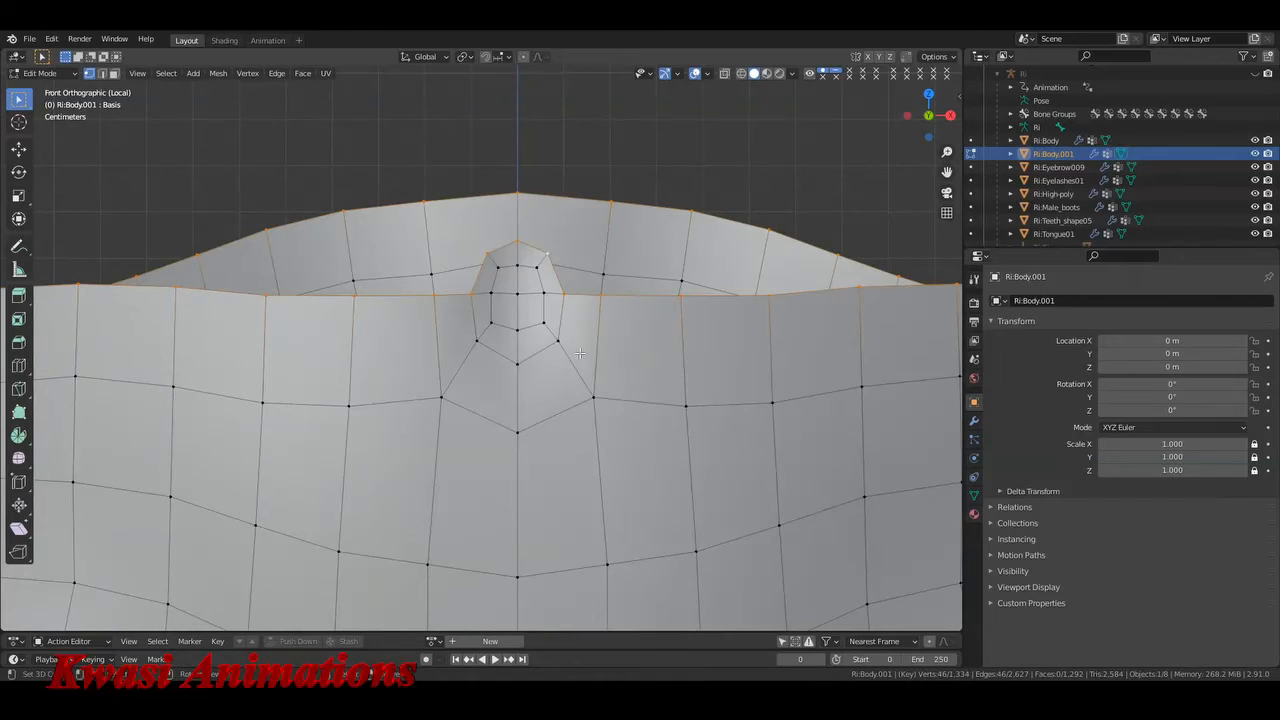
scroll(604, 384, "down", 2)
key("x")
left_click(606, 374)
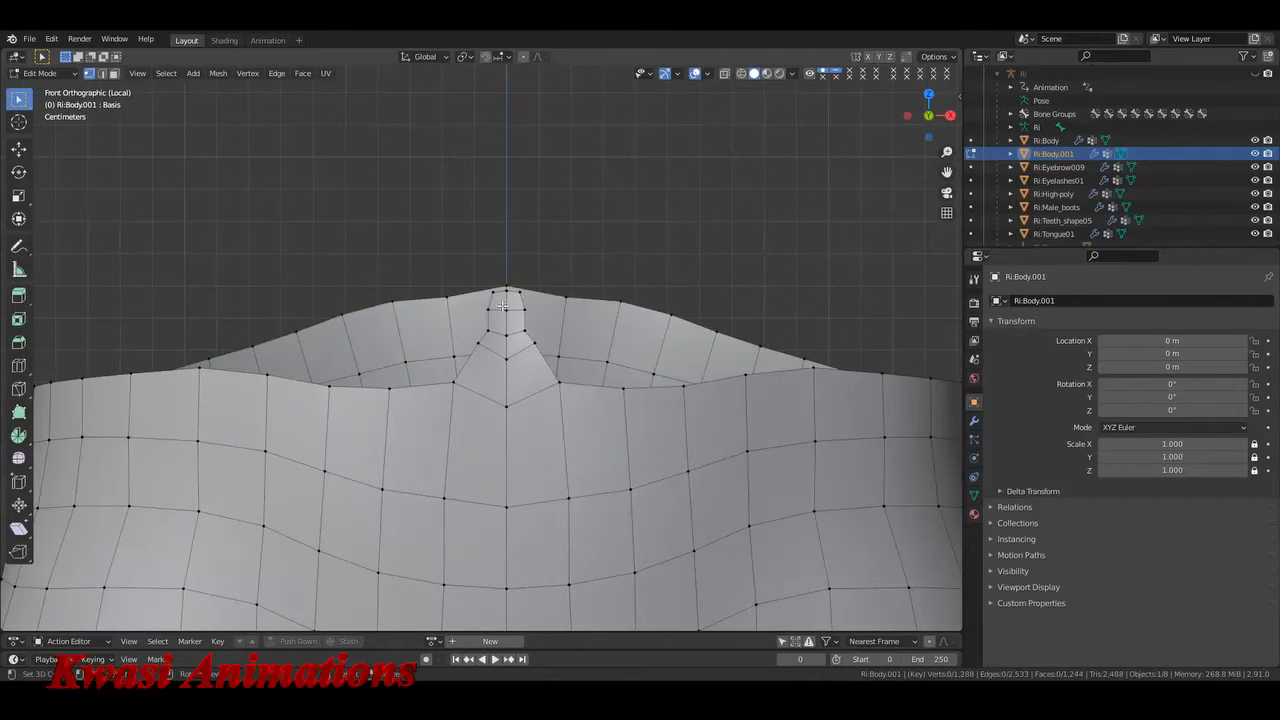
- Delete the block of navel vertices sticking up at the front centre of the waist
middle_click_drag(509, 314, 503, 331)
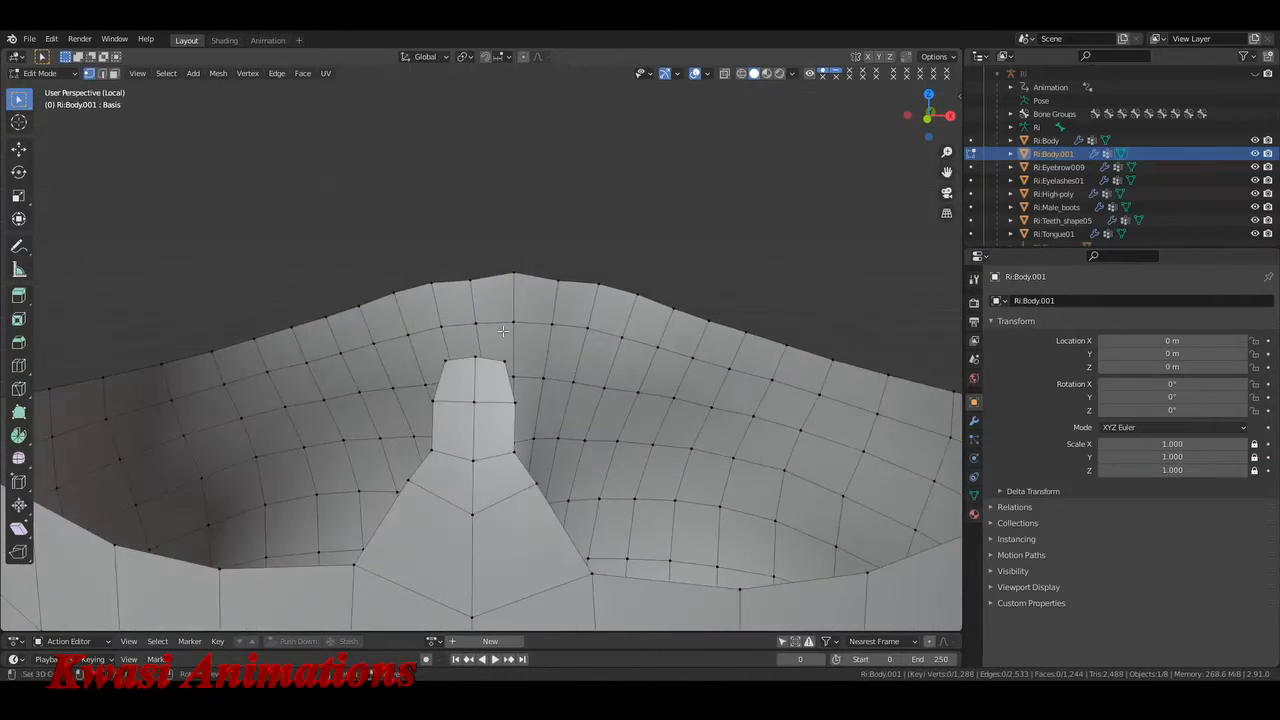
left_click(477, 359)
left_click(436, 401, "shift")
left_click(437, 453, "shift")
left_click(513, 453, "shift")
middle_click_drag(513, 453, 529, 461)
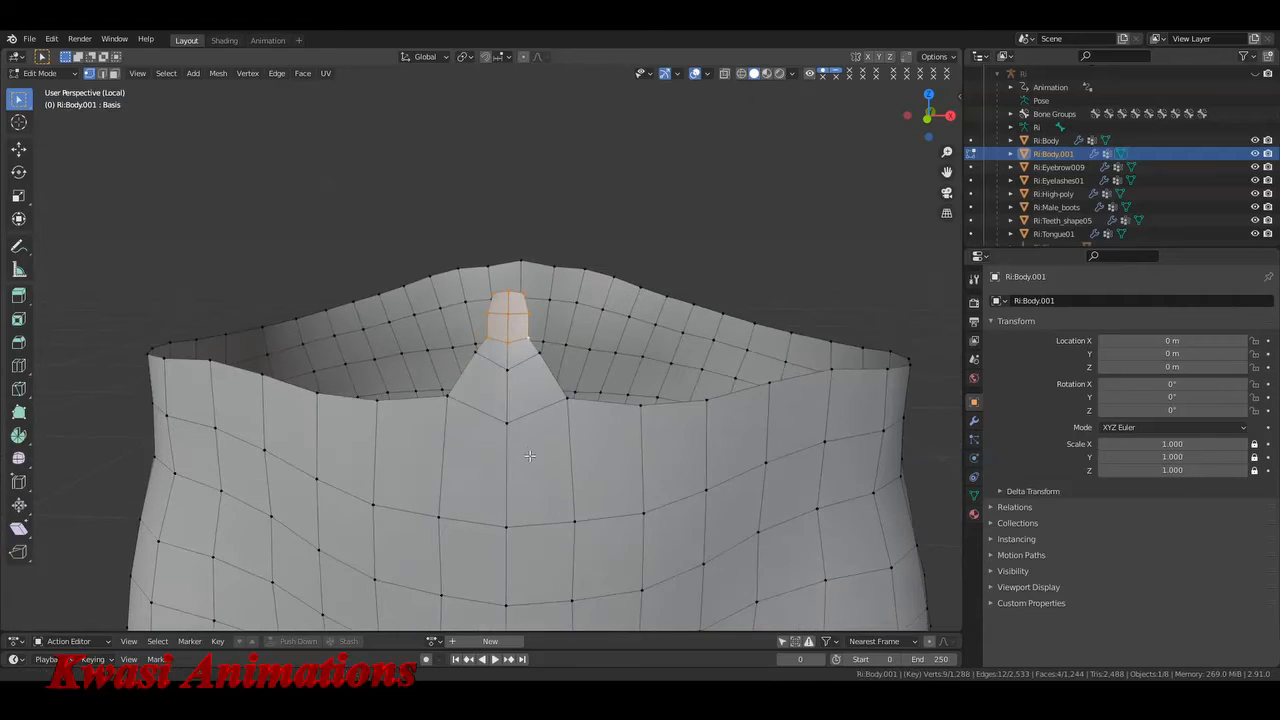
key("x")
left_click(529, 462)
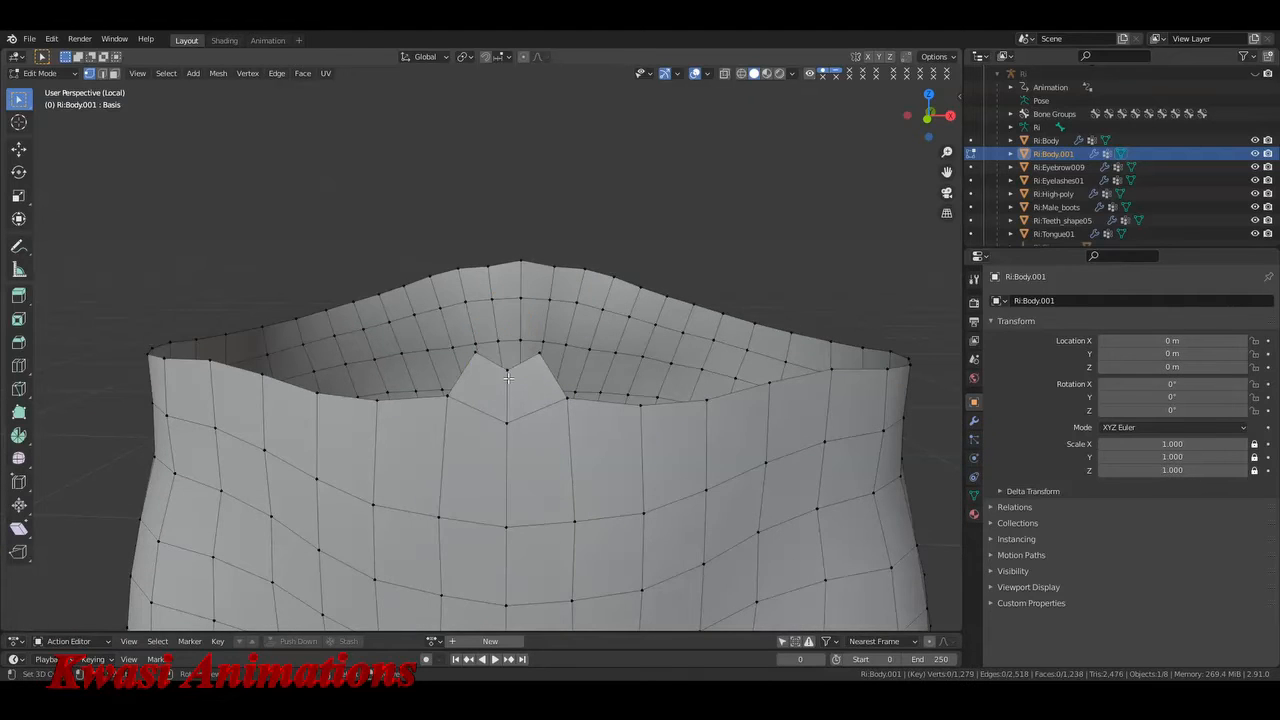
- Delete the three vertices still protruding at the front centre of the waistline
key("x")
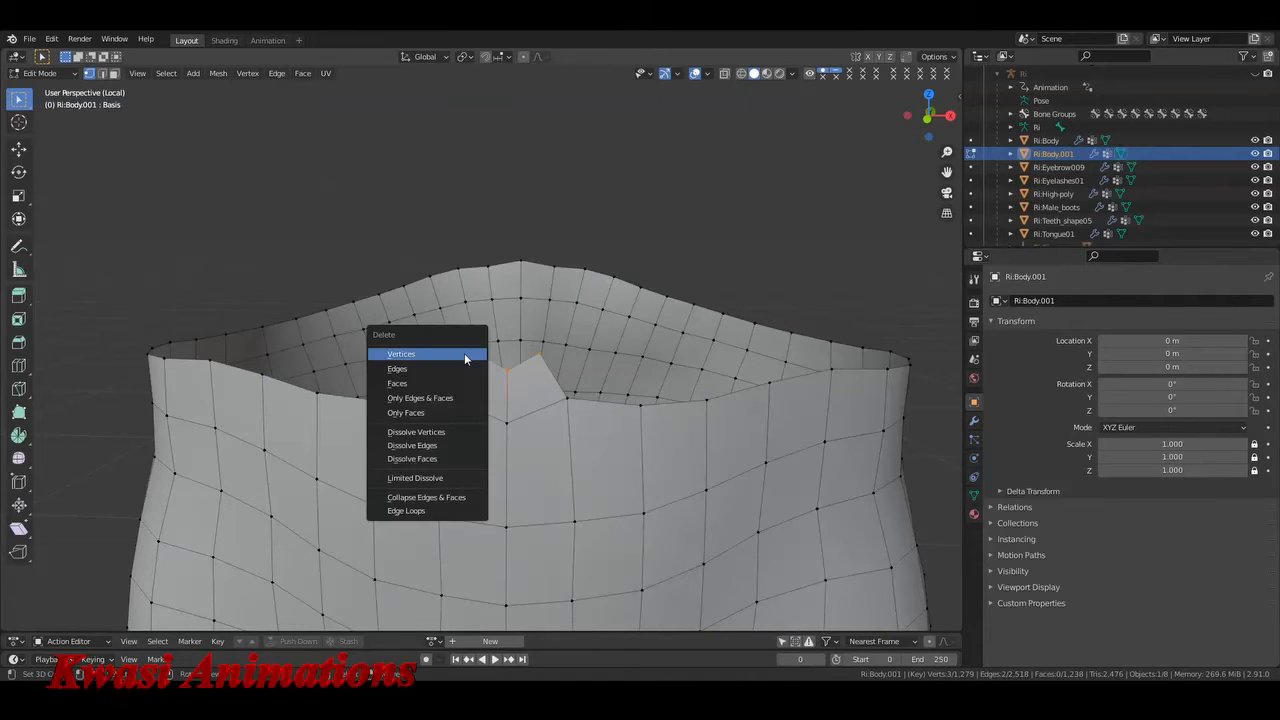
left_click(468, 355)
middle_click_drag(468, 355, 592, 367)
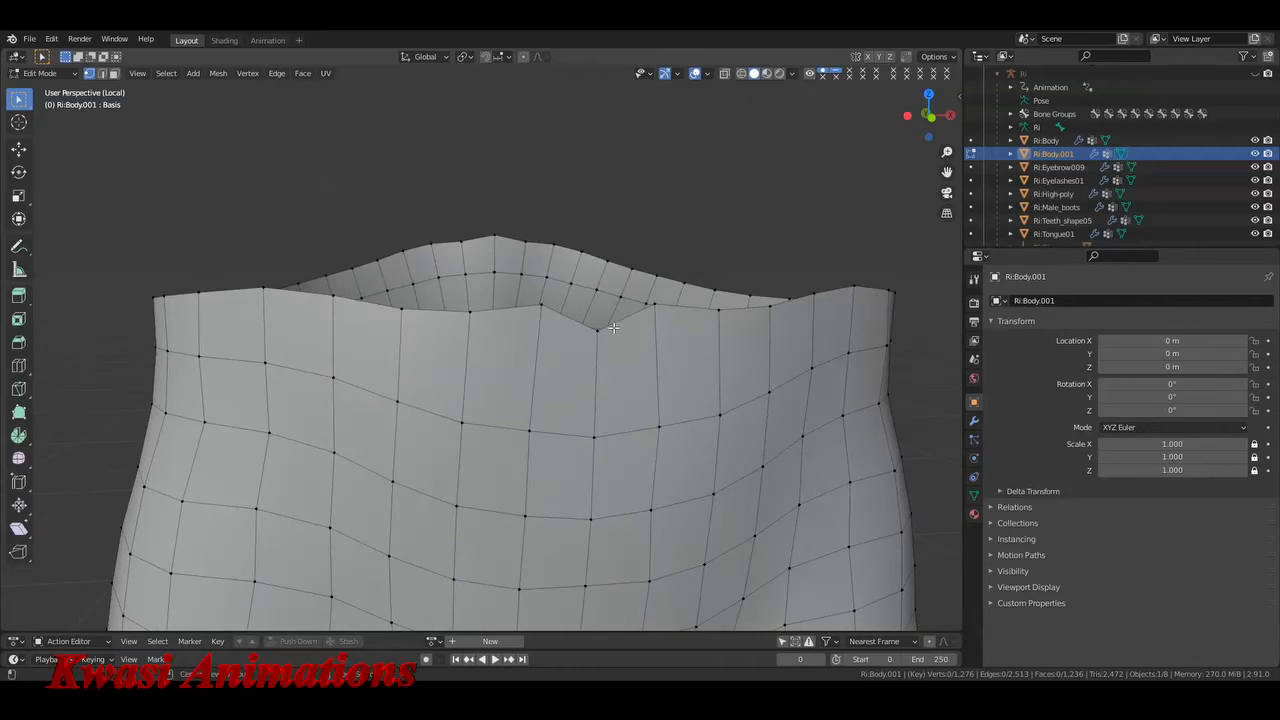
- Select the open edge loop around the waist and leave local view to show the whole character
left_click(614, 333, "alt")
scroll(620, 380, "down", 3)
key("KP_Divide")
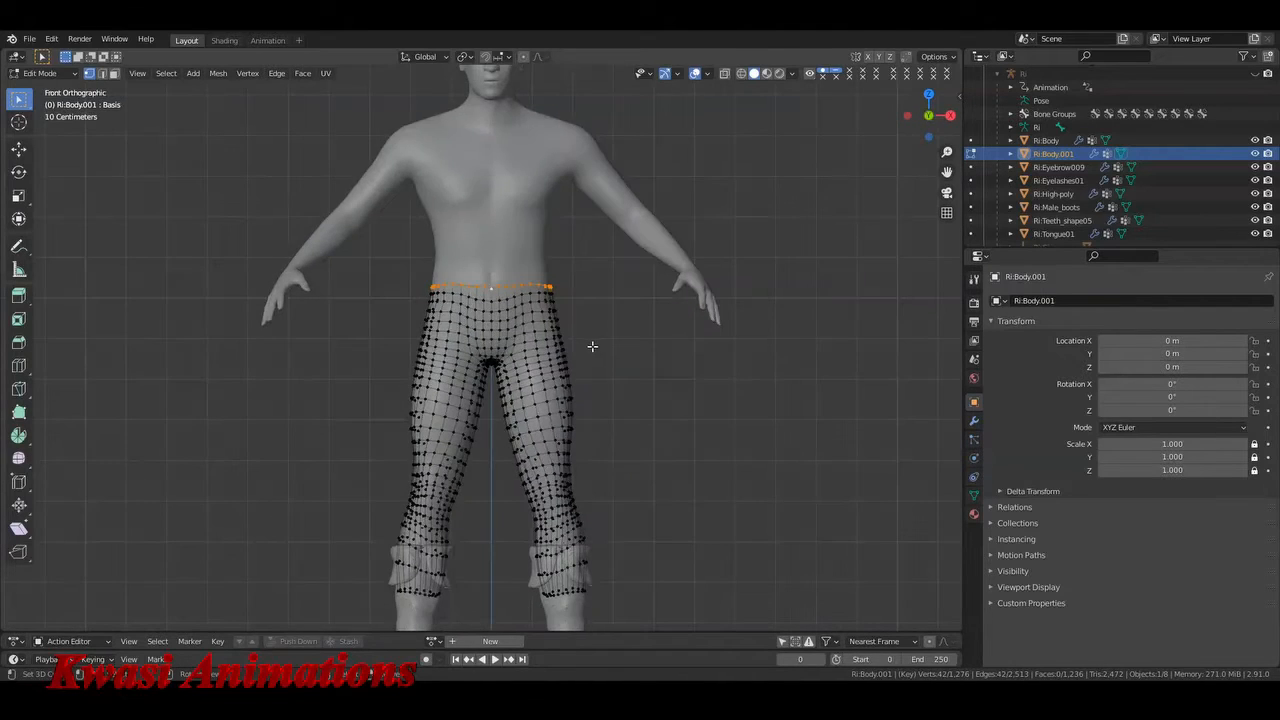
- Even out the selected waist edge loop with the Smooth tool
scroll(590, 340, "up", 5)
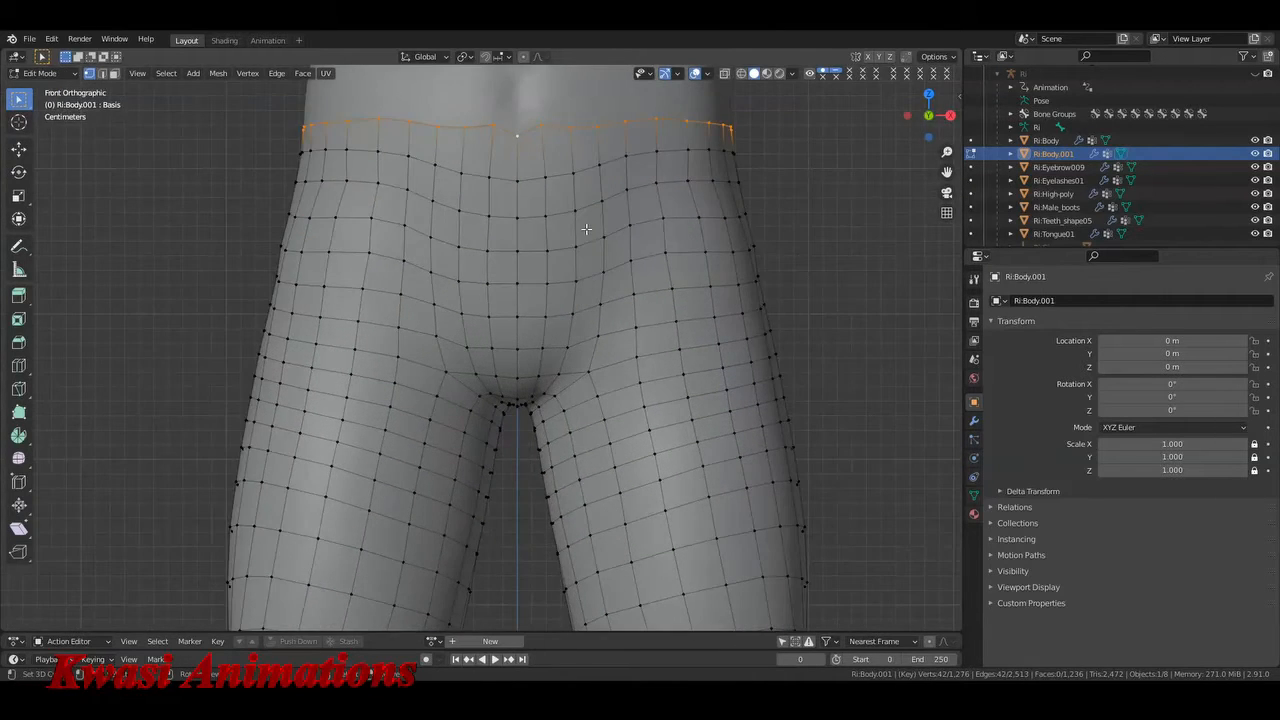
left_click(19, 458)
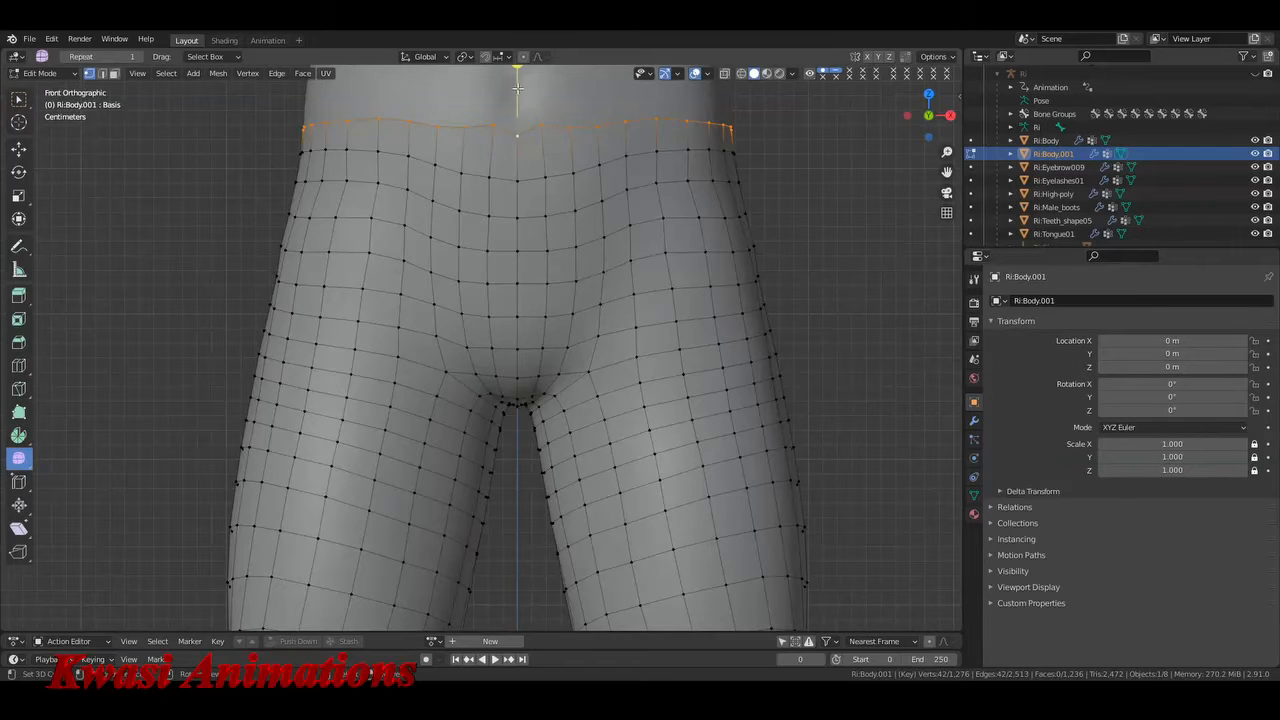
scroll(545, 159, "up", 4, "shift")
left_click_drag(528, 157, 790, 127)
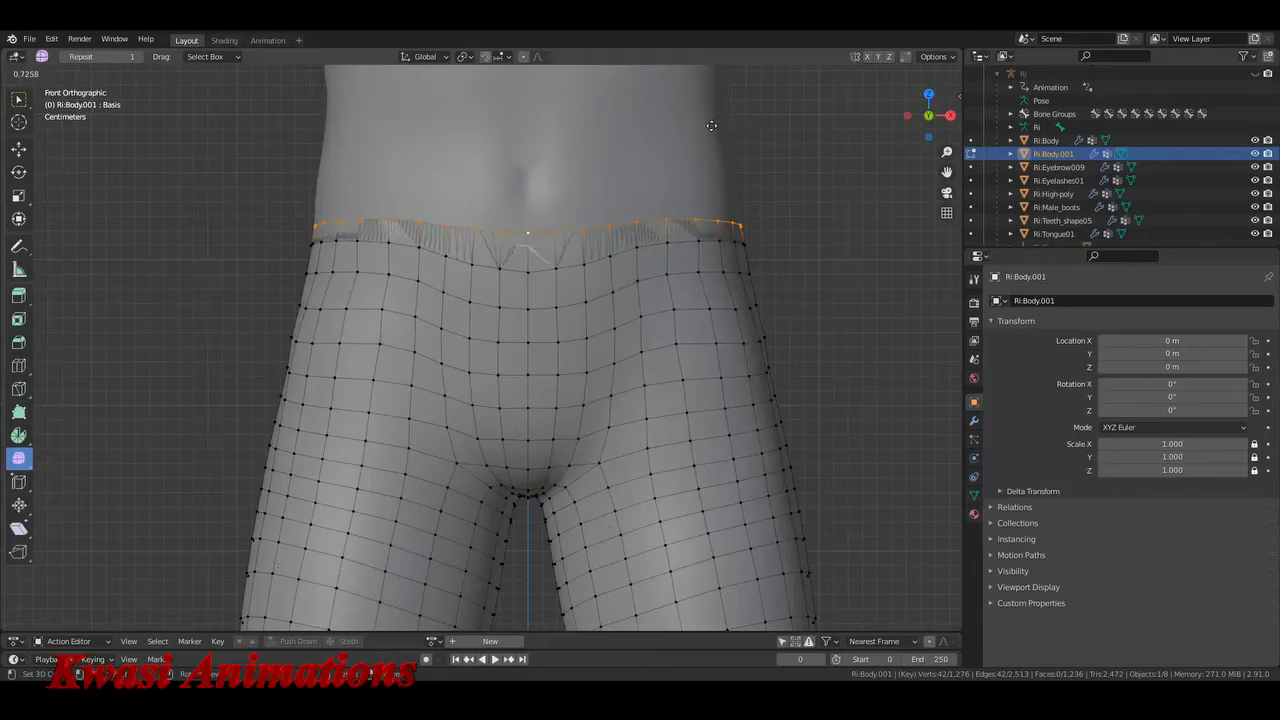
left_click_drag(711, 125, 711, 126)
- Scale the waist edge loop slightly outward so it sits just outside the body
scroll(671, 363, "down", 4)
middle_click_drag(668, 365, 403, 366)
middle_click_drag(530, 369, 631, 335)
scroll(675, 362, "down", 5)
scroll(631, 335, "up", 4)
scroll(594, 368, "up", 2)
middle_click_drag(611, 180, 615, 361, "shift")
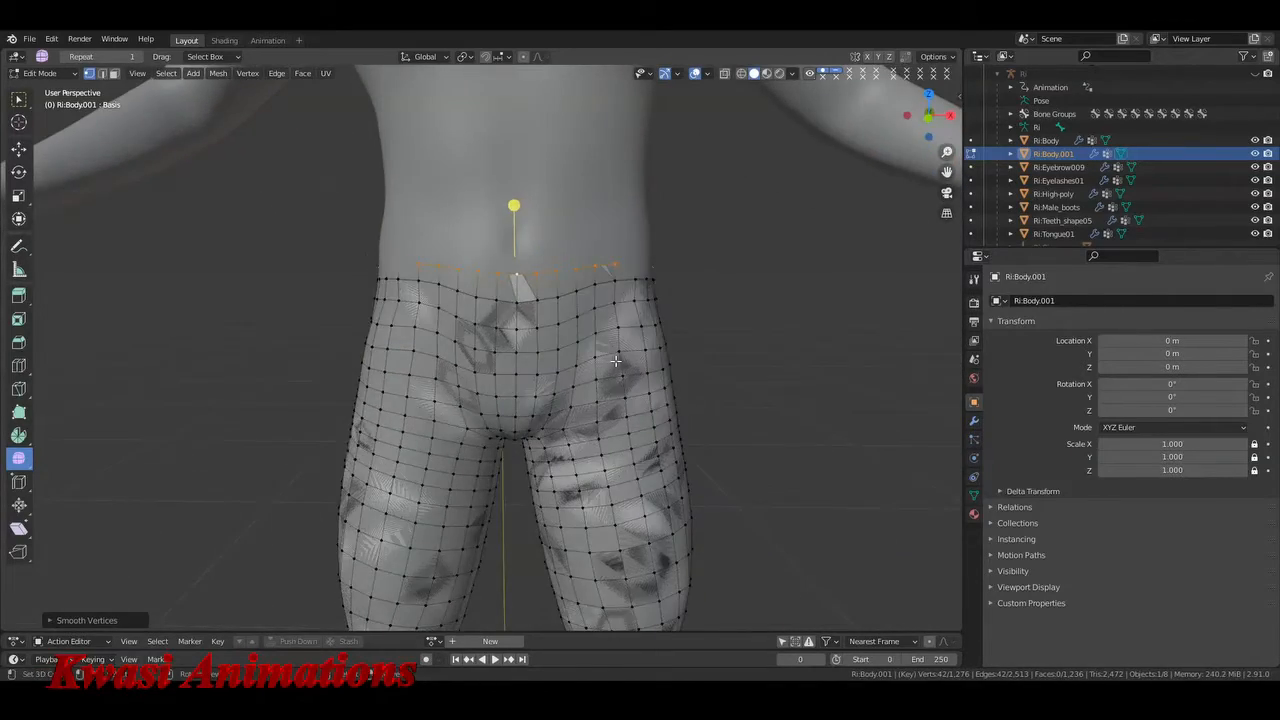
key("s")
left_click(631, 357)
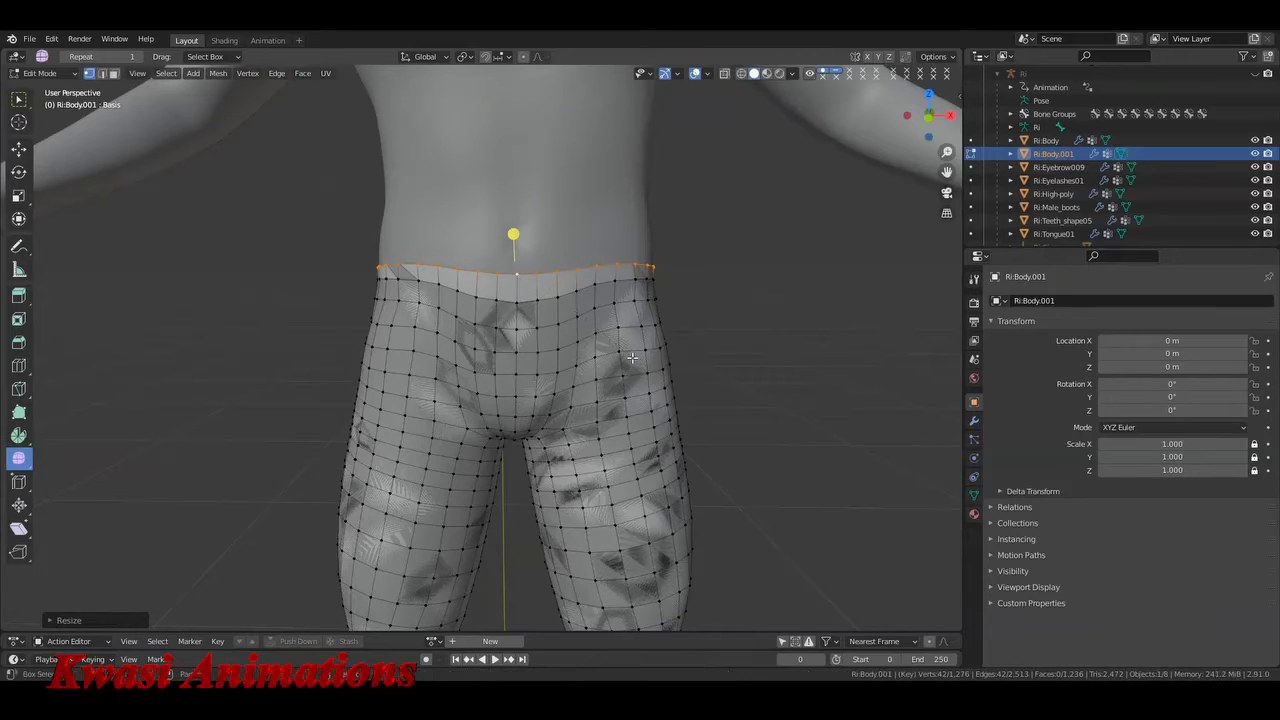
scroll(611, 345, "down", 3)
scroll(600, 310, "up", 1)
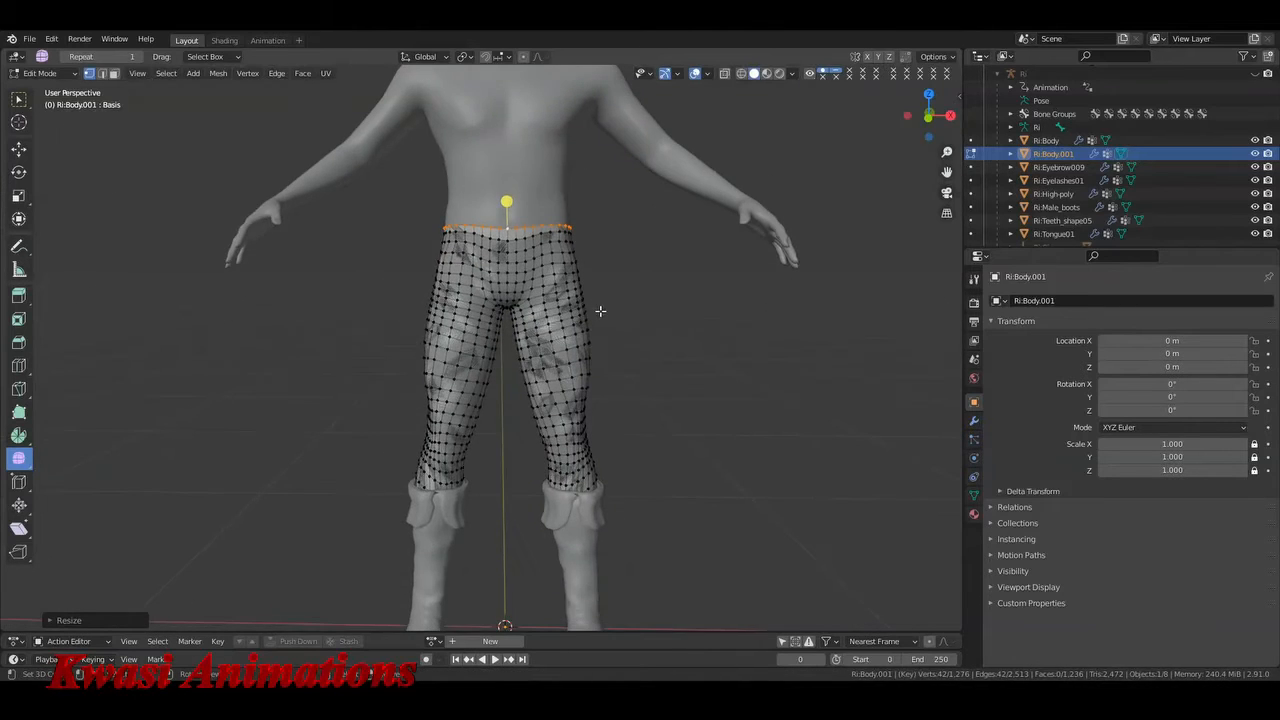
- Leave Edit Mode and rename the duplicated lower-body object as pants
key("Tab")
key("F2")
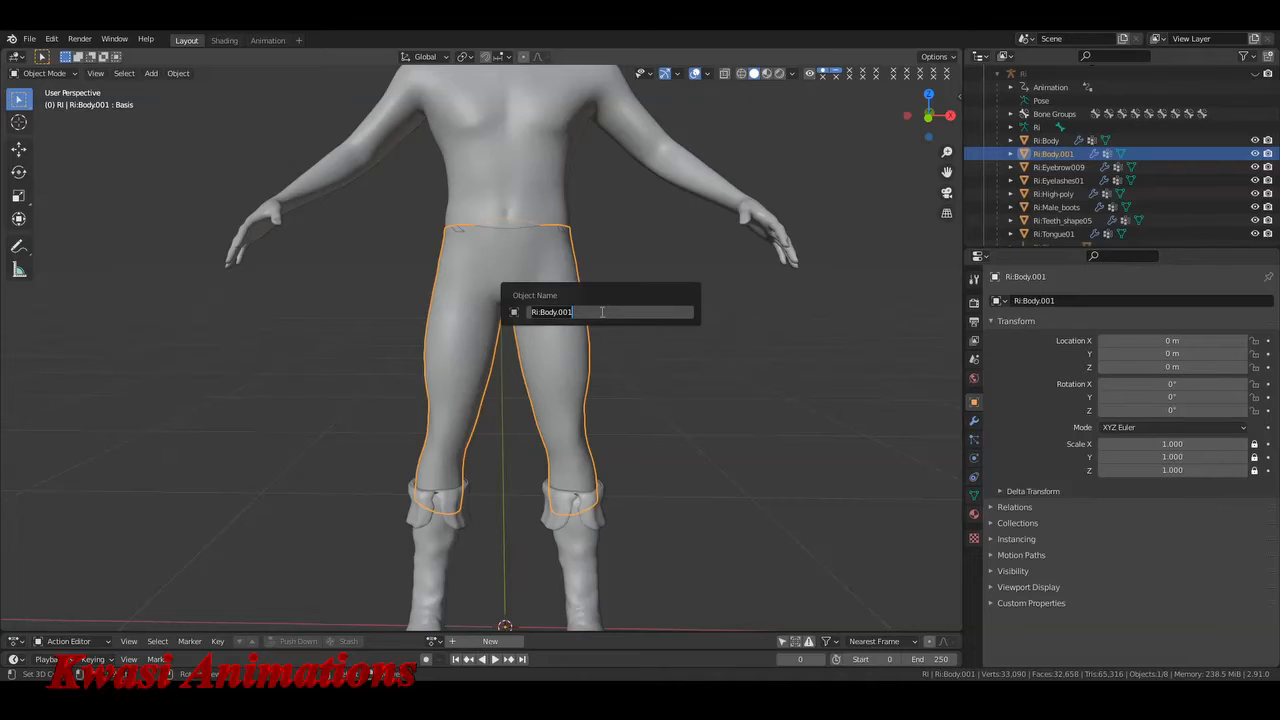
type("pants")
key("Return")
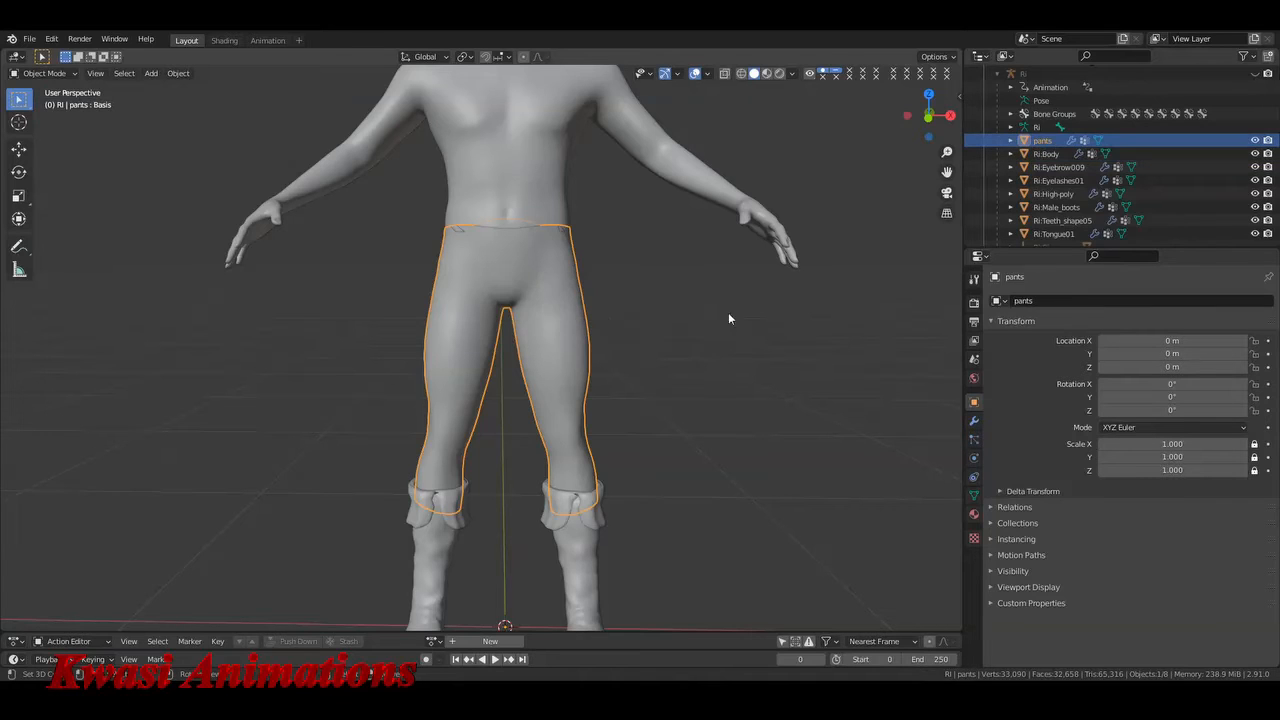
- Delete all shape keys from the pants mesh and check its vertex groups
left_click(973, 497)
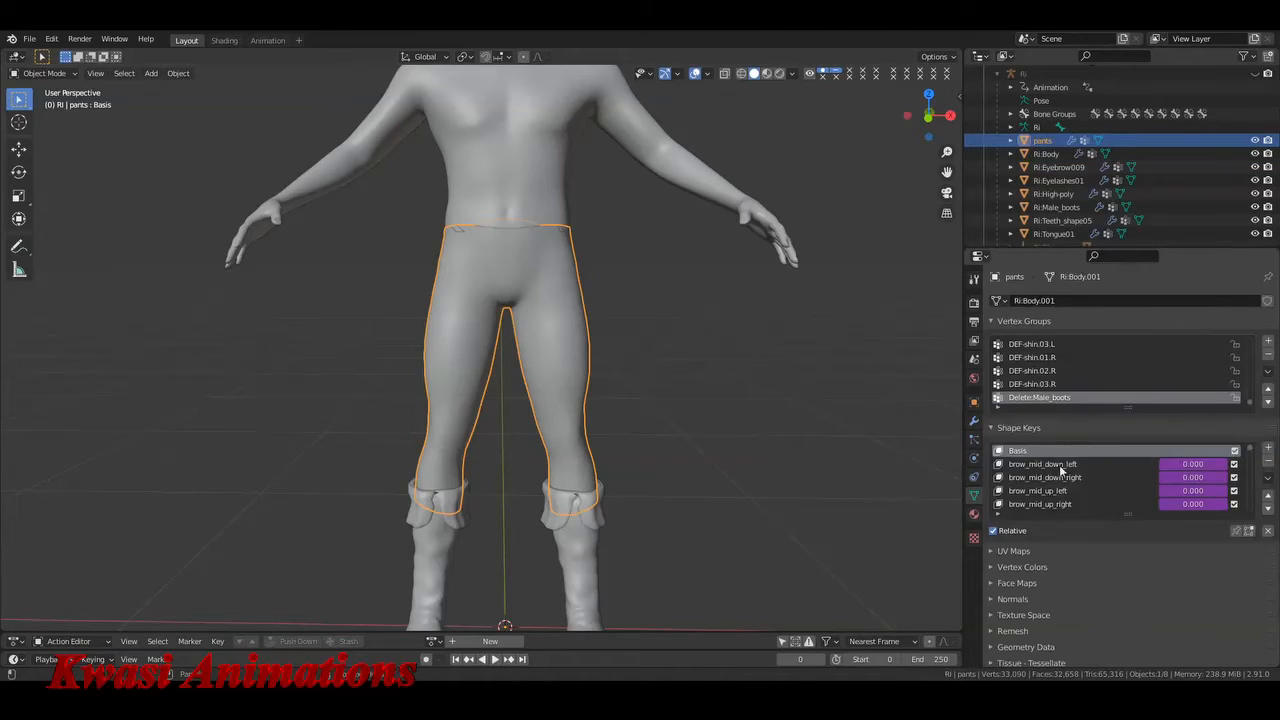
left_click(1268, 477)
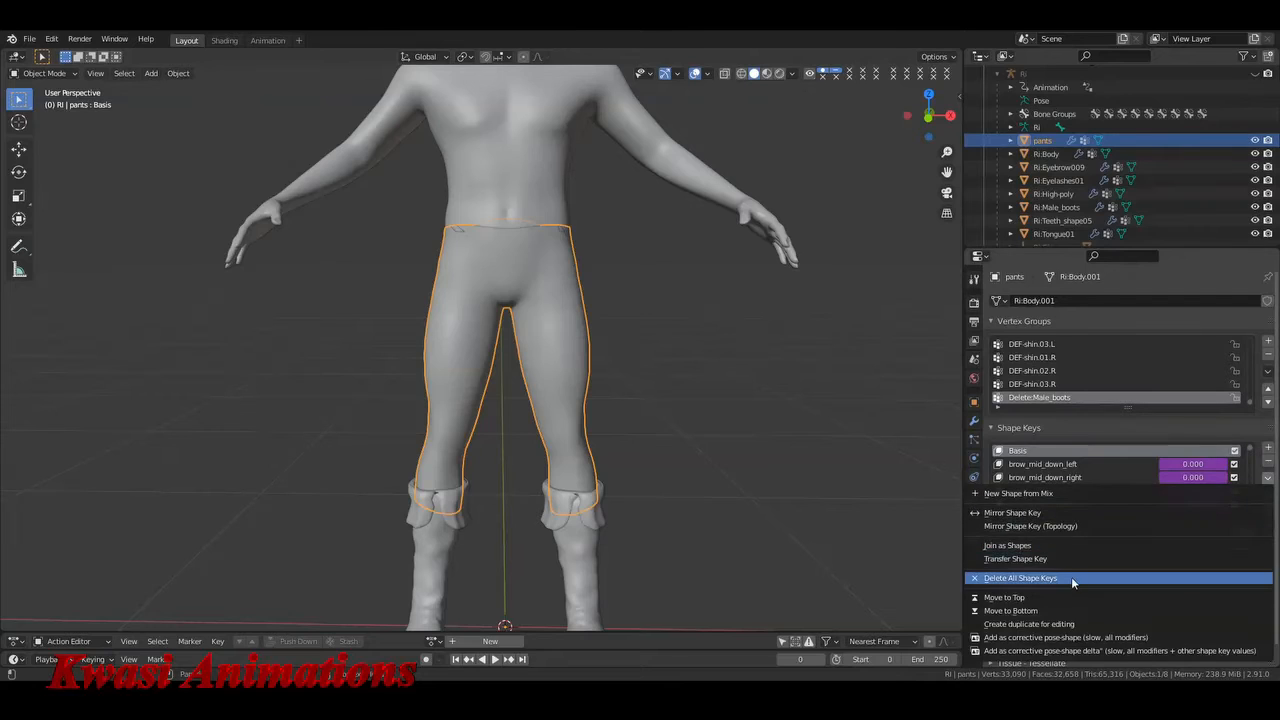
left_click(1040, 580)
key("a")
key("a")
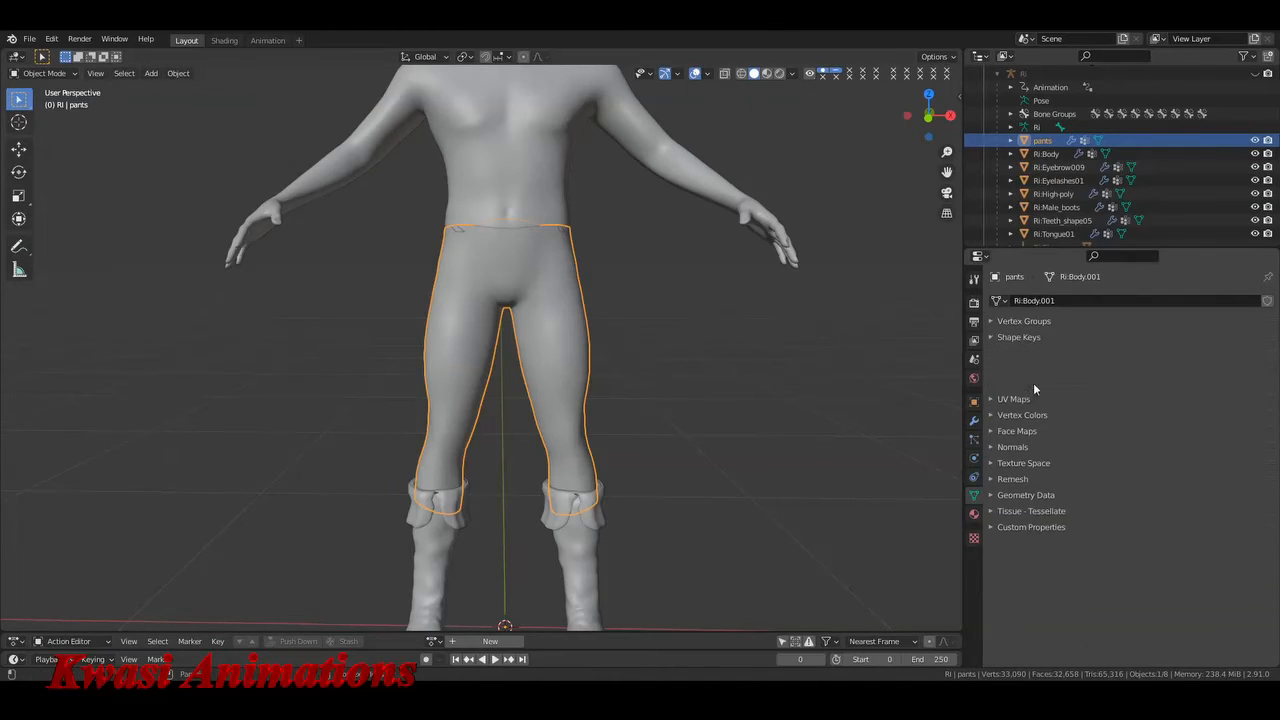
left_click(1018, 321)
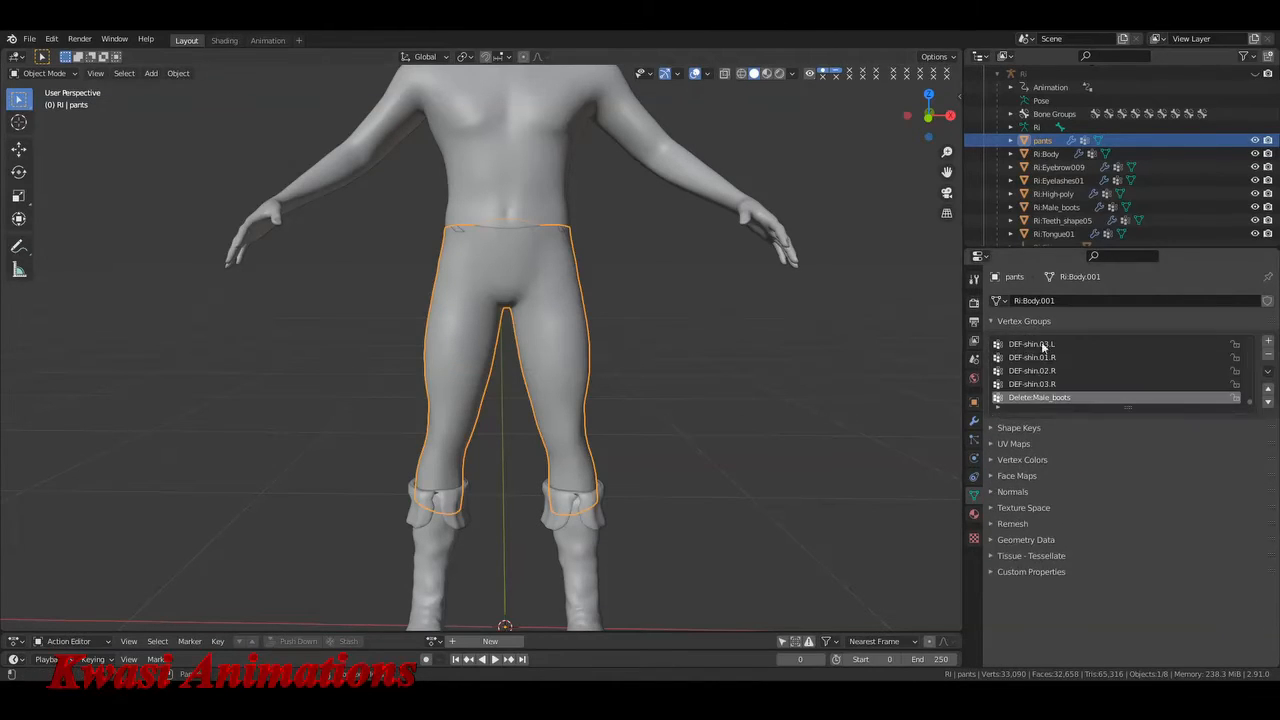
left_click(1020, 322)
- Check the pants' modifiers and remove the skin material slot from the object
middle_click_drag(655, 344, 640, 383)
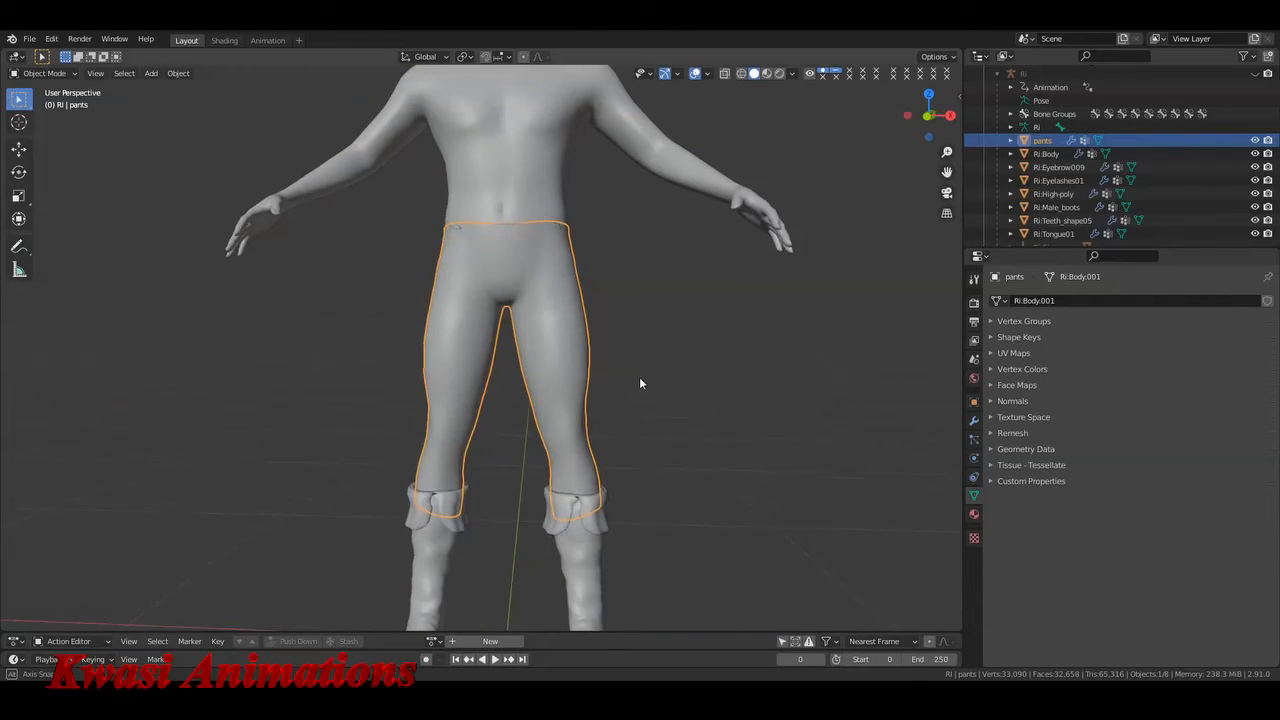
left_click(974, 420)
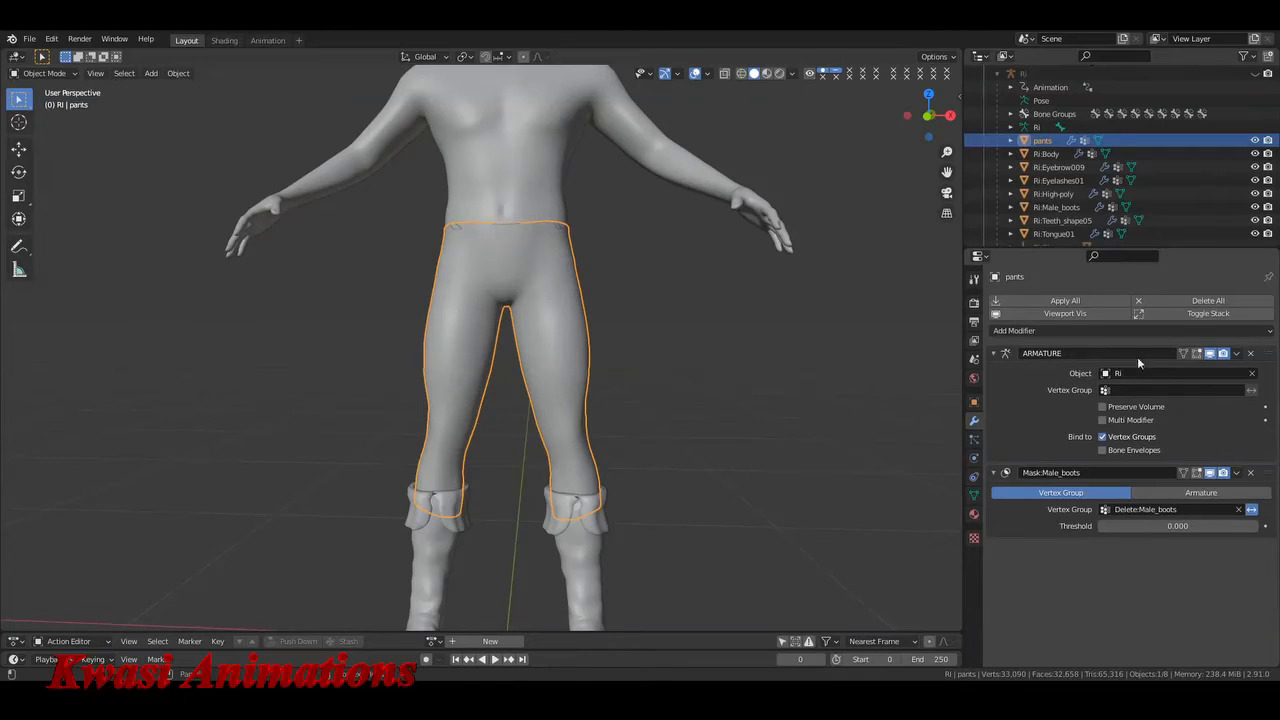
left_click(974, 515)
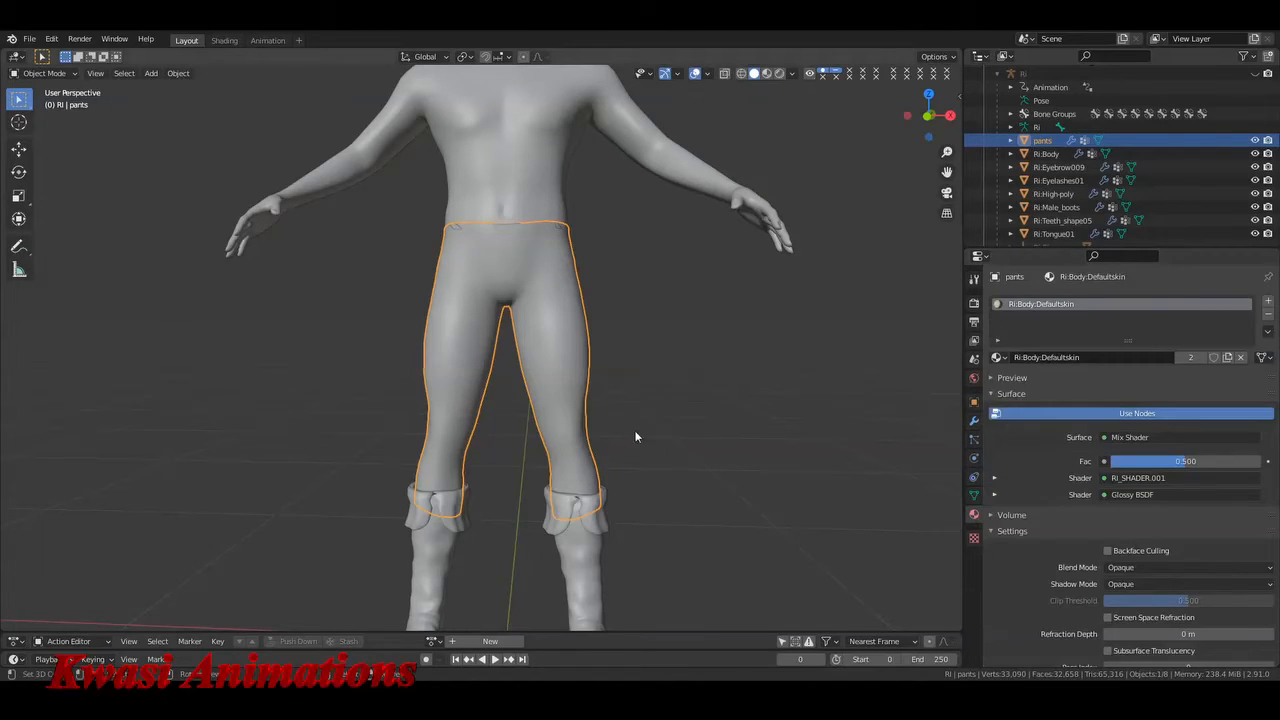
left_click(1269, 315)
scroll(592, 396, "down", 3)
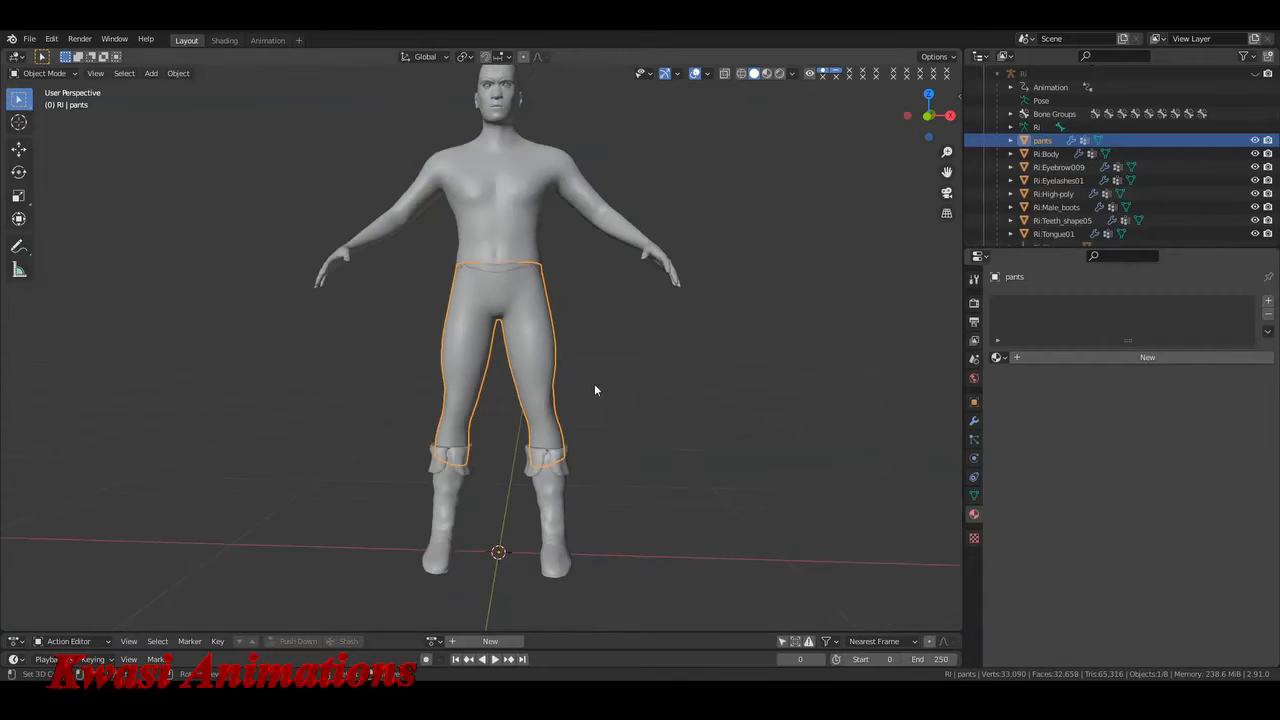
key("g")
right_click(614, 374)
middle_click_drag(601, 386, 548, 408)
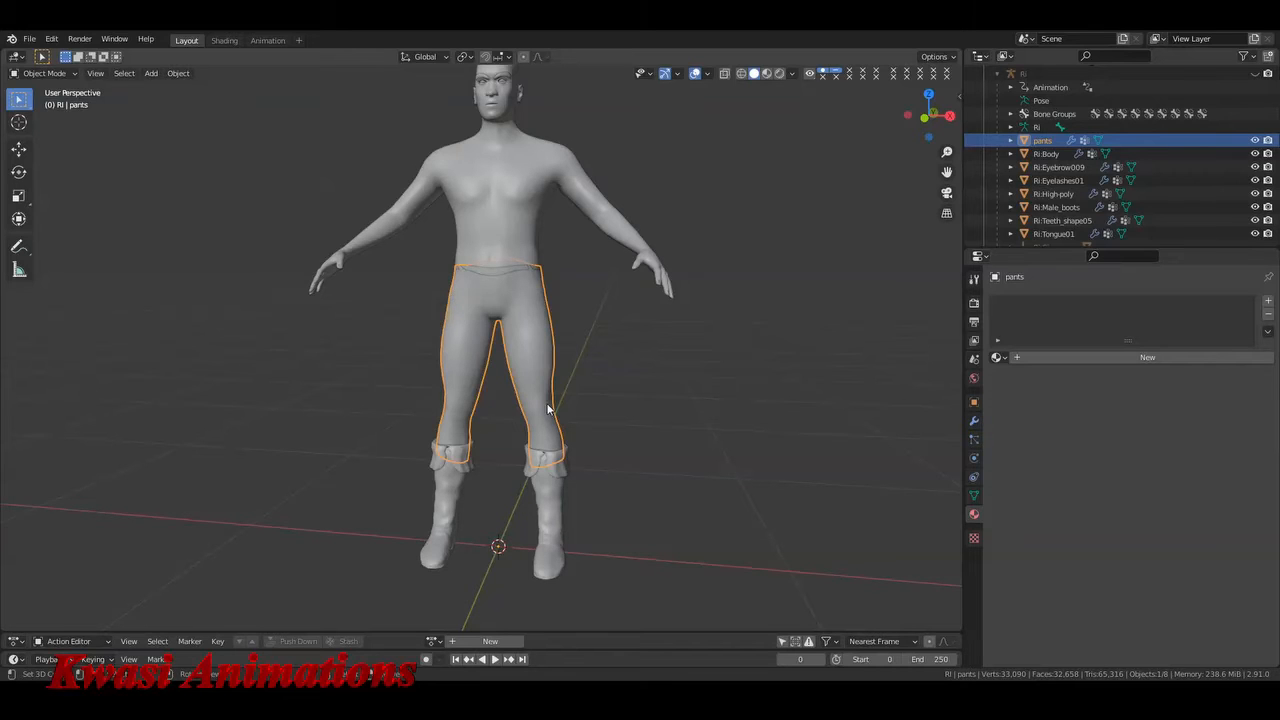
key("KP_1")
scroll(548, 409, "up", 2)
middle_click_drag(571, 386, 618, 387, "shift")
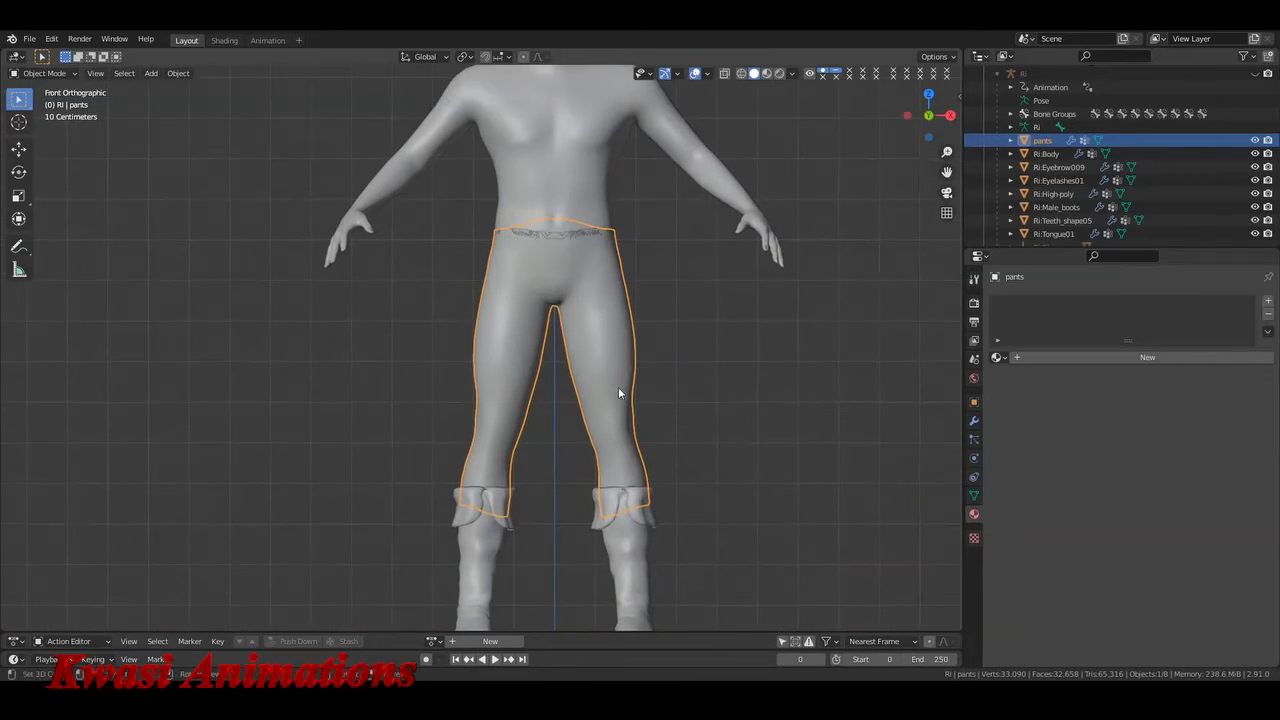
left_click(658, 382)
scroll(660, 372, "down", 2)
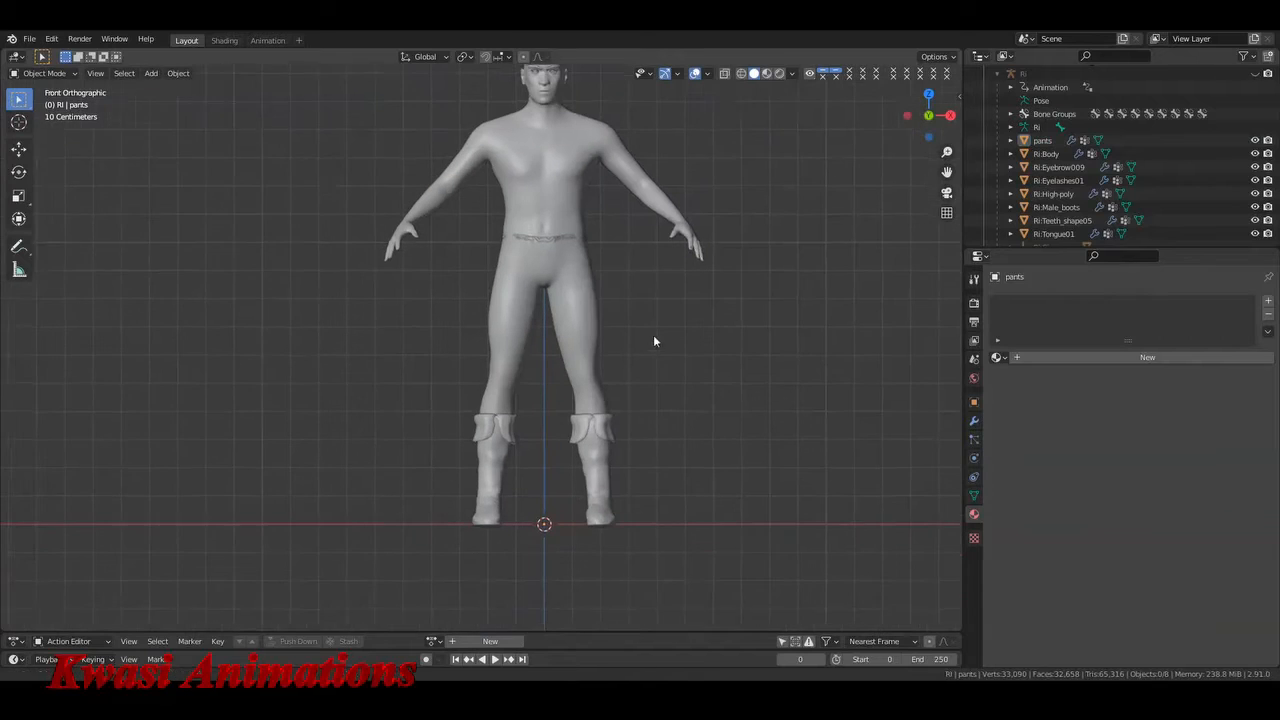
left_click(600, 320)
key("g")
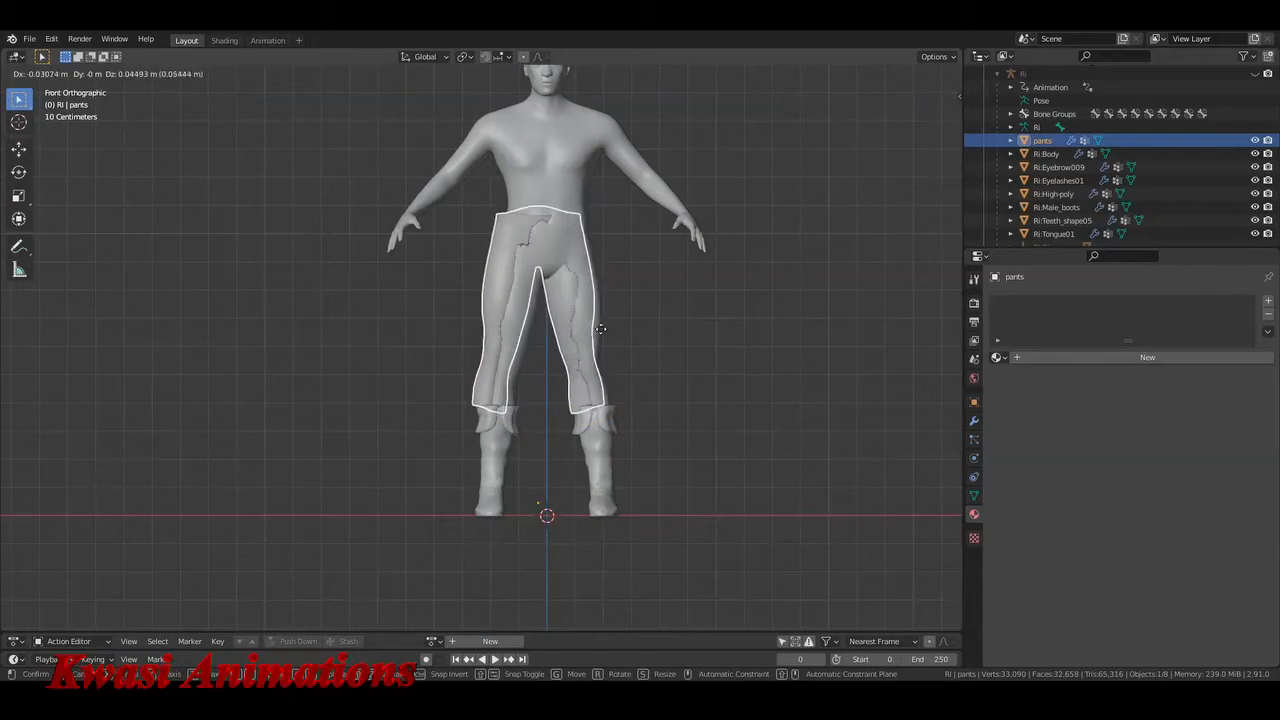
right_click(601, 325)
middle_click_drag(630, 316, 608, 334)
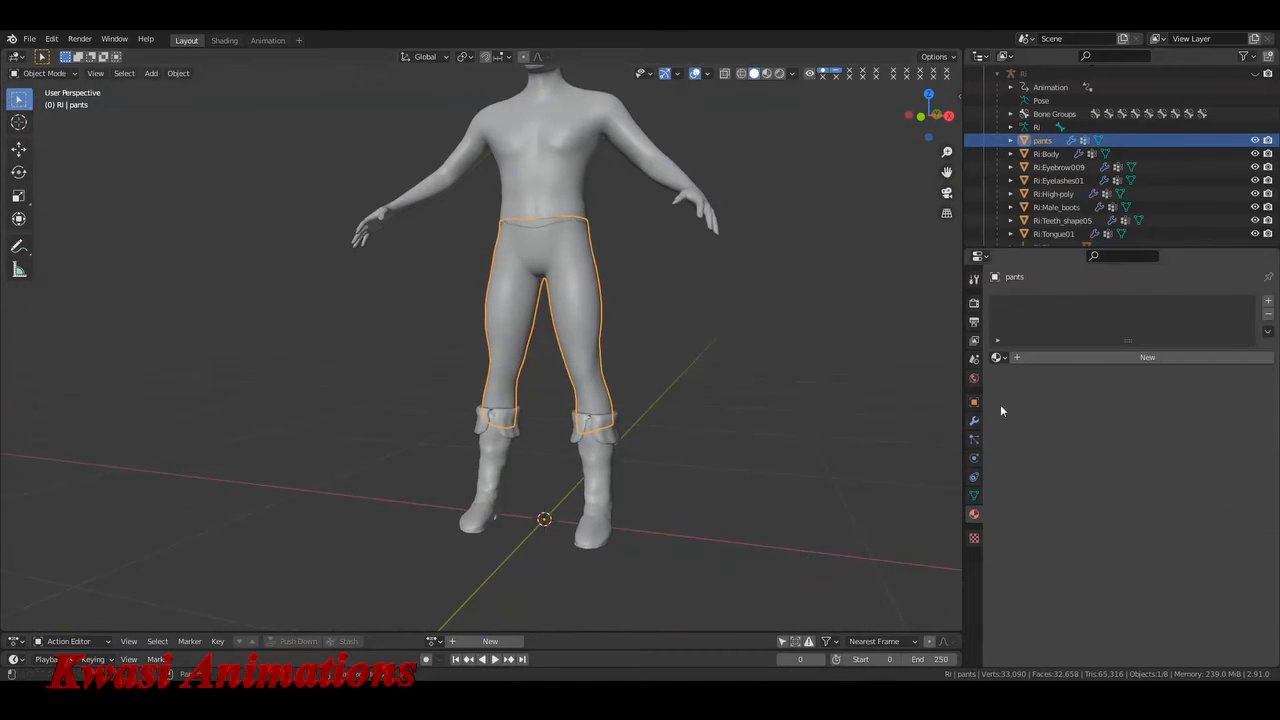
- Collapse the Armature and Mask modifiers in the pants' modifier stack
left_click(974, 420)
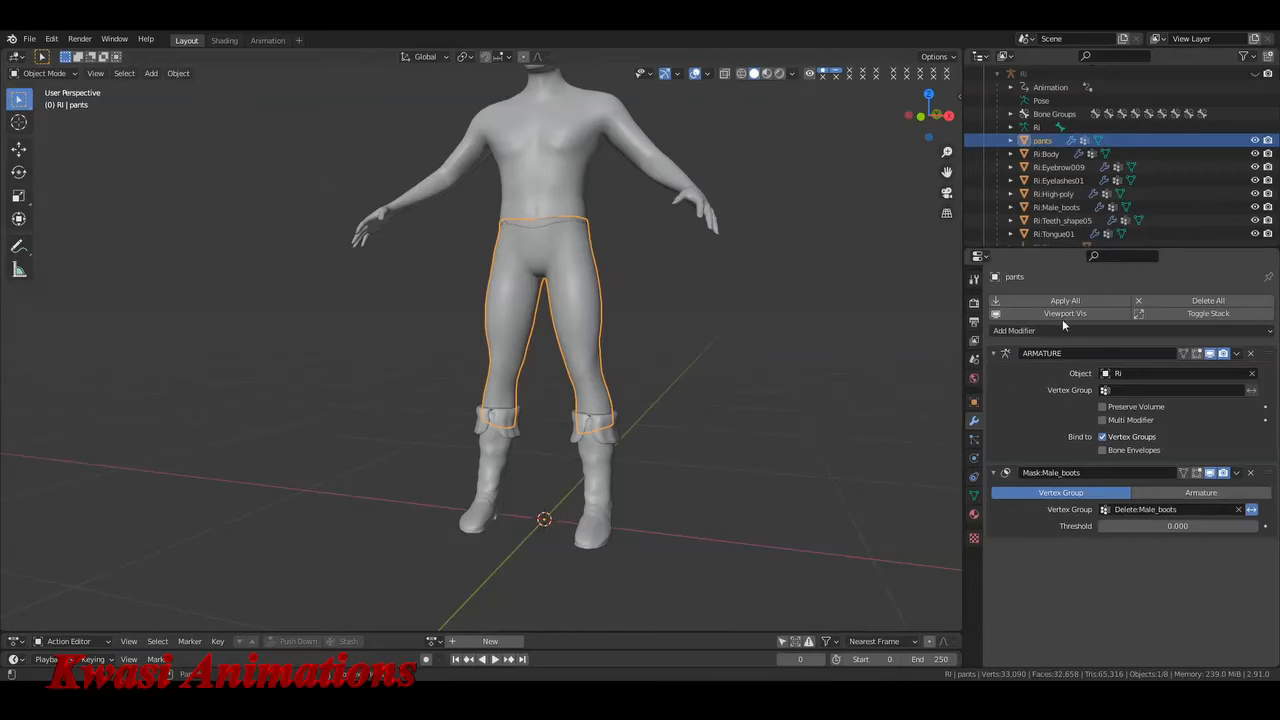
left_click(1208, 313)
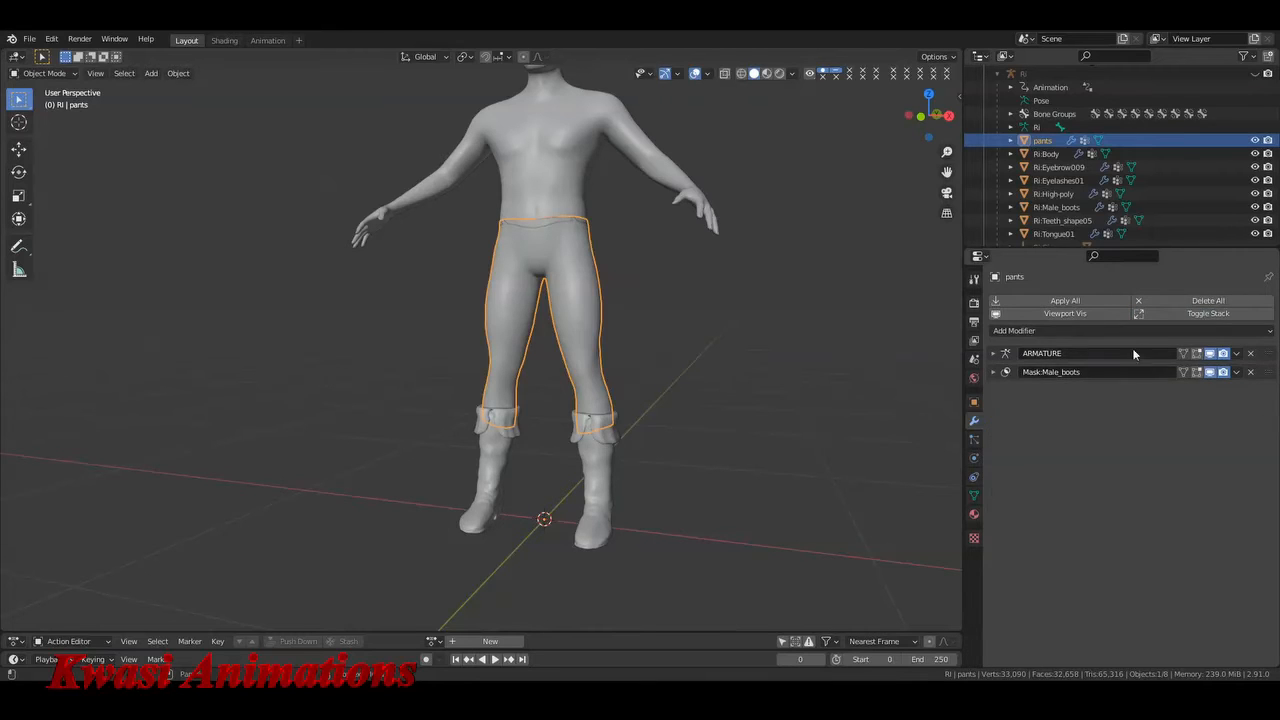
left_click(1111, 332)
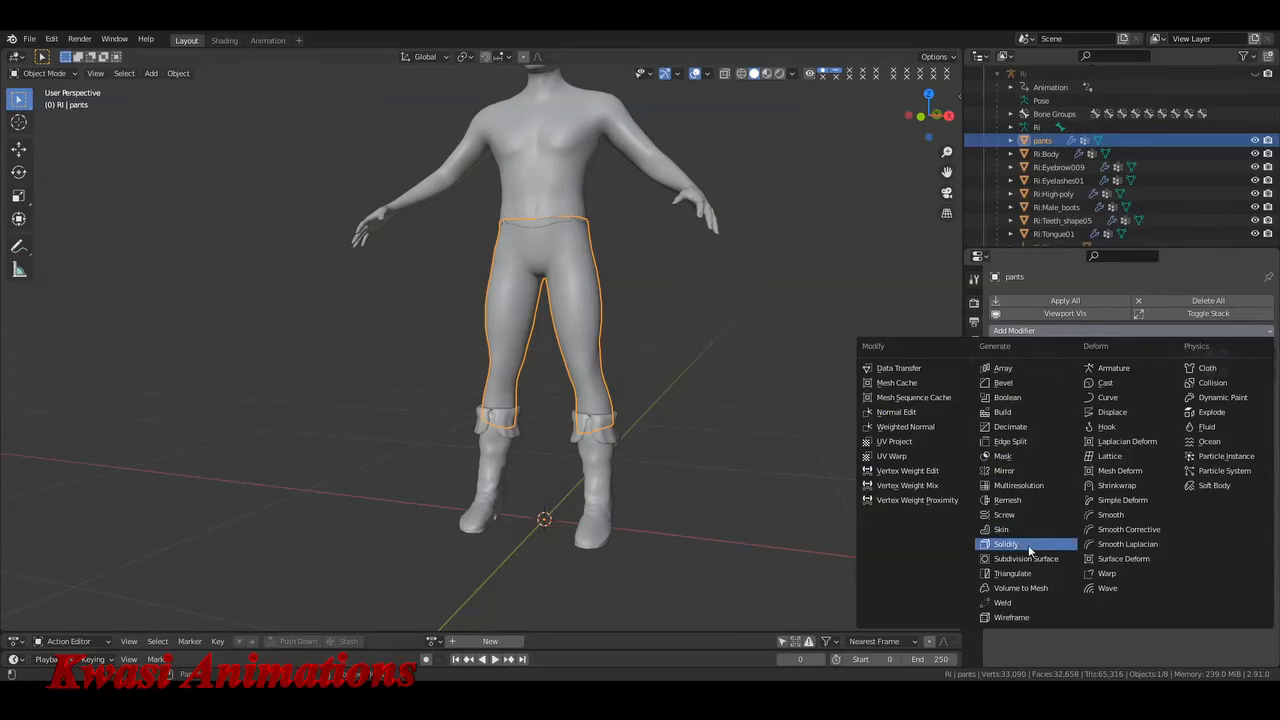
middle_click_drag(608, 406, 657, 404)
- Edit the pants mesh and scale the edge loop just below the waistline slightly outward
scroll(655, 402, "up", 4)
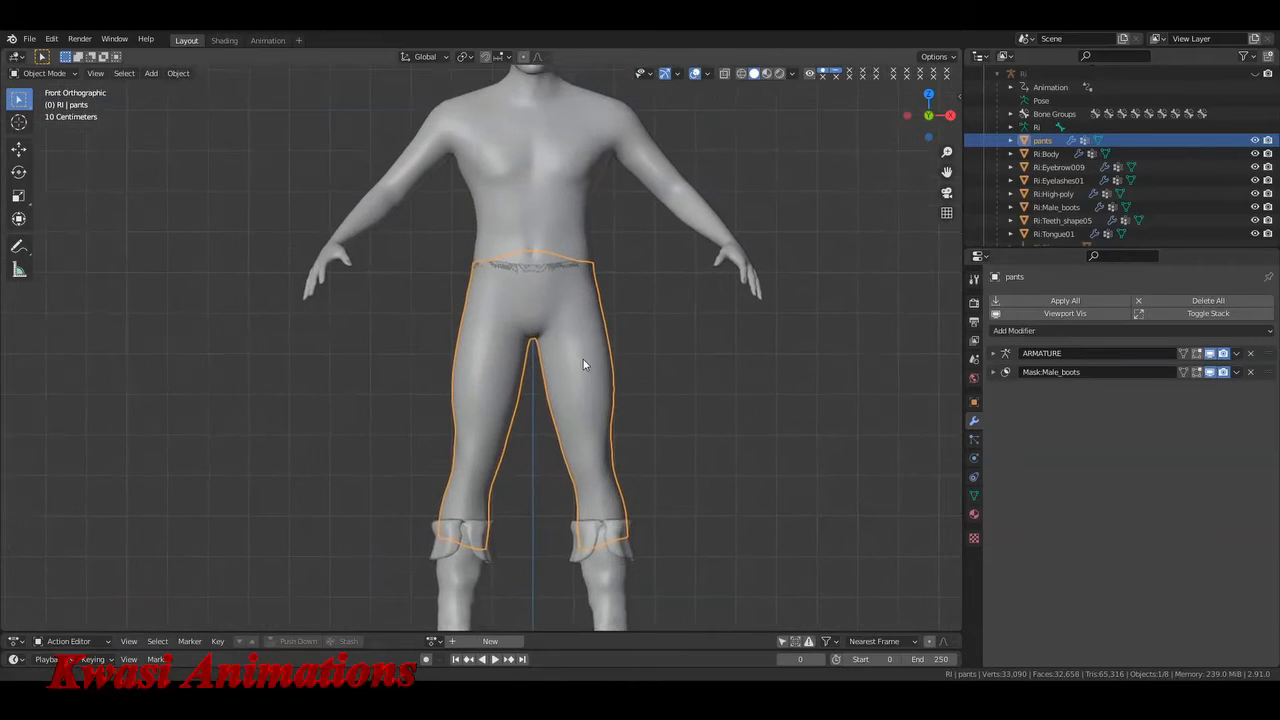
middle_click_drag(555, 370, 518, 376)
scroll(540, 350, "up", 3)
scroll(550, 345, "down", 2)
scroll(517, 376, "up", 3)
left_click(554, 237)
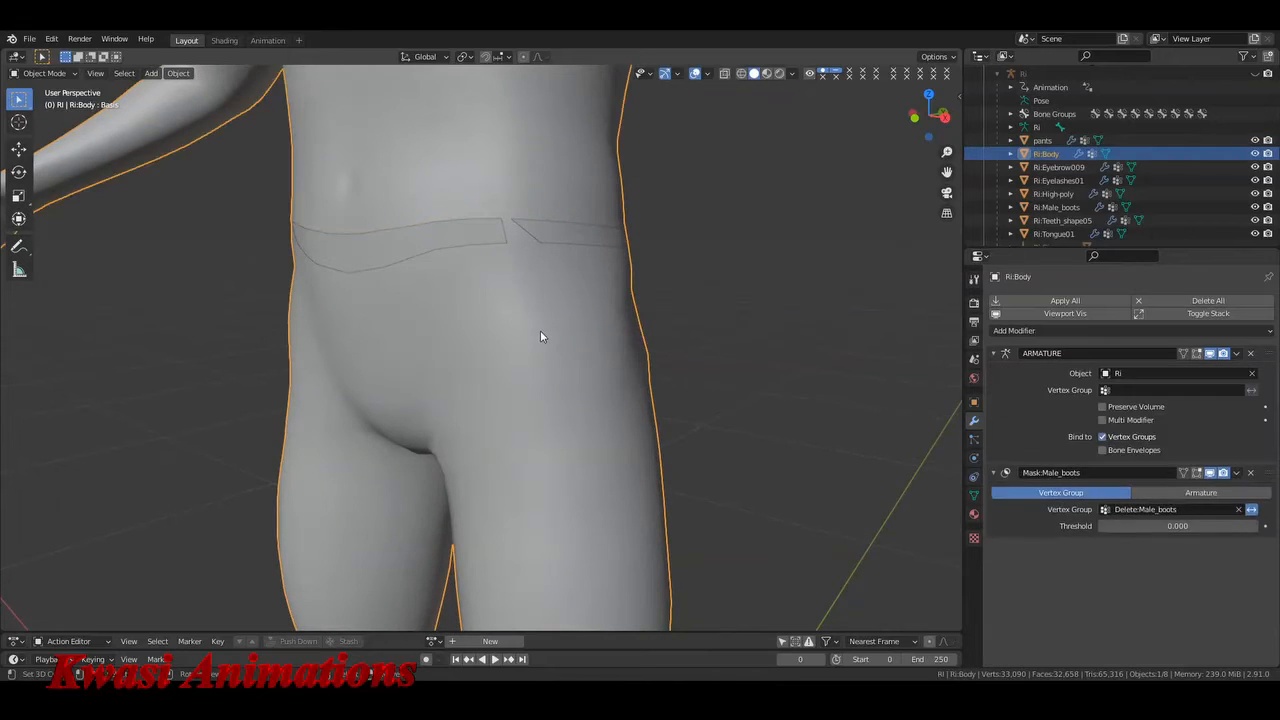
left_click(540, 336)
key("Tab")
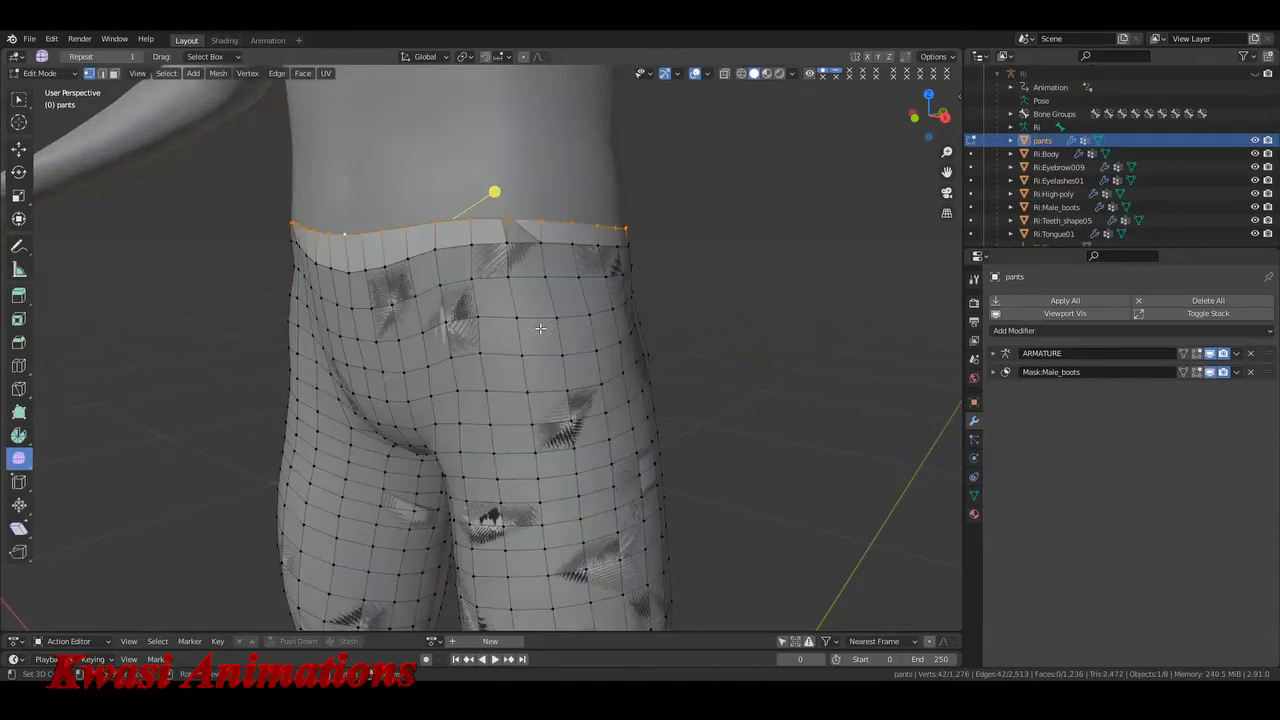
left_click(558, 249, "alt")
key("s")
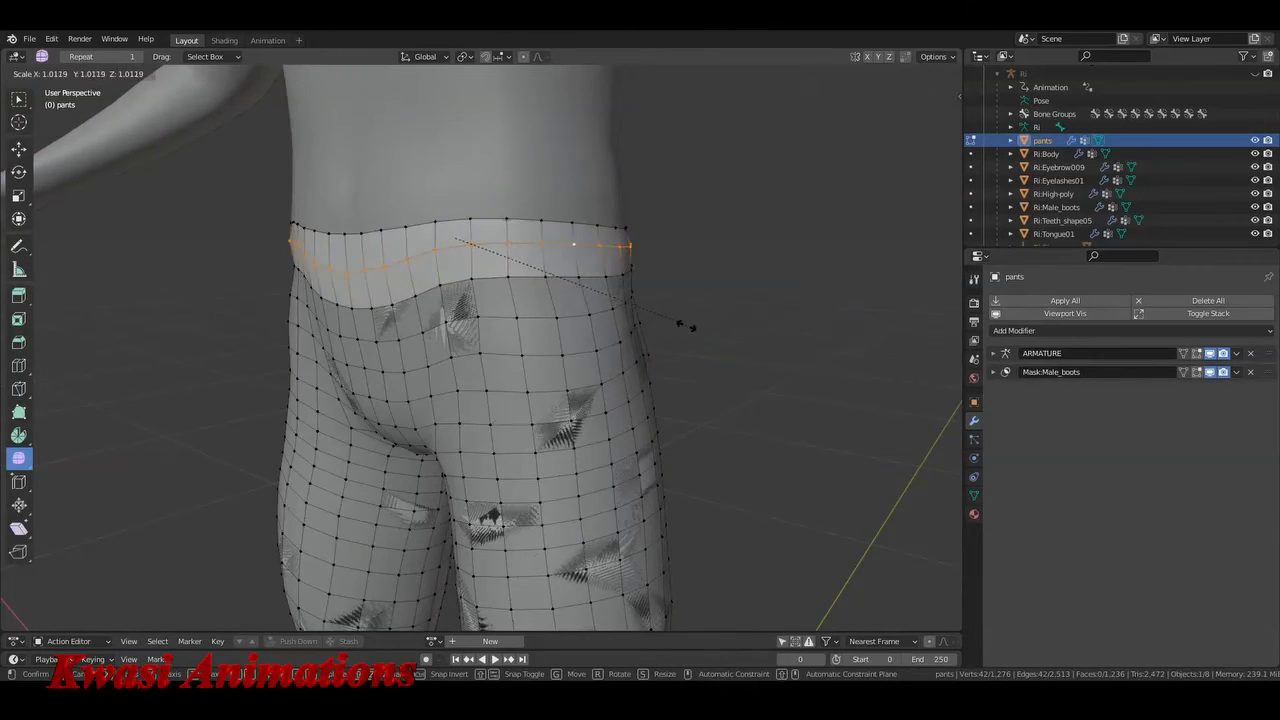
left_click(680, 322)
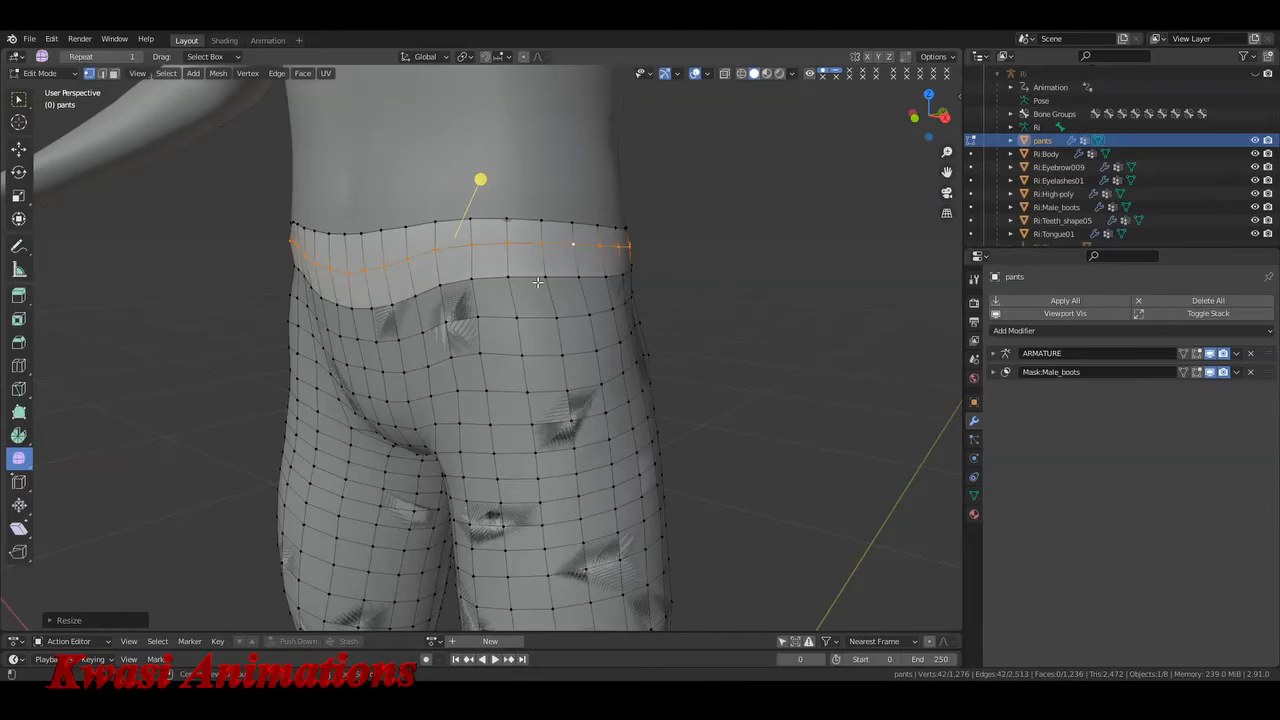
- Scale the next two edge loops down around the hips slightly outward, one after the other, and clear the selection
left_click(538, 280, "alt")
key("s")
left_click(657, 361)
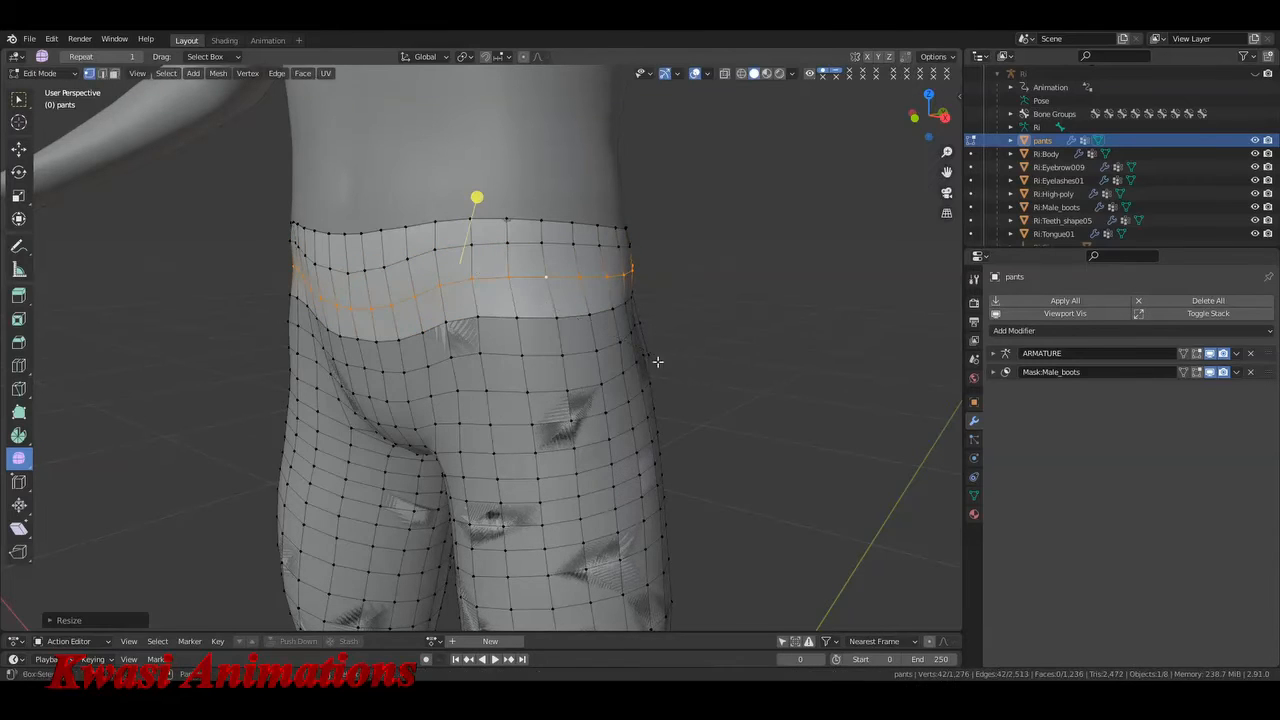
key("s")
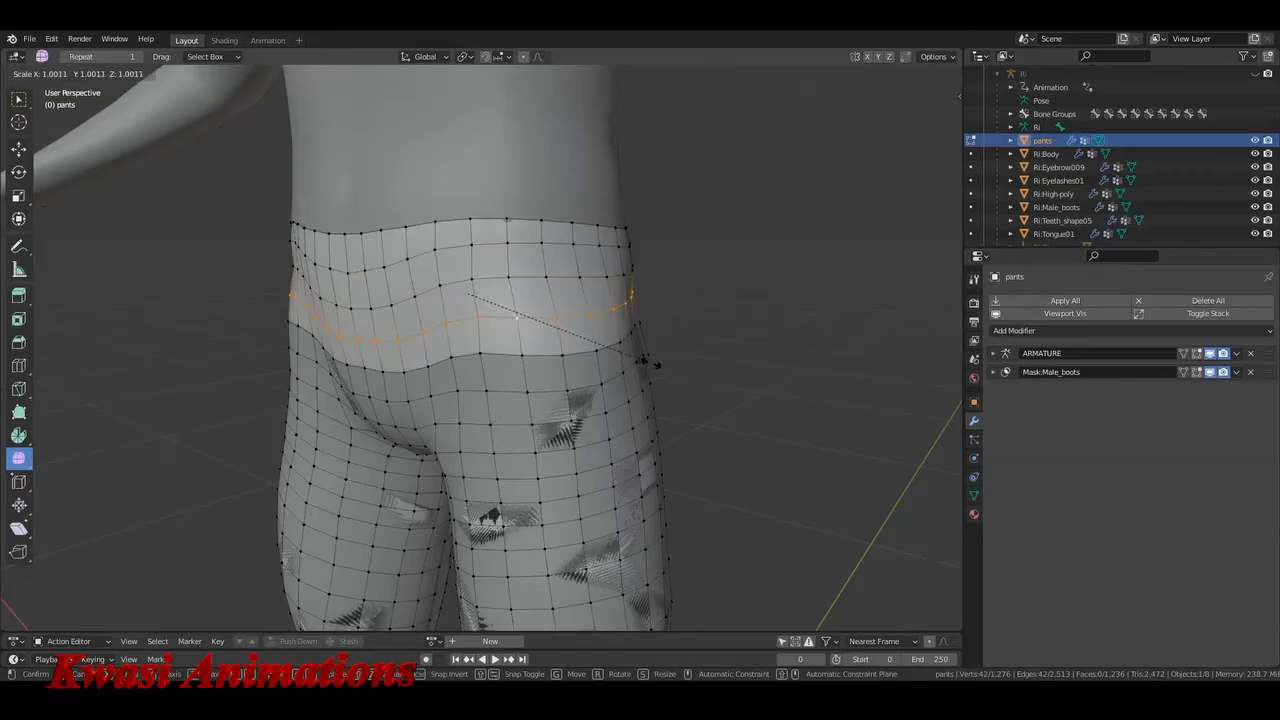
left_click(614, 350)
scroll(614, 350, "down", 3)
middle_click_drag(614, 350, 663, 366)
key("alt+a")
scroll(663, 366, "up", 4)
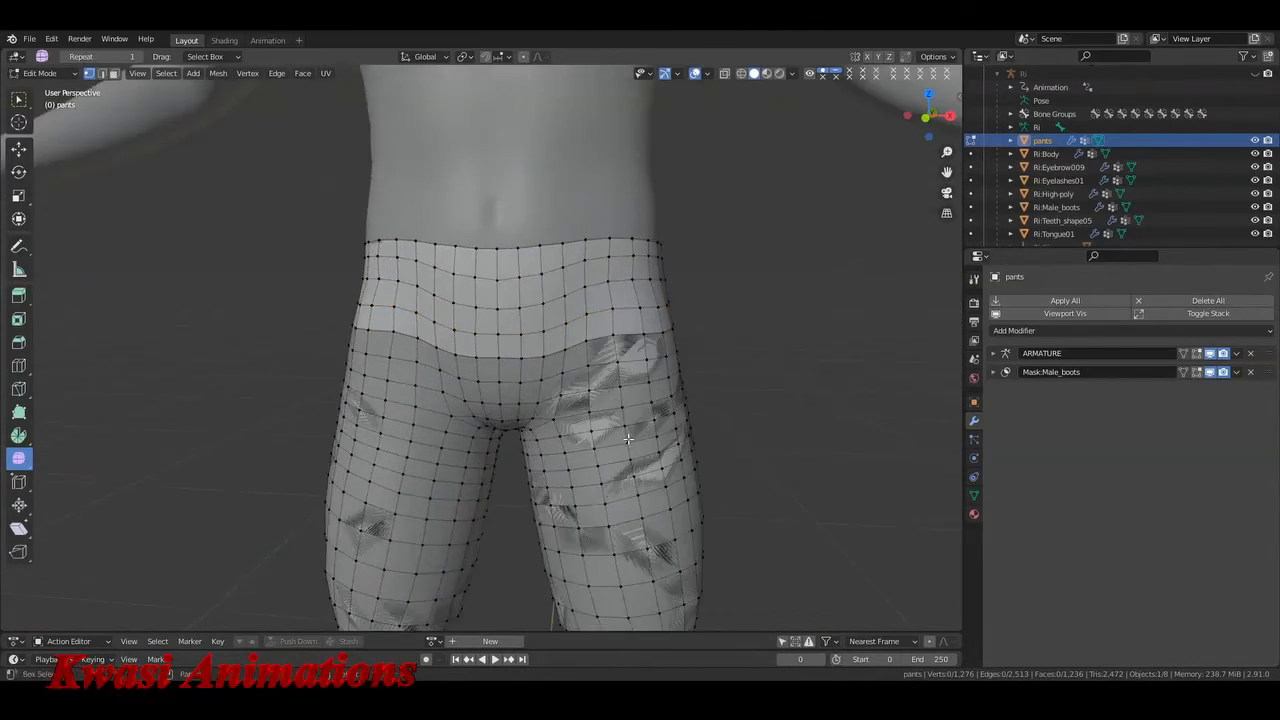
- Select the whole pants mesh and scale it up slightly so it covers the thighs
scroll(603, 298, "down", 4)
mouse_move(640, 414)
middle_mouse_down()
mouse_move(623, 423)
mouse_move(700, 406)
mouse_move(734, 419)
mouse_move(523, 451)
mouse_move(443, 434)
mouse_move(623, 366)
mouse_move(700, 380)
mouse_move(603, 403)
mouse_move(671, 405)
mouse_move(647, 413)
middle_mouse_up()
key("a")
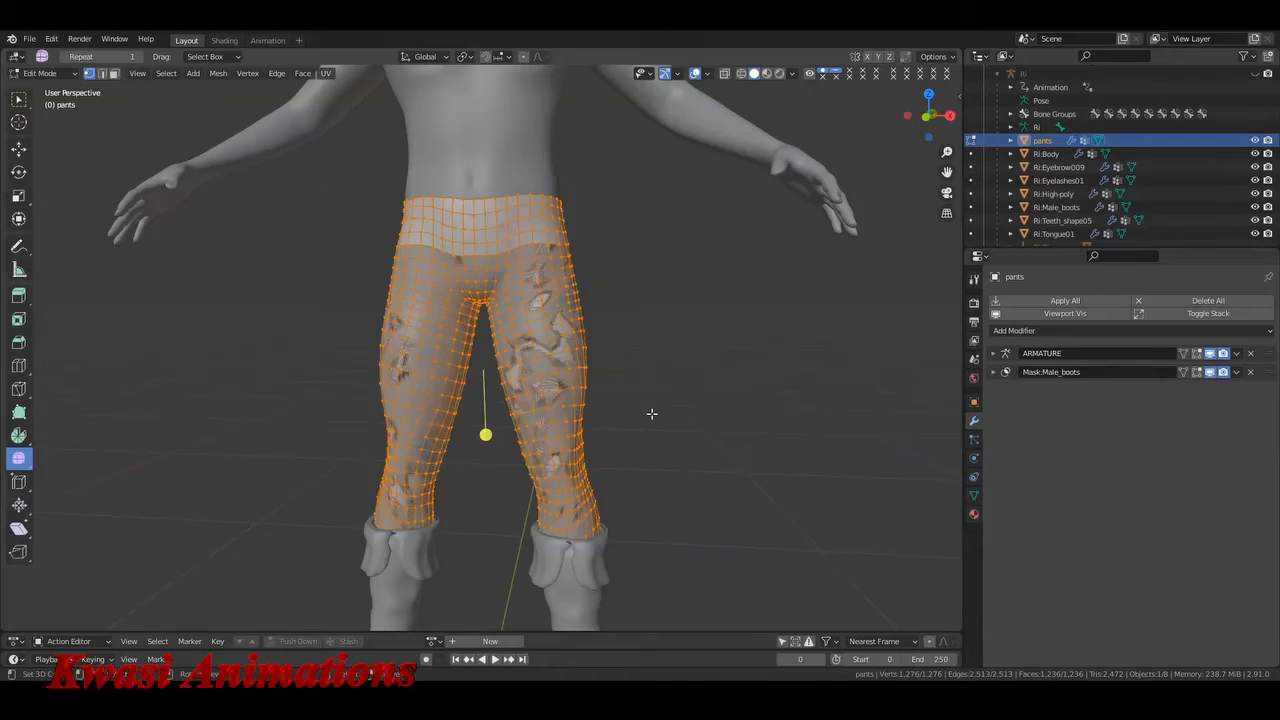
key("s")
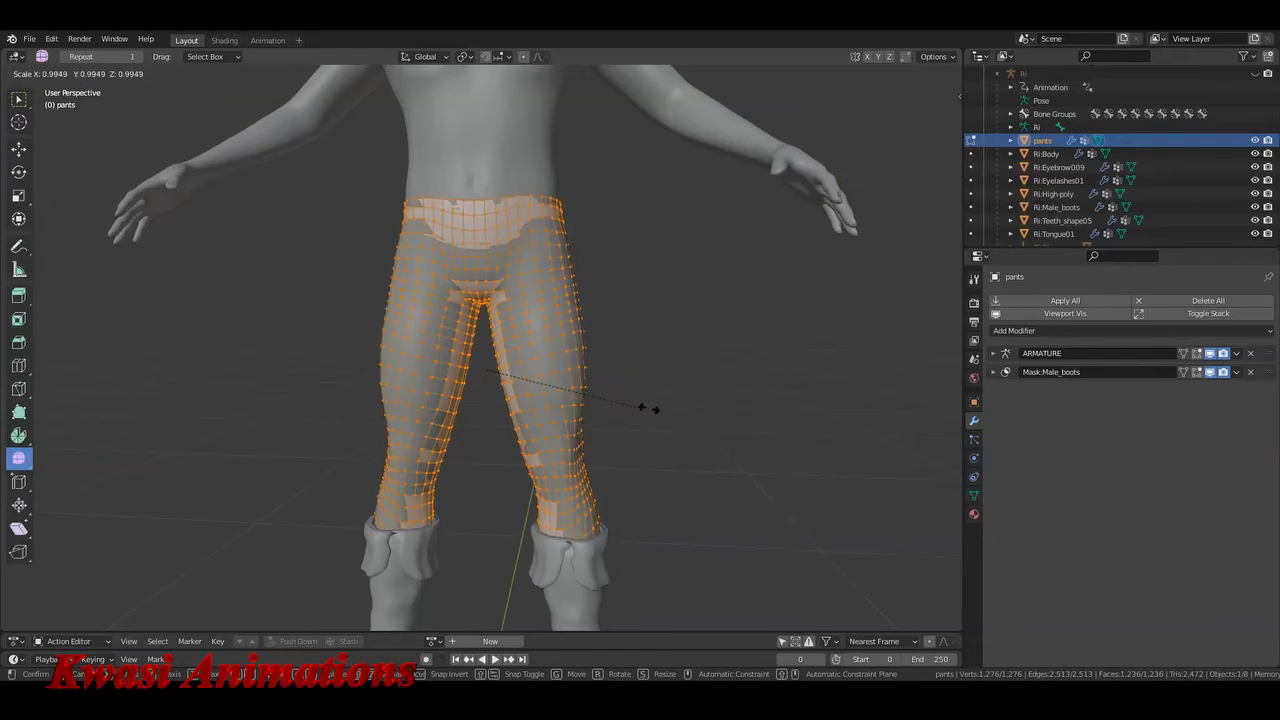
left_click(664, 407)
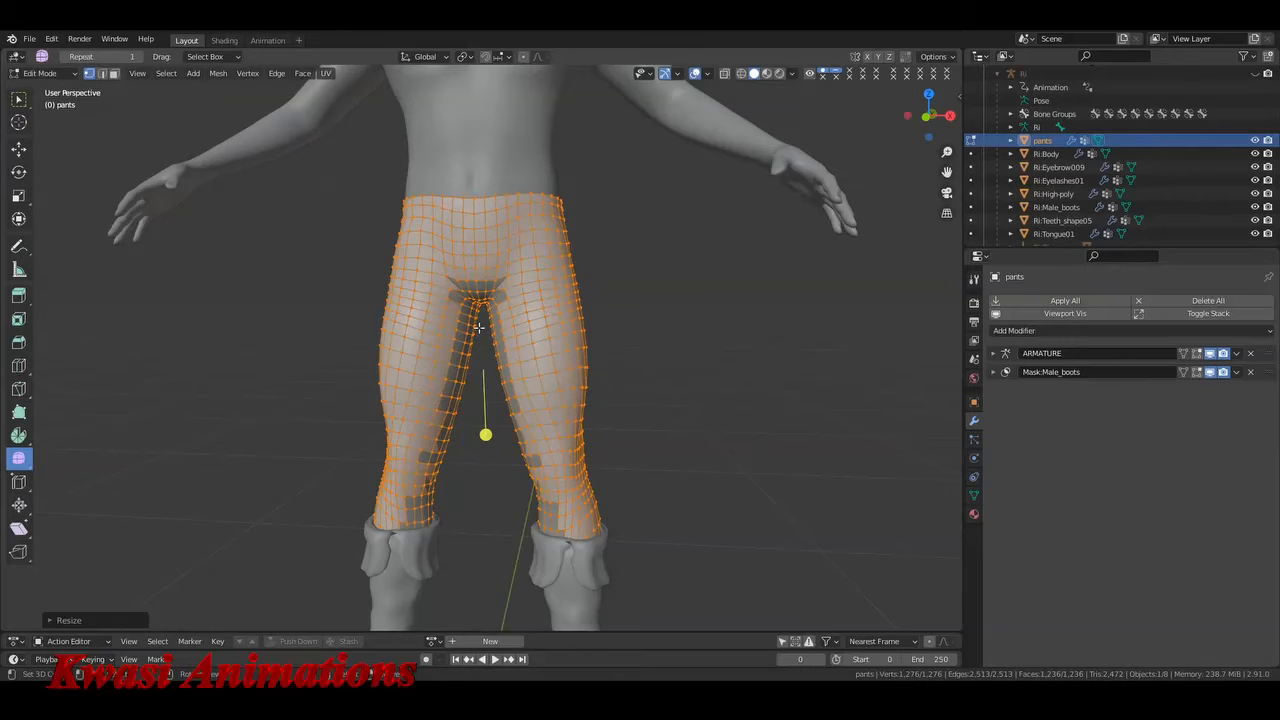
- Lower the whole pants mesh along the Z axis by about 0.003 m
key("g")
key("z")
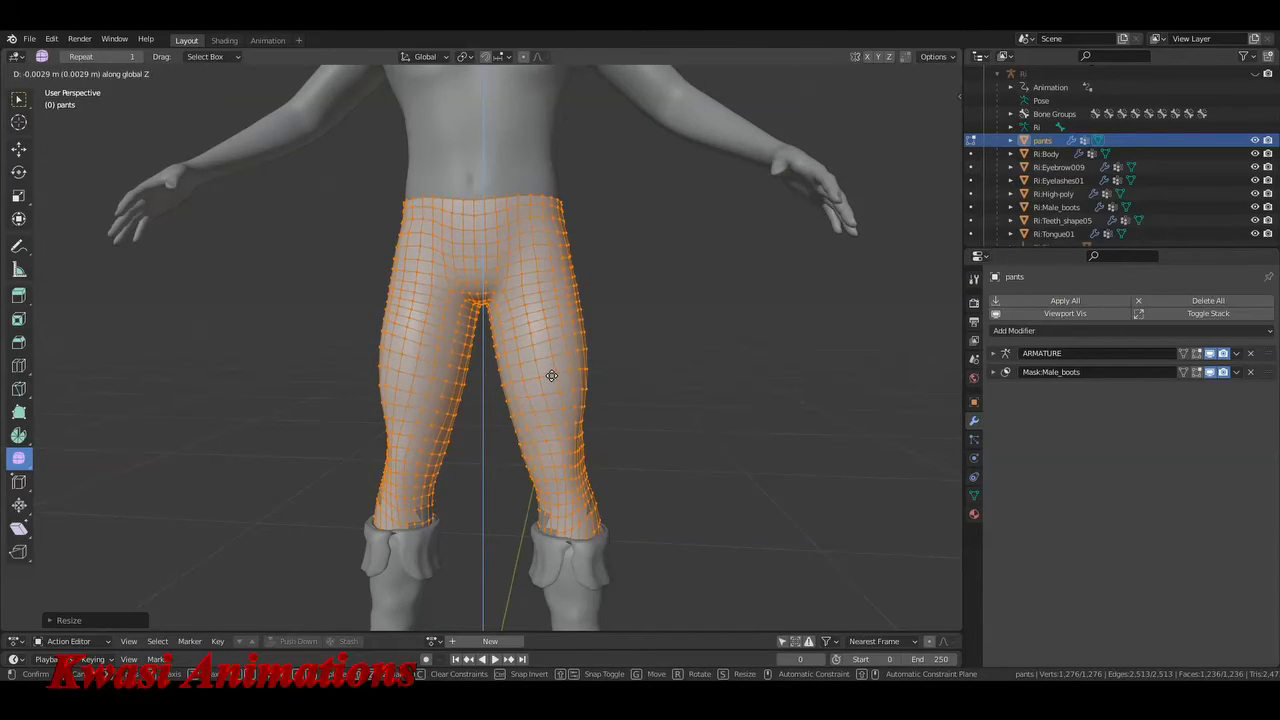
left_click(552, 375)
middle_click_drag(686, 451, 609, 338)
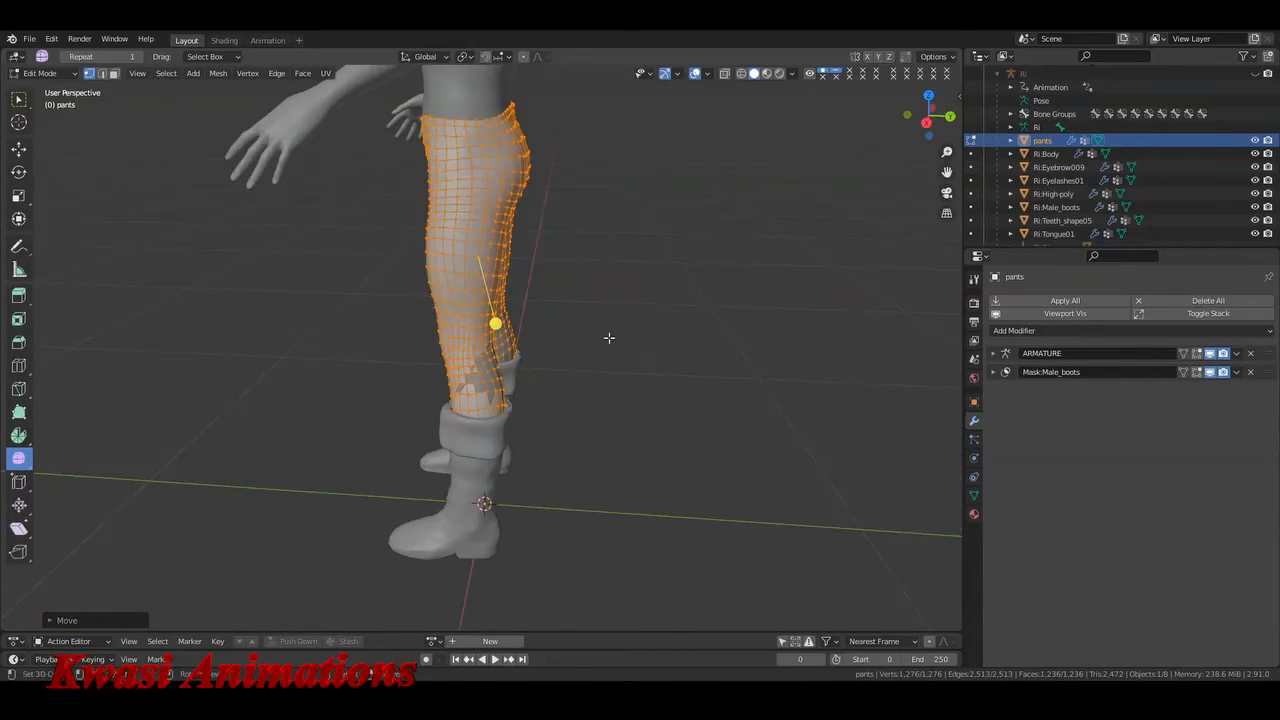
- Shift a single side vertex of the lower leg above the boot slightly backward using proportional editing with a small influence radius
key("alt+a")
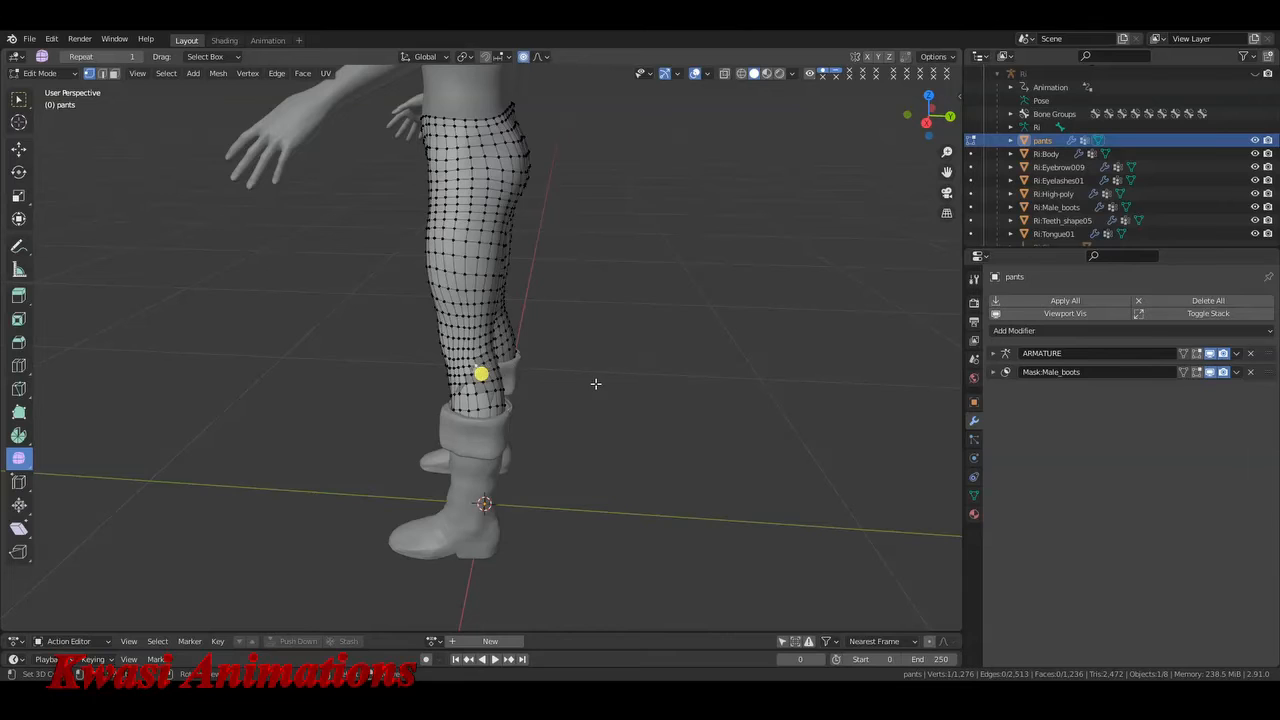
key("g")
scroll(597, 380, "up", 10)
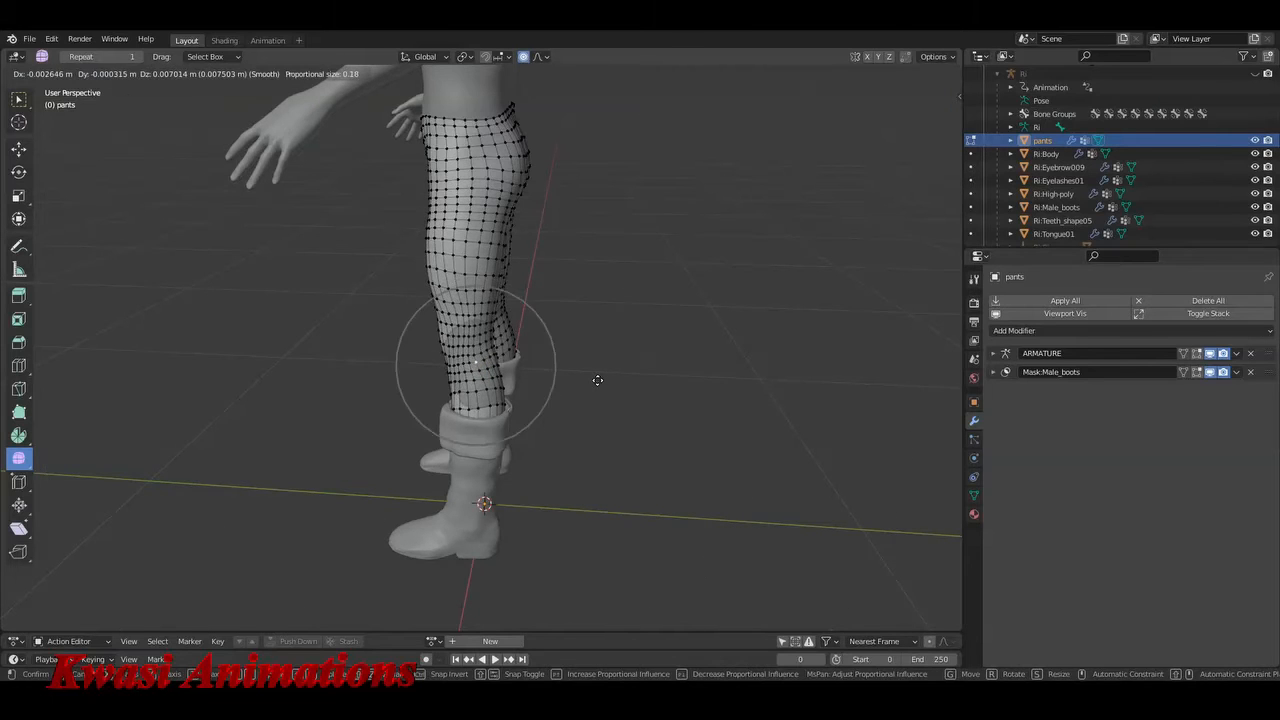
scroll(600, 382, "up", 2)
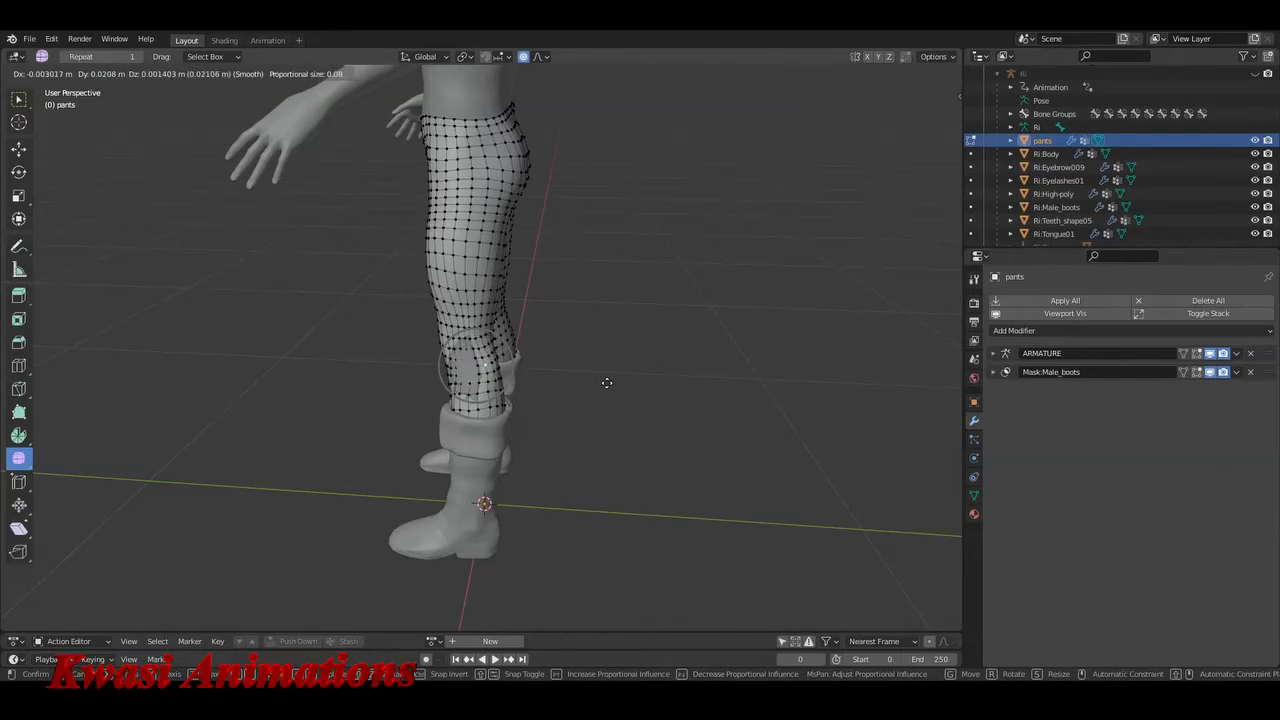
left_click(569, 383)
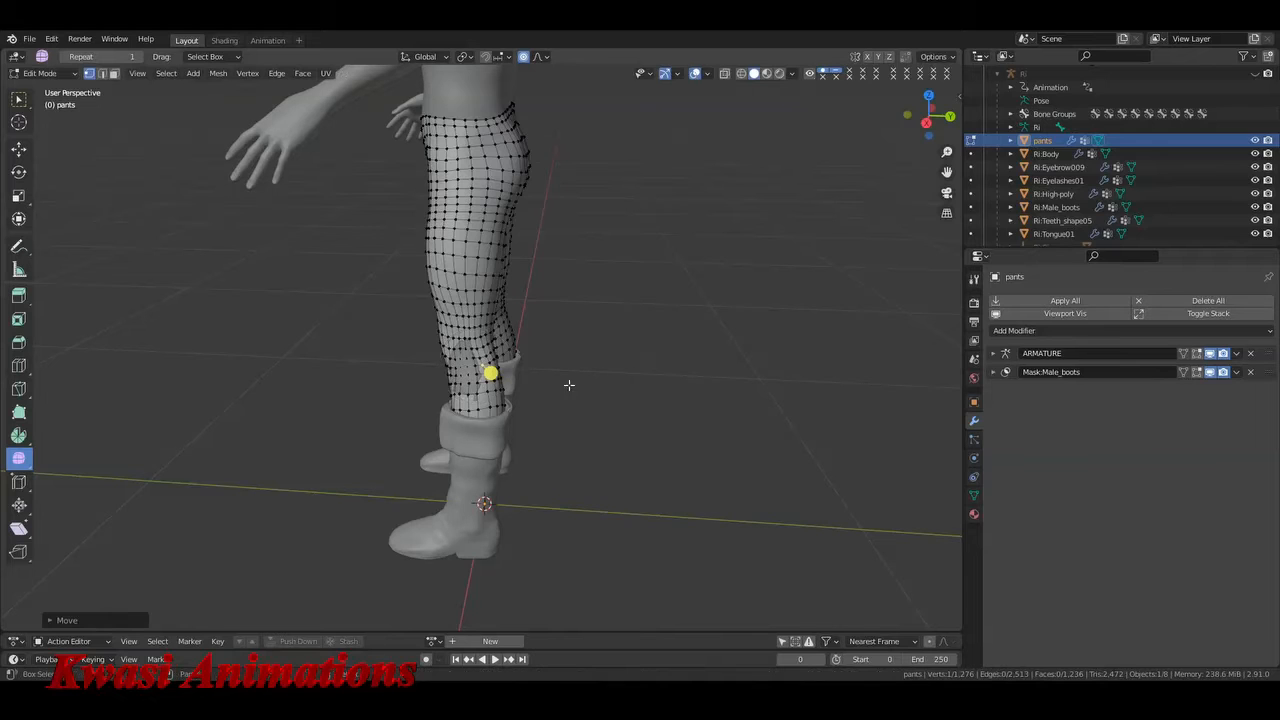
- Shift vertices on the outer and front sides of the left lower leg outward with proportional editing, moving the front one about 0.009 m forward along Y
middle_click_drag(569, 383, 611, 375)
scroll(640, 401, "up", 2)
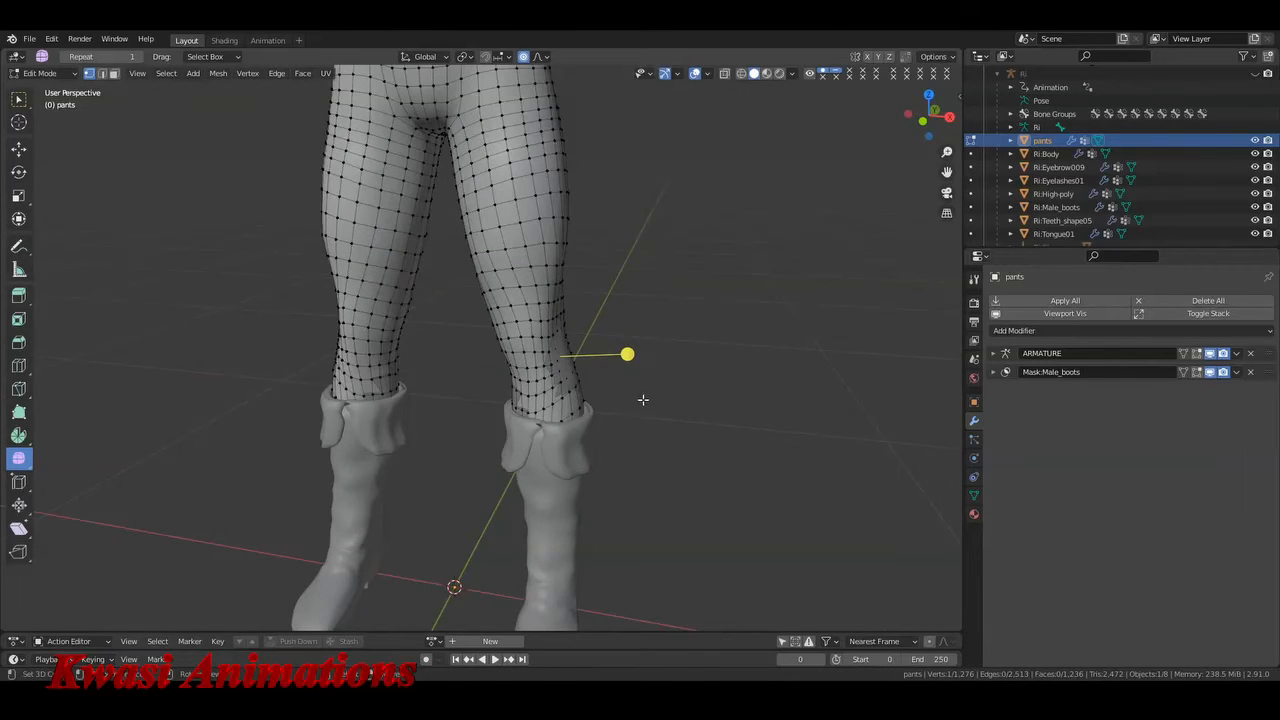
key("g")
left_click(669, 401)
right_click(534, 386)
middle_click_drag(588, 429, 651, 449)
key("g")
key("y")
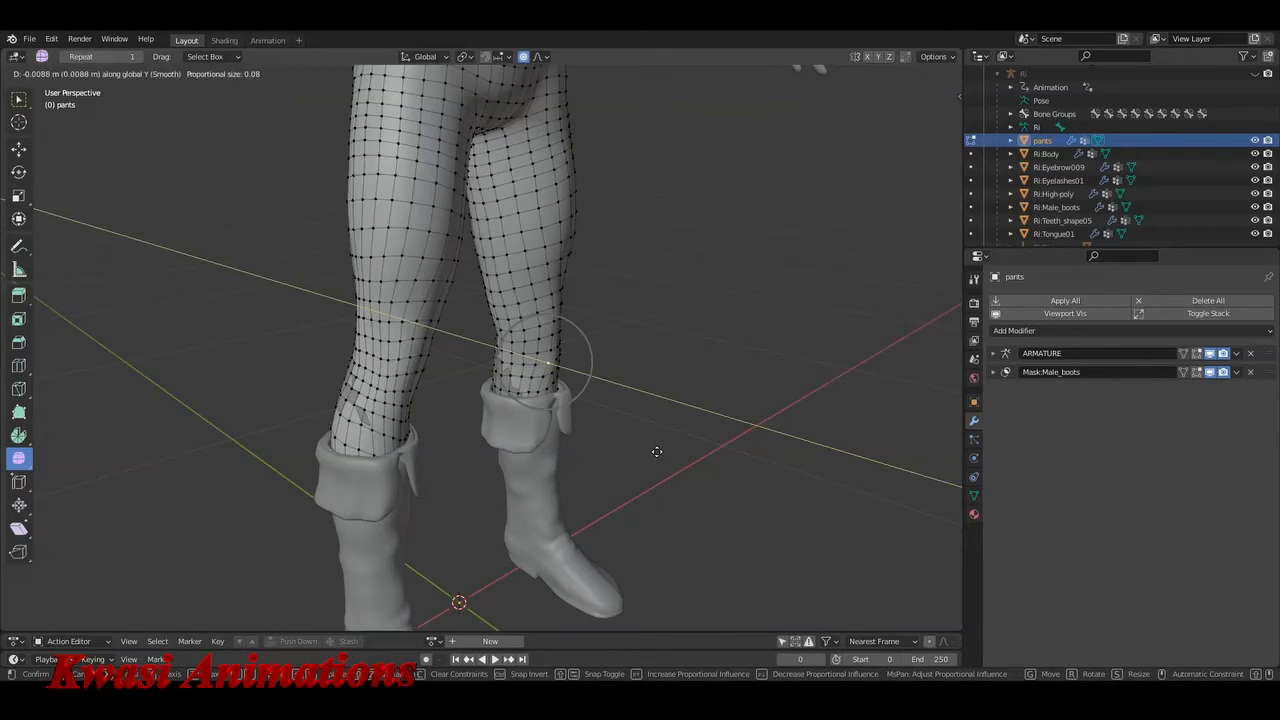
left_click(656, 451)
- Move two vertices on the inner side of the left lower leg, near the boot cuff, slightly outward with proportional editing
right_click(500, 375)
key("g")
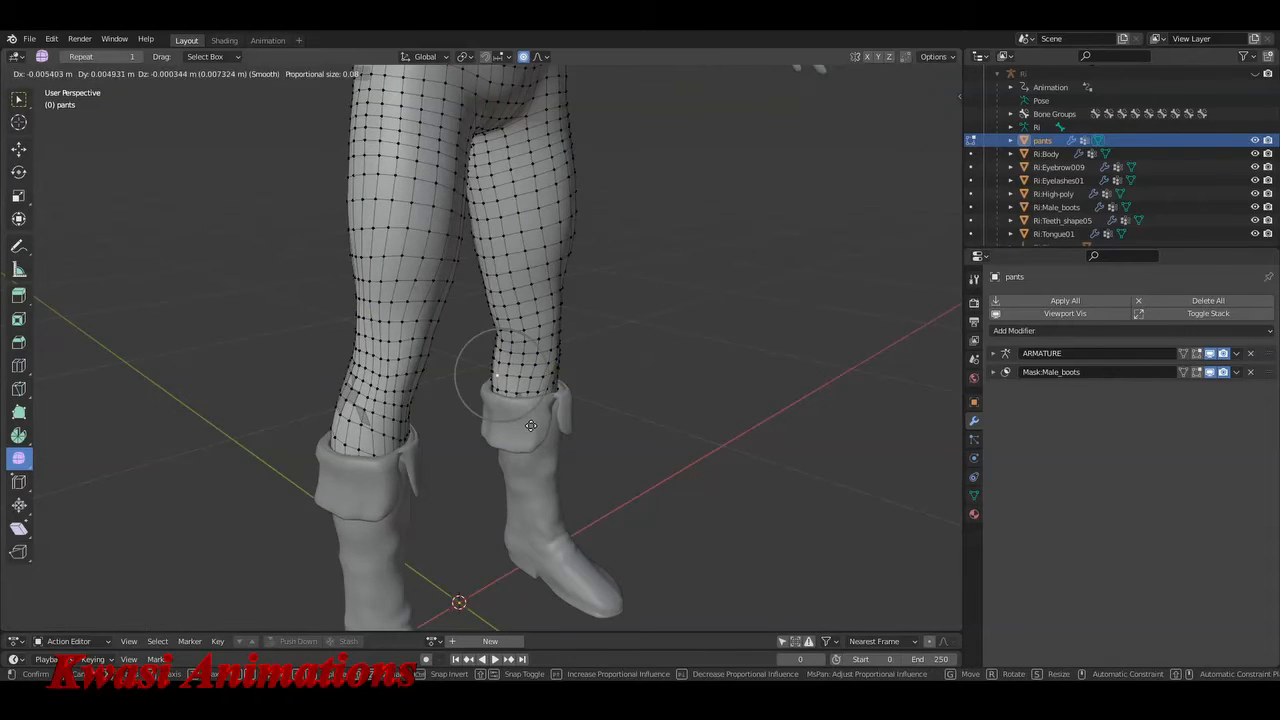
left_click(556, 421)
key("g")
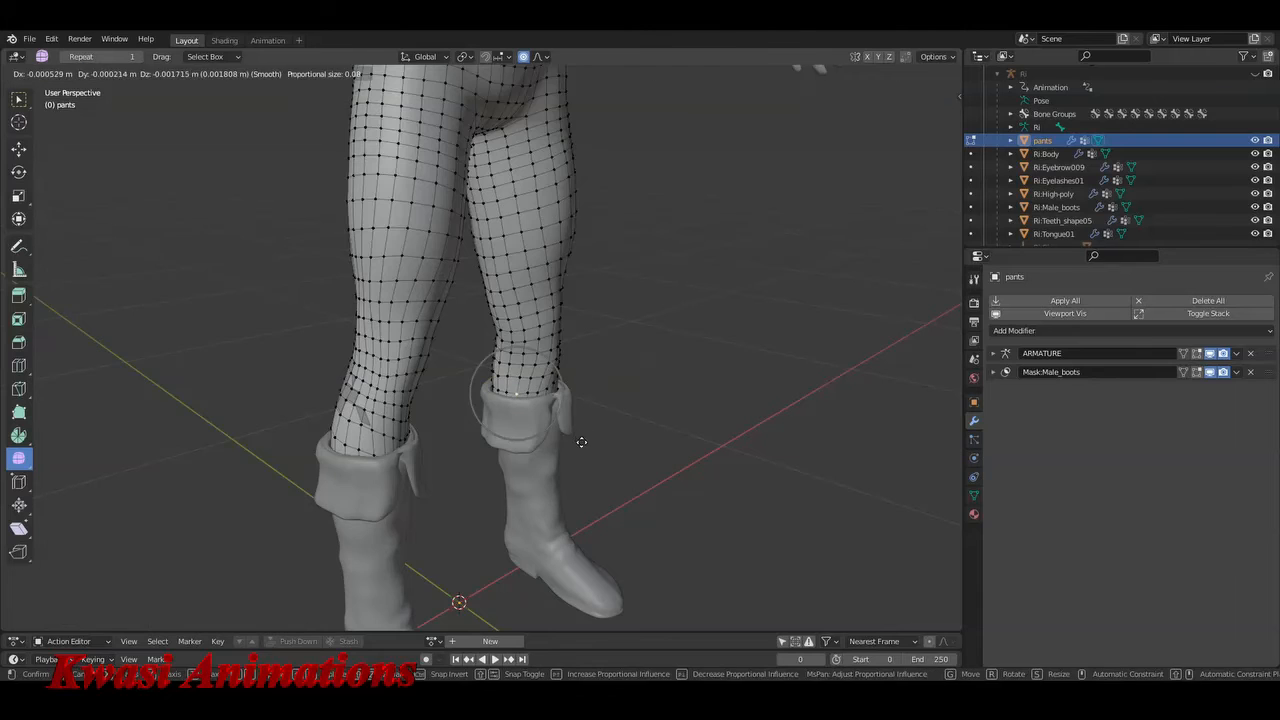
left_click(582, 444)
- Pull two vertices on the back of the left lower leg above the boot slightly backward to cover the body
middle_click_drag(703, 383, 343, 432)
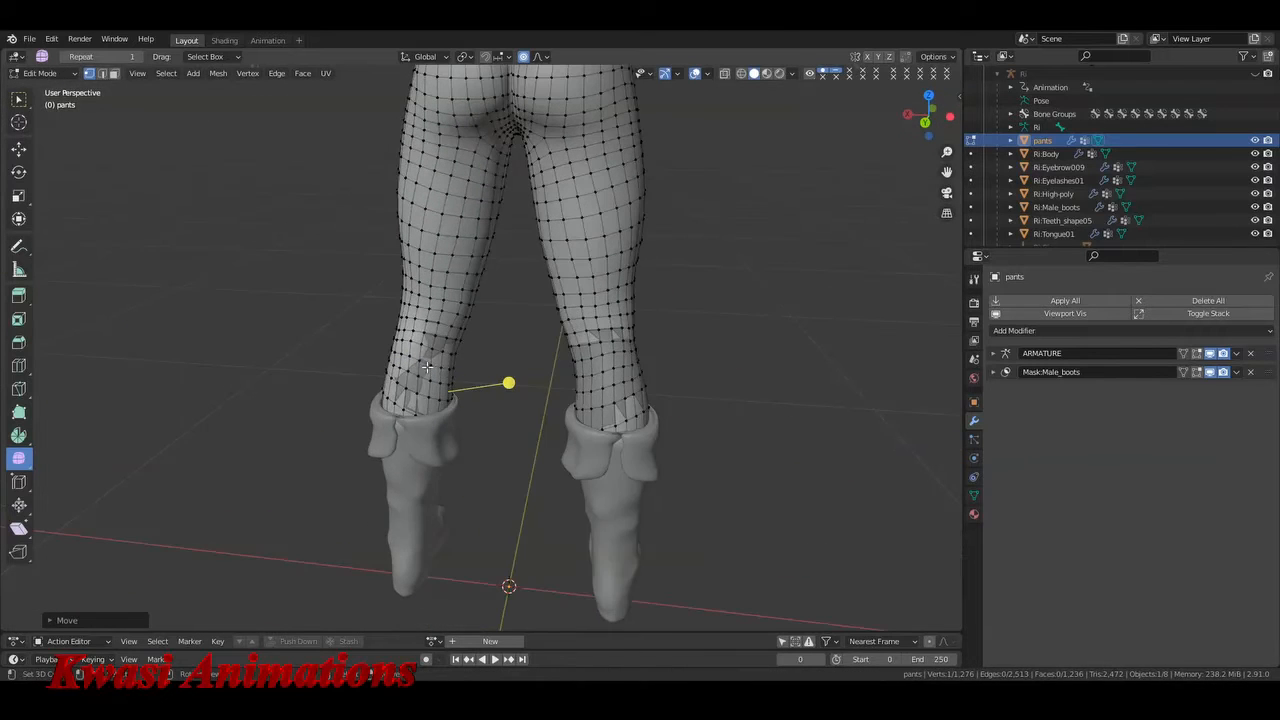
right_click(436, 366)
middle_click_drag(436, 366, 567, 462)
key("g")
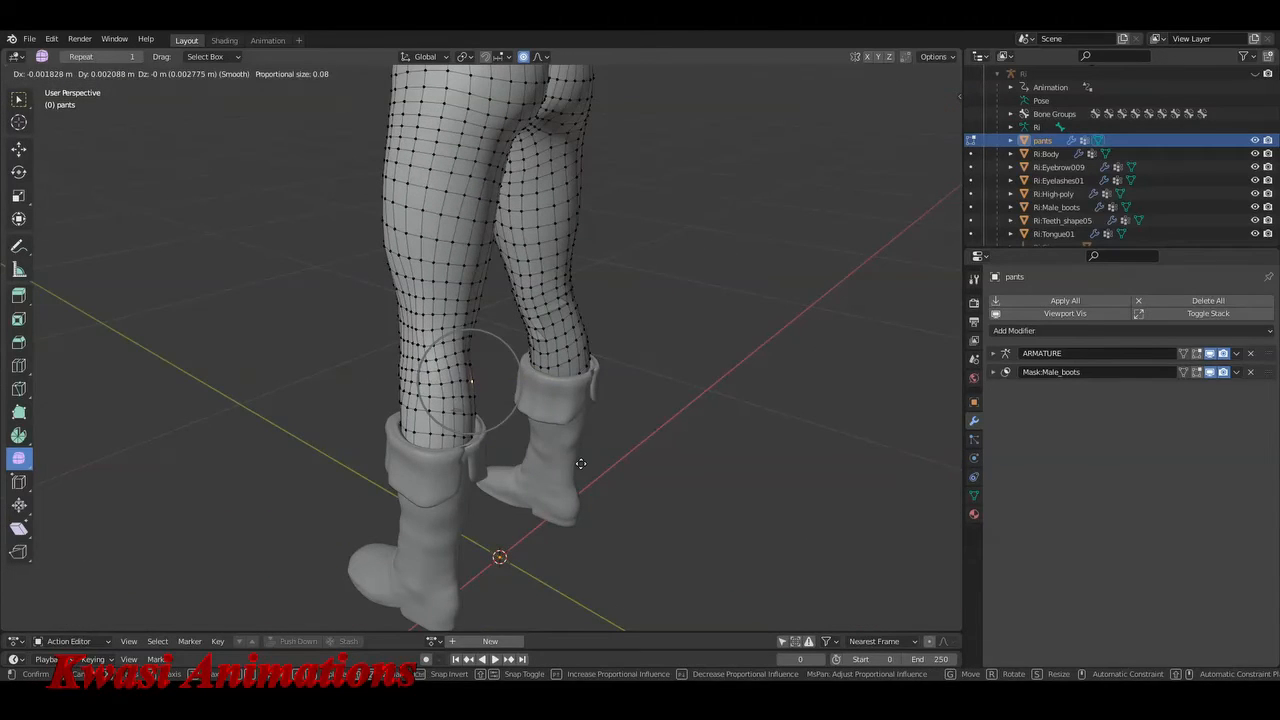
left_click(586, 464)
right_click(456, 414)
key("g")
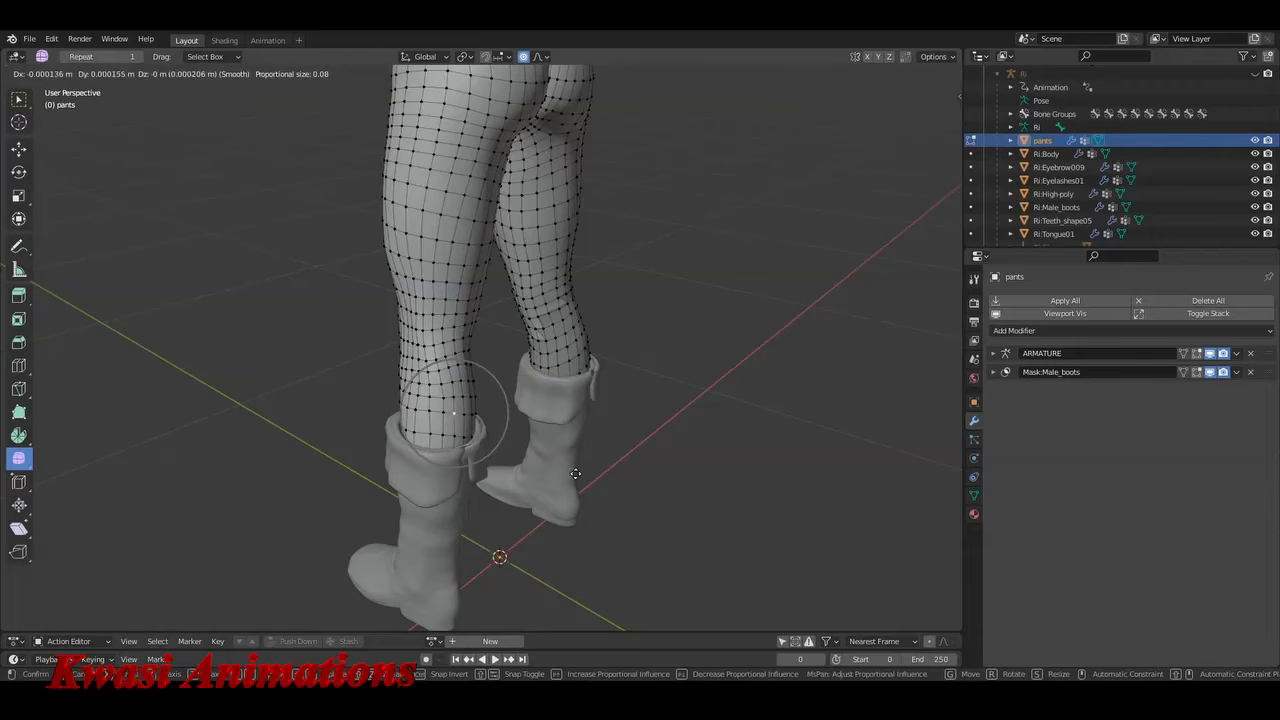
left_click(578, 474)
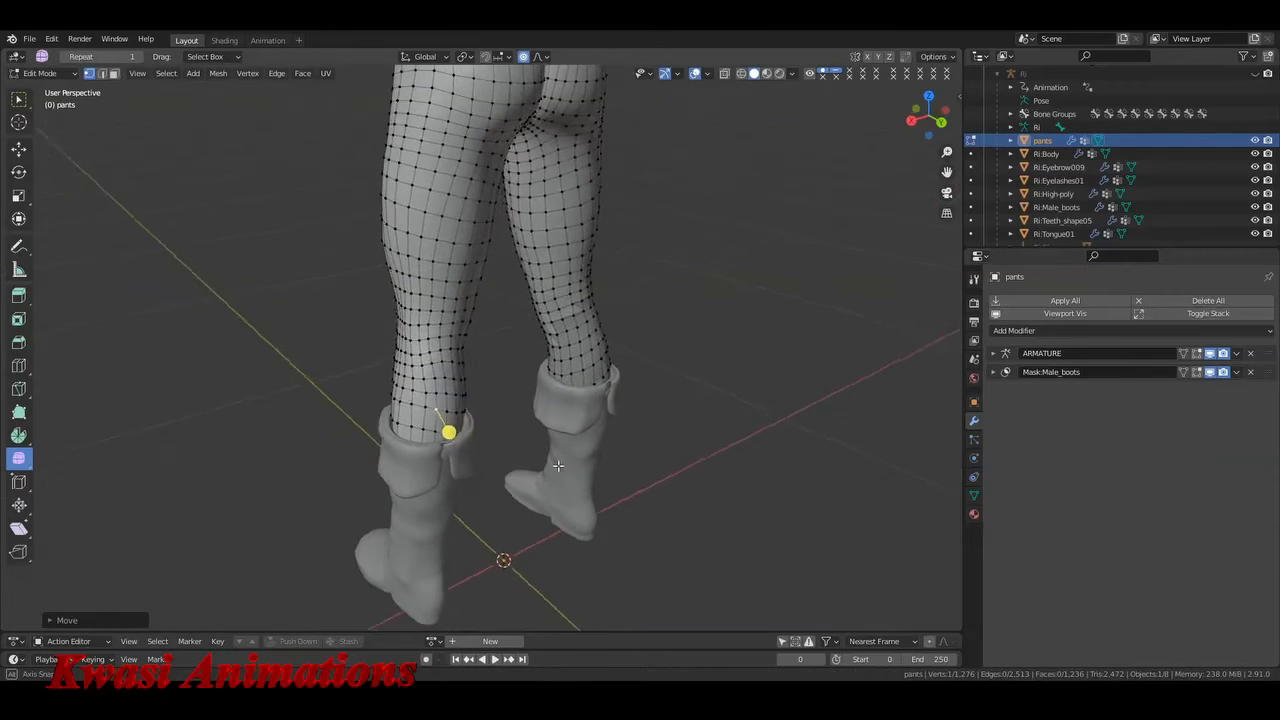
- Move a single vertex on the outer side of the left lower leg slightly outward
right_click(408, 410)
middle_click_drag(408, 410, 364, 404)
key("g")
left_click(470, 397)
- Pull vertices on the back of the right lower leg just above the boot outward, one after another, with proportional editing
middle_click_drag(470, 397, 678, 424)
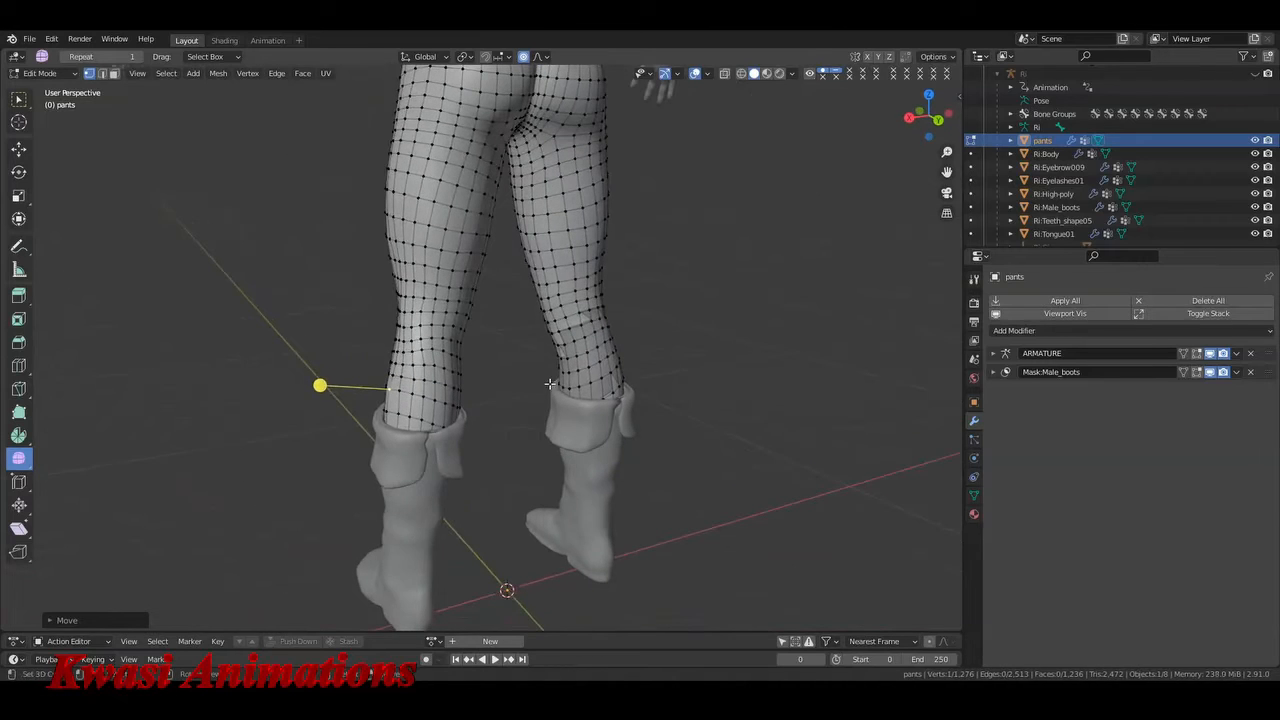
key("g")
left_click(697, 422)
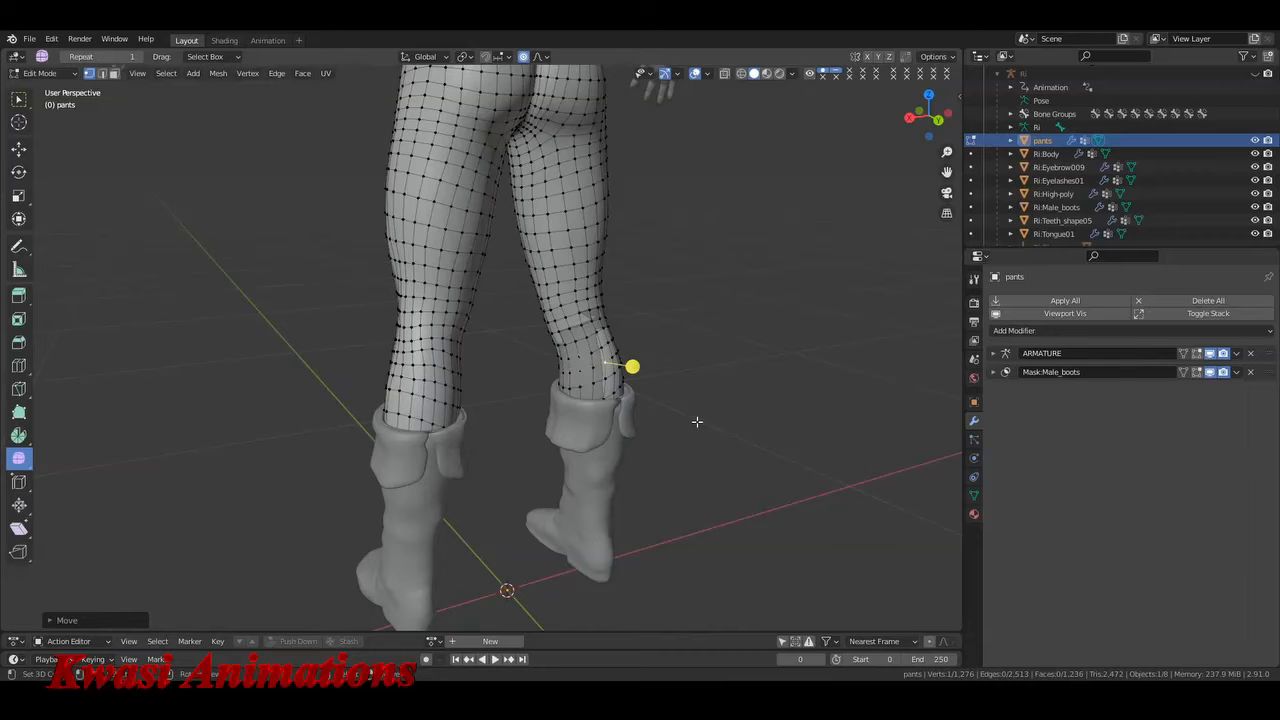
left_click(570, 385)
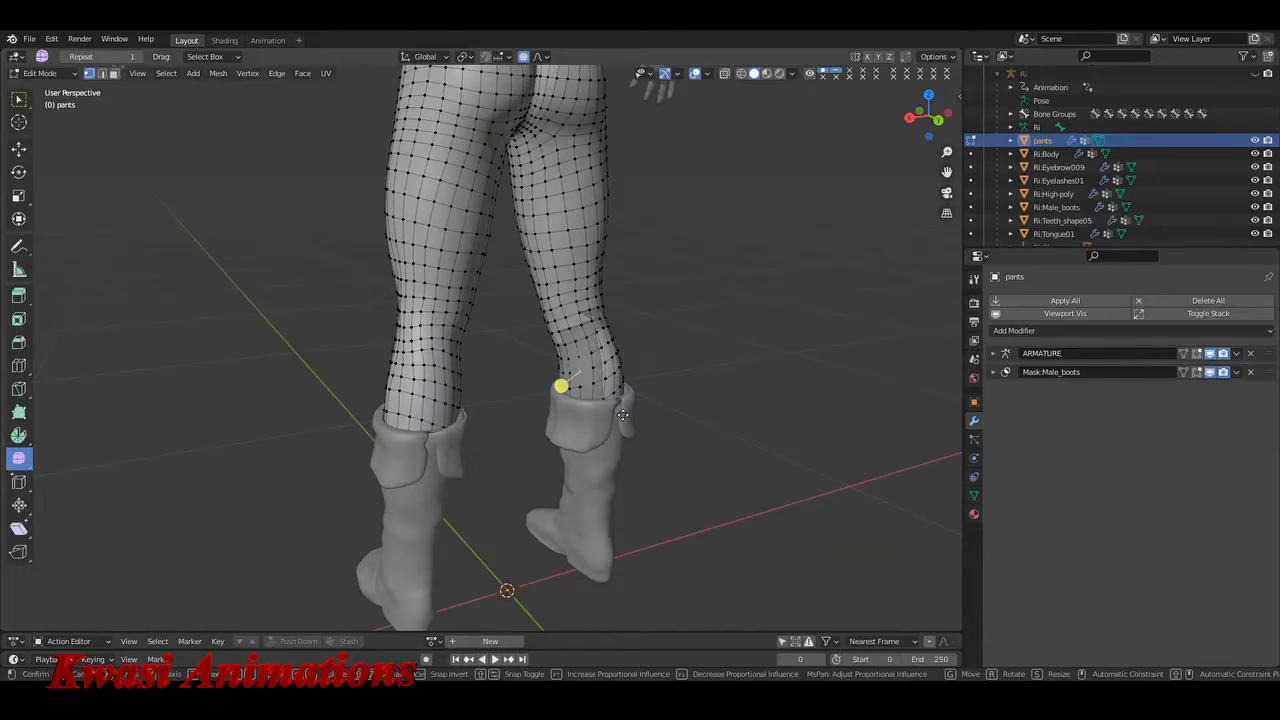
key("g")
left_click(594, 400)
middle_click_drag(594, 400, 576, 333)
key("g")
left_click(670, 443)
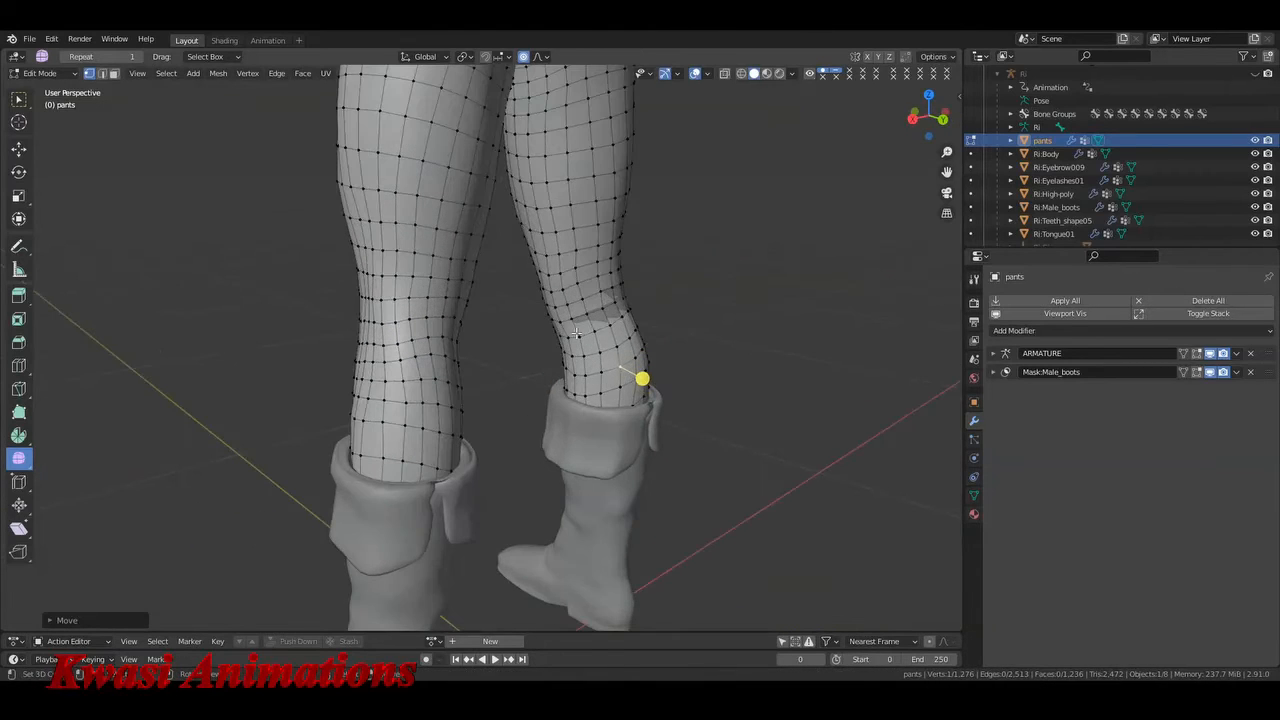
- Pull out the vertices across the upper back of the right calf, plus one on its outer side, until the body is covered
left_click(617, 311)
key("g")
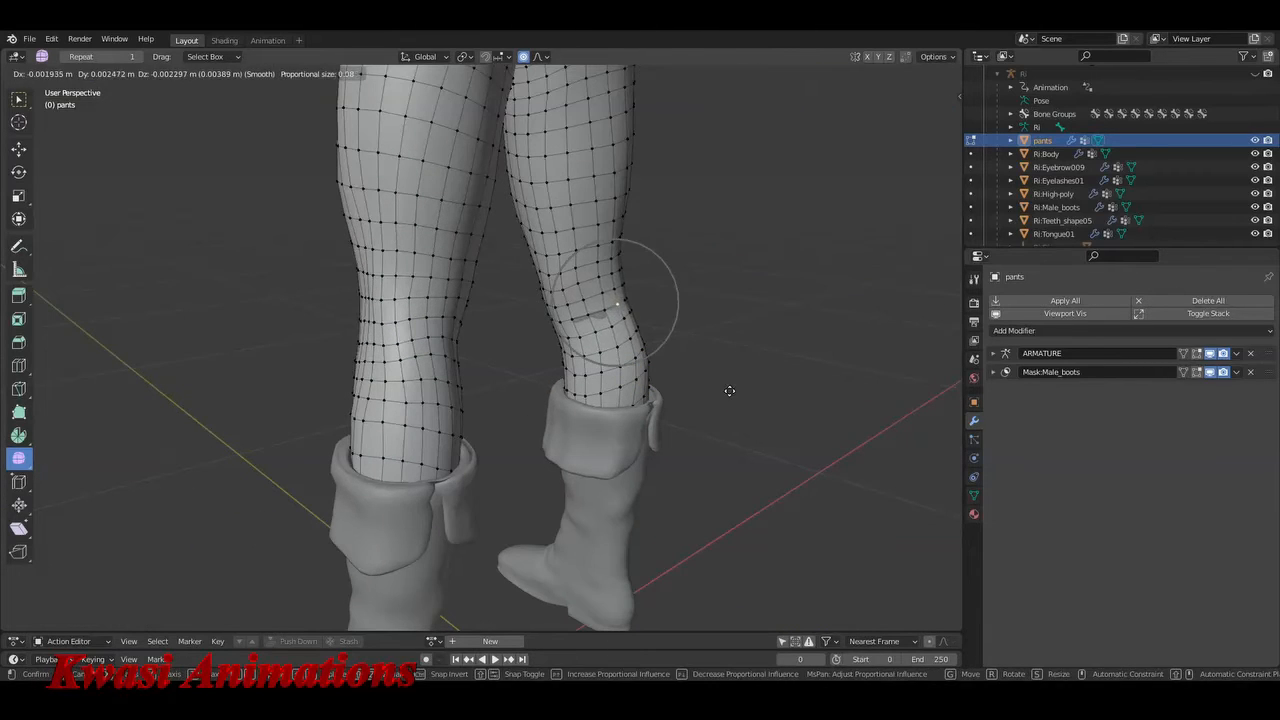
left_click(674, 297)
left_click(603, 337)
key("g")
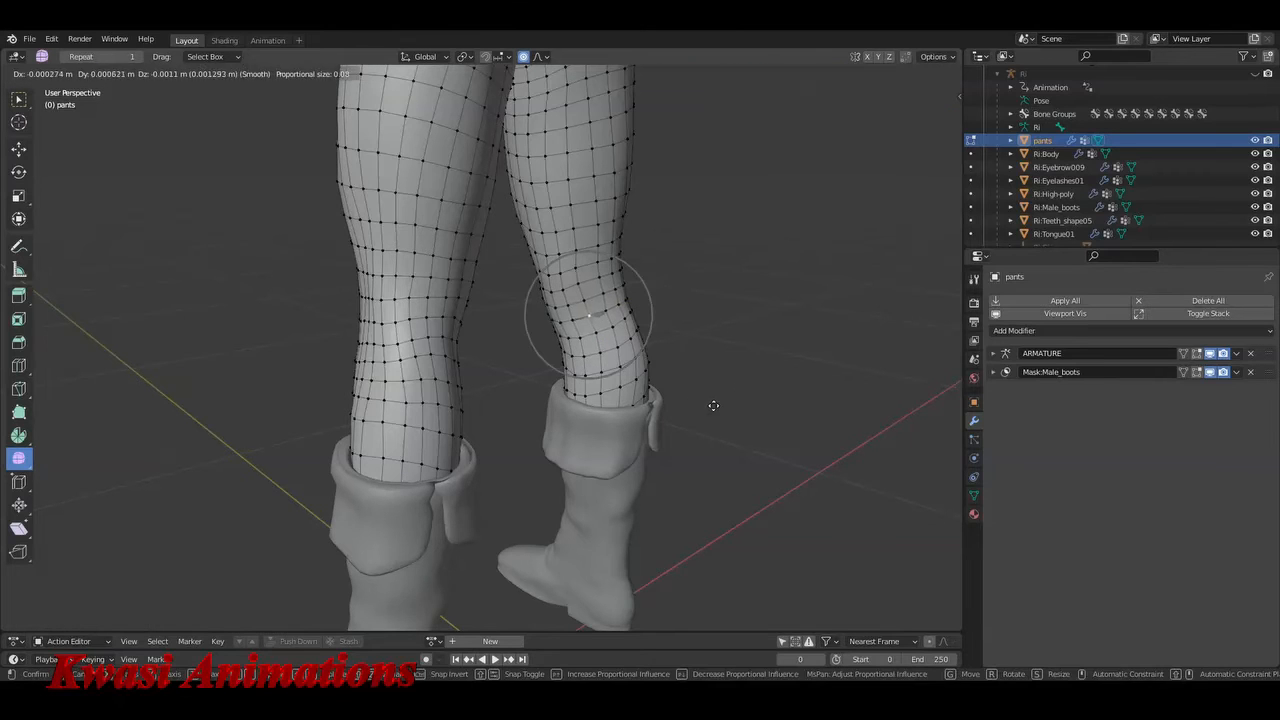
left_click(603, 337)
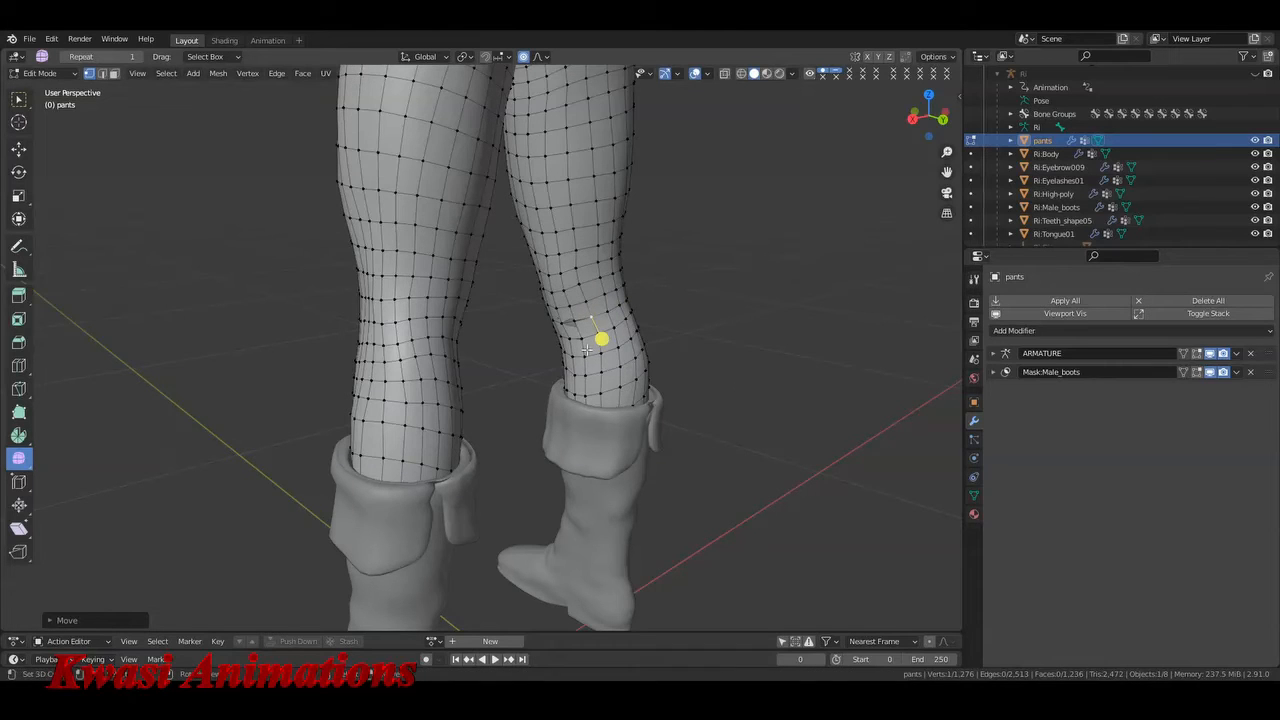
key("g")
left_click(654, 371)
middle_click_drag(654, 371, 472, 683)
key("g")
left_click(734, 460)
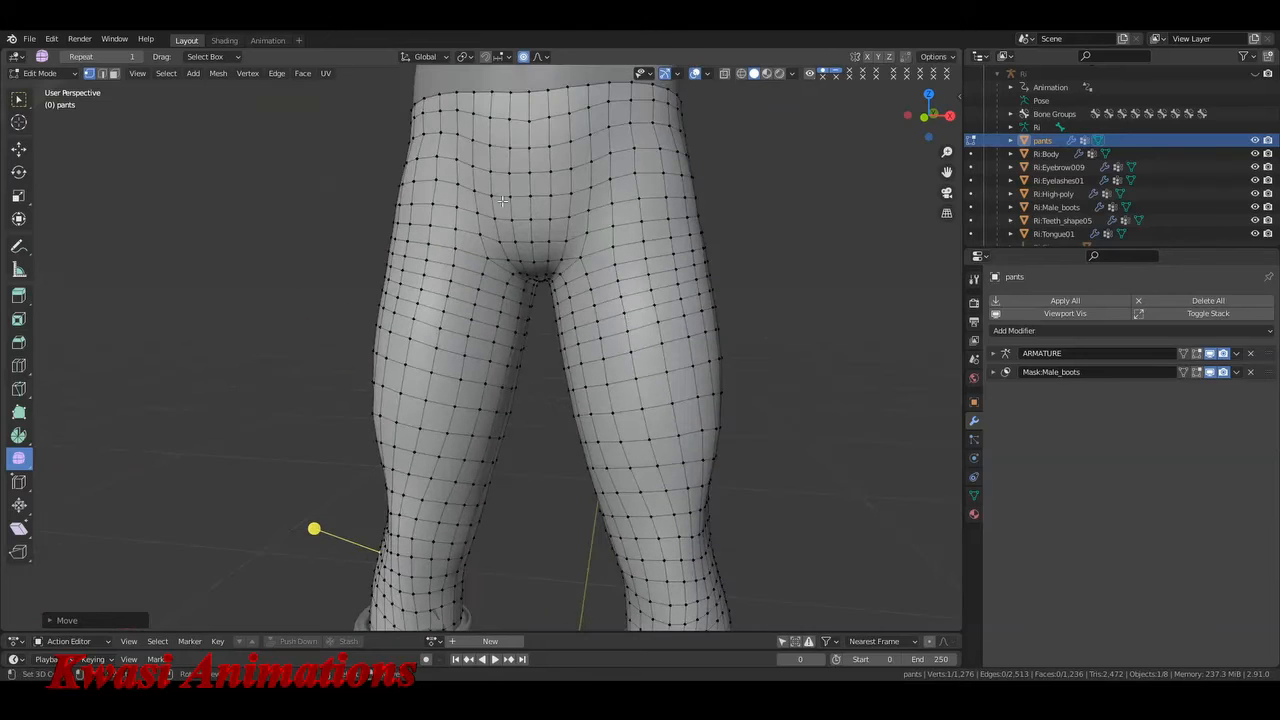
- Open the pants and body together in Edit Mode, select only the linked pants mesh, and try moving it
middle_click_drag(530, 196, 559, 390, "shift")
key("Tab")
scroll(580, 390, "down", 3)
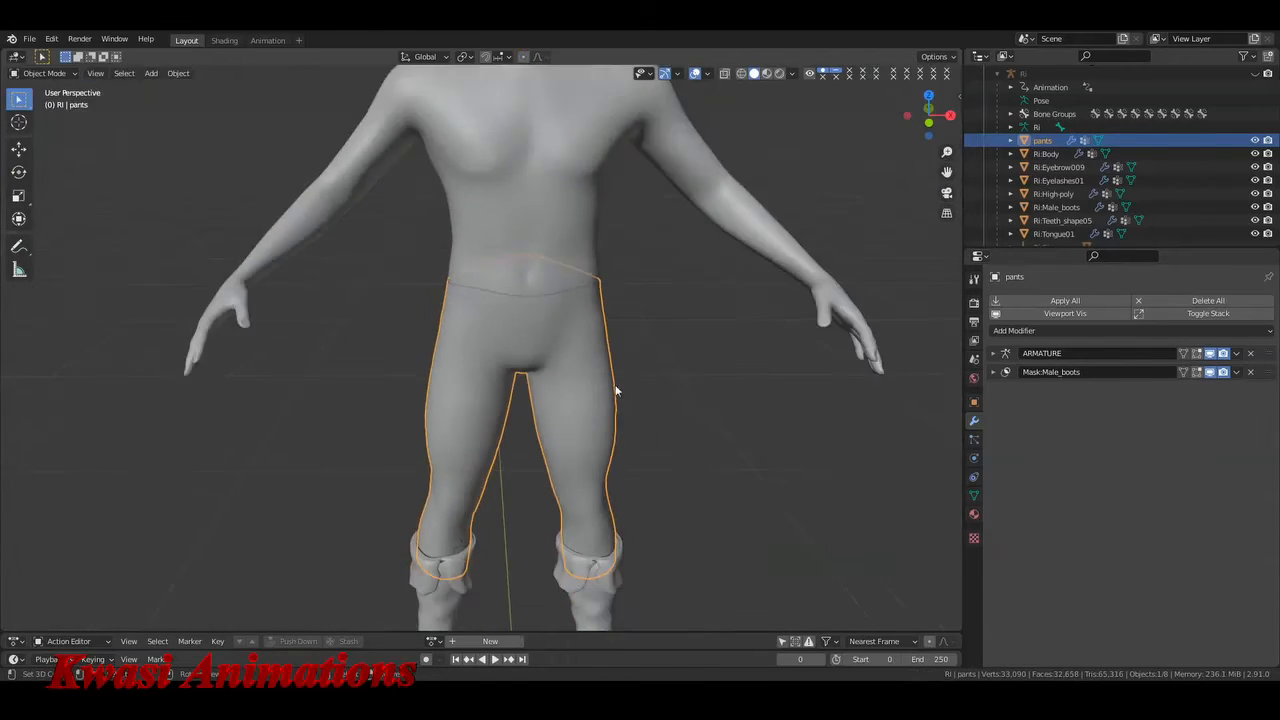
scroll(571, 286, "up", 1)
left_click(531, 172, "shift")
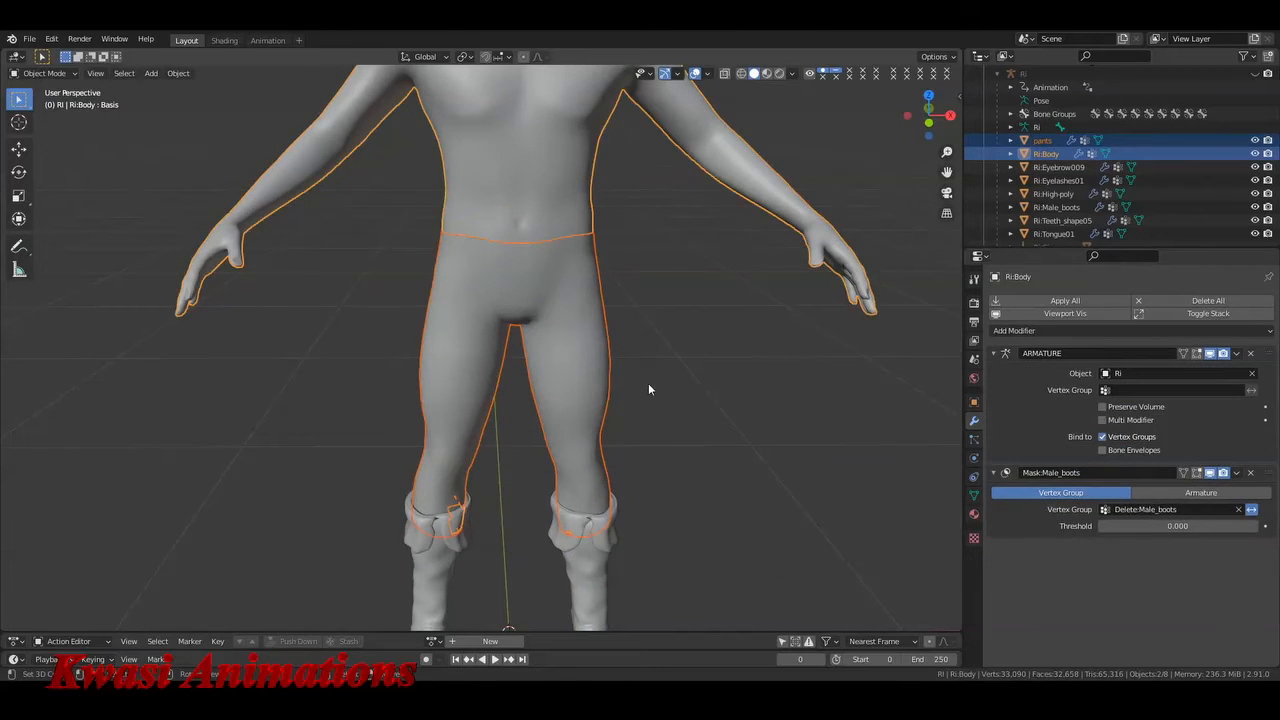
key("Tab")
scroll(595, 352, "down", 1)
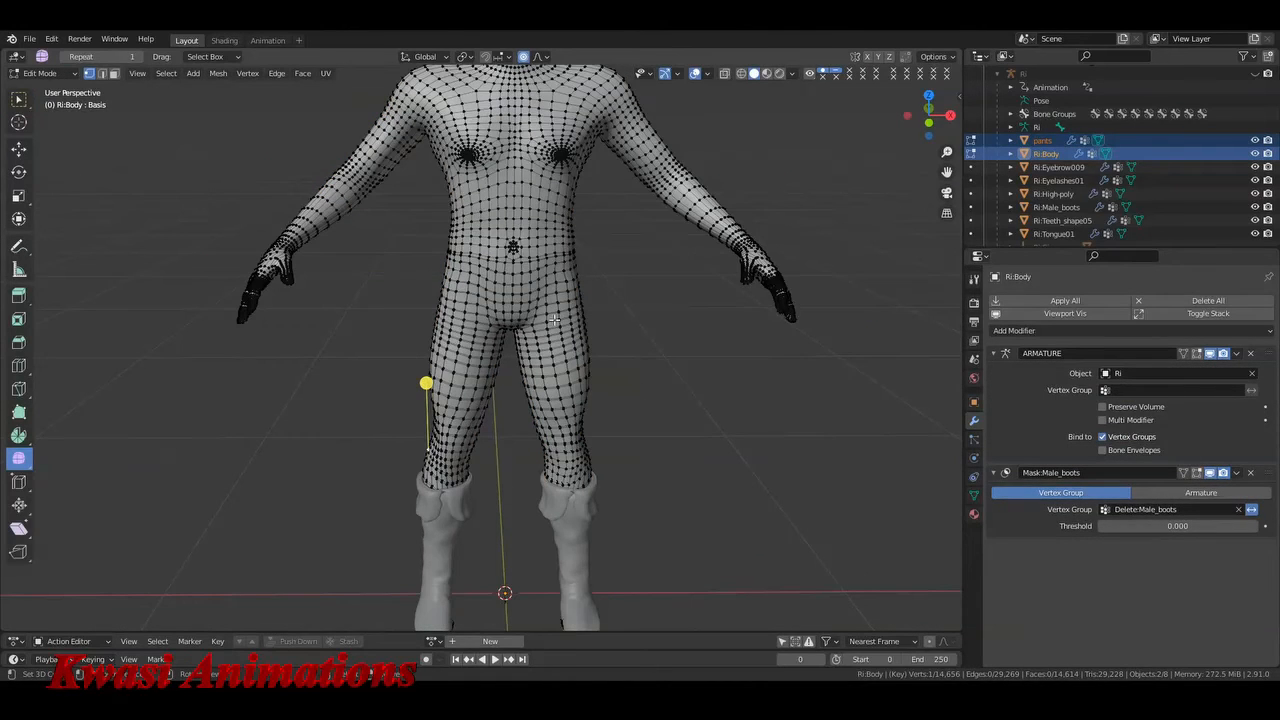
key("l")
key("l")
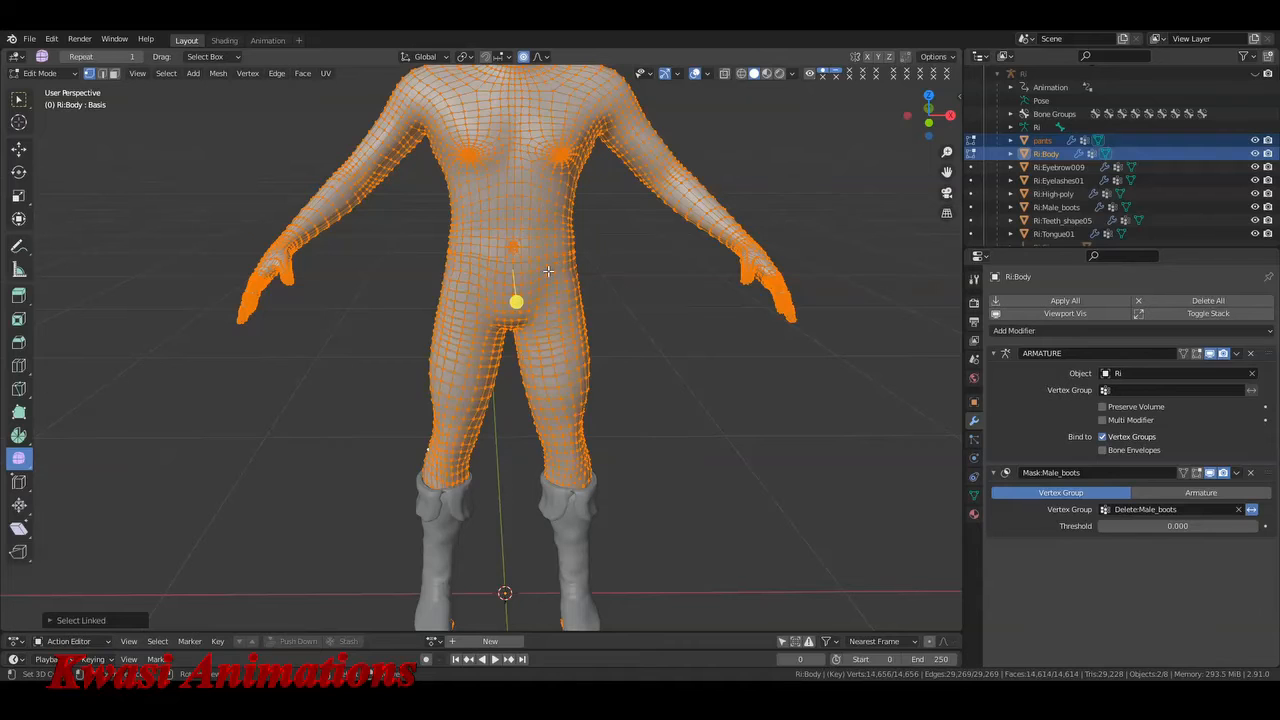
key("shift+l")
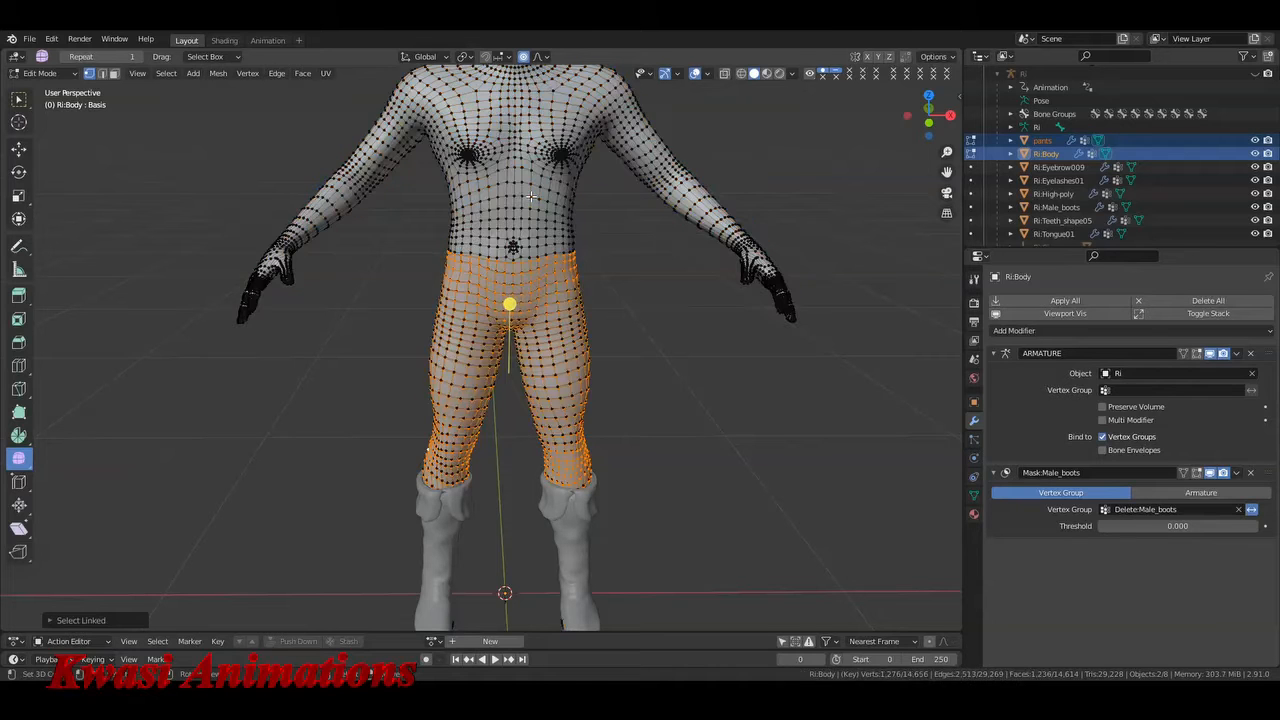
key("alt+s")
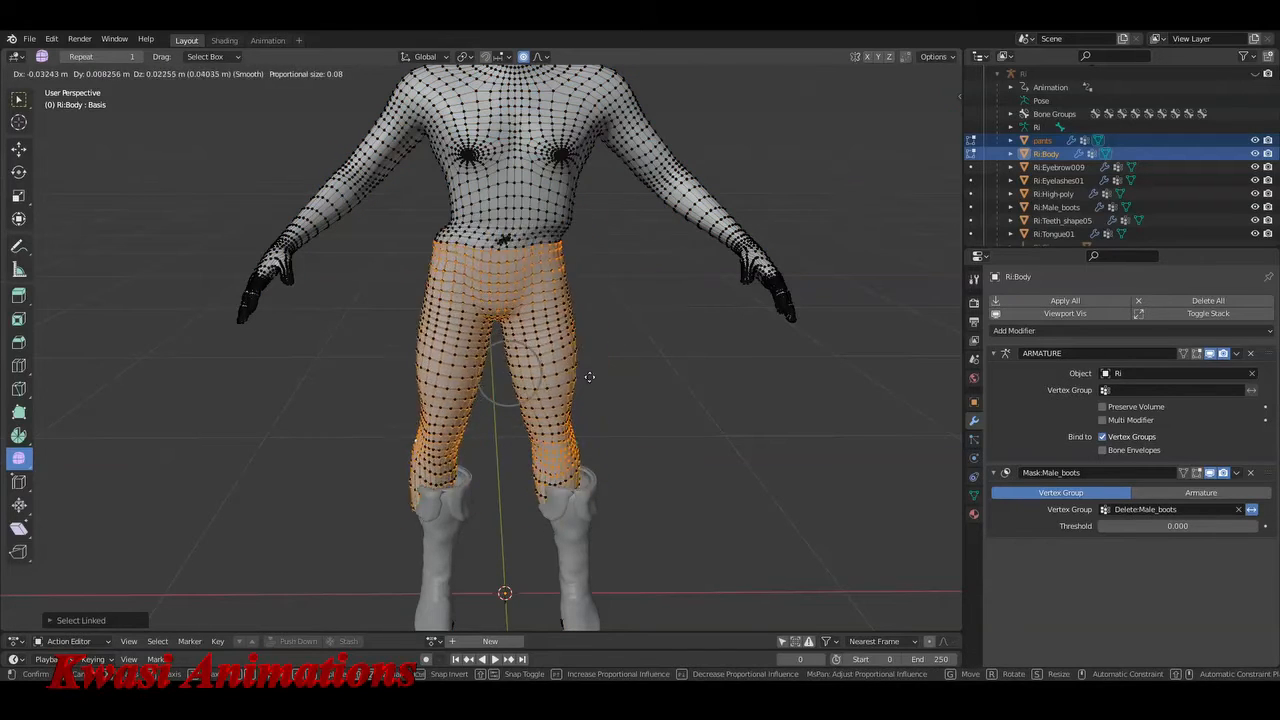
left_click(579, 381)
key("alt+a")
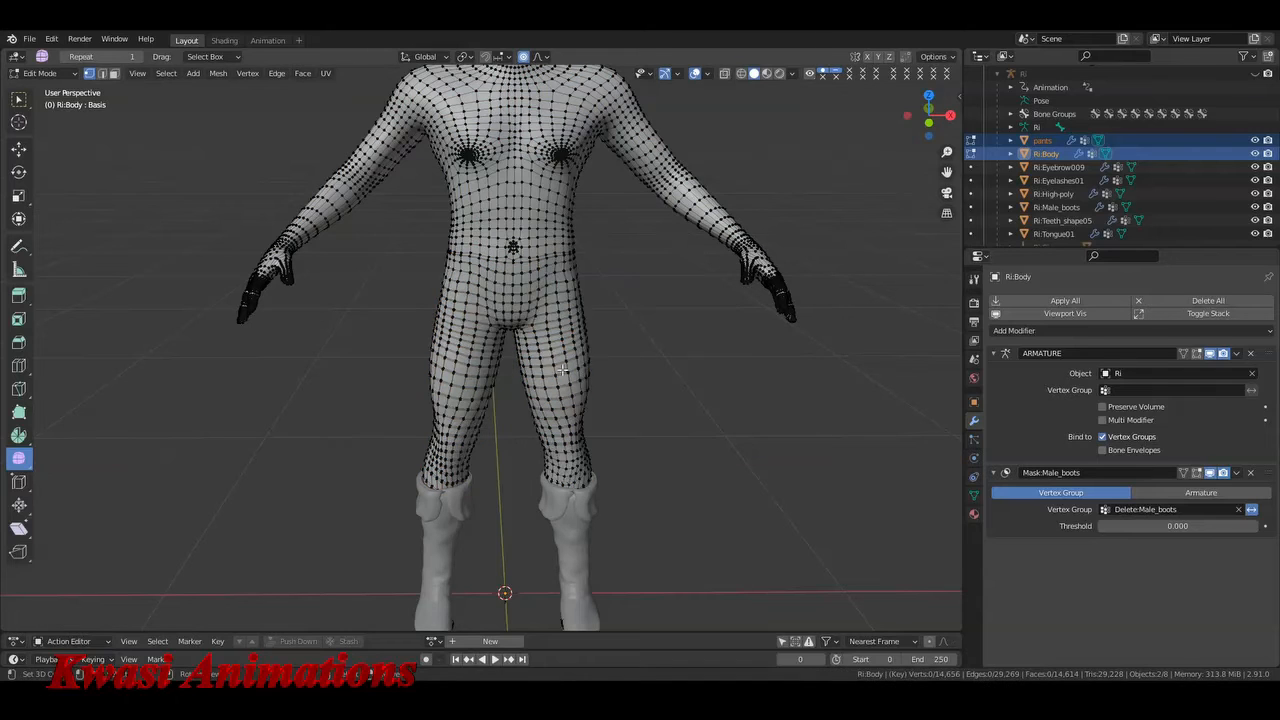
key("Tab")
left_click(565, 344)
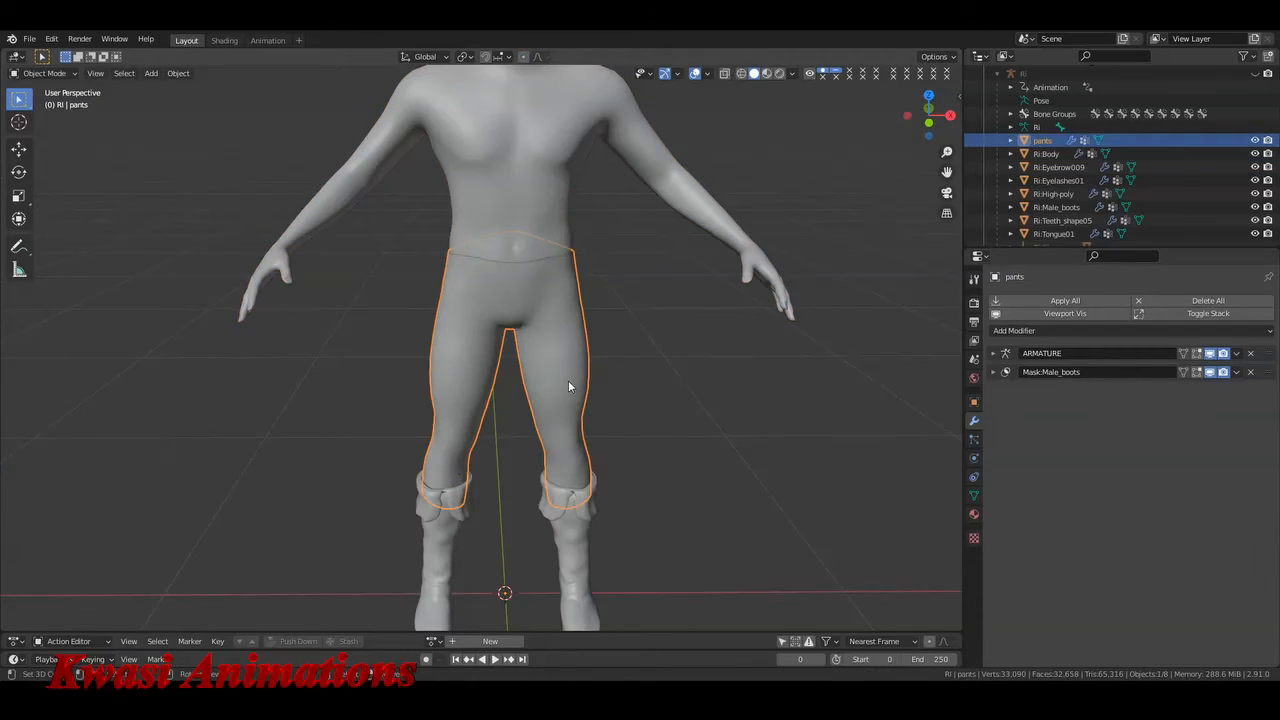
key("g")
right_click(529, 383)
middle_click_drag(529, 383, 568, 391)
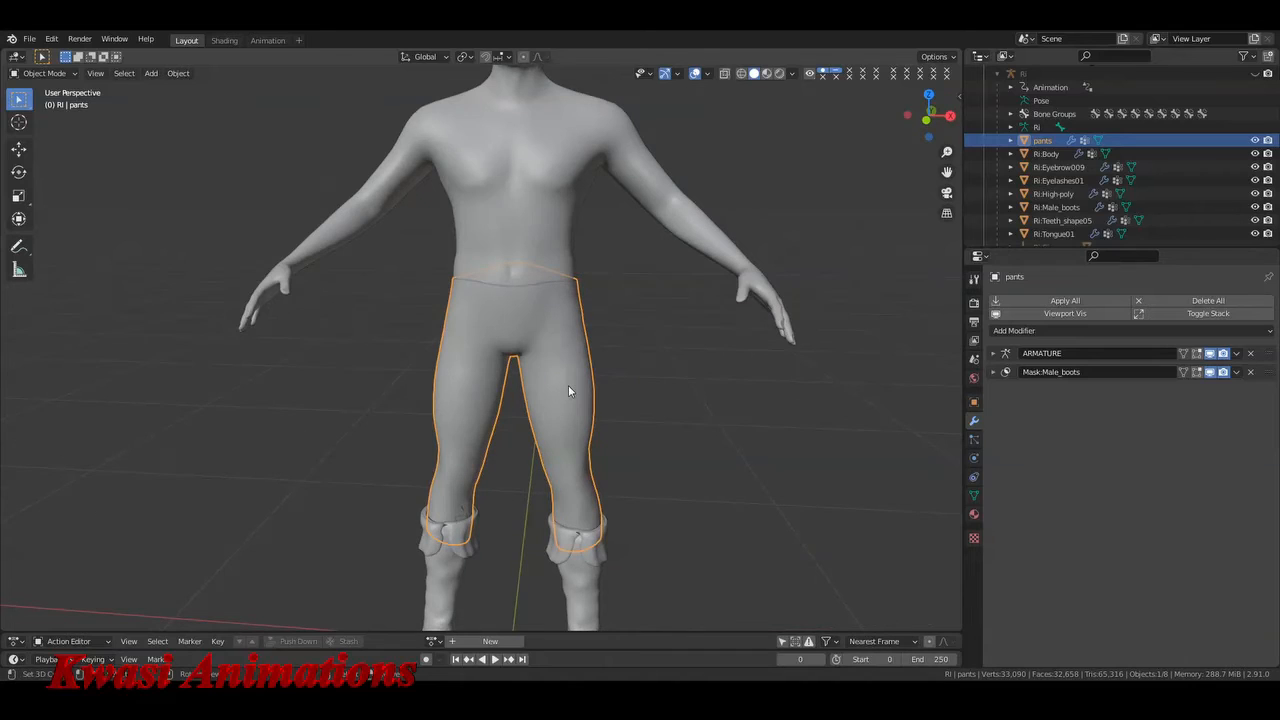
- Adjust a vertex on the right lower leg of the pants just above the boot cuff, clear the selection, and return to Object Mode
key("Tab")
scroll(528, 423, "up", 6)
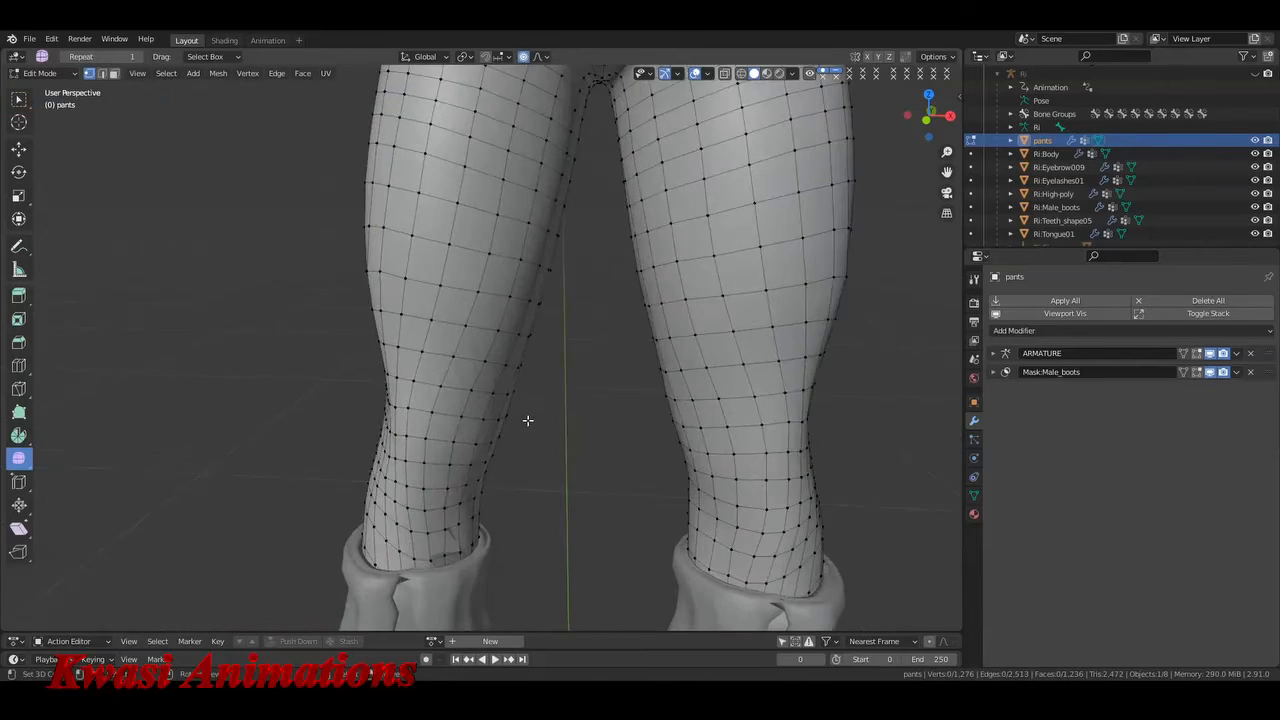
left_click_drag(469, 464, 583, 545)
key("ctrl+z")
scroll(642, 472, "down", 2)
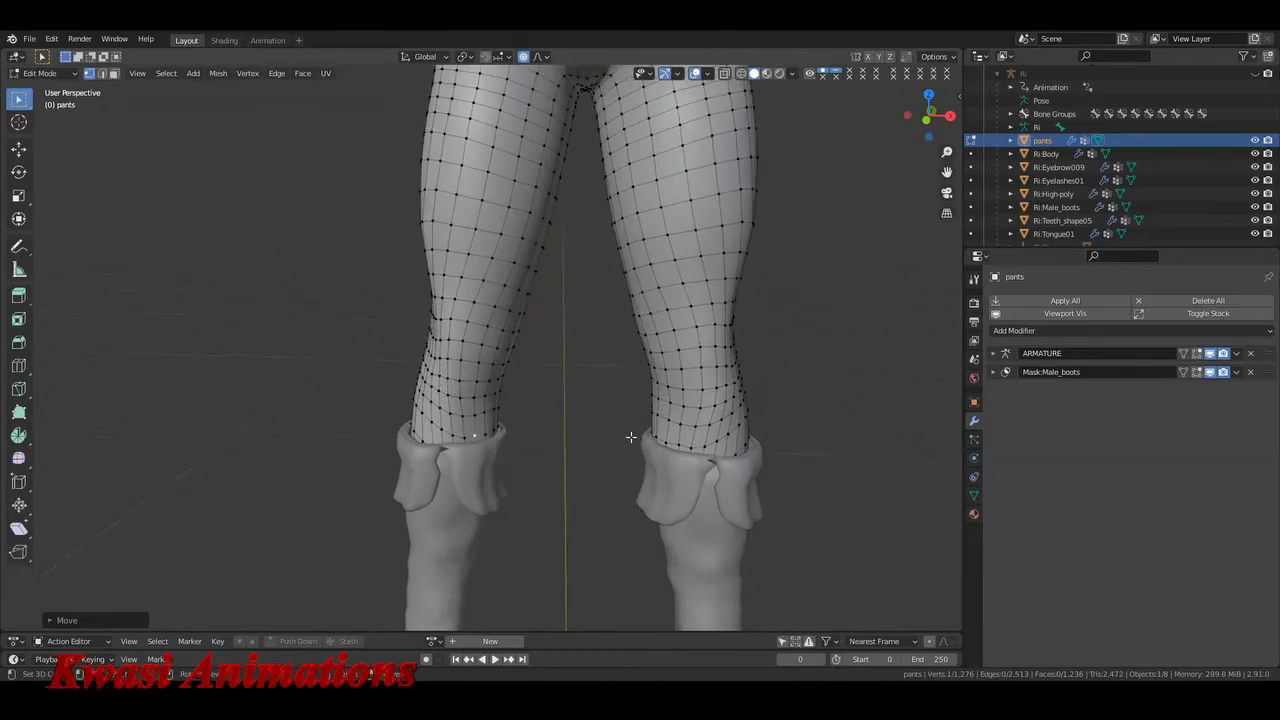
middle_click_drag(634, 437, 645, 300, "shift")
left_click(583, 383)
middle_click_drag(640, 230, 640, 431, "shift")
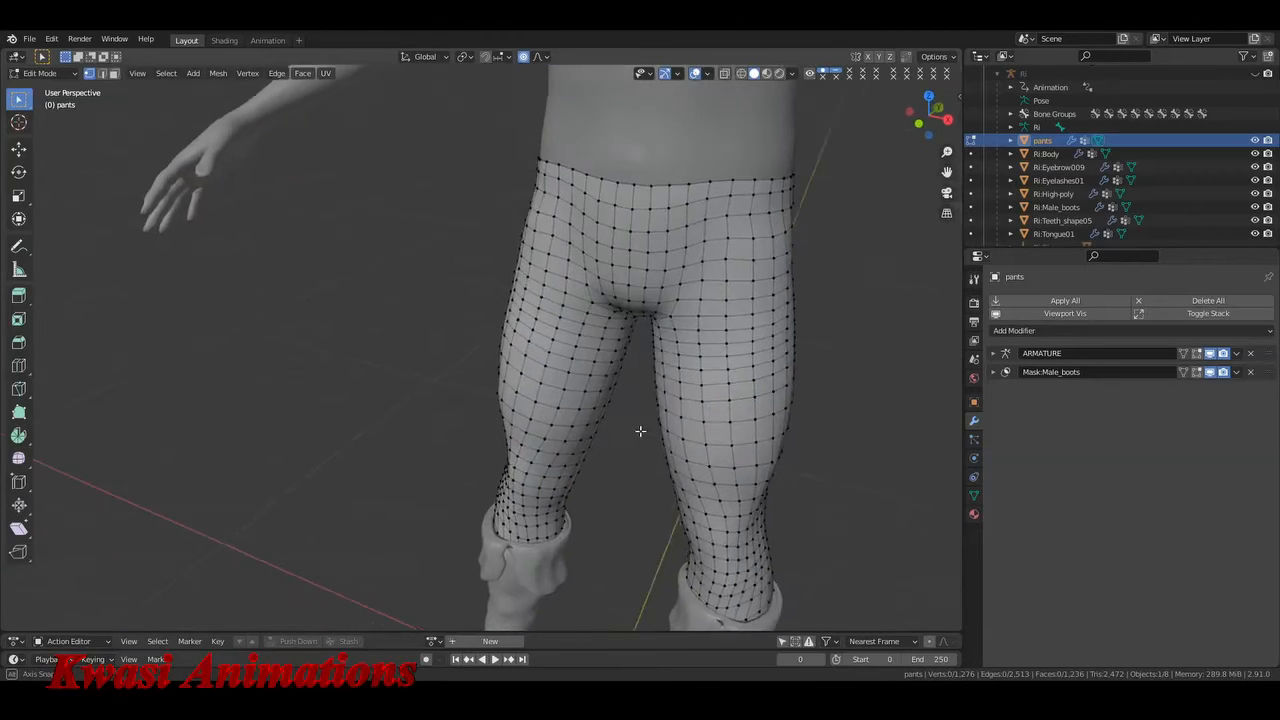
scroll(642, 430, "down", 3)
middle_click_drag(671, 360, 600, 362)
middle_click_drag(480, 362, 550, 321)
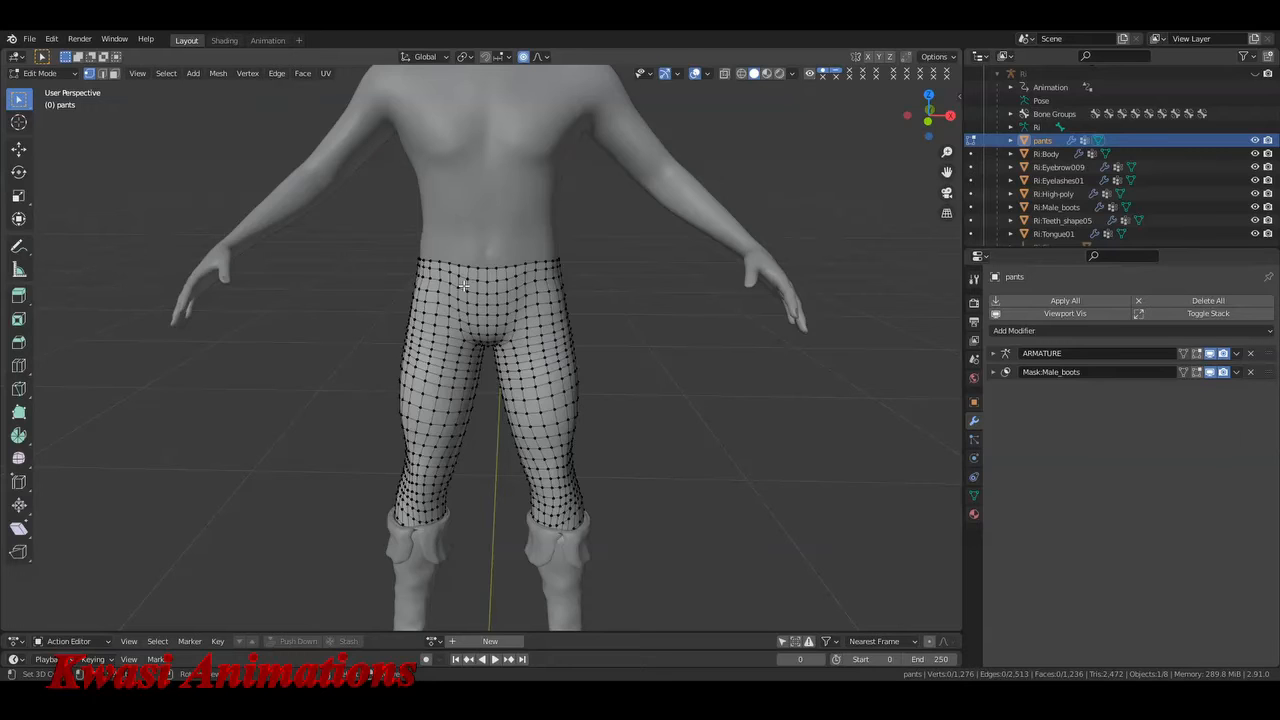
middle_click_drag(566, 366, 576, 257, "shift")
key("Tab")
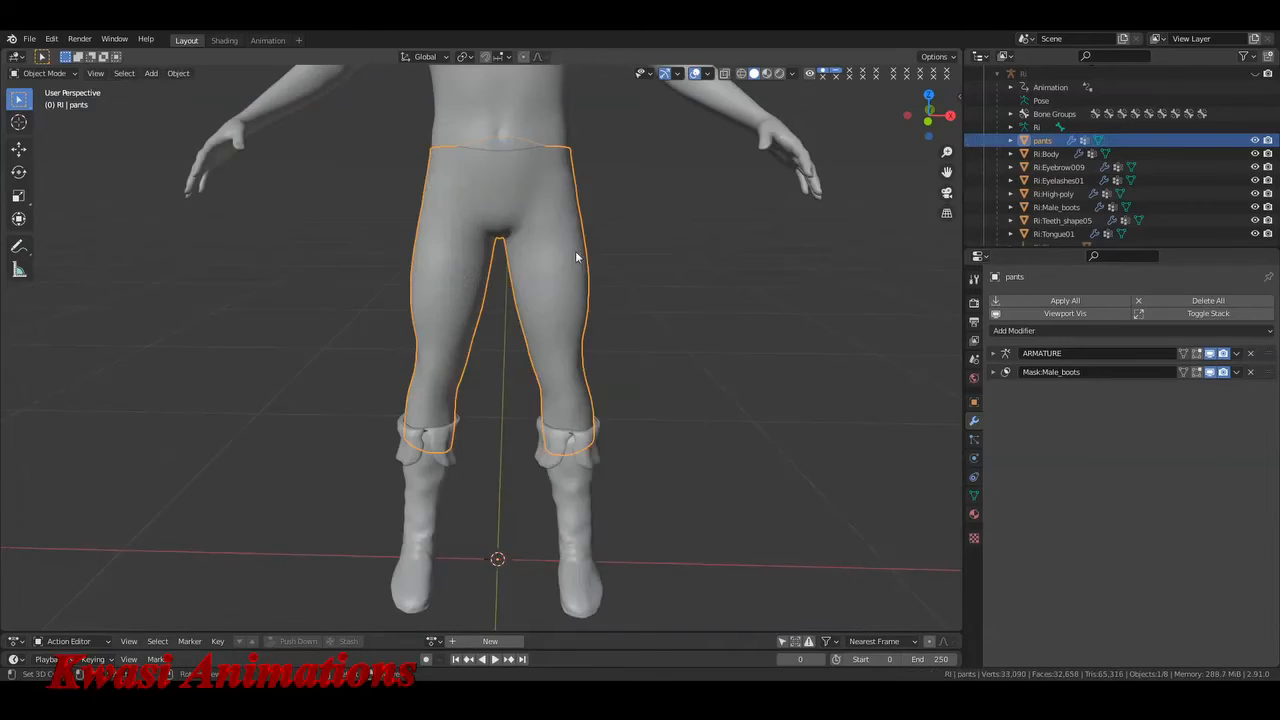
- Unlock the male boots' X, Y and Z rotation in their transform settings and try moving the boots
left_click(583, 503)
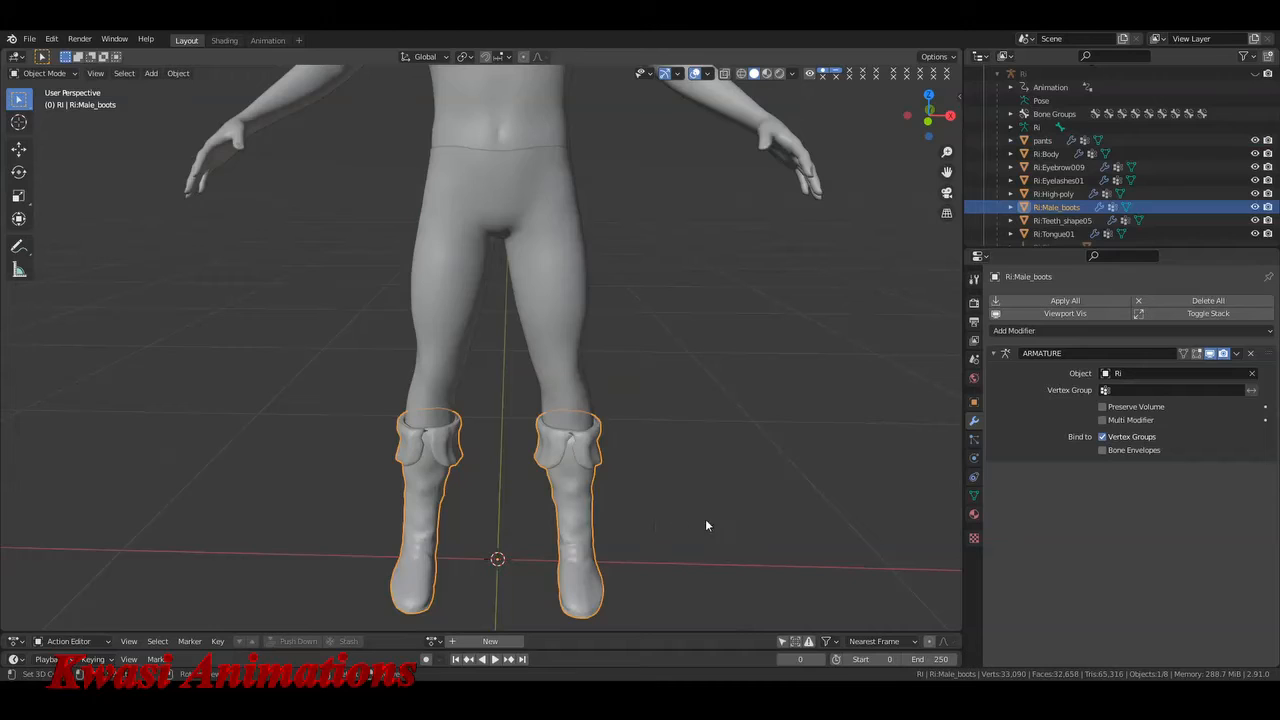
left_click(975, 402)
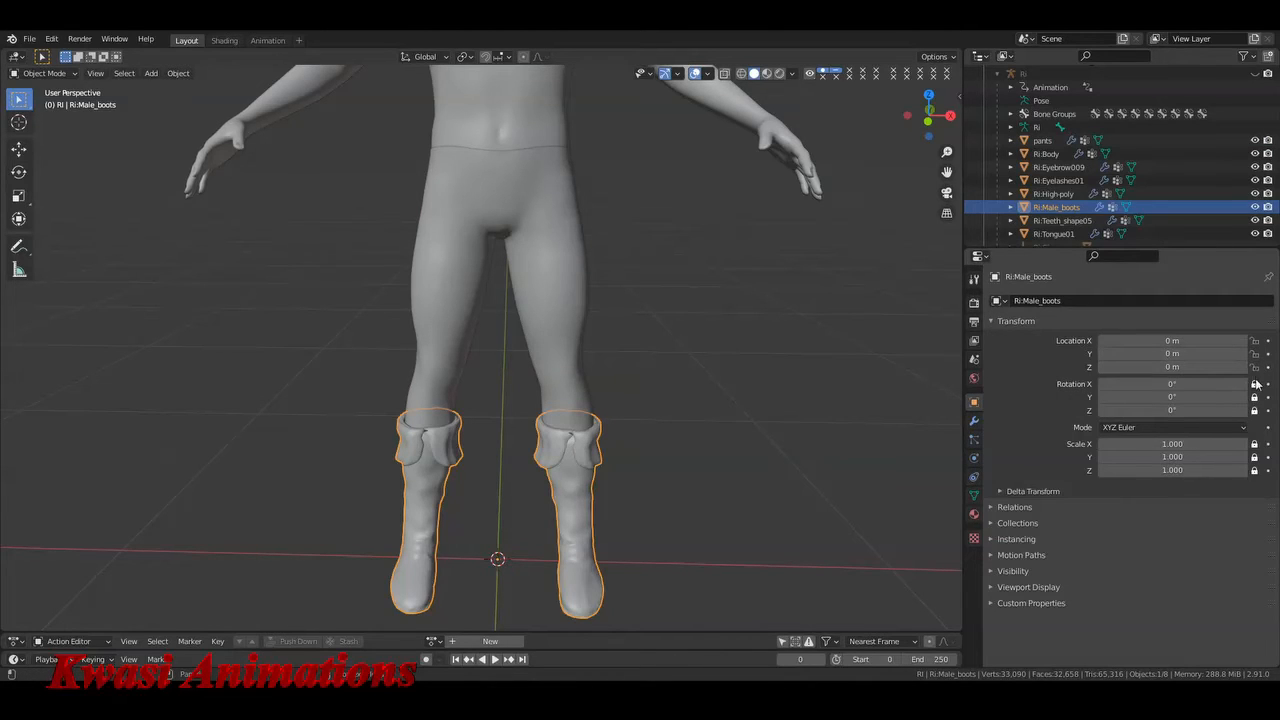
key("g")
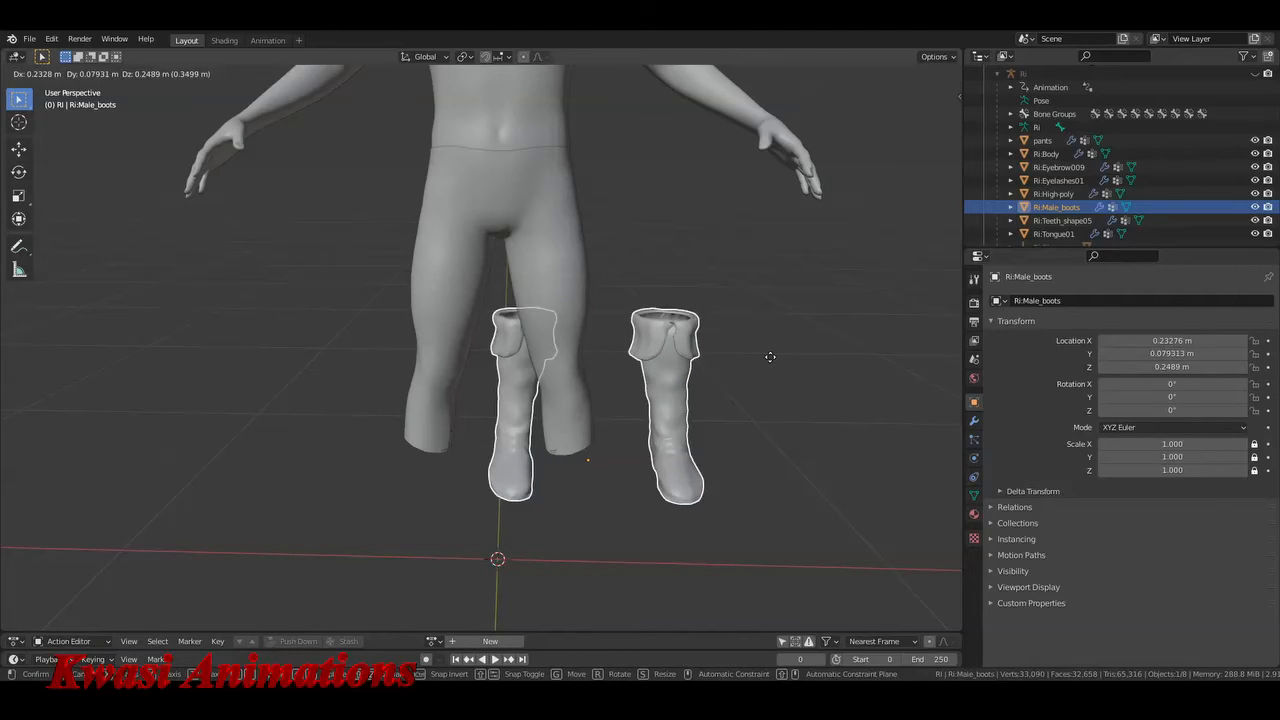
key("Escape")
- Hide the pants object and the male boots so only the body remains in view
left_click(575, 280)
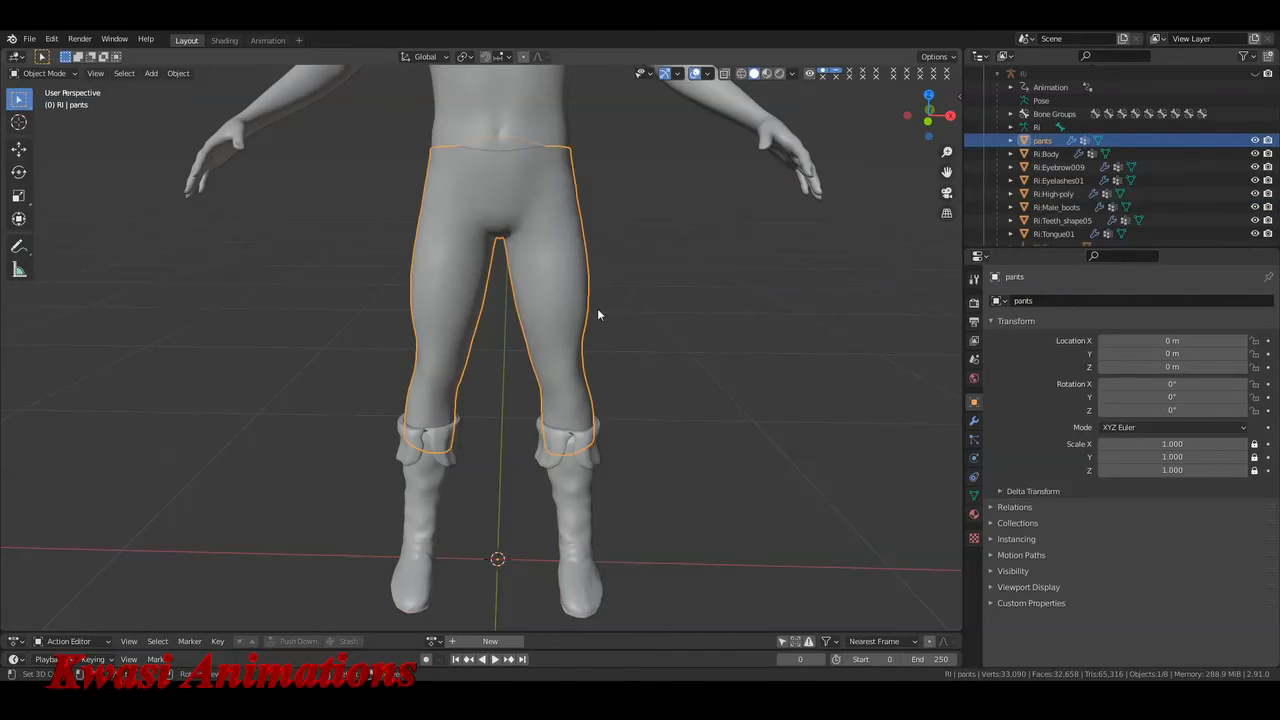
key("g")
key("Escape")
key("h")
left_click(588, 484)
key("h")
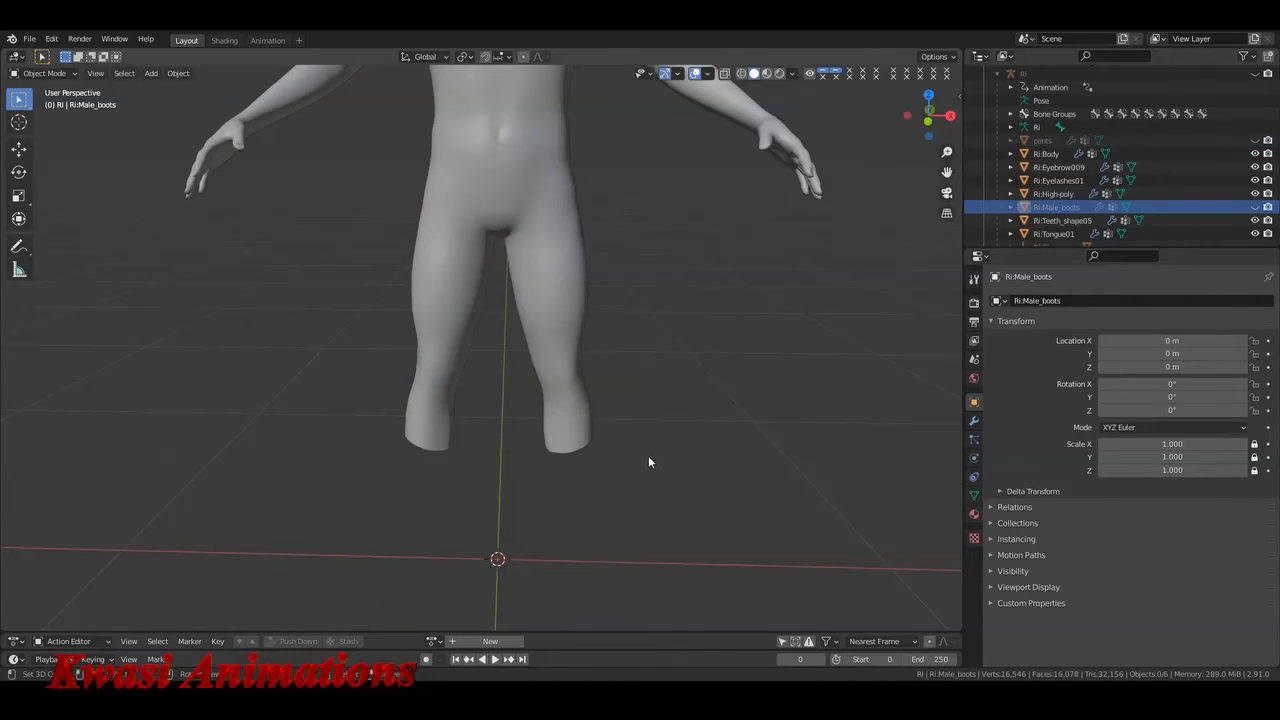
- Unhide the pants object and the male boots, select the pants, and view the character from the front
middle_click_drag(648, 462, 650, 413)
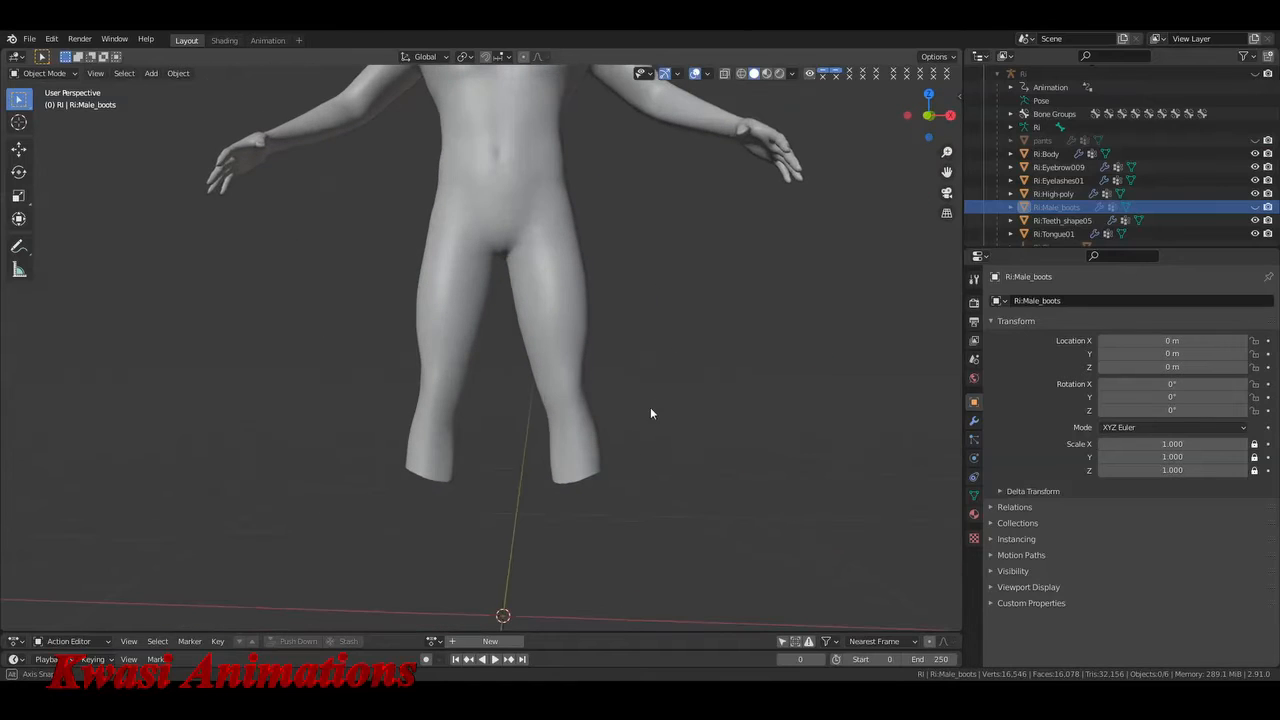
left_click(1255, 141)
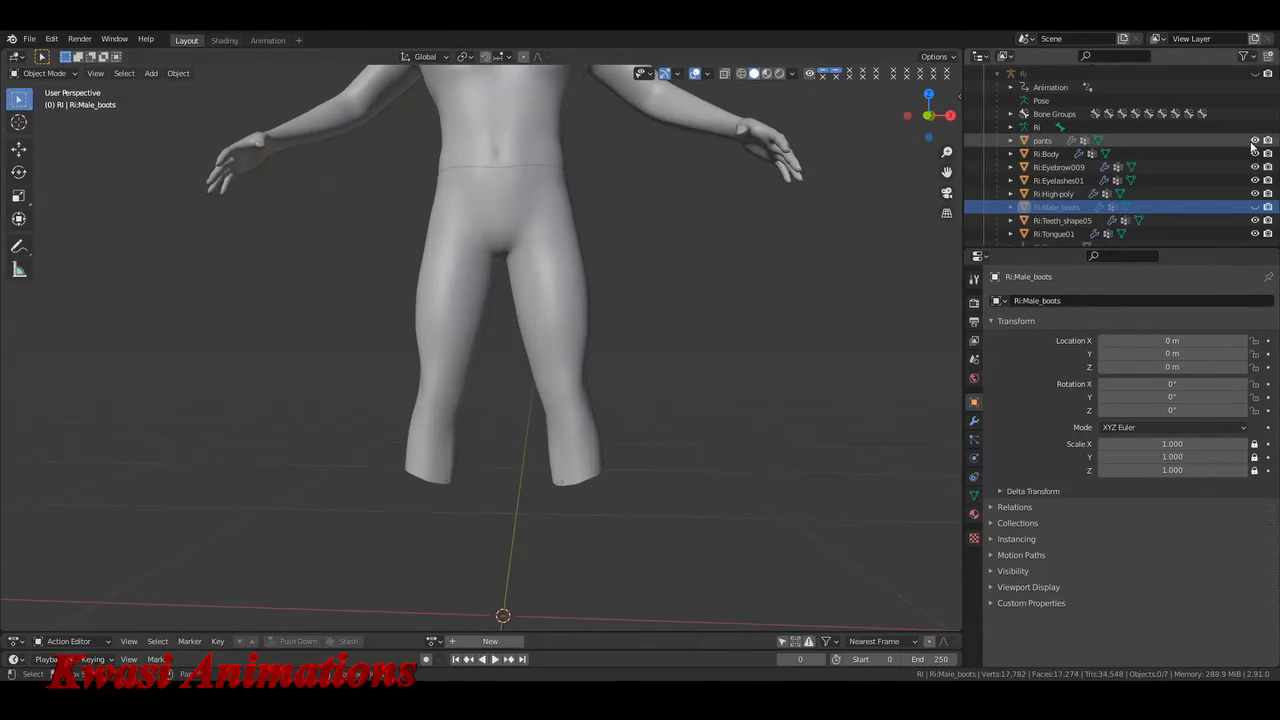
left_click(1255, 206)
middle_click_drag(706, 378, 592, 357)
left_click(582, 155)
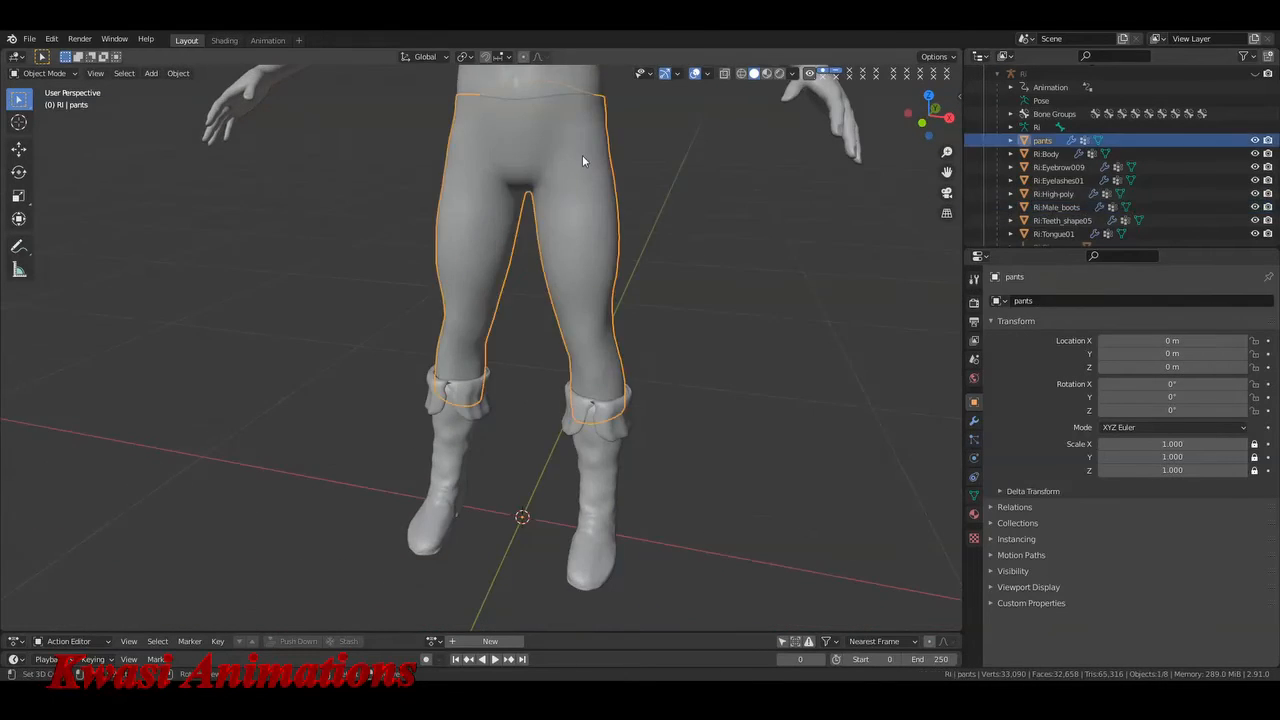
middle_click_drag(582, 160, 563, 318)
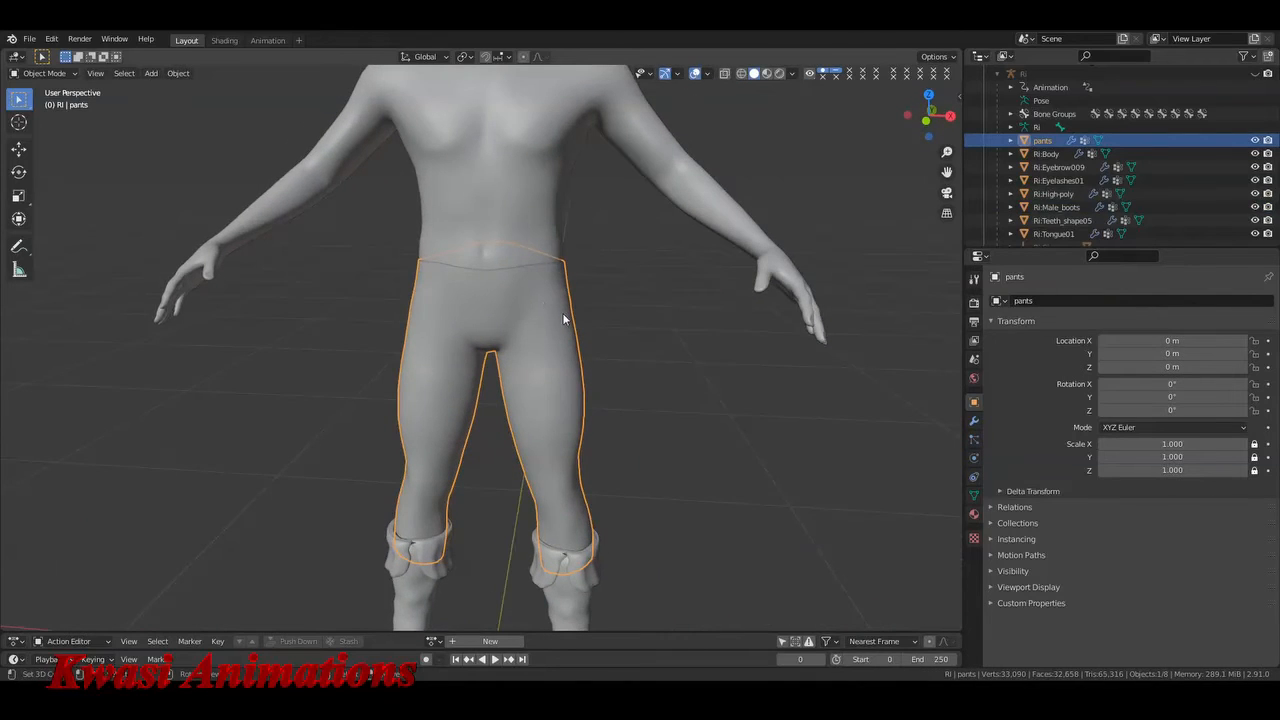
key("KP_1")
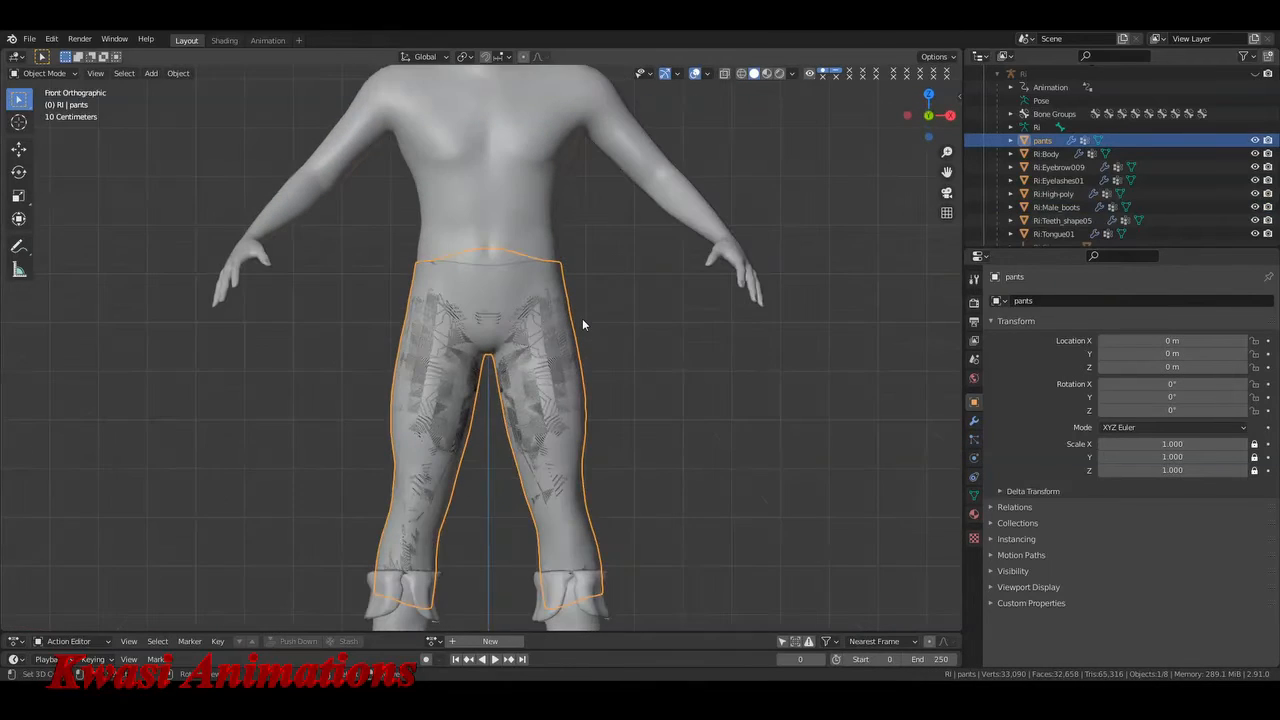
scroll(582, 318, "down", 2)
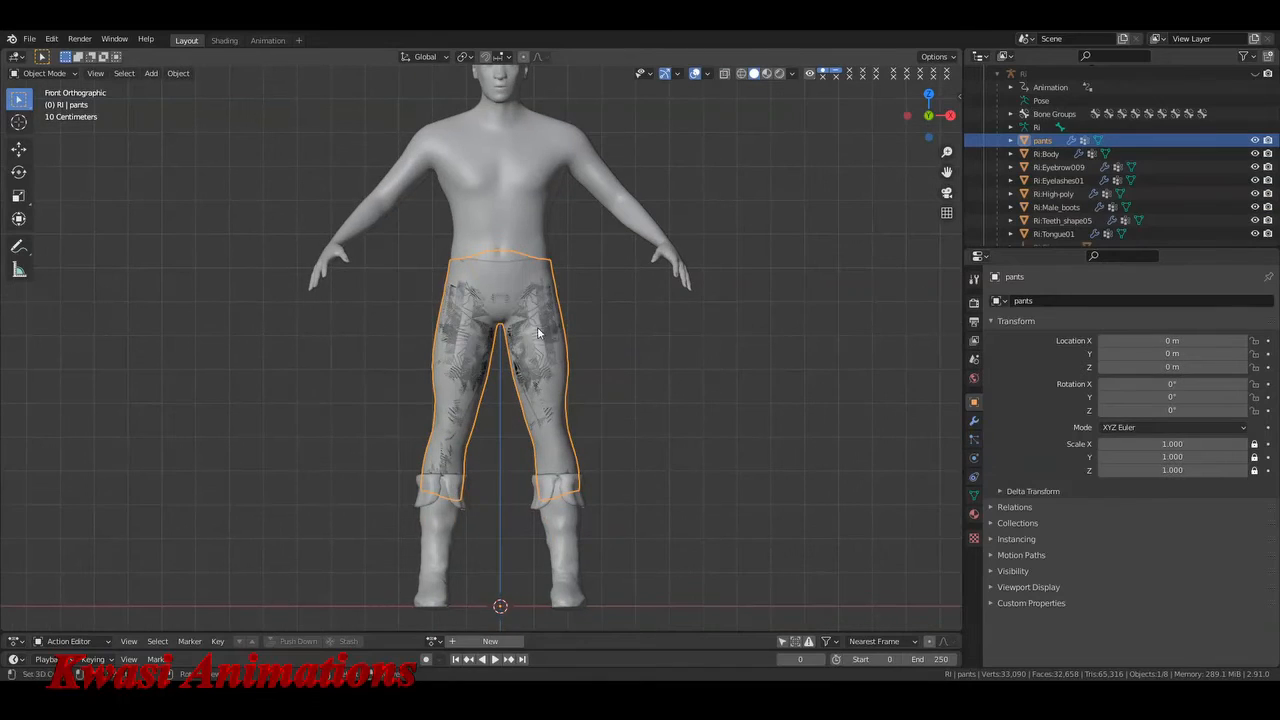
- Try a viewport clip start of 0.1 m and set it back to 0.01 m
key("n")
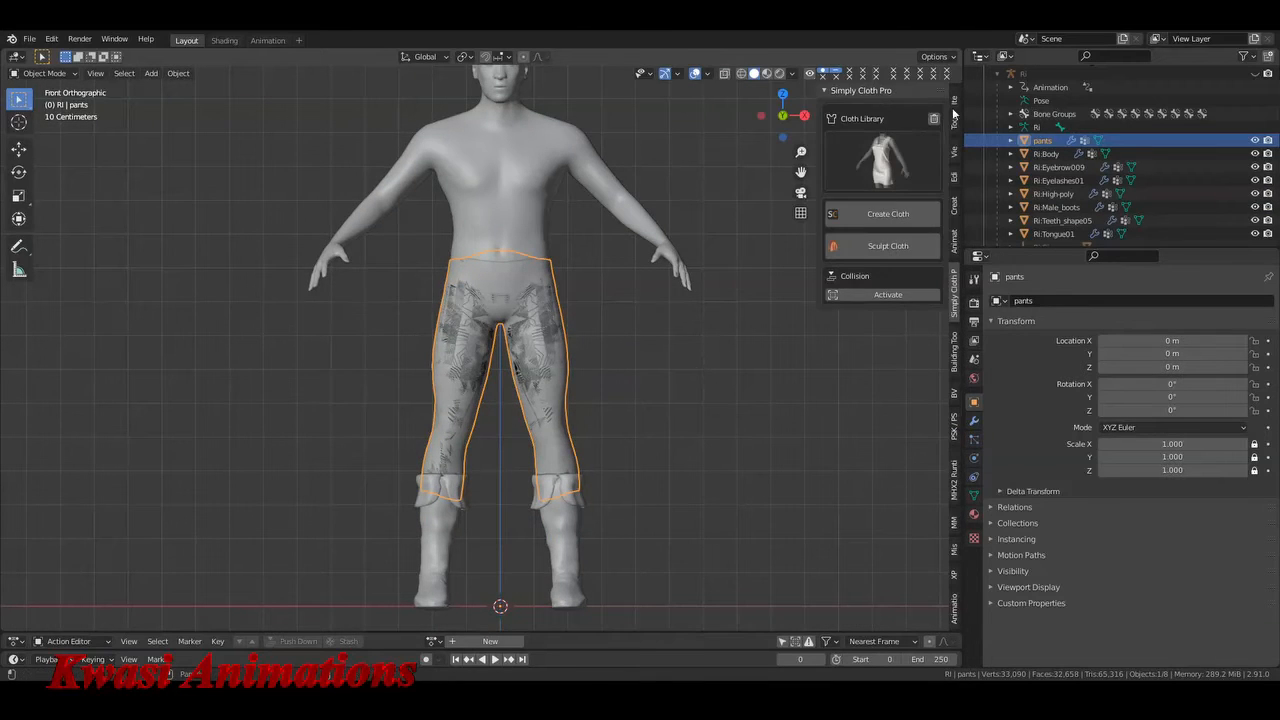
left_click(953, 151)
left_click(907, 125)
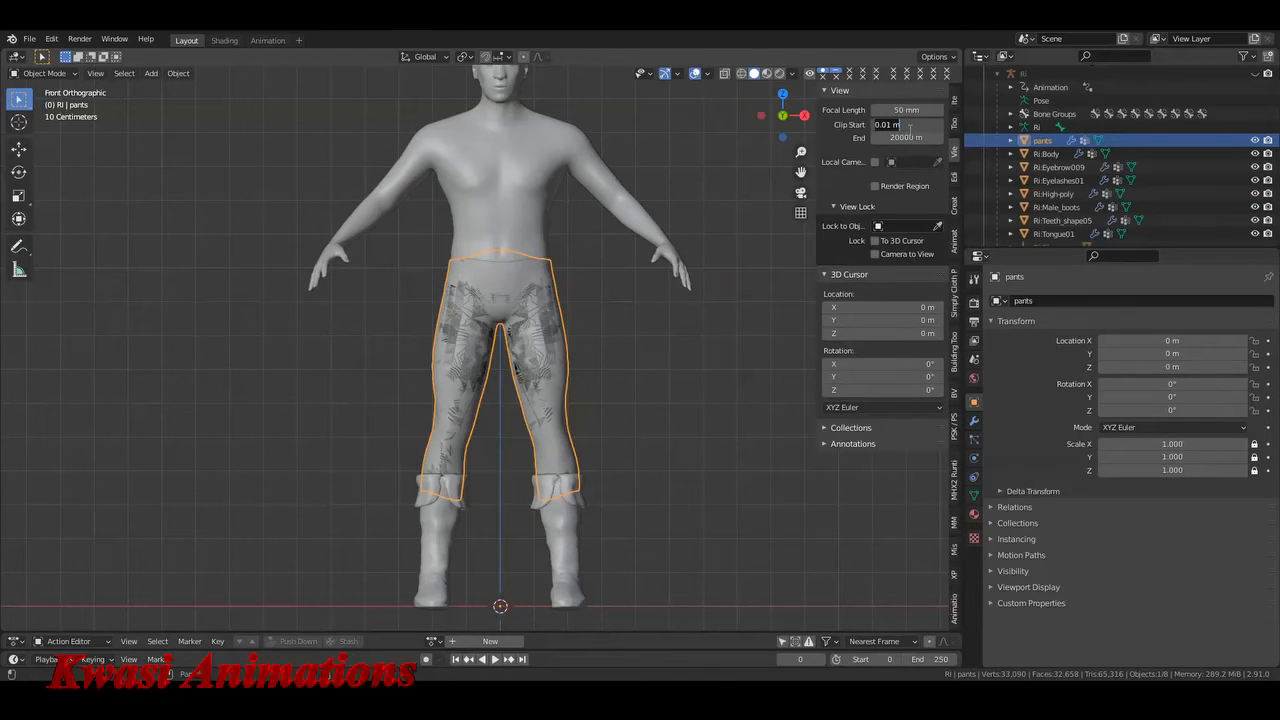
type("0.1")
key("Return")
left_click(908, 127)
type("0.01")
key("Return")
key("n")
- Add a mesh cylinder with its cap fill type set to Nothing and shade it smooth
scroll(591, 288, "up", 3)
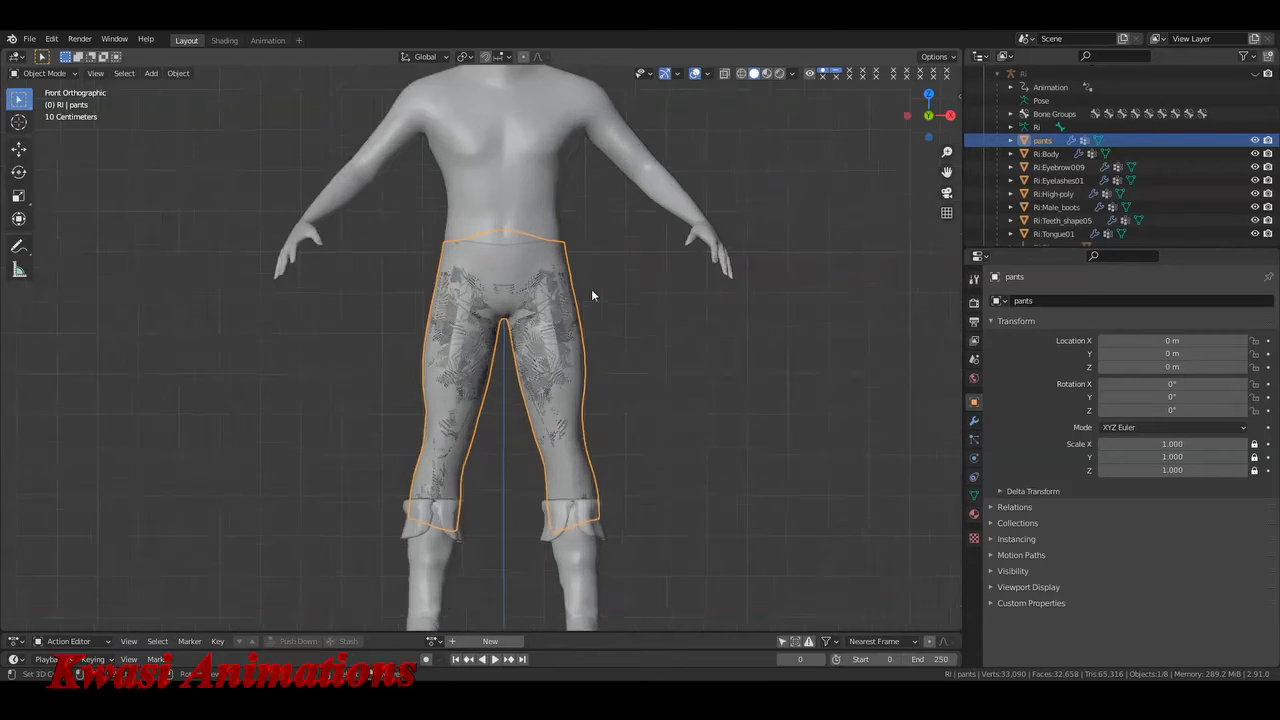
key("shift+a")
mouse_move(633, 263)
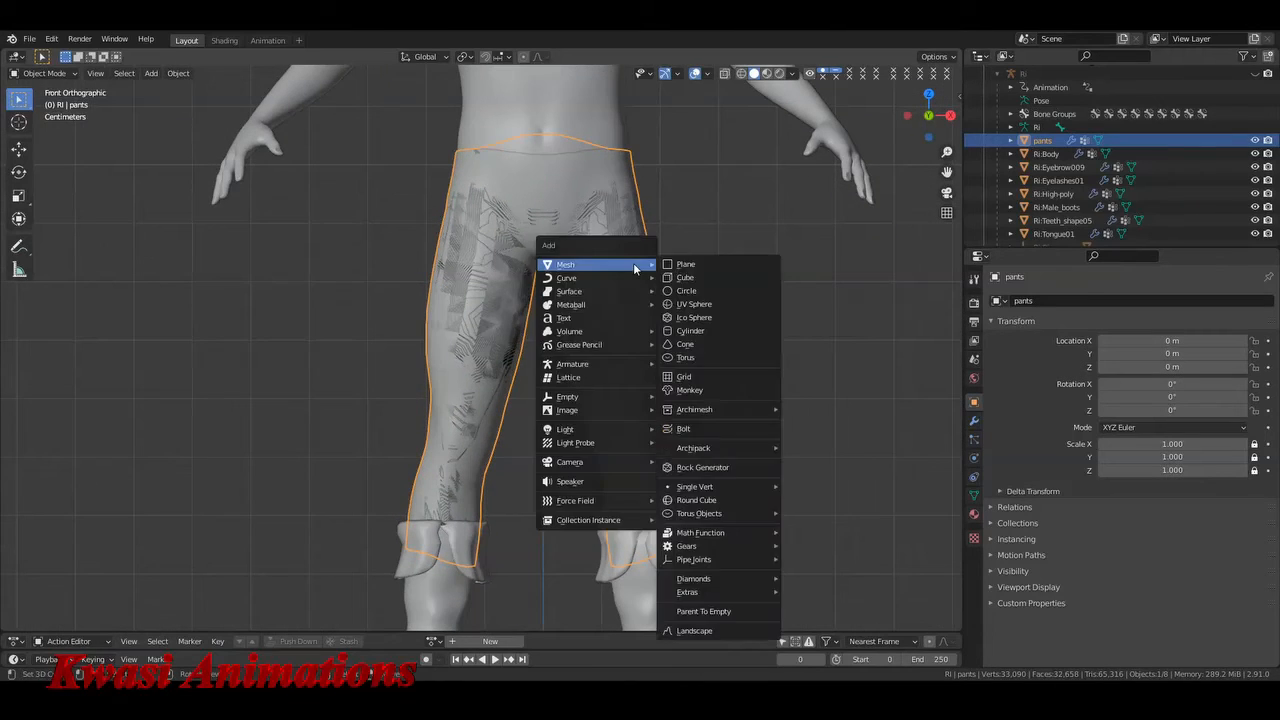
left_click(701, 330)
left_click(107, 619)
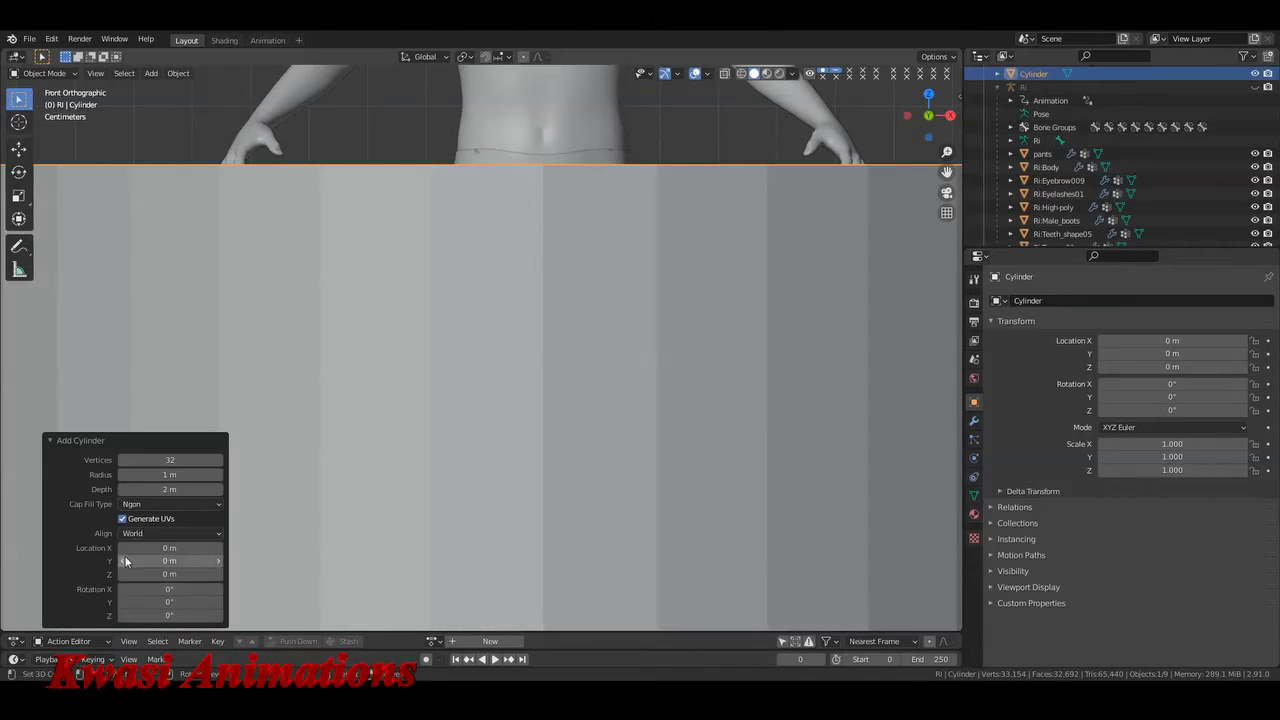
left_click(171, 503)
left_click(163, 521)
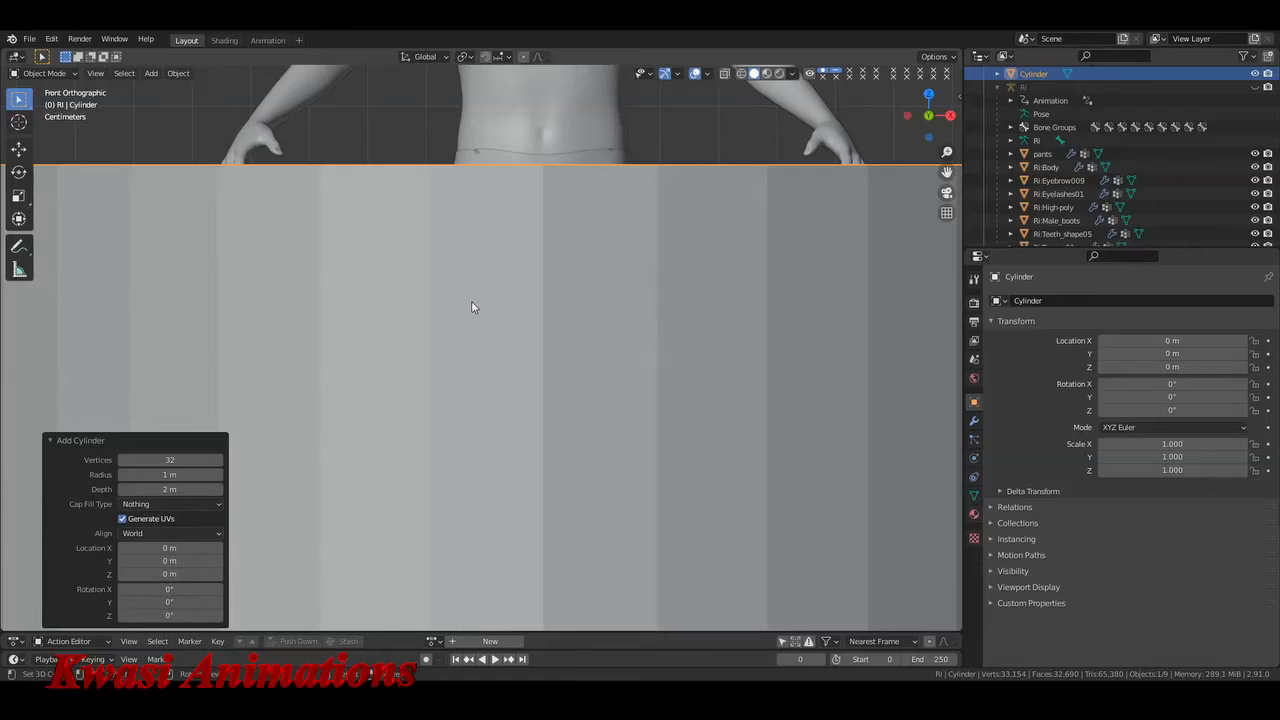
scroll(471, 300, "down", 5)
right_click(641, 415)
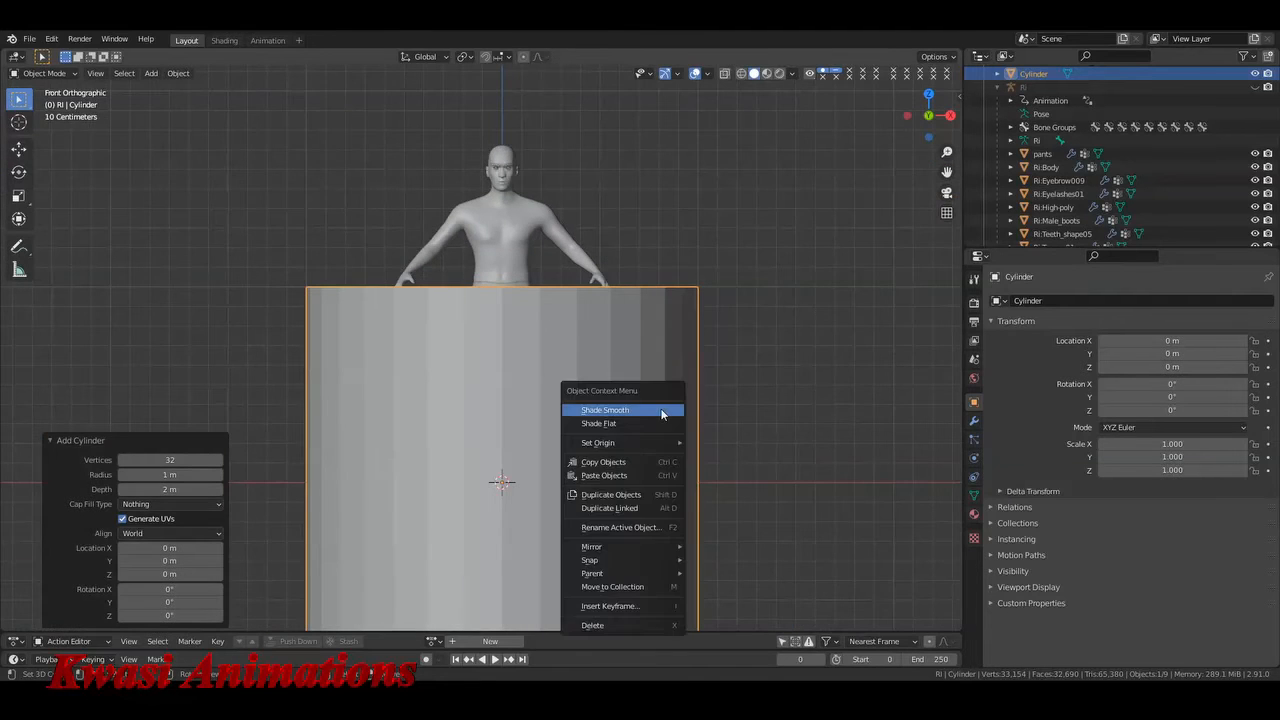
left_click(661, 414)
- Scale the cylinder into a low ring, about 0.205 in X and Y and about 0.056 in Z
key("s")
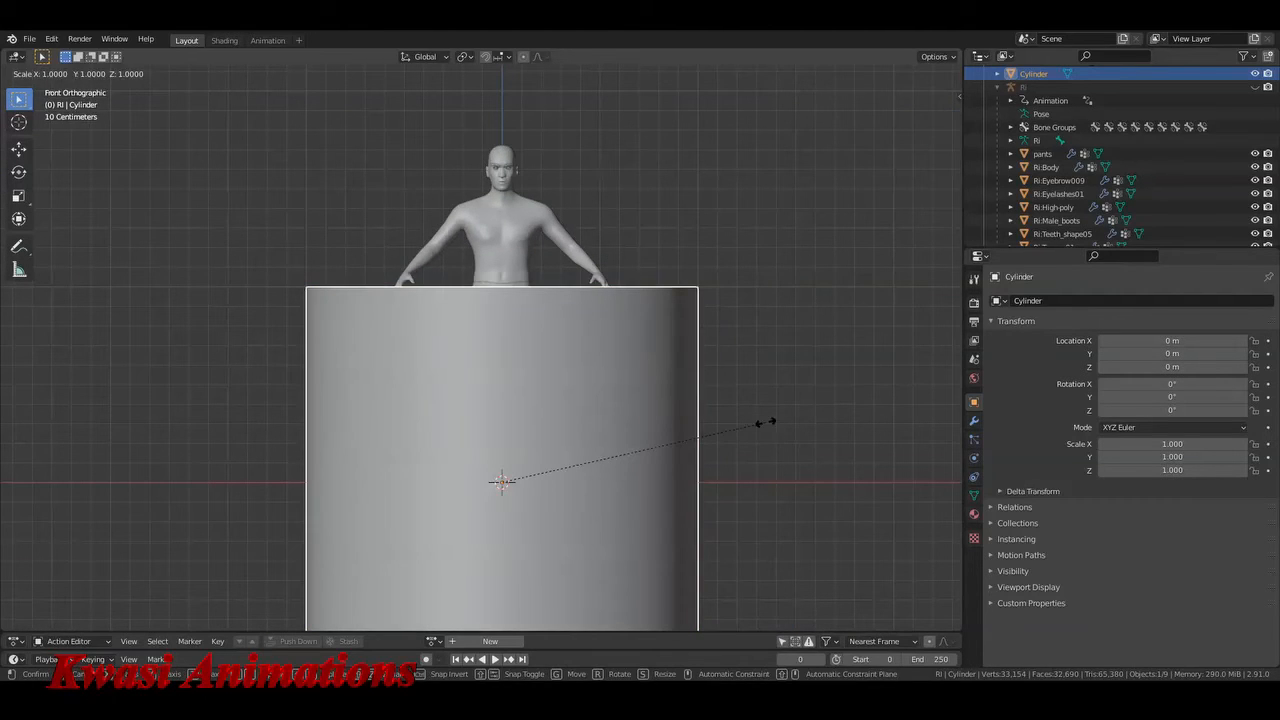
key("shift+z")
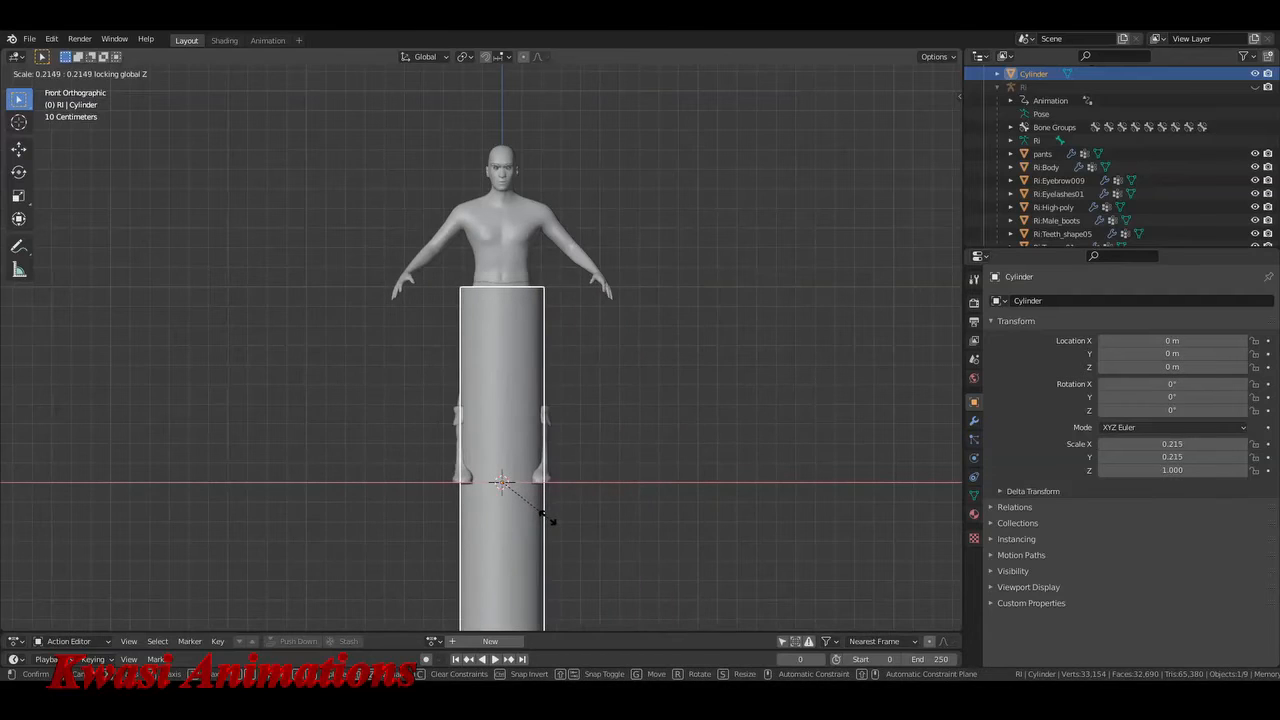
left_click(543, 514)
key("s")
key("z")
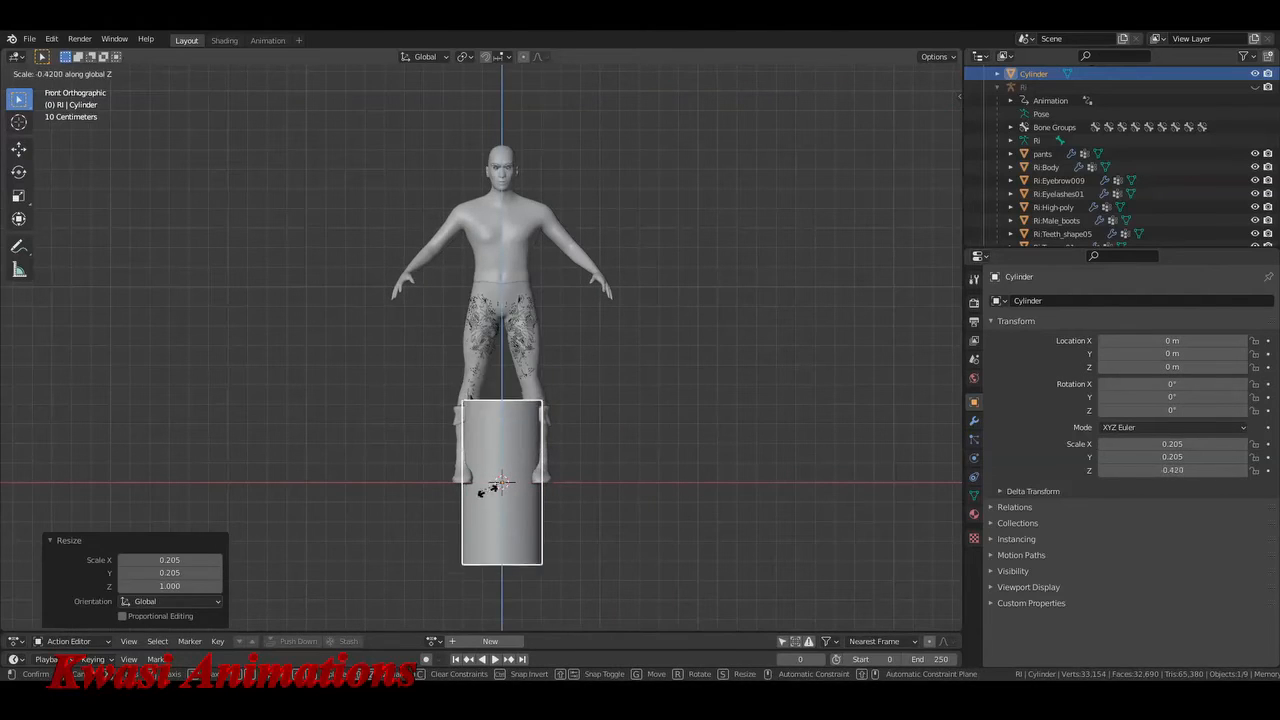
left_click(502, 490)
key("s")
key("z")
left_click(632, 484)
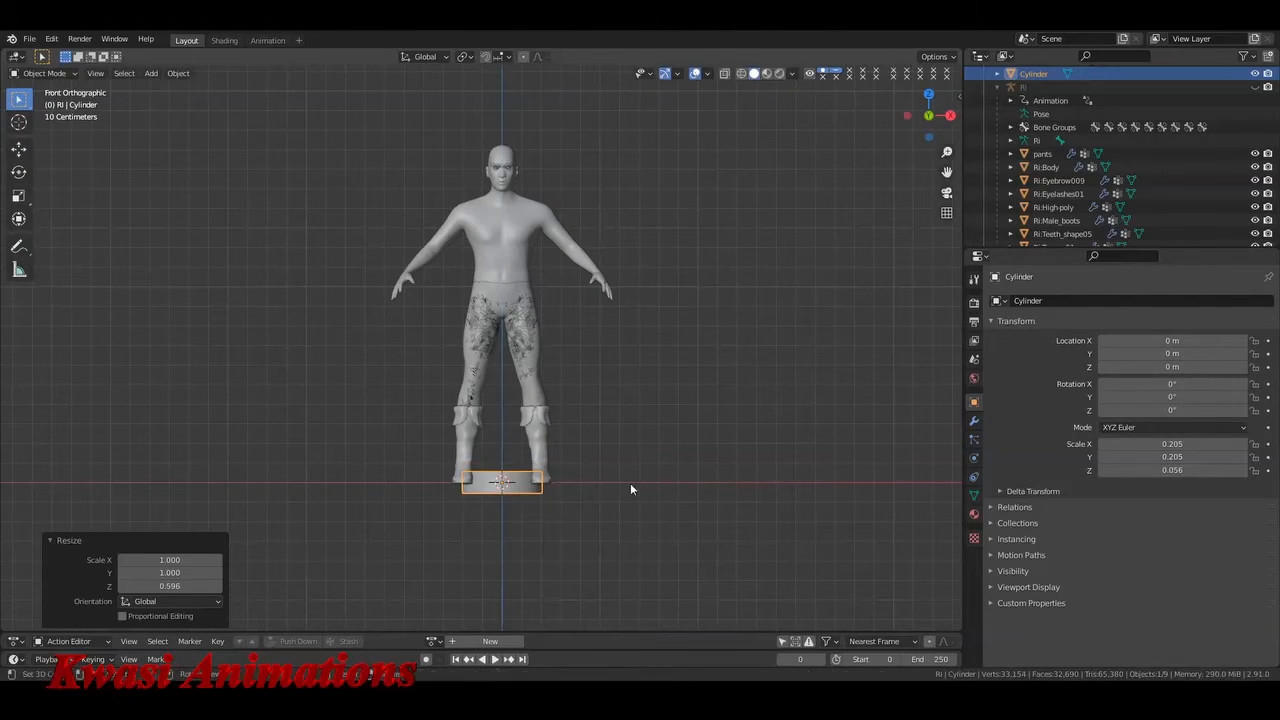
- Raise the ring about 1.035 m to waist height and shift it about -0.037 m along Y to centre it on the body
key("g")
key("z")
left_click(620, 287)
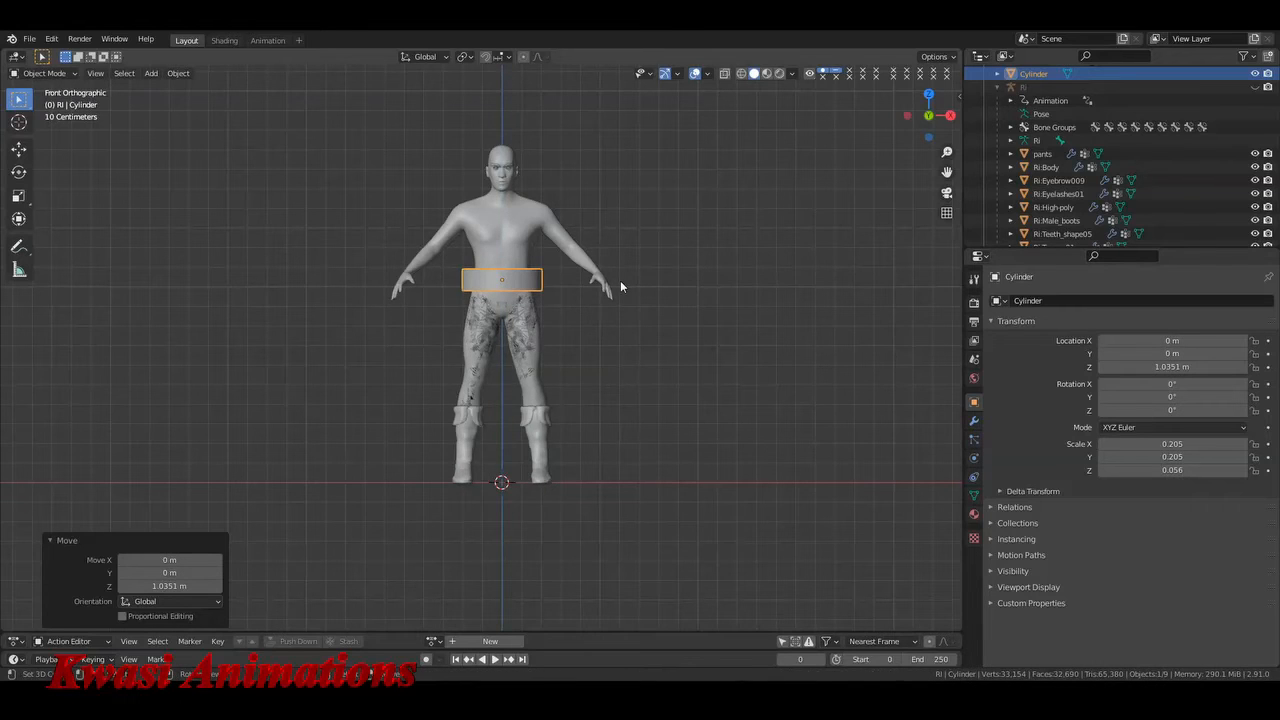
key("KP_3")
key("KP_Decimal")
key("g")
key("y")
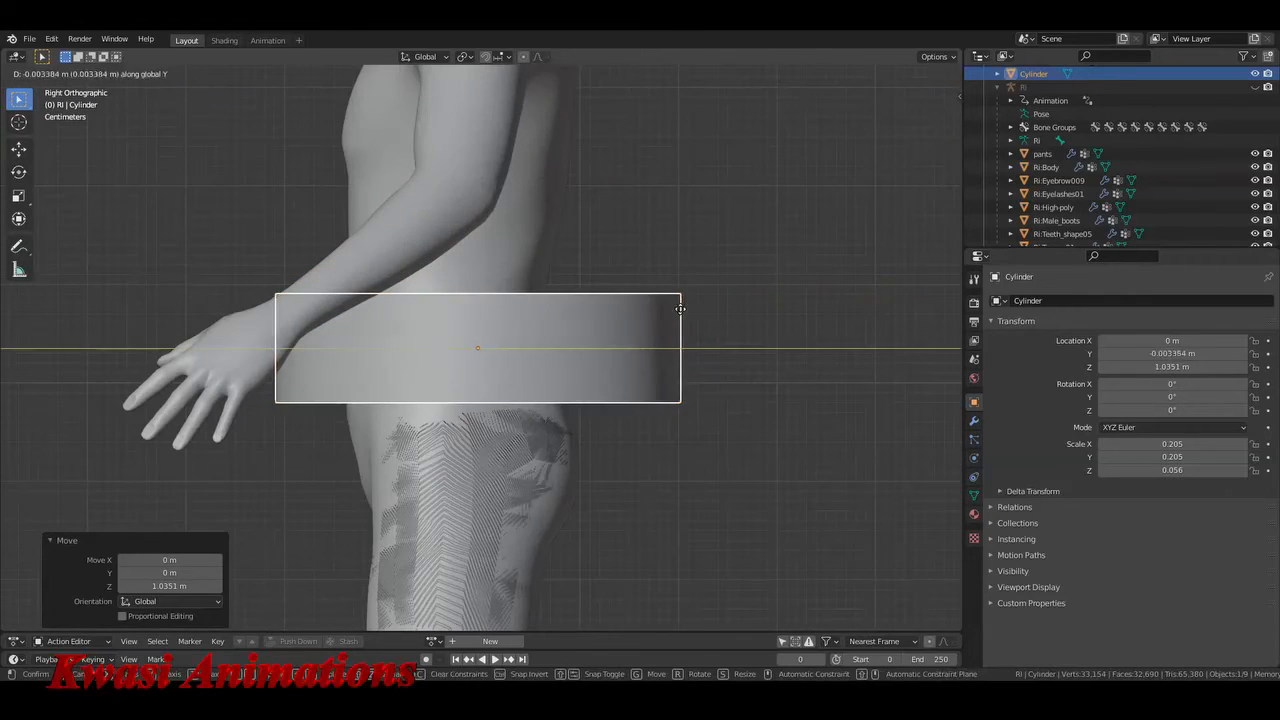
left_click(651, 326)
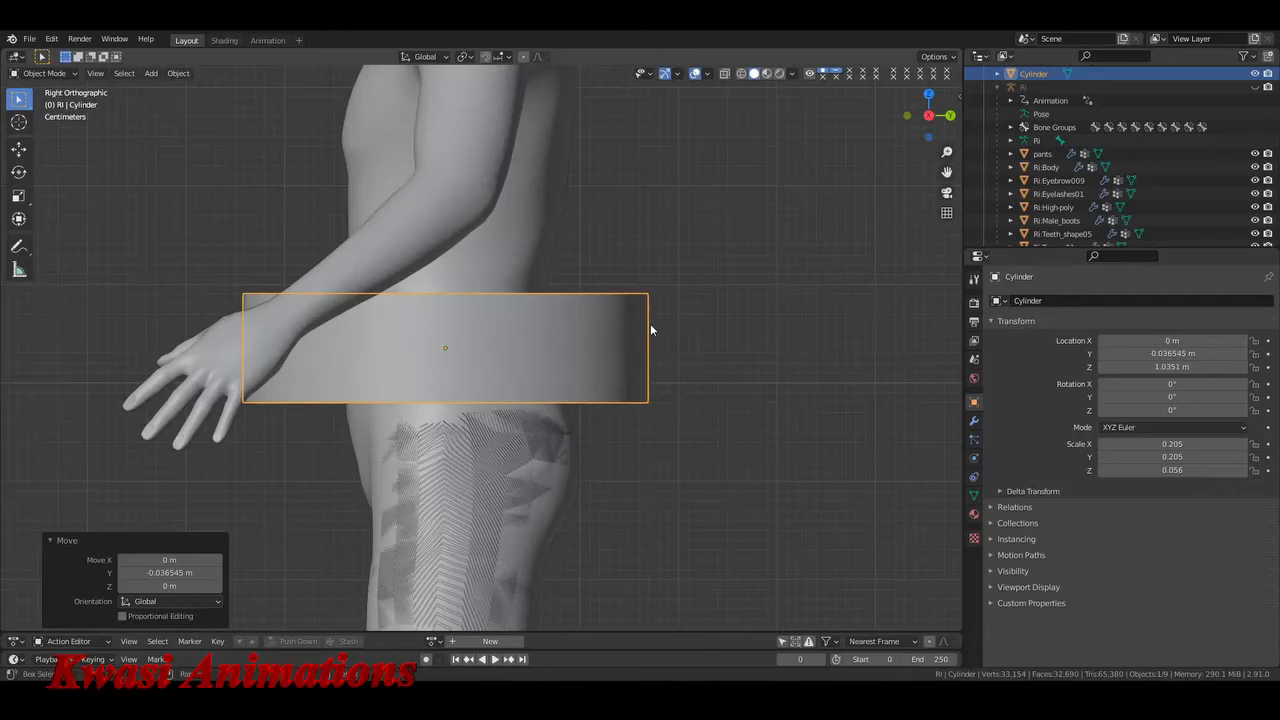
- Shrink the waist ring to a scale of about 0.153 in X and Y and about 0.026 in Z
key("shift+s")
key("Escape")
key("s")
key("shift+z")
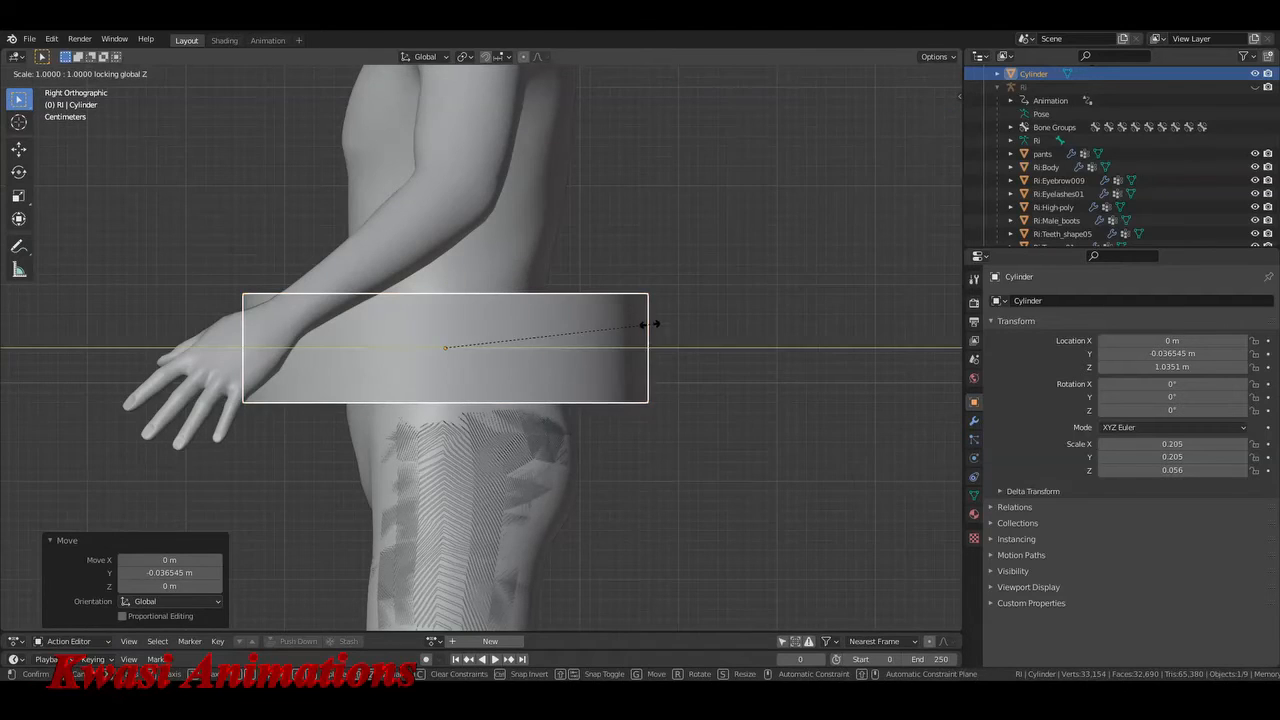
left_click(598, 341)
key("s")
key("z")
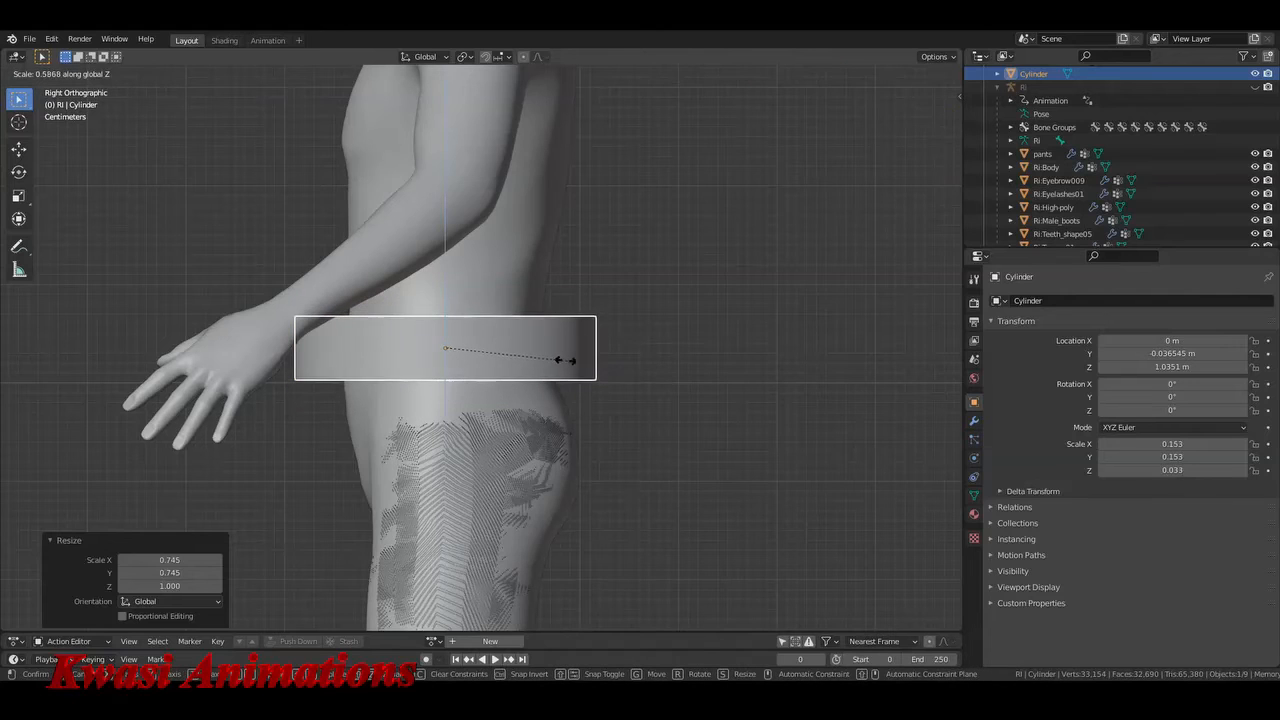
left_click(540, 354)
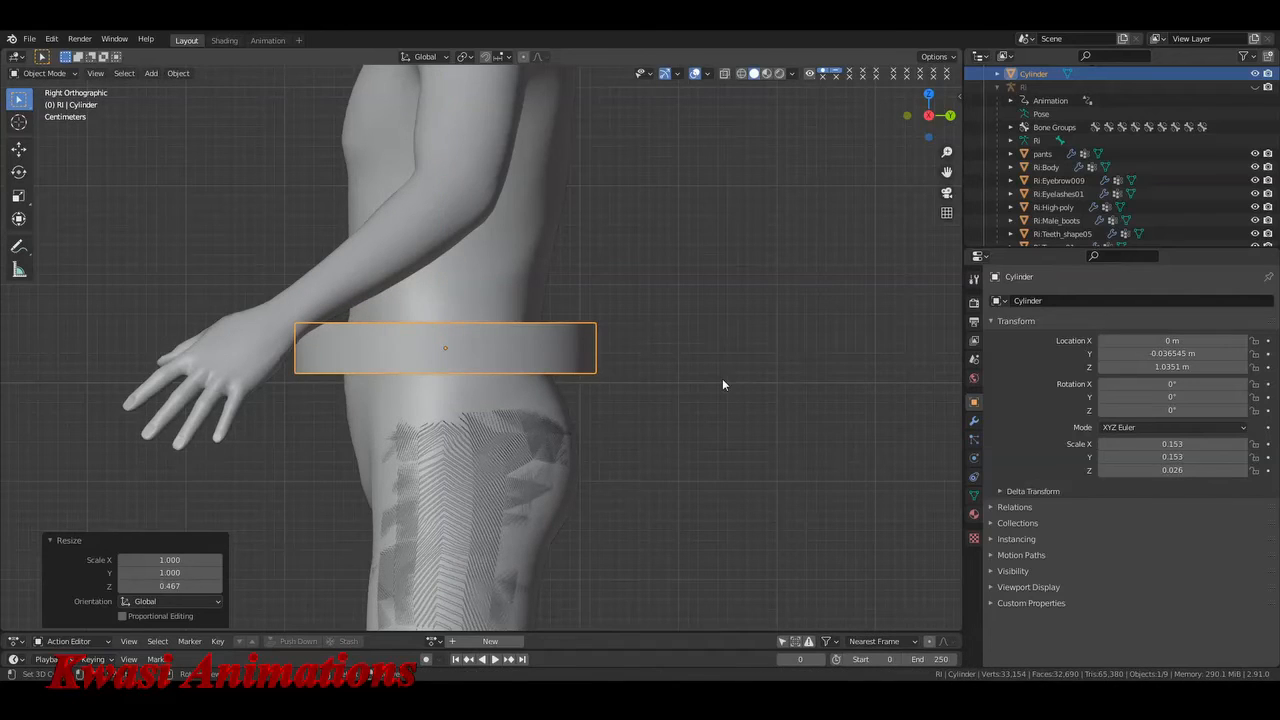
- Tighten the ring's depth around the waist to a Y scale of about 0.125 and widen it to an X scale of about 0.166
key("s")
key("shift+z")
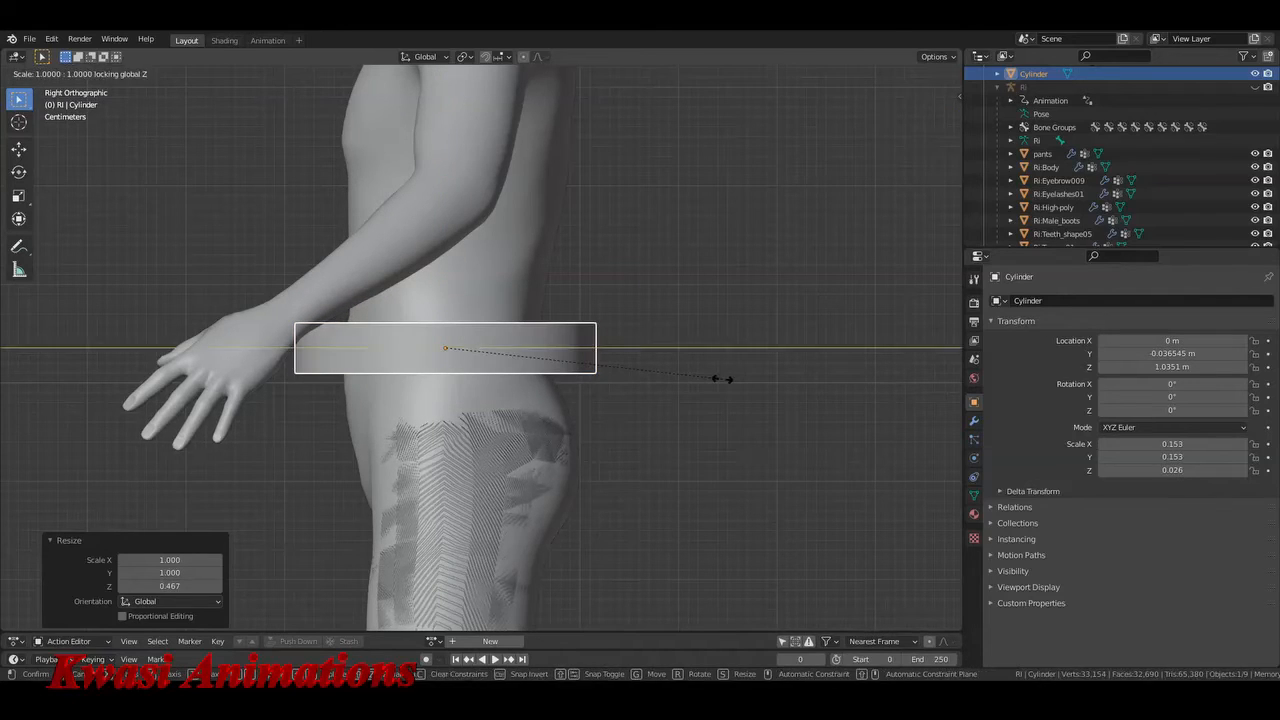
left_click(669, 374)
middle_click_drag(669, 374, 562, 386)
key("s")
key("x")
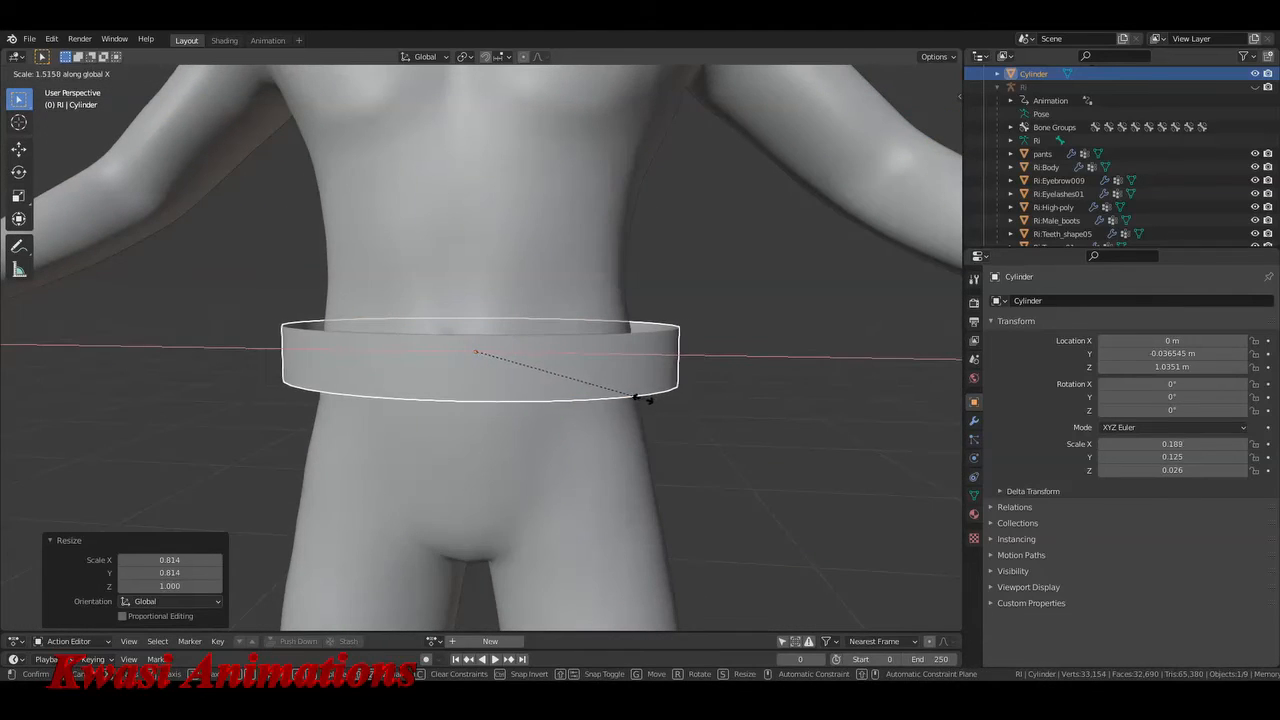
left_click(618, 397)
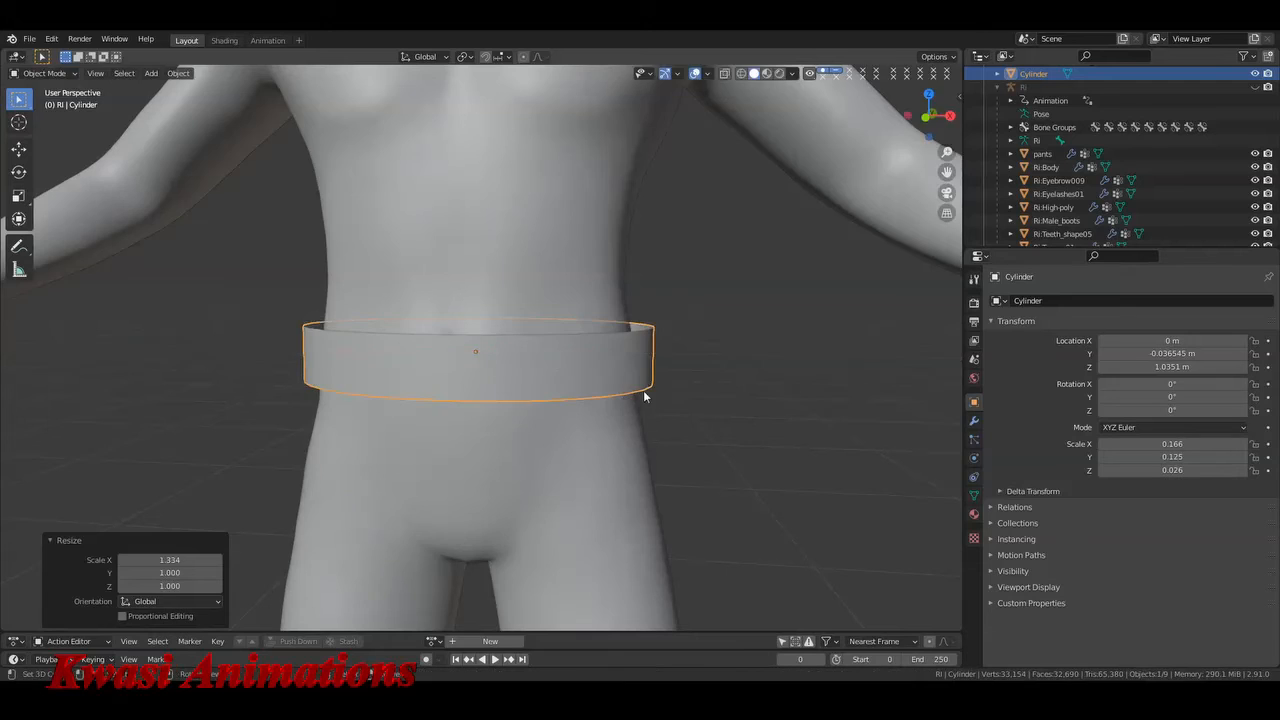
- Add two evenly spaced horizontal loop cuts around the waist ring in Edit Mode
middle_click_drag(643, 390, 675, 414)
key("Tab")
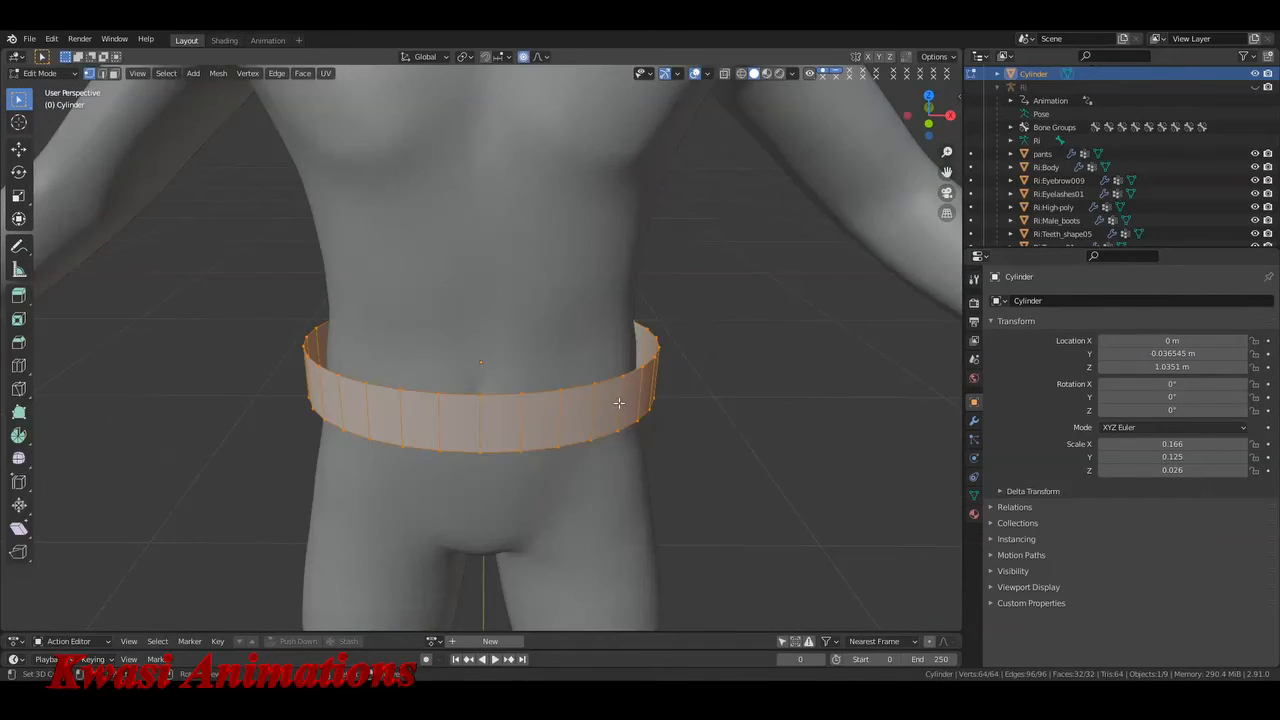
key("ctrl+r")
scroll(622, 406, "up", 1)
left_click(622, 406)
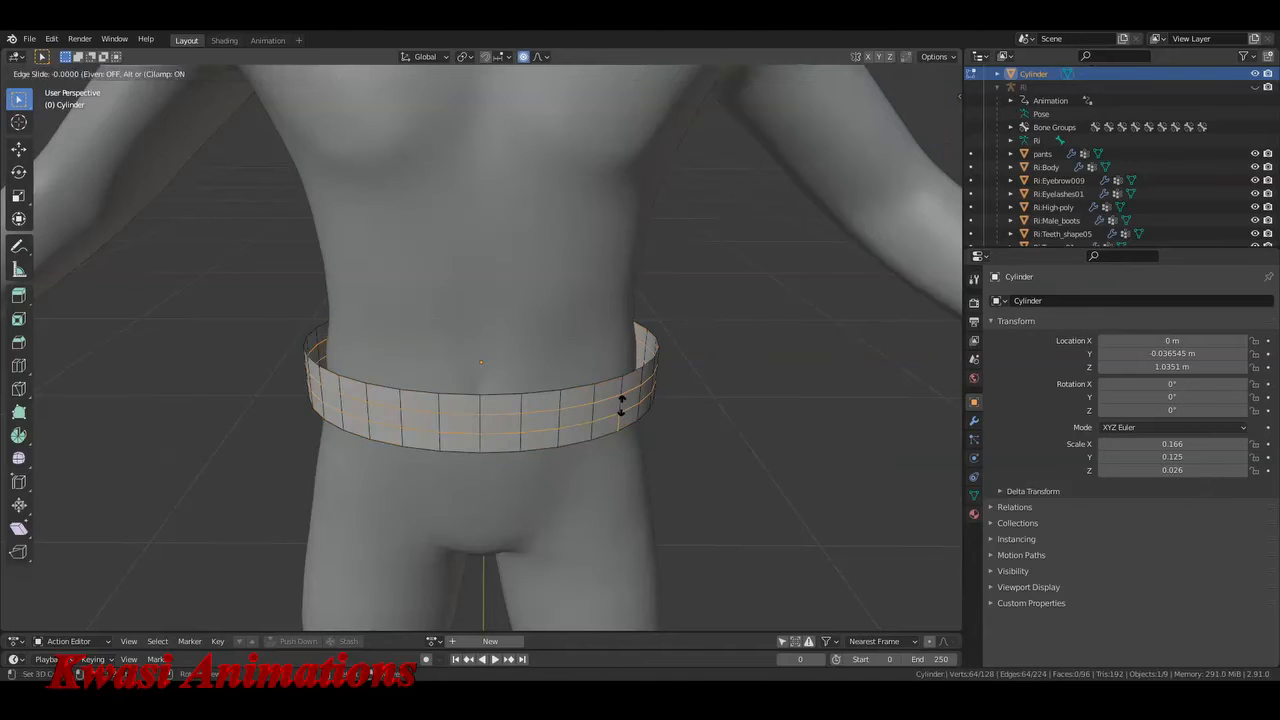
left_click(622, 406)
- Scale the whole ring mesh horizontally by about 0.907, keeping its height, and return to Object Mode
key("a")
scroll(690, 455, "down", 3)
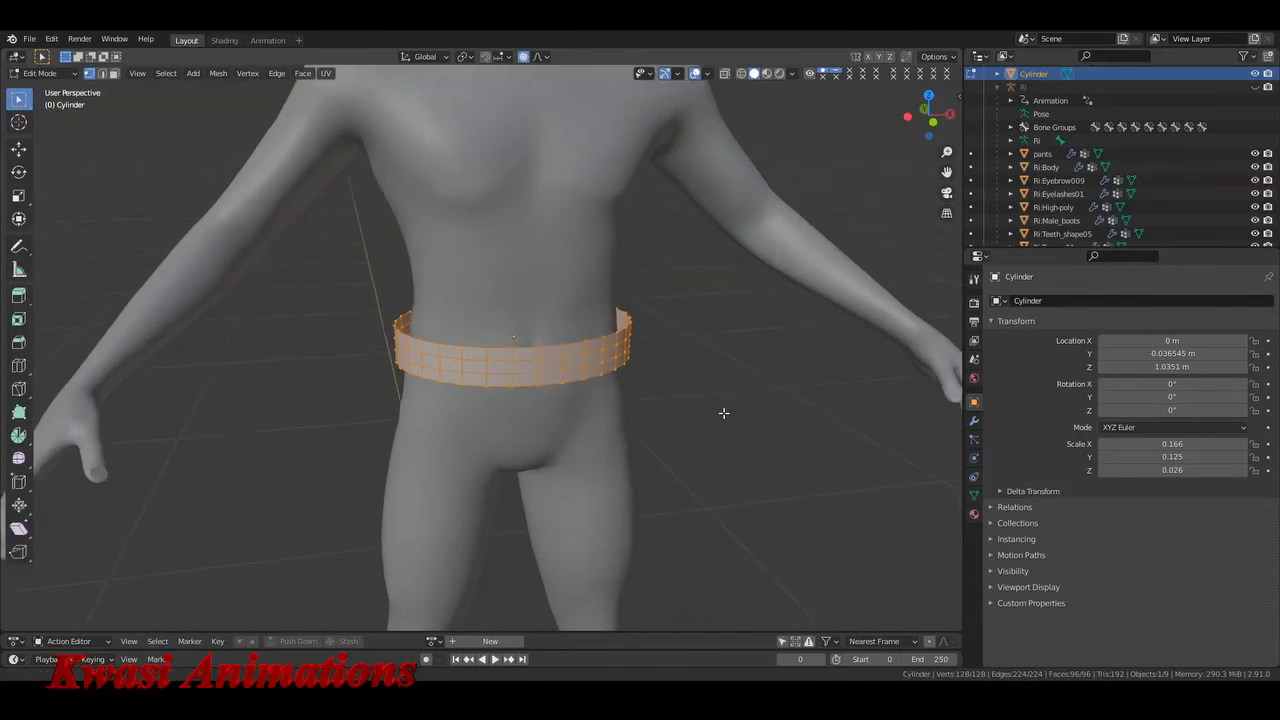
middle_click_drag(723, 414, 650, 405)
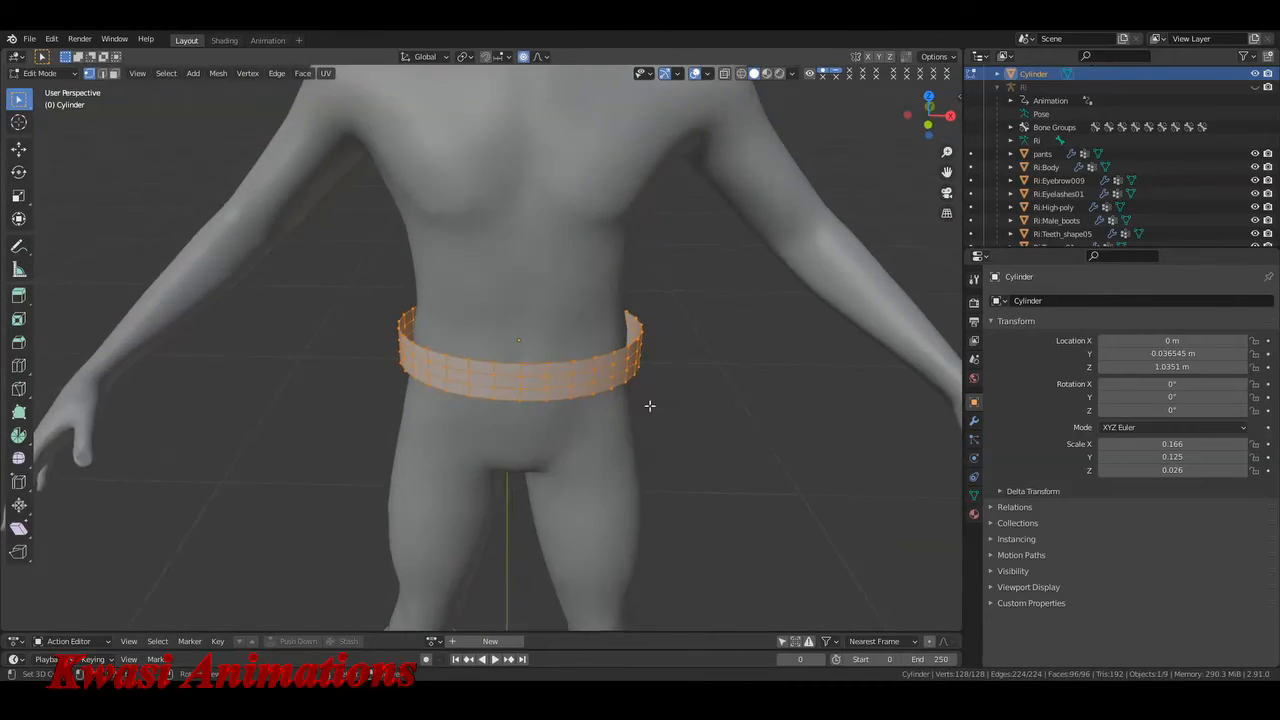
key("s")
key("shift+z")
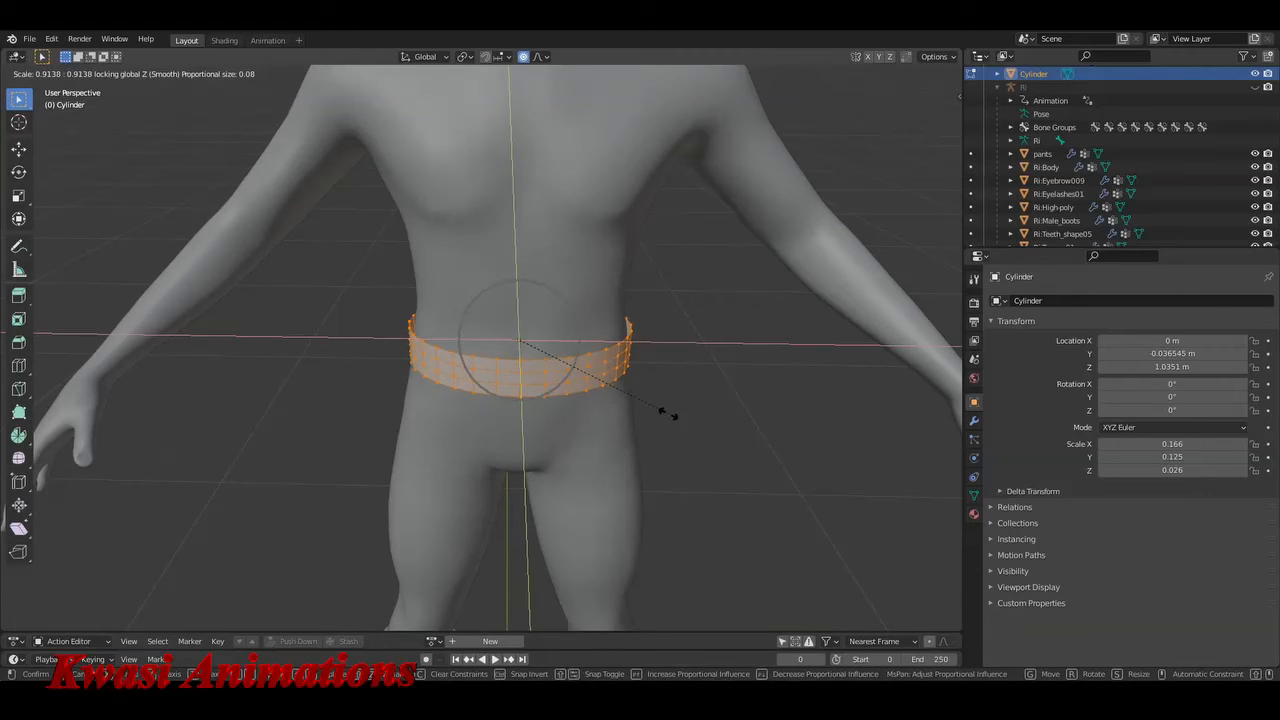
left_click(665, 412)
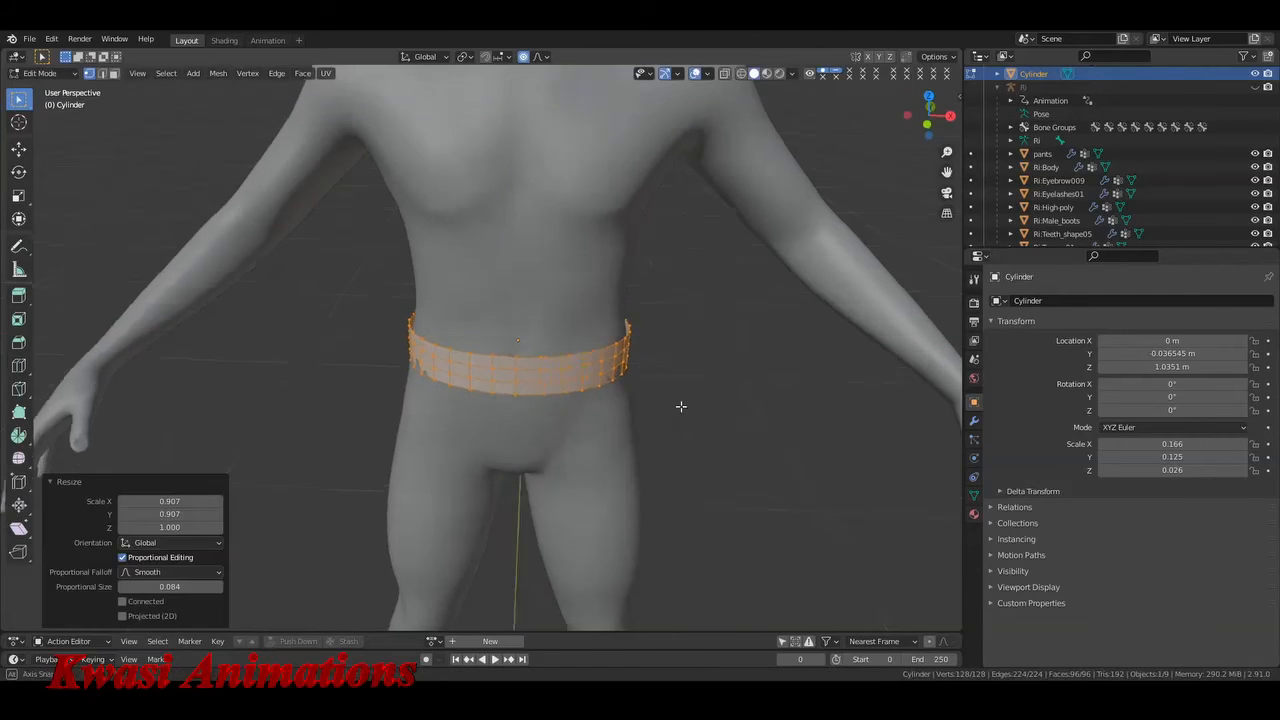
middle_click_drag(680, 406, 646, 397)
key("Tab")
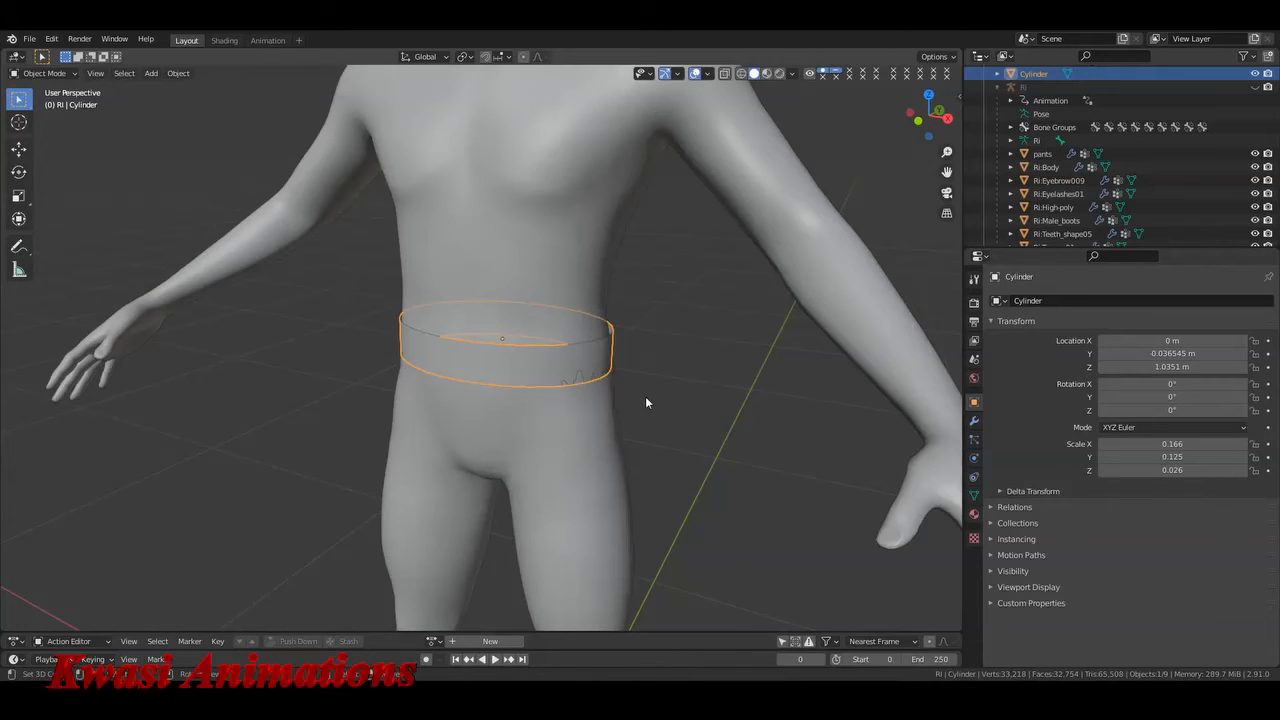
- Add a Shrinkwrap modifier to the waist ring
left_click(975, 422)
left_click(1152, 299)
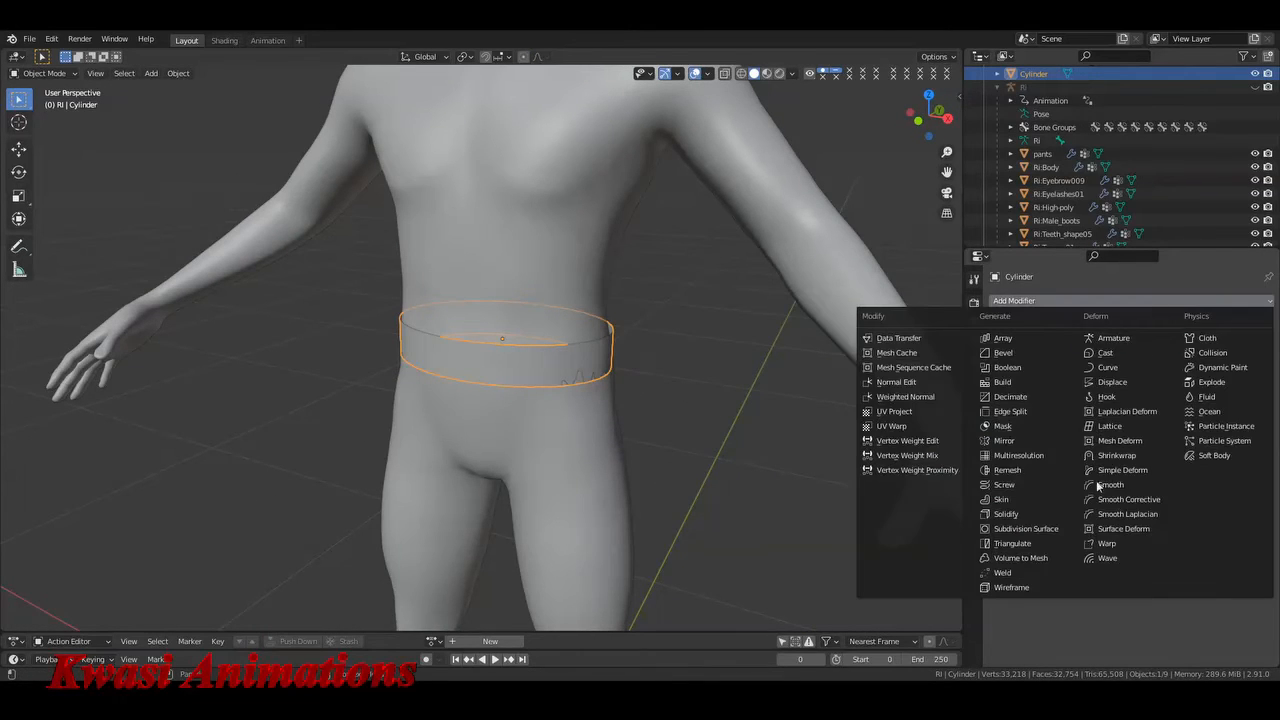
left_click(1185, 461)
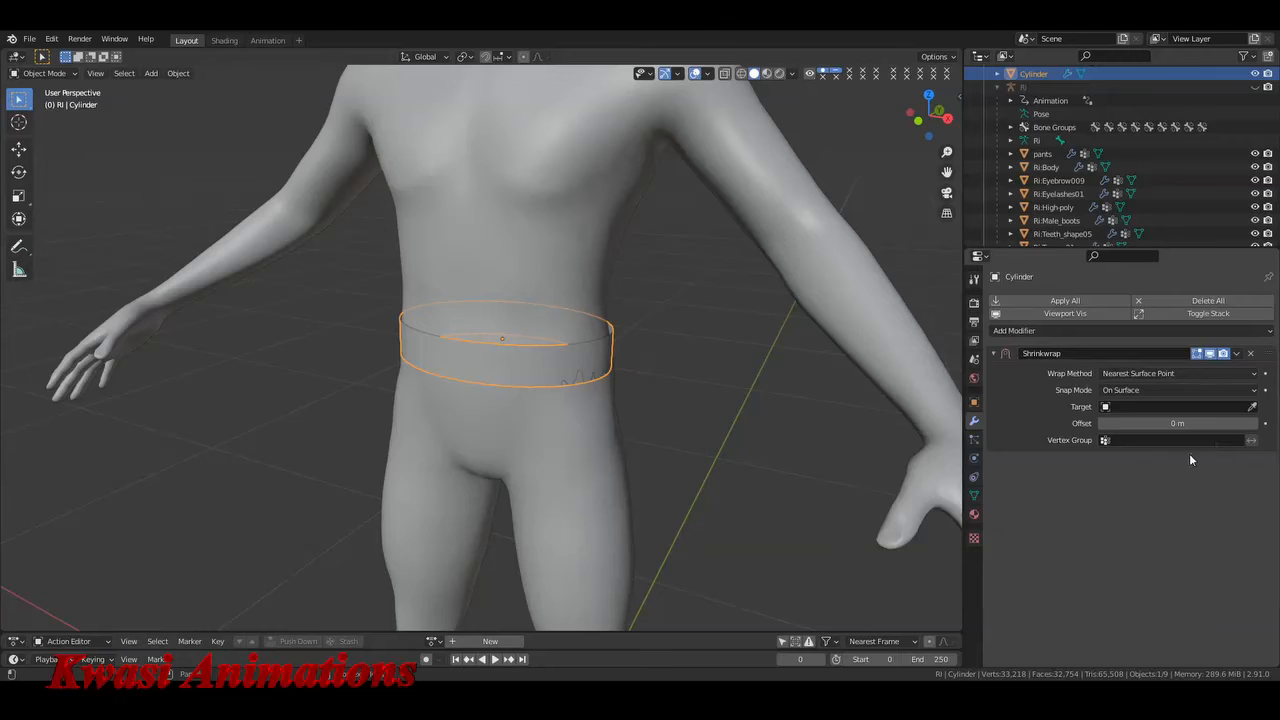
left_click(1252, 409)
left_click(555, 416)
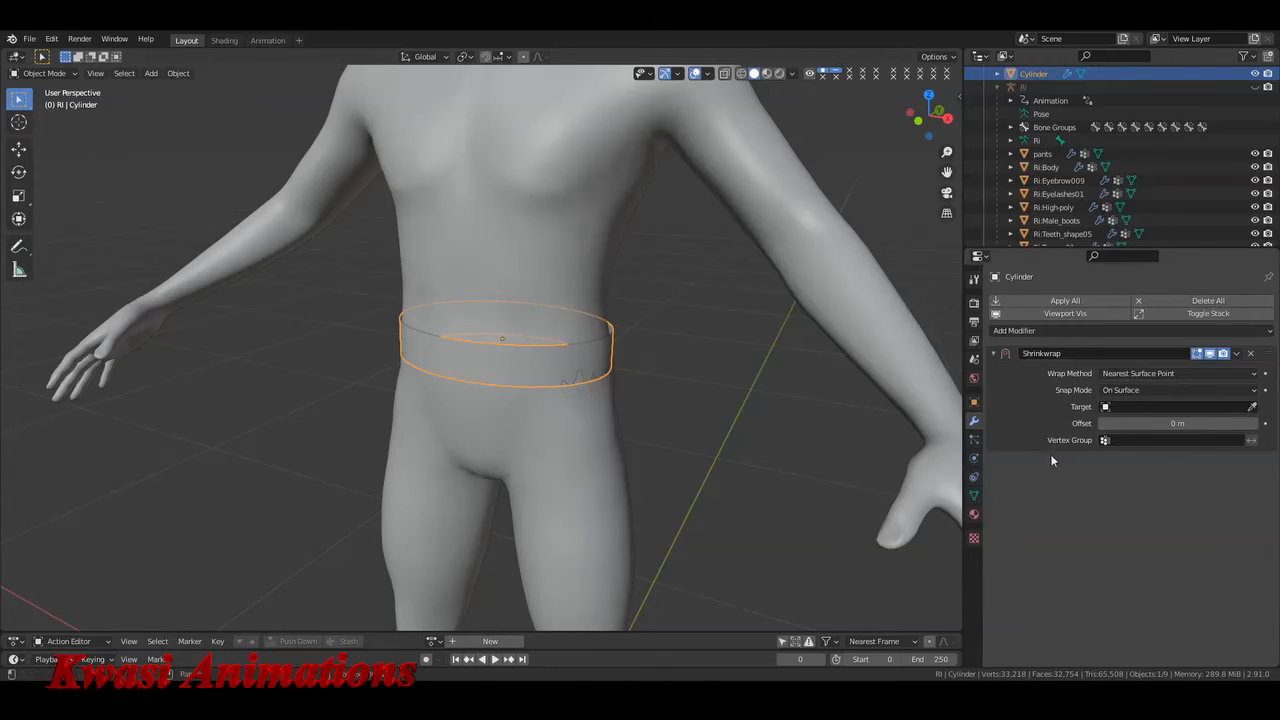
left_click(1252, 407)
left_click(600, 418)
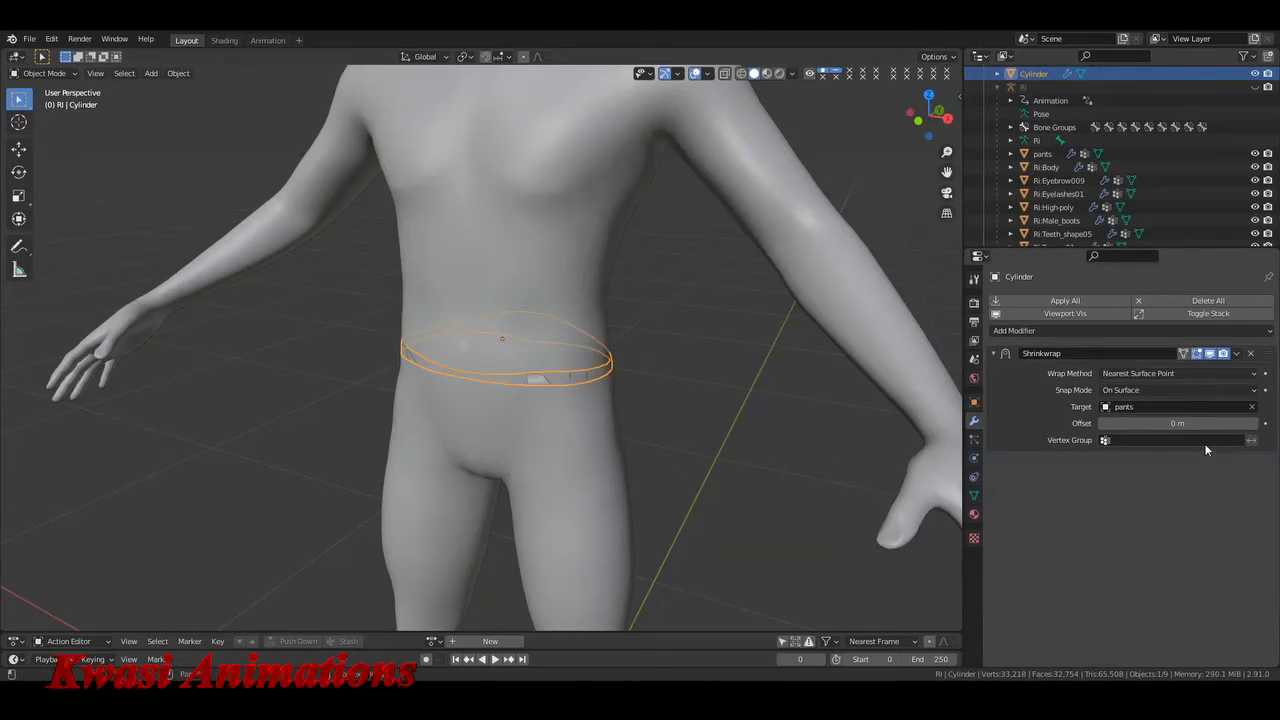
left_click(1251, 407)
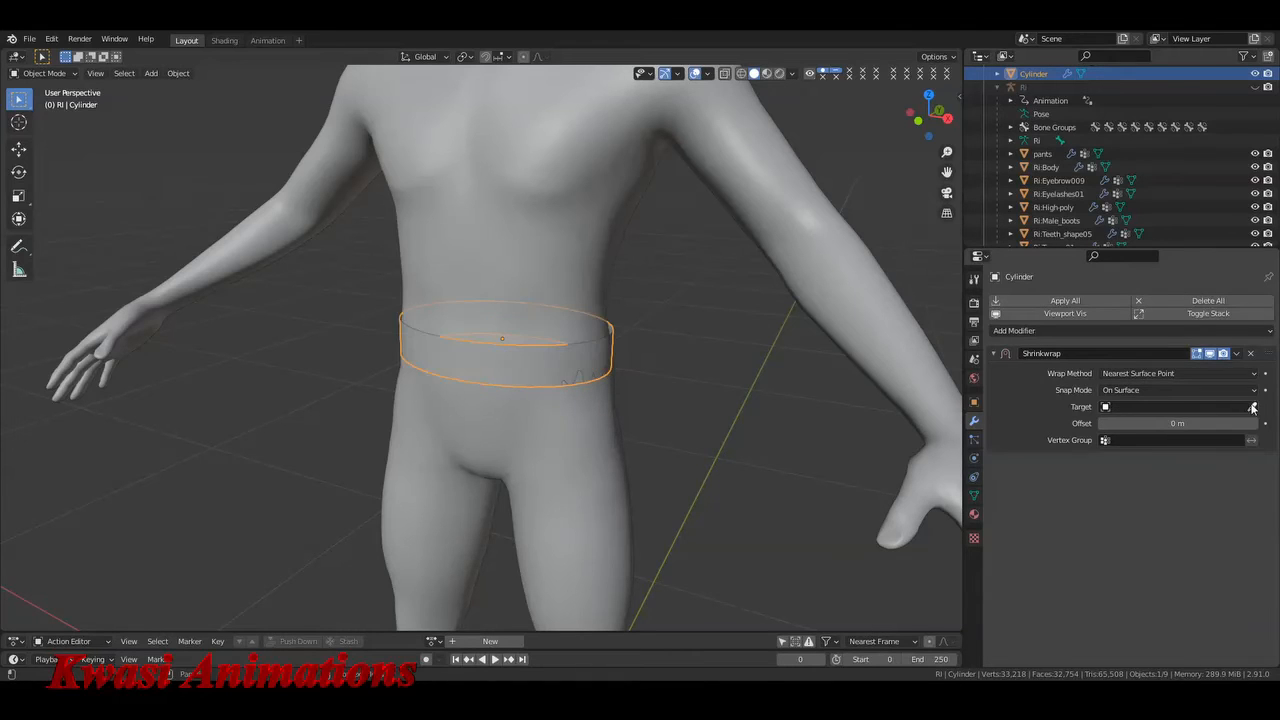
- Set the Shrinkwrap target to Ri:Body with an offset of 0.006 m
left_click(1252, 408)
left_click(598, 280)
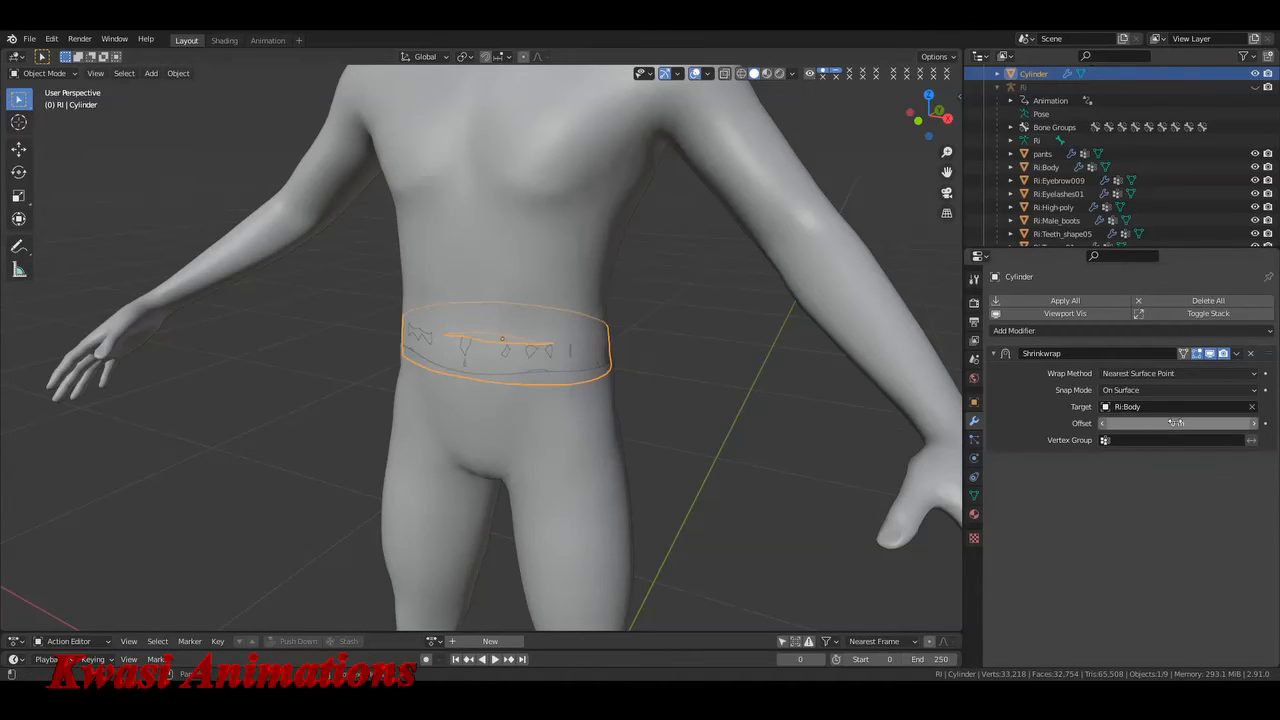
mouse_move(1176, 423)
left_mouse_down()
mouse_move(1192, 423)
mouse_move(1171, 423)
left_mouse_up()
- Select the waist ring's bottom edge loop in Edit Mode and smooth its vertices by about 0.416
middle_click_drag(640, 380, 529, 349)
key("Tab")
scroll(530, 360, "up", 3)
left_click(520, 360, "alt")
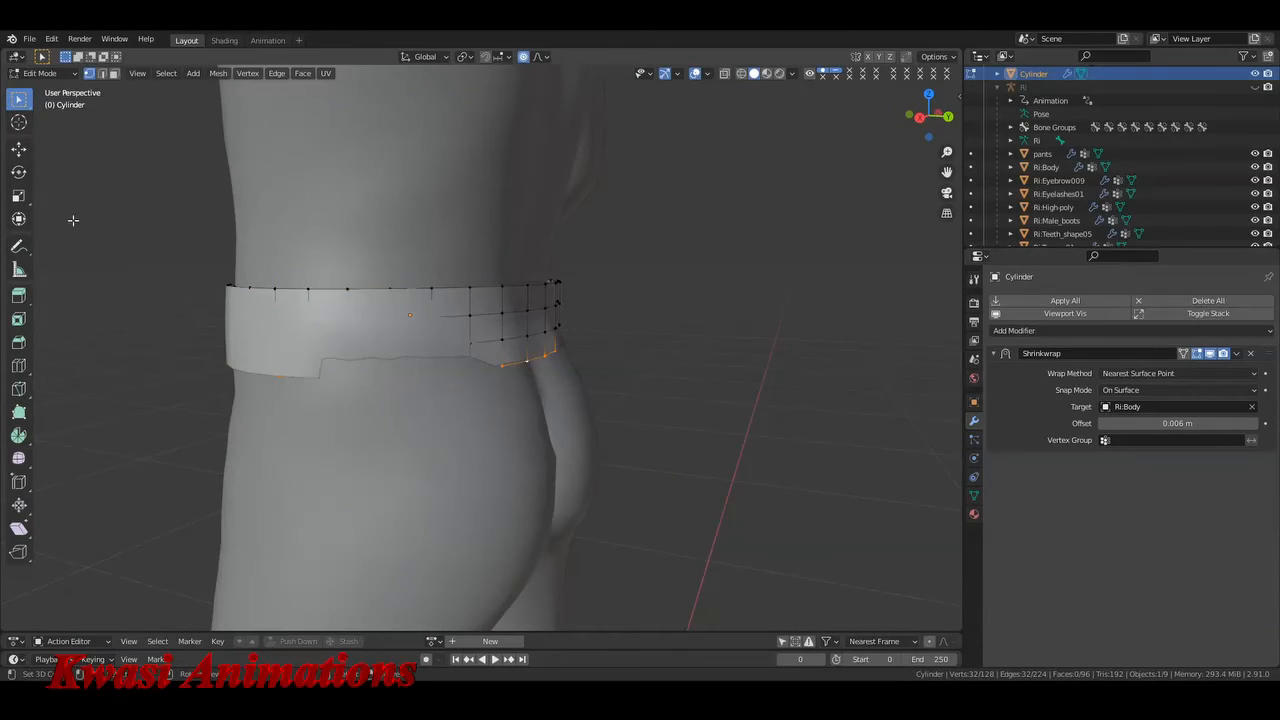
left_click(18, 459)
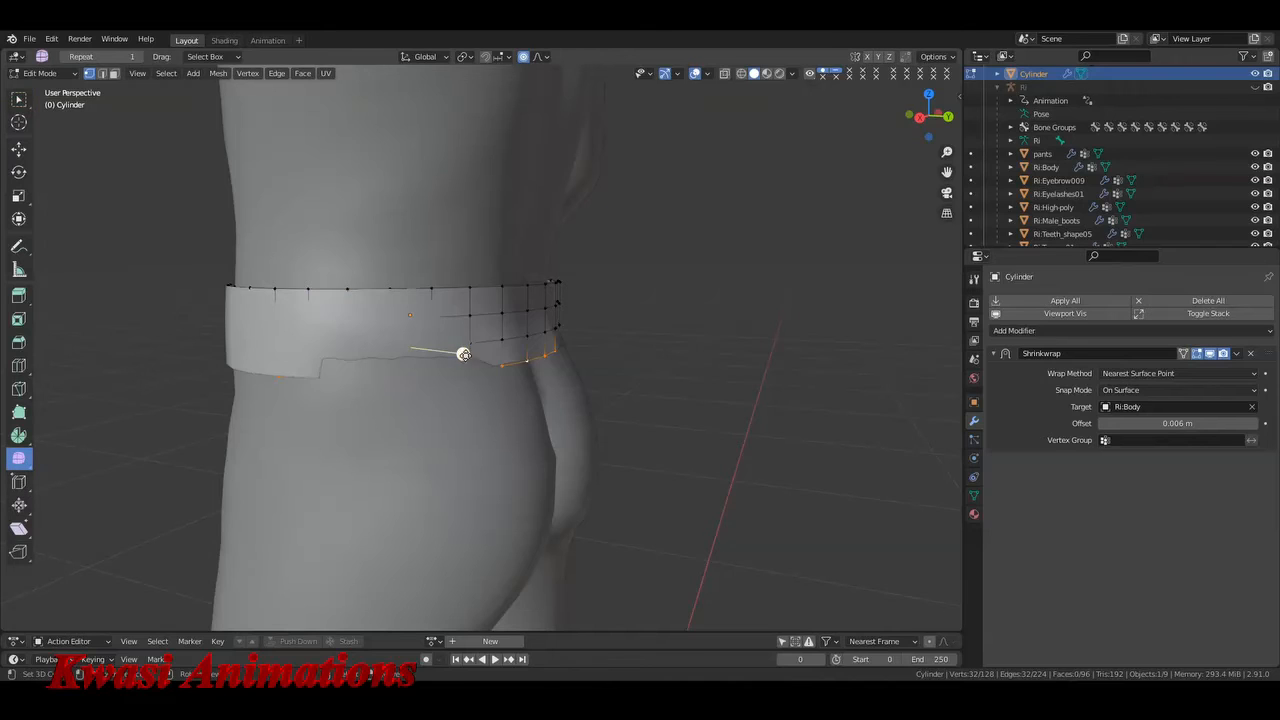
left_click_drag(464, 355, 568, 351)
- Scale the bottom edge loop by about 1.04 with proportional editing off, and return to Object Mode
key("s")
right_click(704, 402)
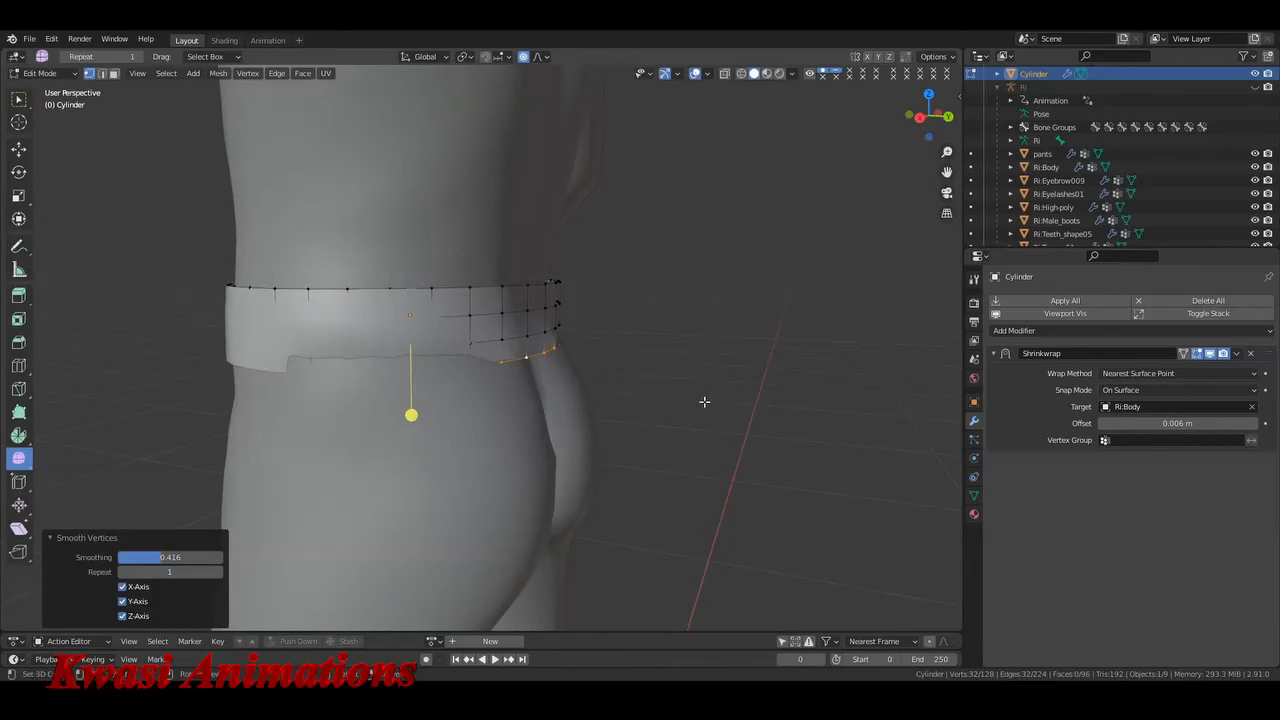
key("o")
key("s")
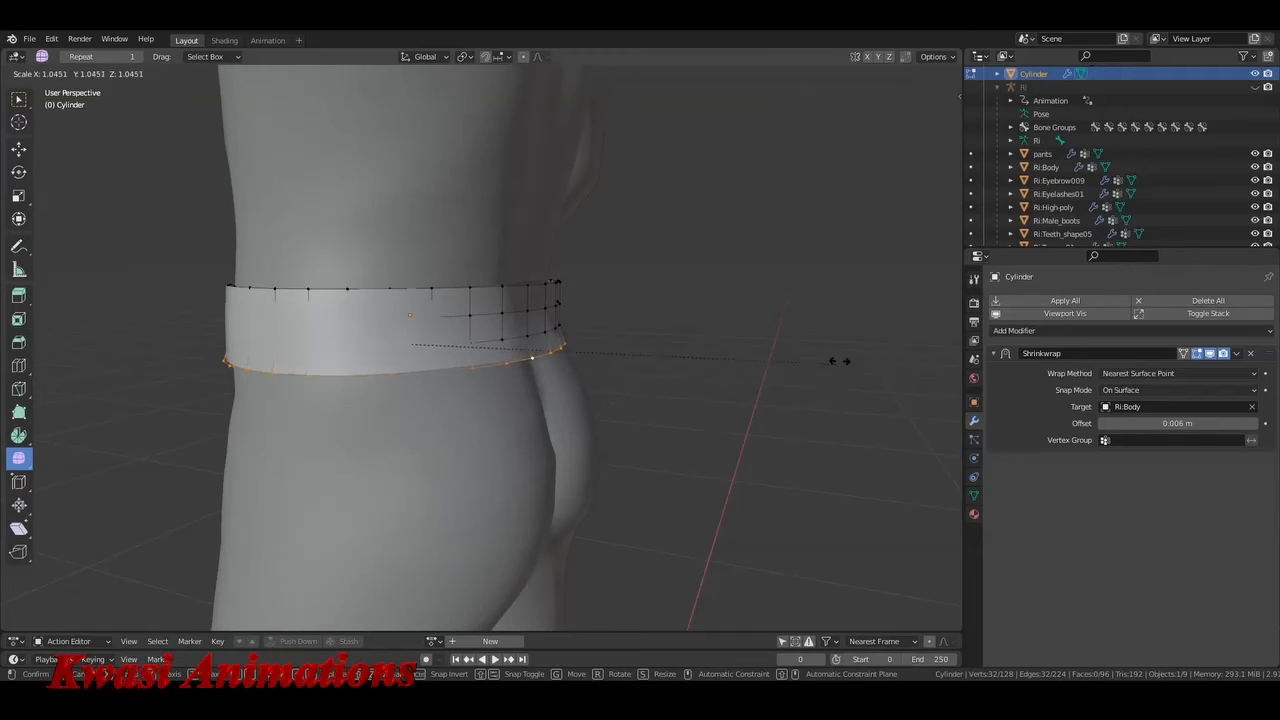
left_click(824, 364)
middle_click_drag(824, 364, 680, 420)
key("Tab")
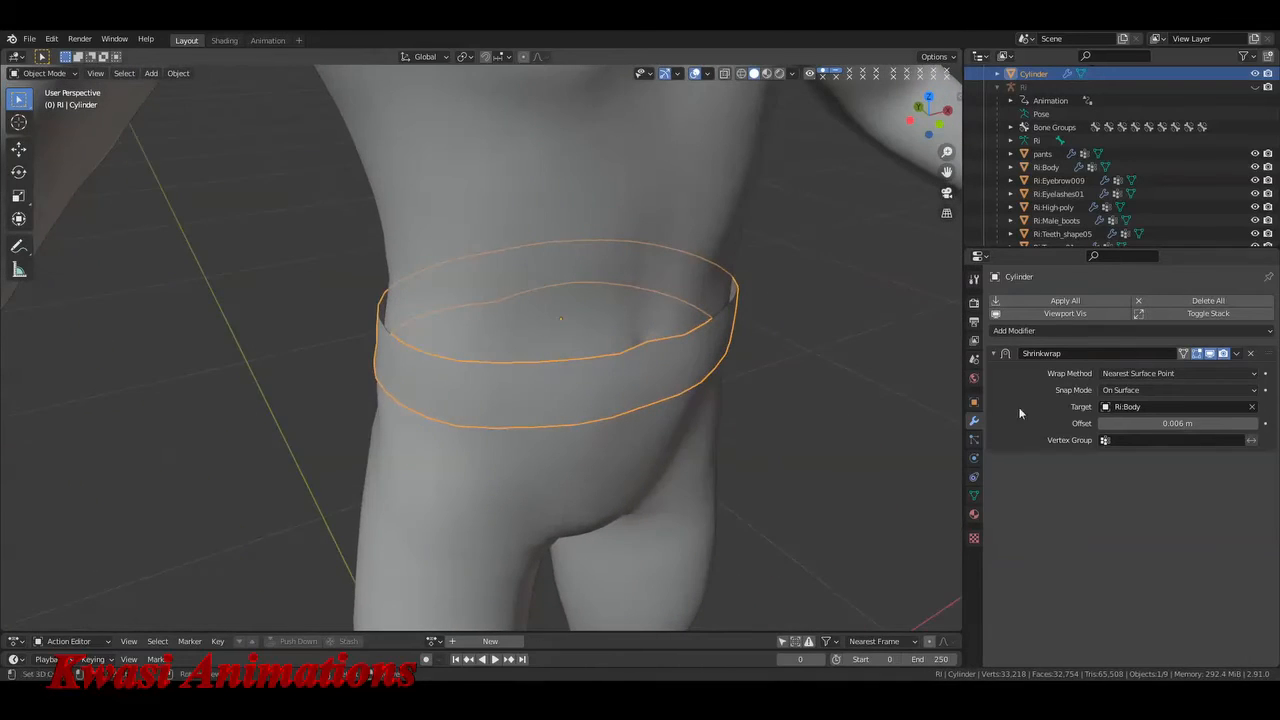
- Add a Solidify modifier to the waist ring and set its thickness to -0.013 m
left_click(1138, 330)
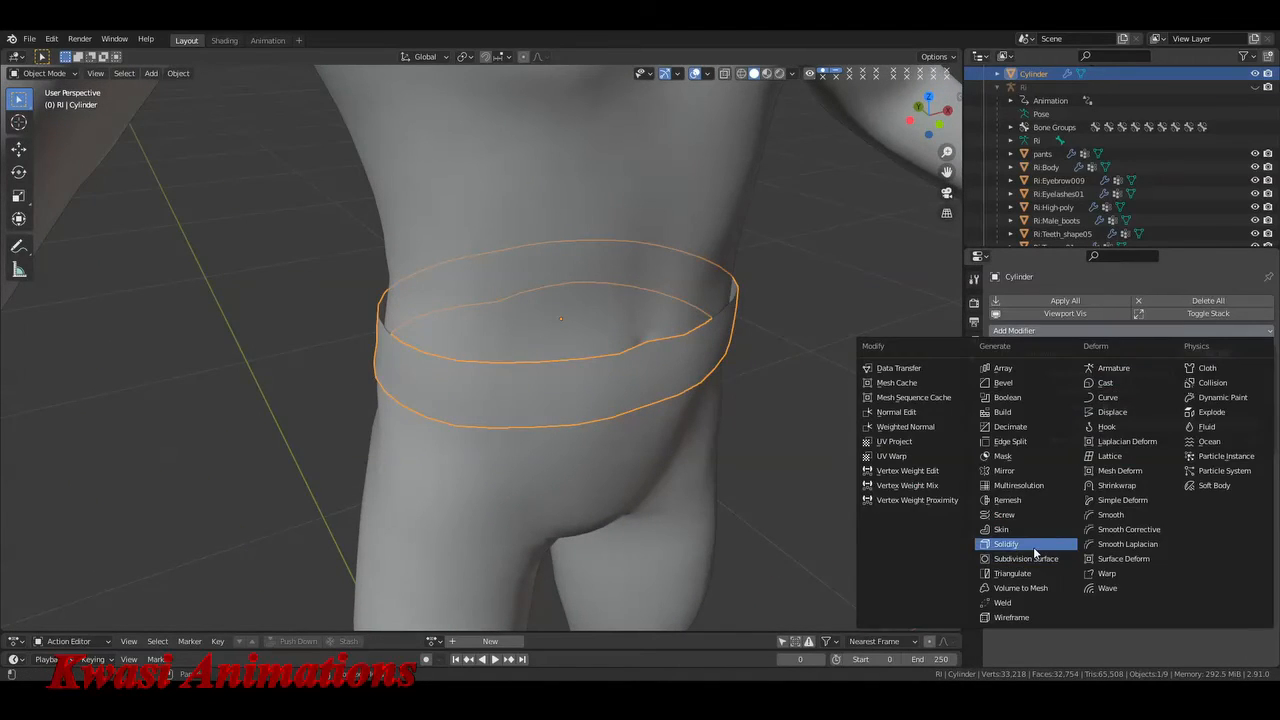
left_click(1006, 544)
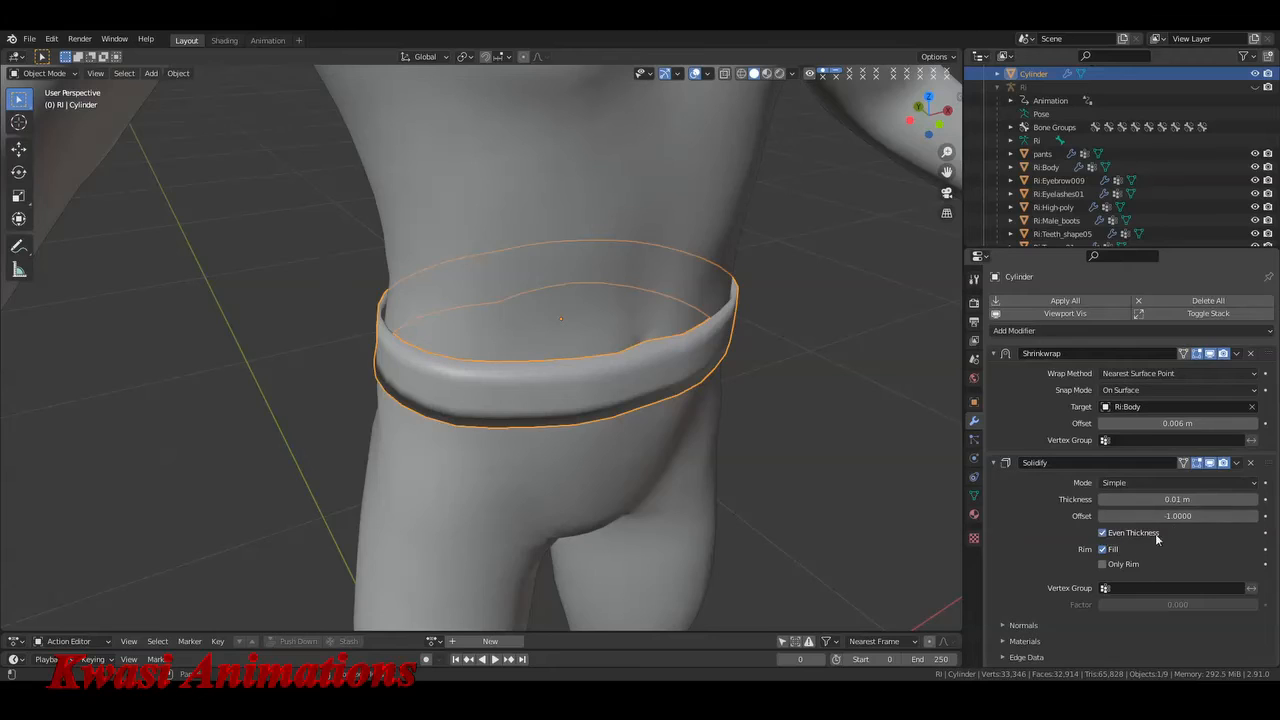
left_click(1177, 500)
type(".0013")
key("Return")
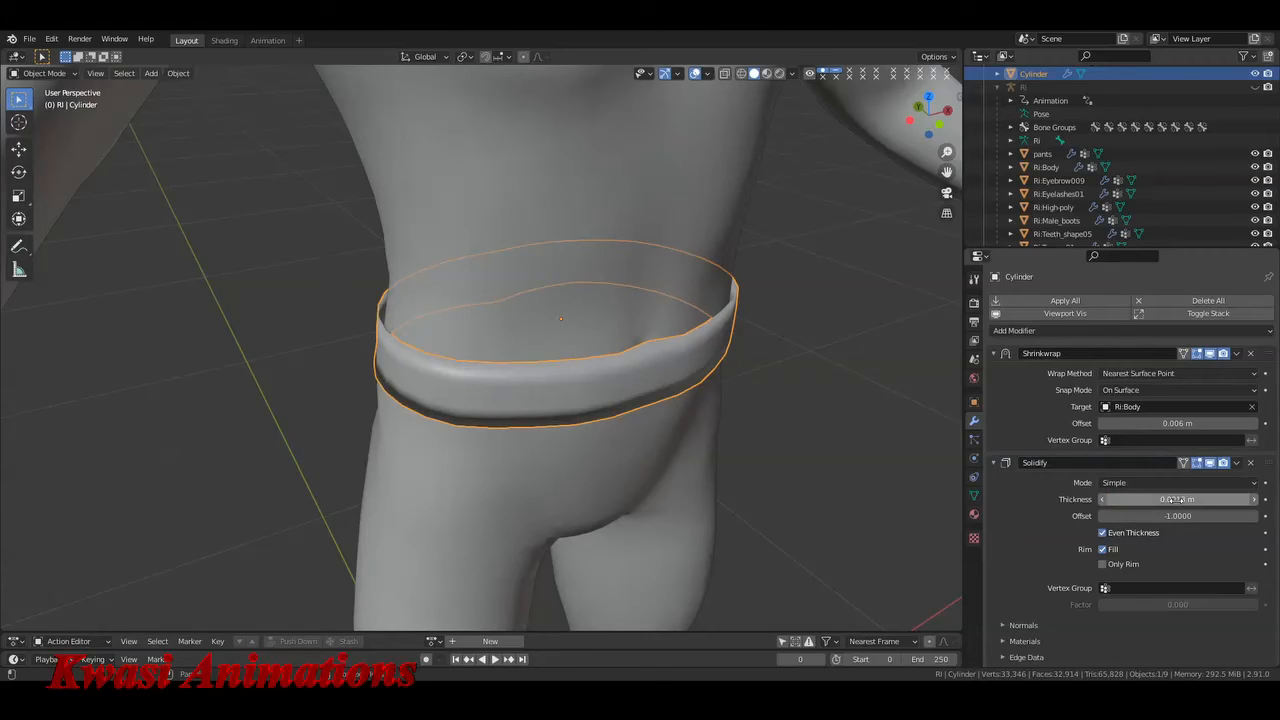
left_click(1177, 499)
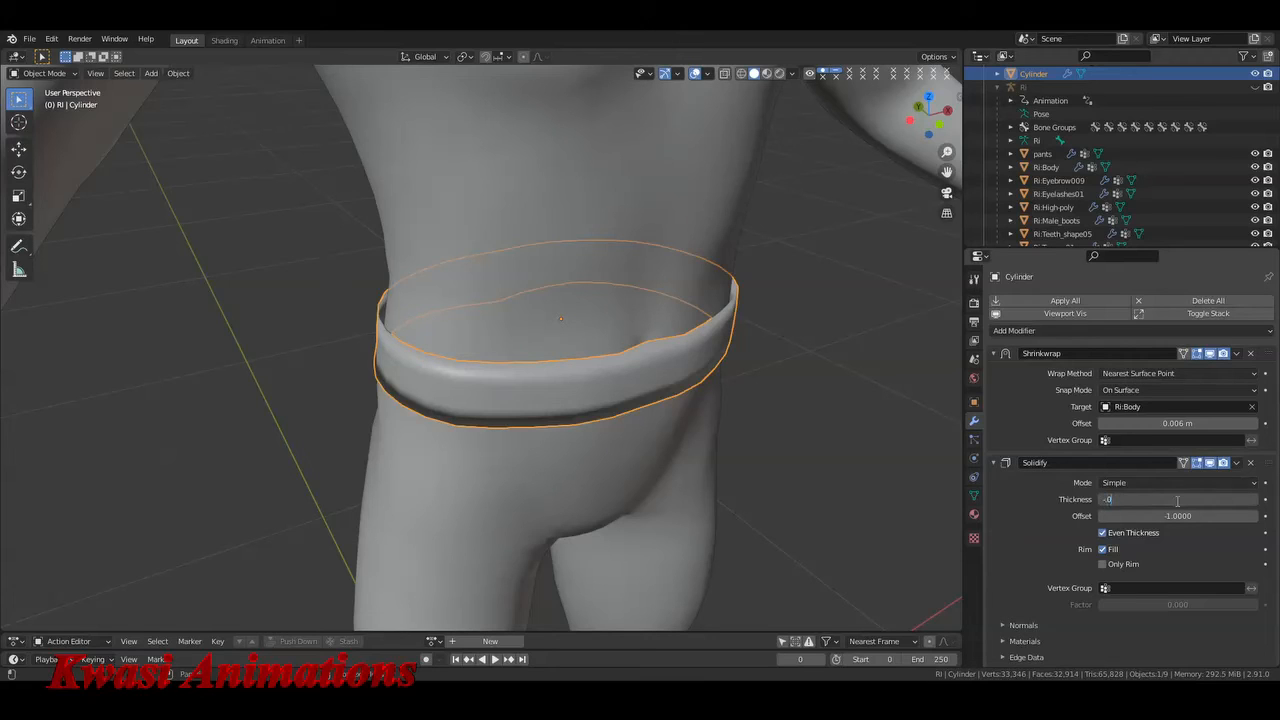
key("Return")
left_click(1177, 500)
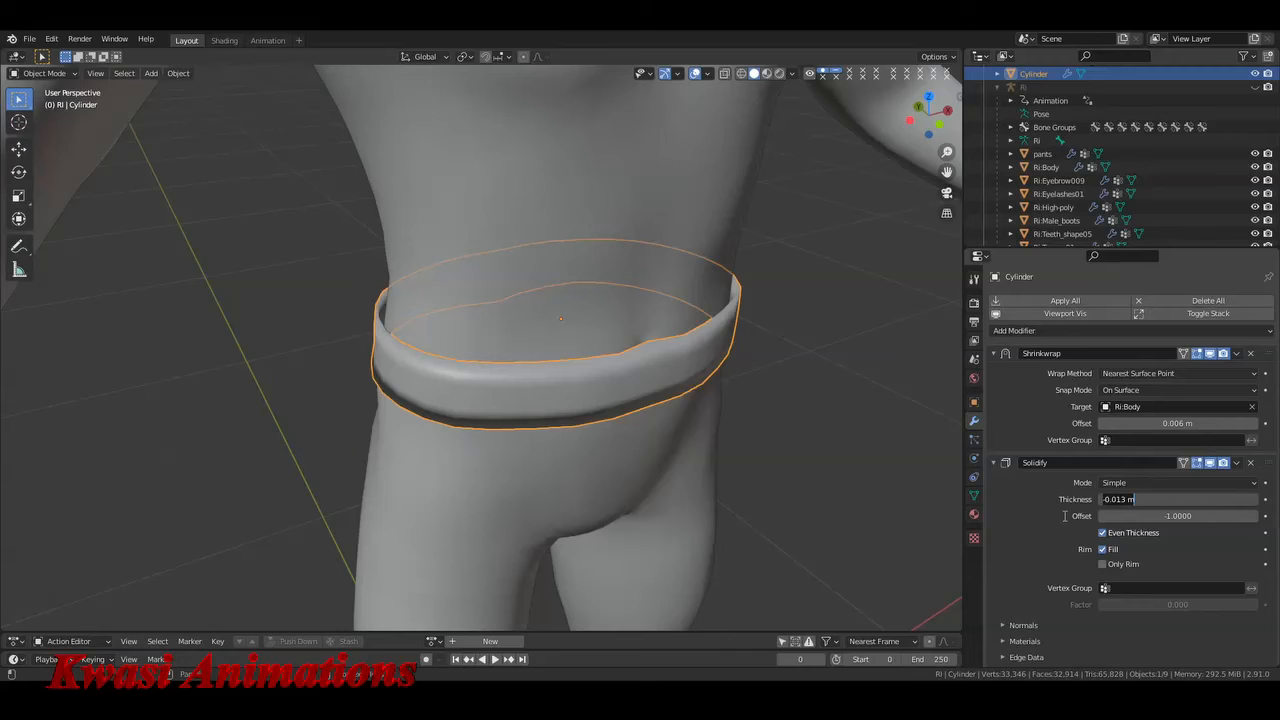
- Try the Solidify modifier ahead of the Shrinkwrap with a thickness of -0.011 m, and restore the modifier order
left_click_drag(1266, 463, 1246, 408)
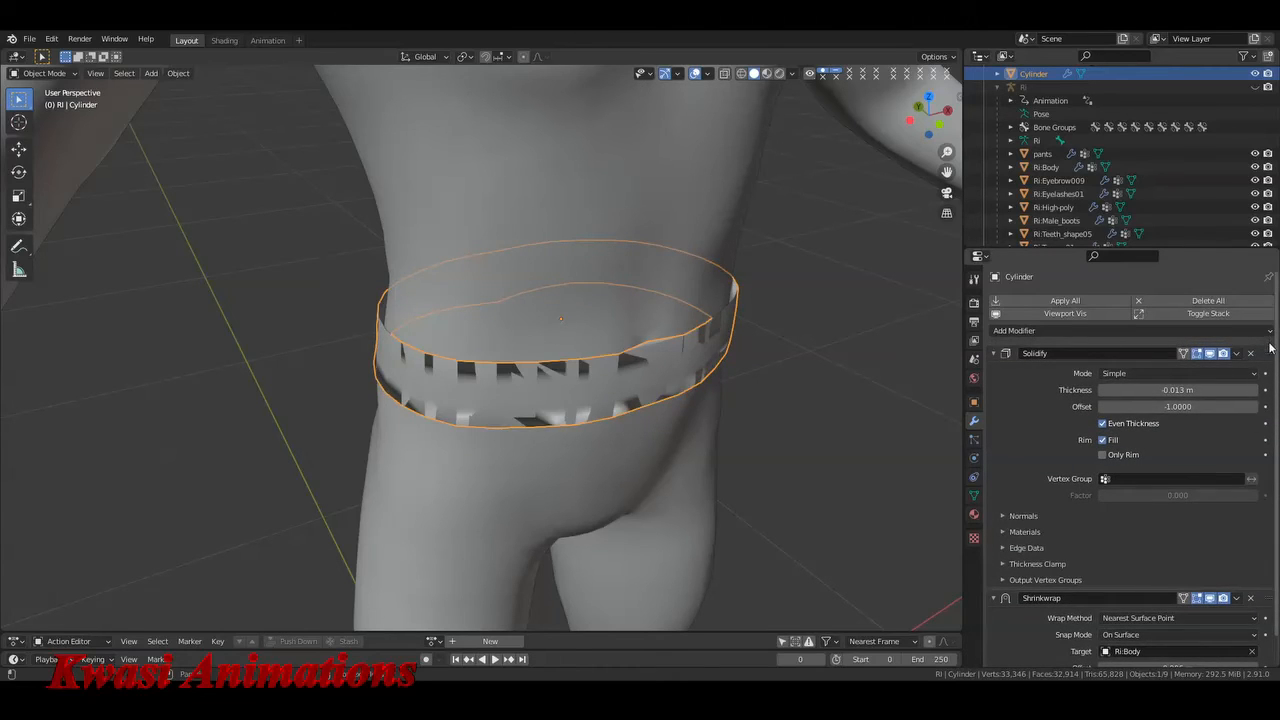
left_click_drag(1207, 392, 1224, 391)
left_click_drag(1266, 353, 1217, 499)
- Isolate the waist ring in local view and enable Auto Smooth normals at 30°
middle_click_drag(551, 491, 833, 453)
key("KP_Divide")
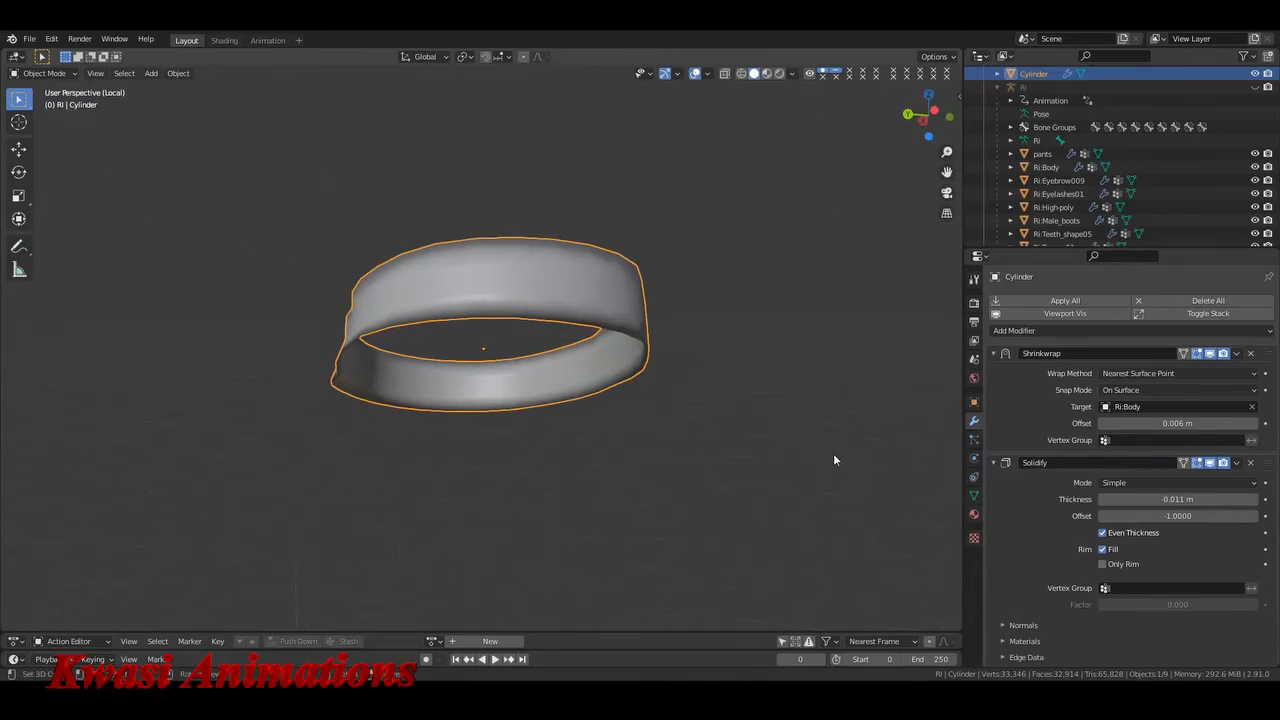
left_click(974, 495)
left_click(1015, 402)
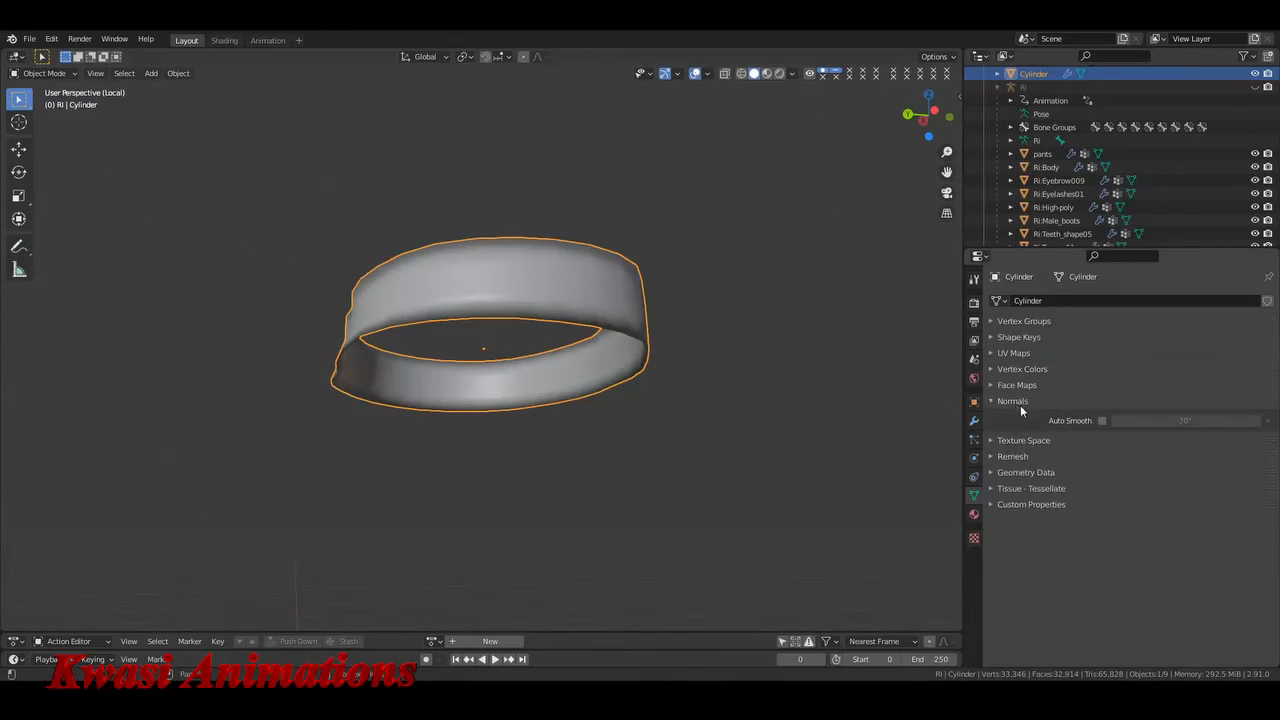
left_click(1102, 421)
middle_click_drag(716, 373, 767, 407)
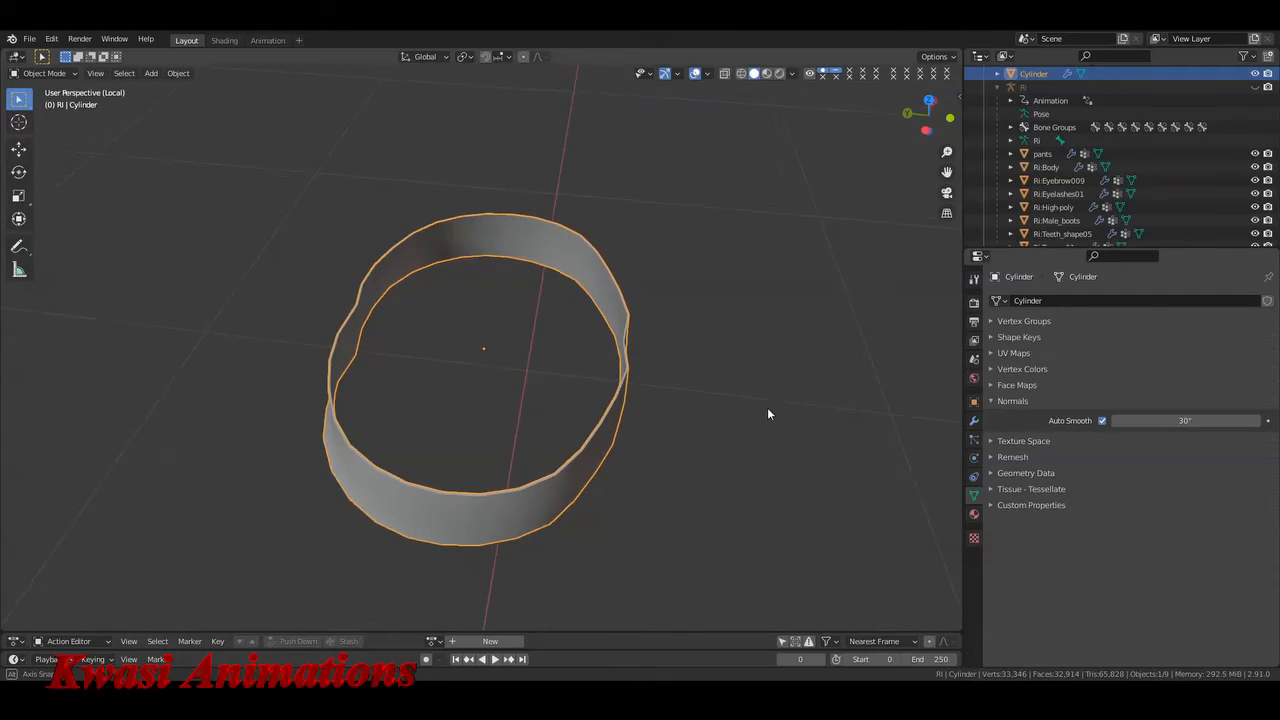
- Lower the Shrinkwrap offset to 0.004 m and leave local view
left_click(974, 421)
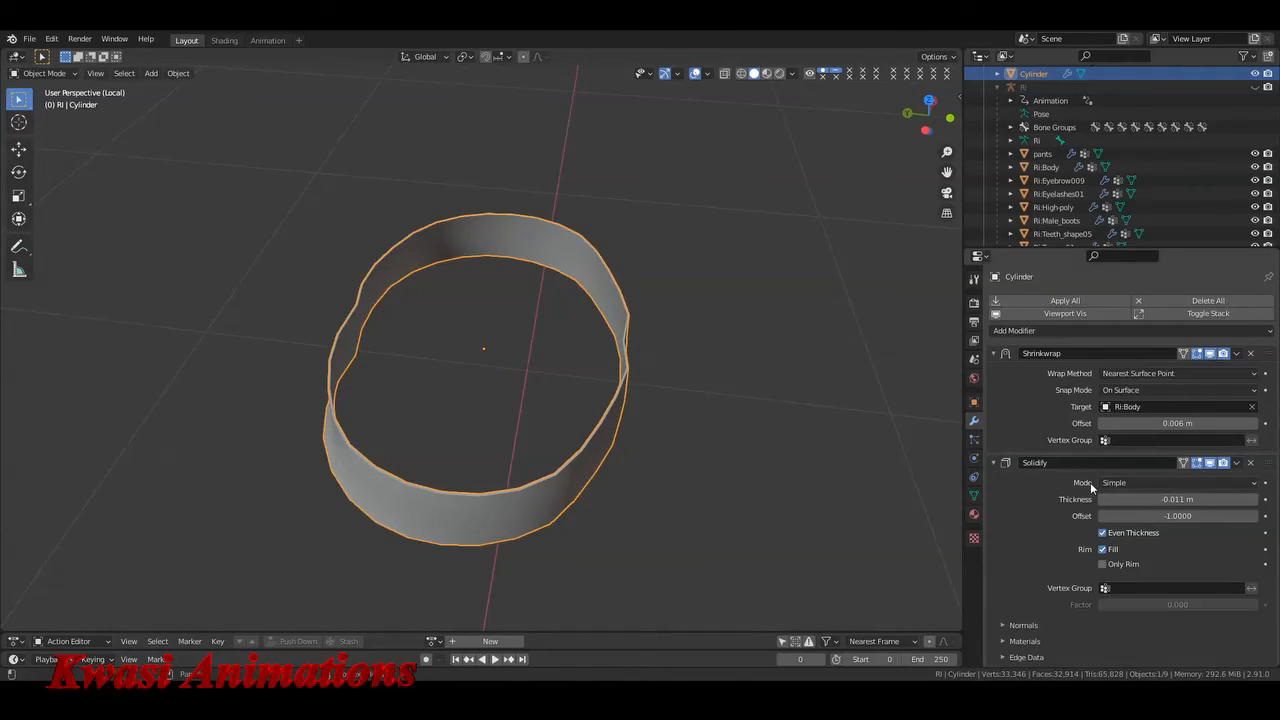
middle_click_drag(690, 480, 657, 449)
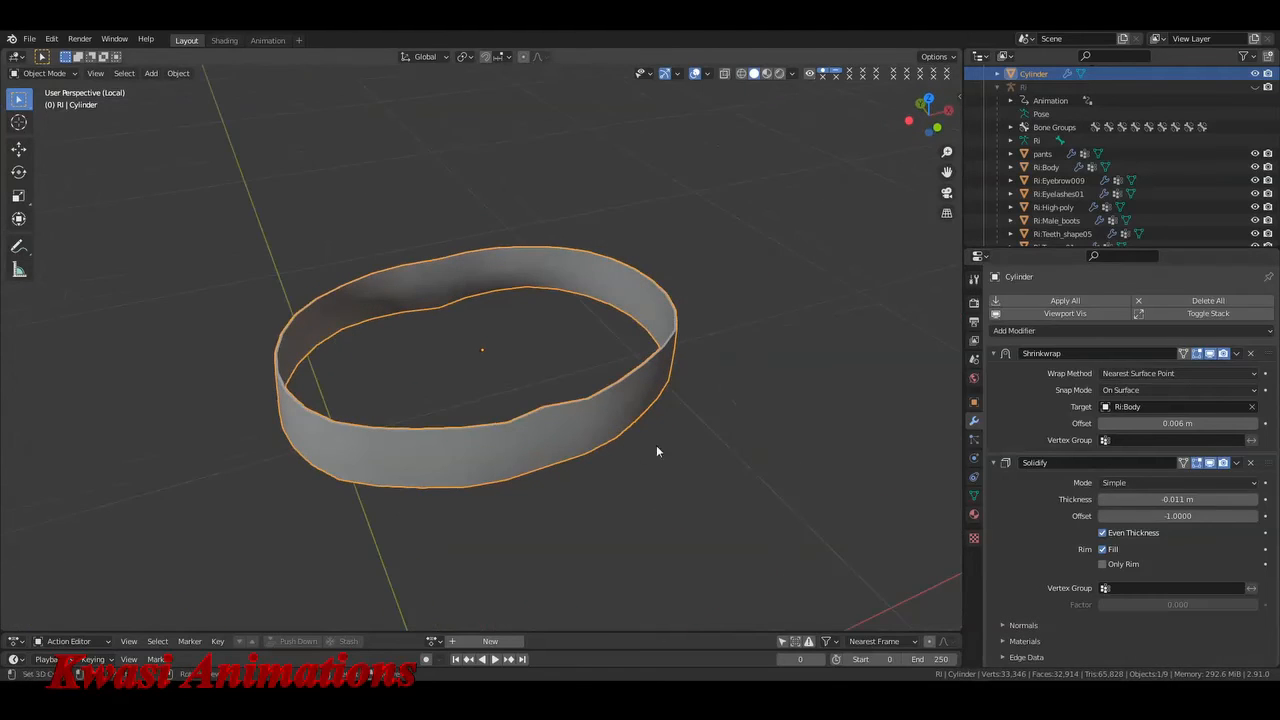
left_click_drag(1177, 420, 1150, 423)
key("KP_Divide")
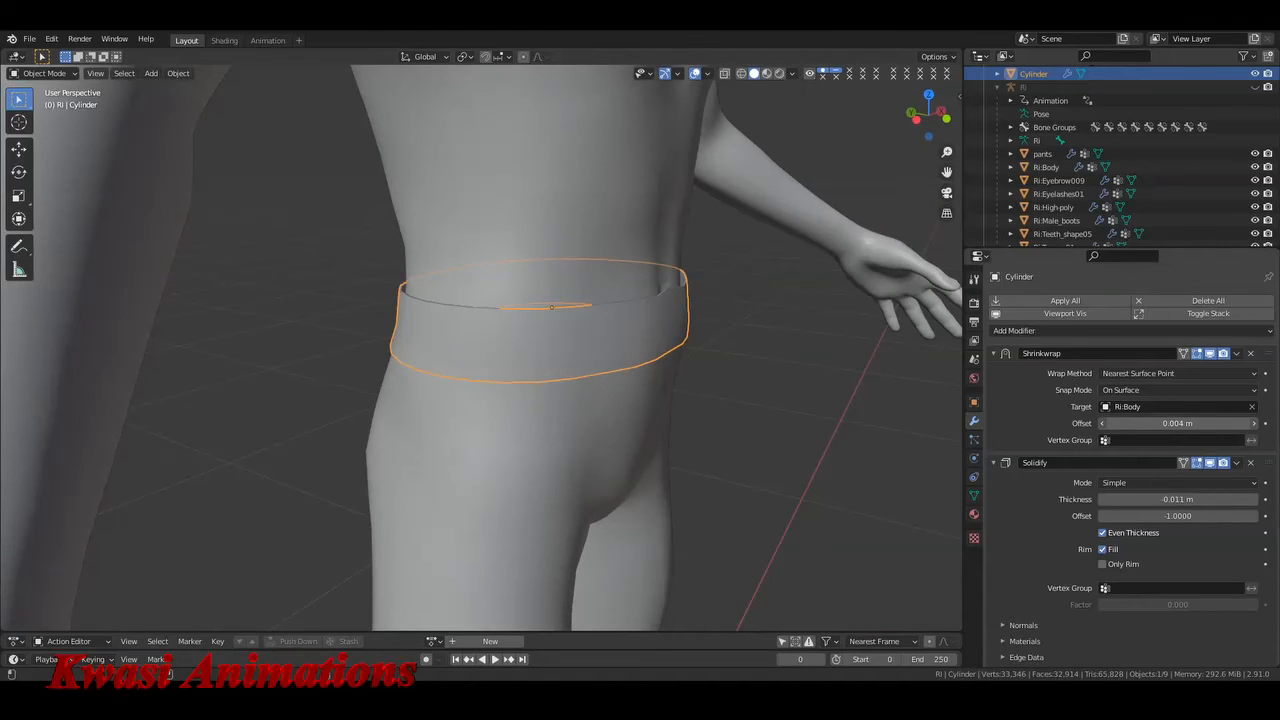
- Set the Shrinkwrap offset to 0.006 m and the Solidify thickness to -0.026 m
left_click(1173, 424)
type(".006")
key("Return")
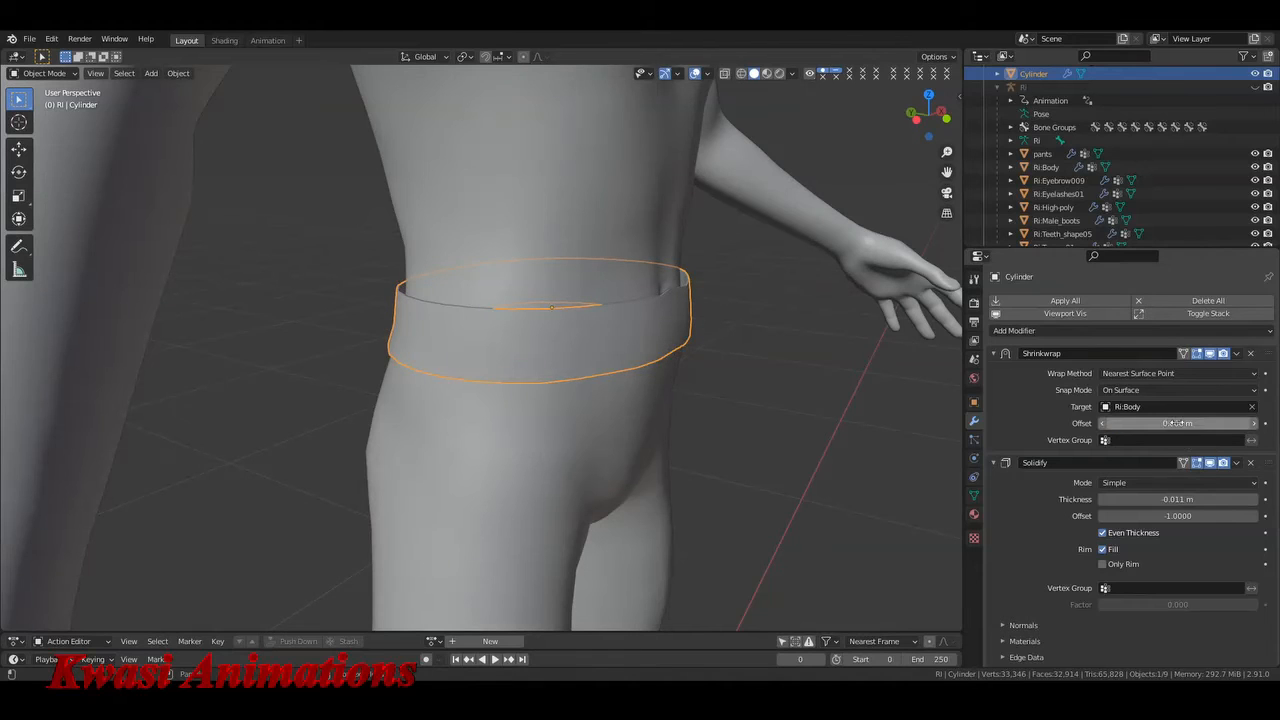
left_click_drag(1178, 499, 1170, 499)
- Move the protruding vertex on the band's front upper edge down about 0.0012 m, and adjust it along Y in Edit Mode
middle_click_drag(800, 352, 756, 372)
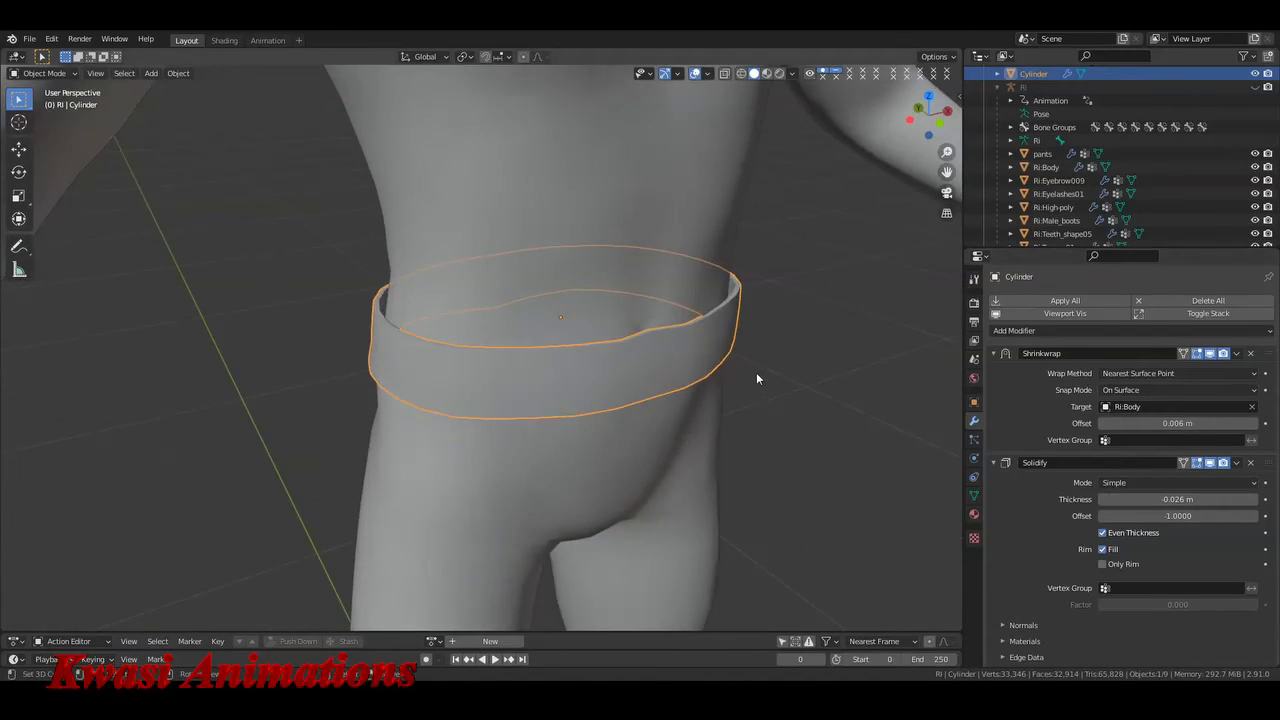
key("Tab")
left_click(662, 336)
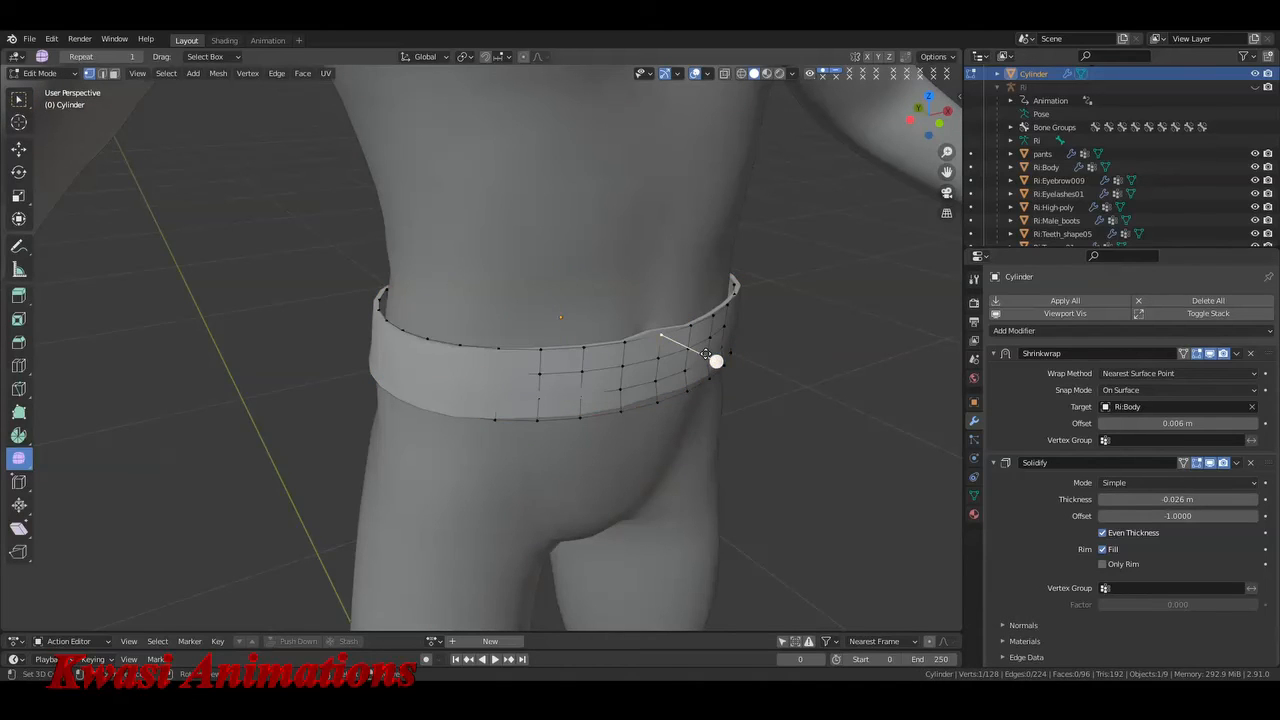
key("g")
key("z")
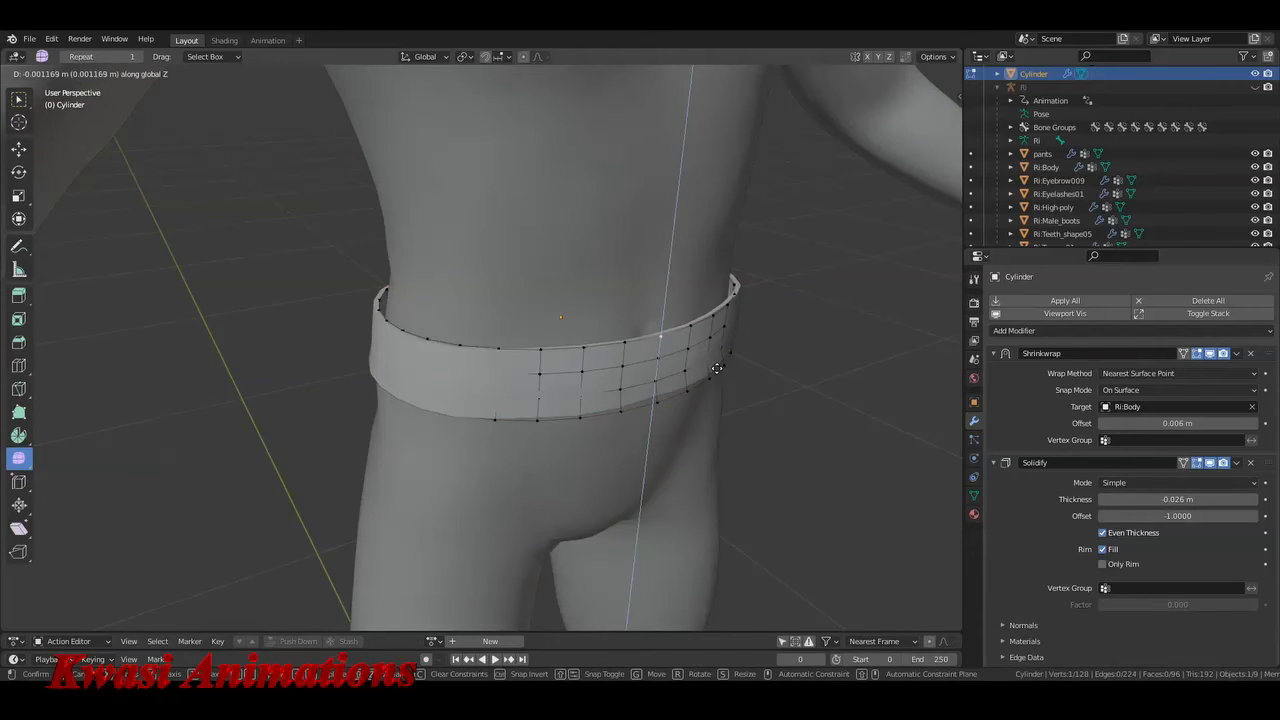
key("g")
key("y")
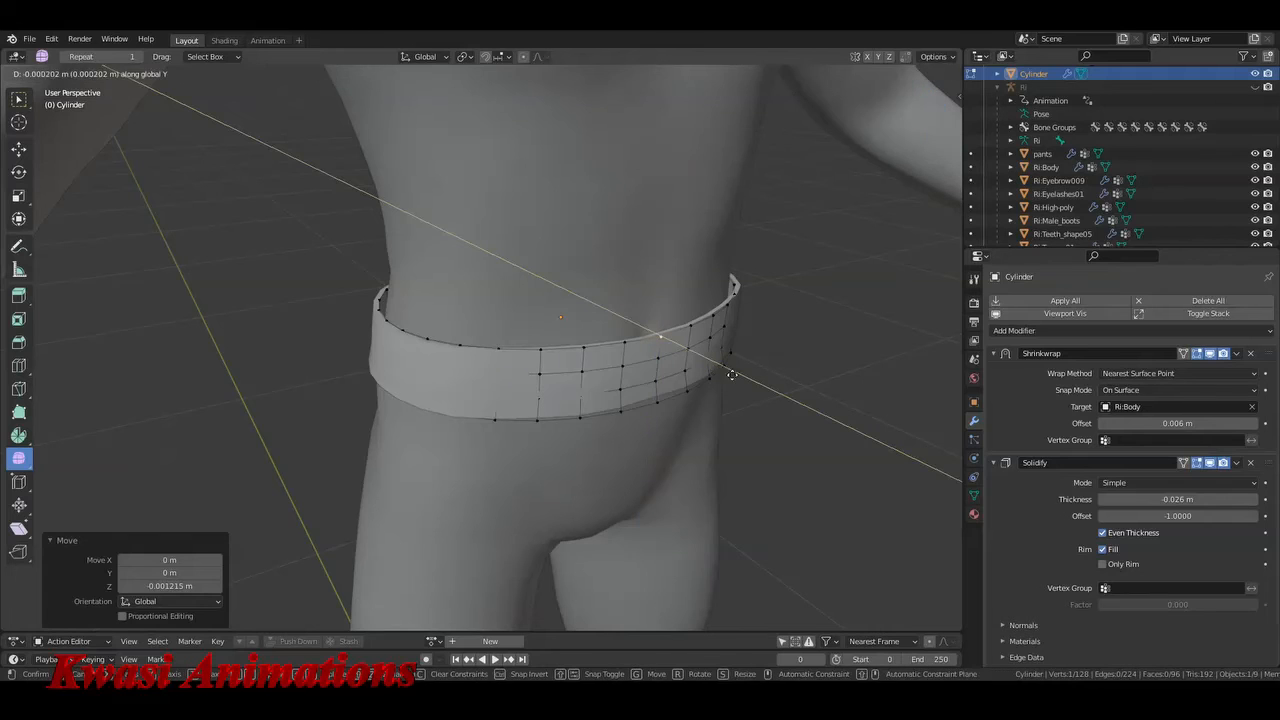
left_click(753, 379)
- Move the vertex just below the adjusted upper-edge vertex slightly forward along Y, and return to Object Mode
middle_click_drag(753, 379, 656, 343)
left_click(671, 358)
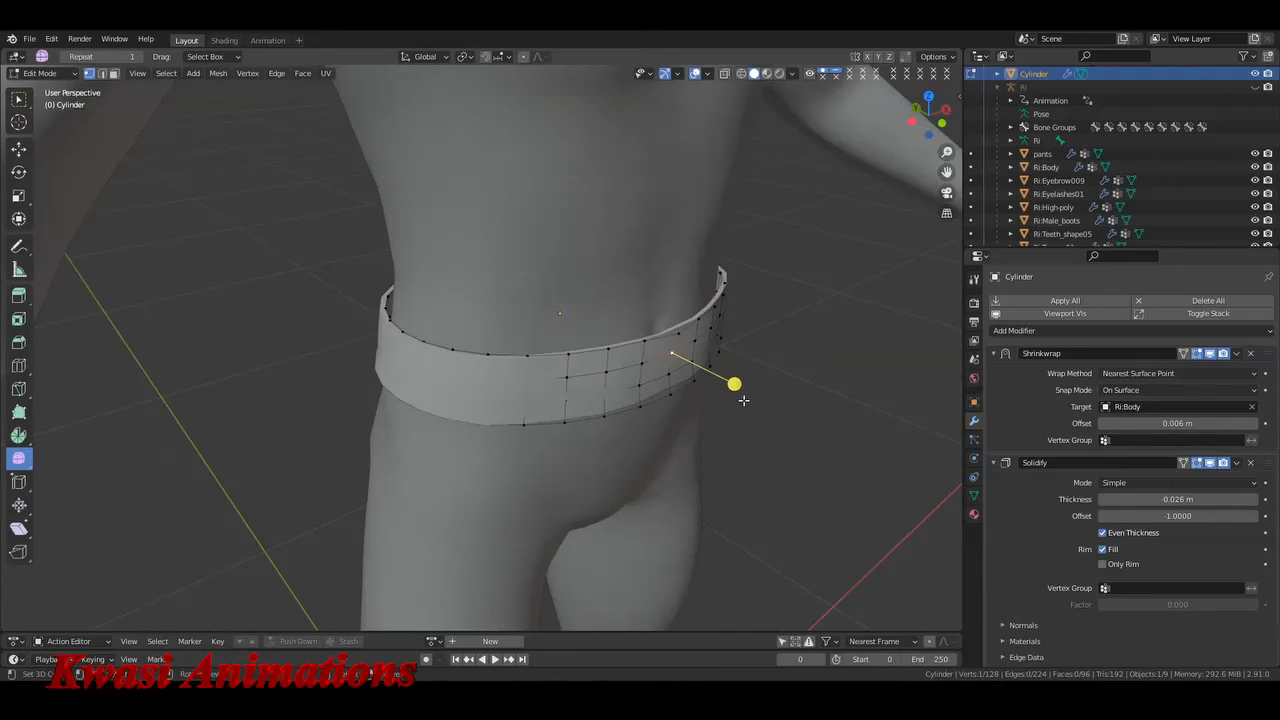
key("g")
key("y")
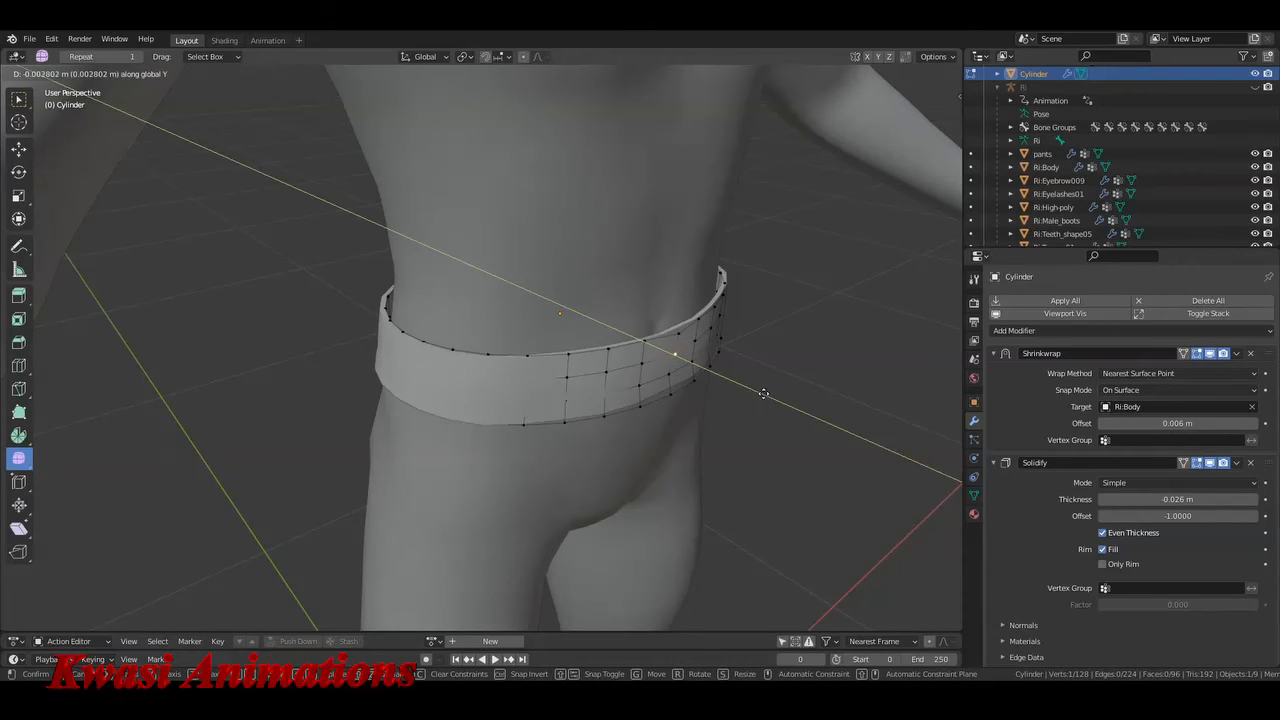
left_click(734, 384)
key("Tab")
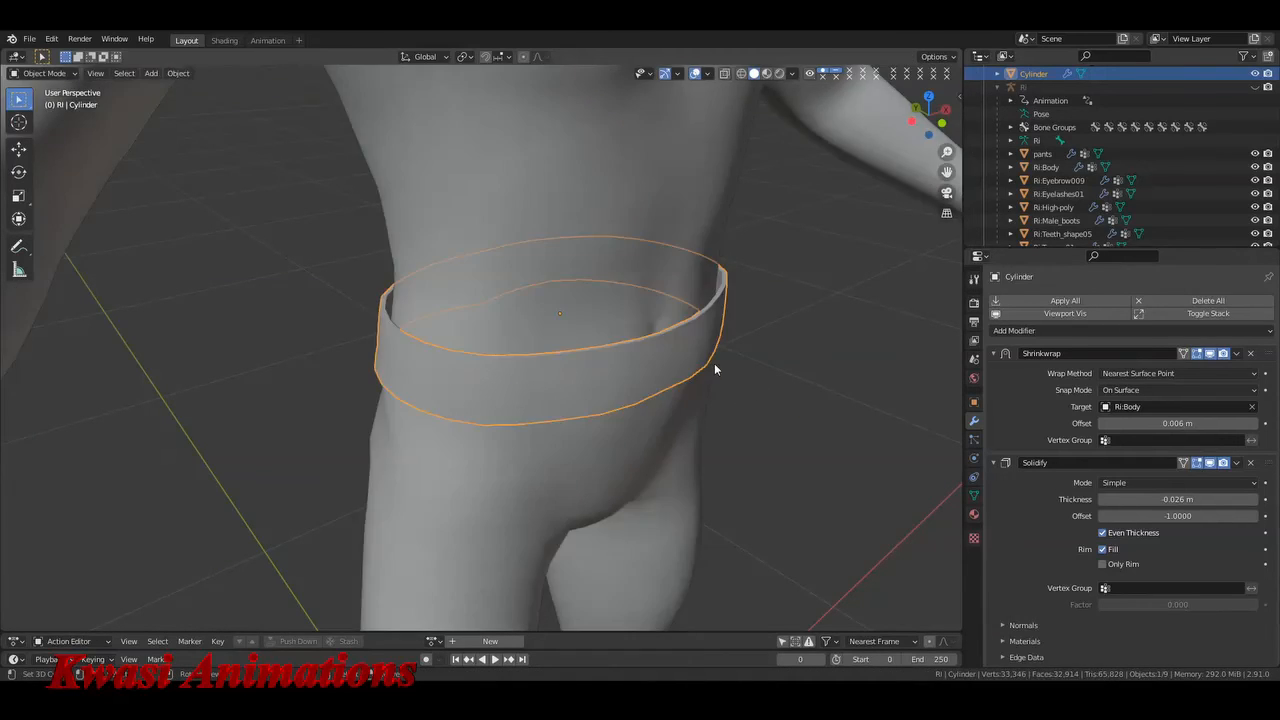
- Apply the waist band's Shrinkwrap and Solidify modifiers and check the resulting mesh
scroll(700, 375, "down", 5)
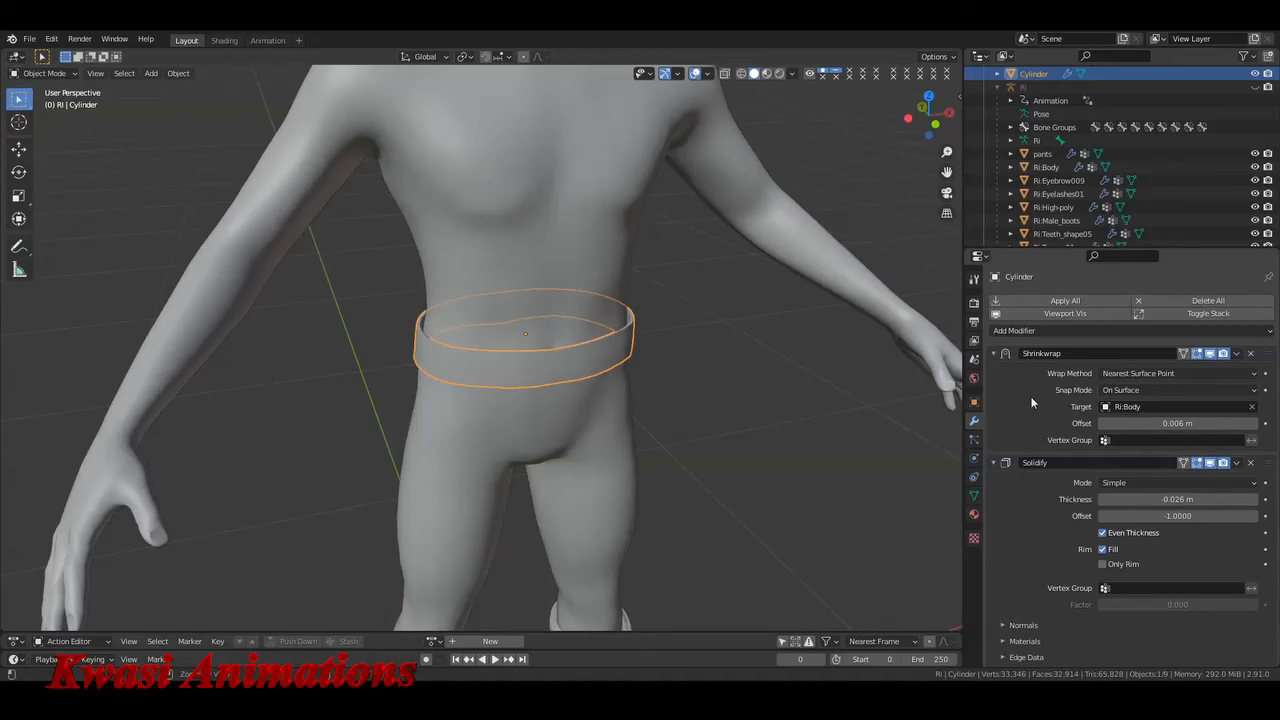
key("ctrl+a")
key("ctrl+a")
mouse_move(623, 434)
middle_mouse_down()
mouse_move(700, 430)
mouse_move(616, 424)
middle_mouse_up()
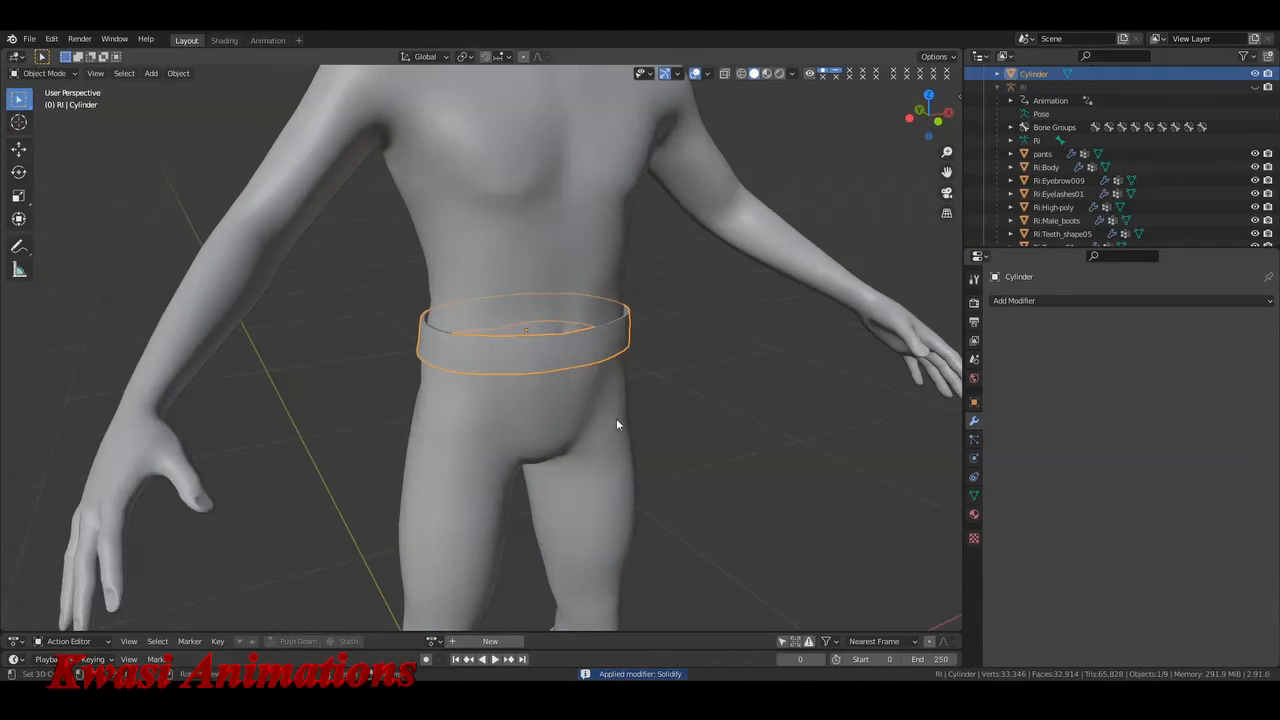
key("Tab")
key("Tab")
- Add a Subdivision Surface modifier with viewport level 2 to the waist band, apply it, and deselect the band
left_click(1084, 301)
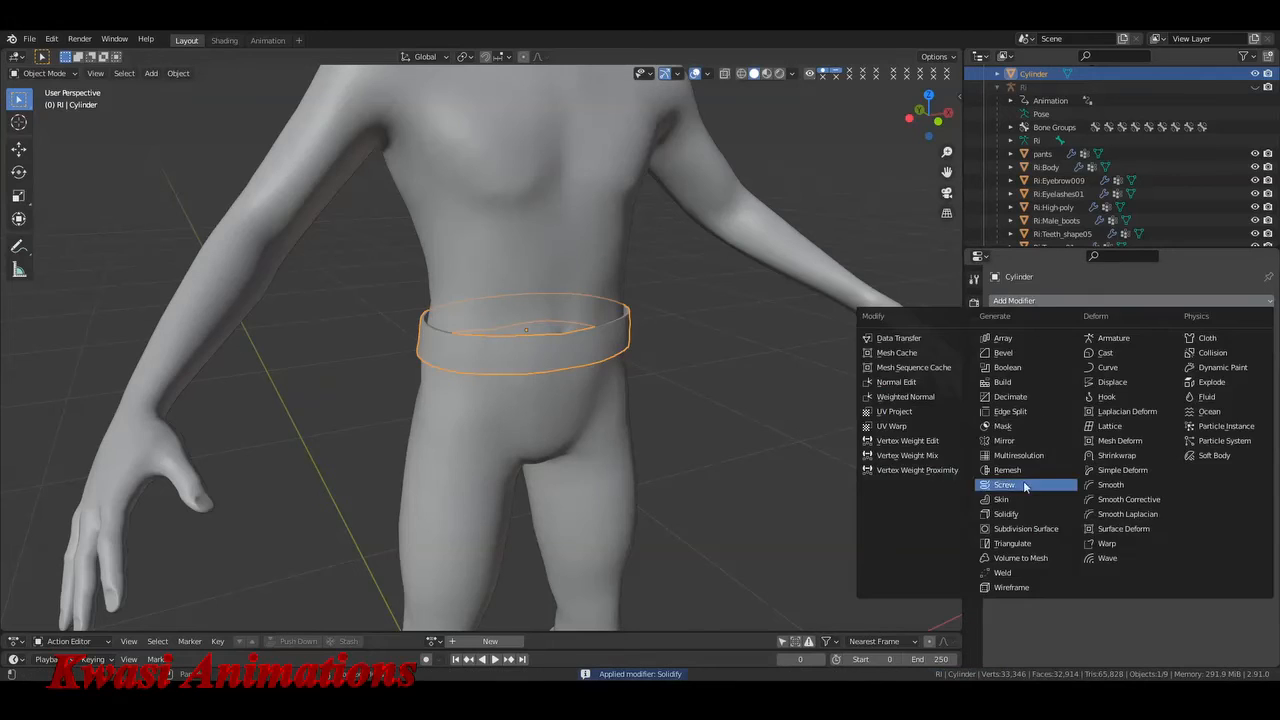
left_click(1020, 528)
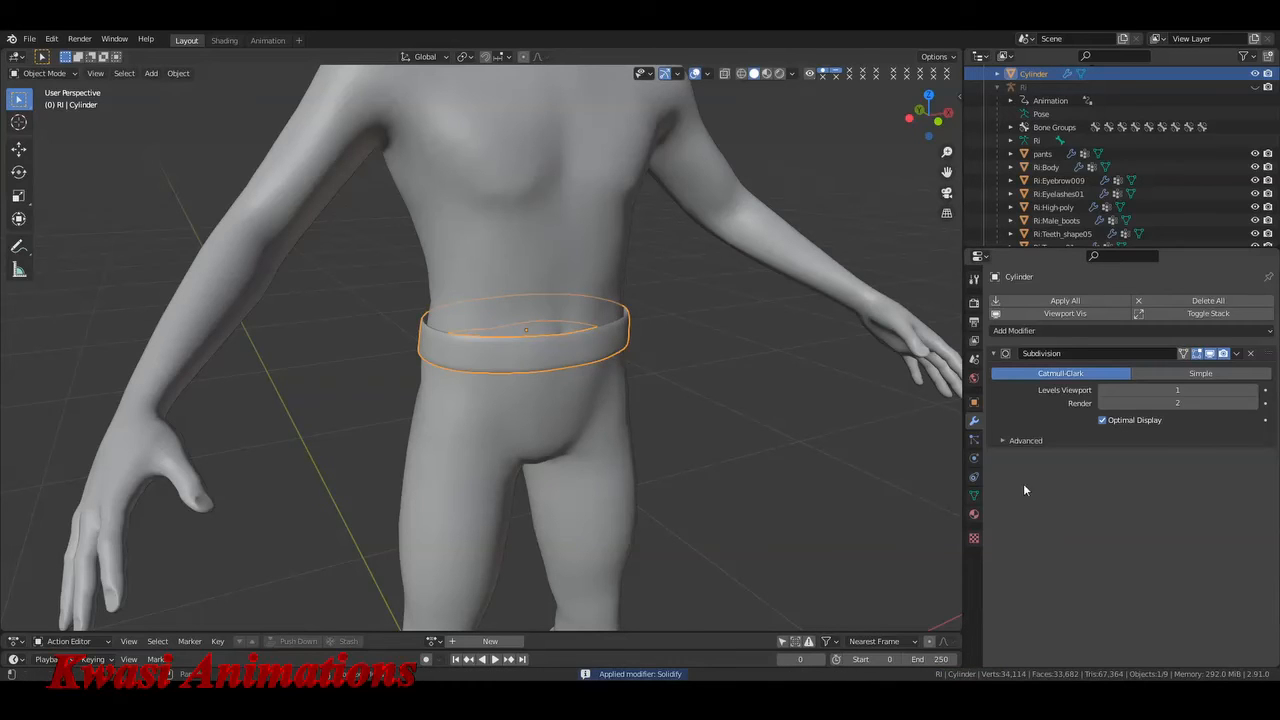
left_click(1254, 391)
middle_click_drag(880, 430, 560, 398)
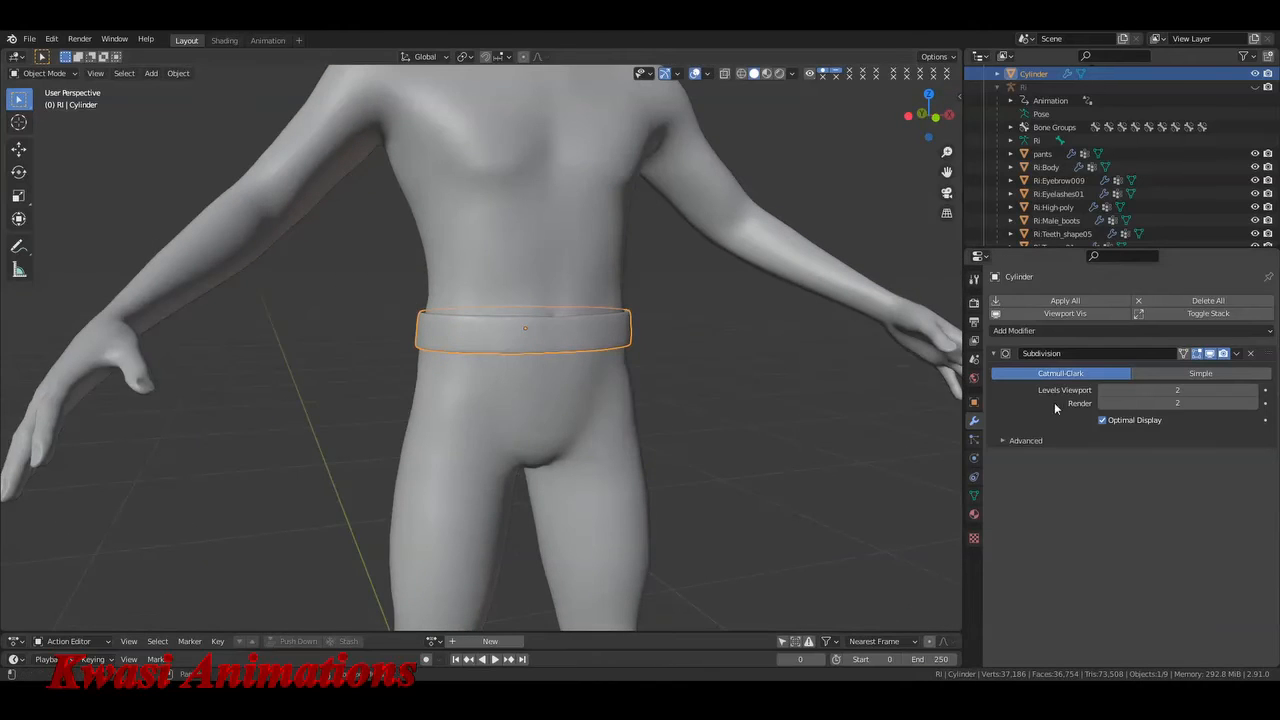
key("ctrl+a")
middle_click_drag(731, 396, 671, 328)
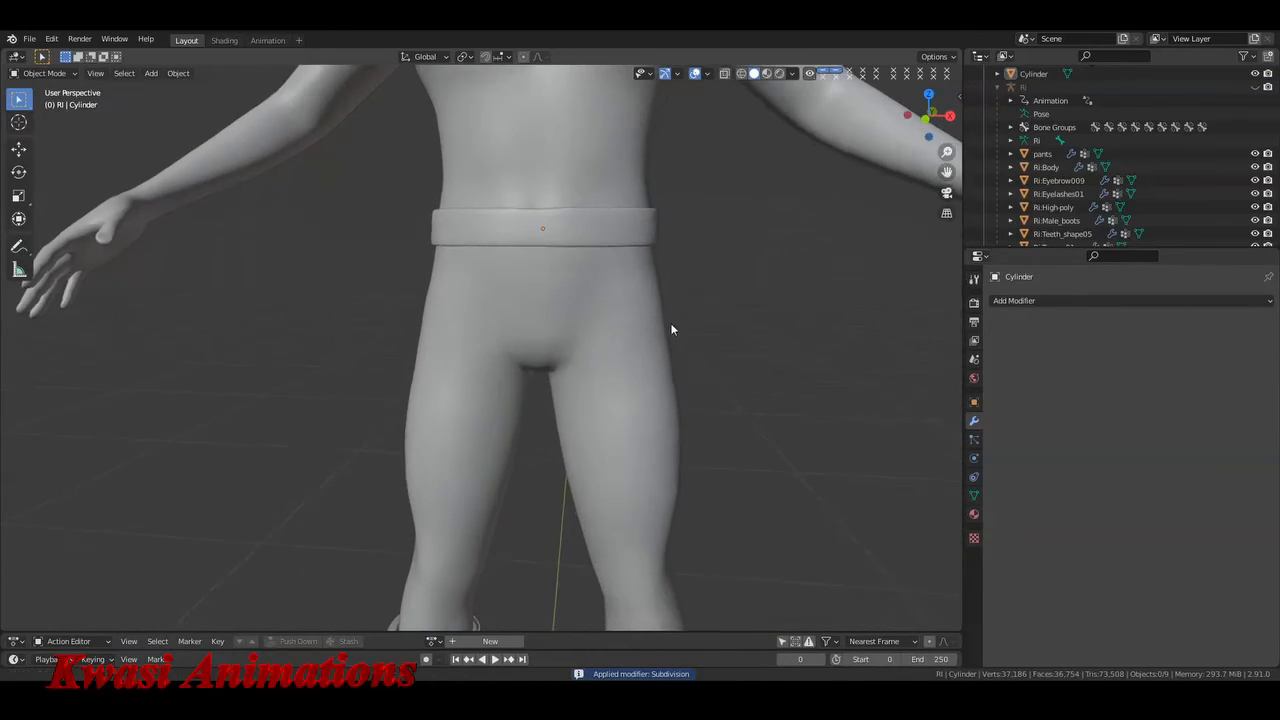
- Add a Solidify modifier to the pants with Even Thickness enabled and a thickness of -0.013 m
left_click(666, 330)
left_click(1150, 330)
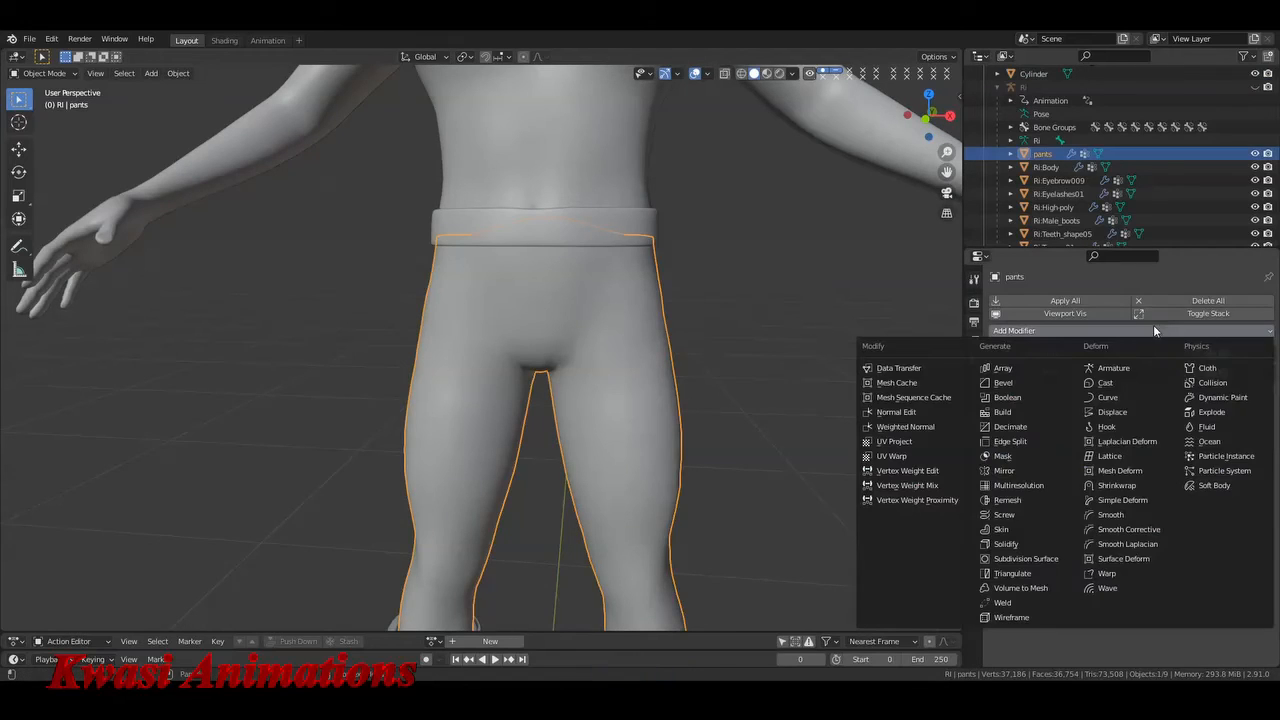
left_click(1037, 542)
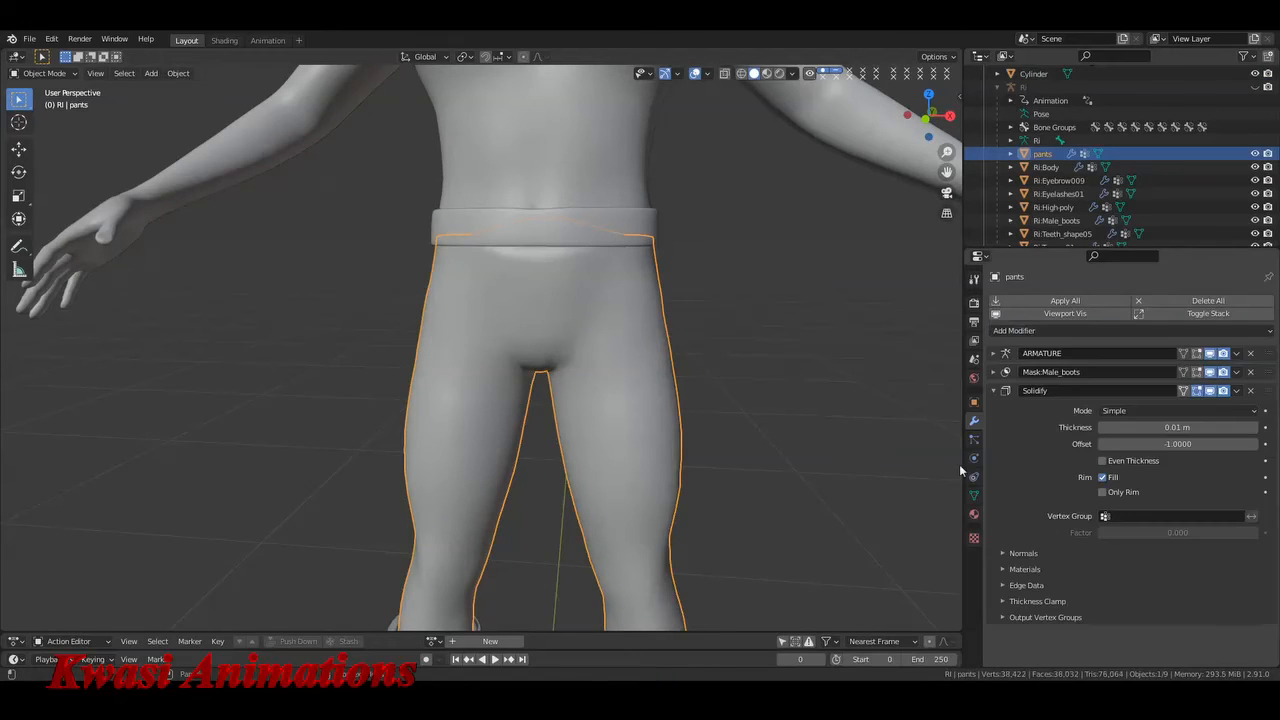
left_click(1103, 461)
double_click(1166, 427)
key("BackSpace")
type("-0.013")
key("Return")
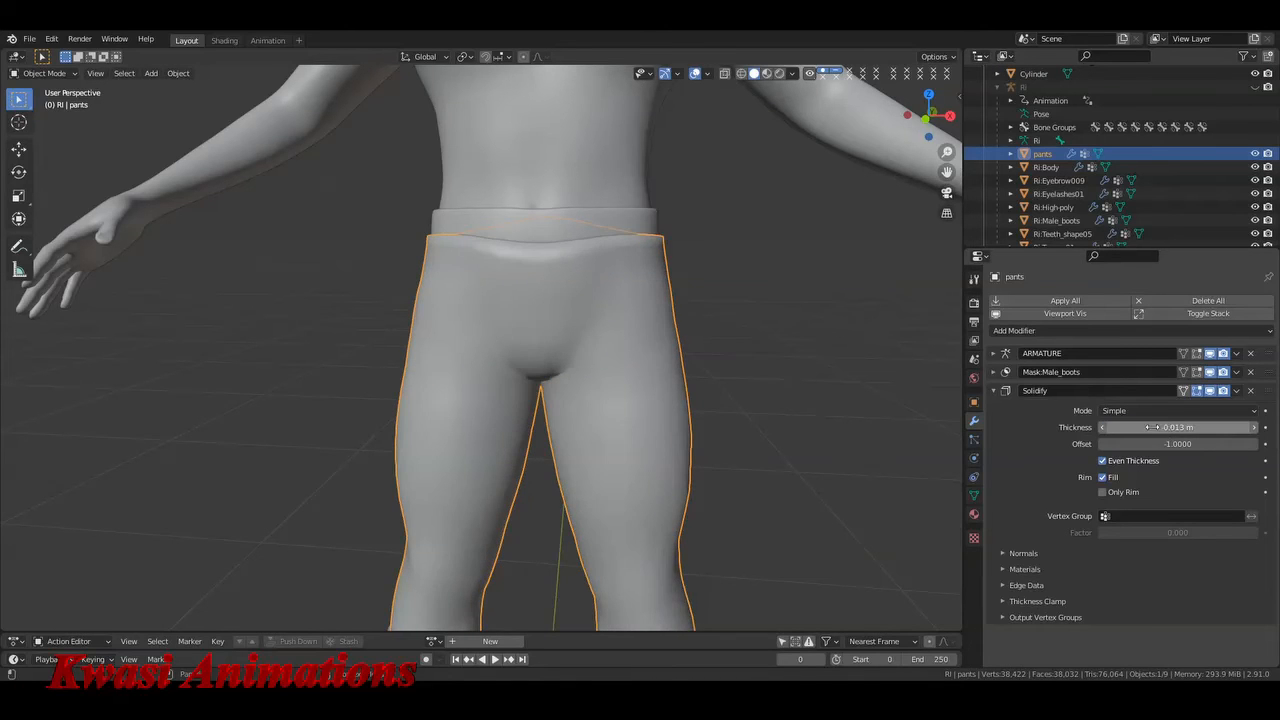
- Set the pants' Solidify thickness to -0.003 m, apply the modifier, and deselect the pants
middle_click_drag(790, 330, 641, 358)
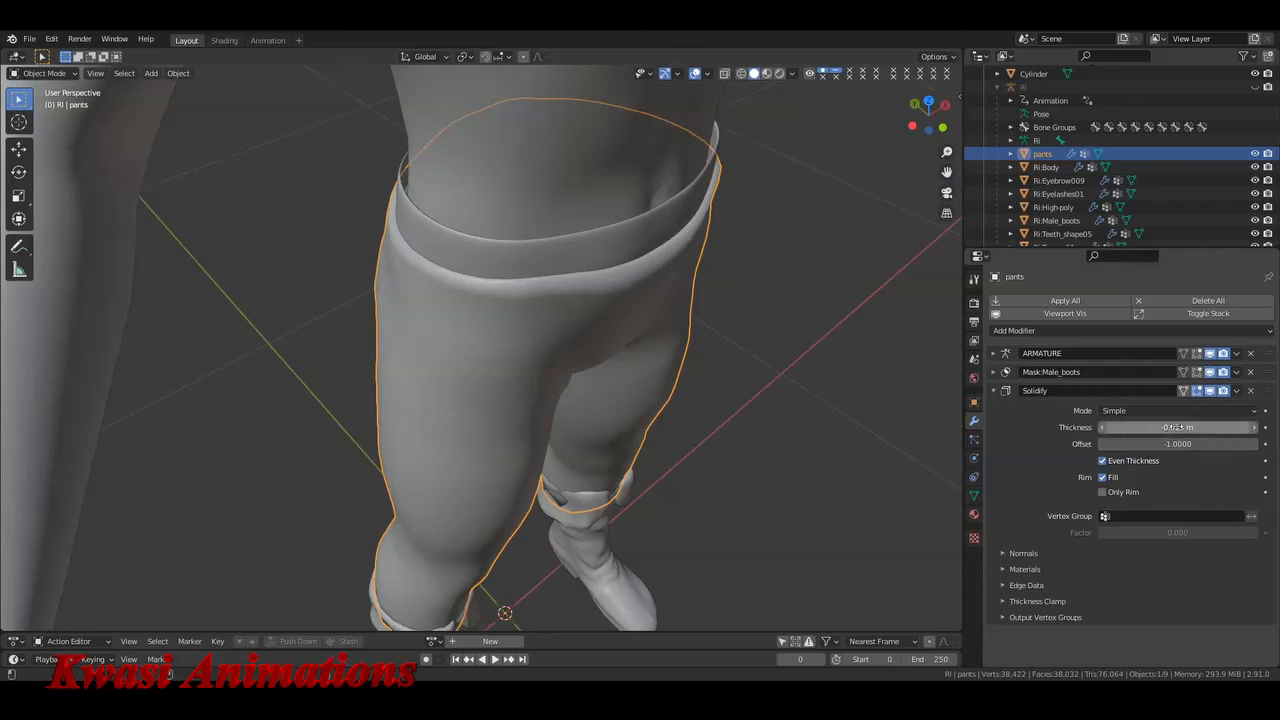
left_click_drag(1178, 427, 1194, 427)
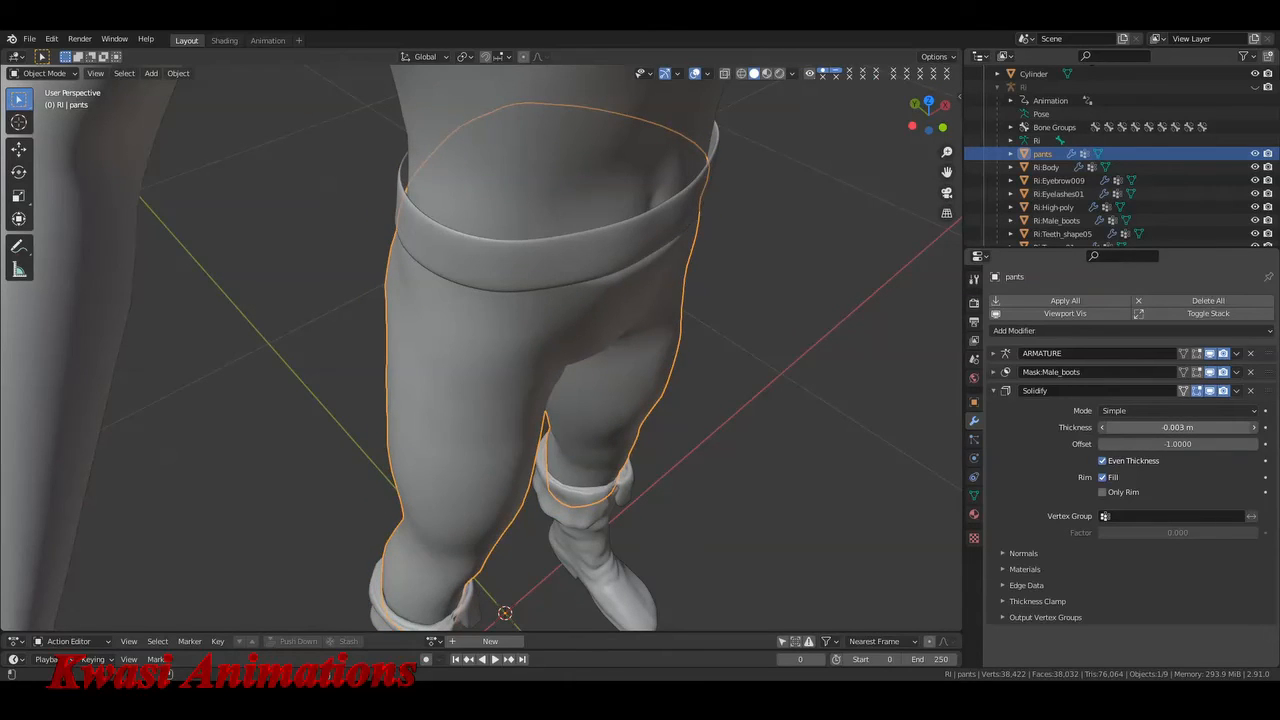
key("ctrl+a")
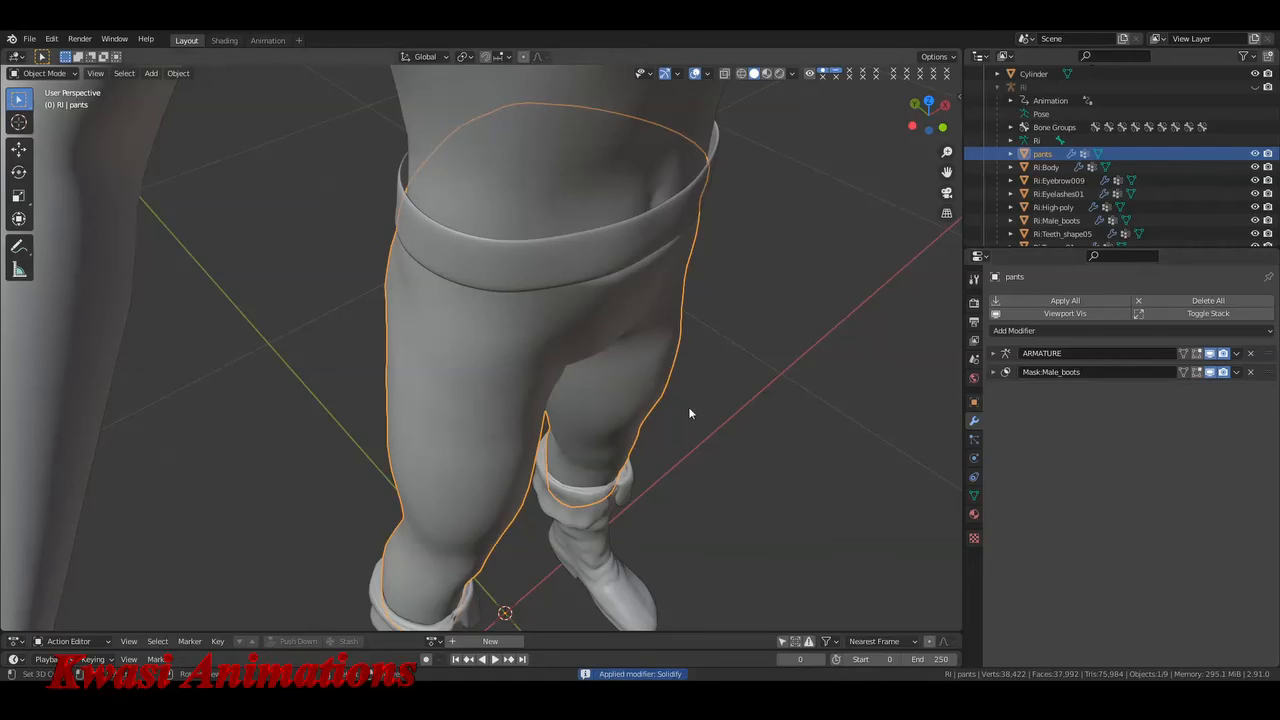
middle_click_drag(688, 408, 597, 387)
key("alt+a")
- Move the waist band down along Z by about 0.0076 m
middle_click_drag(706, 390, 577, 335)
scroll(694, 360, "down", 4)
scroll(643, 329, "up", 4)
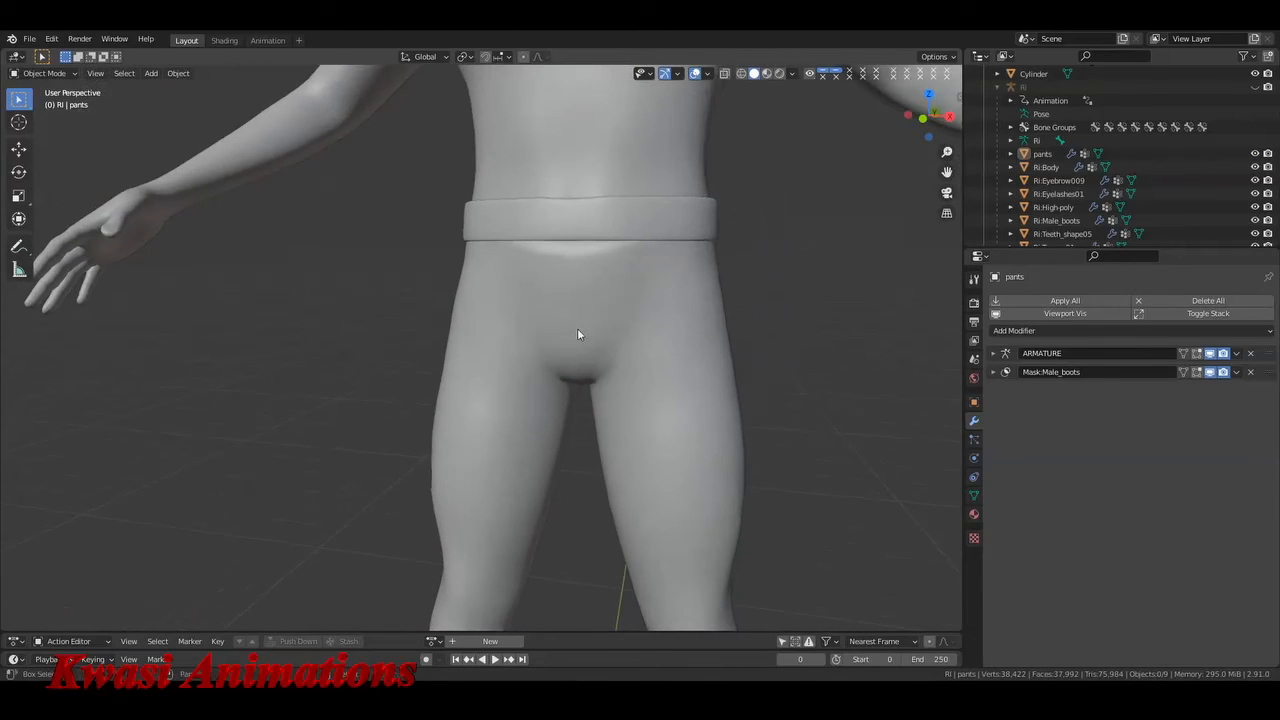
left_click(586, 216)
key("g")
key("z")
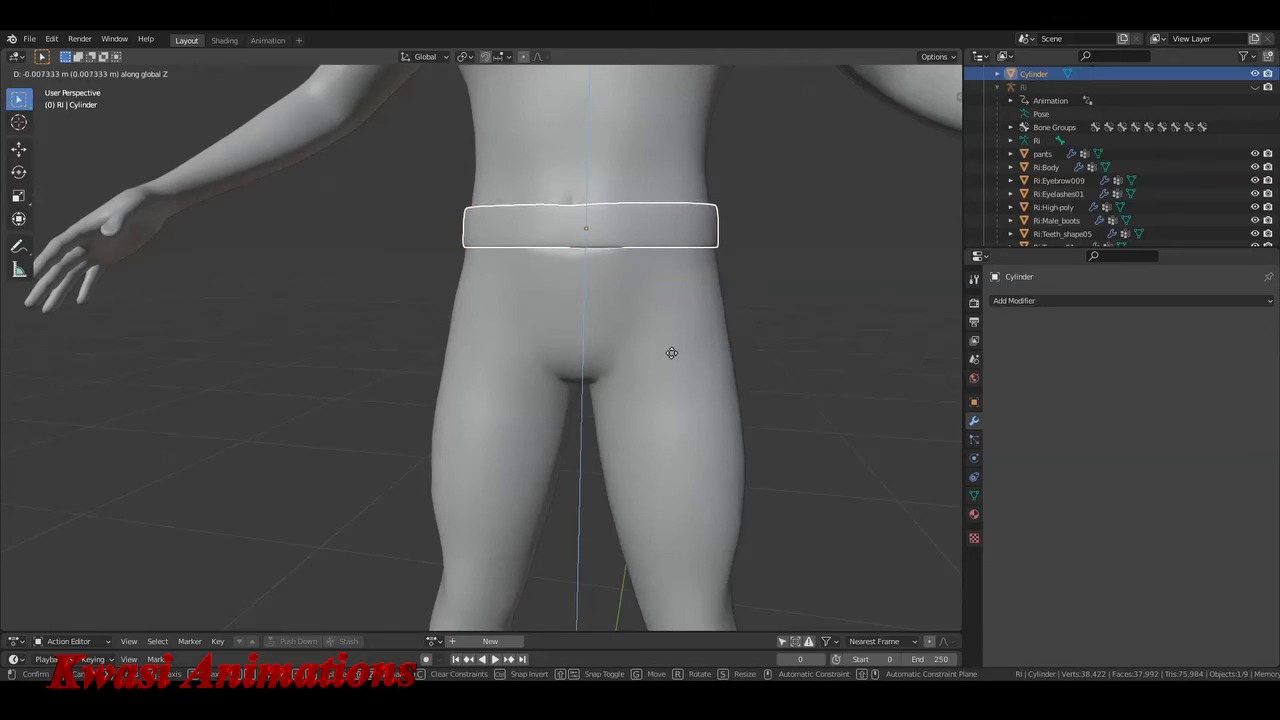
left_click(672, 350)
middle_click_drag(677, 354, 720, 296)
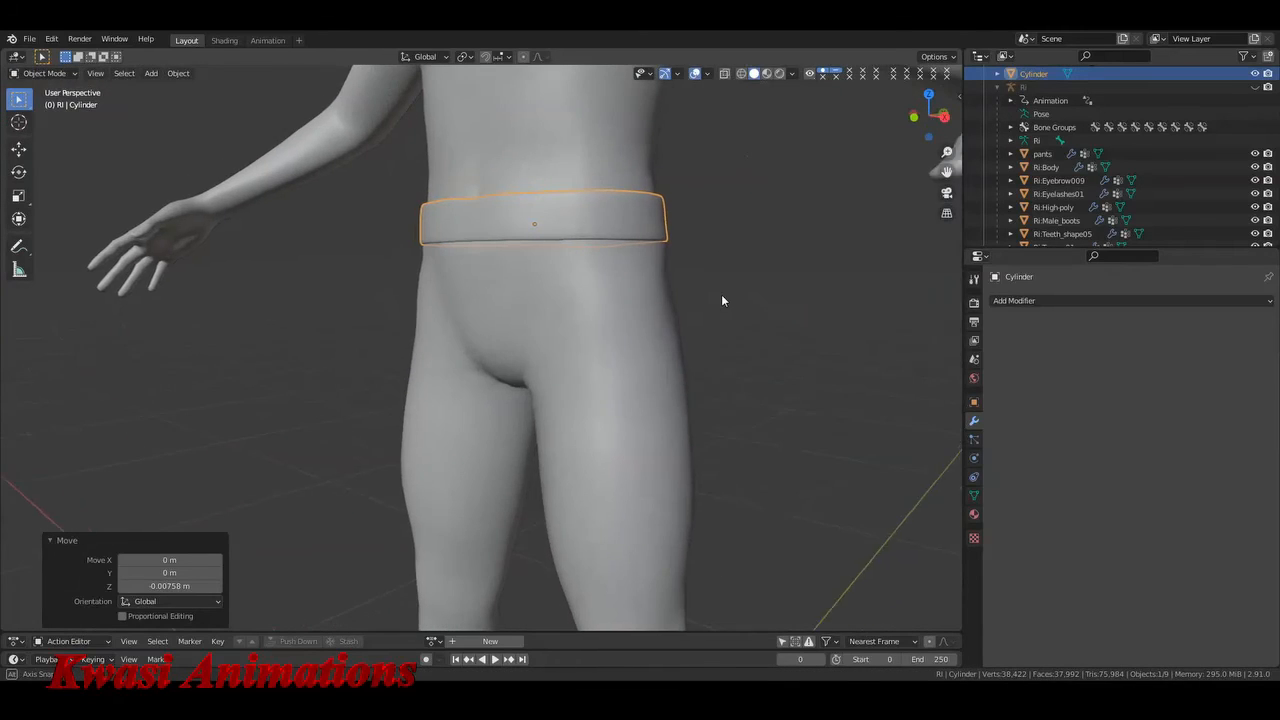
- Fine-tune the waist band's height along Z, deselect it, and check its fit around the hips
key("g")
key("z")
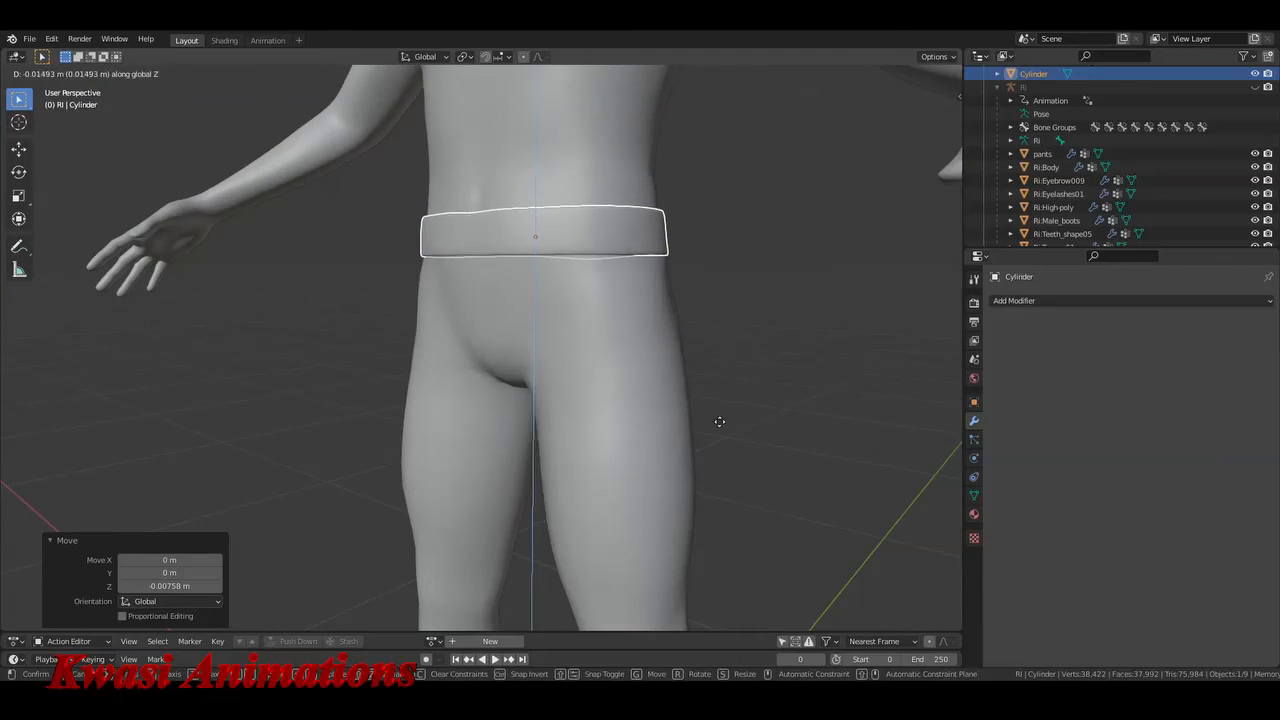
left_click(736, 327)
scroll(580, 318, "down", 4)
middle_click_drag(580, 318, 629, 322)
left_click(629, 322)
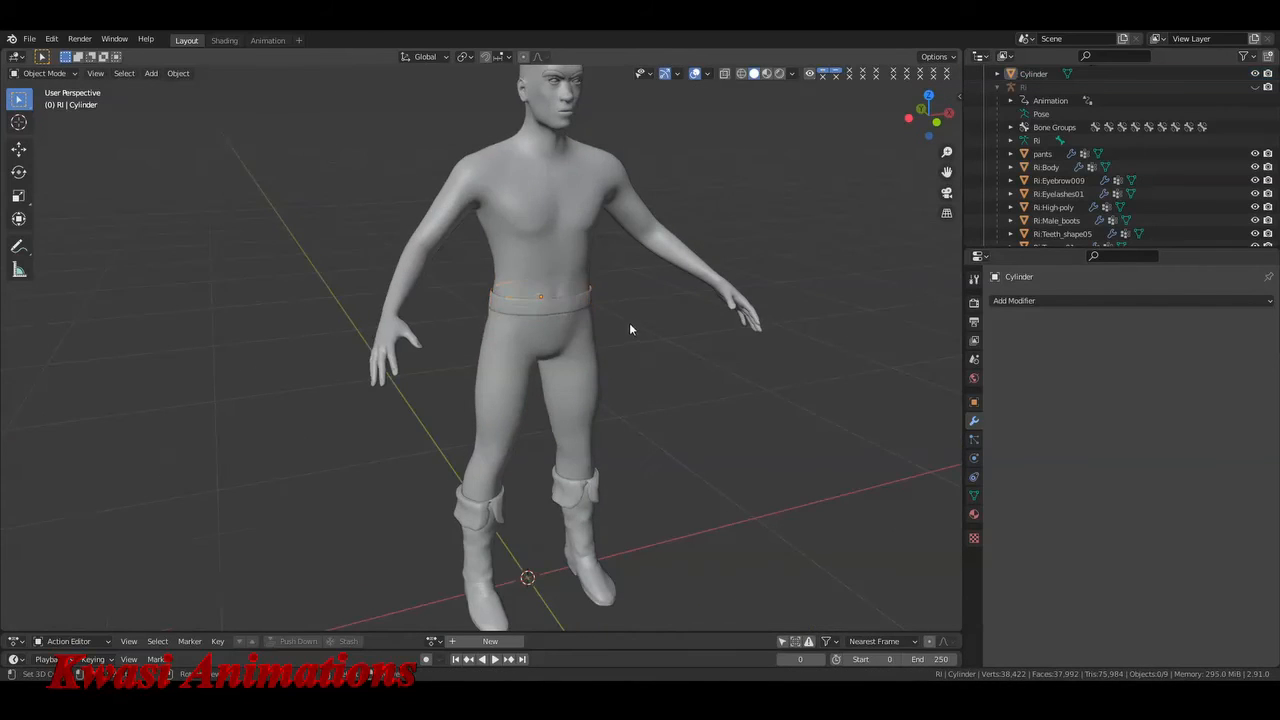
scroll(629, 322, "down", 4)
middle_click_drag(537, 320, 423, 342)
scroll(423, 342, "up", 5)
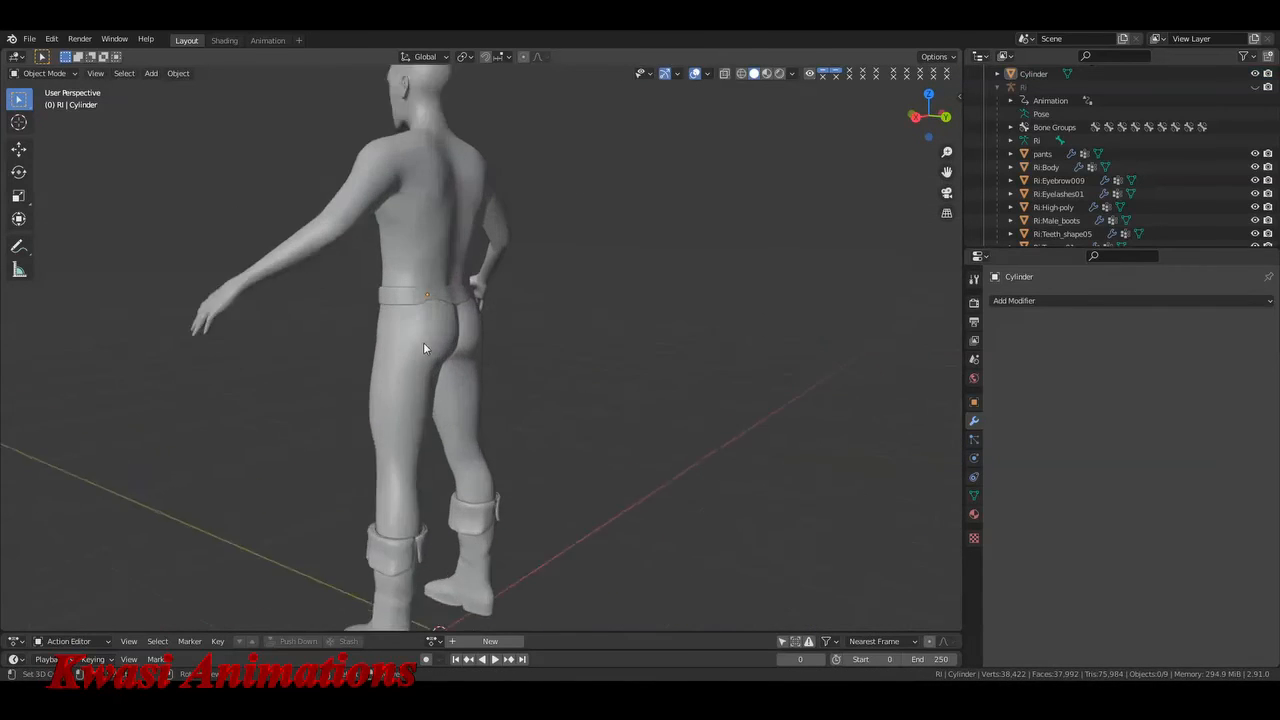
- In Edit Mode, scale the waist band's bottom edge loop to about 1.017 with proportional editing at size 0.08, and return to Object Mode
left_click(447, 278)
scroll(551, 352, "up", 3)
key("Tab")
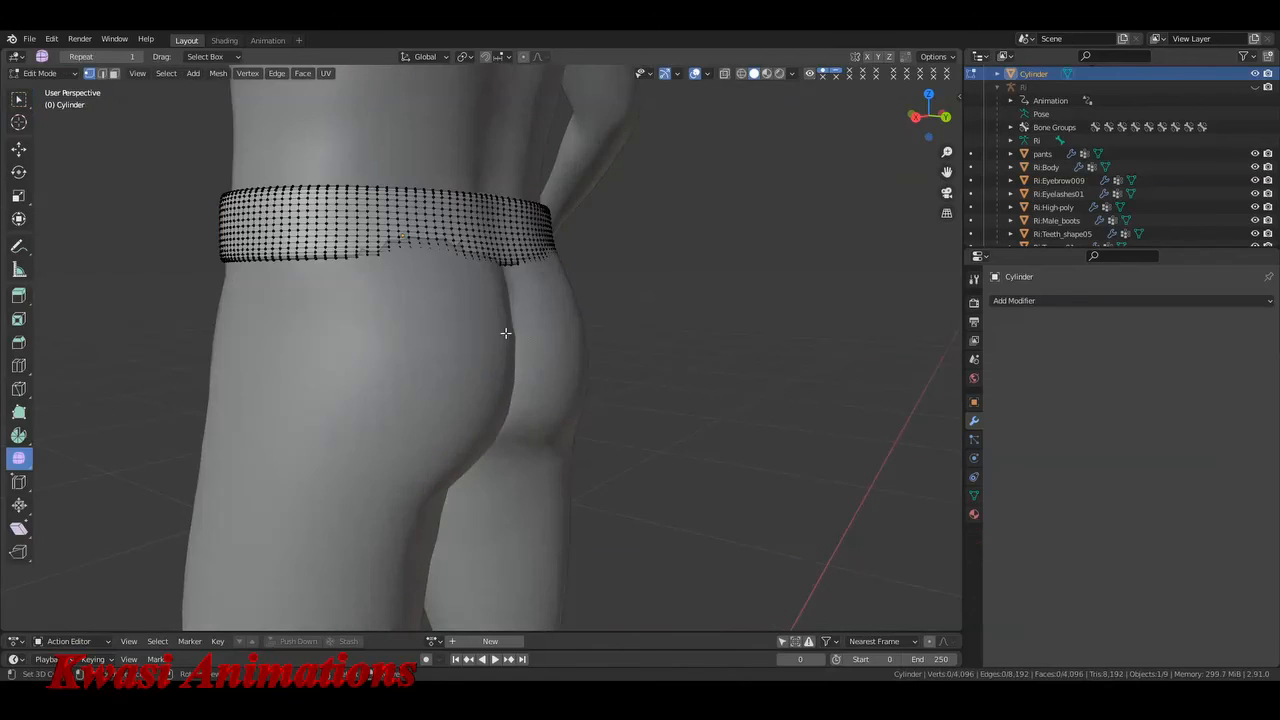
left_click(510, 264, "alt")
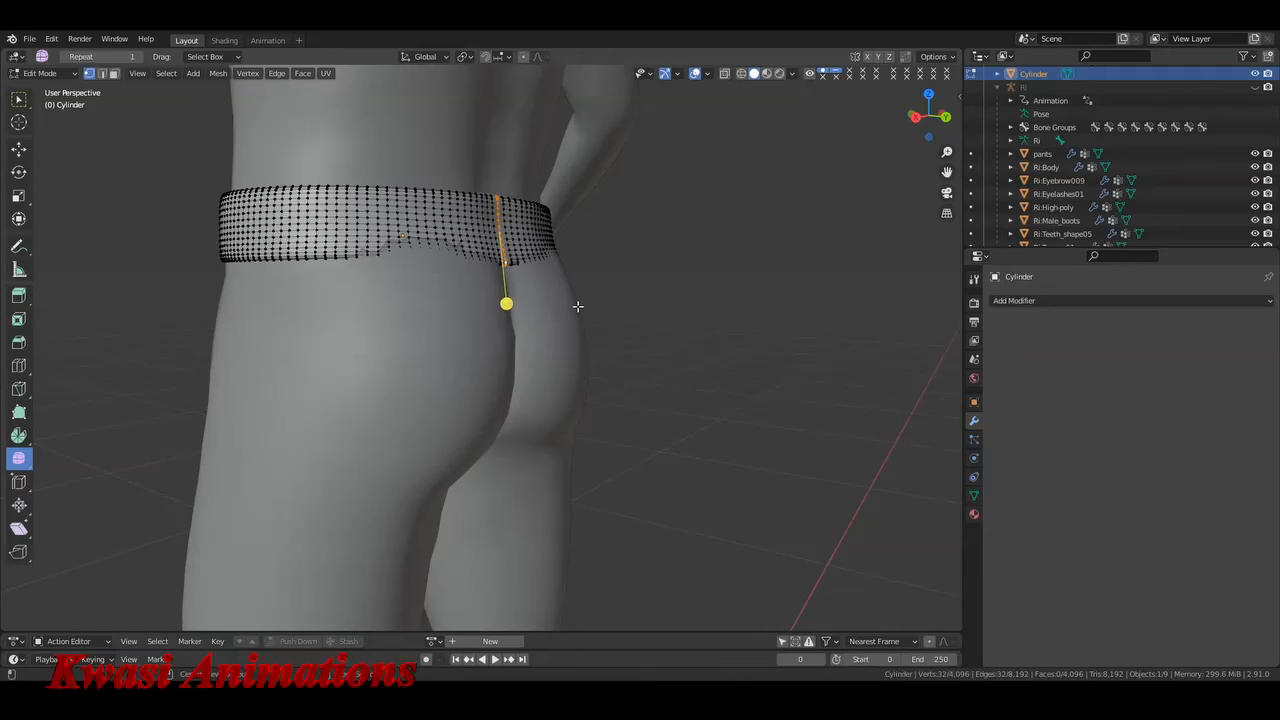
left_click(517, 262, "alt")
scroll(529, 276, "up", 4)
scroll(561, 188, "up", 3, "shift")
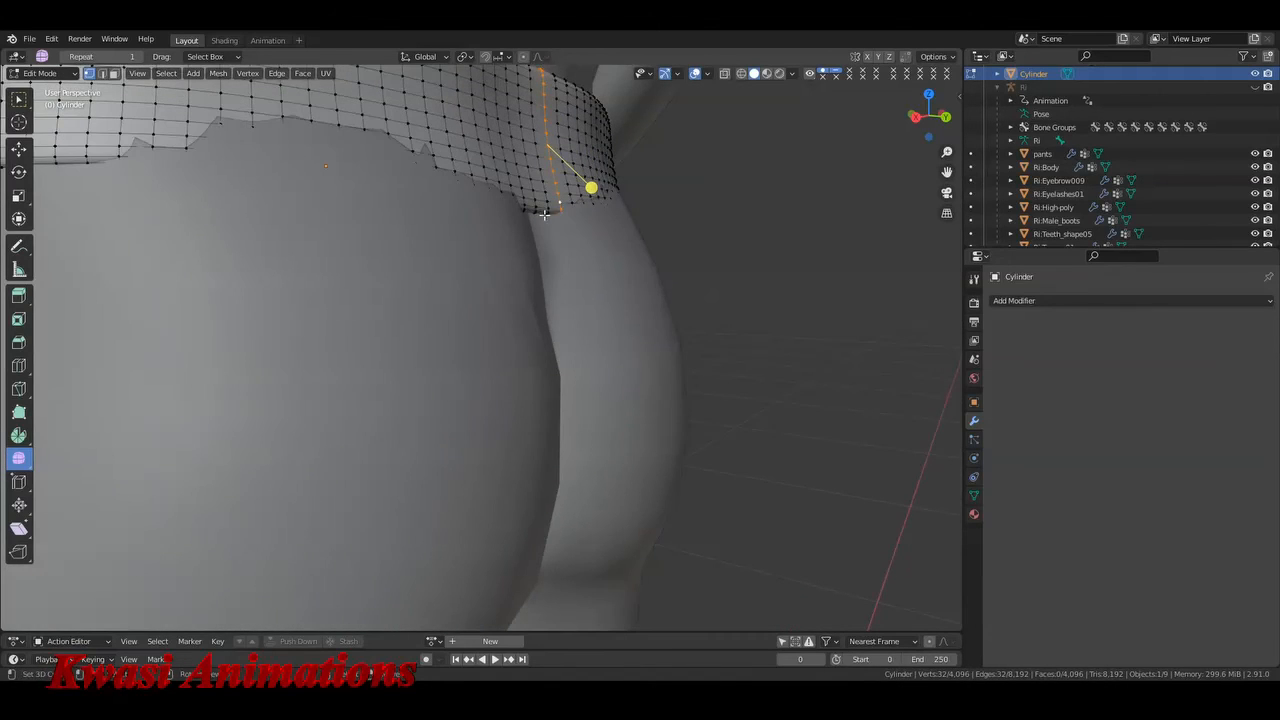
right_click(542, 208, "alt")
scroll(580, 238, "down", 5)
middle_click_drag(562, 301, 565, 265, "shift")
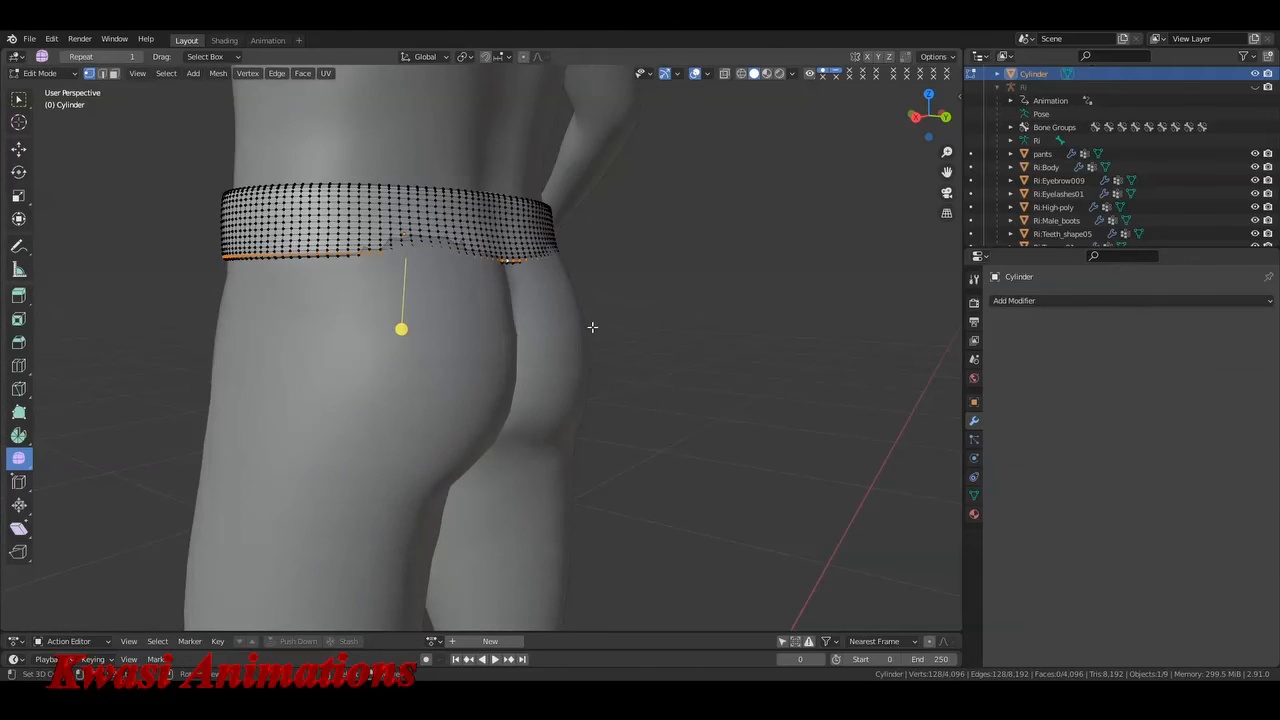
key("s")
scroll(610, 324, "up", 4)
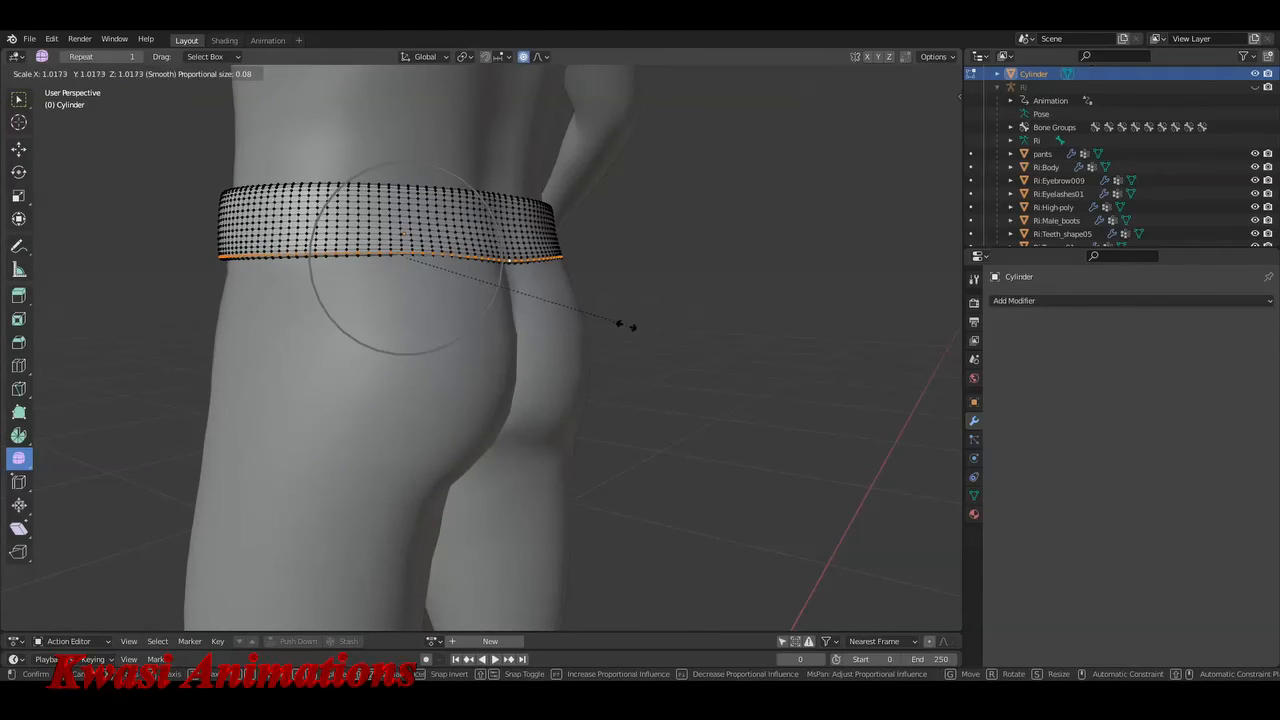
left_click(632, 324)
key("Tab")
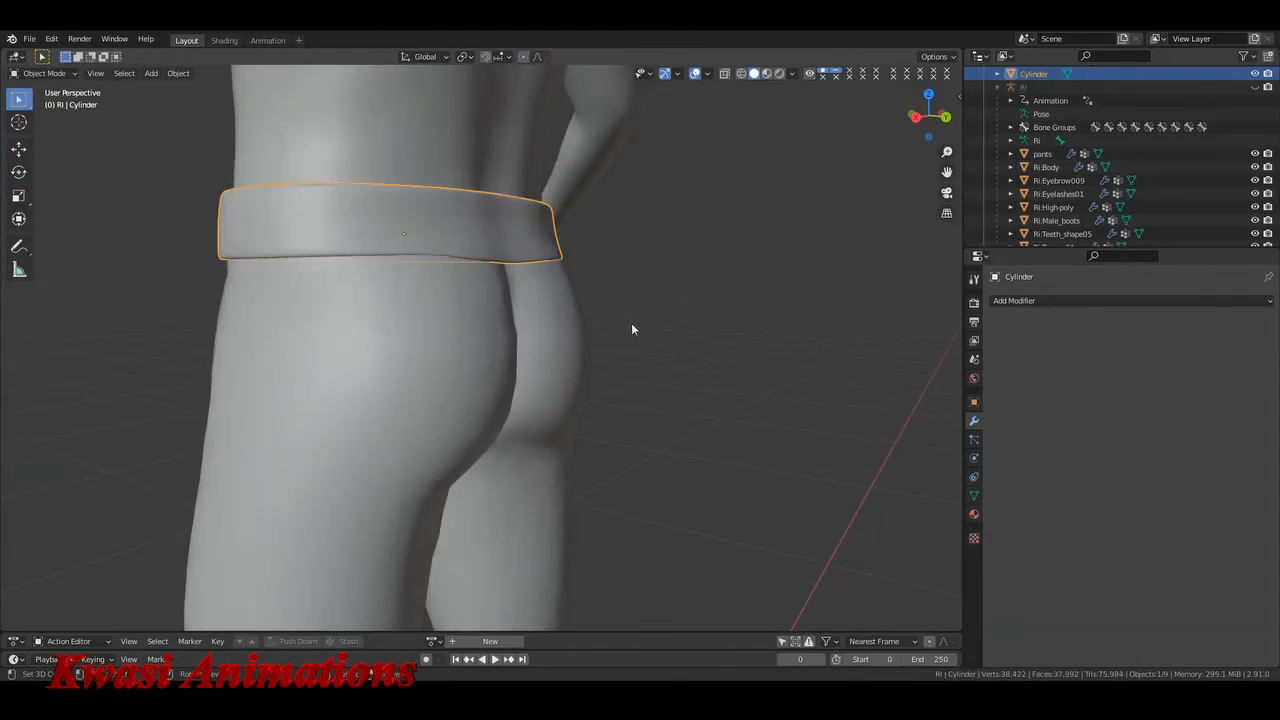
- Deselect the waist band and save the file
scroll(600, 322, "down", 5)
middle_click_drag(330, 303, 625, 314)
key("alt+a")
scroll(613, 306, "down", 4)
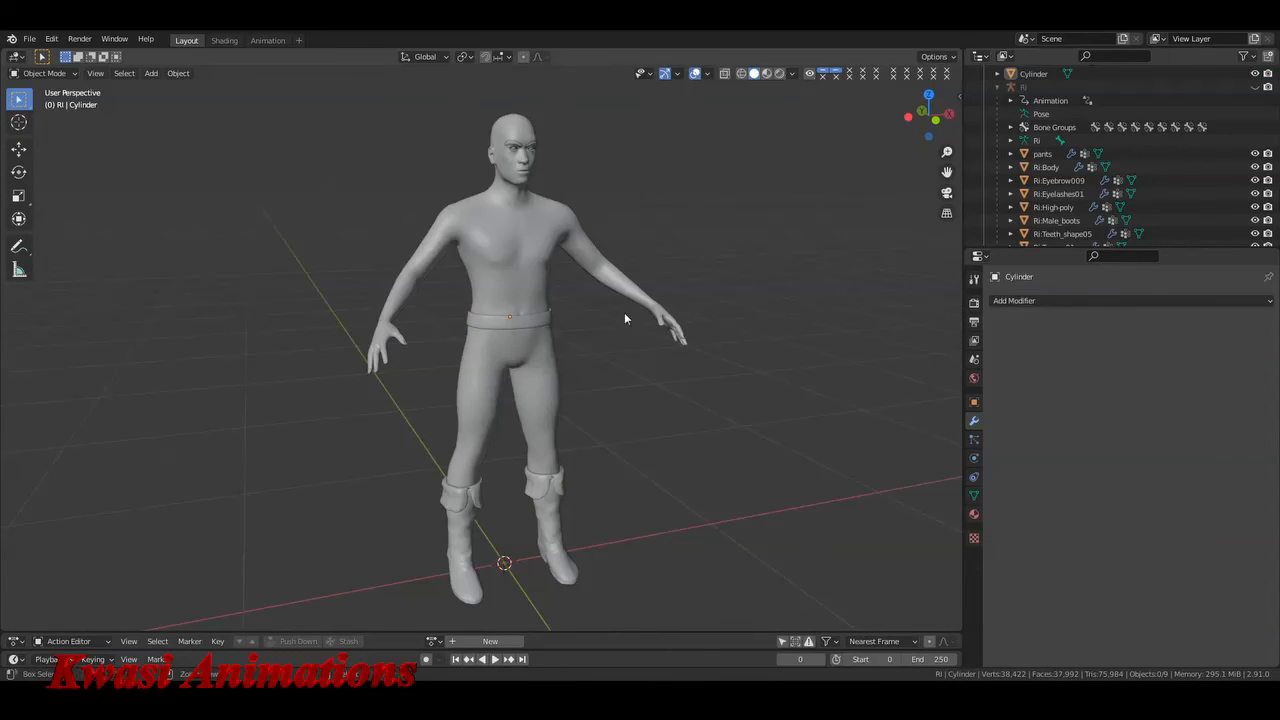
key("ctrl+s")
- Show the character in front orthographic view with Material Preview shading
middle_click_drag(743, 386, 610, 372)
scroll(704, 350, "down", 6)
key("KP_1")
scroll(609, 366, "up", 4)
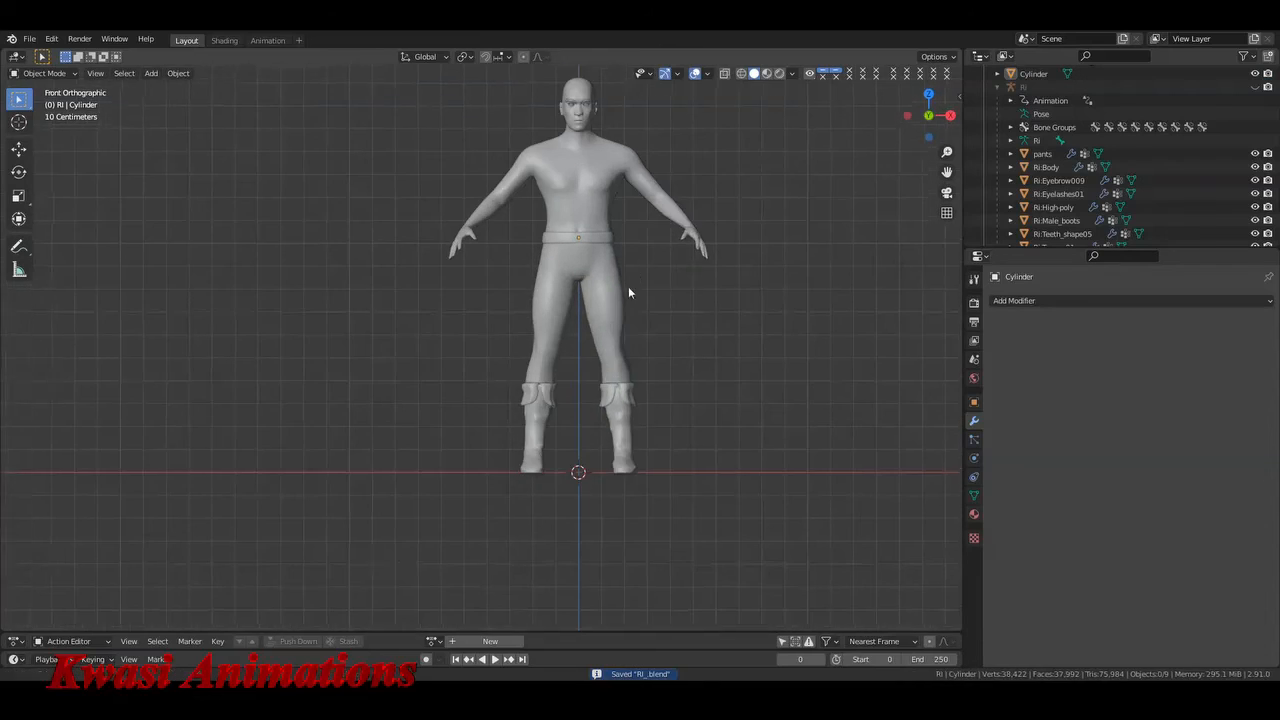
key("z")
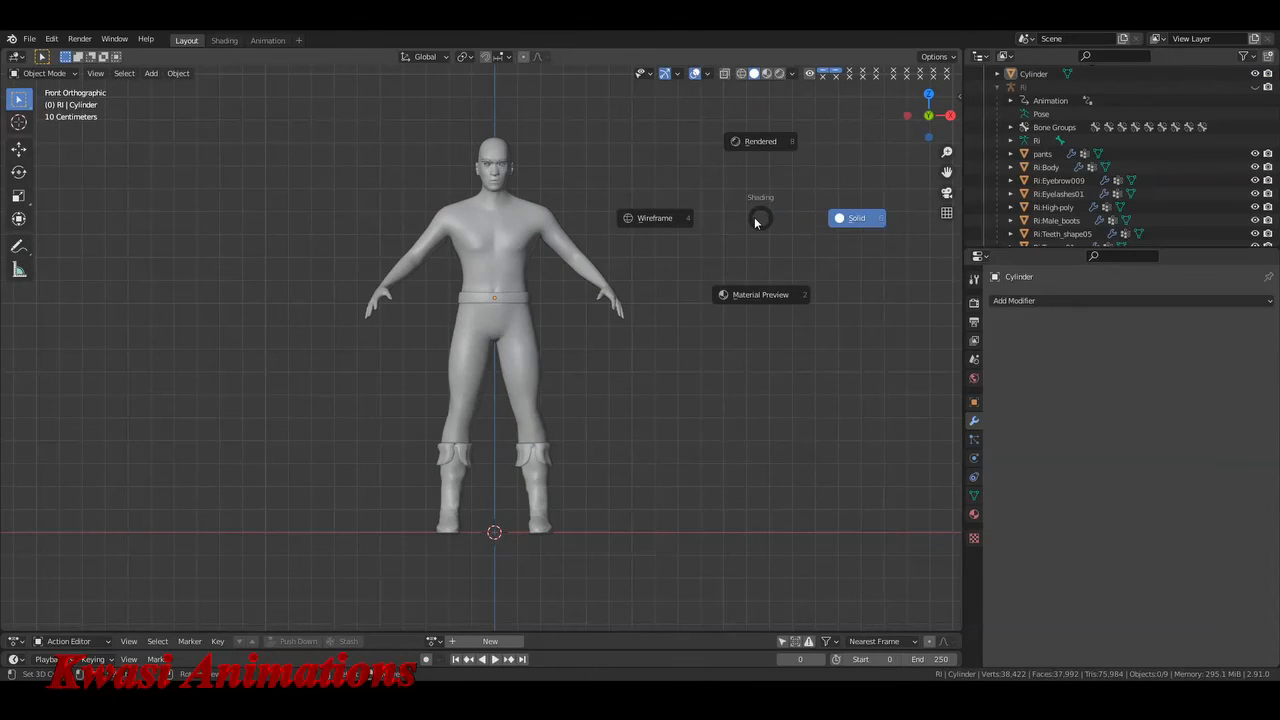
key("2")
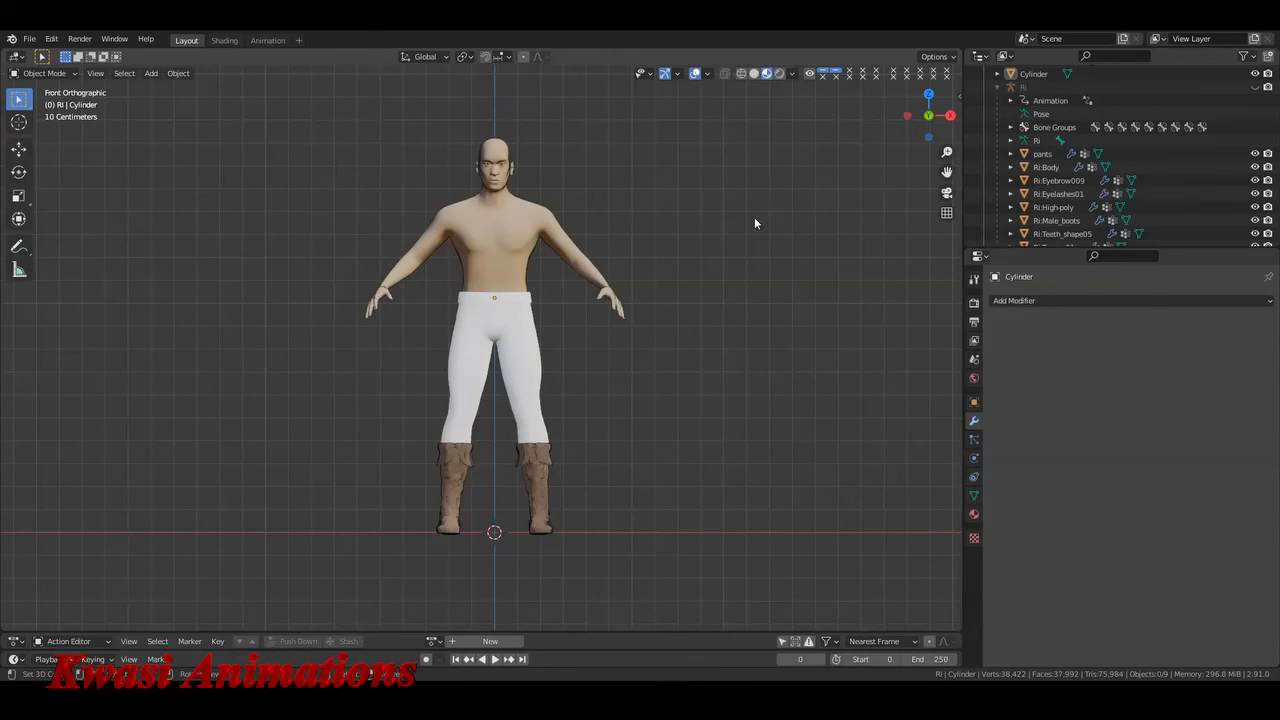
scroll(755, 219, "up", 3)
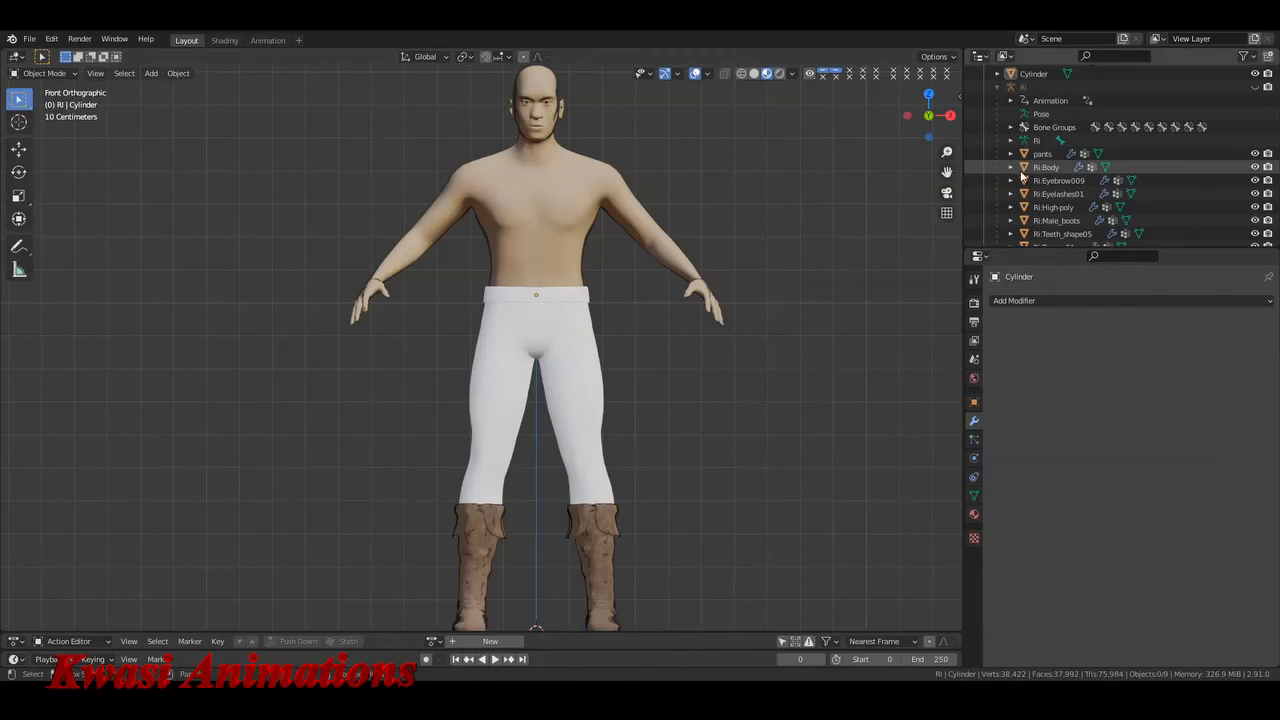
- Check the modifier stacks of the waist band and the pants
left_click(582, 296)
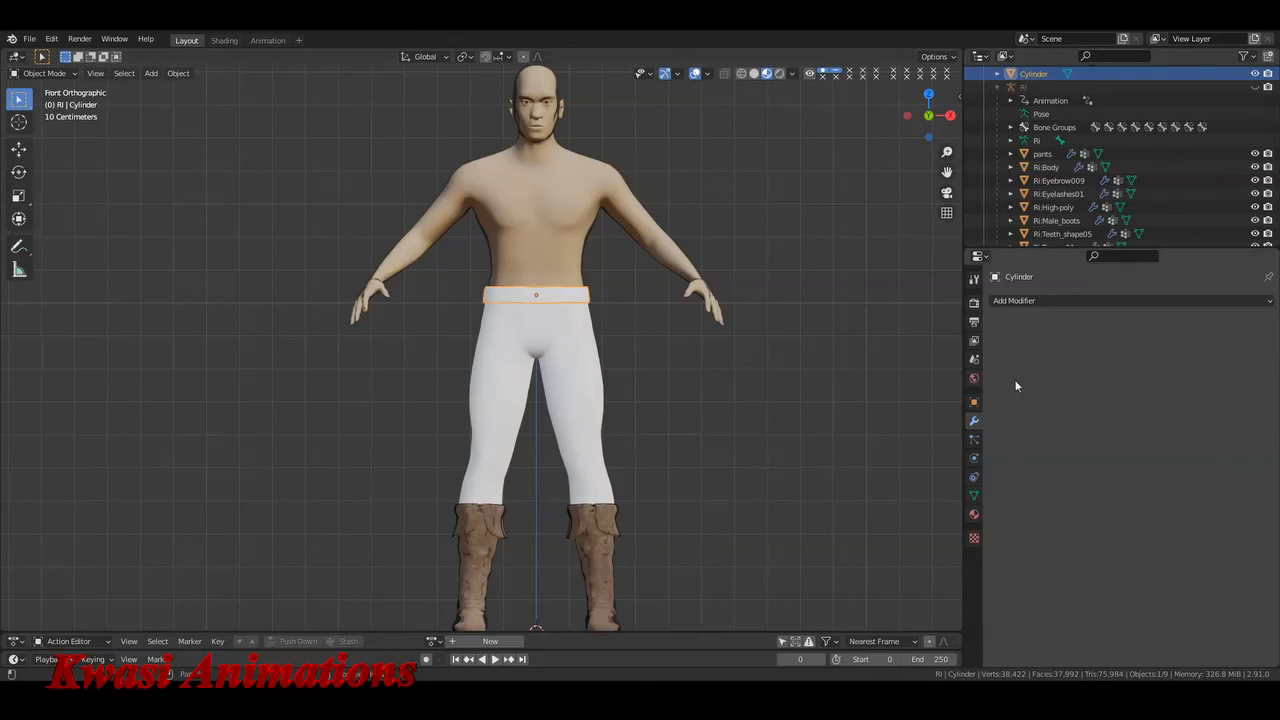
left_click(1086, 300)
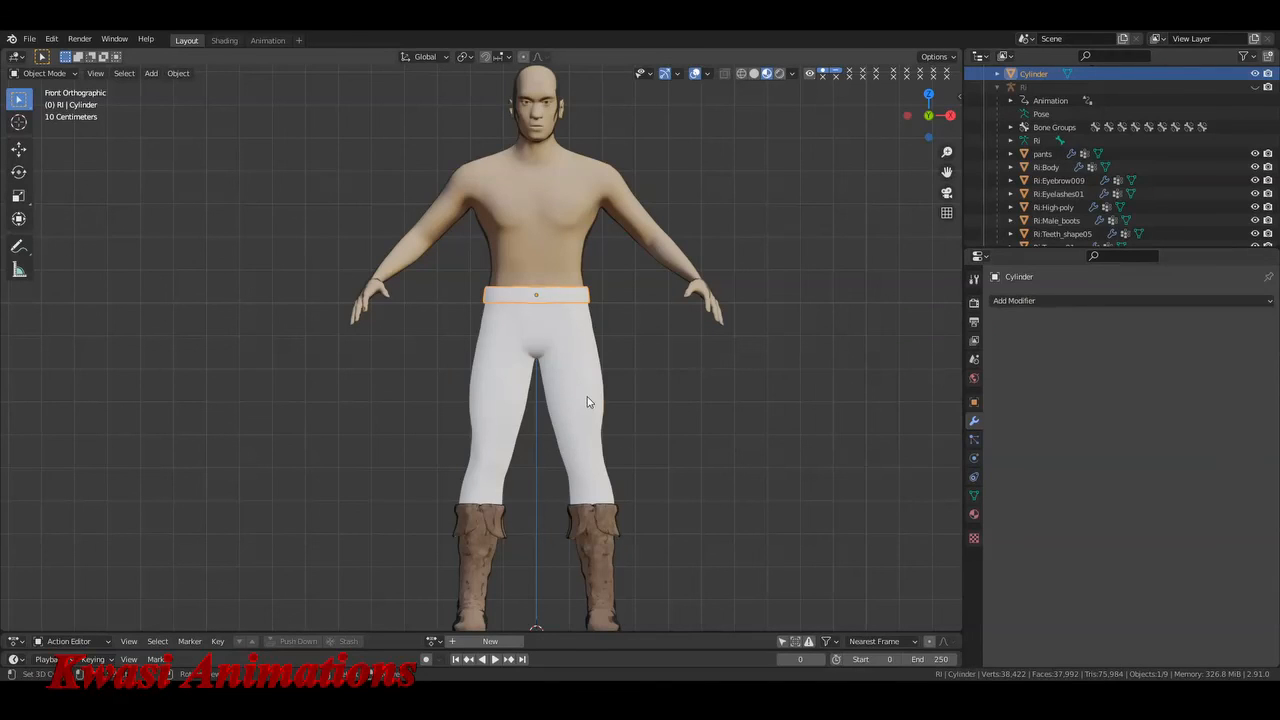
left_click(588, 402)
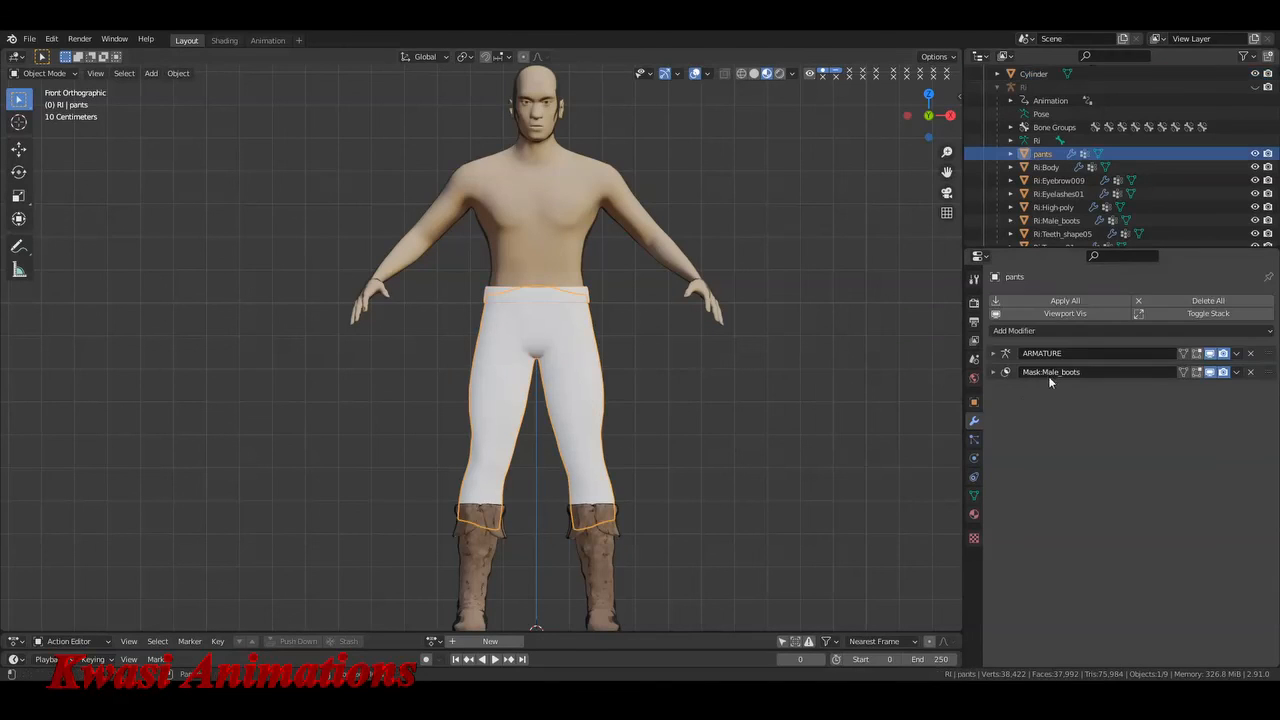
left_click(567, 293)
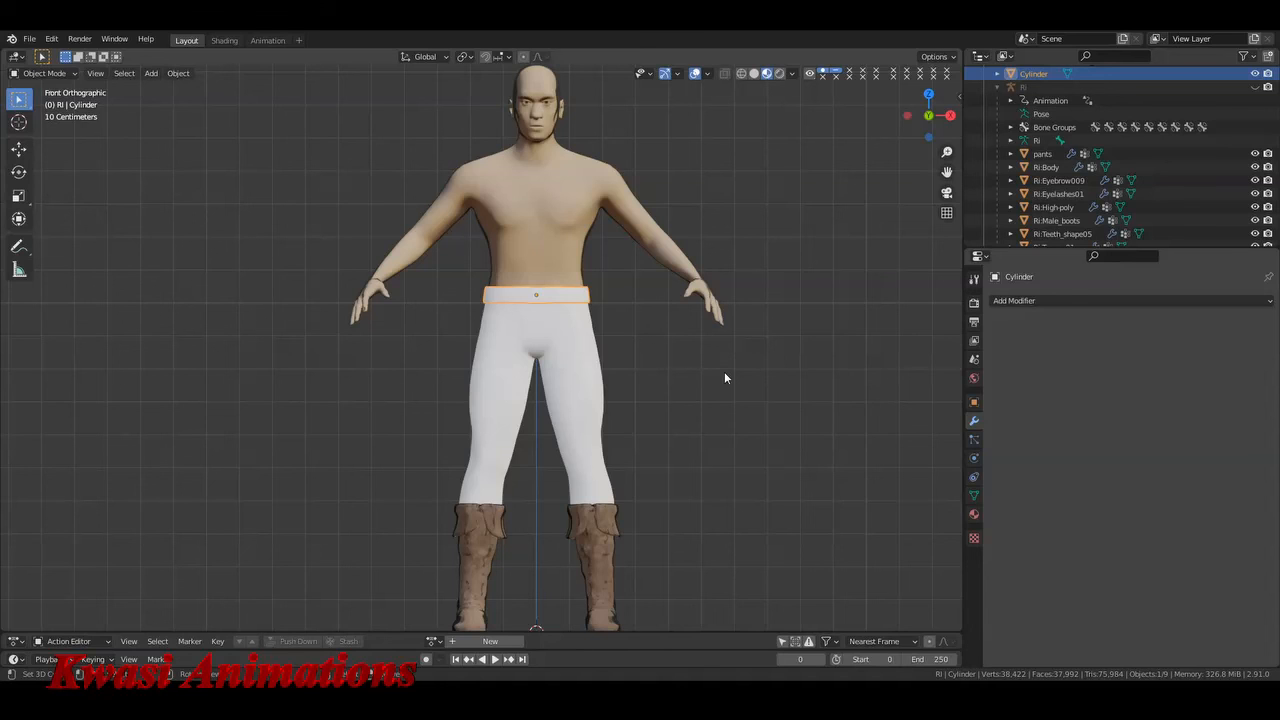
- Examine the boots and lower trouser legs close up from the front
scroll(724, 375, "down", 2)
middle_click_drag(694, 429, 660, 404)
key("KP_1")
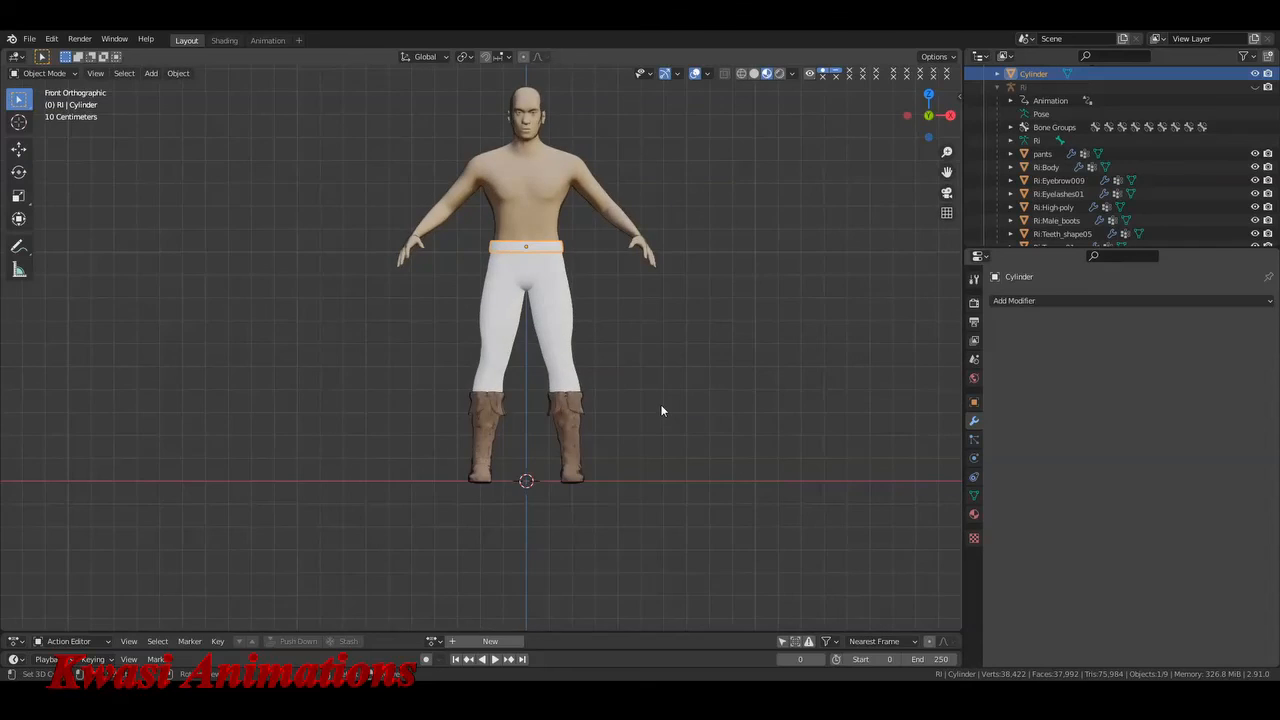
scroll(660, 404, "up", 3)
scroll(661, 405, "up", 5)
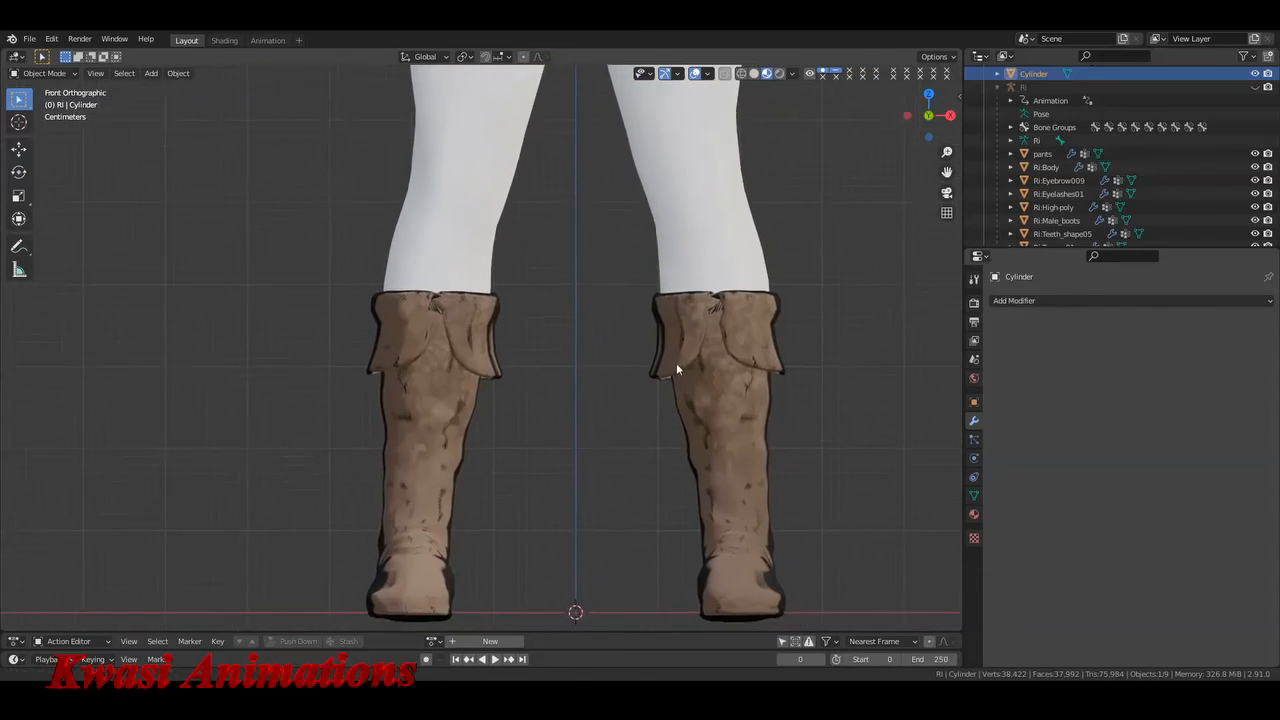
middle_click_drag(667, 371, 649, 325, "shift")
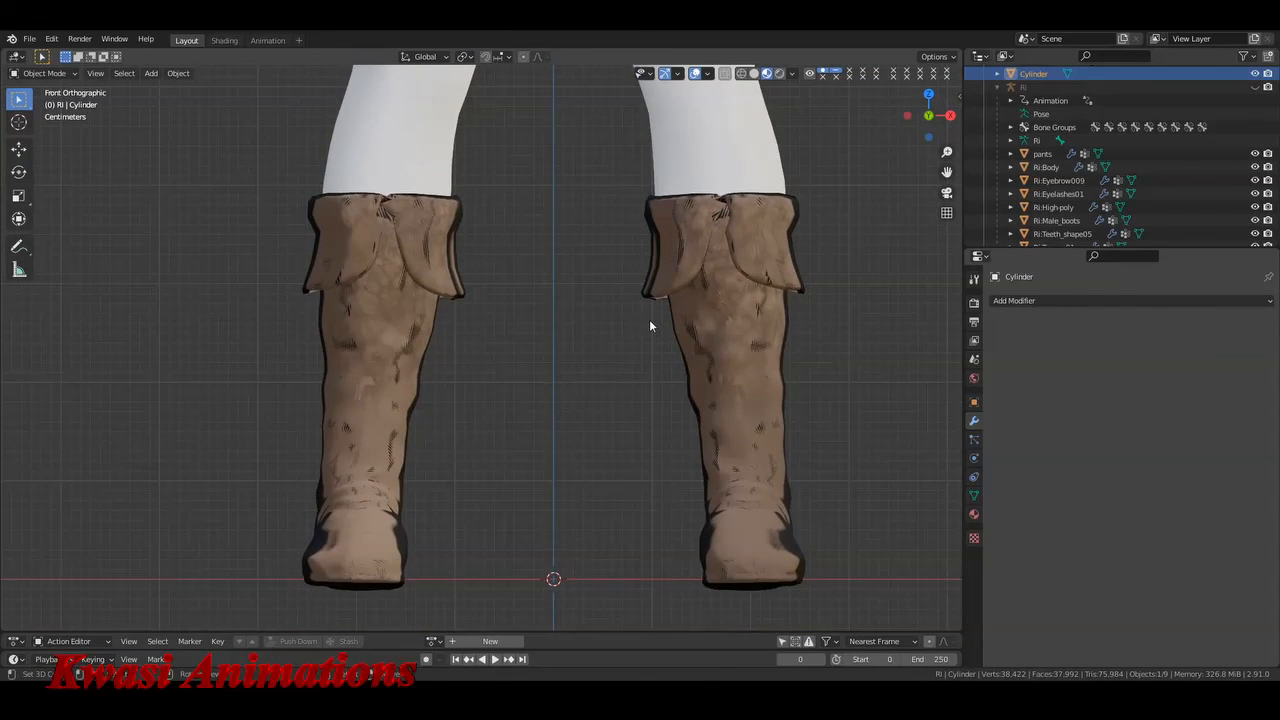
scroll(648, 320, "down", 1)
mouse_move(533, 382)
middle_mouse_down()
mouse_move(645, 378)
mouse_move(499, 388)
mouse_move(551, 381)
middle_mouse_up()
key("KP_1")
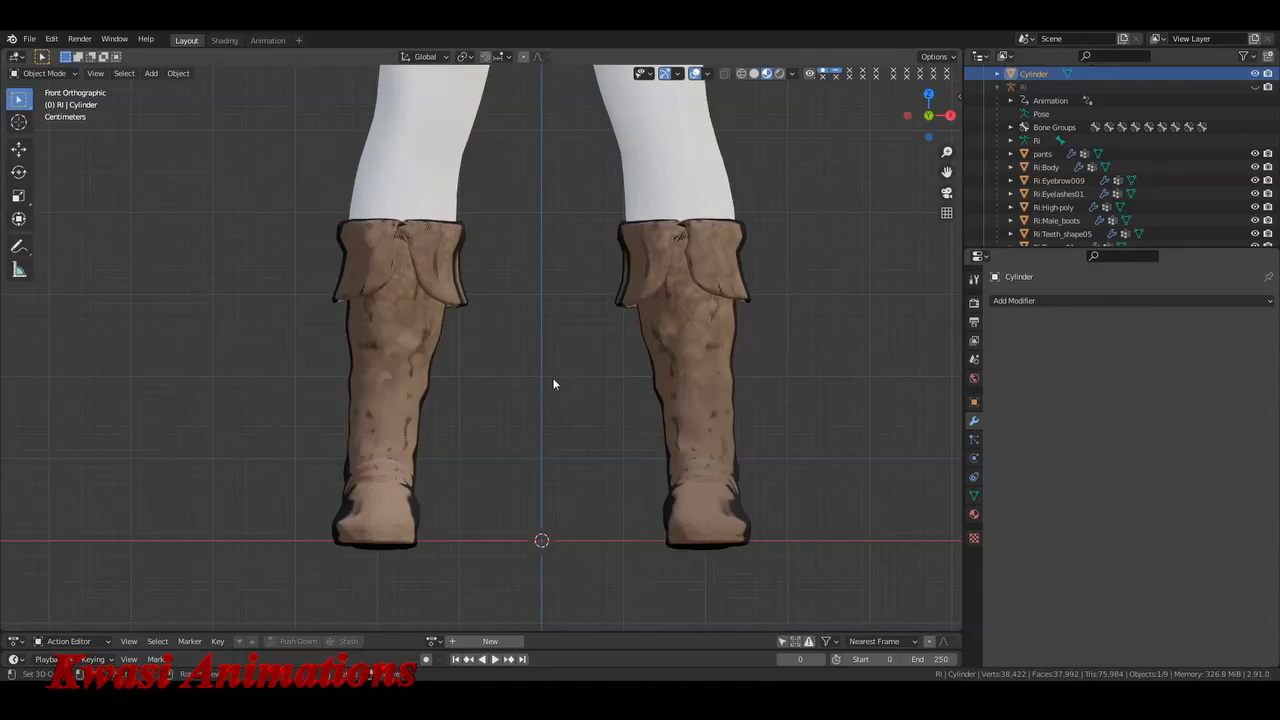
- Try a viewport clip start of 0.1 m and set it back to 0.01 m
key("n")
left_click(899, 125)
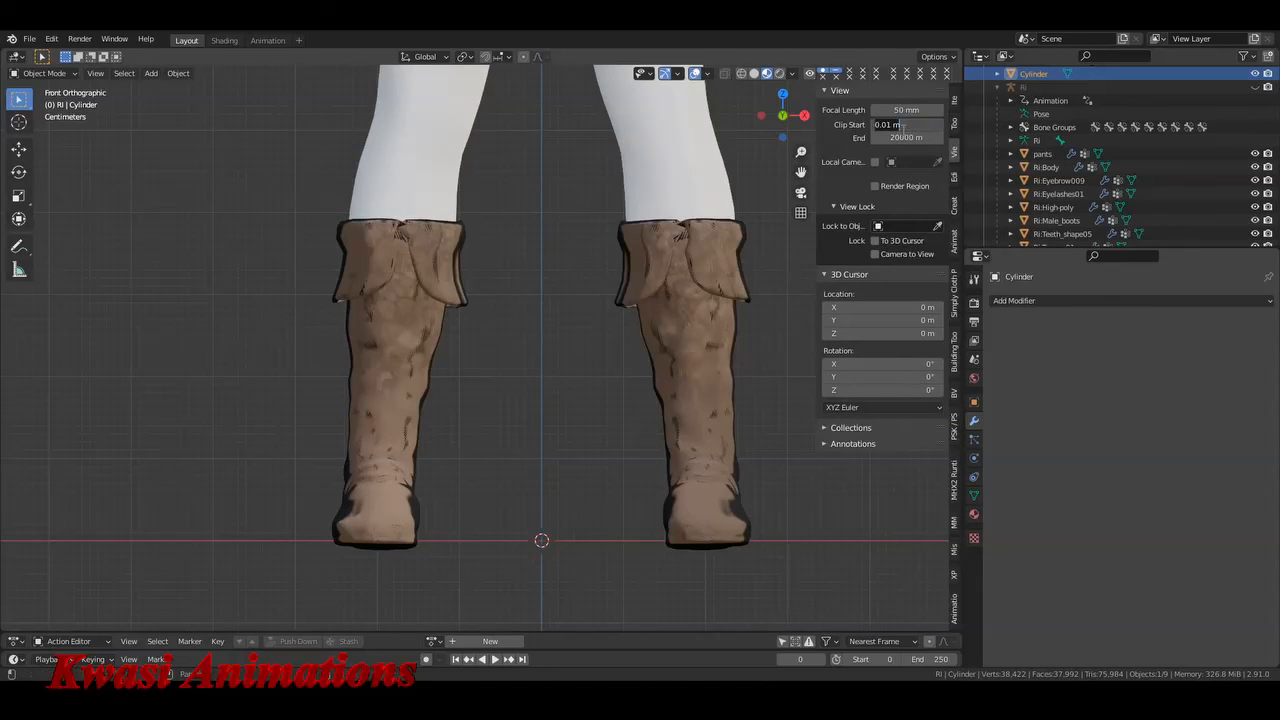
type("0.1")
key("Return")
left_click(903, 126)
type("0.01")
key("Return")
key("n")
- Inspect the boots, trousers and waist band from several angles
scroll(663, 194, "down", 3)
middle_click_drag(616, 156, 612, 337, "shift")
scroll(609, 335, "down", 3)
middle_click_drag(480, 311, 531, 363)
scroll(531, 363, "up", 3)
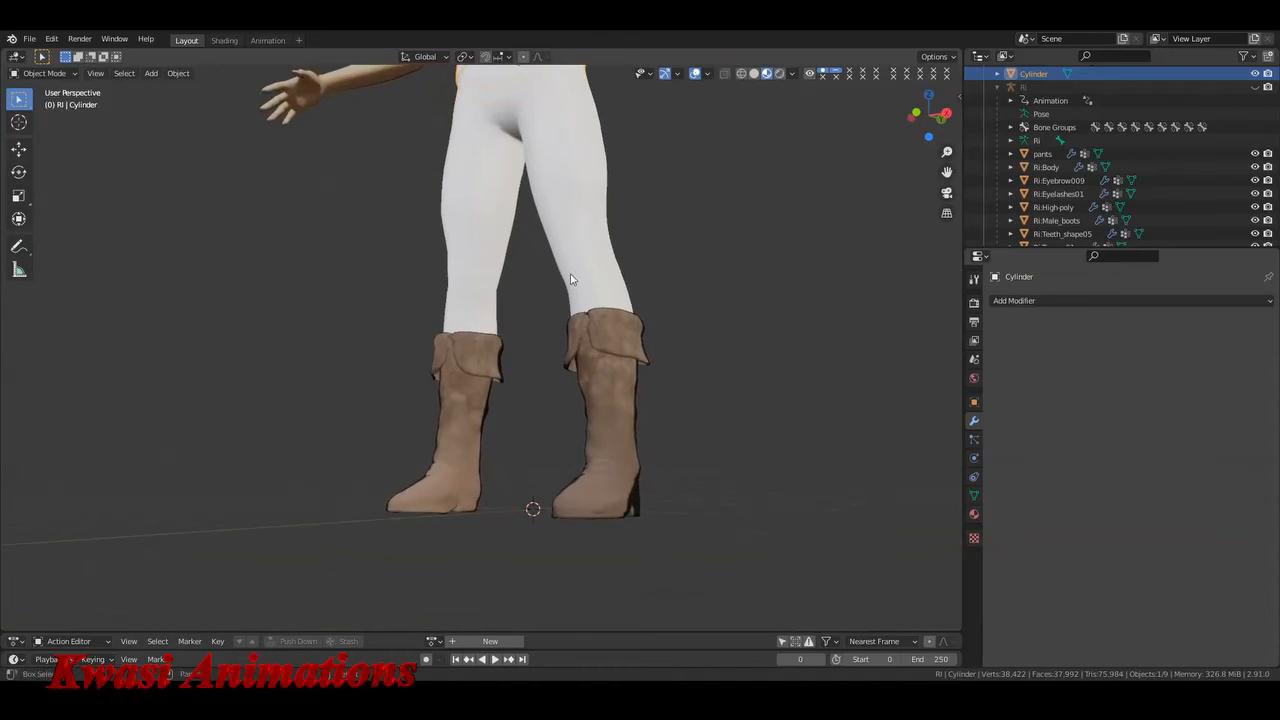
scroll(531, 363, "down", 5)
middle_click_drag(445, 139, 511, 379)
scroll(527, 350, "up", 5)
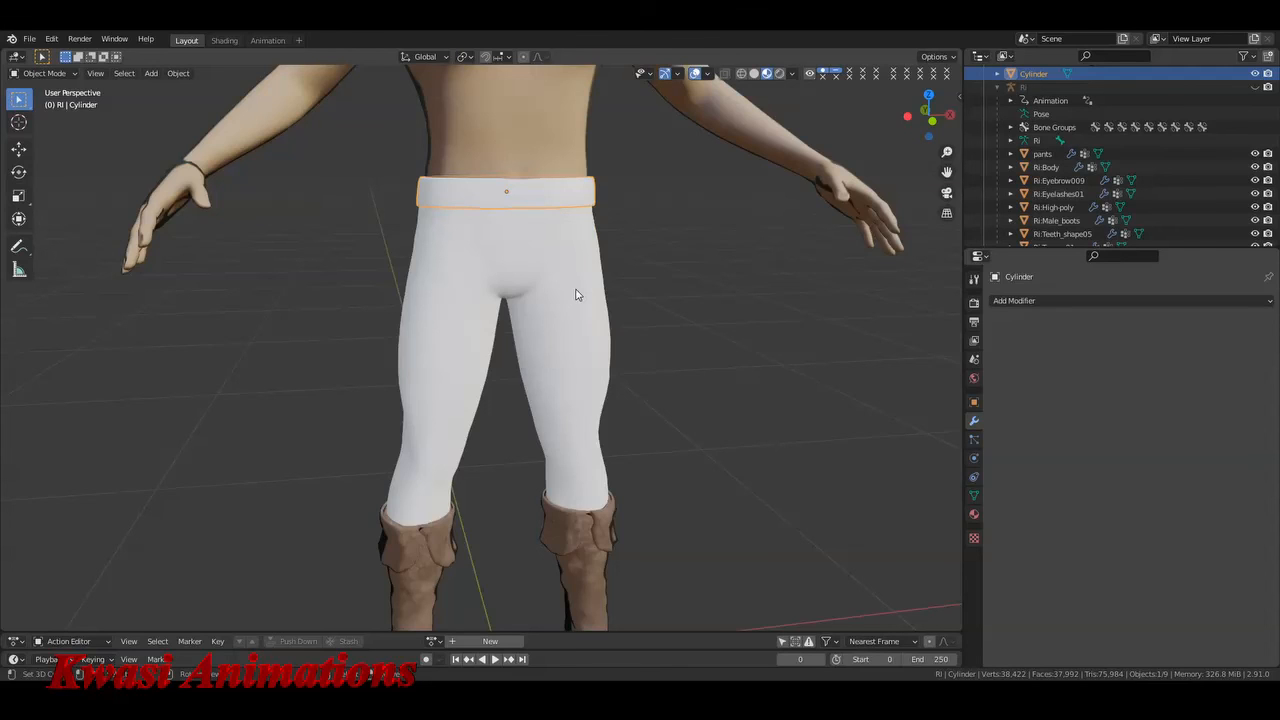
- Check the pants and waist band individually, deselect everything, and view the whole character in front orthographic view
left_click(576, 295)
left_click(666, 299)
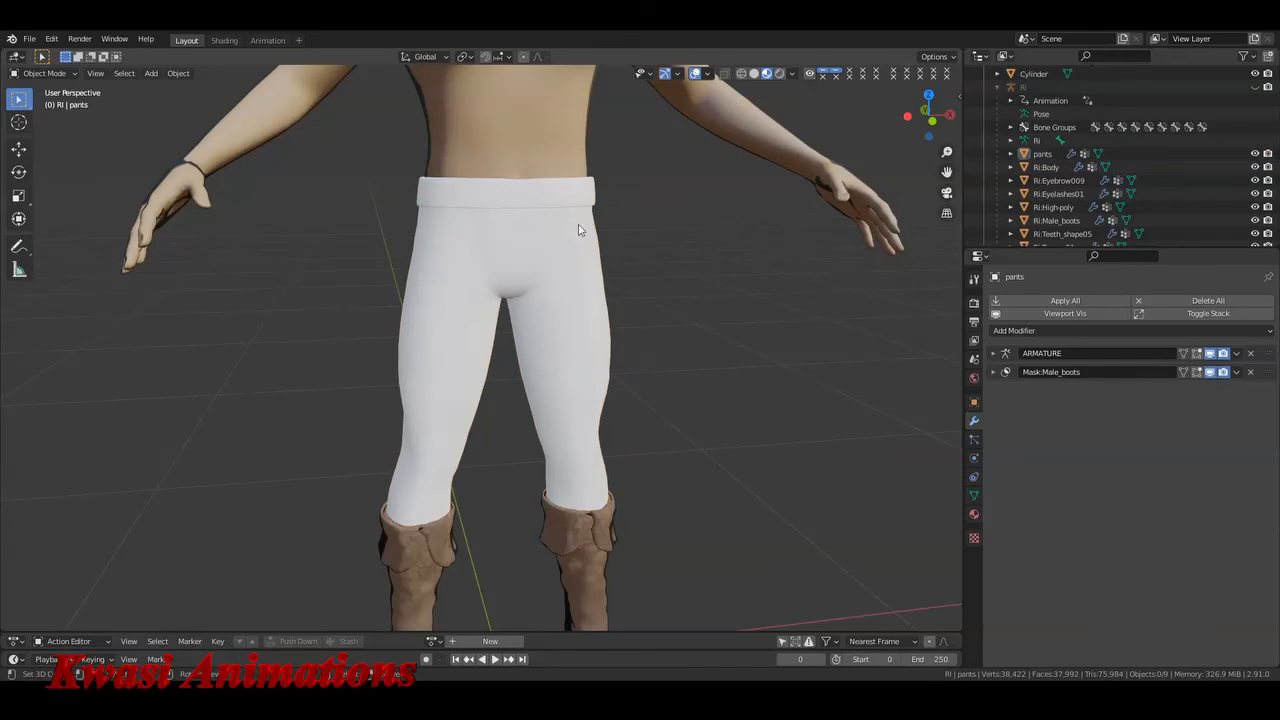
left_click(562, 199)
left_click(658, 243)
scroll(660, 270, "down", 5)
key("KP_1")
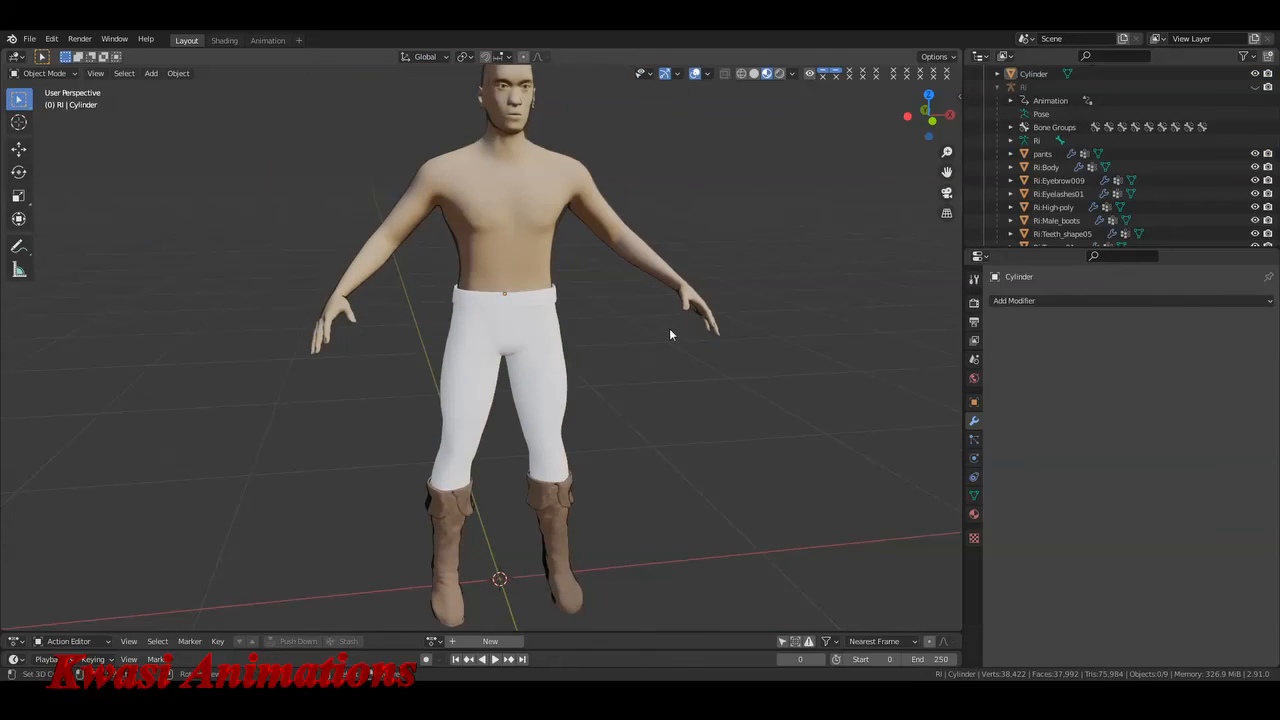
key("KP_5")
scroll(688, 309, "down", 2)
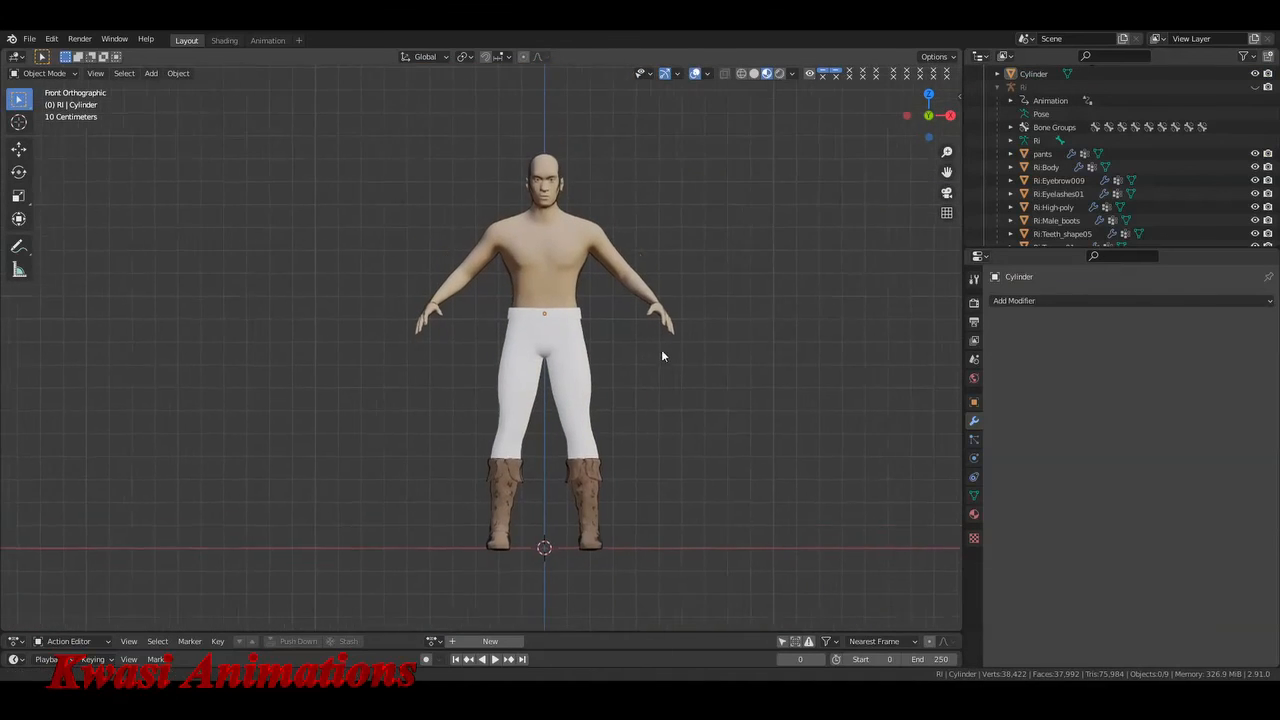
scroll(666, 354, "up", 1)
middle_click_drag(630, 350, 620, 352, "shift")
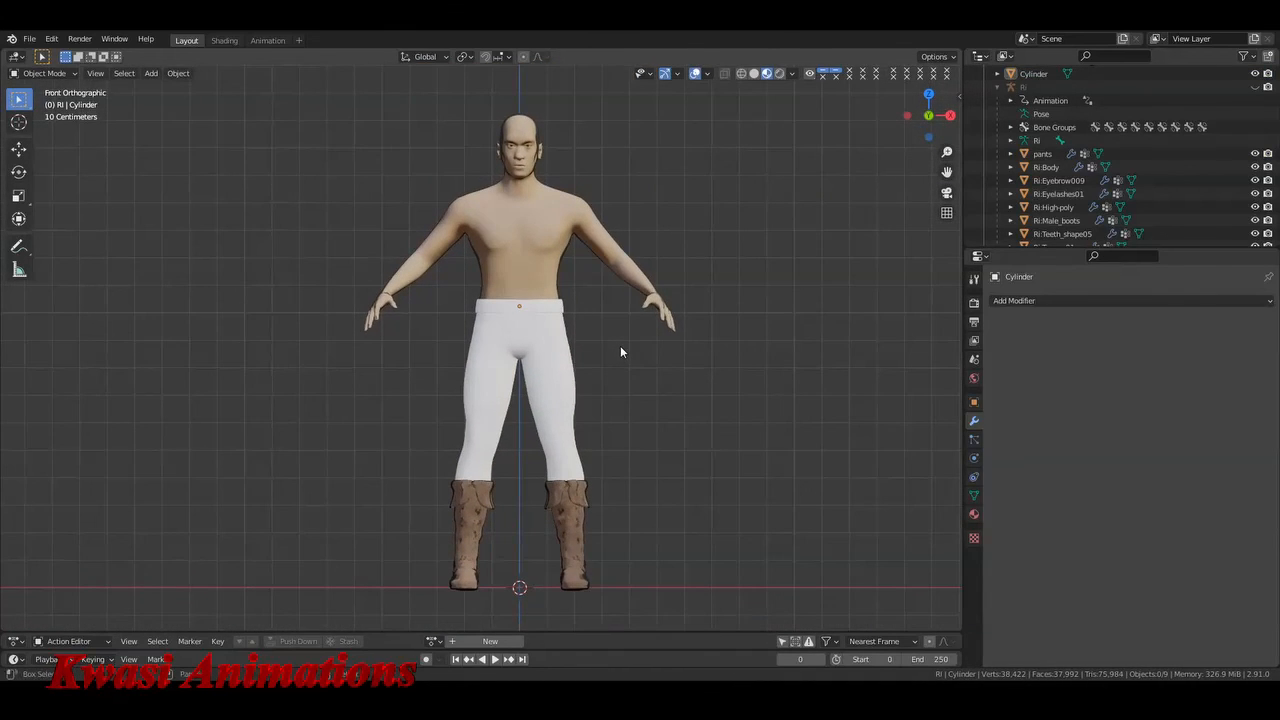